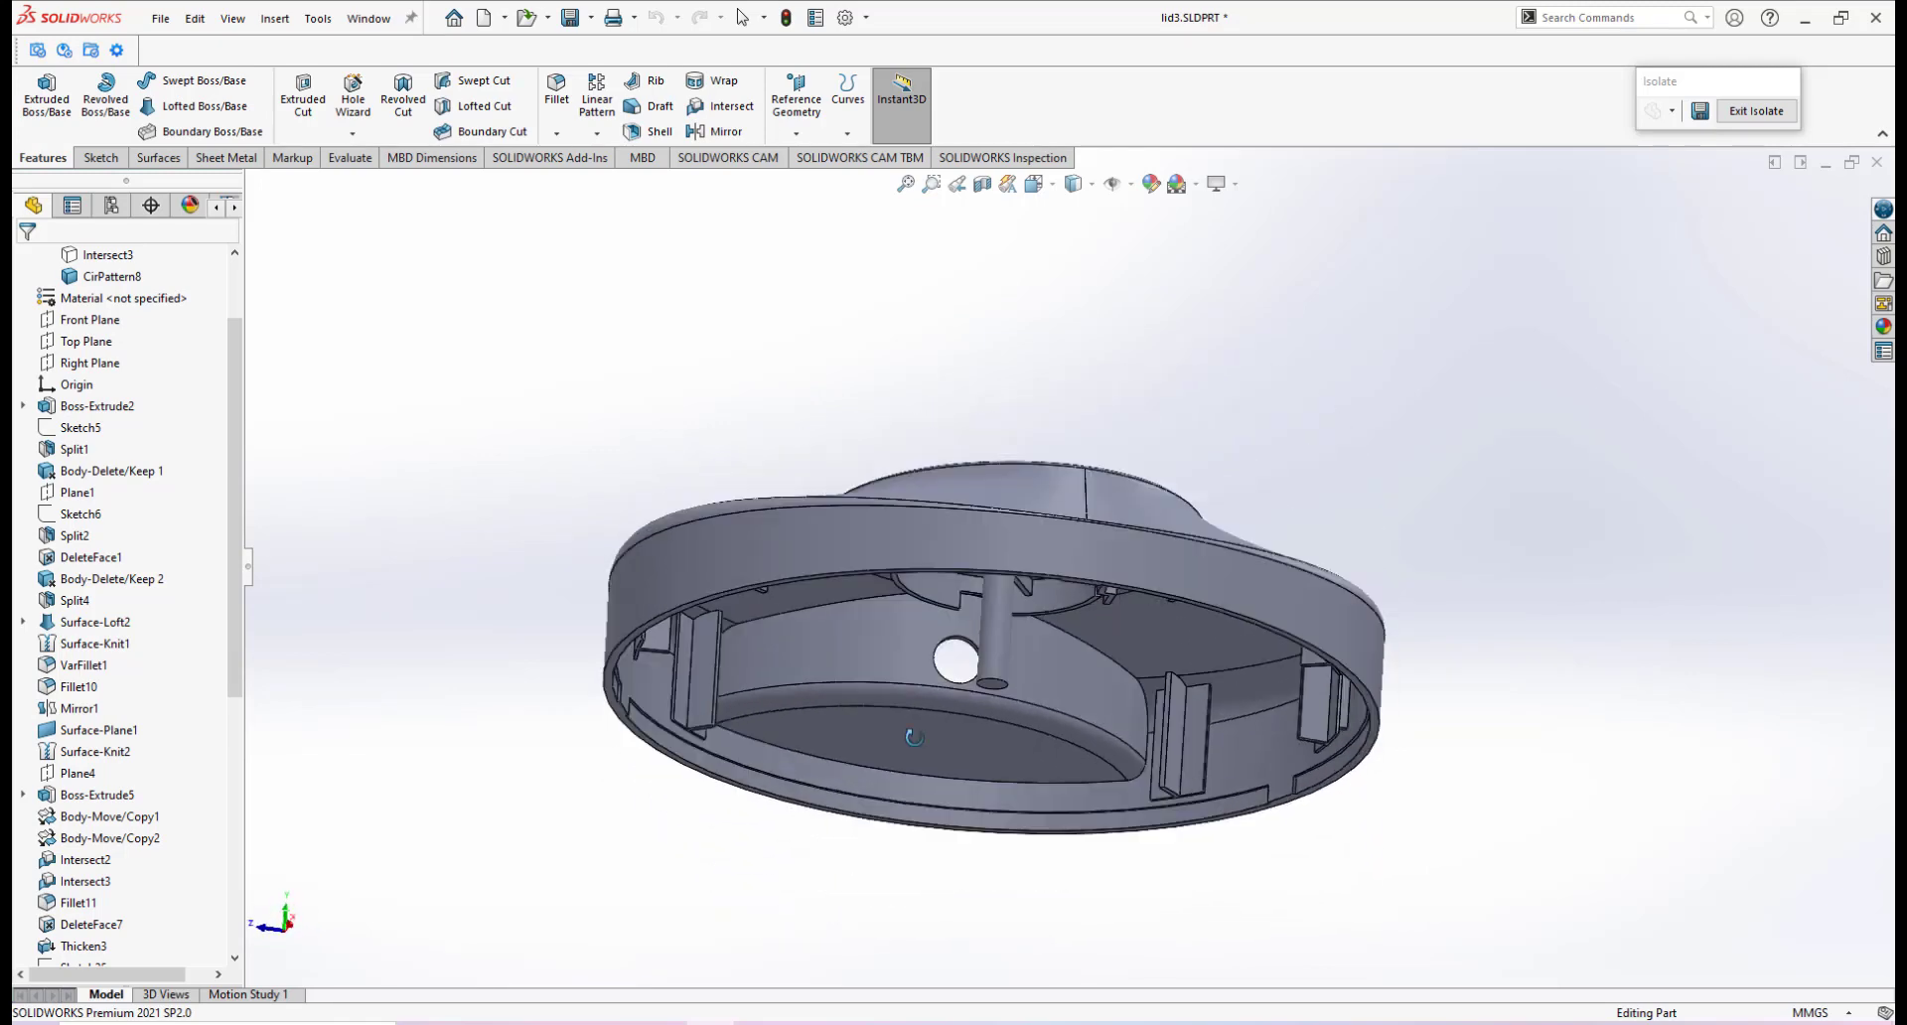
# Exit the isolated view of the lid body so that all bodies of the part are shown
pyautogui.moveTo(1001, 600); pyautogui.dragTo(997, 667, button='middle')
pyautogui.click(1754, 112)
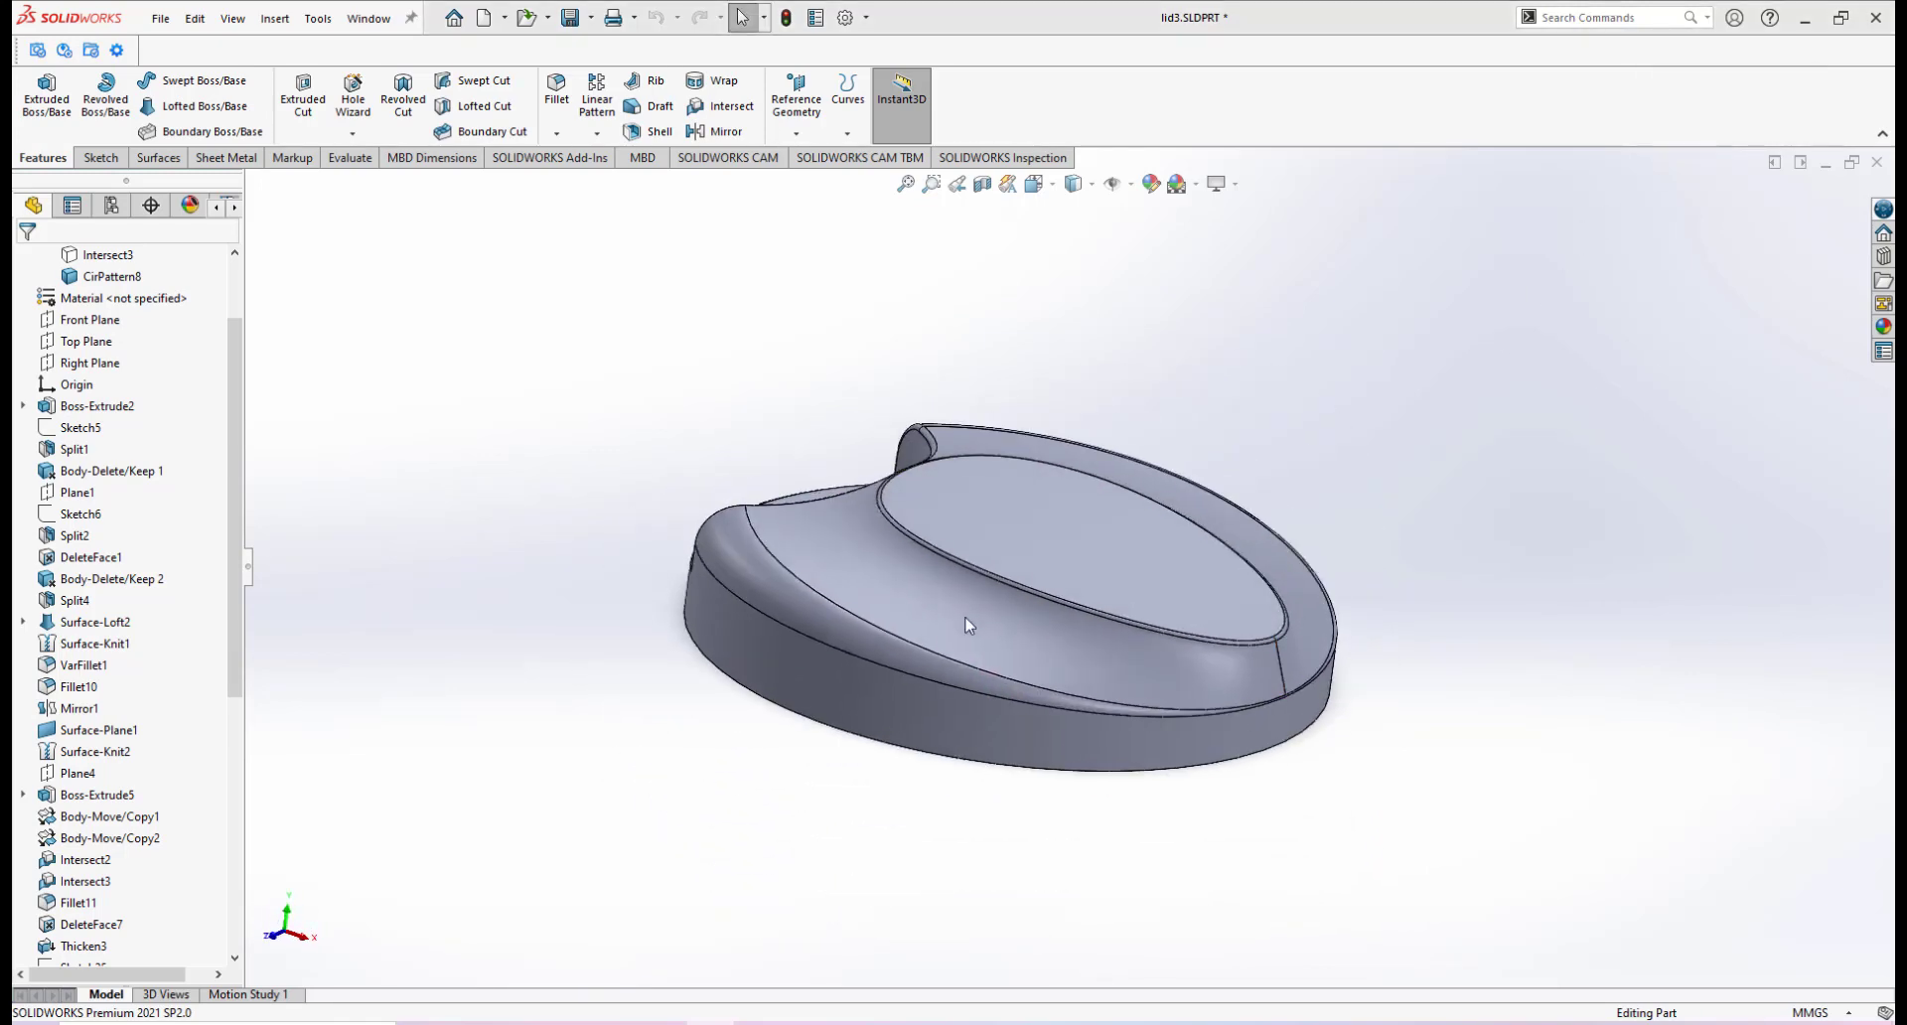
pyautogui.moveTo(916, 553); pyautogui.dragTo(1172, 593, button='middle')
pyautogui.scroll(-3, 1172, 593)
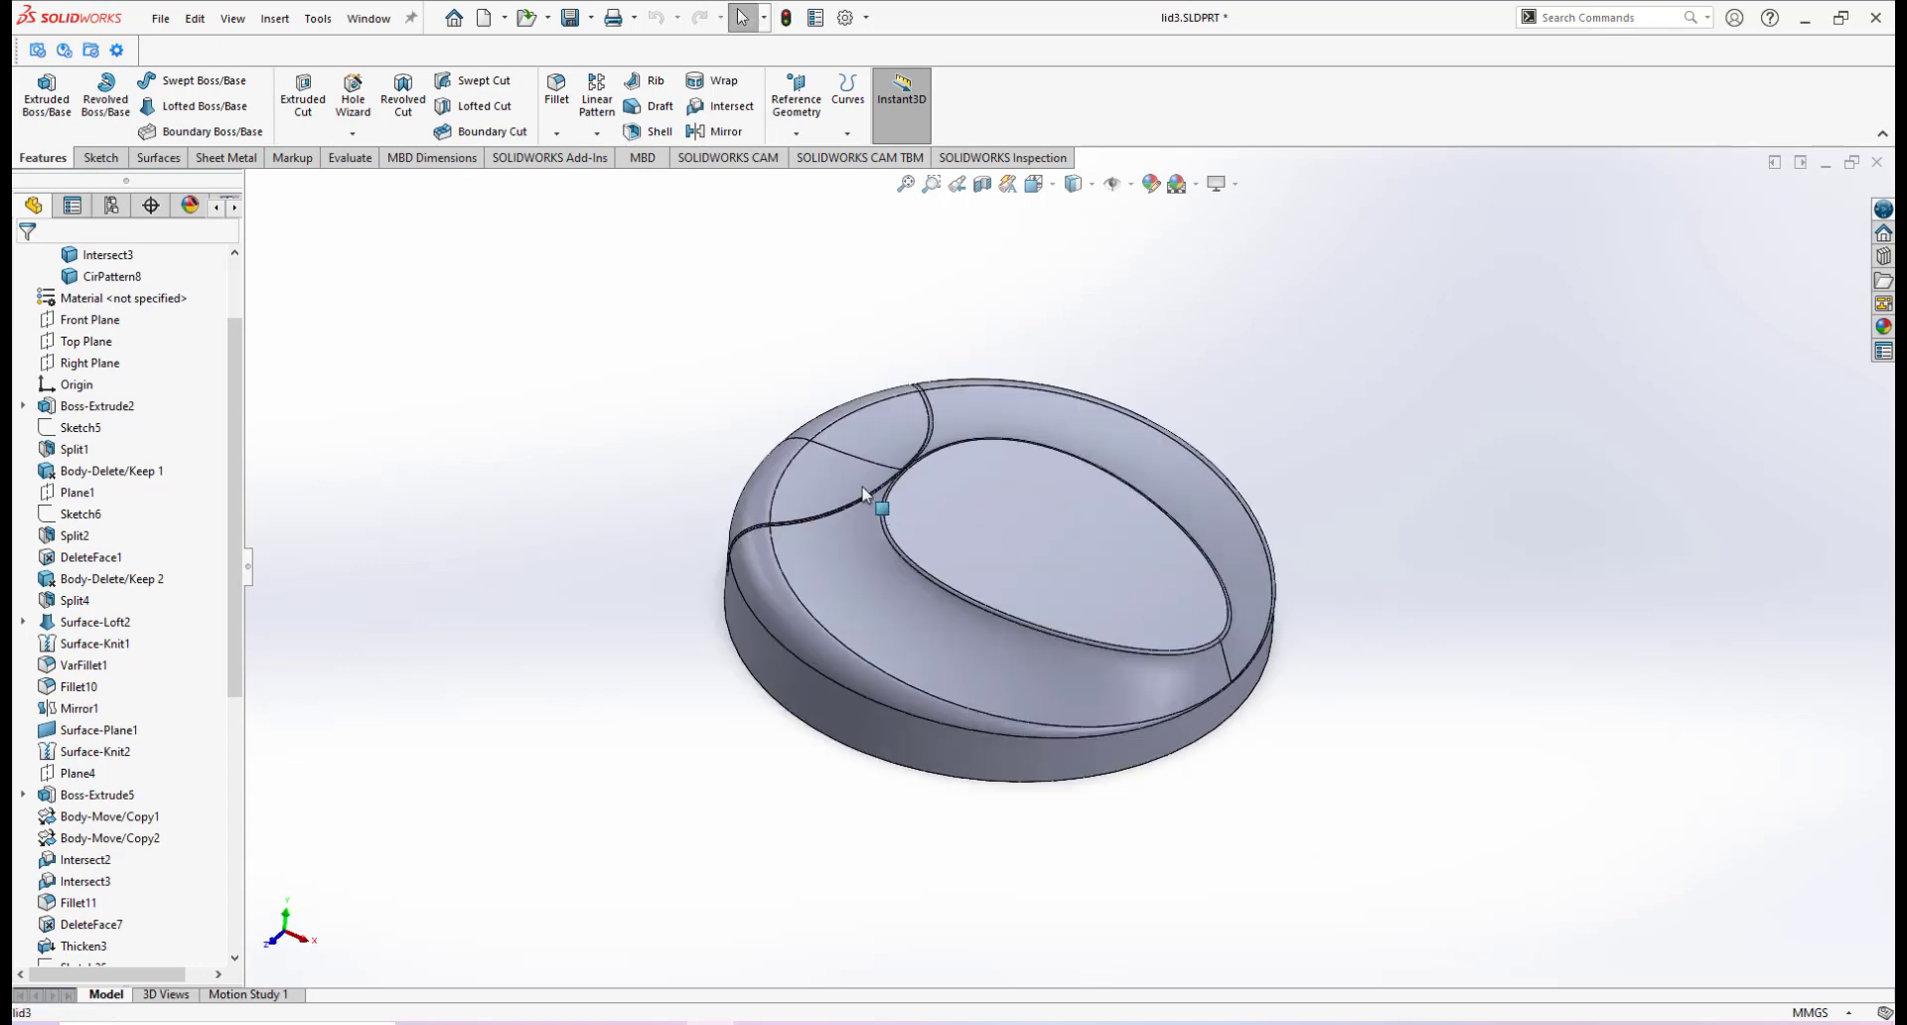
# Isolate the handle body at the lid's edge, examine it from several angles, and exit the isolated view
pyautogui.click(839, 475)
pyautogui.rightClick(843, 471)
pyautogui.click(913, 846)
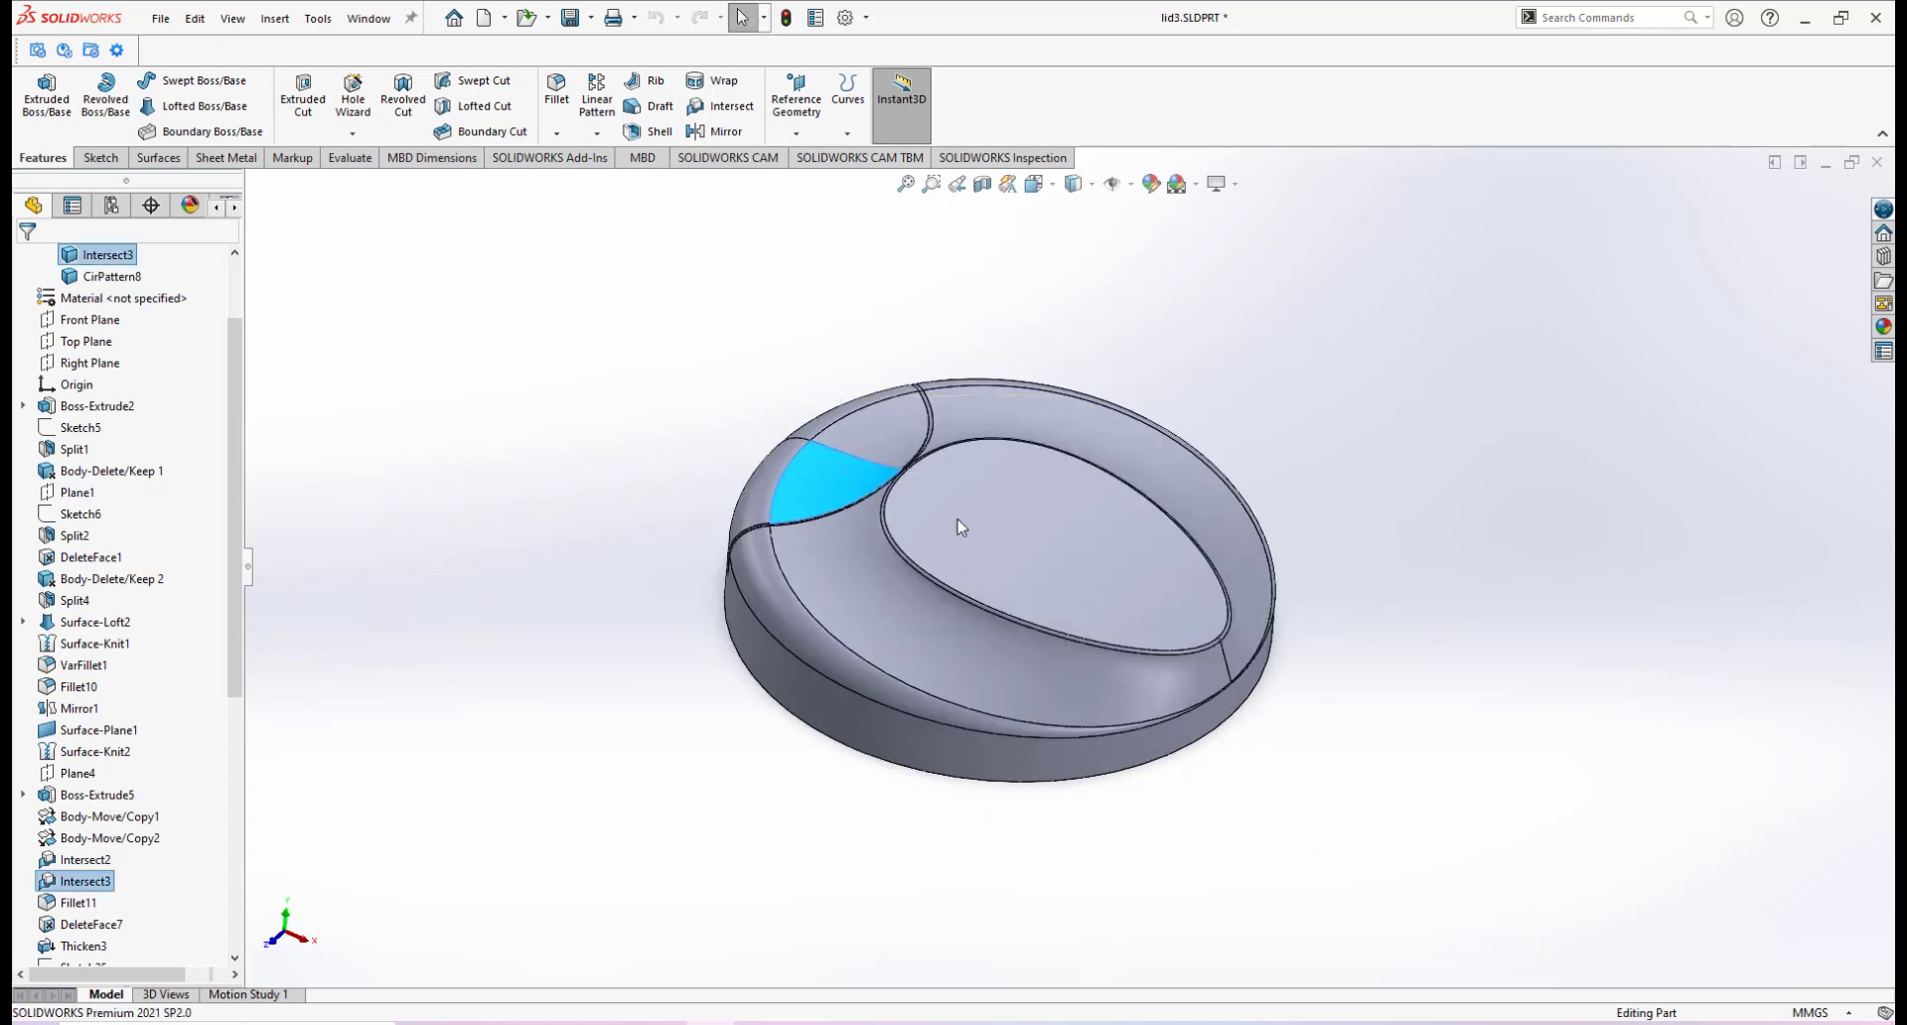
pyautogui.scroll(-3, 927, 499)
pyautogui.moveTo(926, 499); pyautogui.dragTo(1187, 663, button='middle')
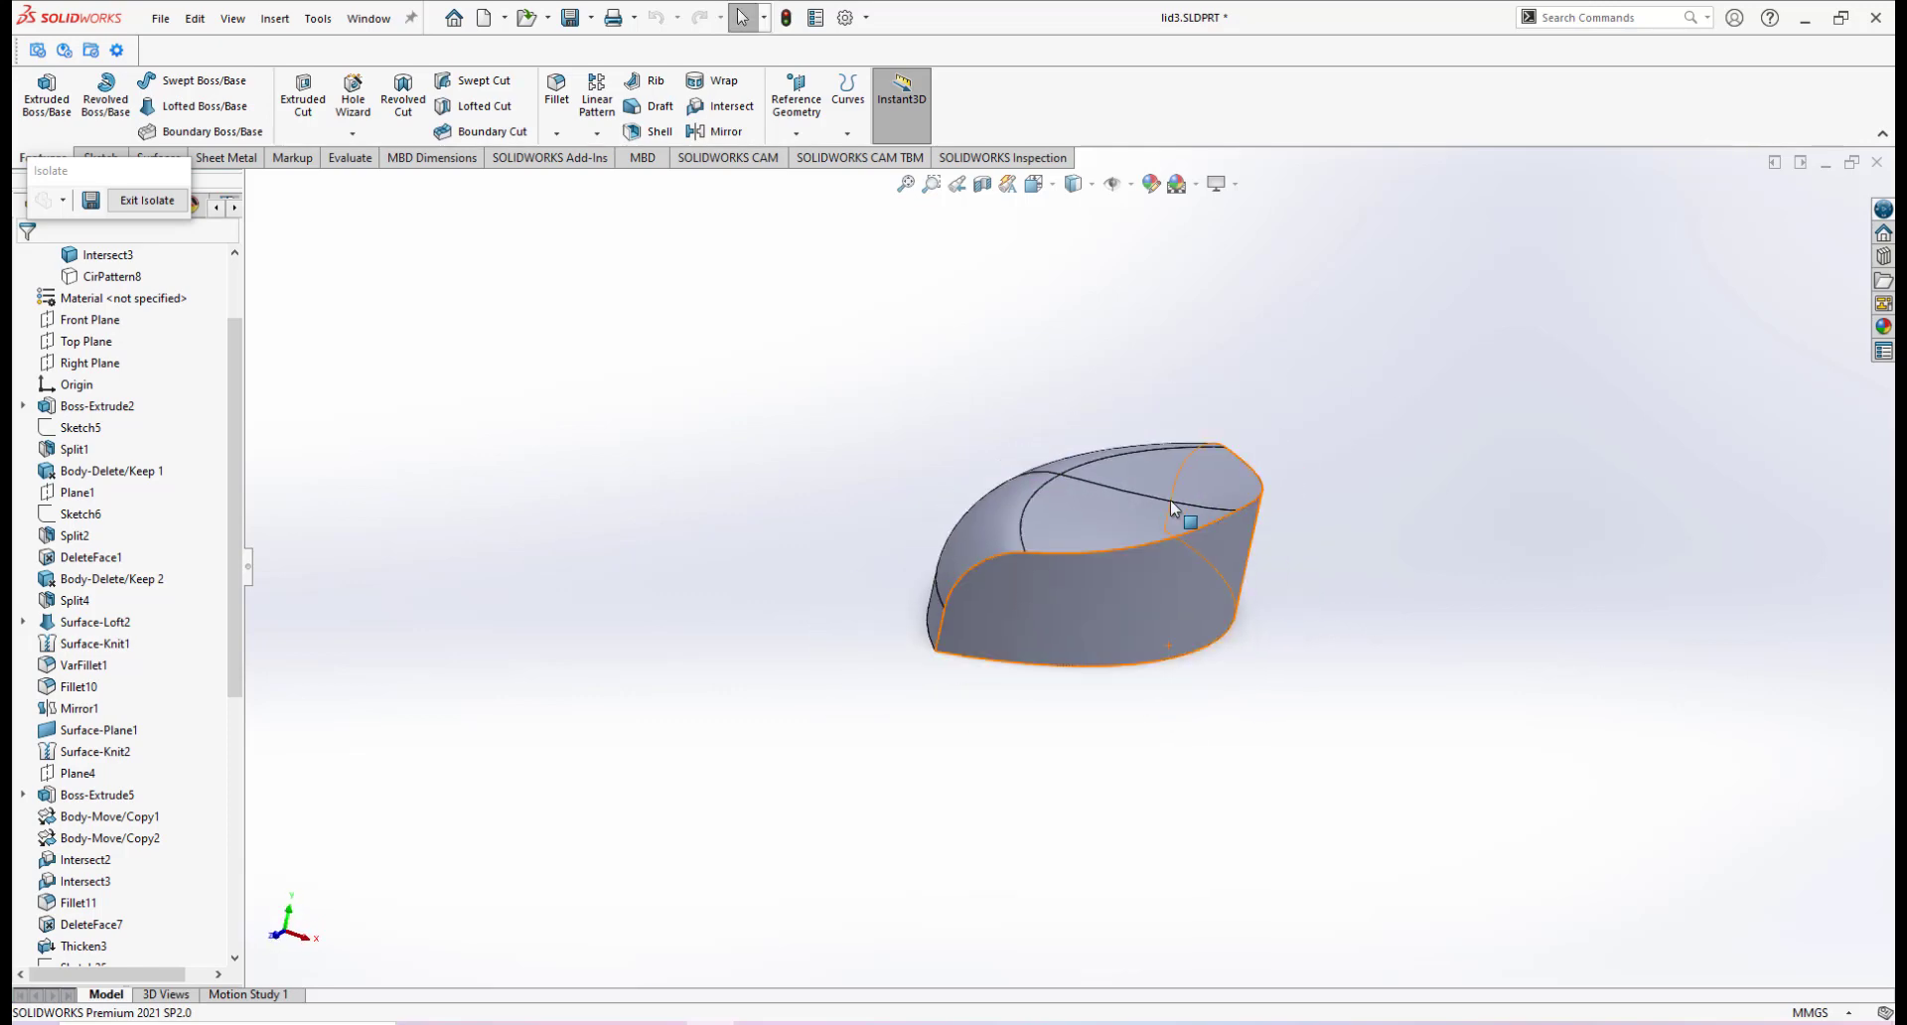
pyautogui.moveTo(1178, 502); pyautogui.dragTo(1098, 590, button='middle')
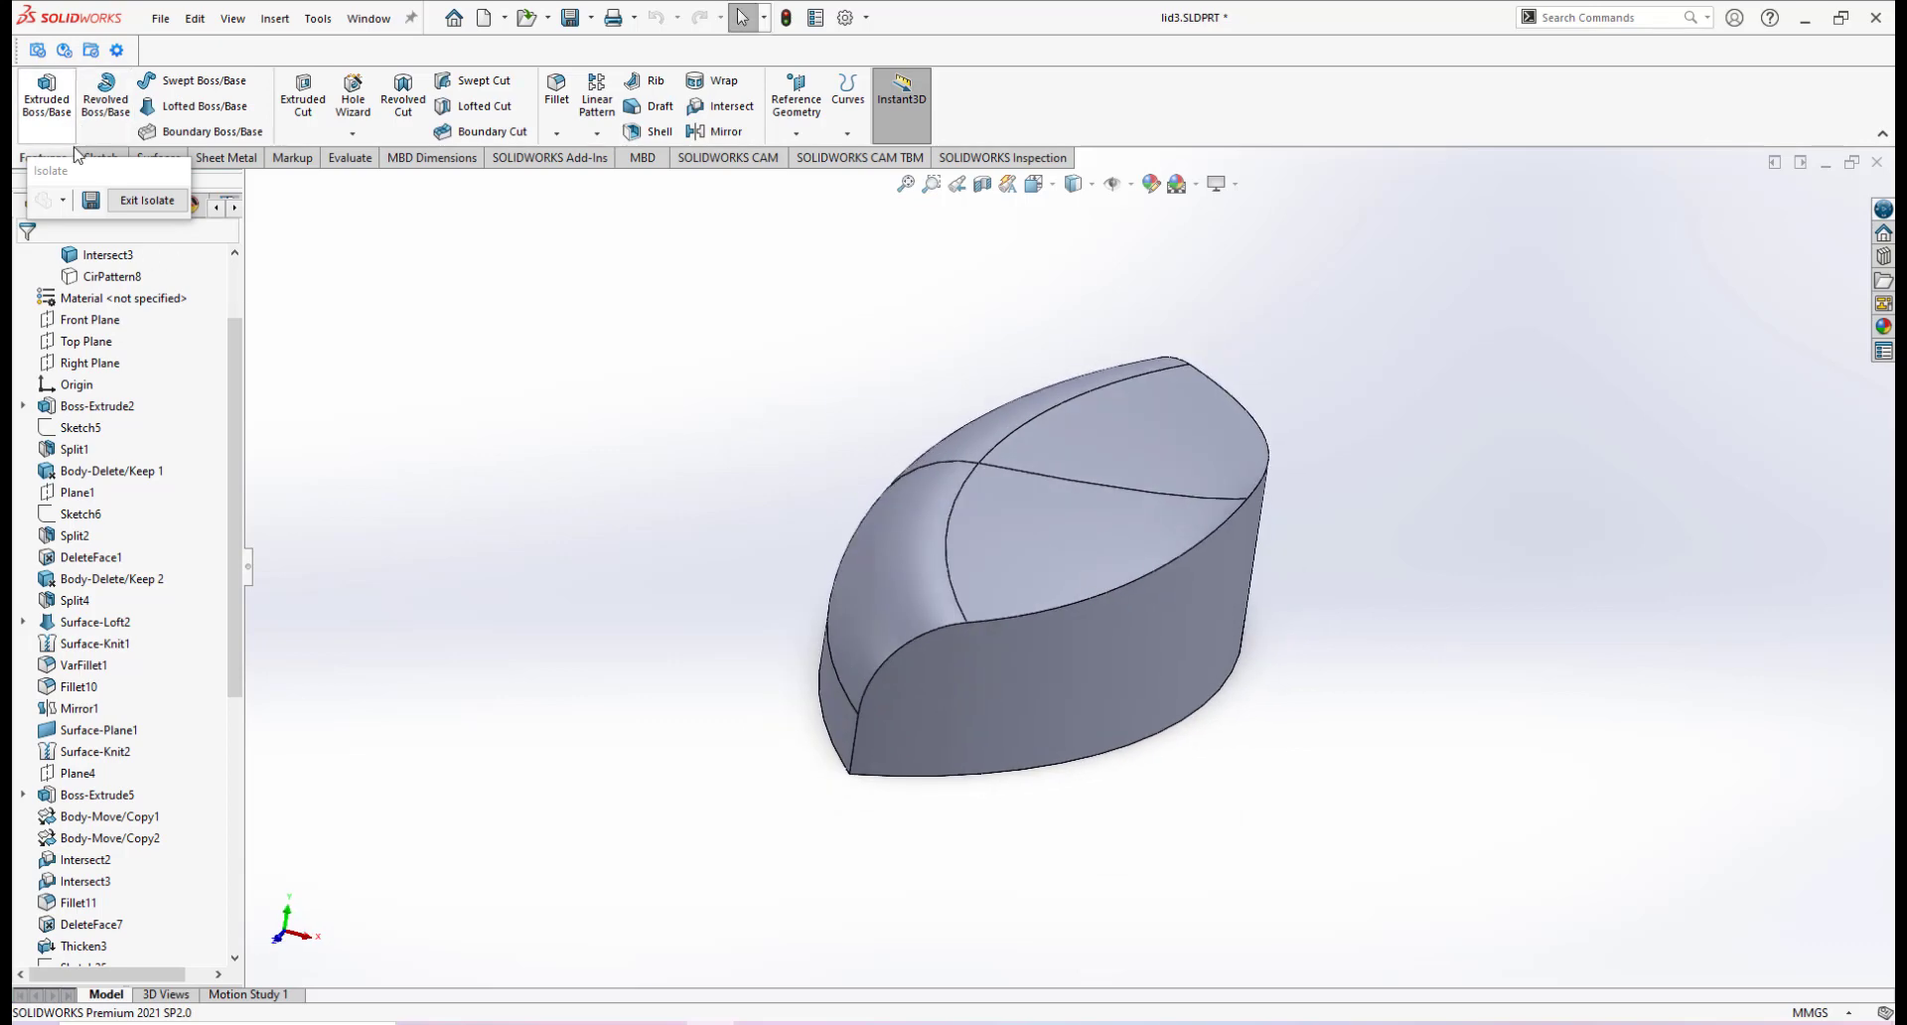
pyautogui.moveTo(89, 167); pyautogui.dragTo(1488, 324)
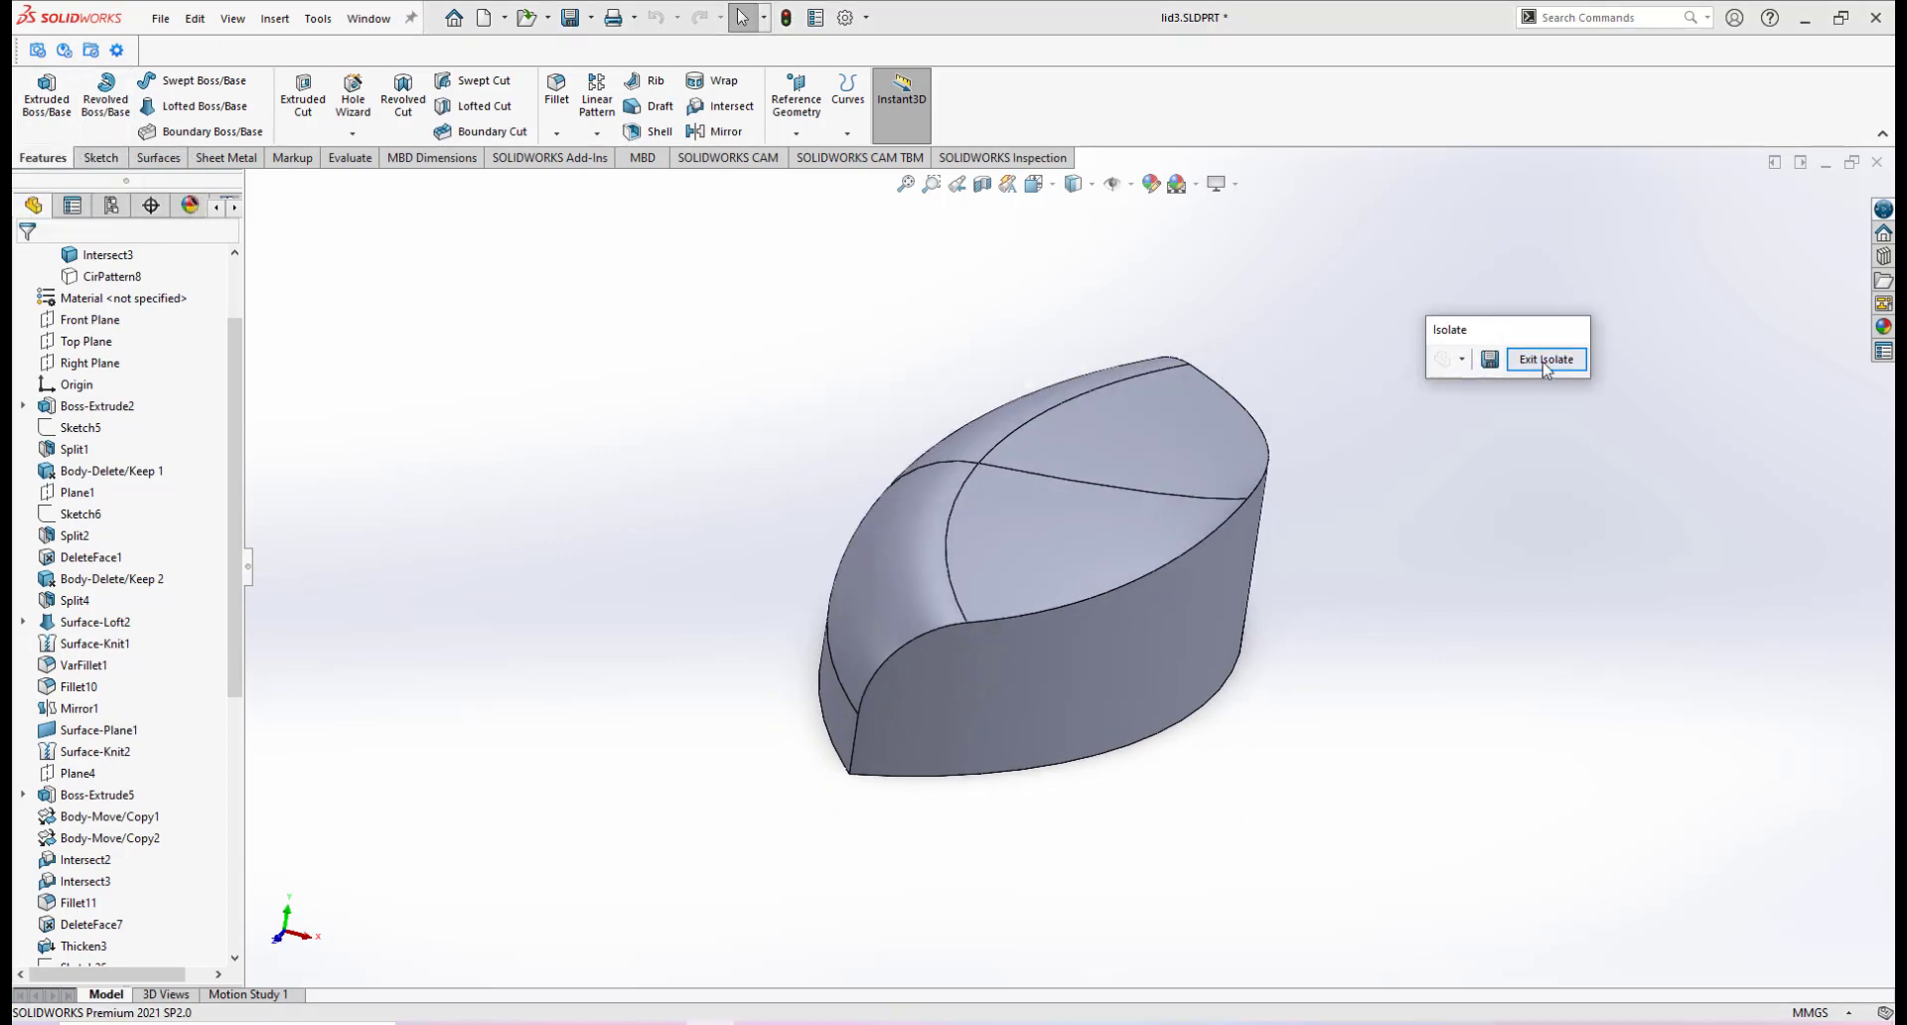
pyautogui.click(1537, 362)
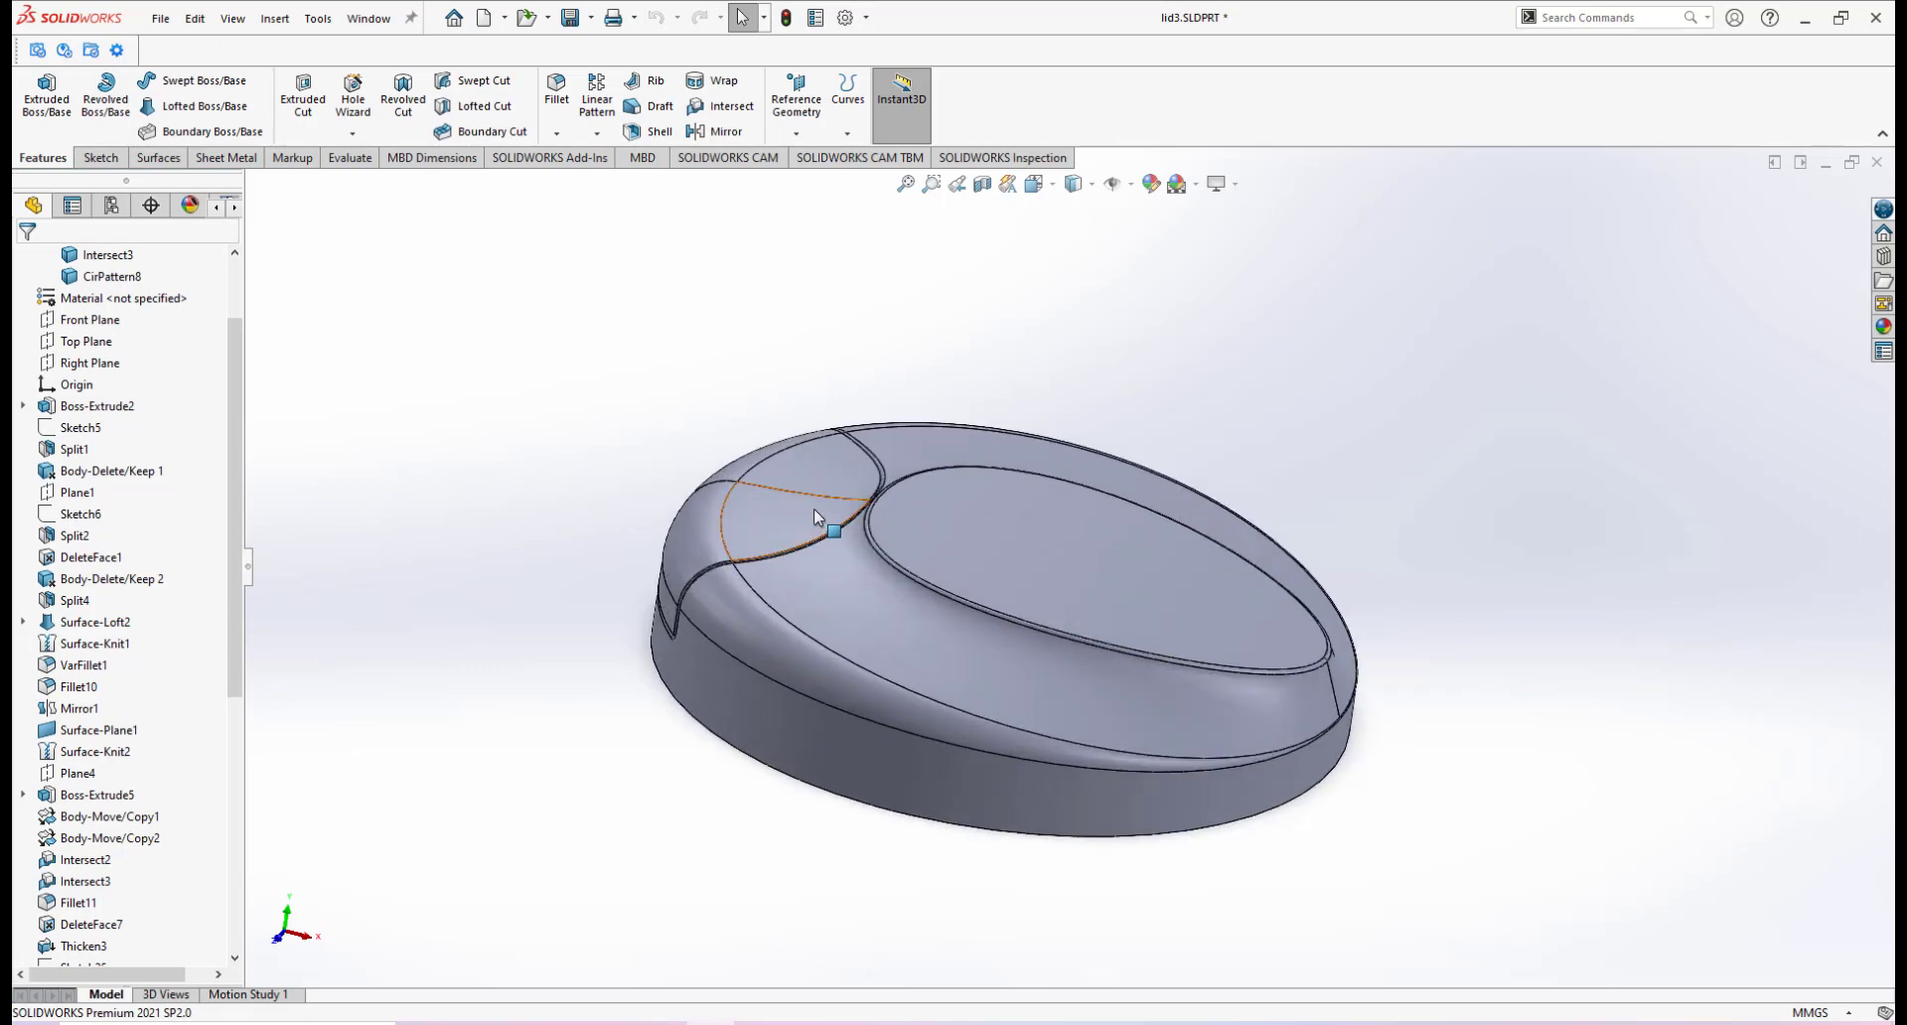
pyautogui.scroll(-5, 806, 506)
pyautogui.scroll(5, 882, 606)
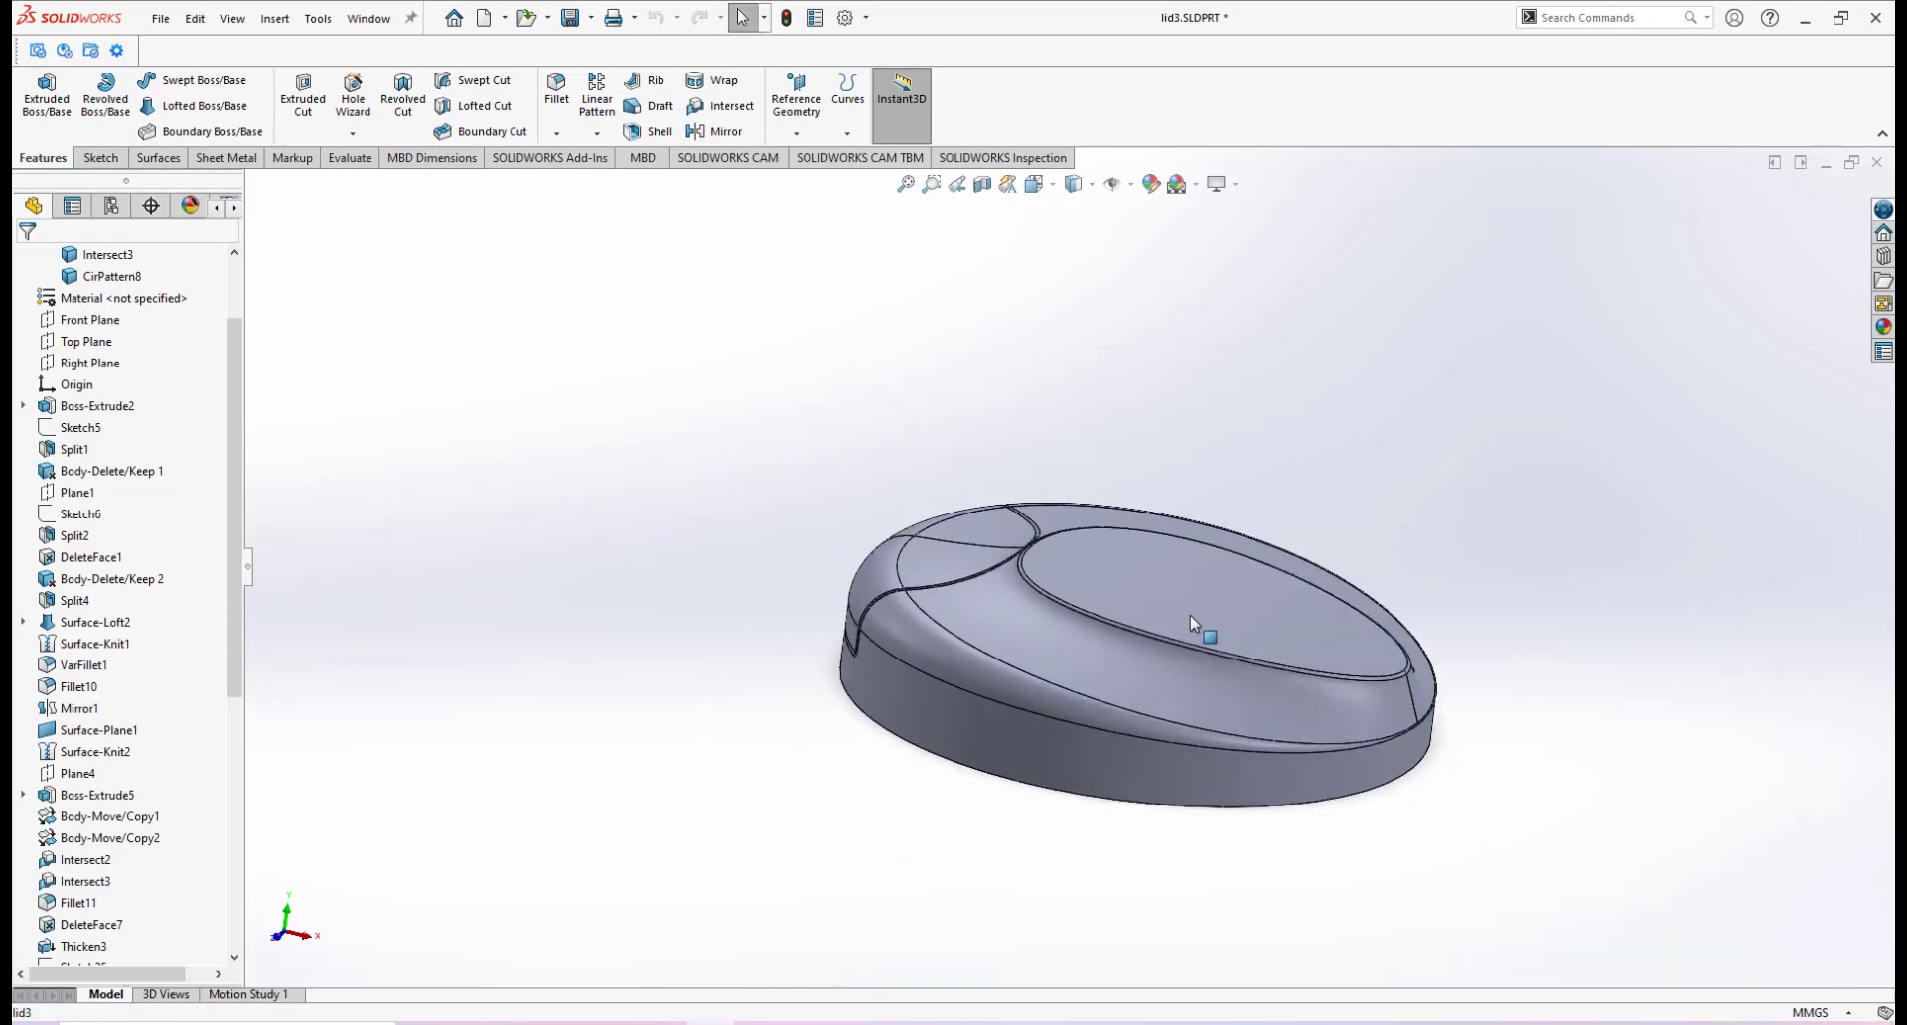
pyautogui.moveTo(1172, 588); pyautogui.dragTo(1088, 642, button='middle')
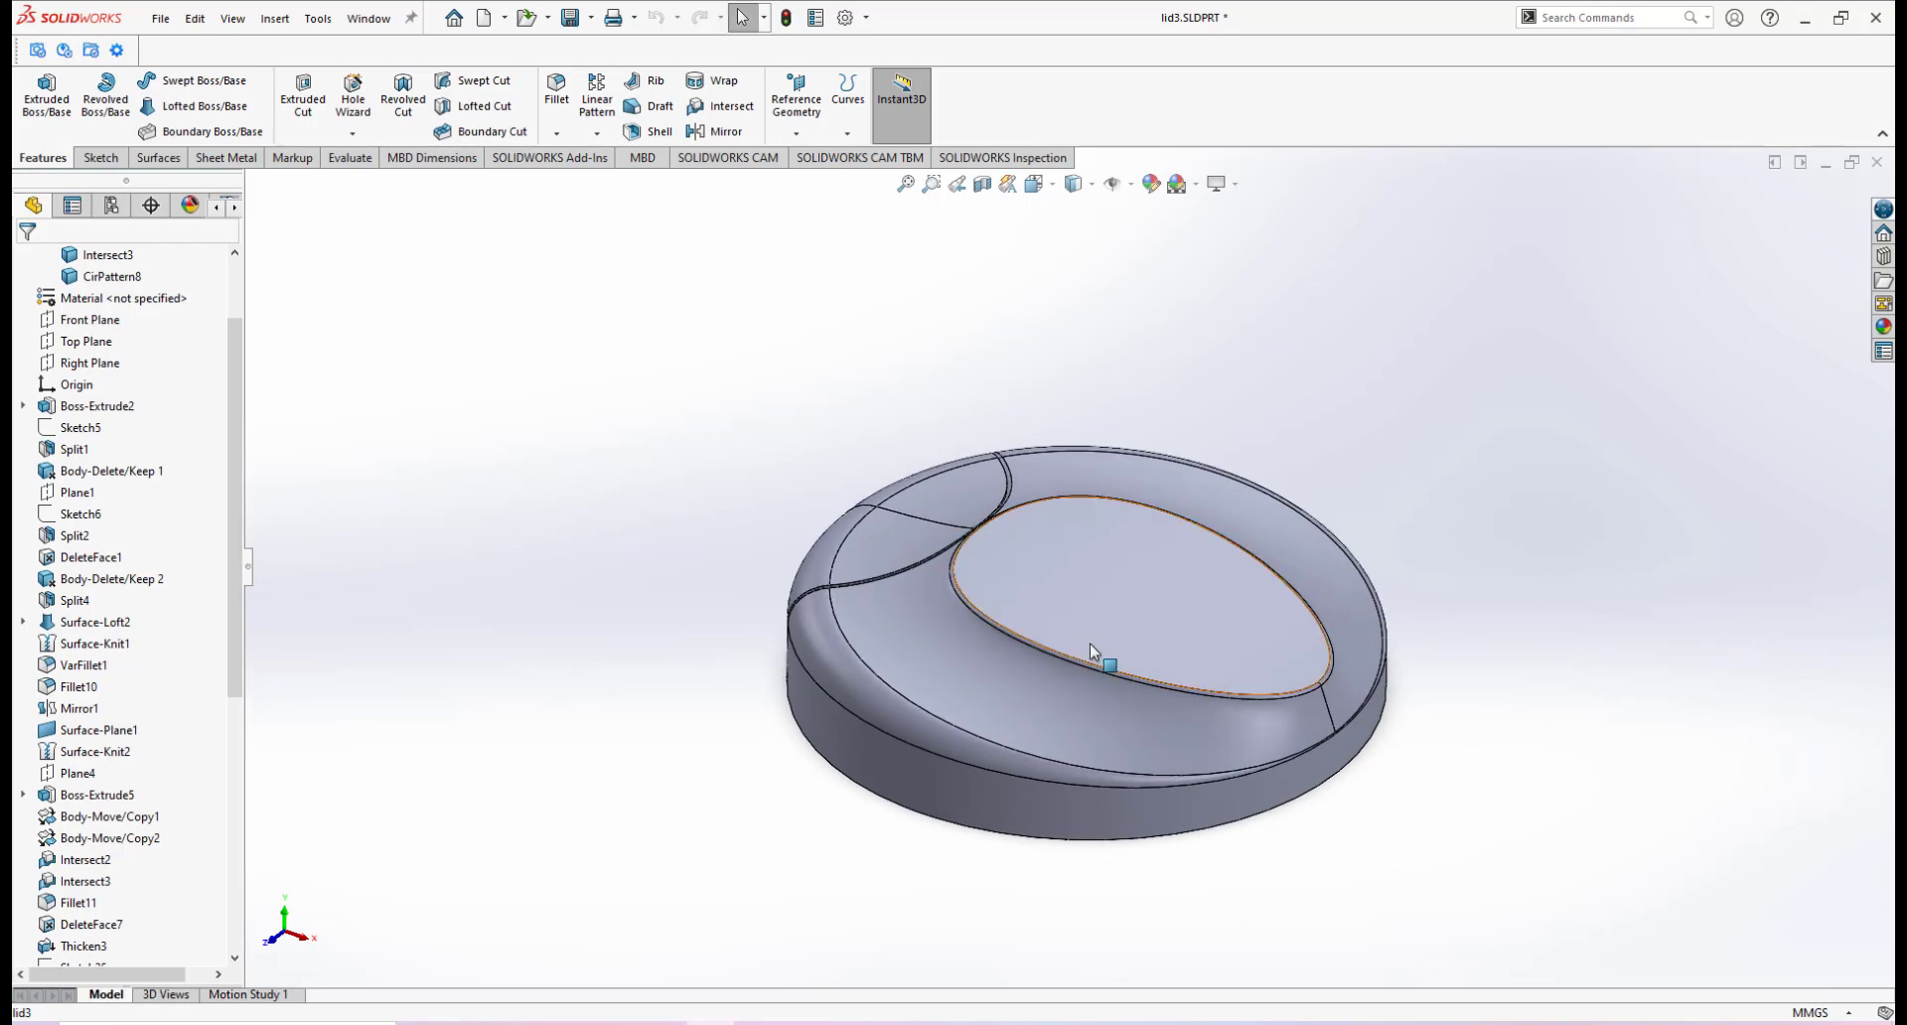
pyautogui.scroll(-2, 1089, 642)
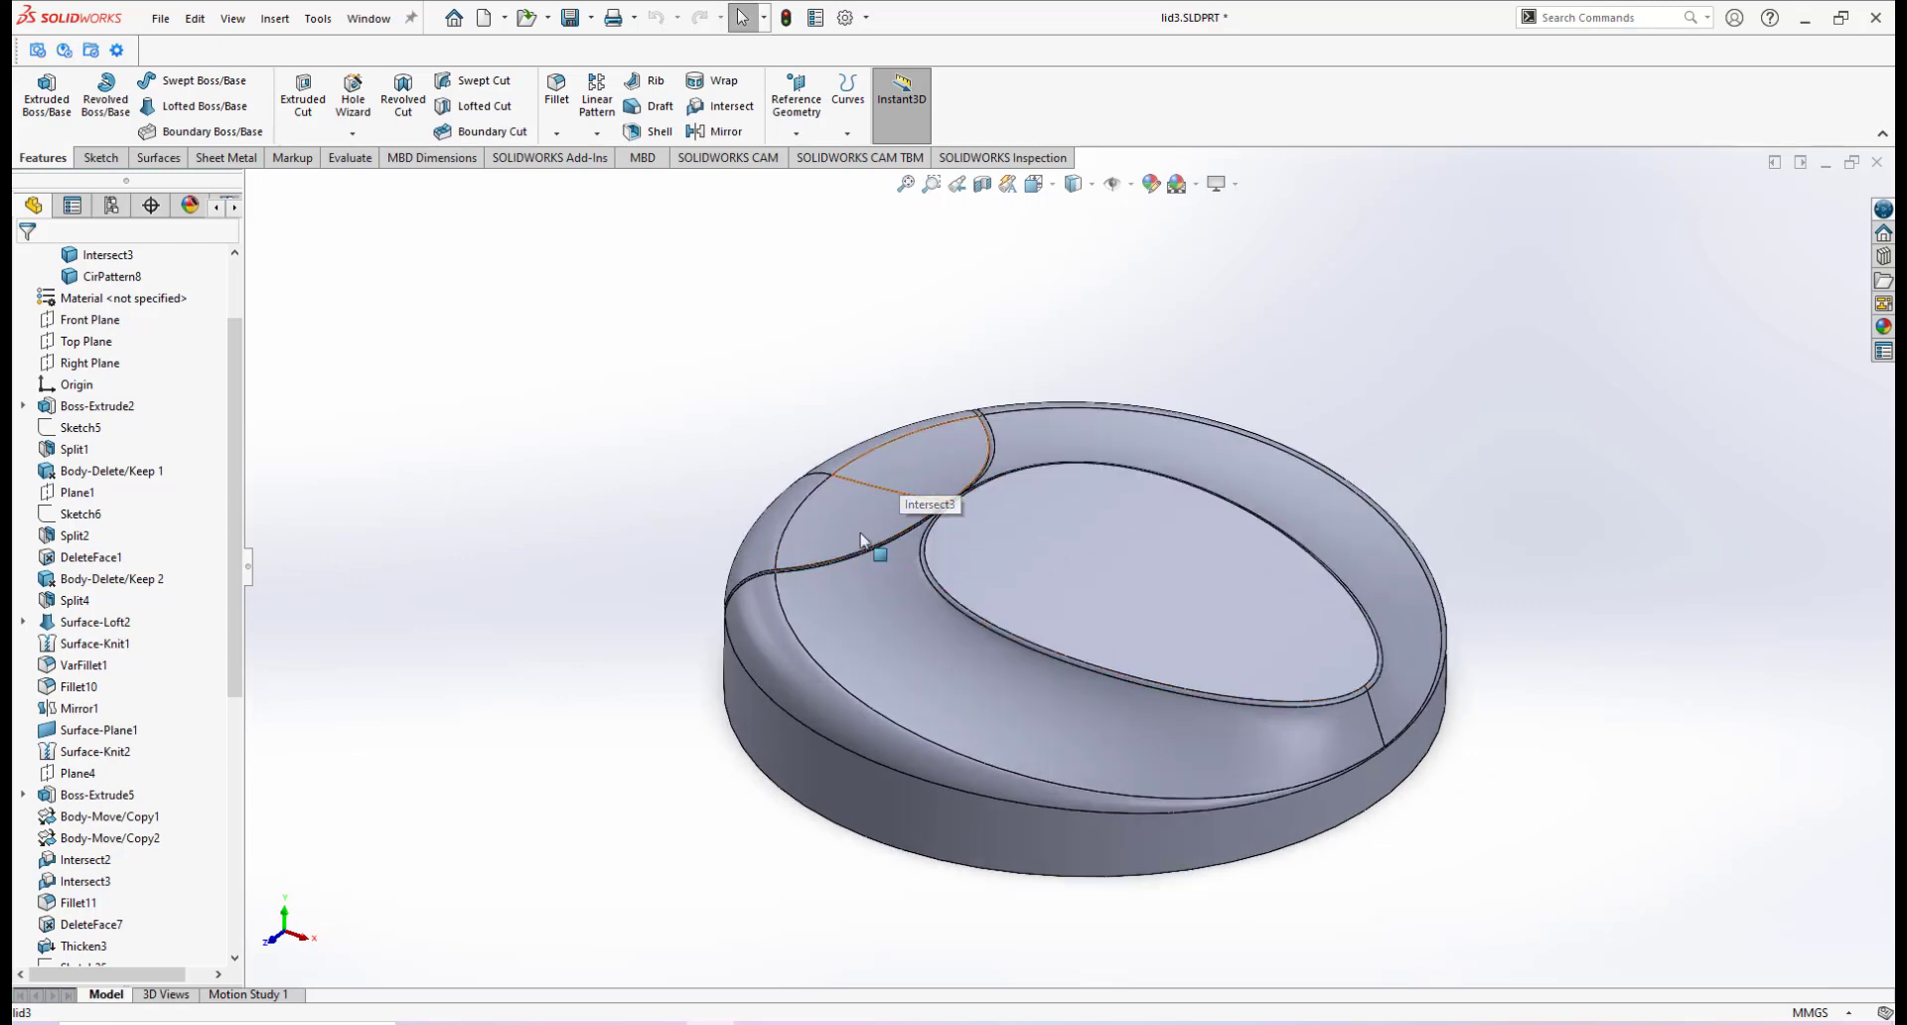
pyautogui.scroll(3, 1147, 685)
pyautogui.scroll(-3, 1141, 656)
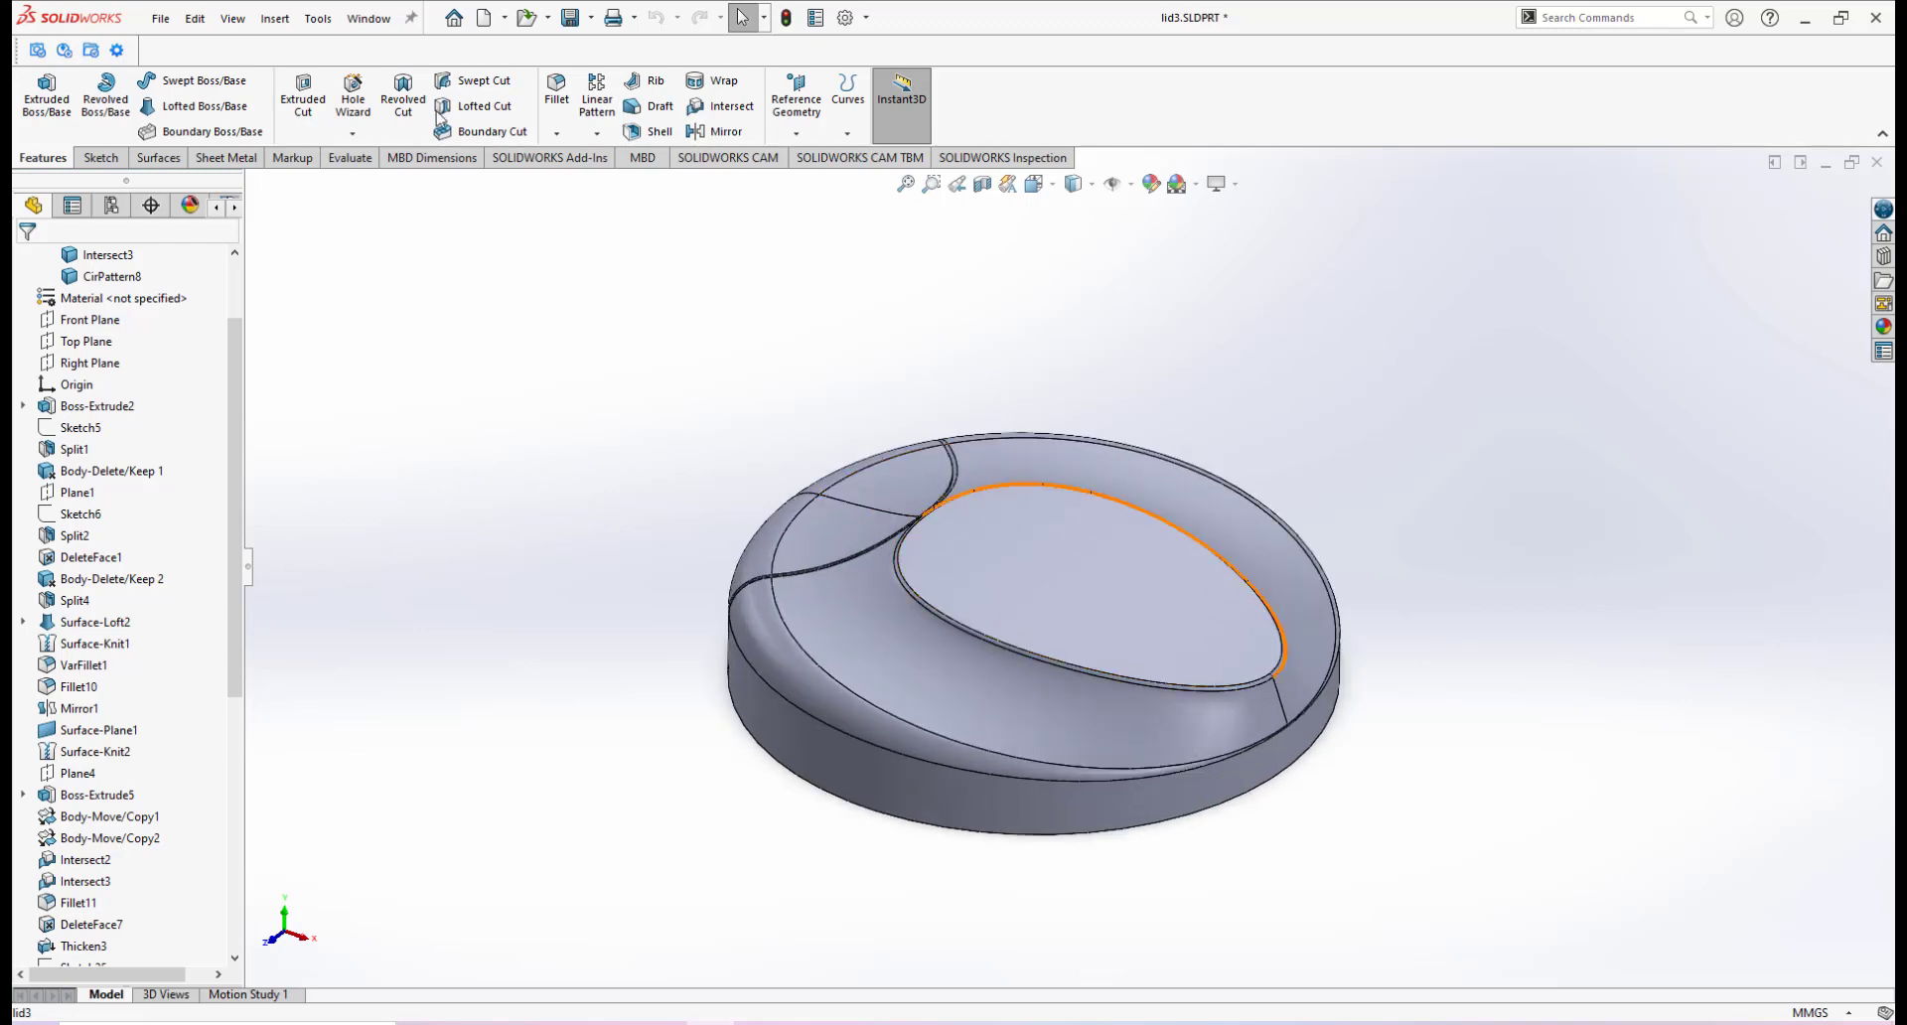
# Save a copy of the part as handle with the Save as copy and continue option, replacing the existing file
pyautogui.click(160, 18)
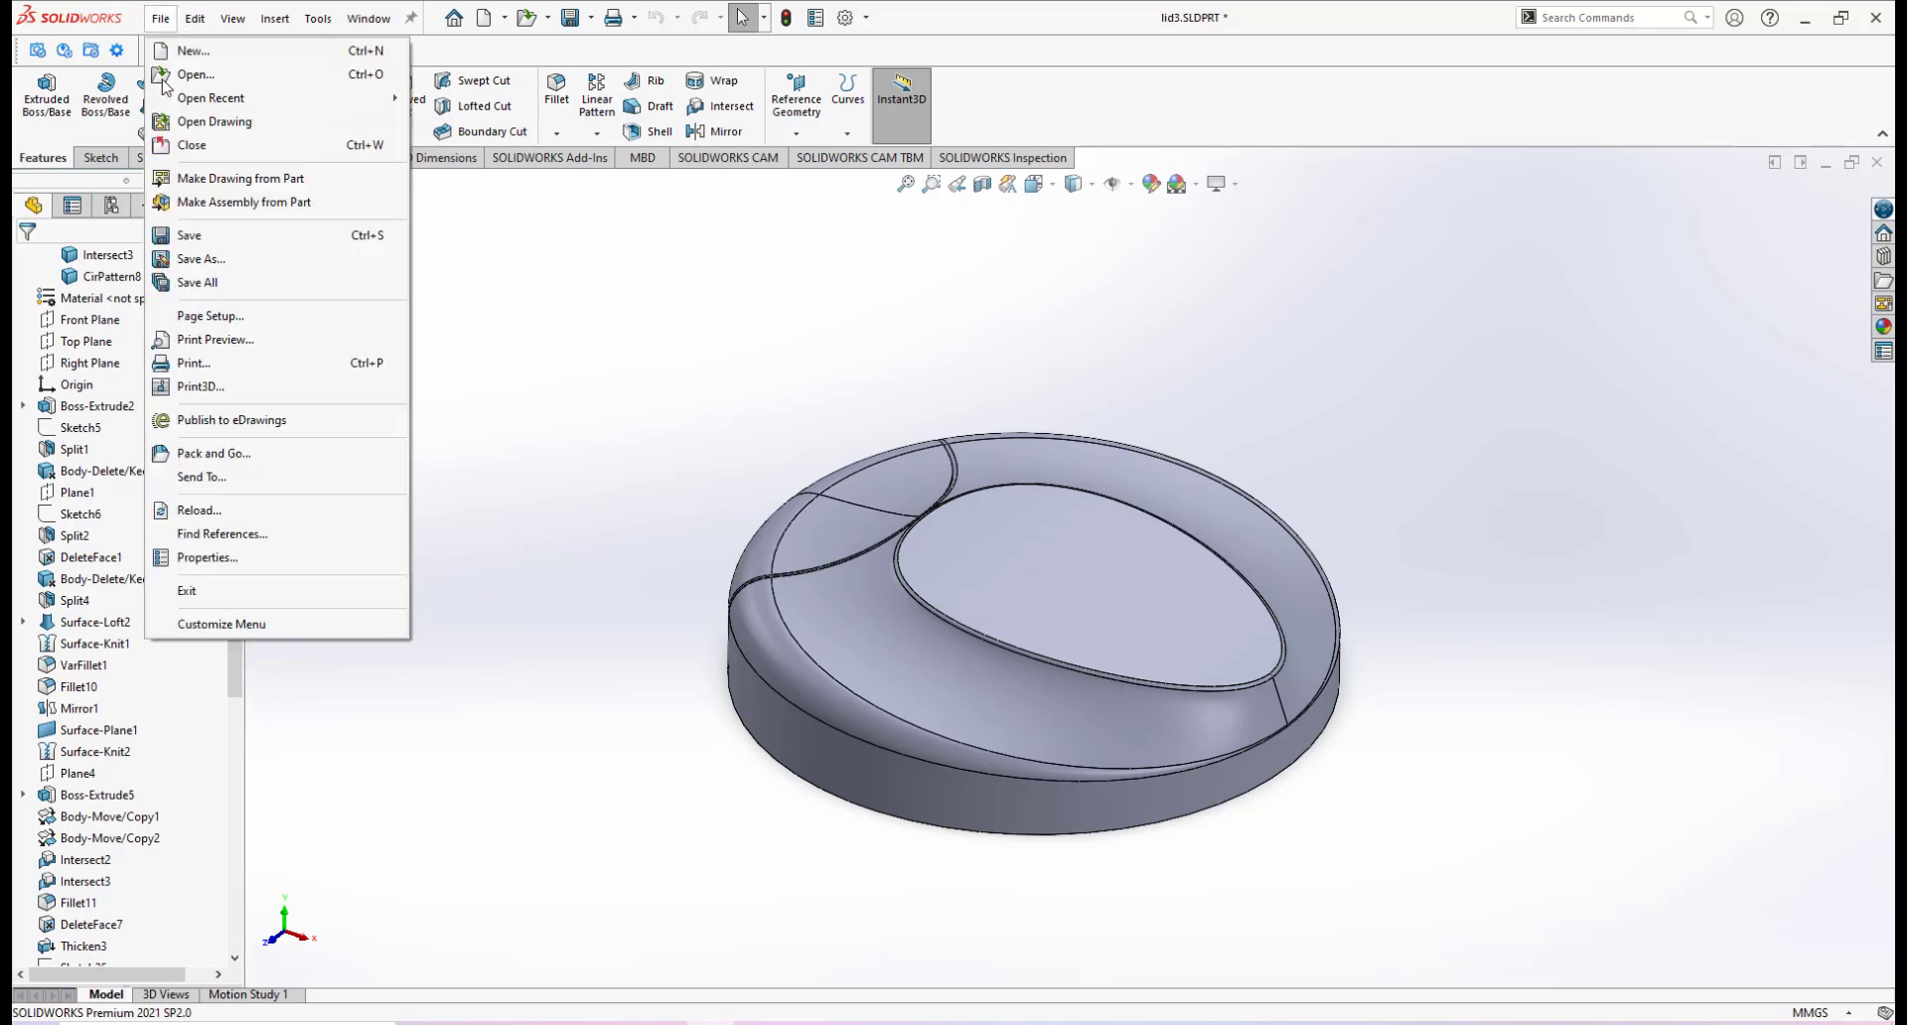
pyautogui.click(202, 259)
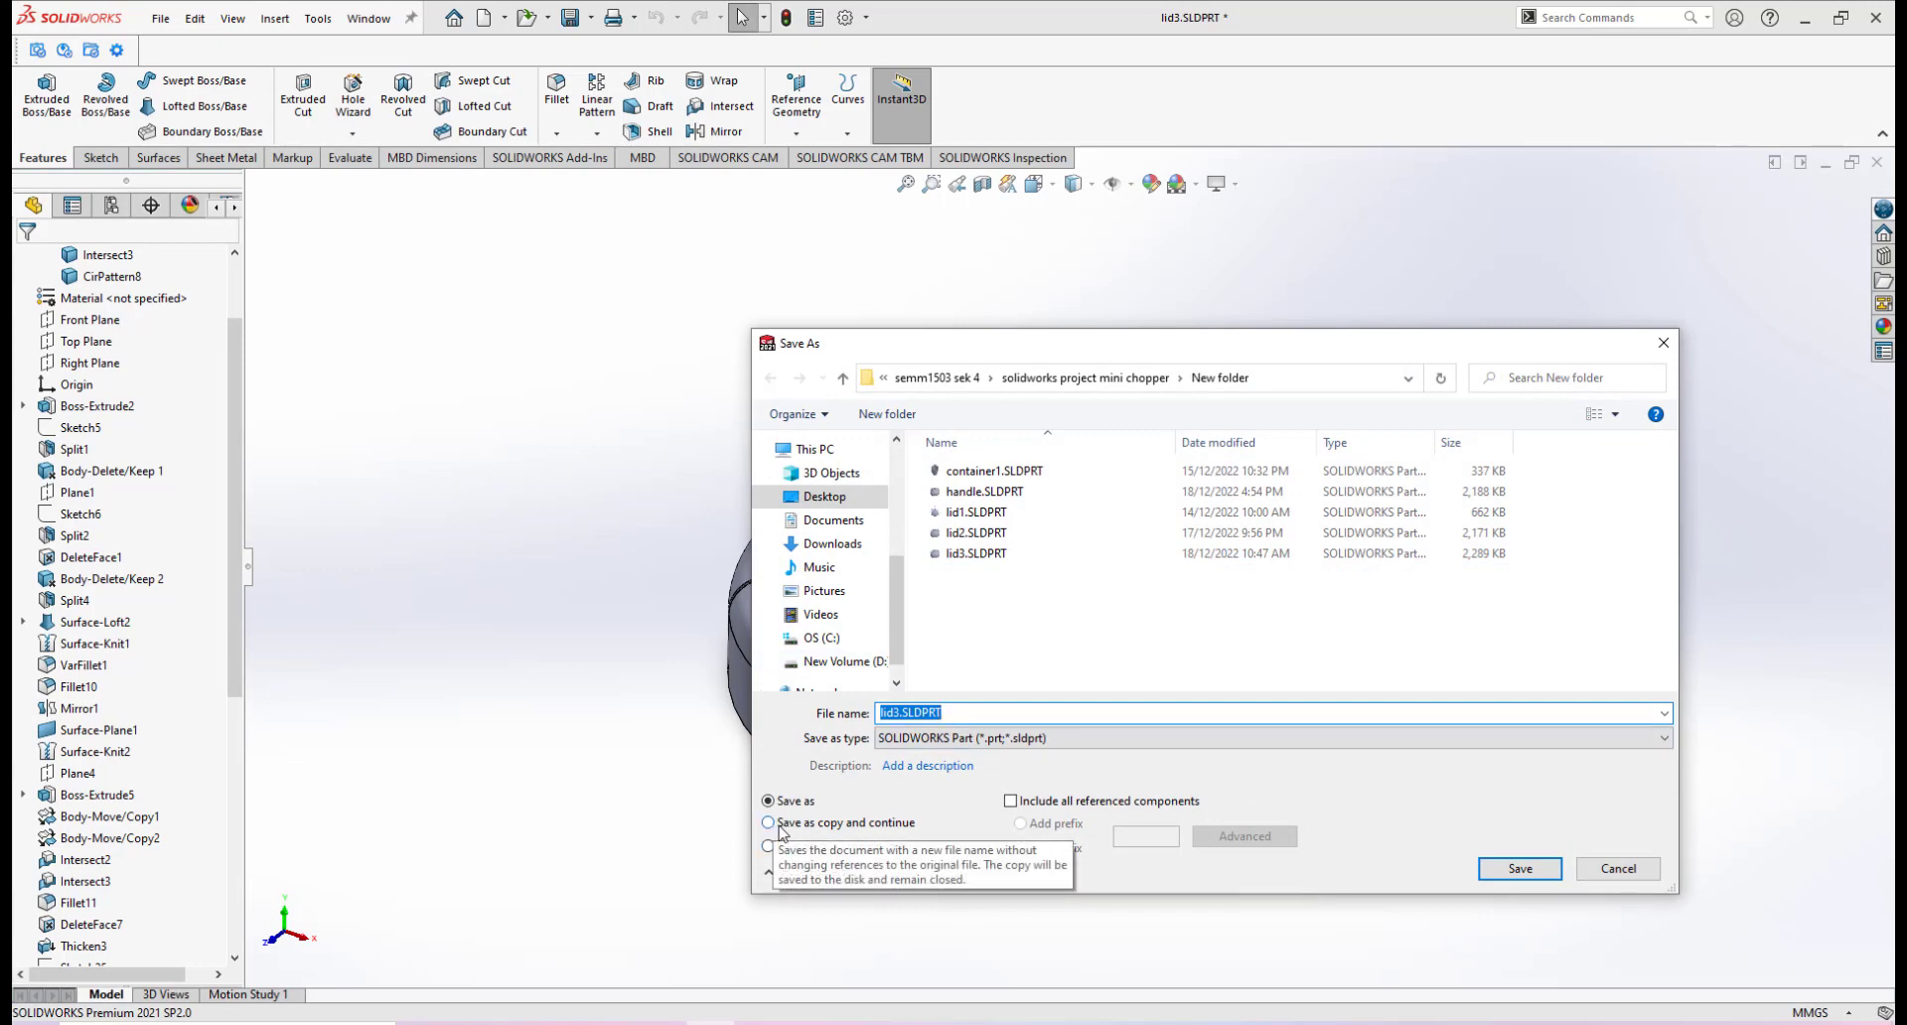
pyautogui.click(774, 823)
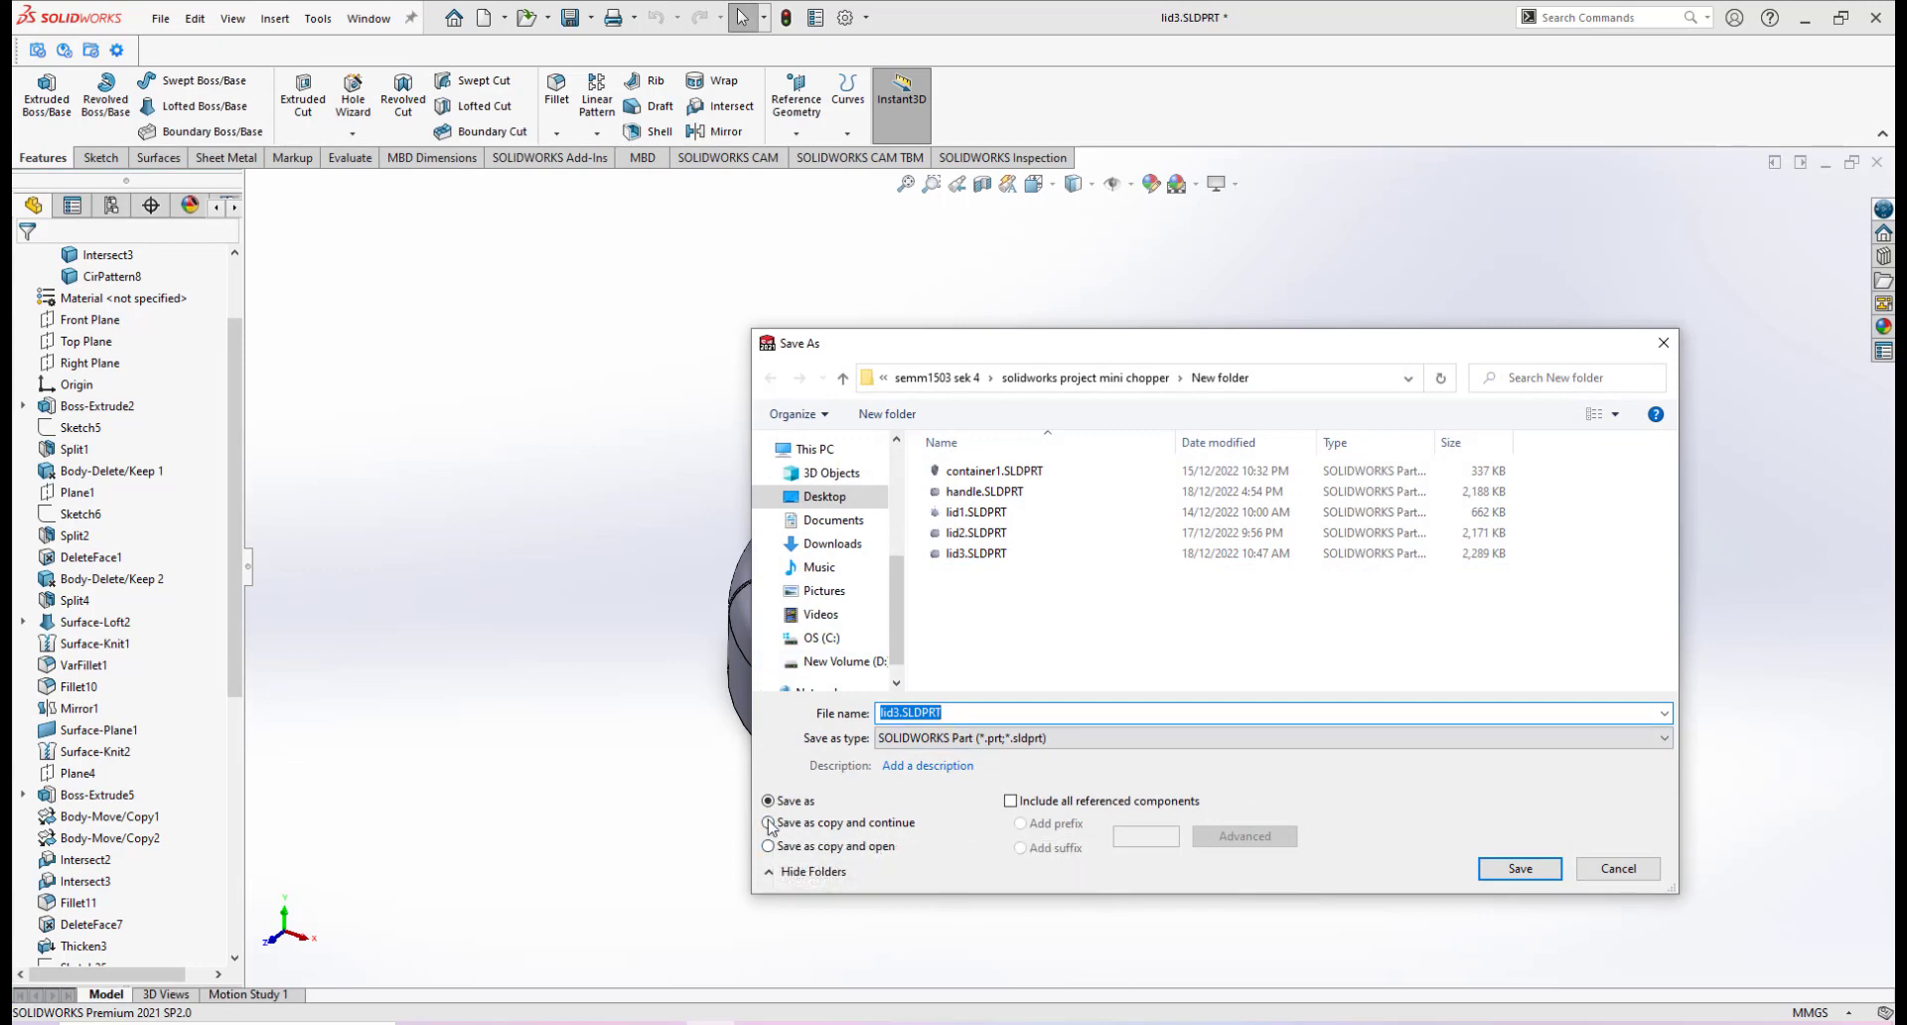
pyautogui.click(965, 712)
pyautogui.write('ha')
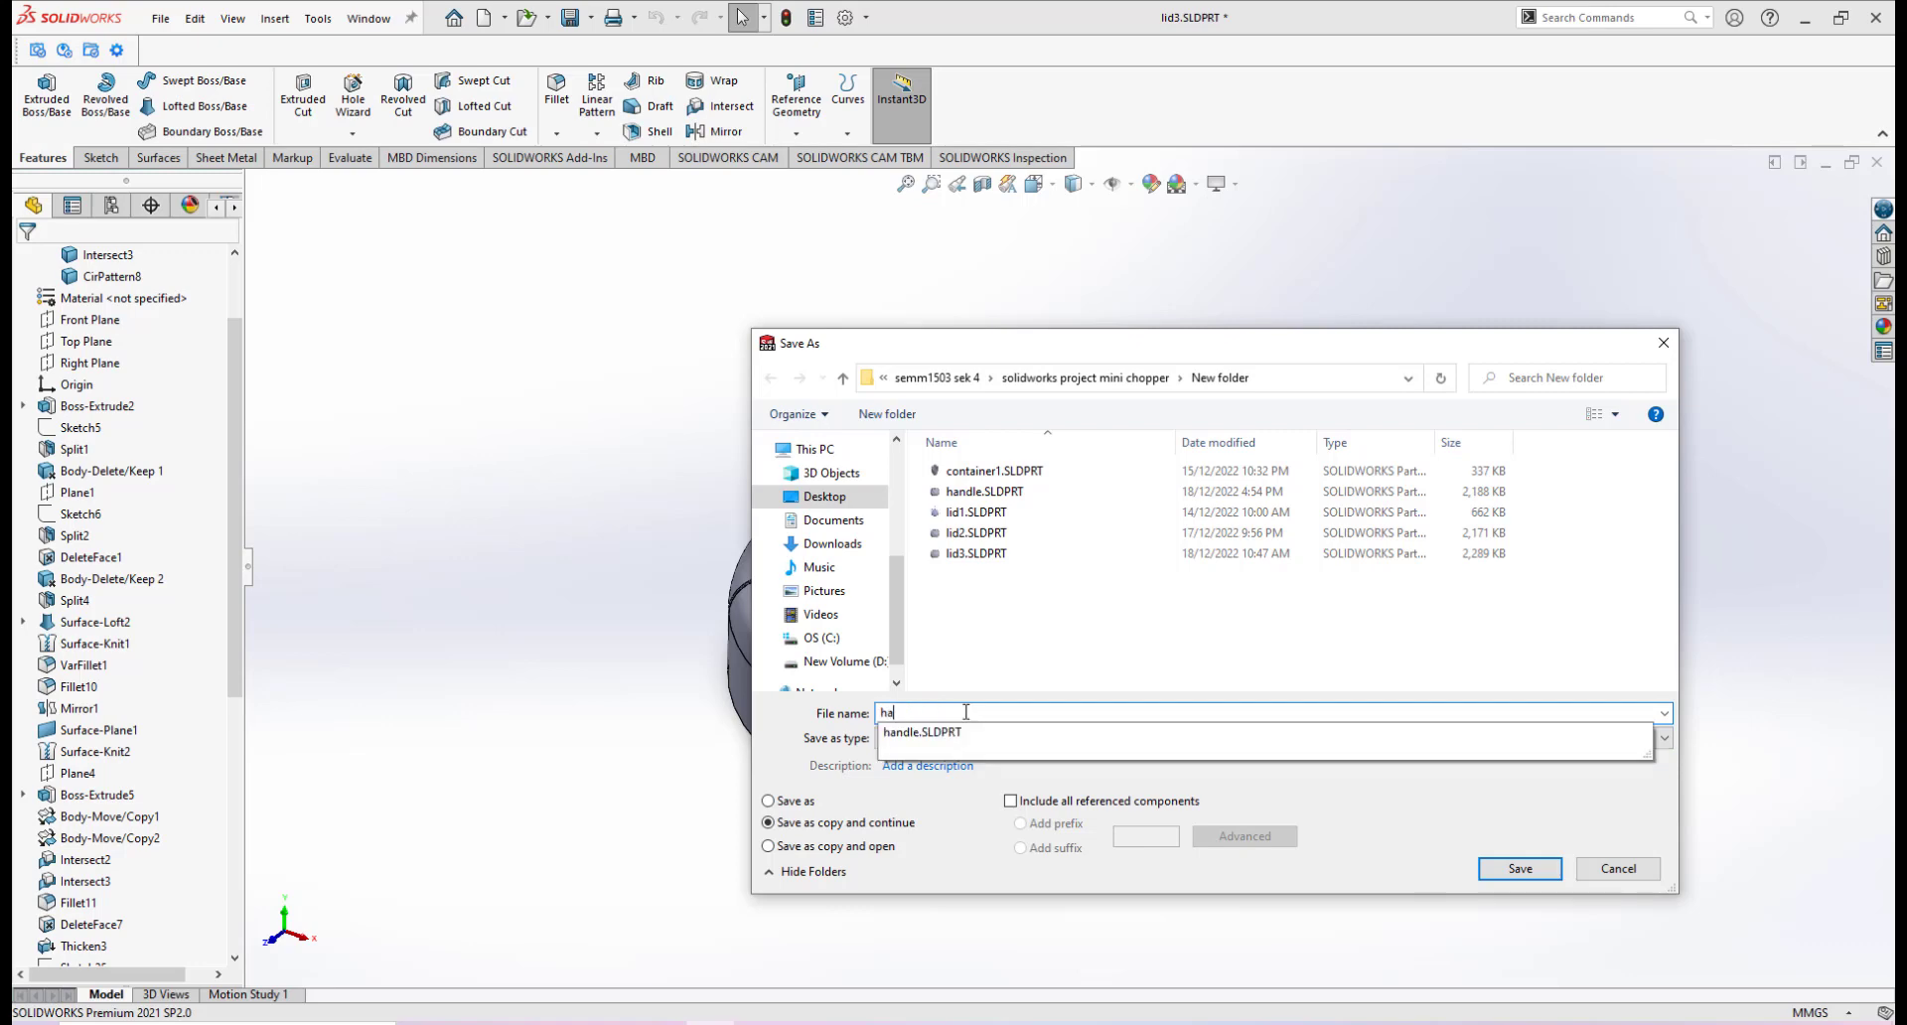
pyautogui.write('ndle')
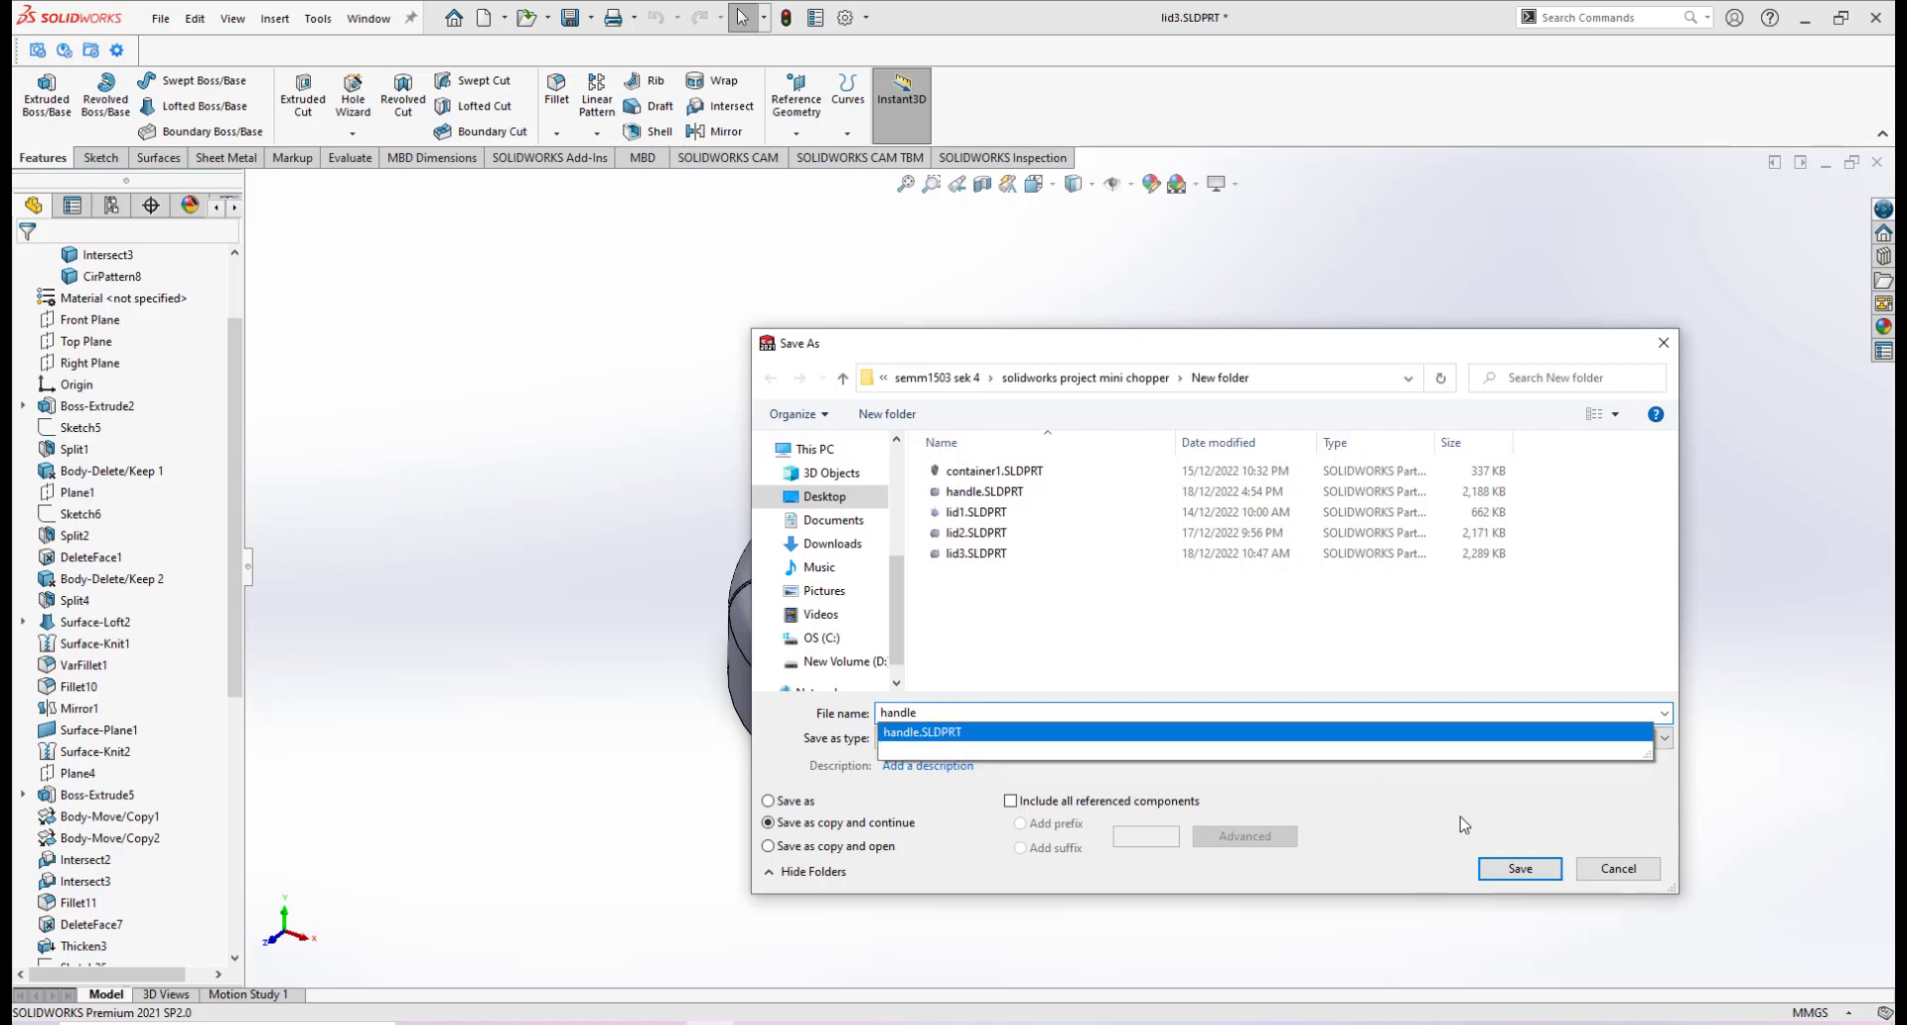
pyautogui.click(1515, 872)
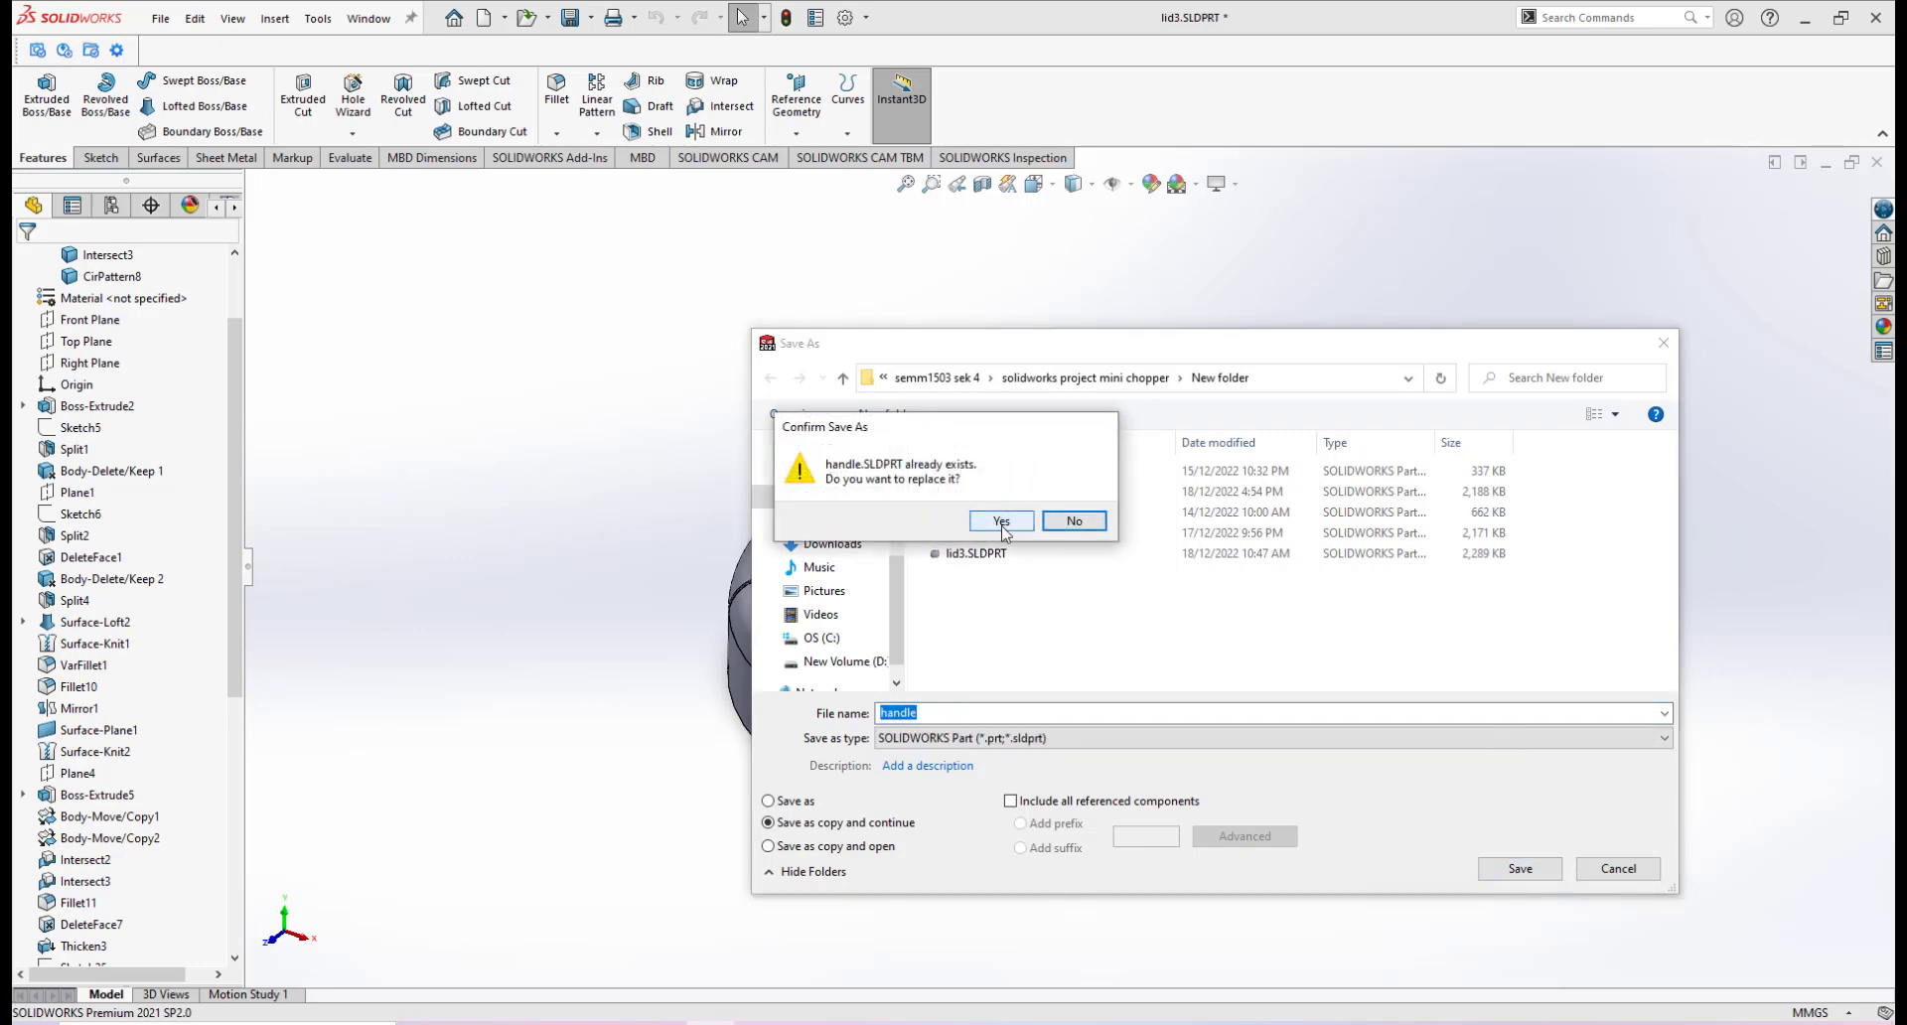
pyautogui.click(997, 521)
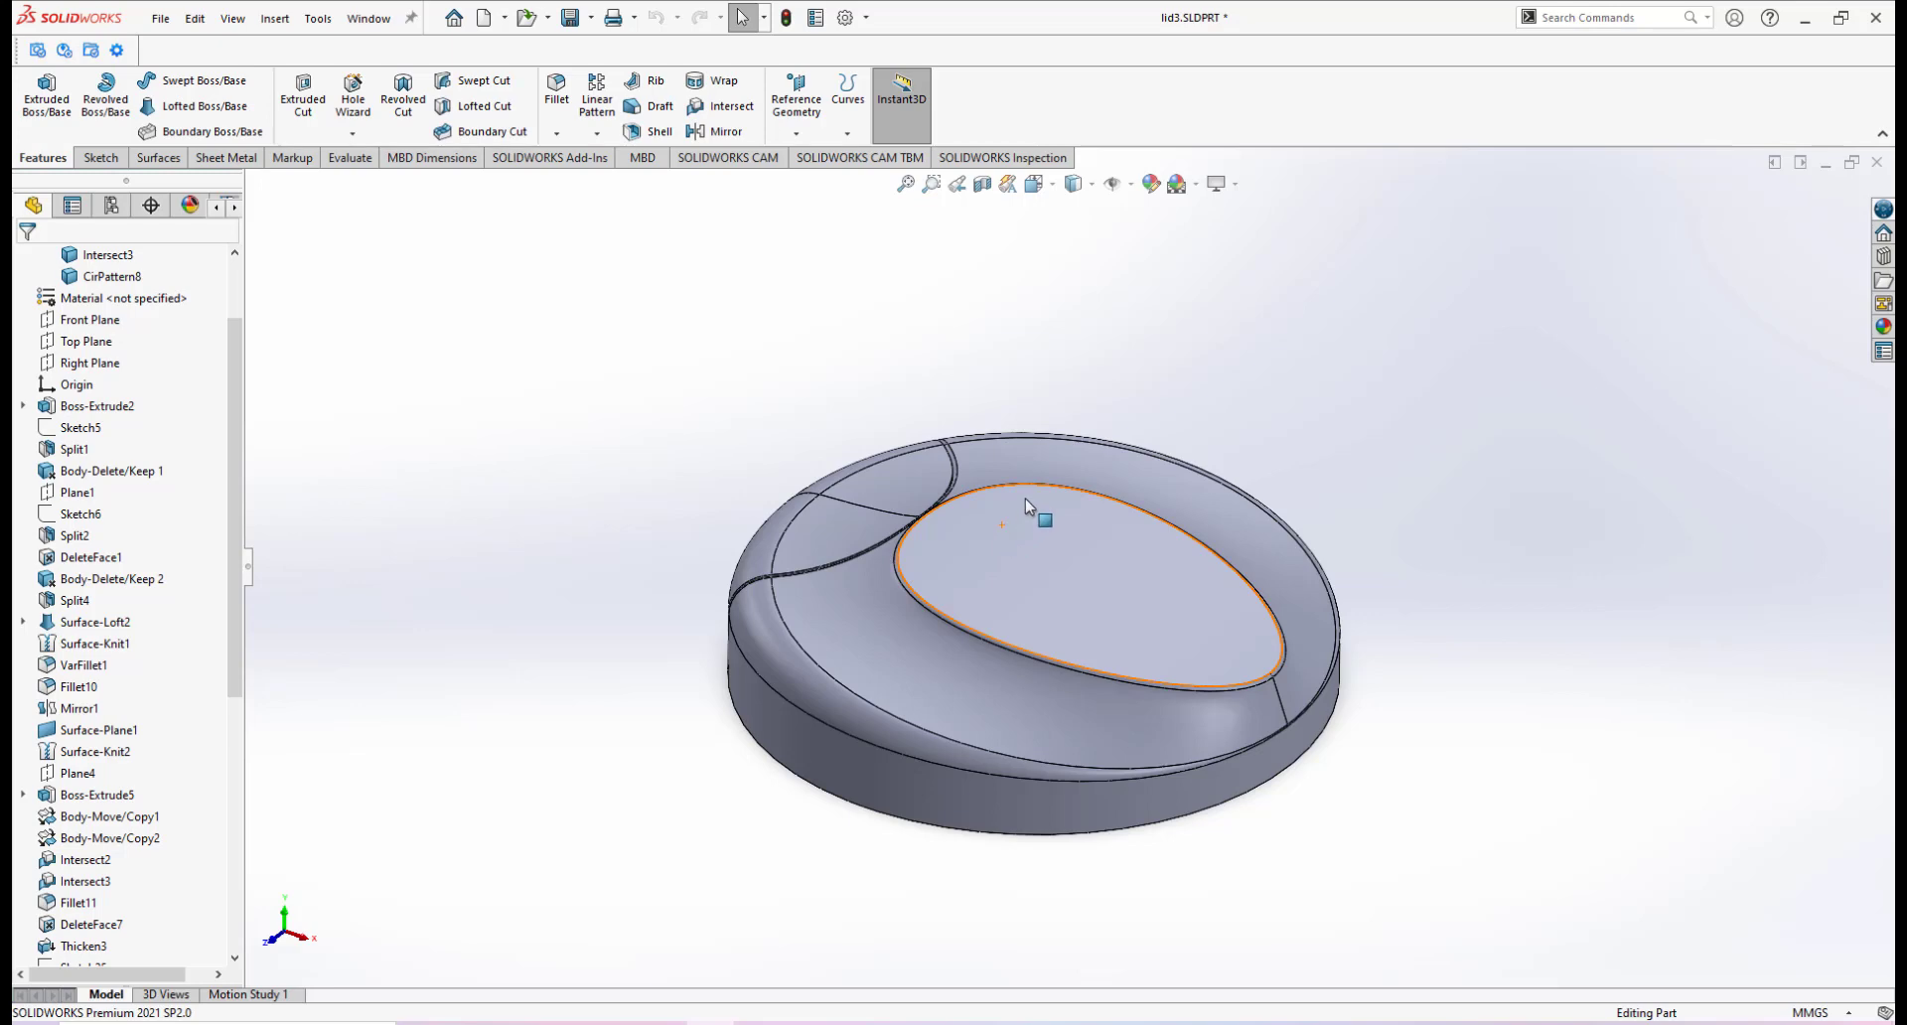
pyautogui.scroll(2, 1005, 523)
pyautogui.scroll(-1, 1064, 503)
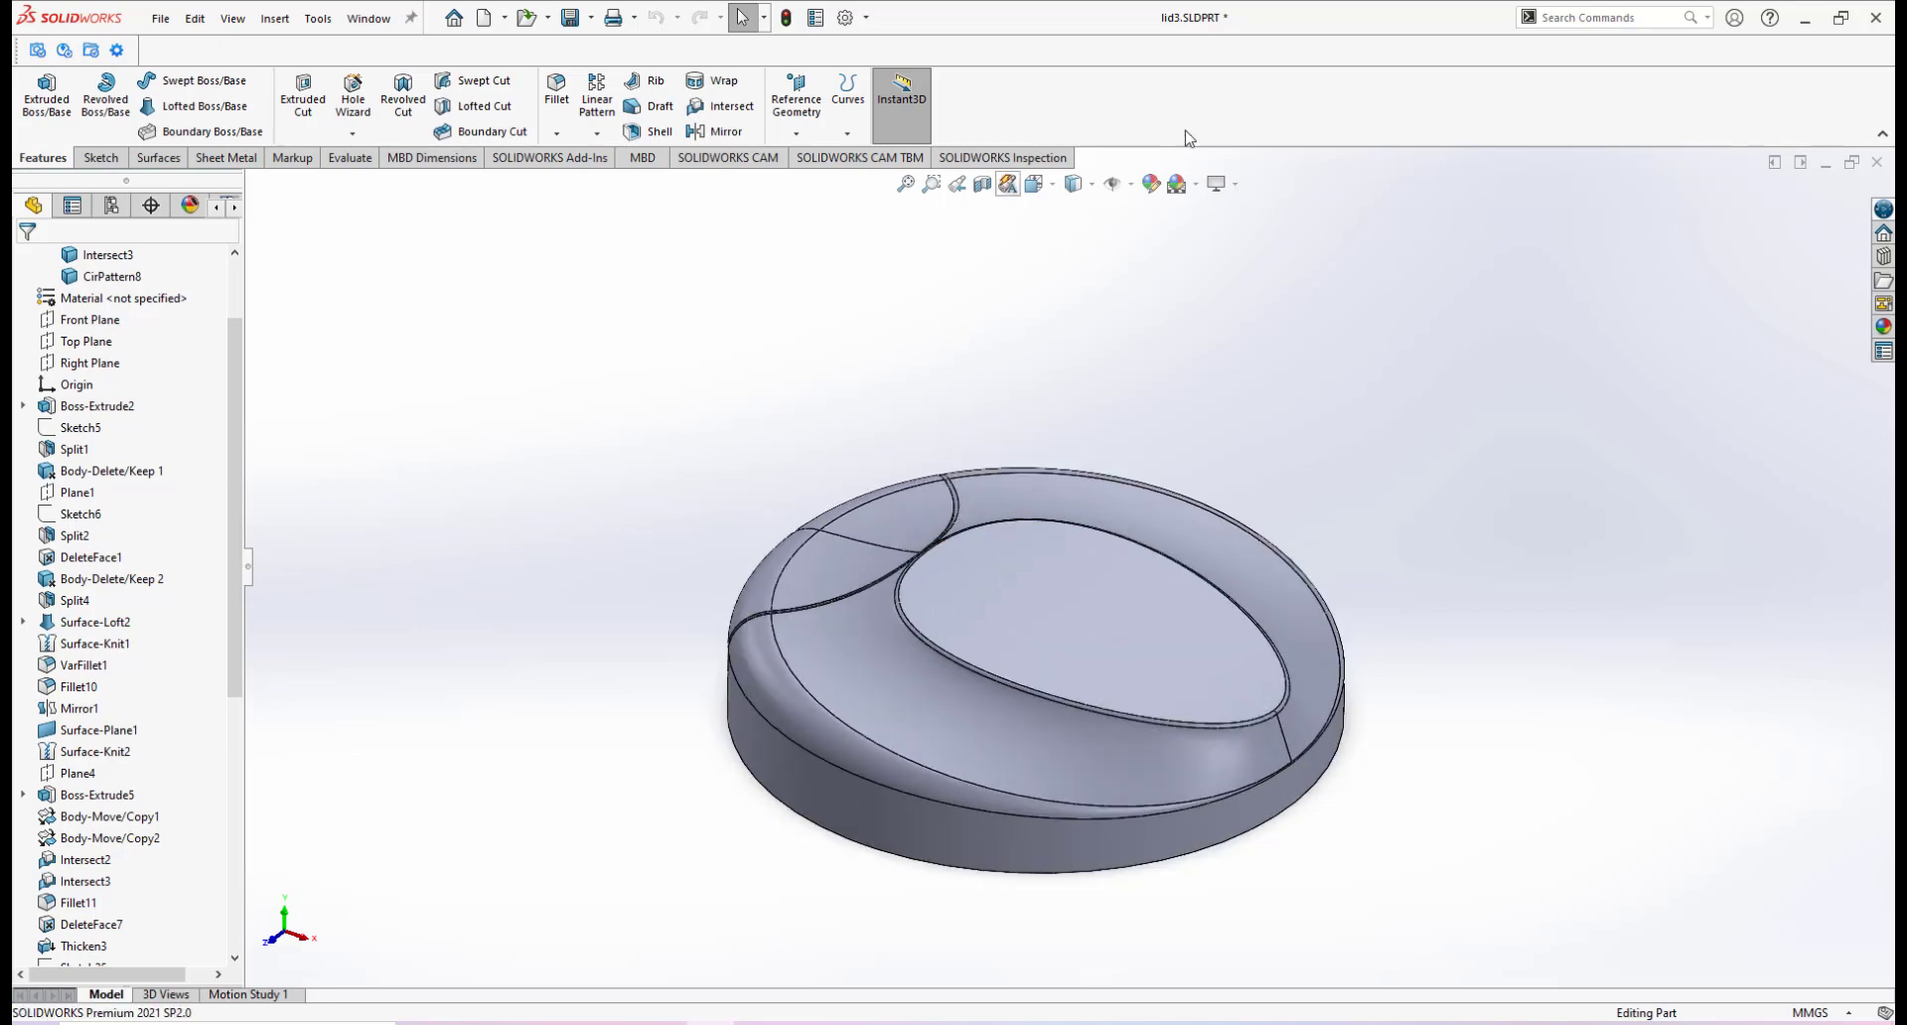
pyautogui.scroll(1, 1140, 634)
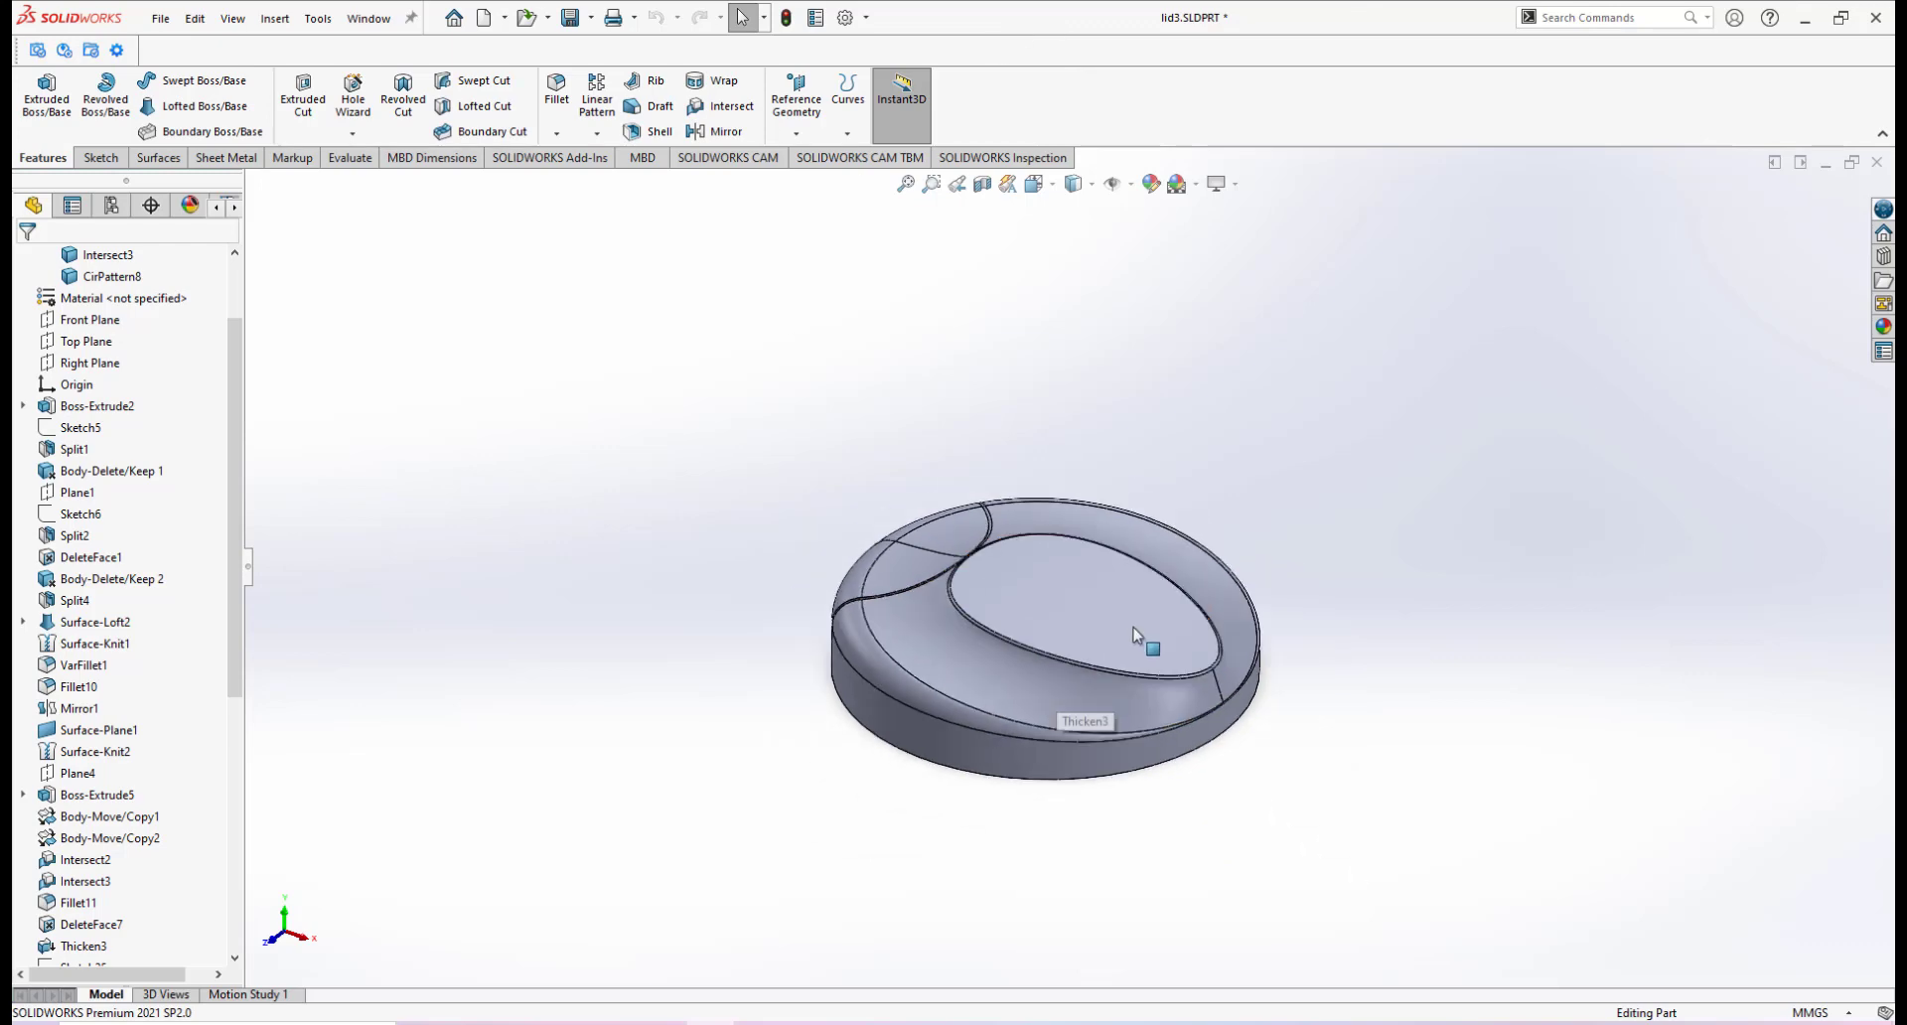
pyautogui.scroll(-1, 1077, 638)
# Delete the Intersect3 handle body from the lid part with Delete/Keep Body
pyautogui.moveTo(1076, 638); pyautogui.dragTo(1120, 730, button='middle')
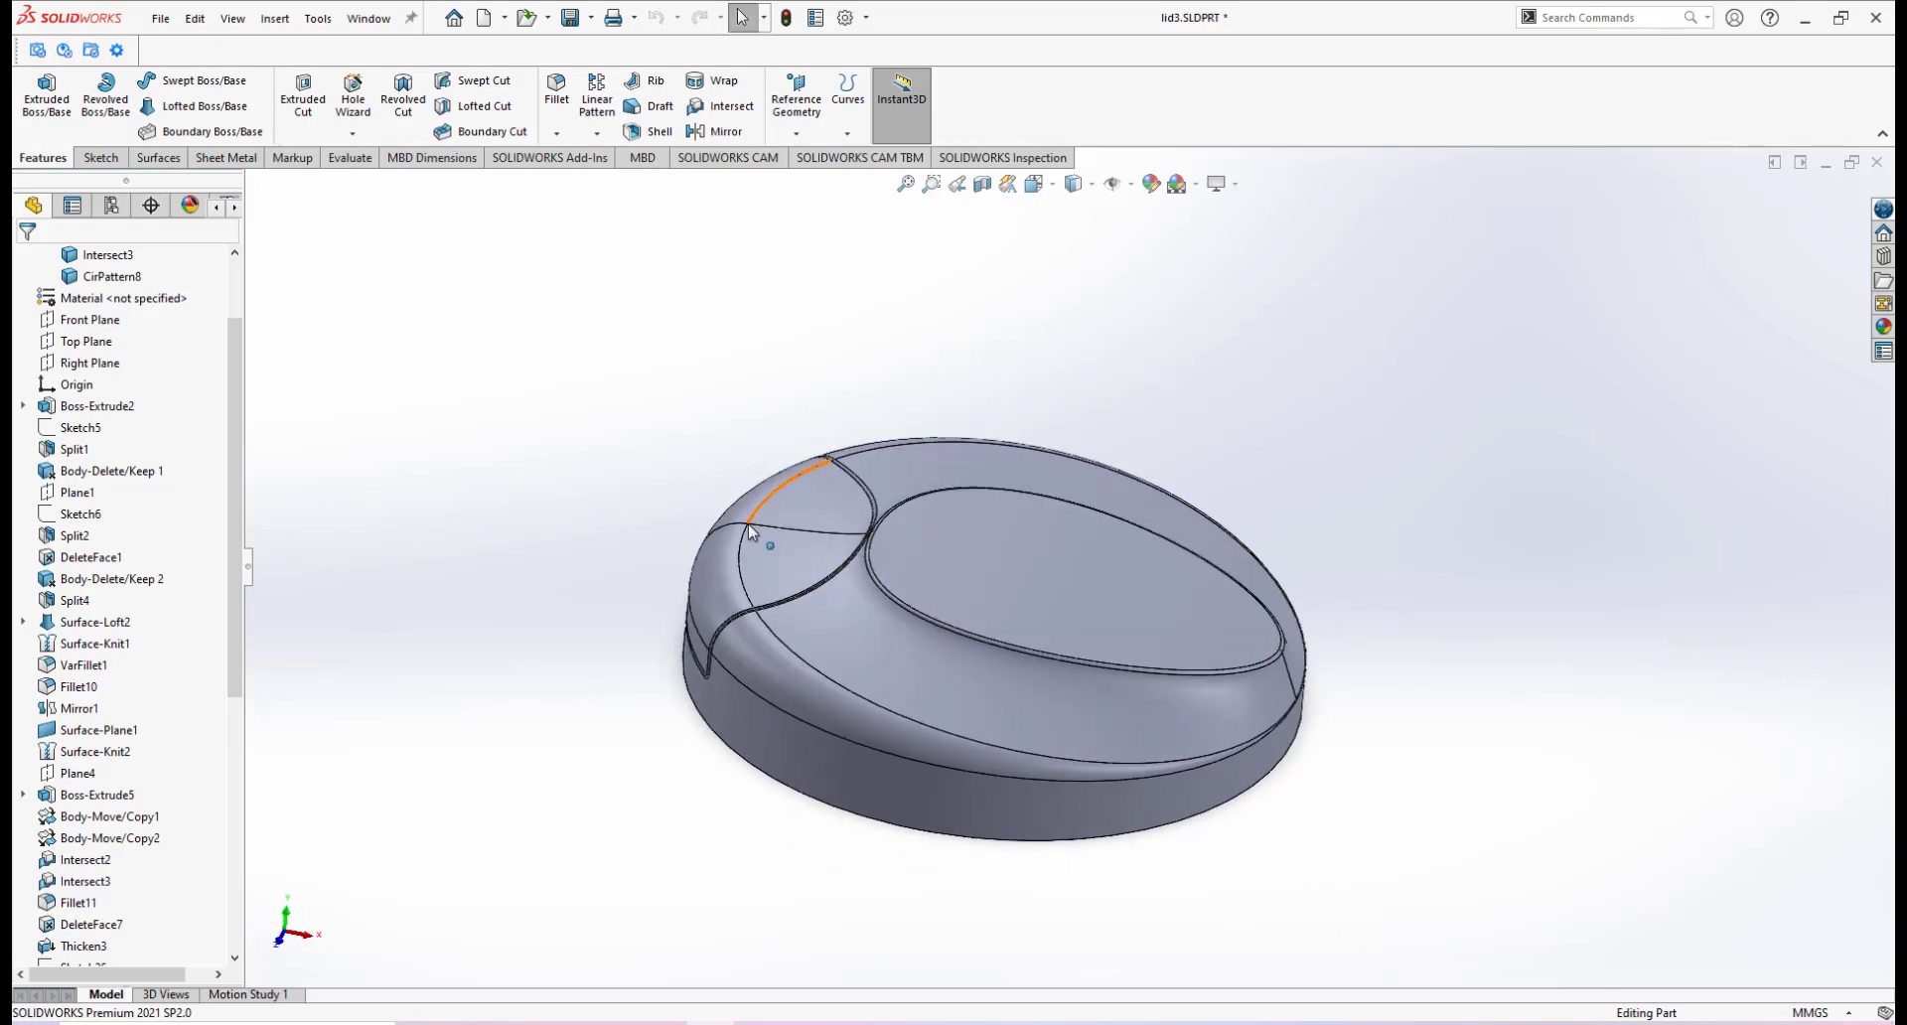
pyautogui.click(274, 19)
pyautogui.moveTo(293, 104)
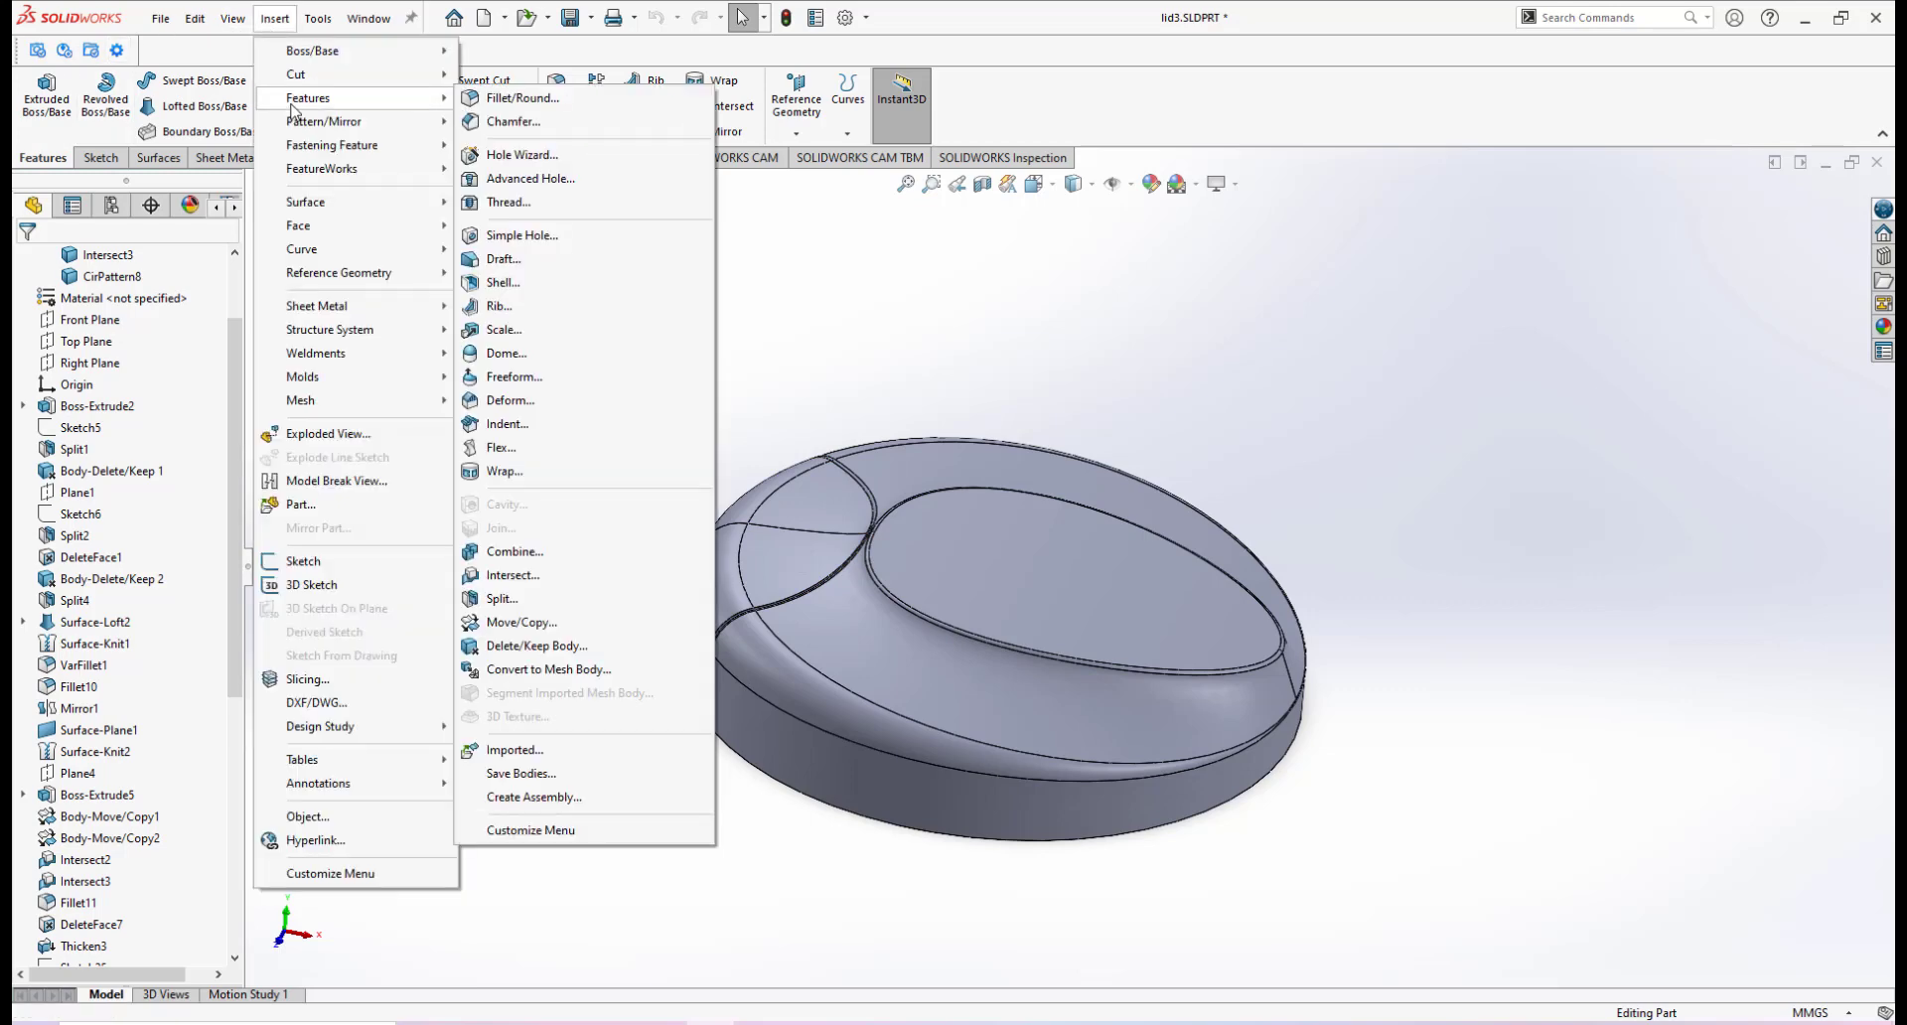
pyautogui.click(542, 647)
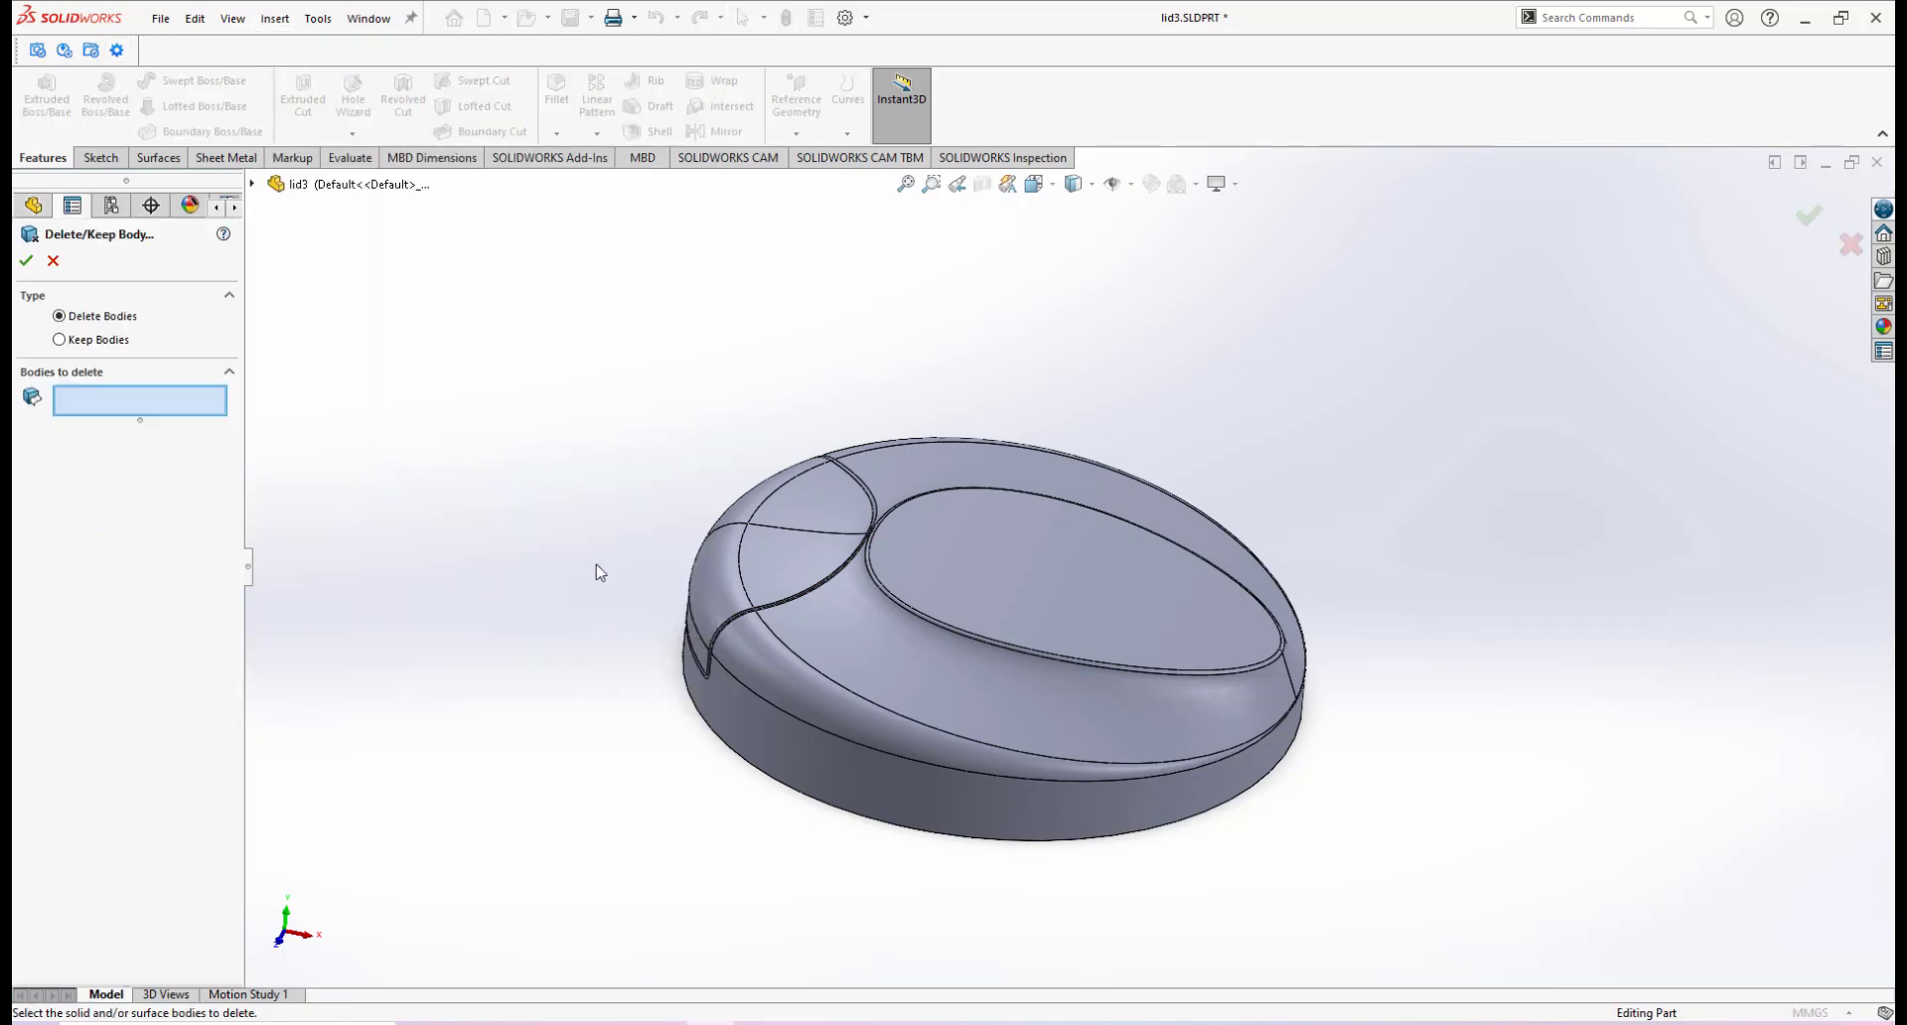
pyautogui.click(797, 588)
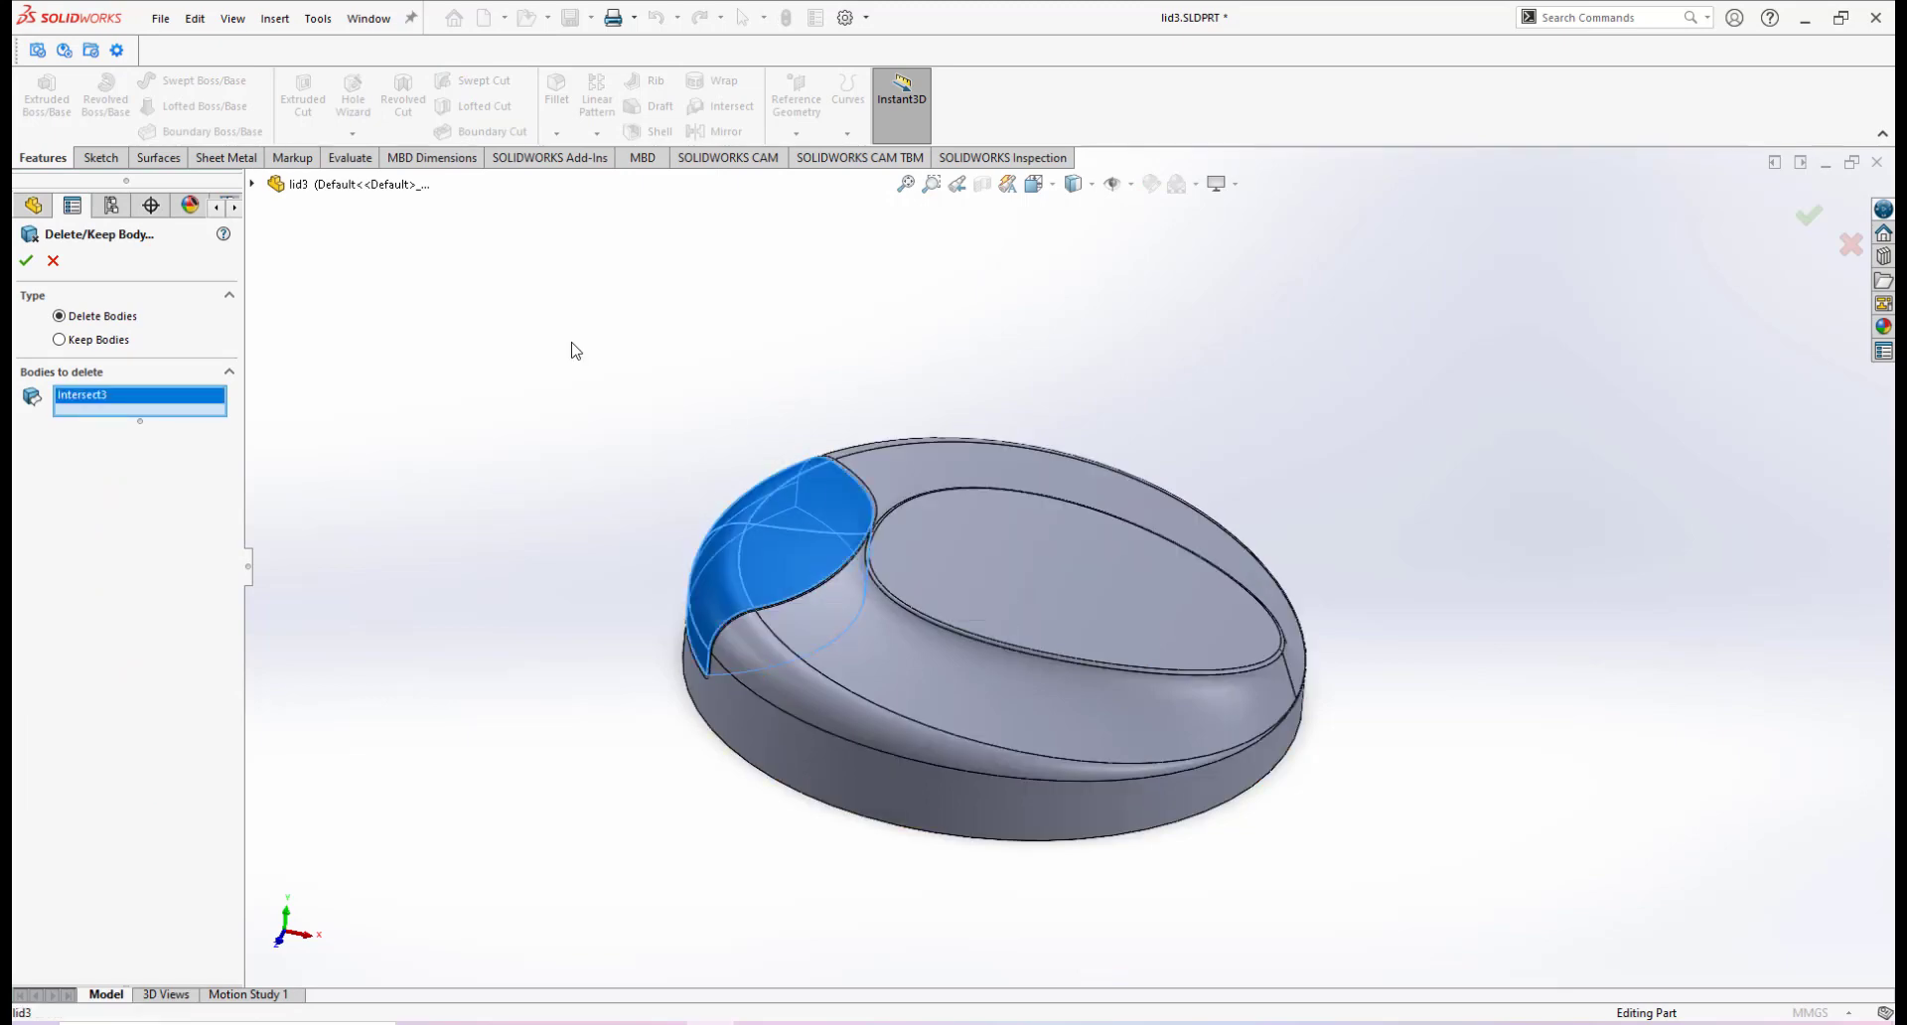
pyautogui.click(24, 261)
# Examine the lid without its handle body and highlight the CirPattern8 solid body to check its extent
pyautogui.moveTo(1166, 608); pyautogui.dragTo(919, 598, button='middle')
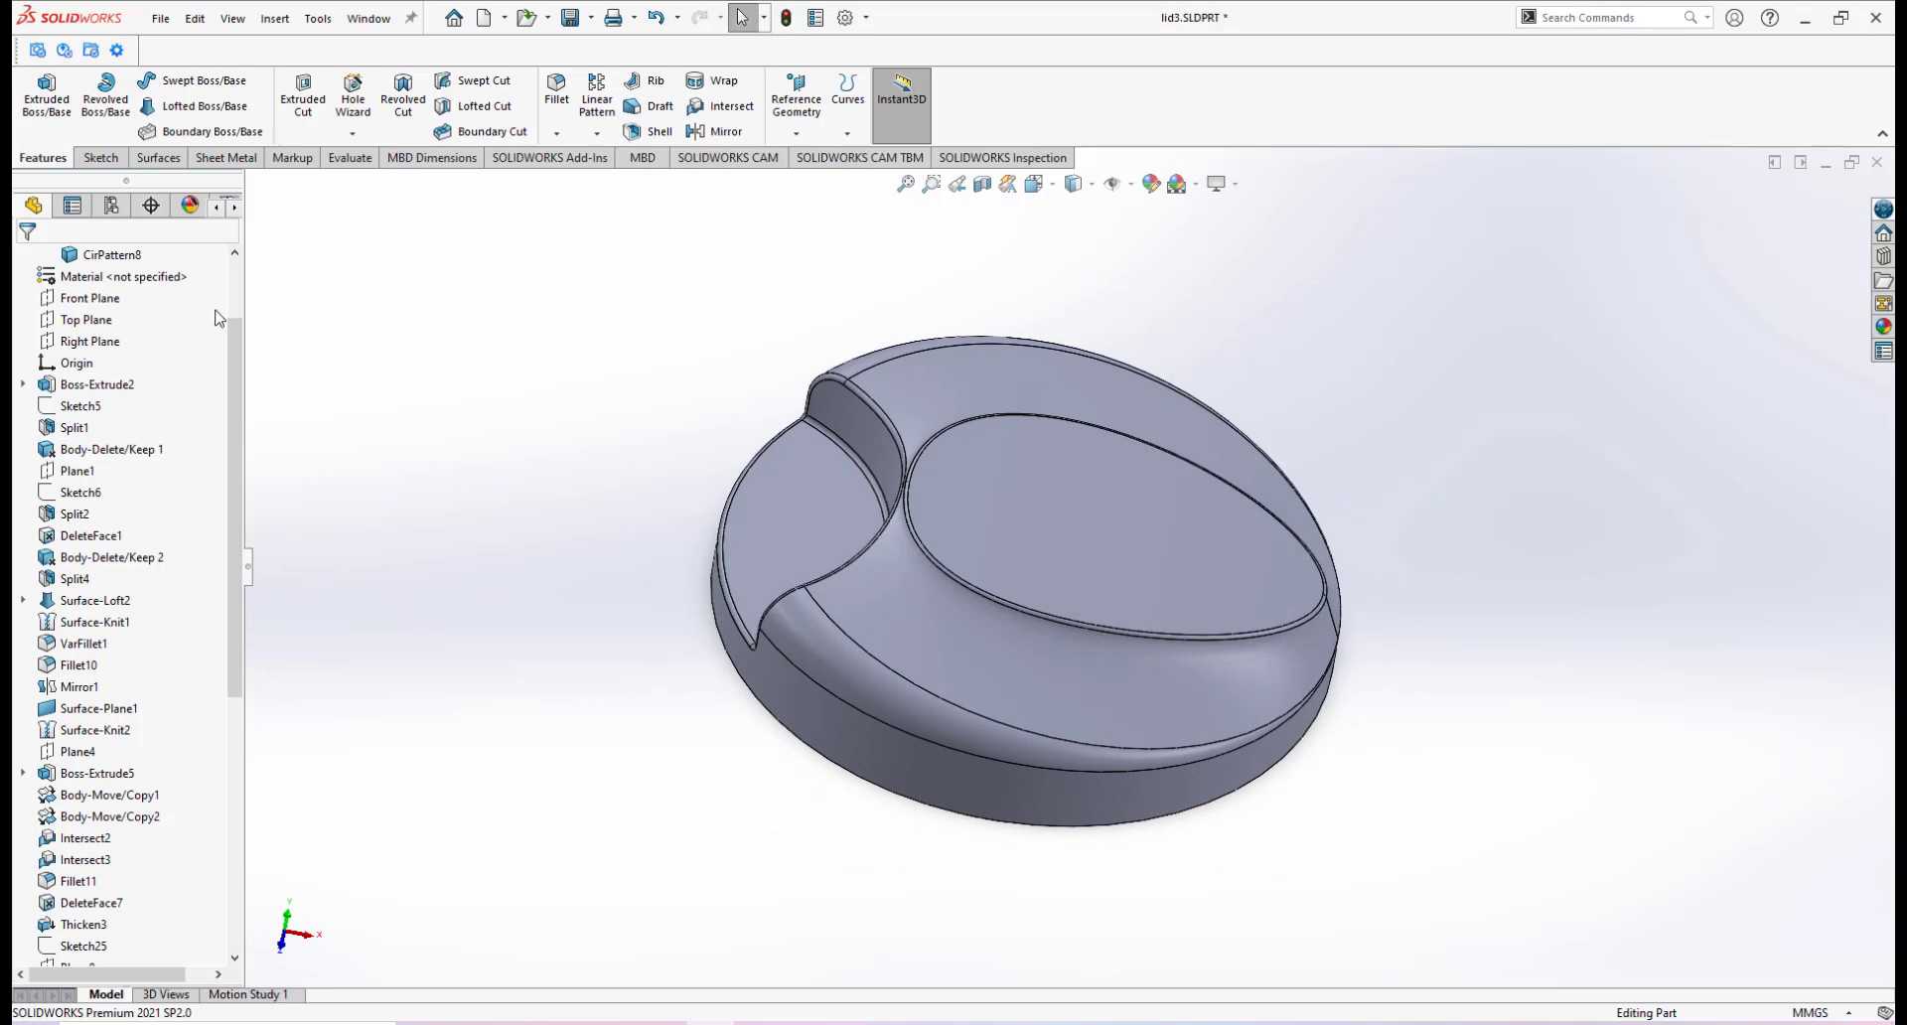
pyautogui.scroll(2, 229, 332)
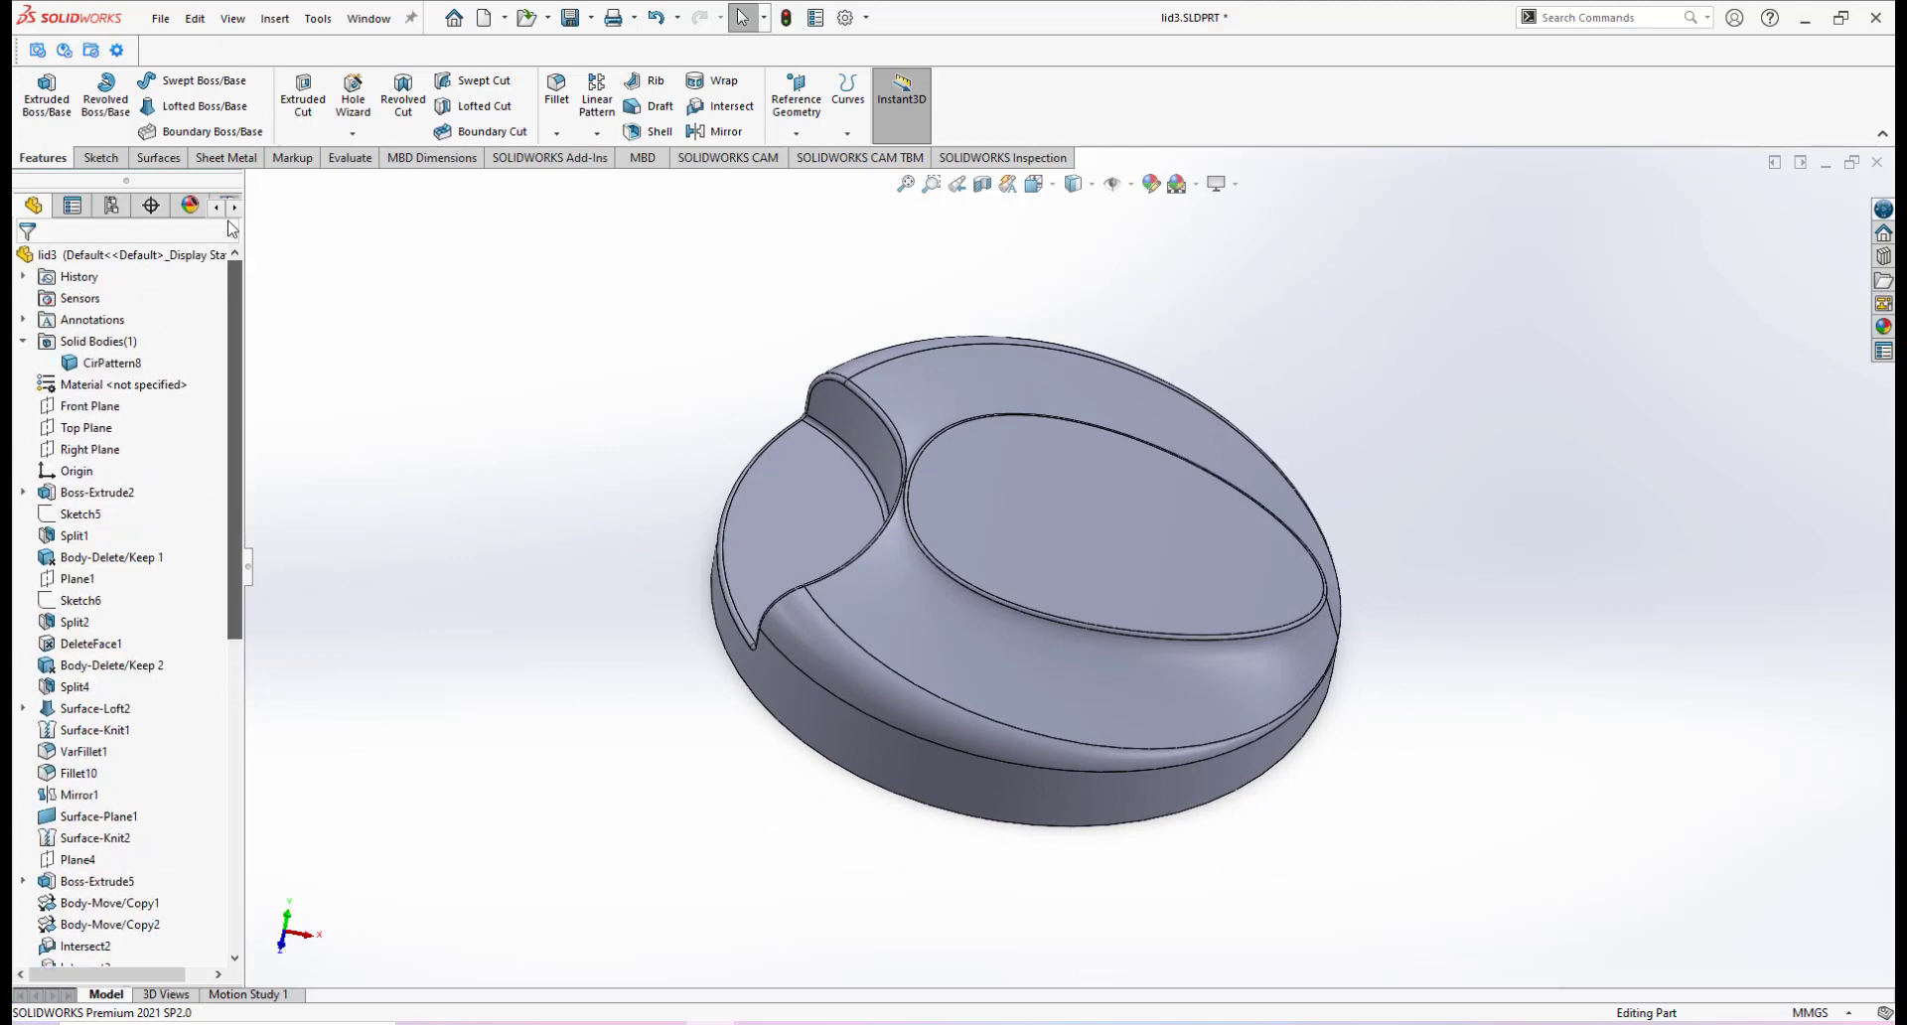
pyautogui.click(136, 366)
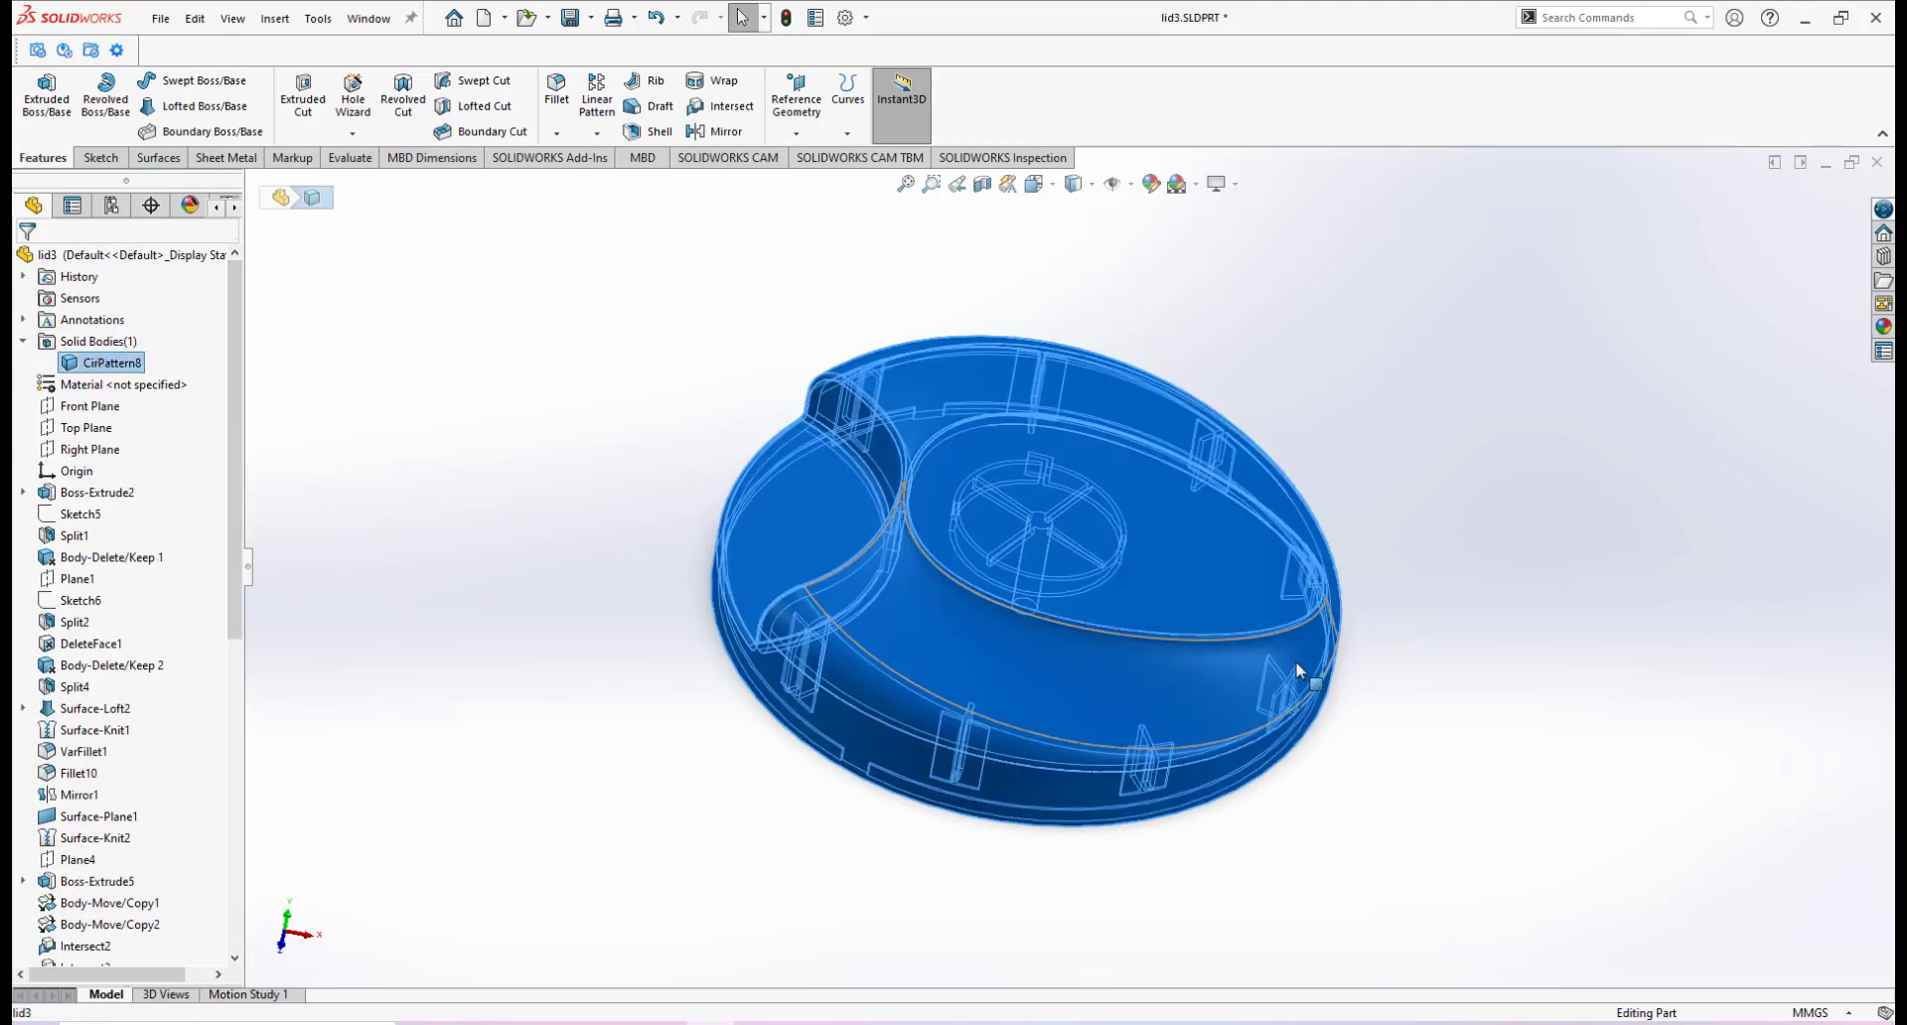
pyautogui.press('Escape')
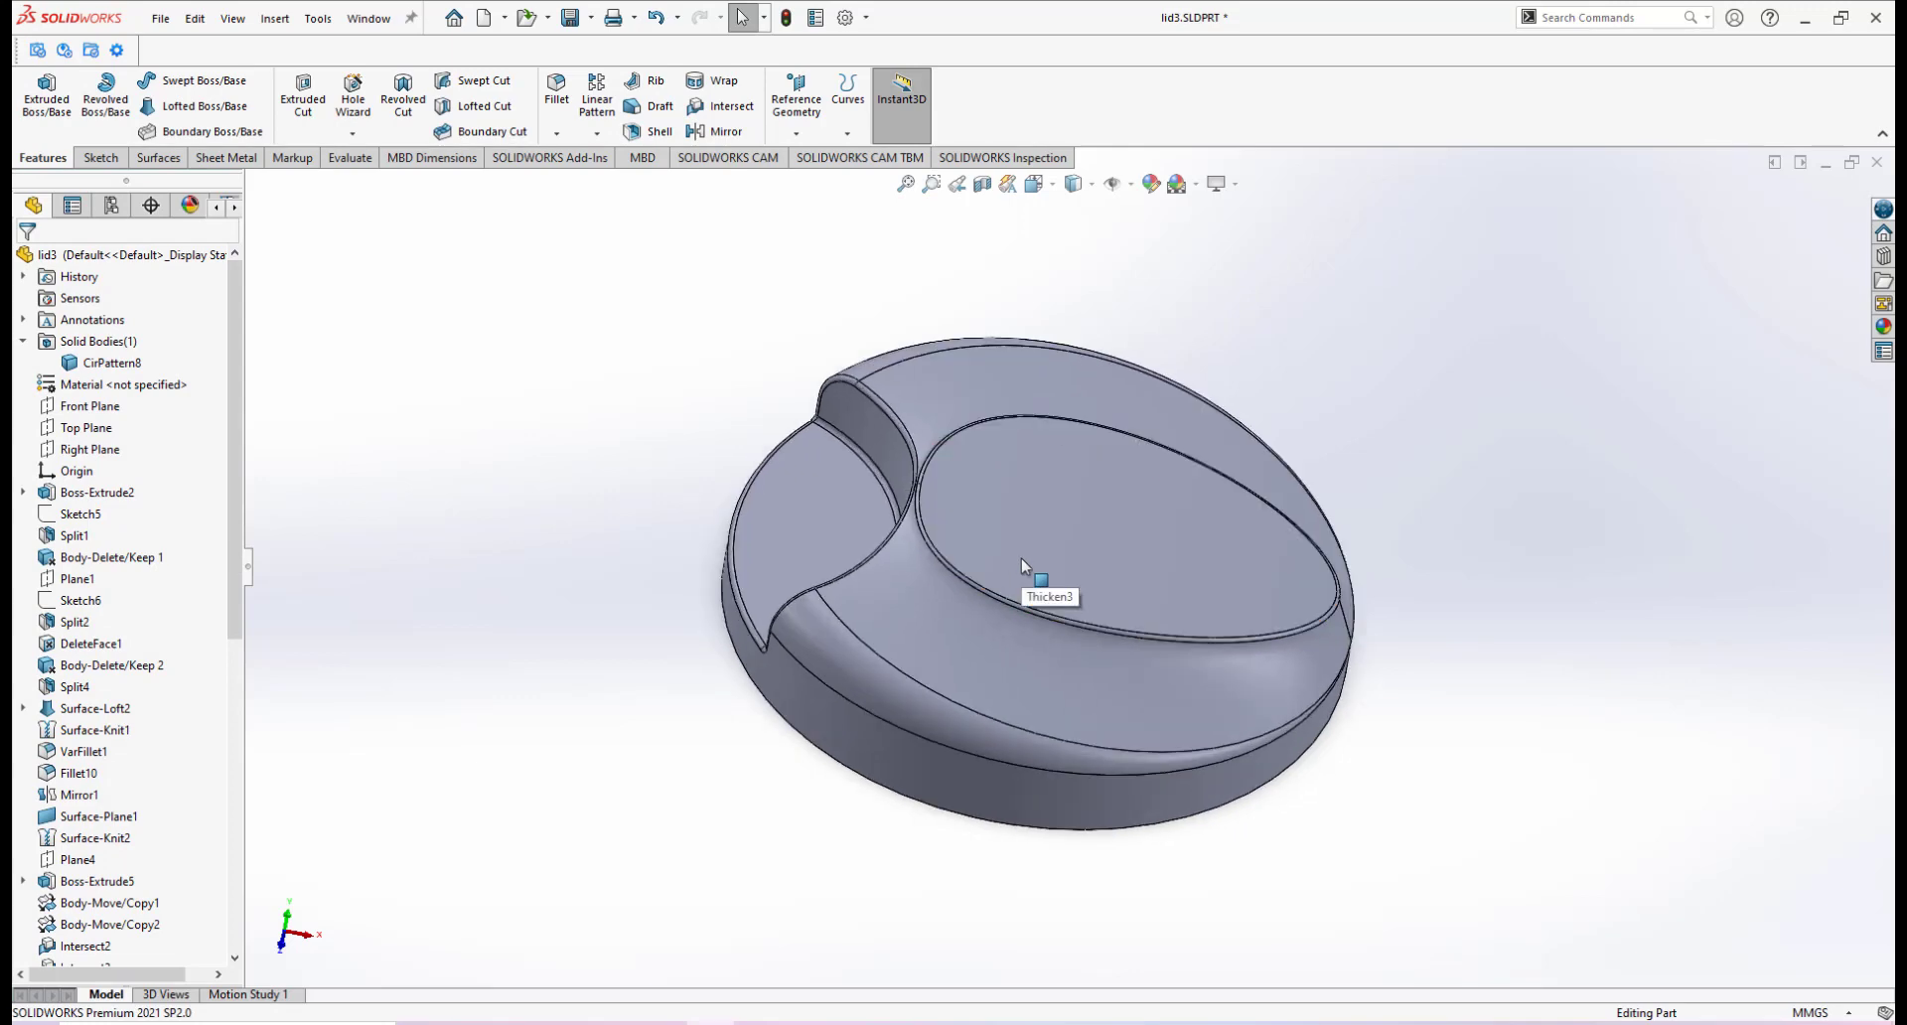
# Show the lid in the isometric view and save the lid3 part
pyautogui.press('space')
pyautogui.click(221, 77)
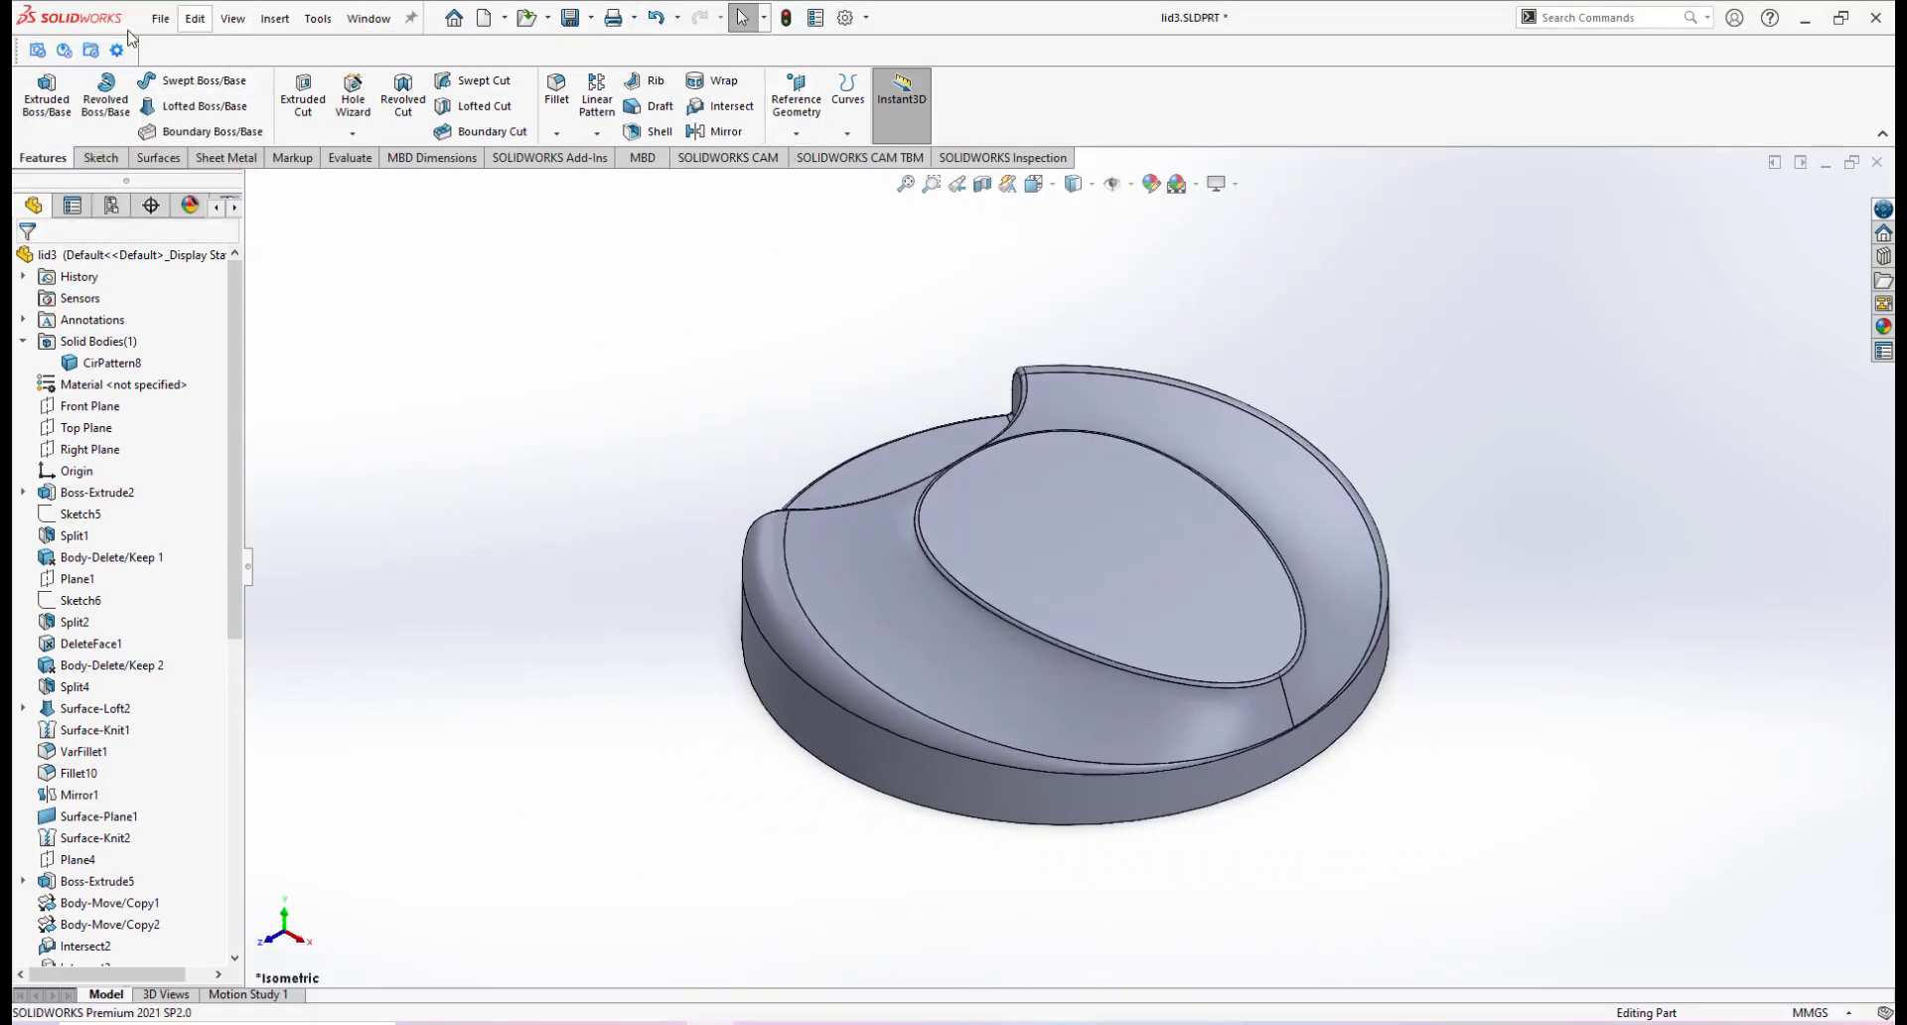
pyautogui.click(574, 20)
# Open the handle.SLDPRT part from the mini chopper project's New folder
pyautogui.click(172, 22)
pyautogui.click(181, 75)
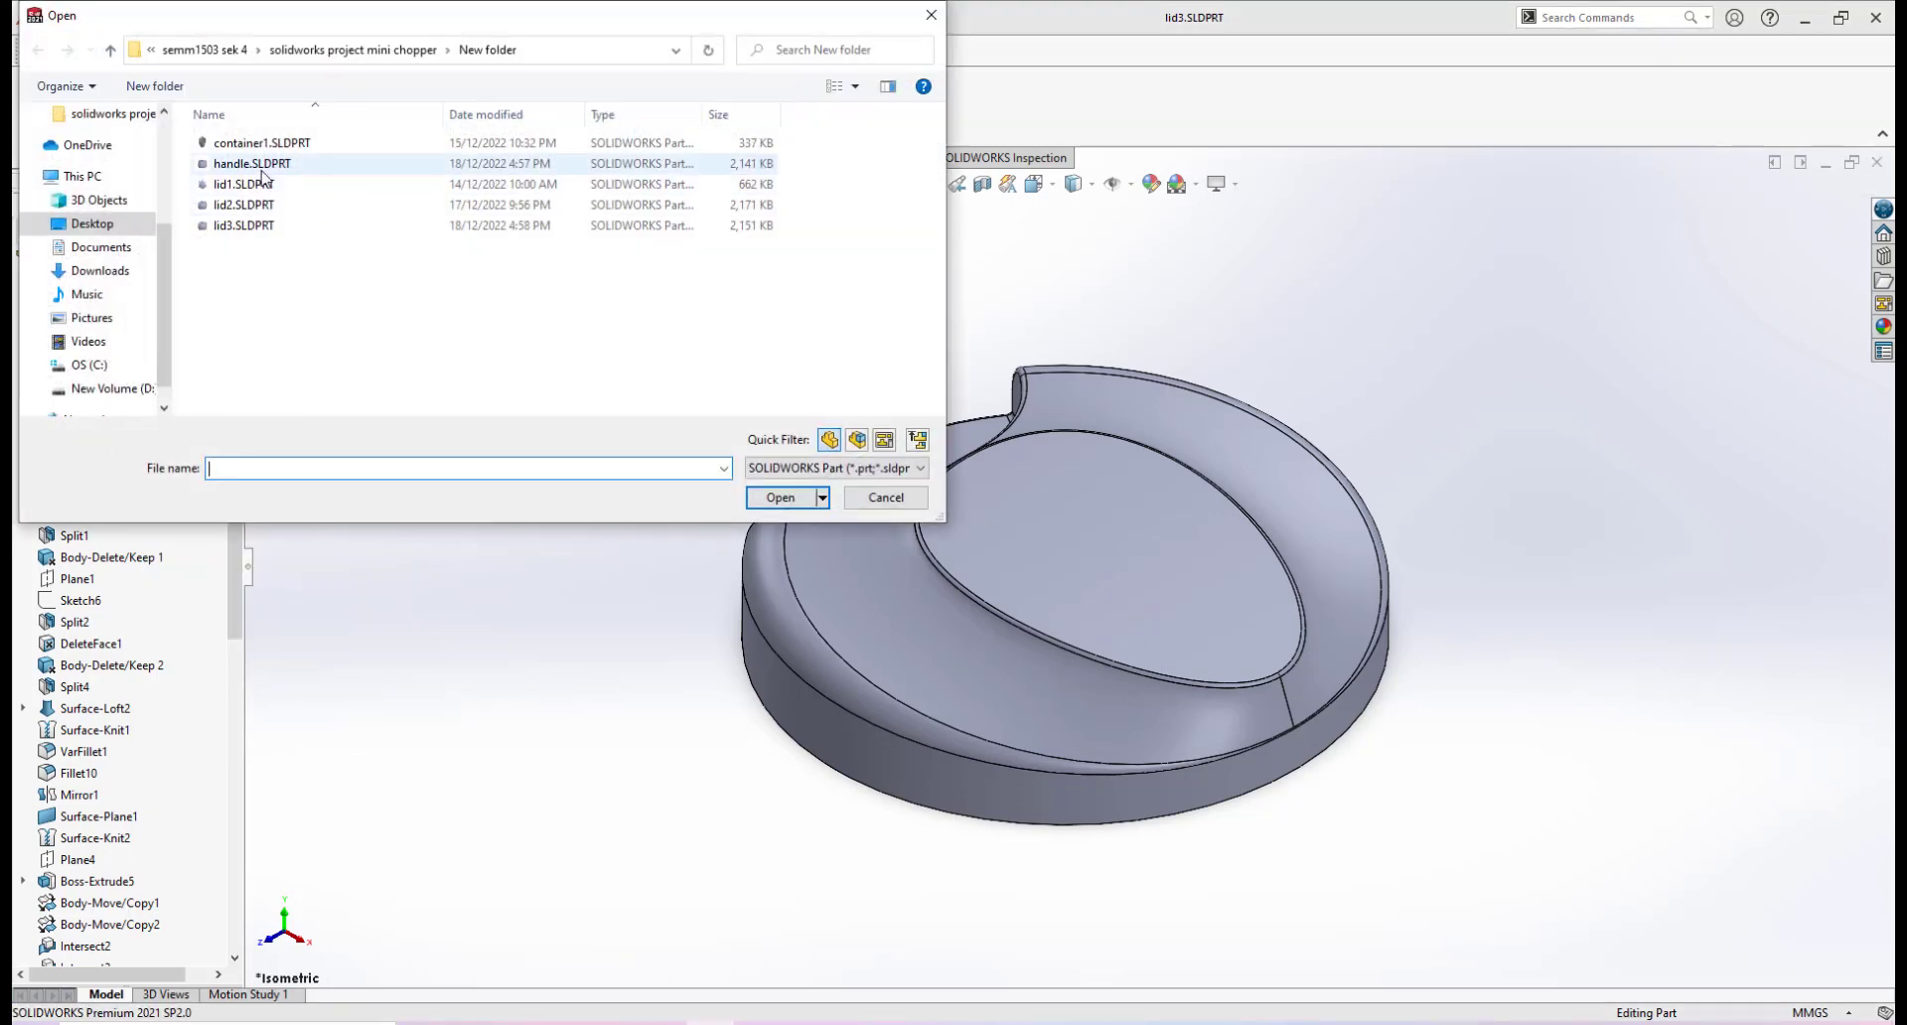
pyautogui.click(263, 165)
pyautogui.click(806, 498)
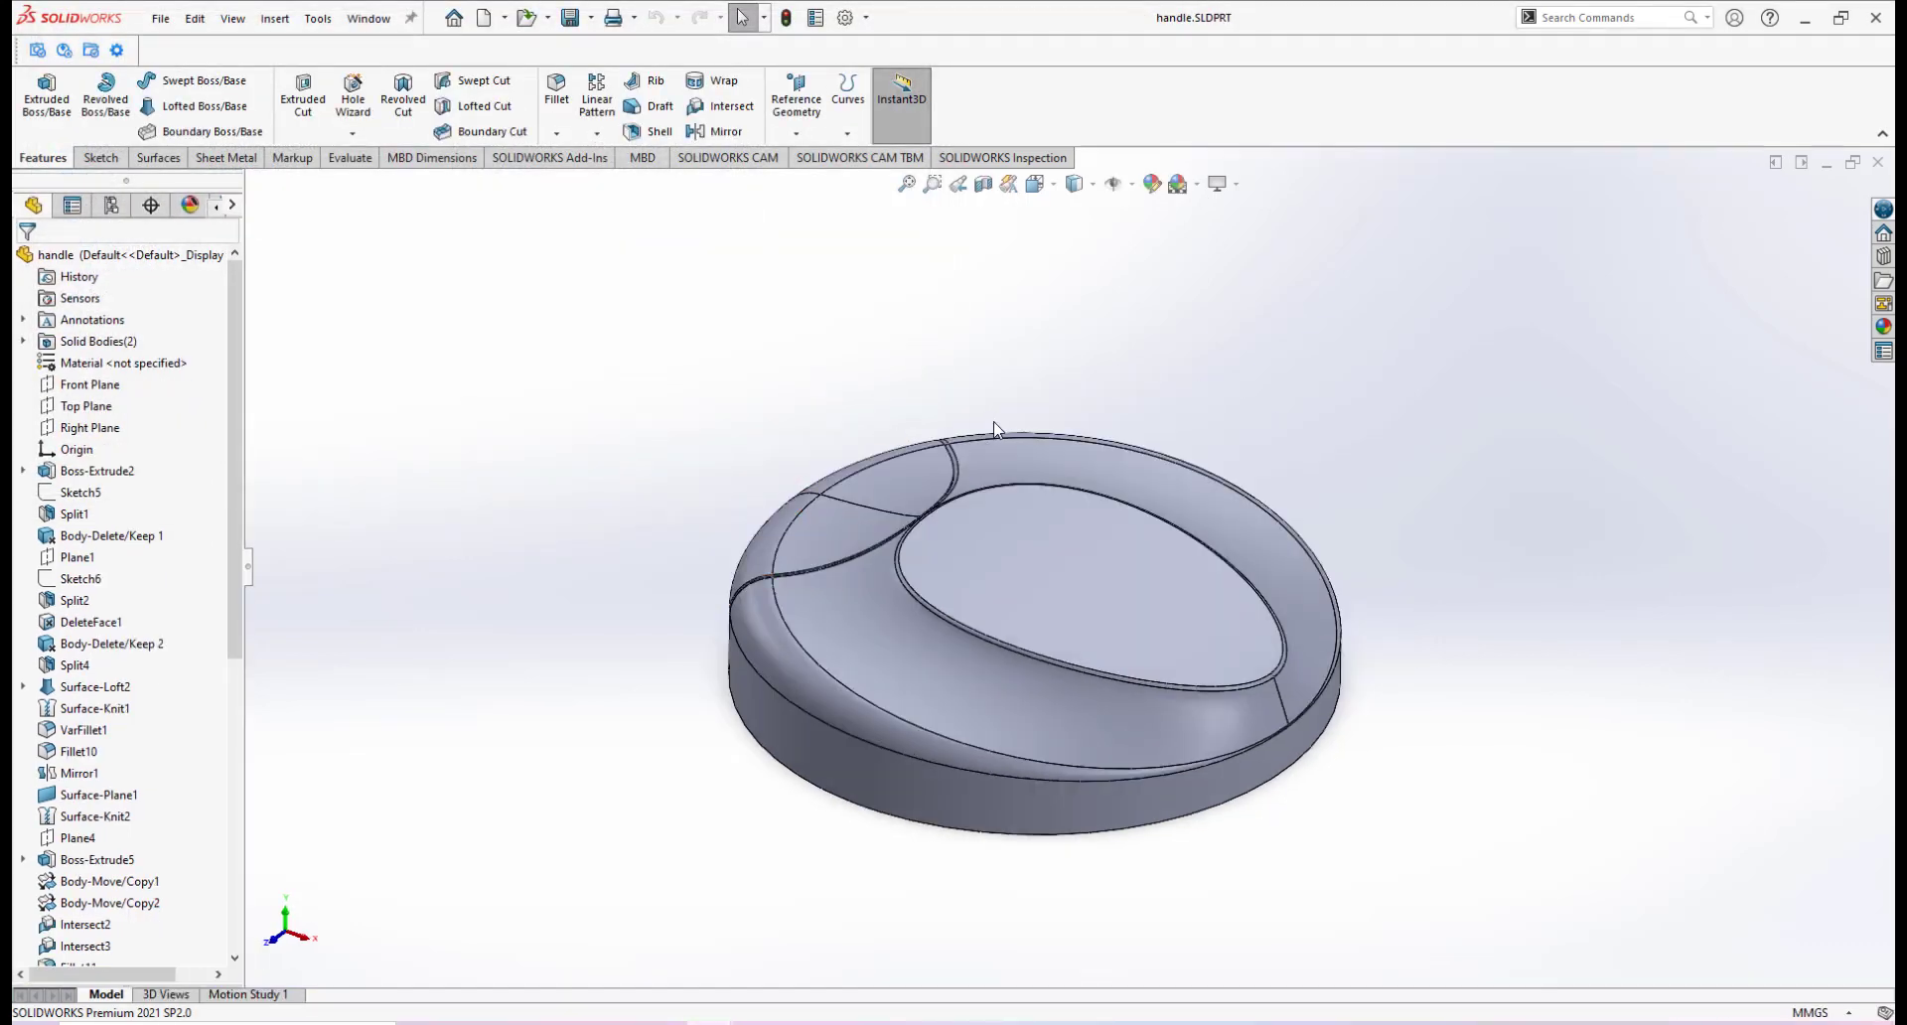
pyautogui.scroll(3, 1058, 596)
pyautogui.scroll(-3, 1060, 602)
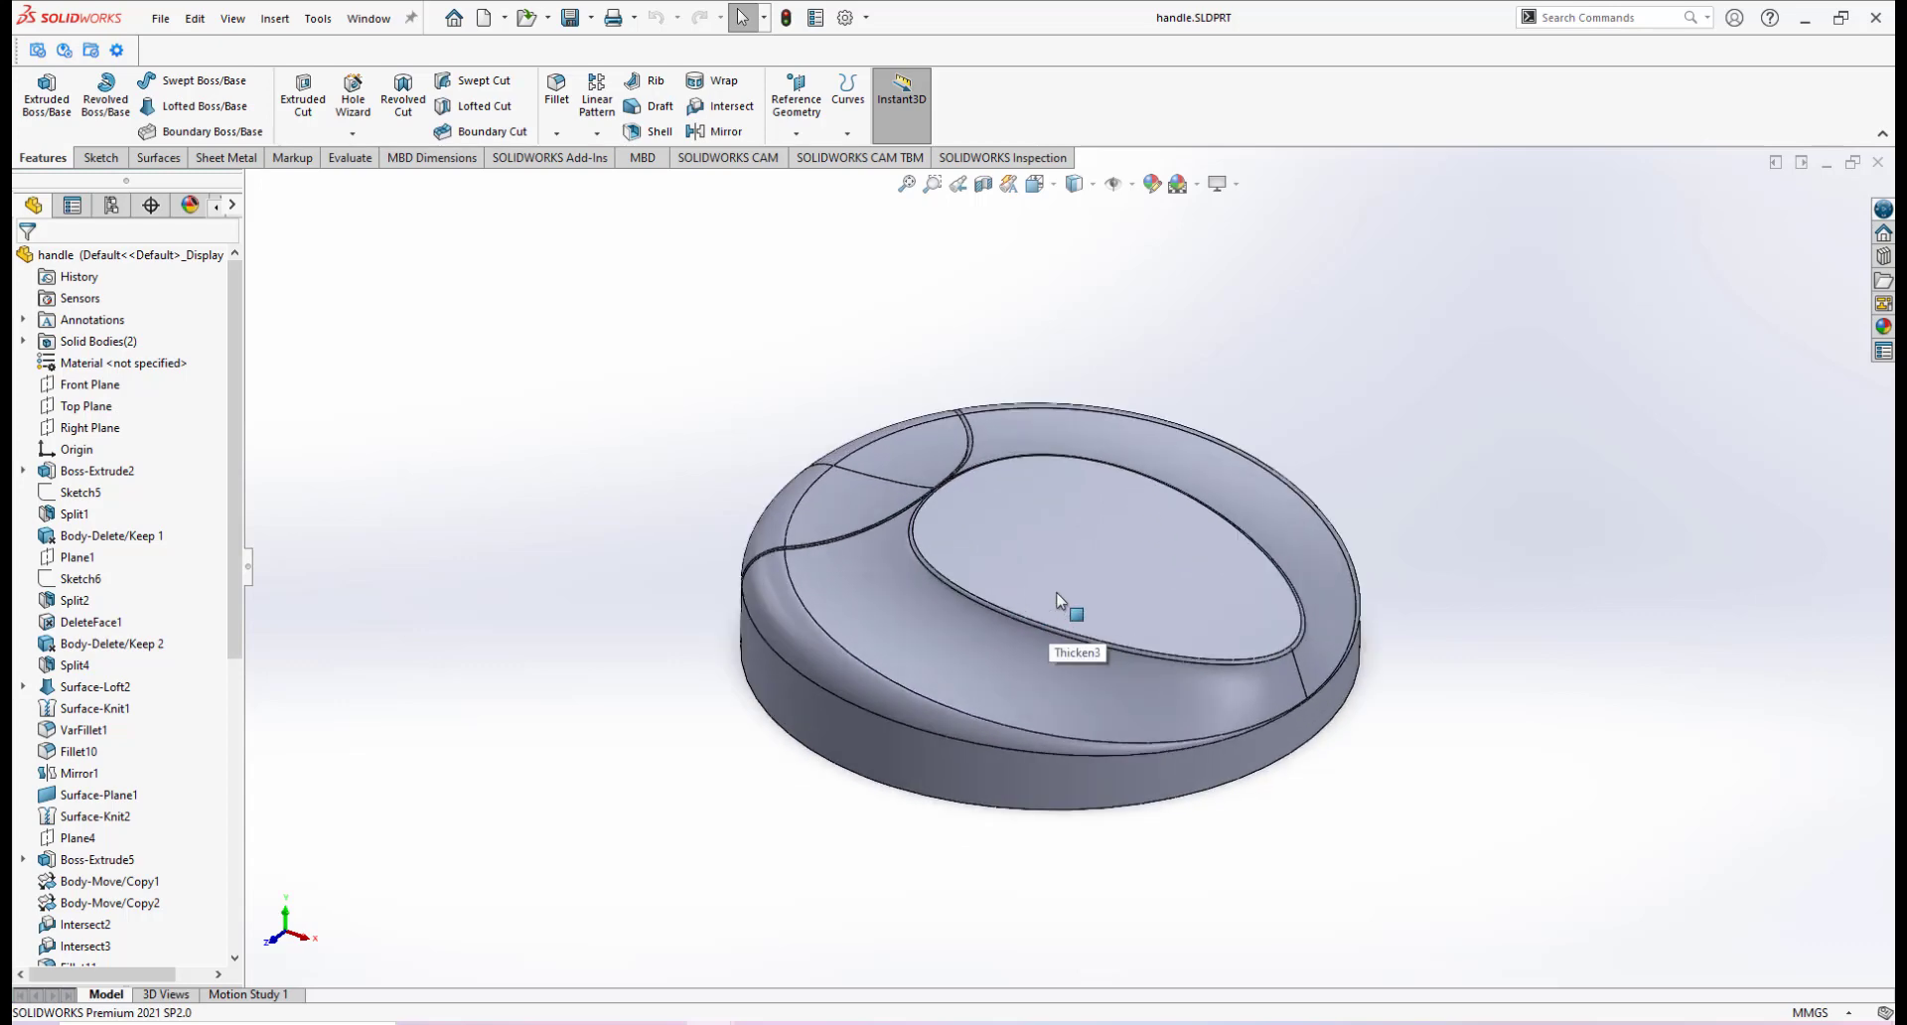
pyautogui.scroll(-2, 1058, 598)
pyautogui.scroll(2, 1058, 596)
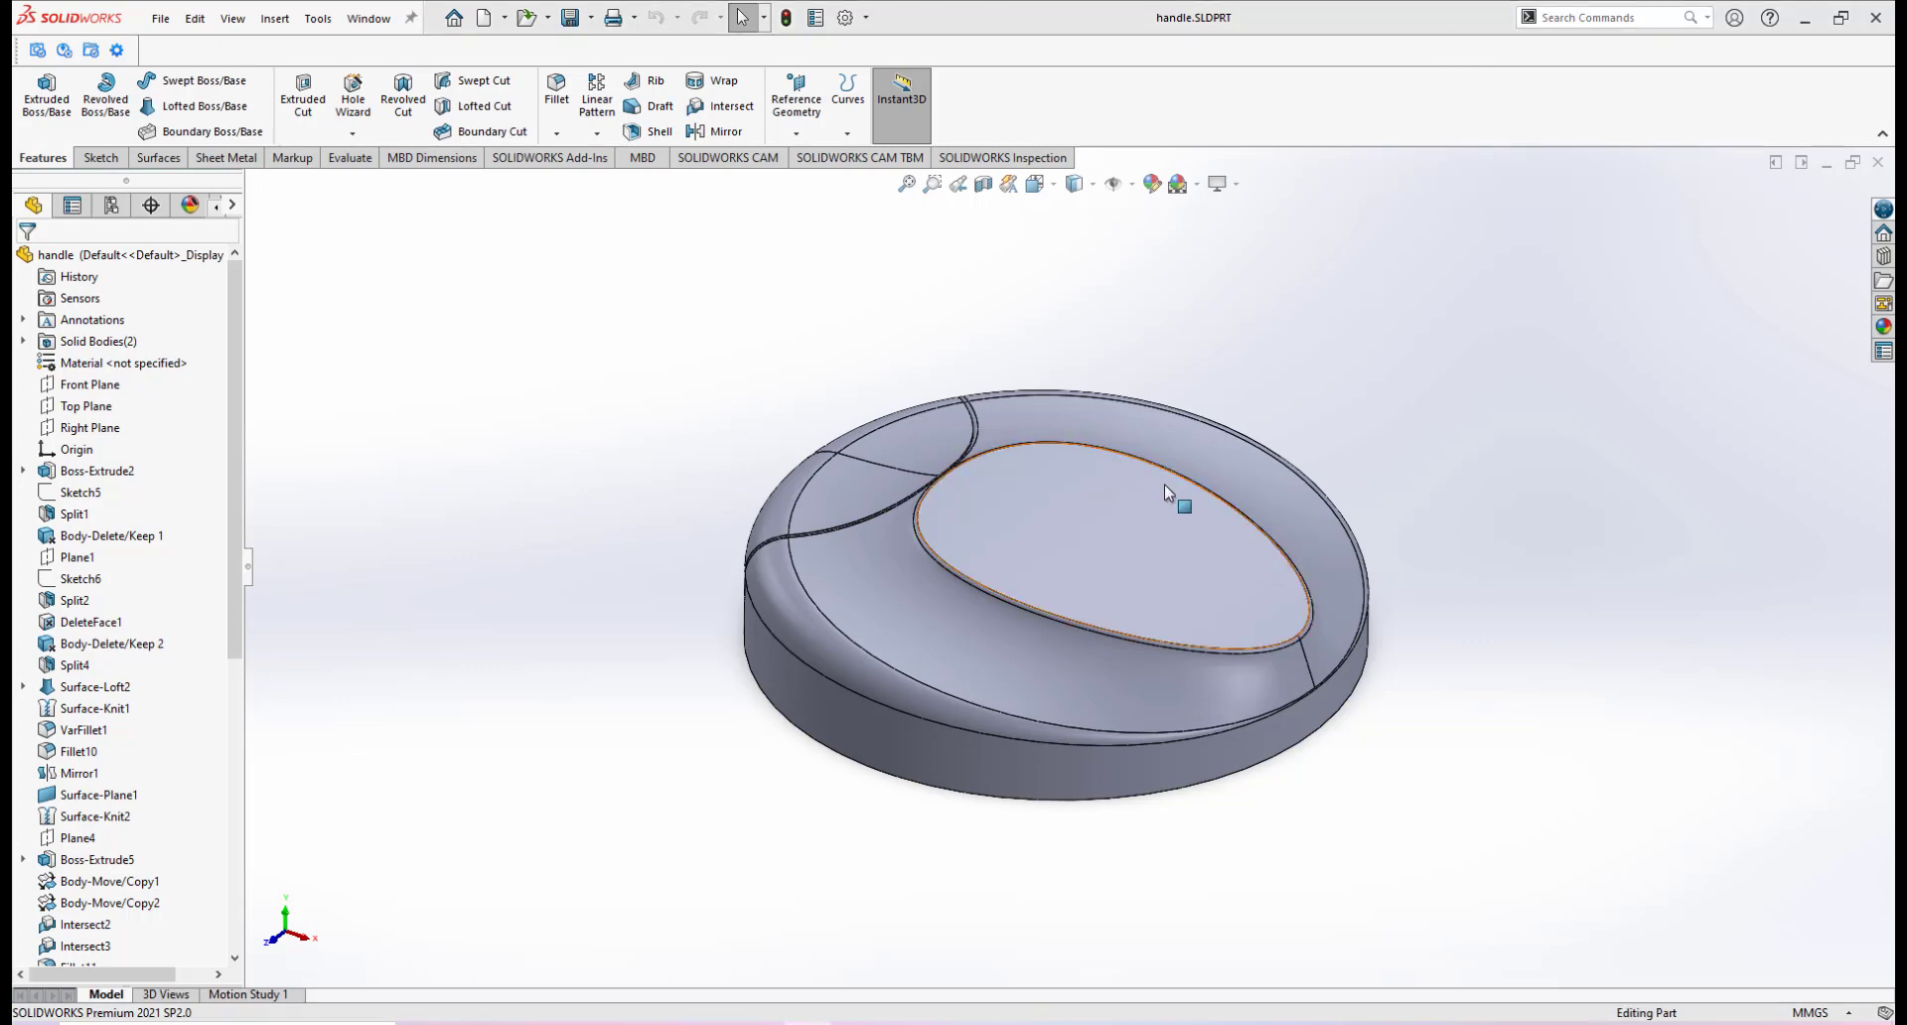
pyautogui.scroll(1, 1148, 562)
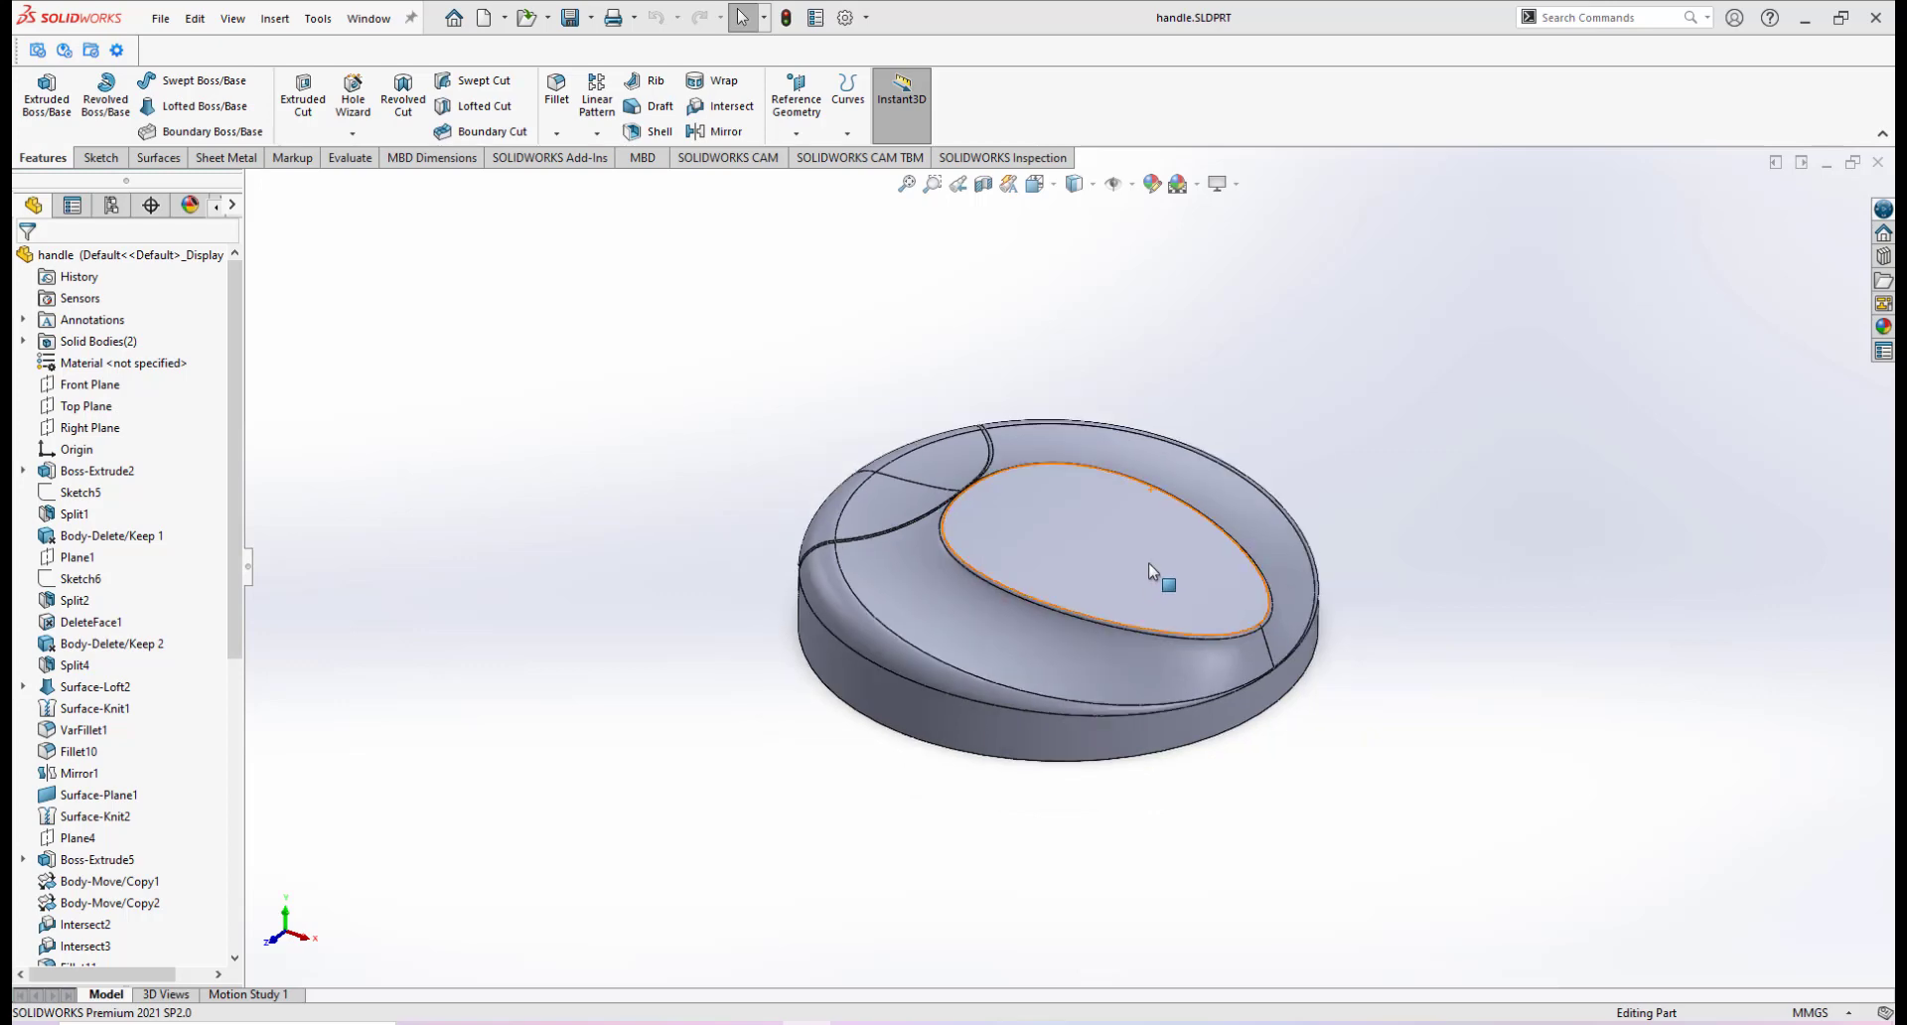
pyautogui.scroll(-1, 1148, 562)
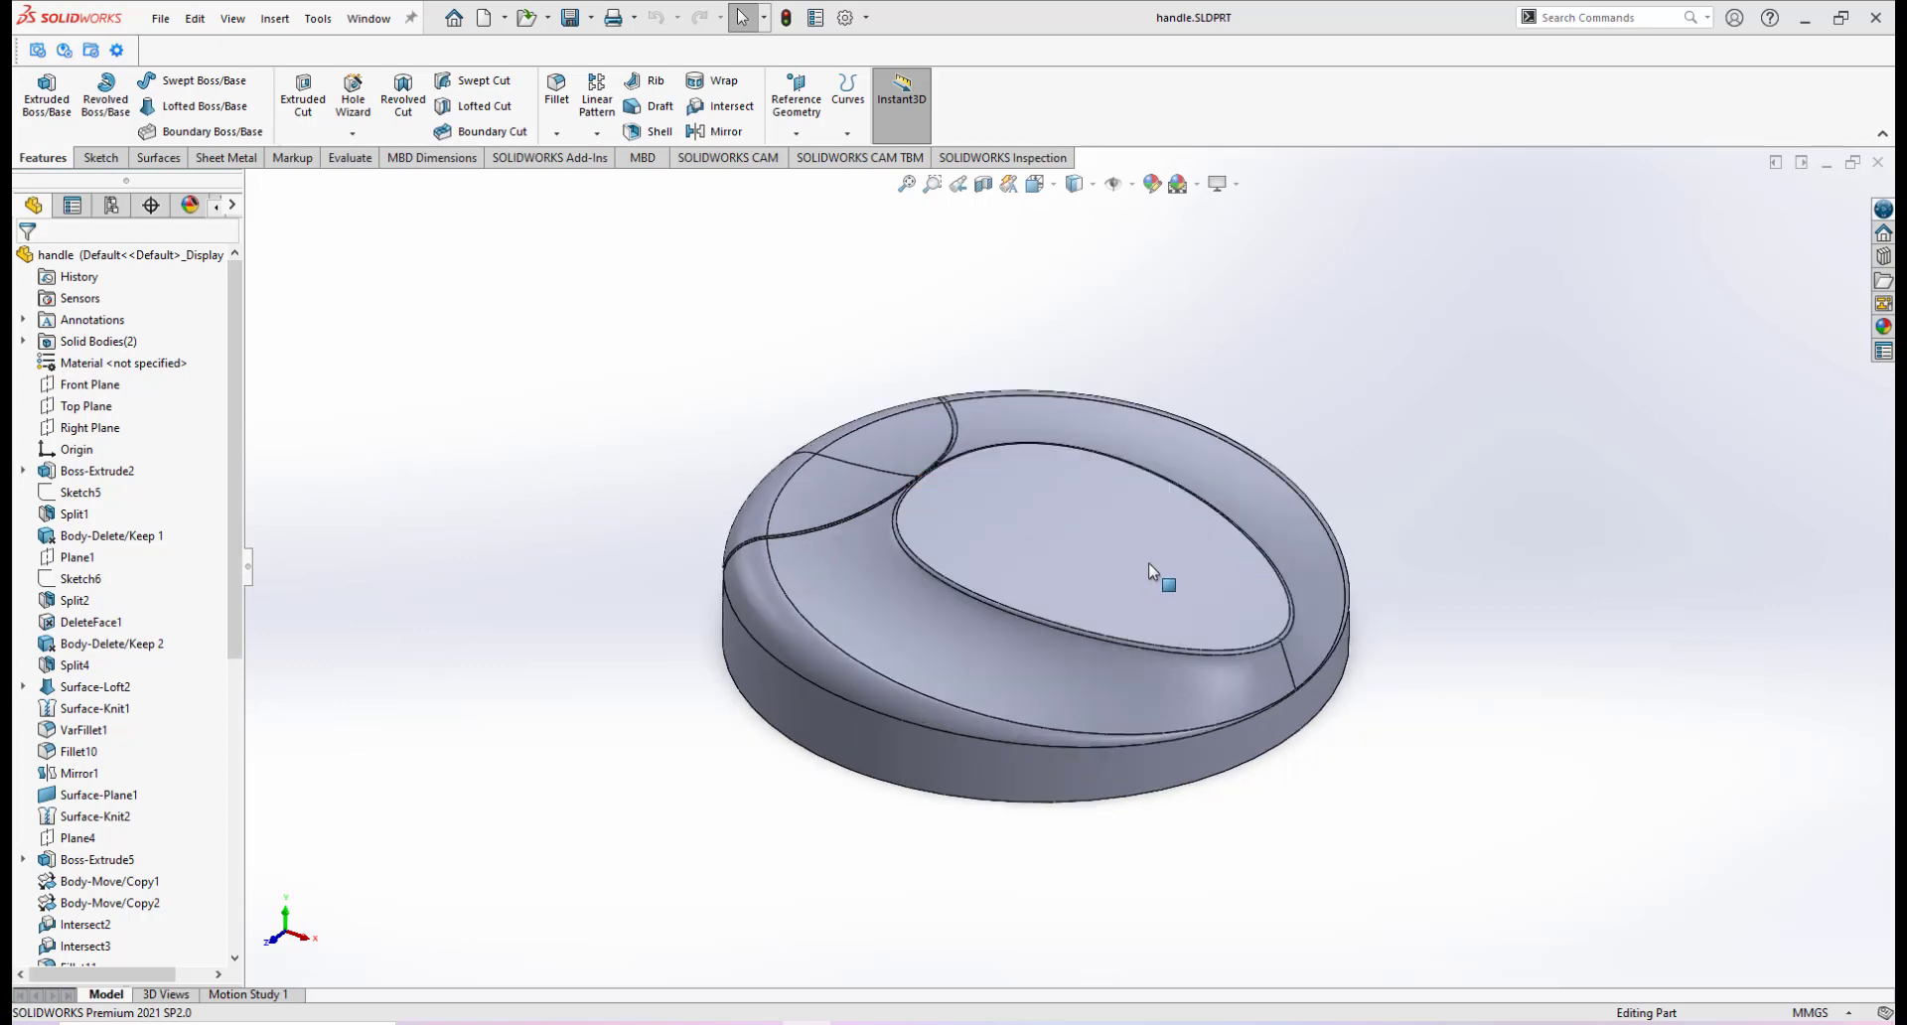
# Isolate the Intersect3 handle body from the rest of the part
pyautogui.scroll(2, 1067, 567)
pyautogui.scroll(-2, 1094, 540)
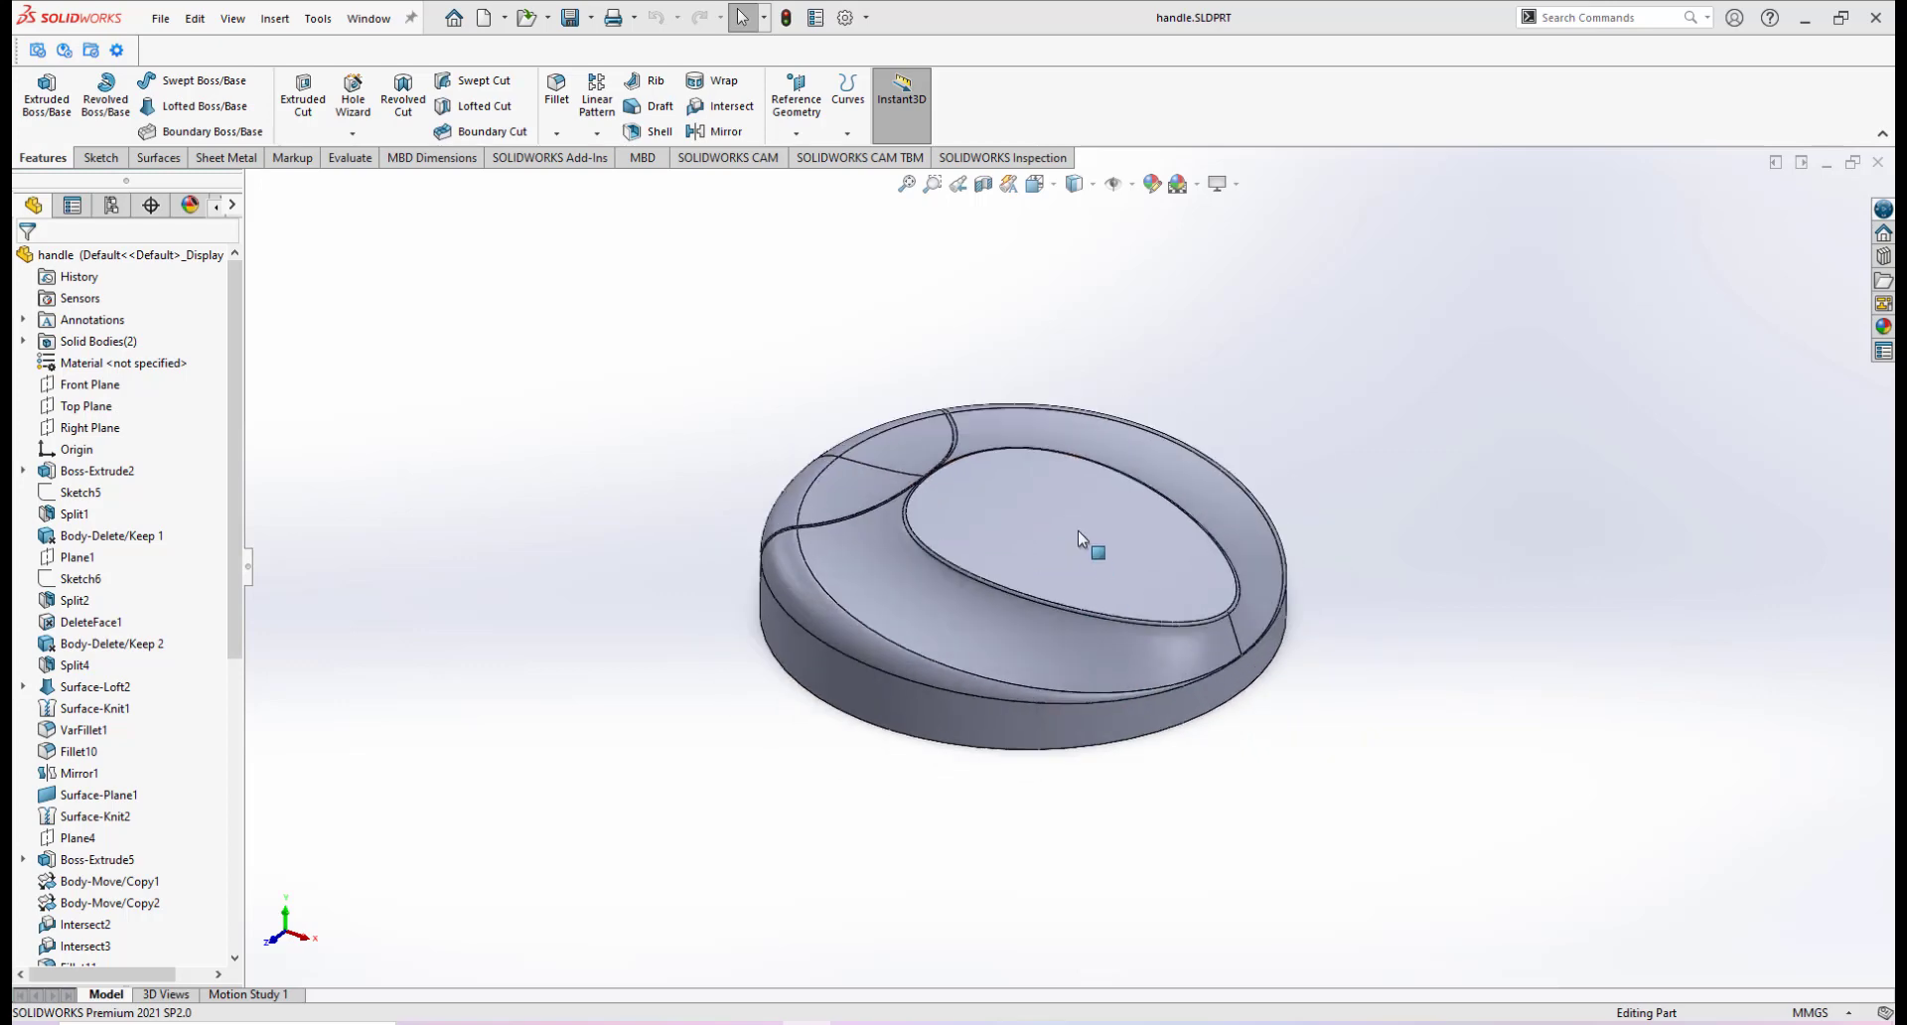
pyautogui.rightClick(872, 502)
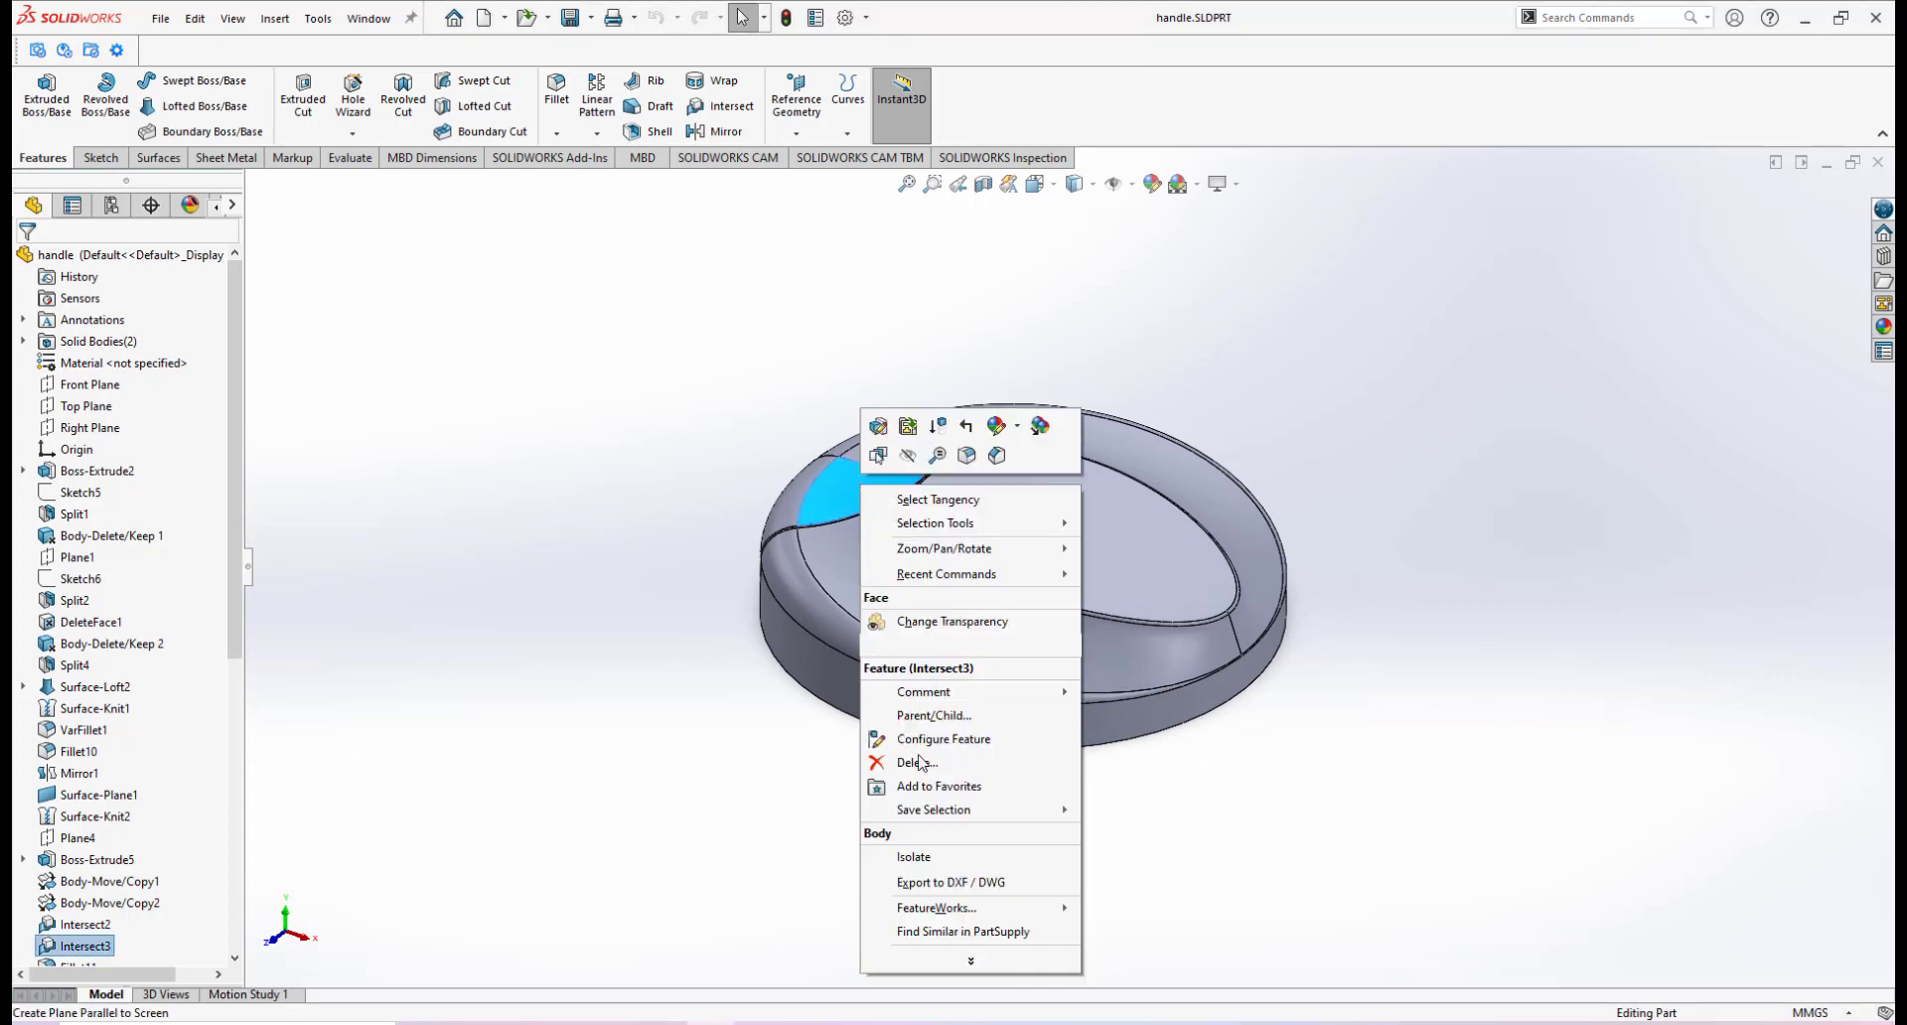
pyautogui.click(912, 856)
pyautogui.scroll(1, 1015, 491)
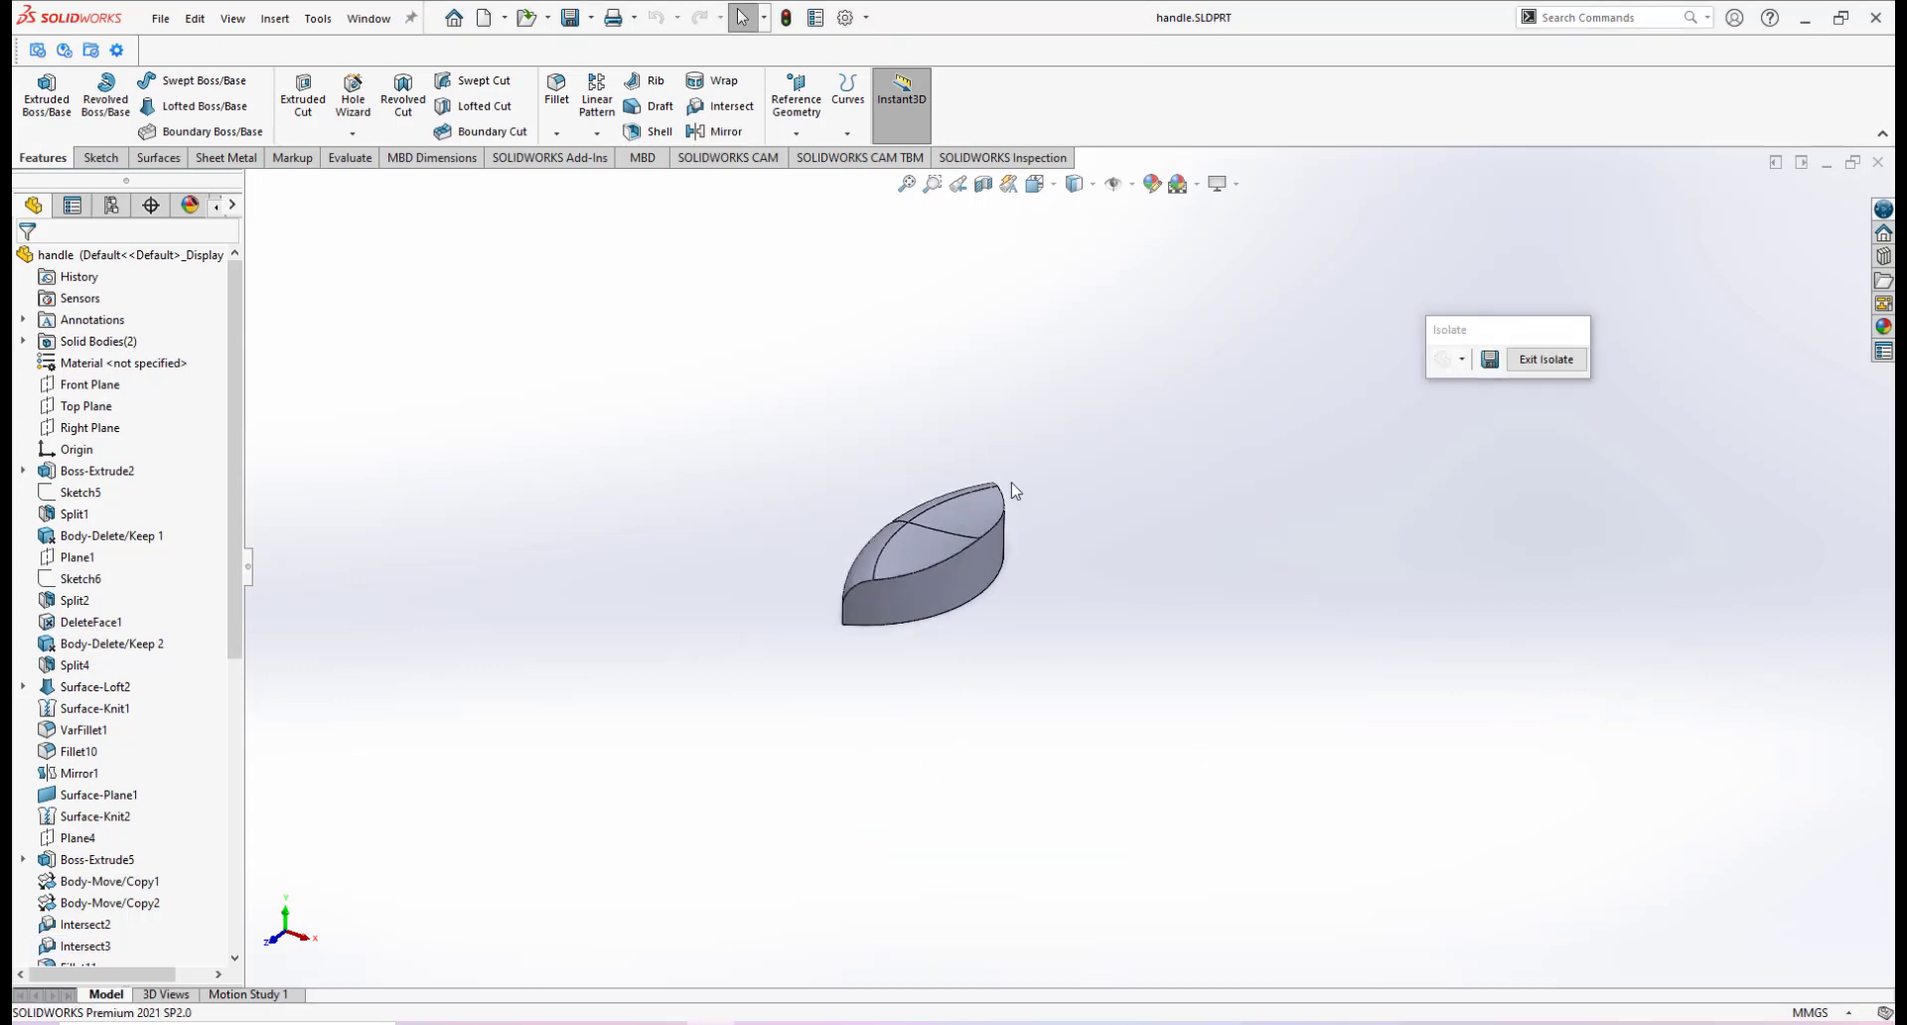
# Switch to the image viewer and examine the handle's hand sketch for its dimensions and photo IMG_20221213_122449.jpg for its shape
pyautogui.click(867, 1024)
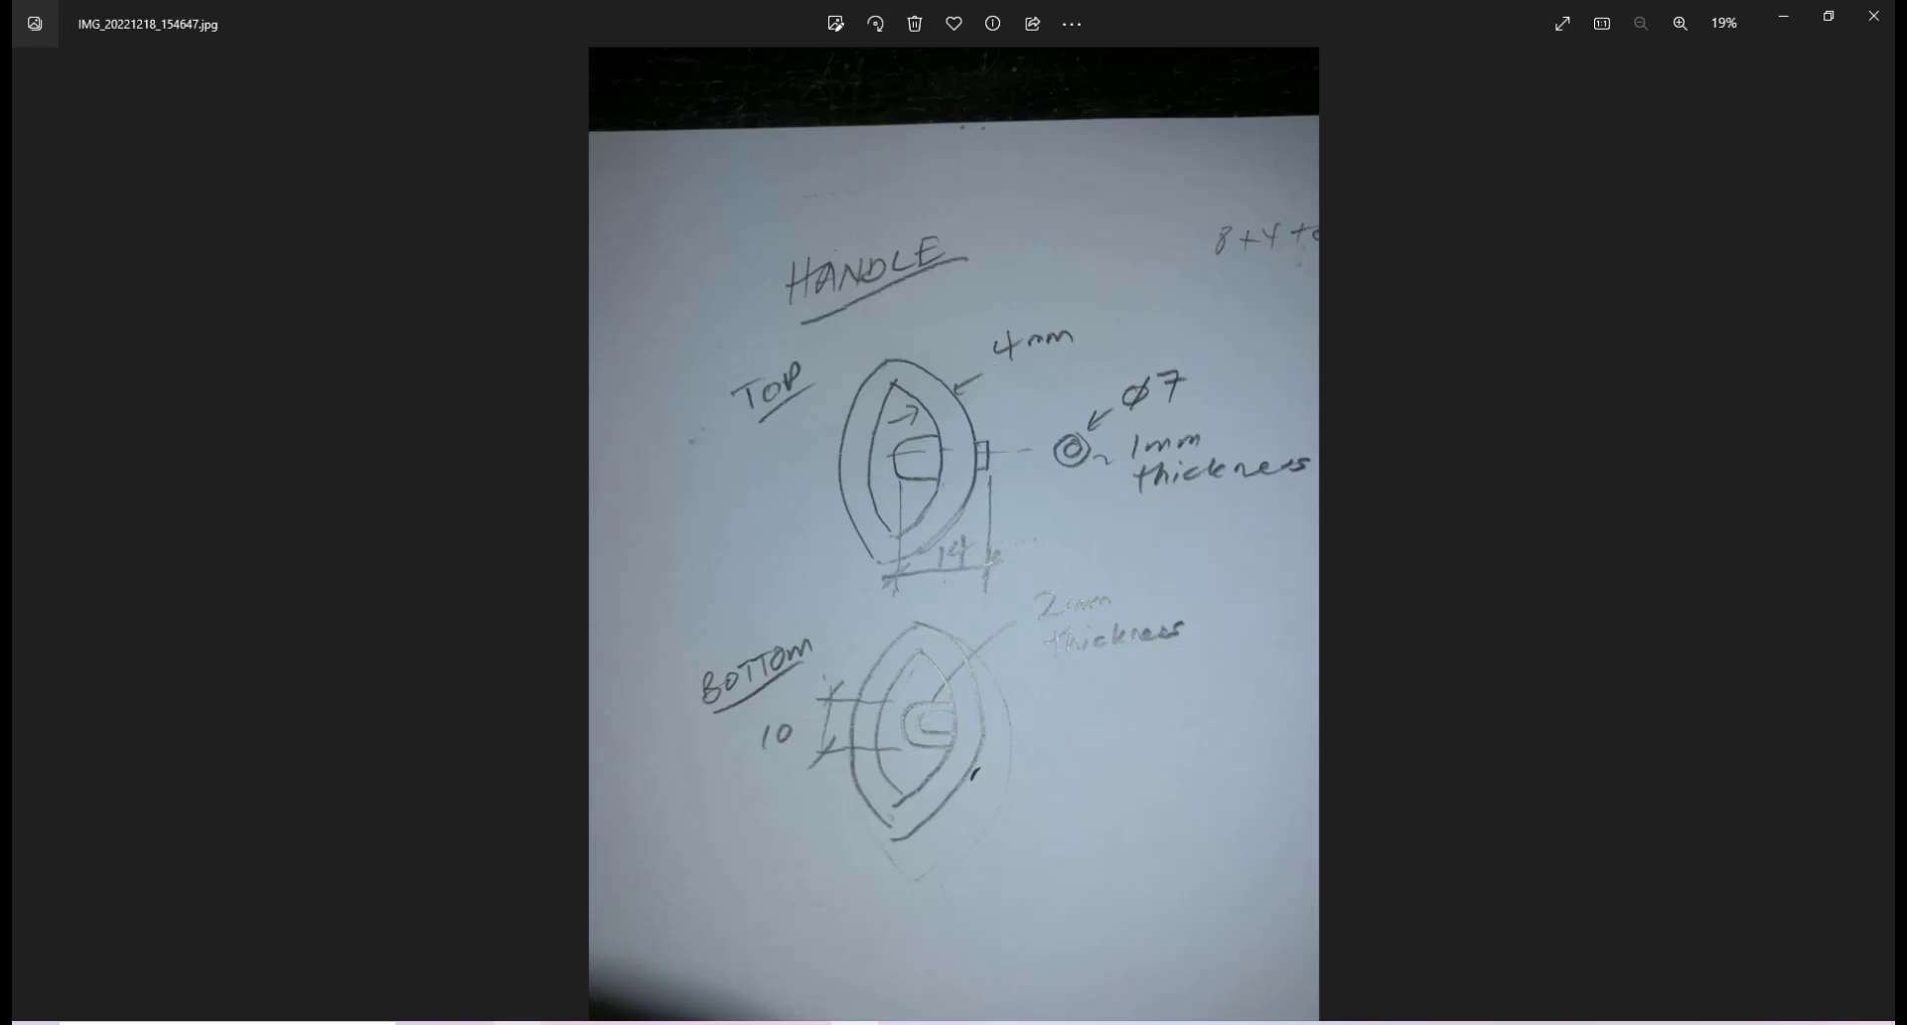
pyautogui.moveTo(446, 953)
pyautogui.click(383, 906)
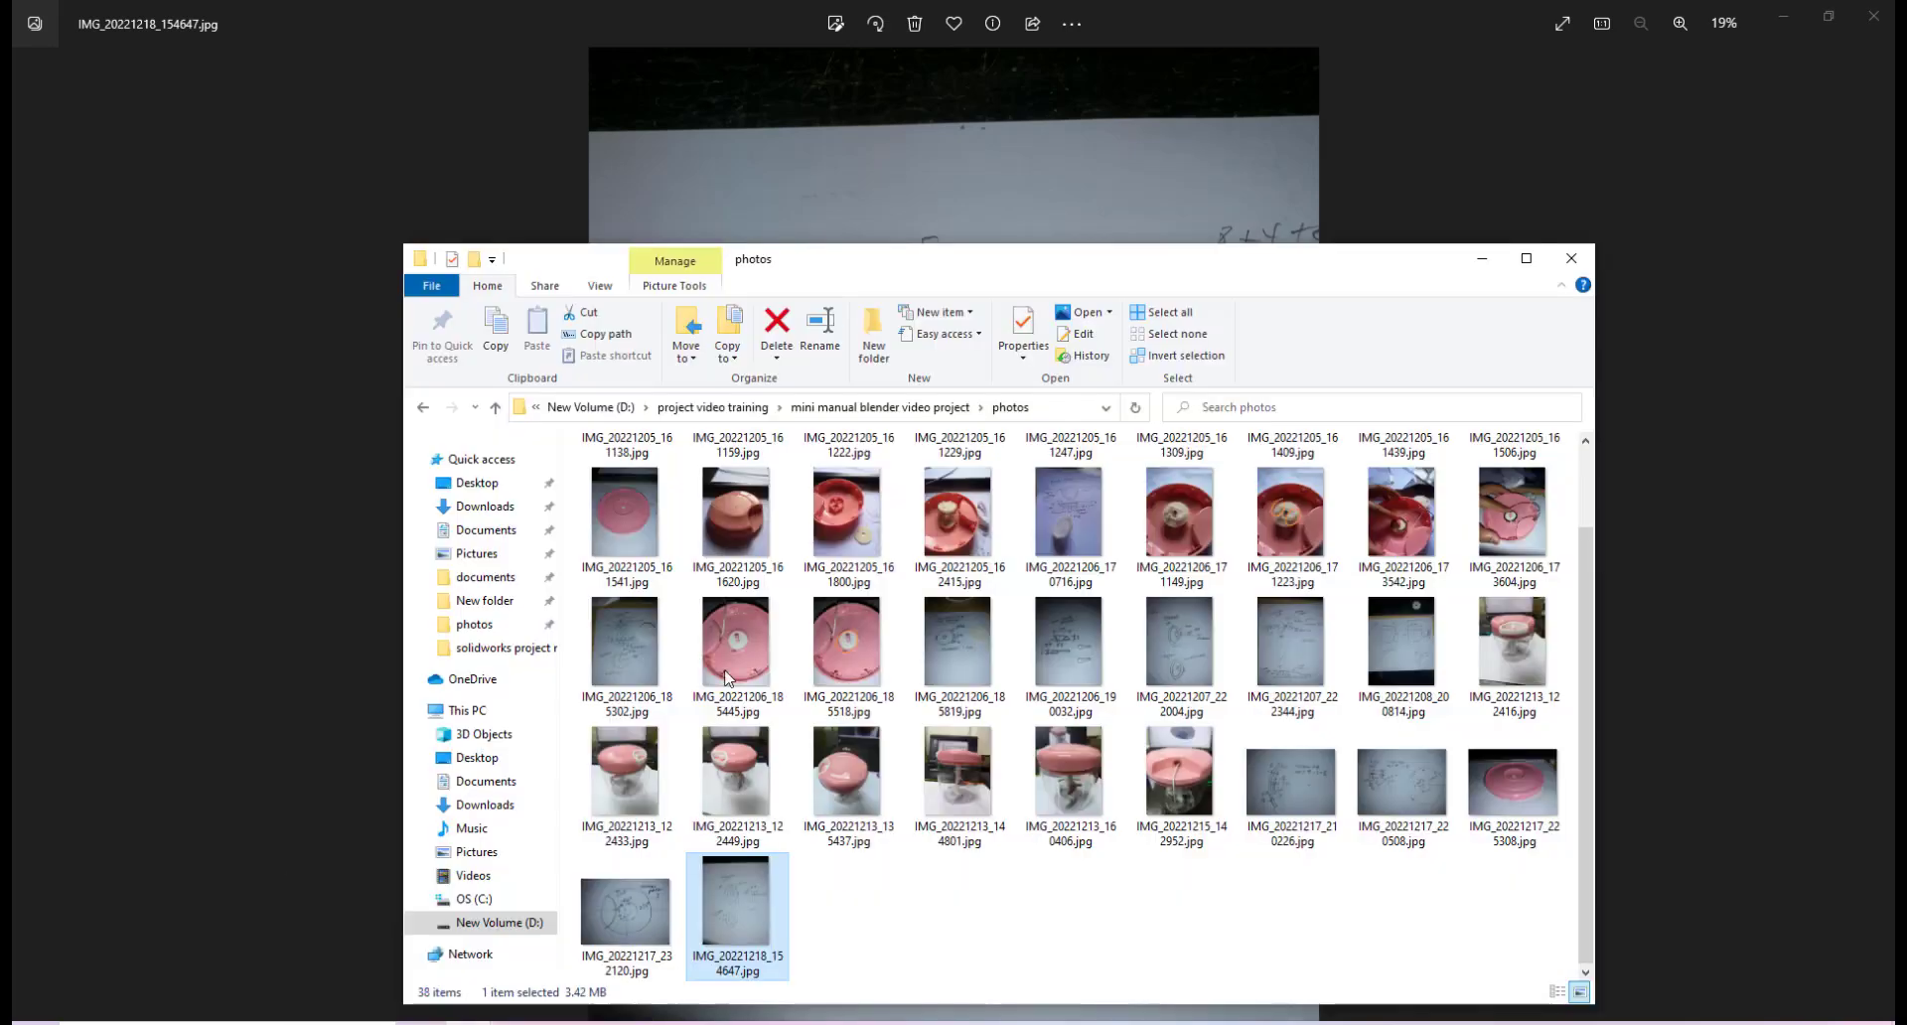
pyautogui.click(730, 764)
pyautogui.doubleClick(728, 763)
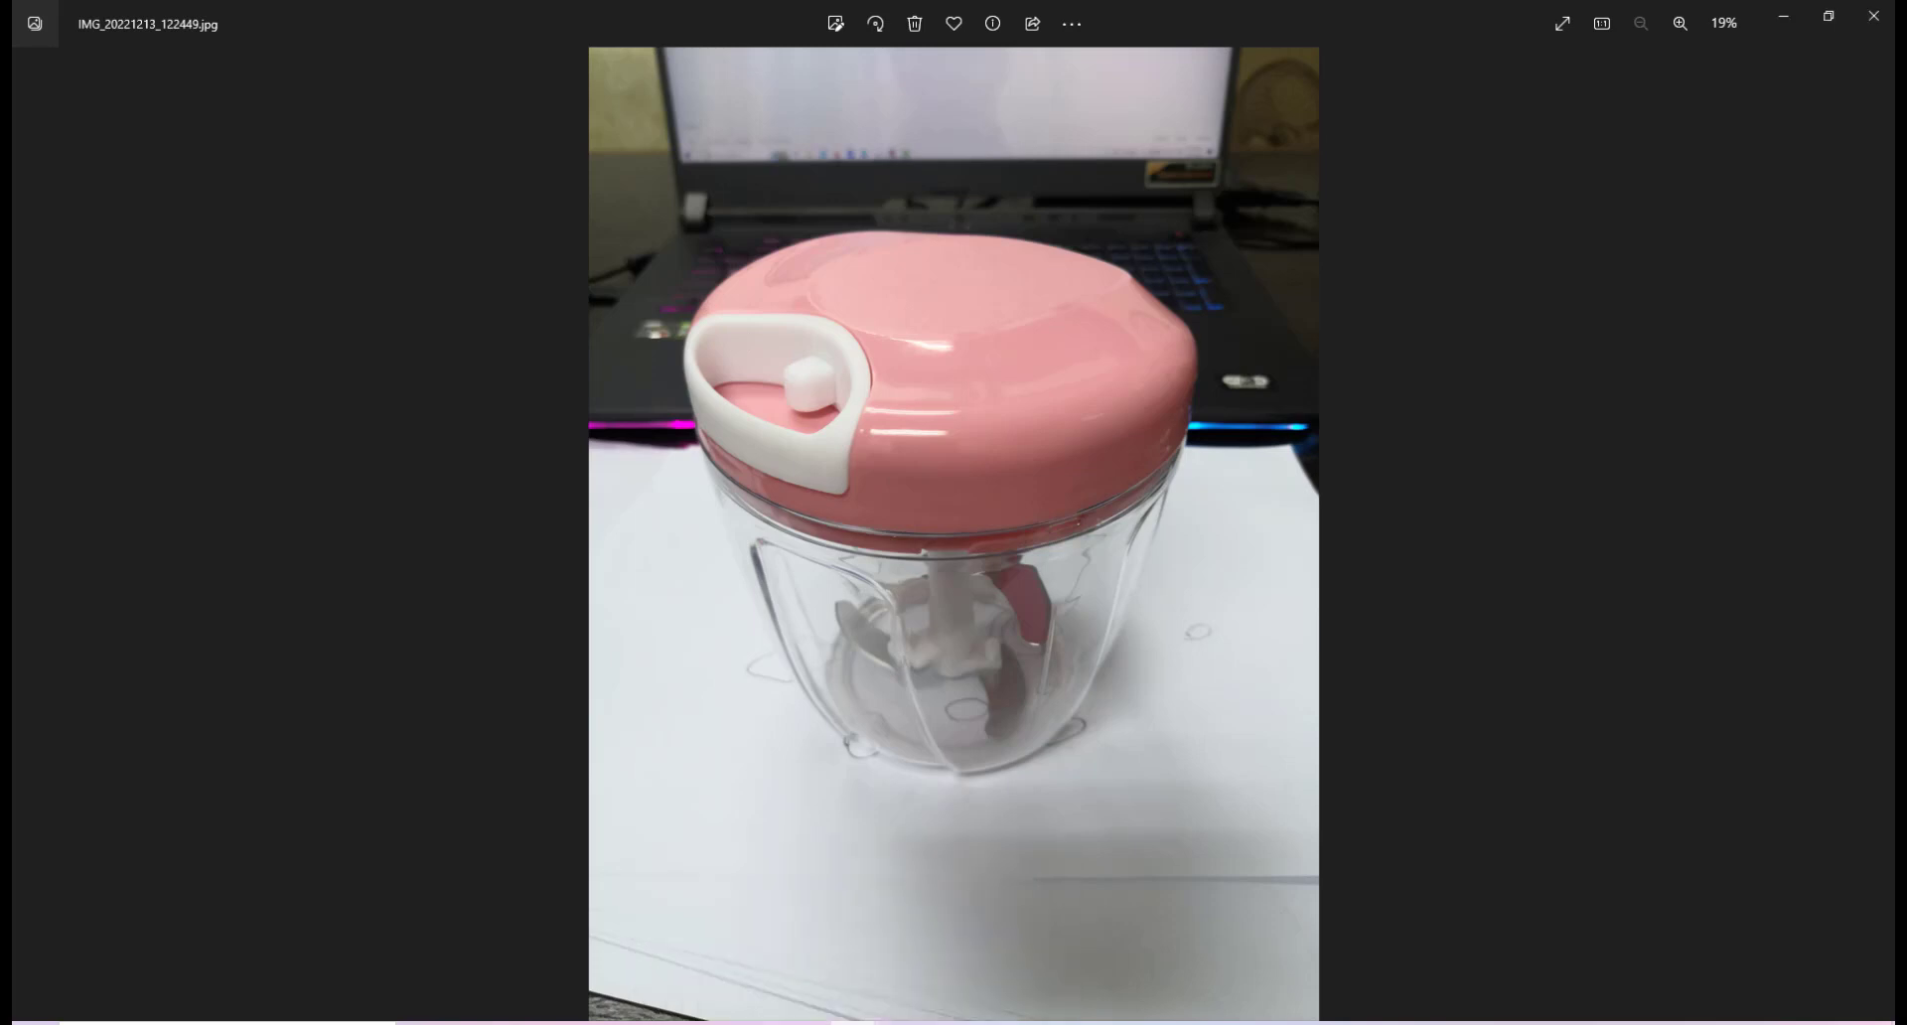
pyautogui.moveTo(852, 1023)
pyautogui.click(750, 923)
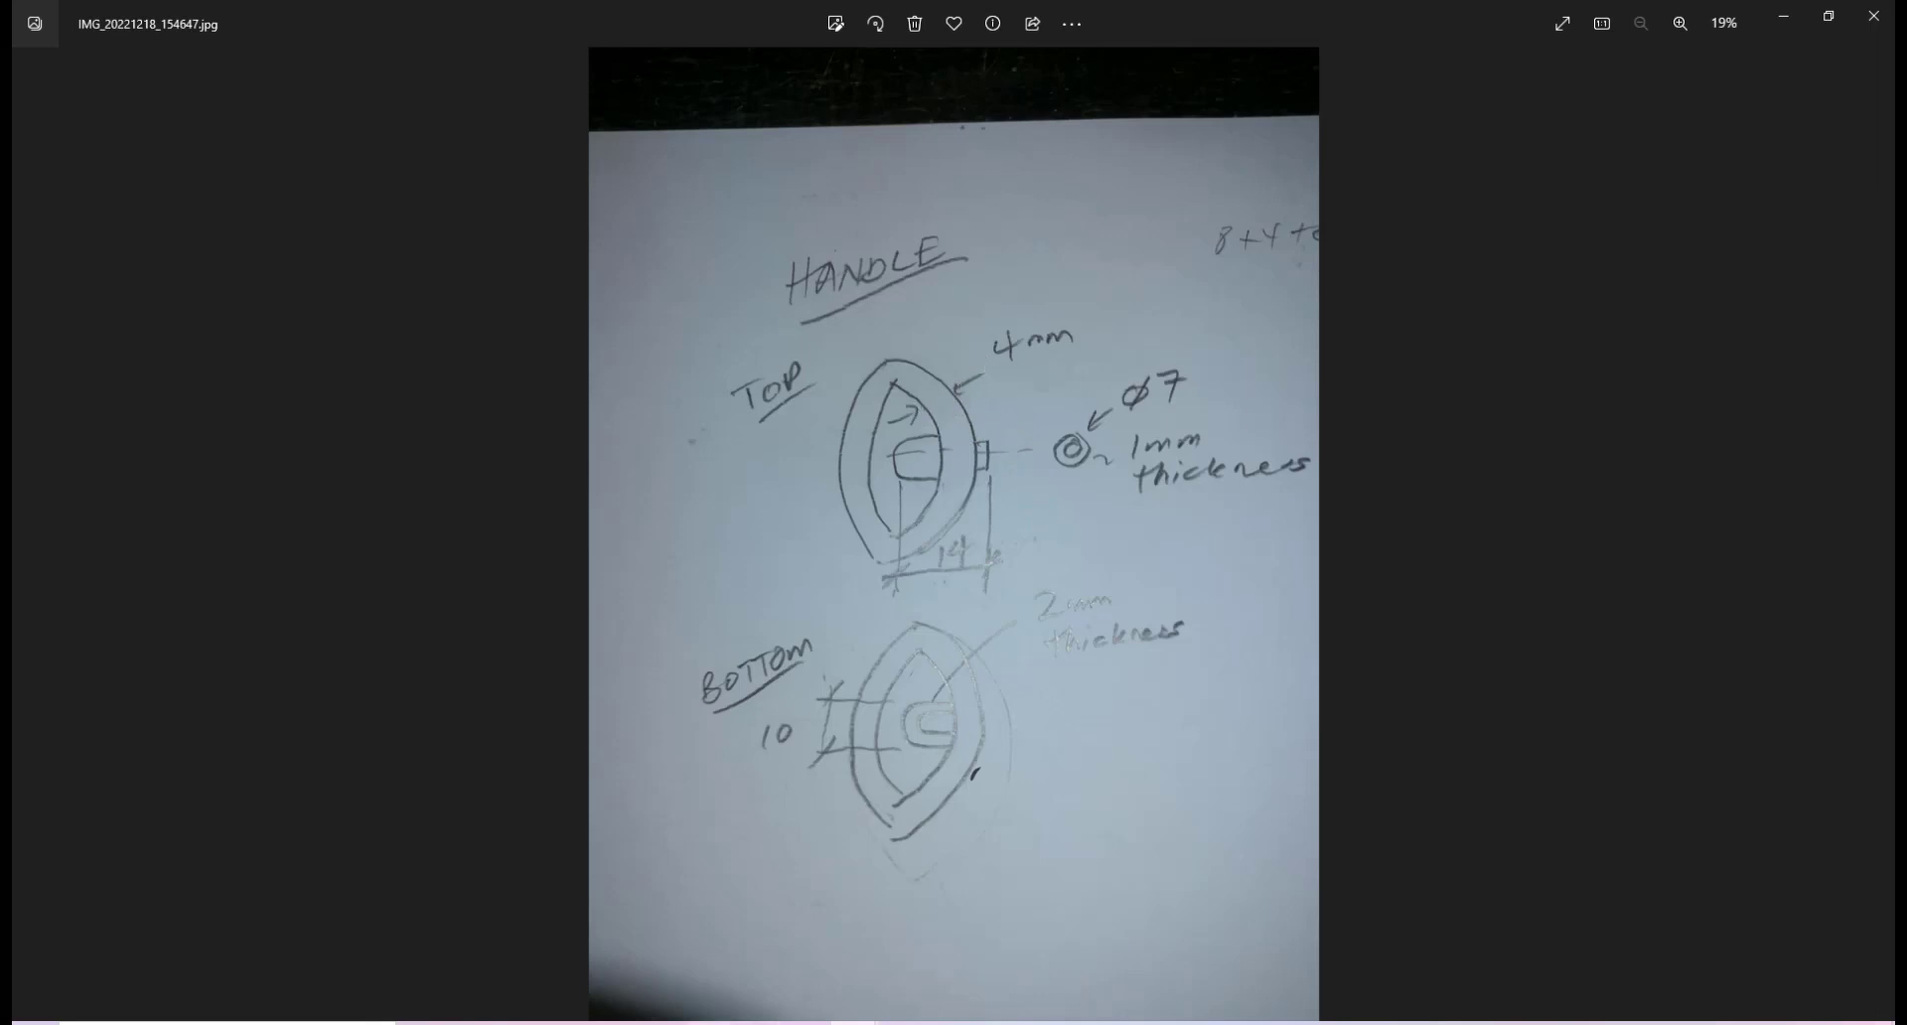
# Back in SOLIDWORKS, start a sketch on the handle's flat underside and convert its two curved outline edges into sketch entities
pyautogui.click(806, 1023)
pyautogui.moveTo(957, 465)
pyautogui.mouseDown(button='middle')
pyautogui.moveTo(956, 498)
pyautogui.moveTo(957, 449)
pyautogui.moveTo(956, 482)
pyautogui.mouseUp(button='middle')
pyautogui.scroll(-1, 956, 482)
pyautogui.moveTo(933, 664); pyautogui.dragTo(946, 618, button='middle')
pyautogui.click(936, 576)
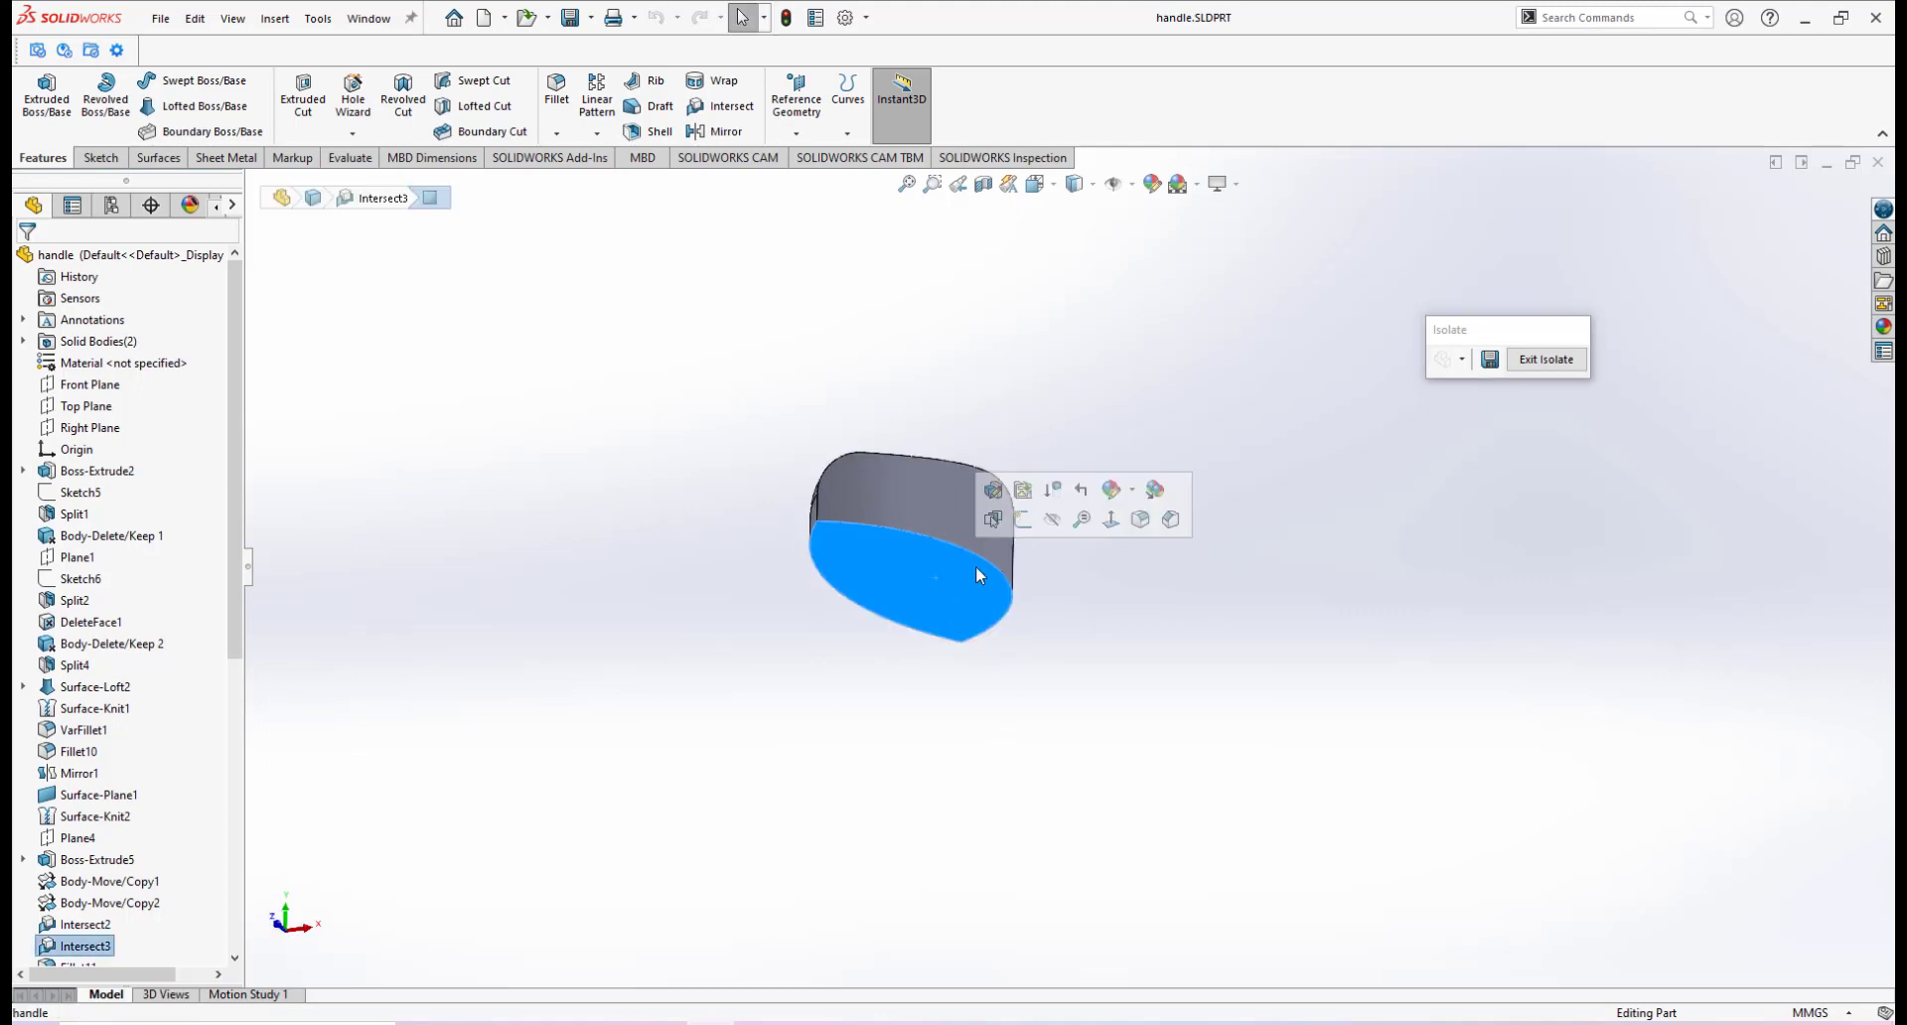
pyautogui.click(1022, 519)
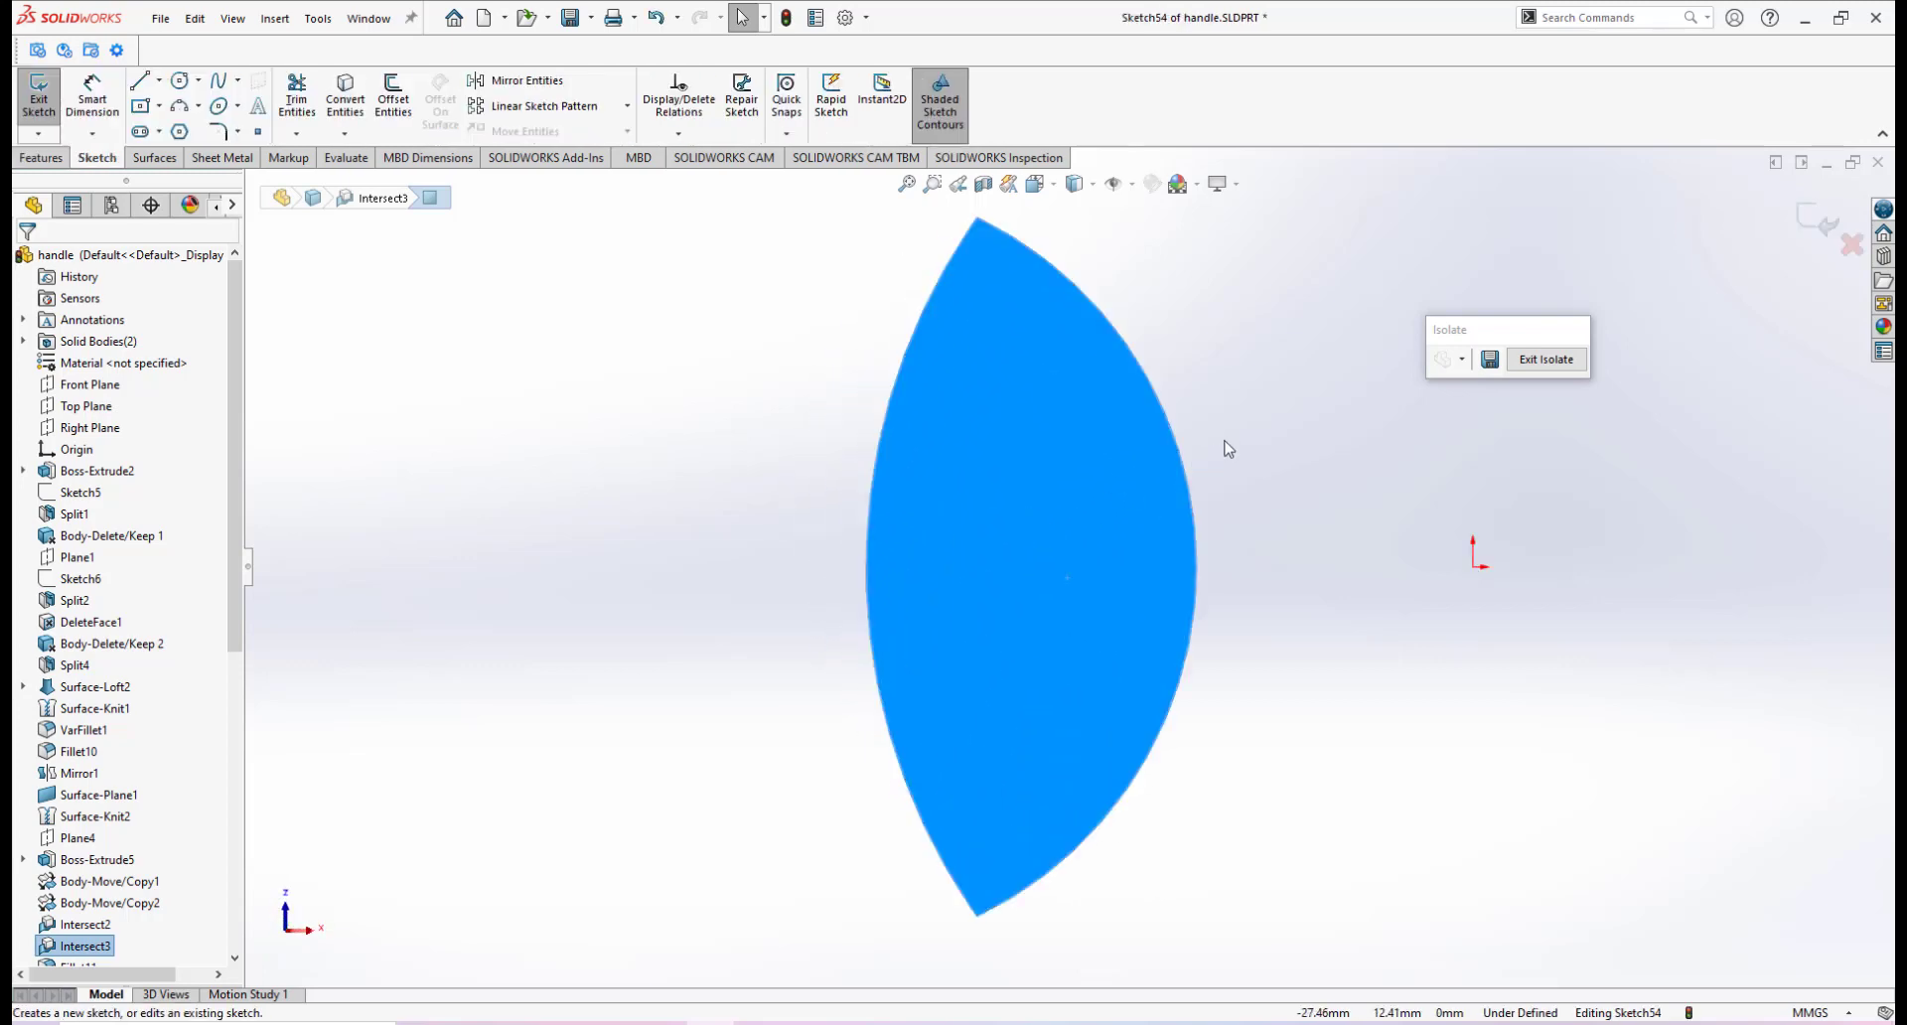
pyautogui.click(1162, 411)
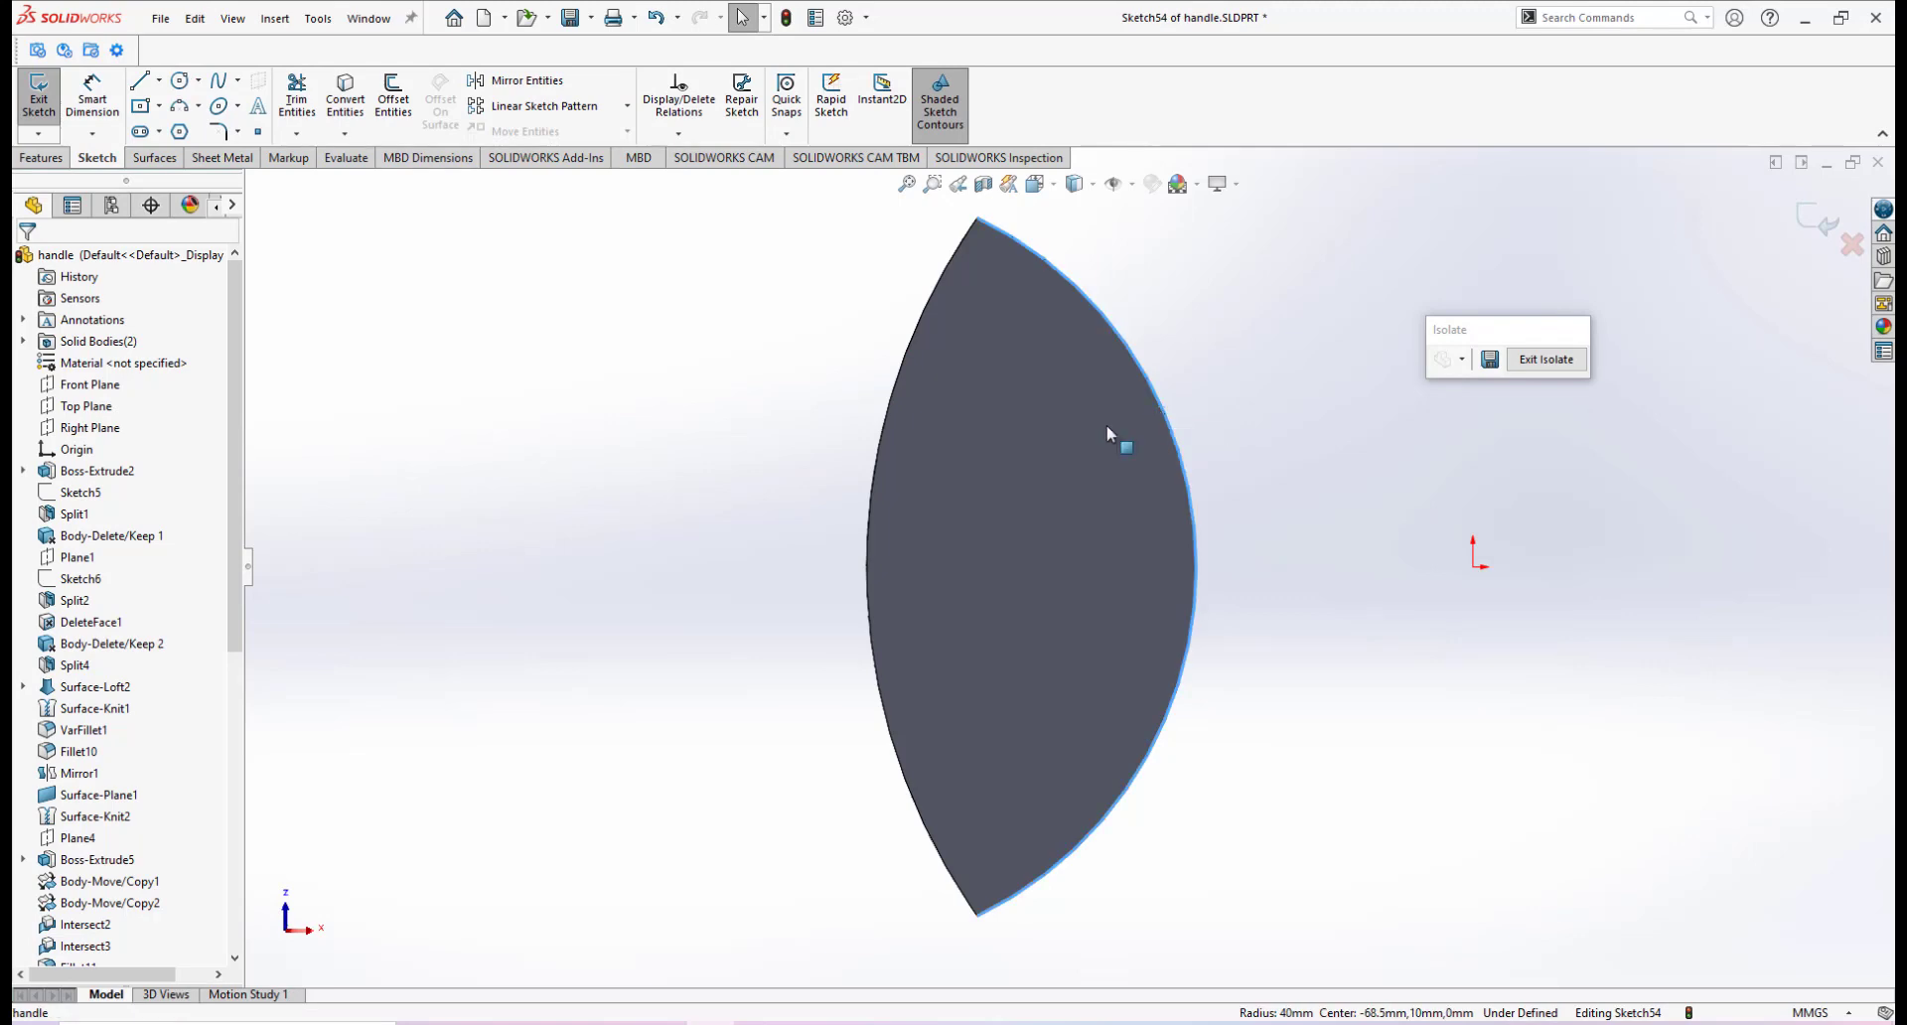
pyautogui.keyDown('ctrl'); pyautogui.click(885, 411); pyautogui.keyUp('ctrl')
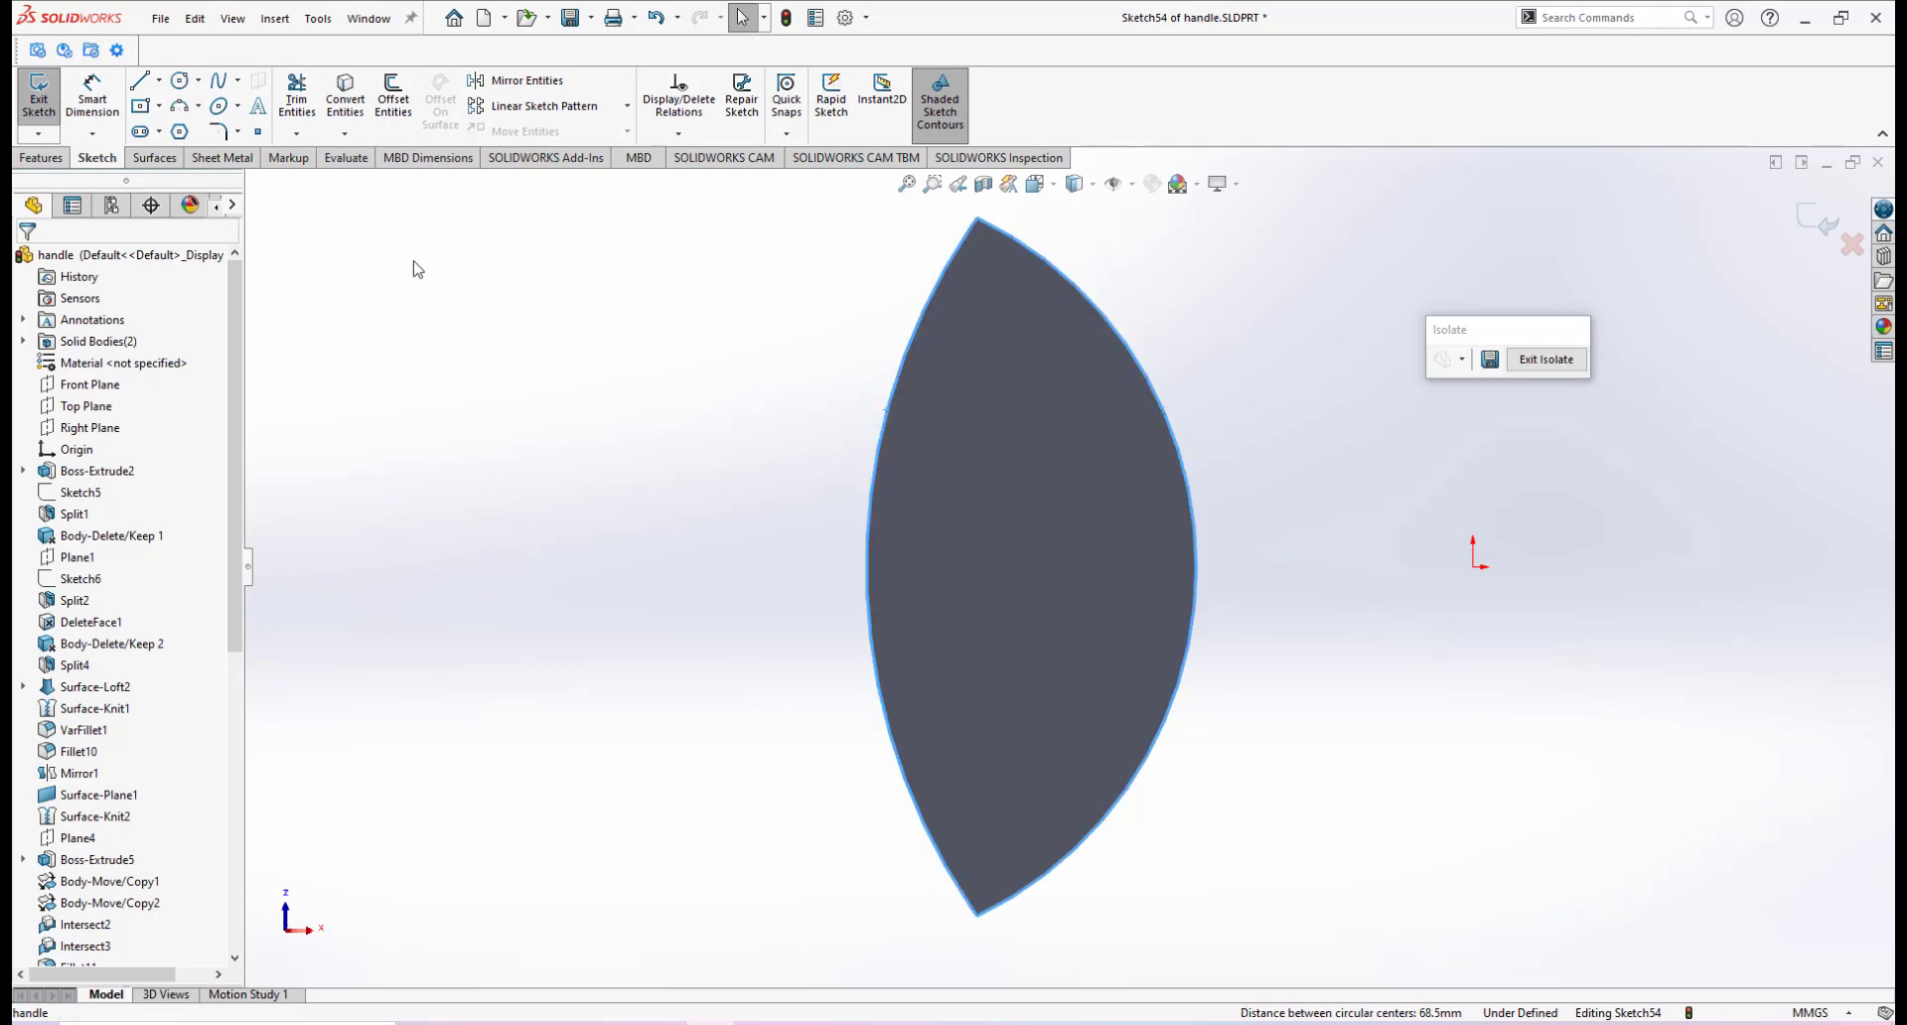
pyautogui.click(344, 97)
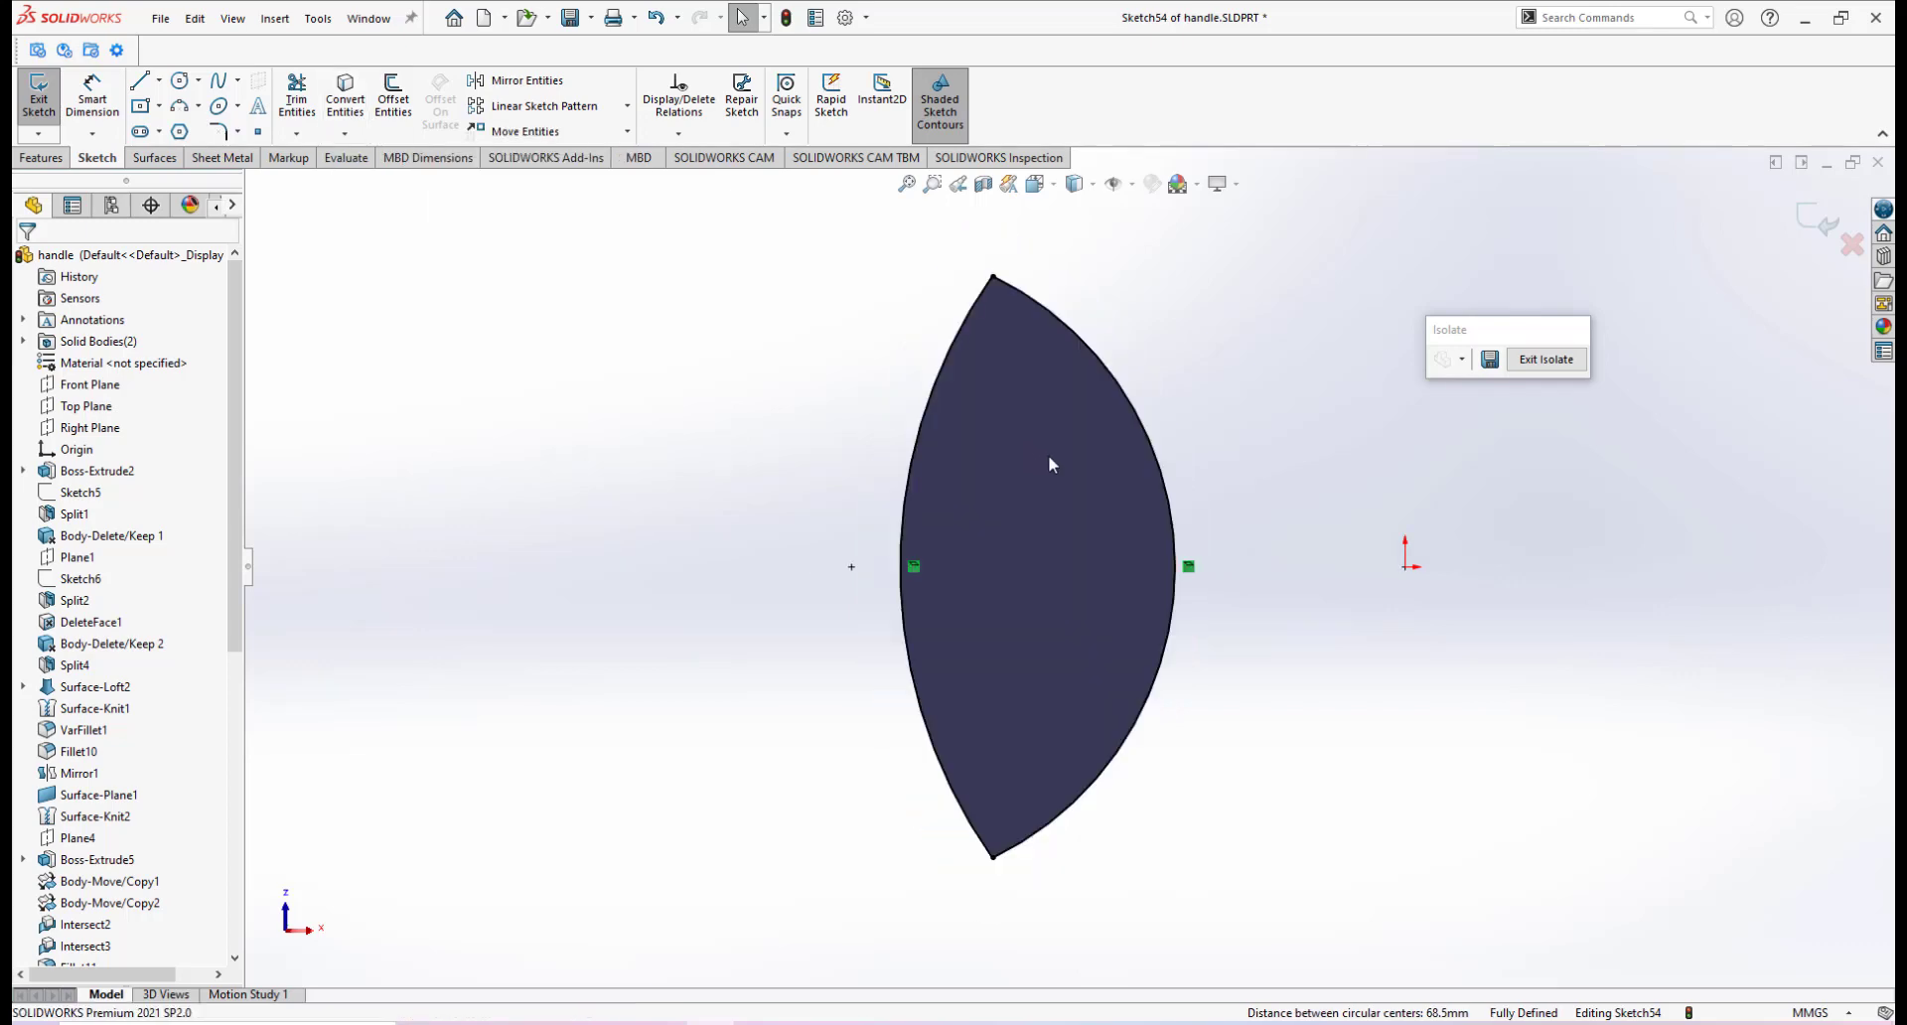
# Offset the converted outline as a chain by 4 mm, reversed towards the inside of the handle
pyautogui.click(393, 100)
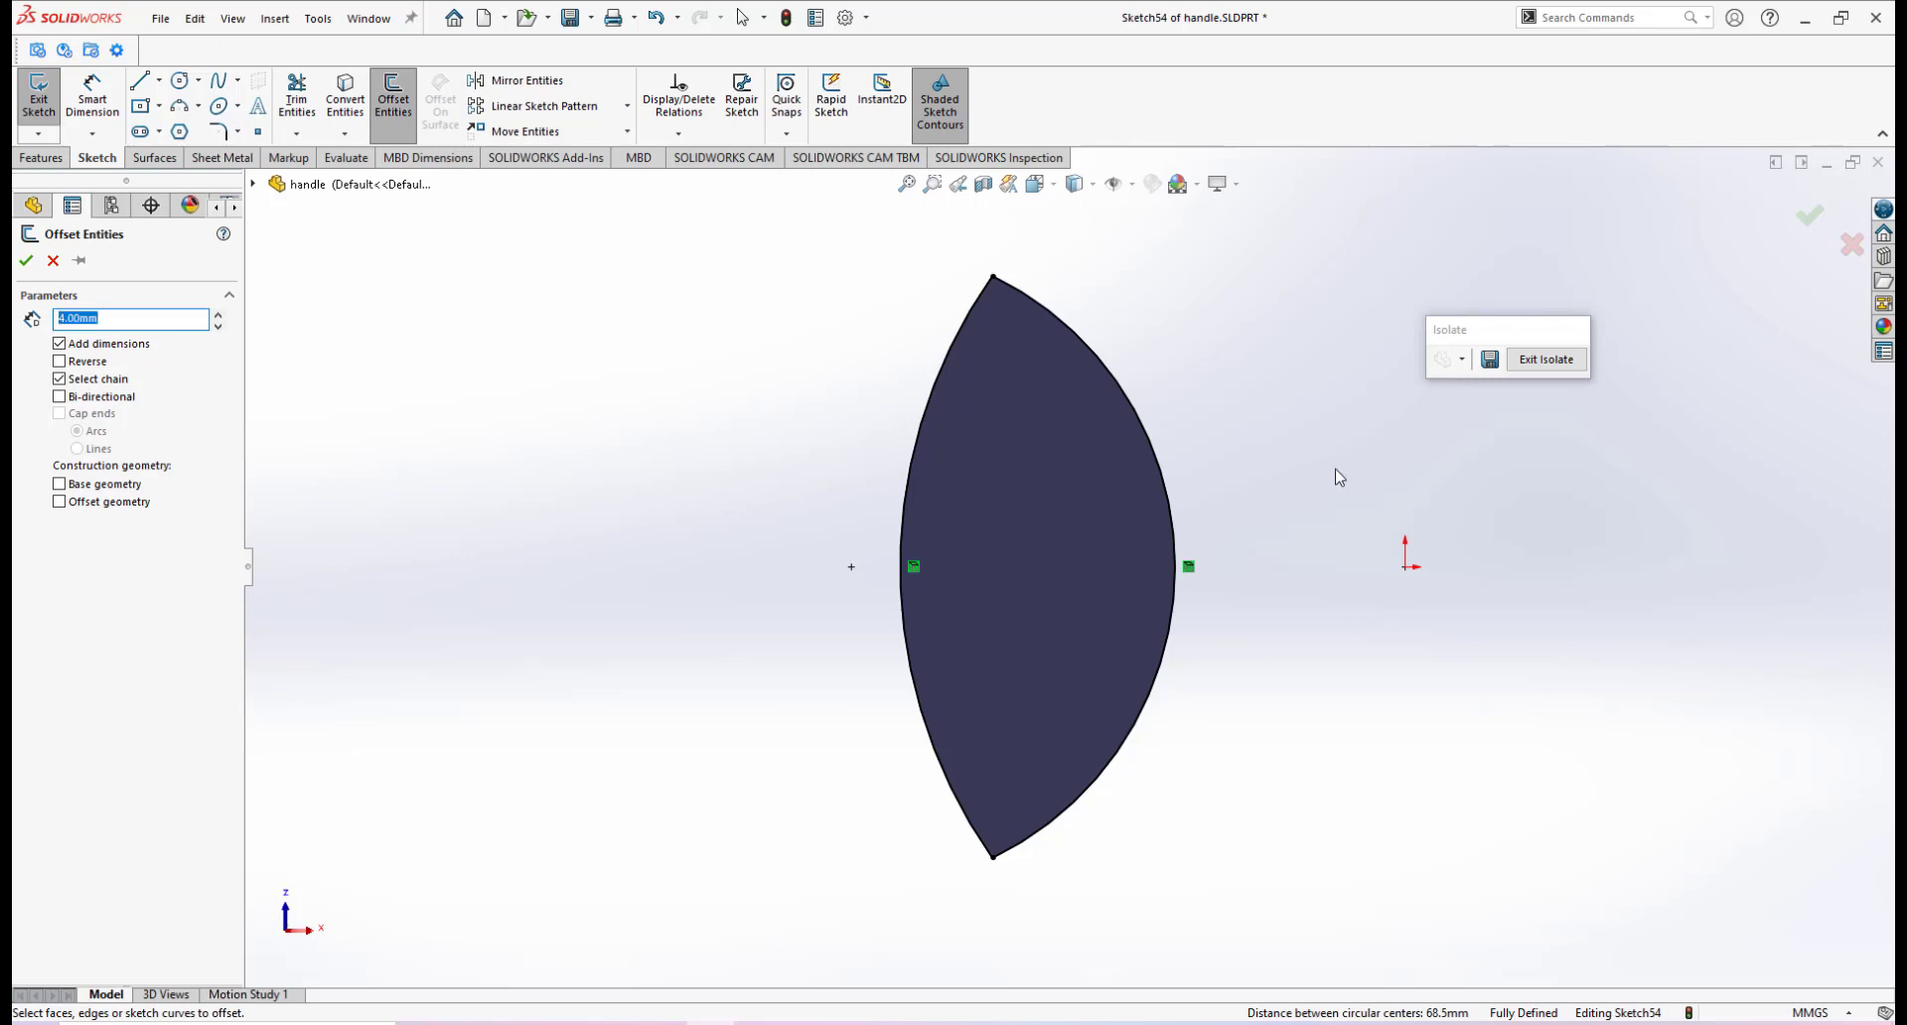
pyautogui.click(1135, 415)
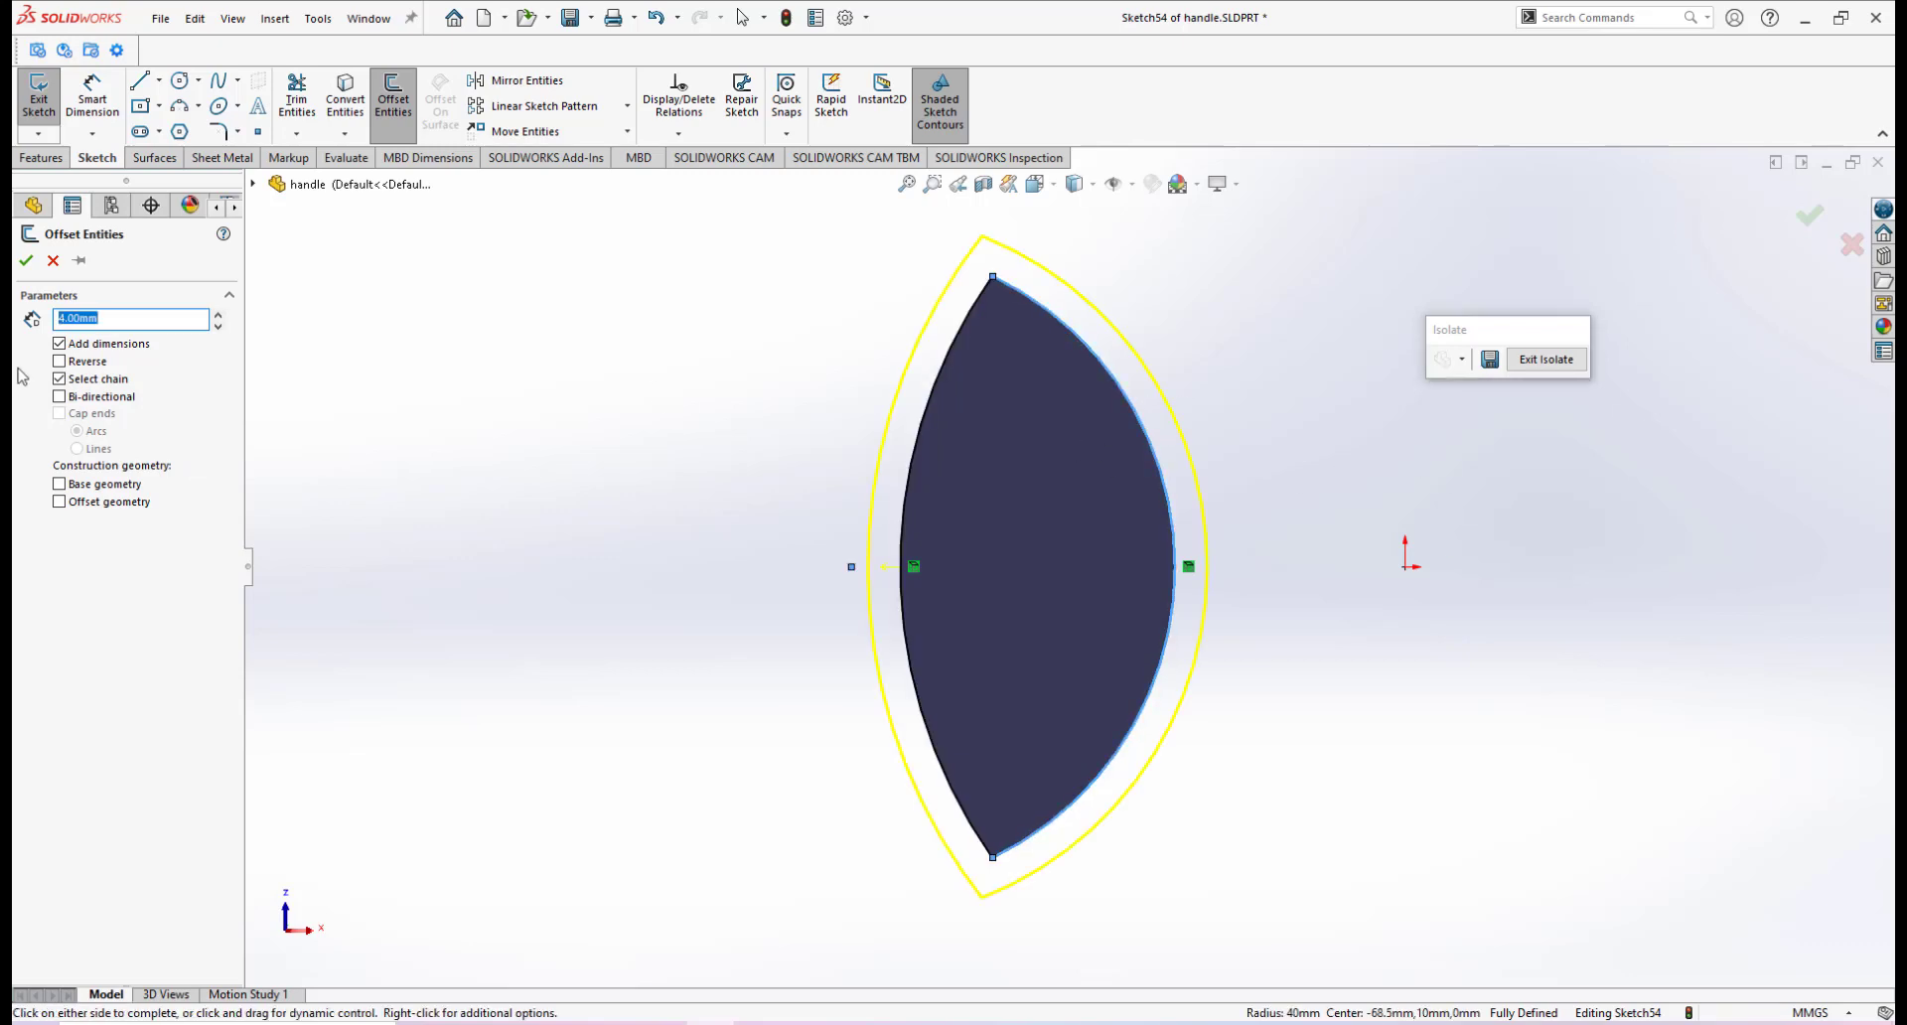
pyautogui.click(57, 382)
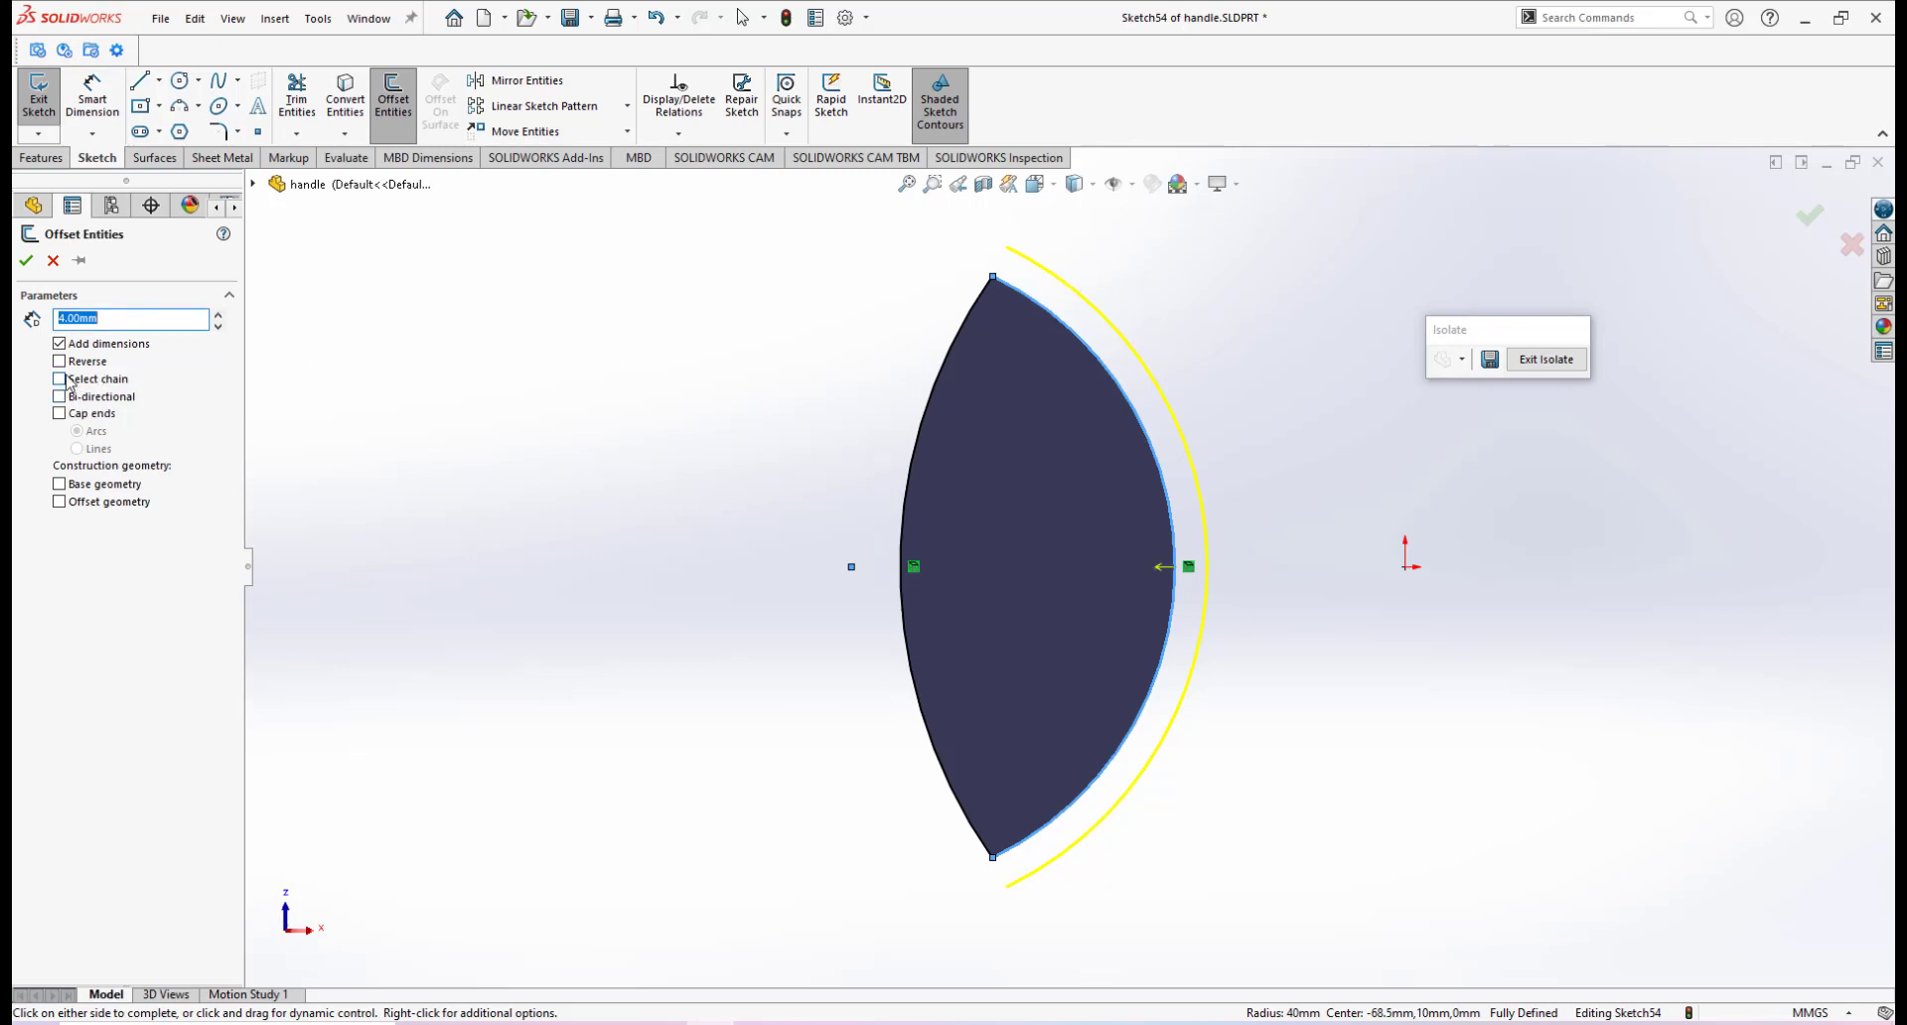
pyautogui.click(60, 378)
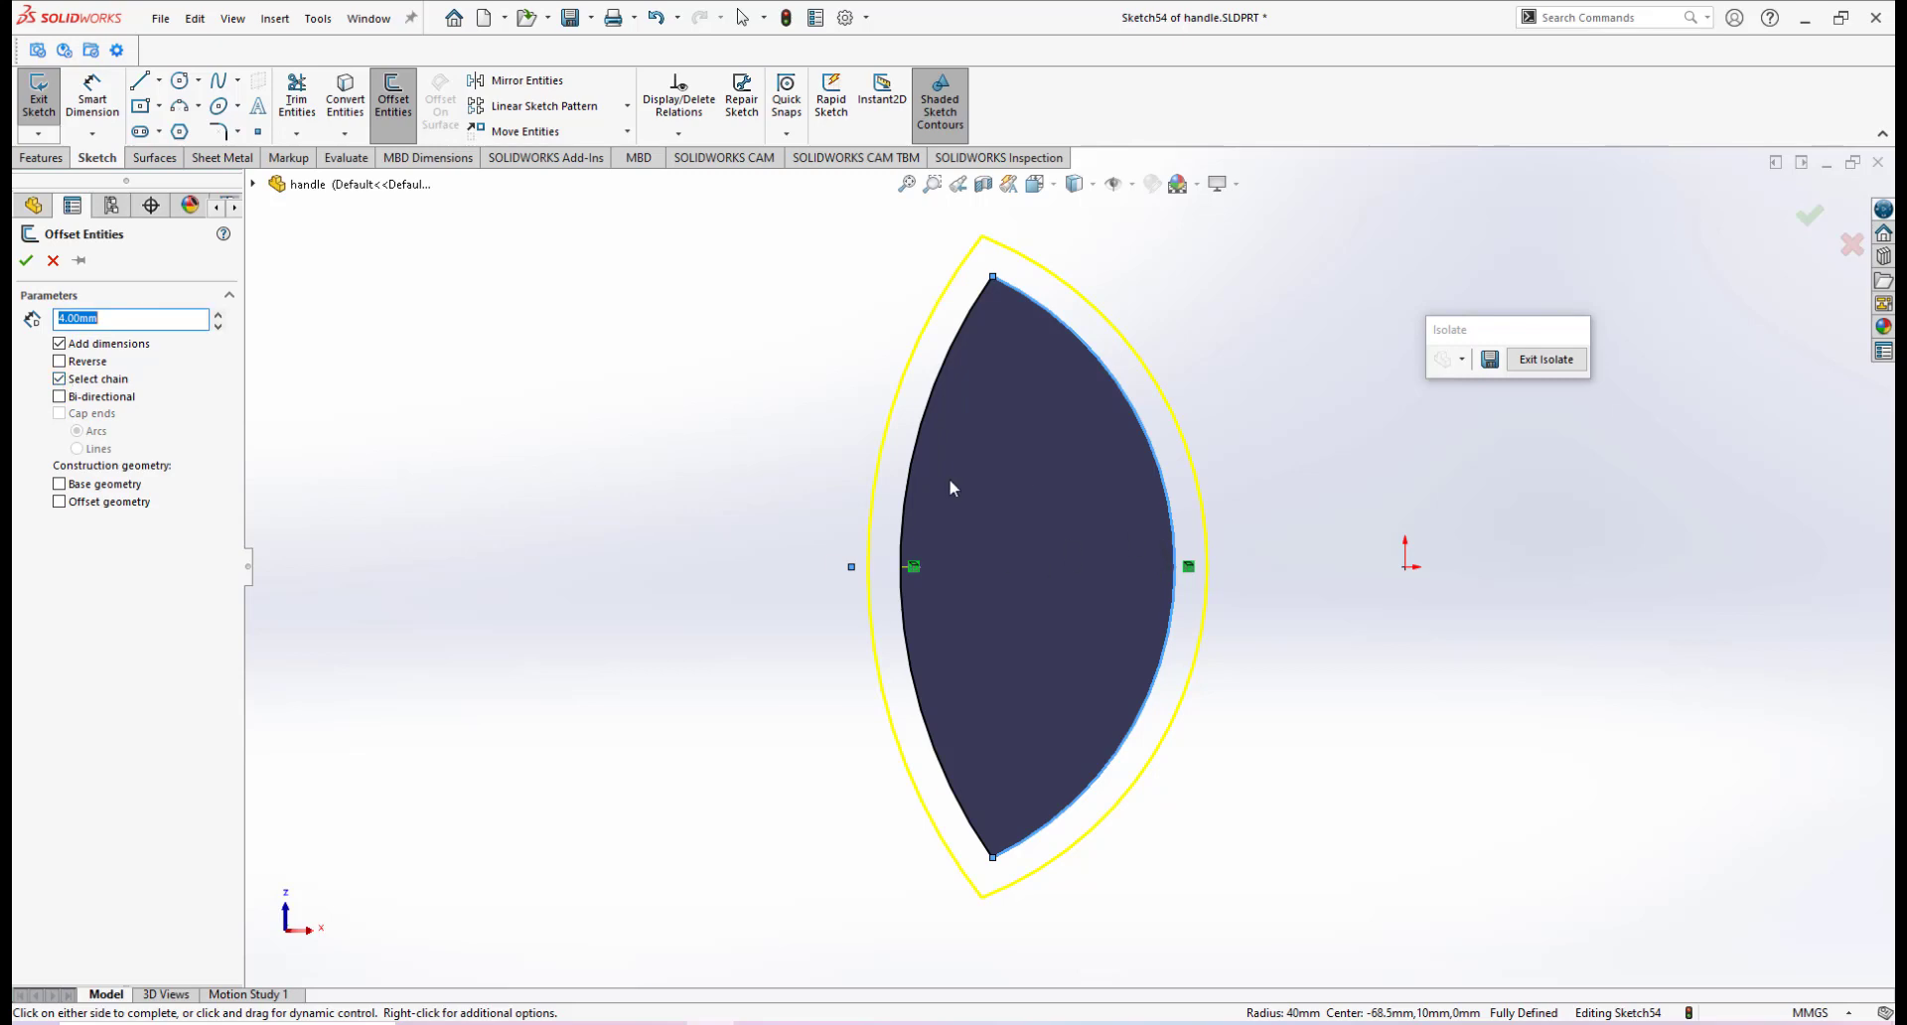
pyautogui.click(60, 361)
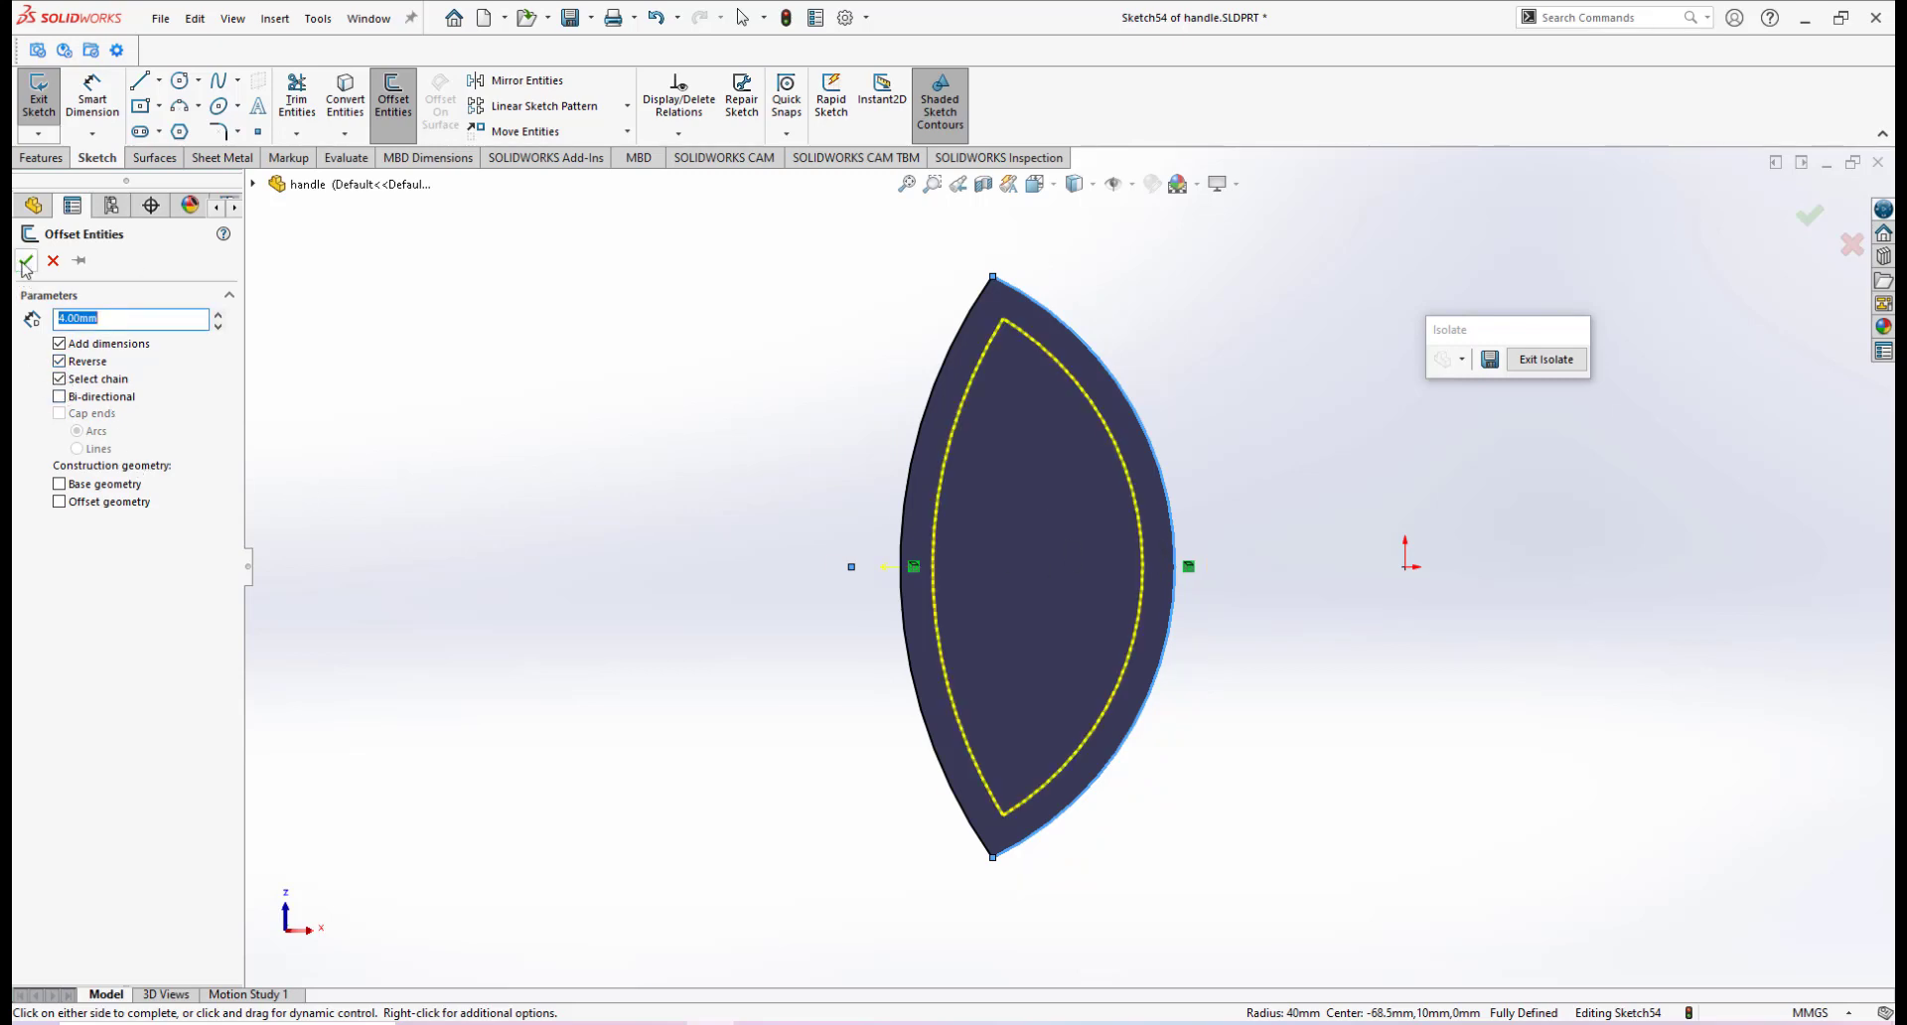
pyautogui.click(26, 261)
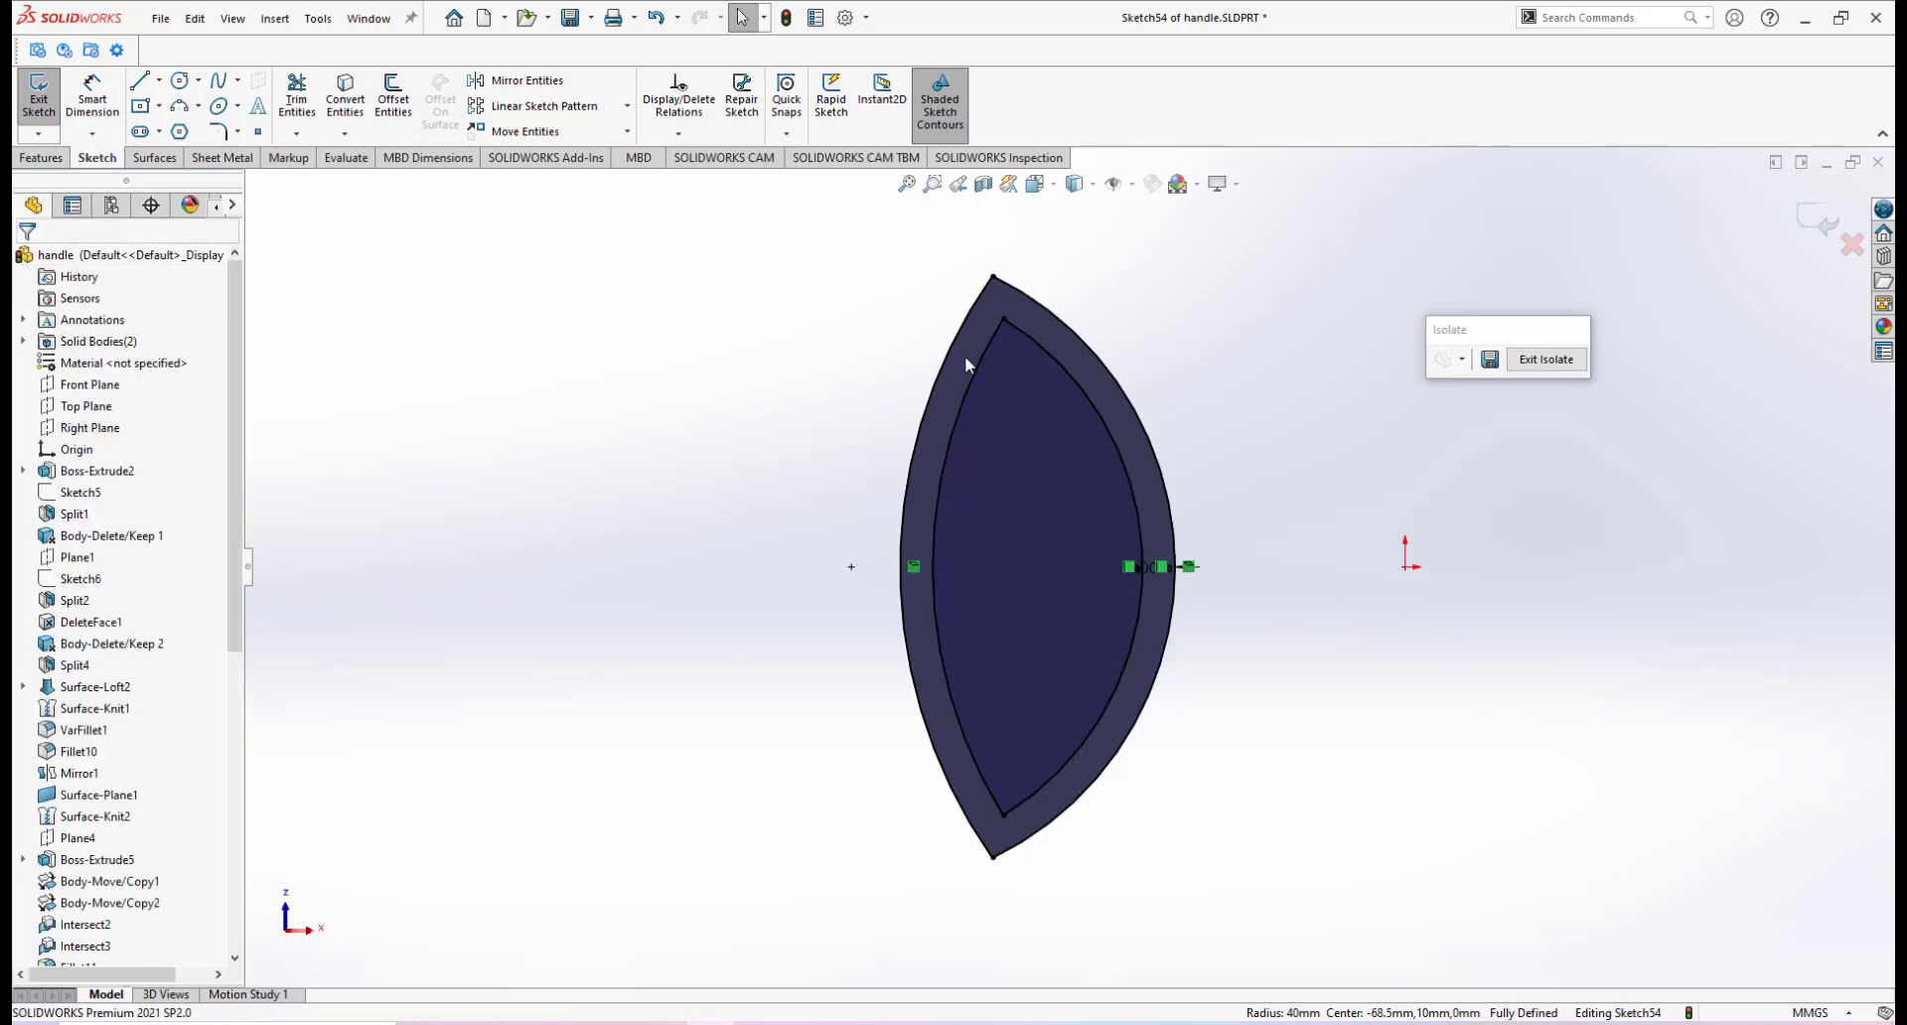
# Turn the two outer converted arcs into construction geometry
pyautogui.click(1147, 427)
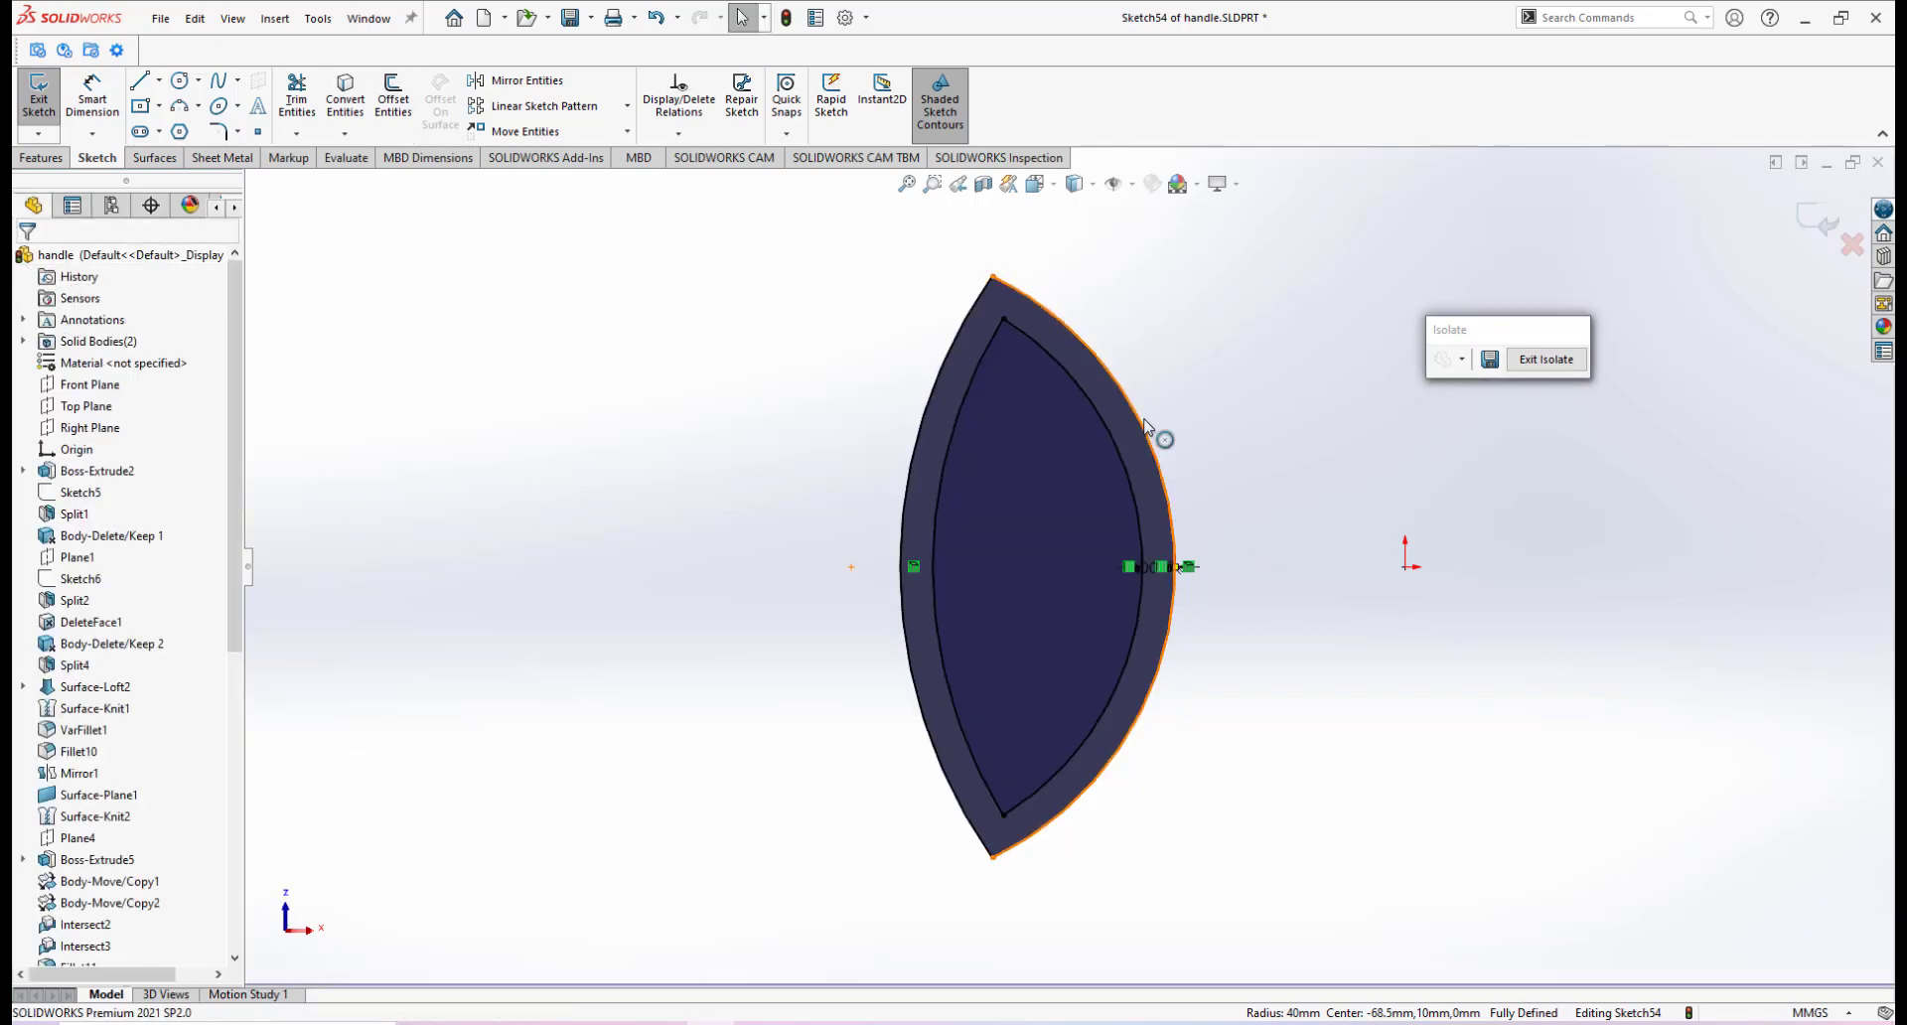
pyautogui.keyDown('ctrl'); pyautogui.click(921, 418); pyautogui.keyUp('ctrl')
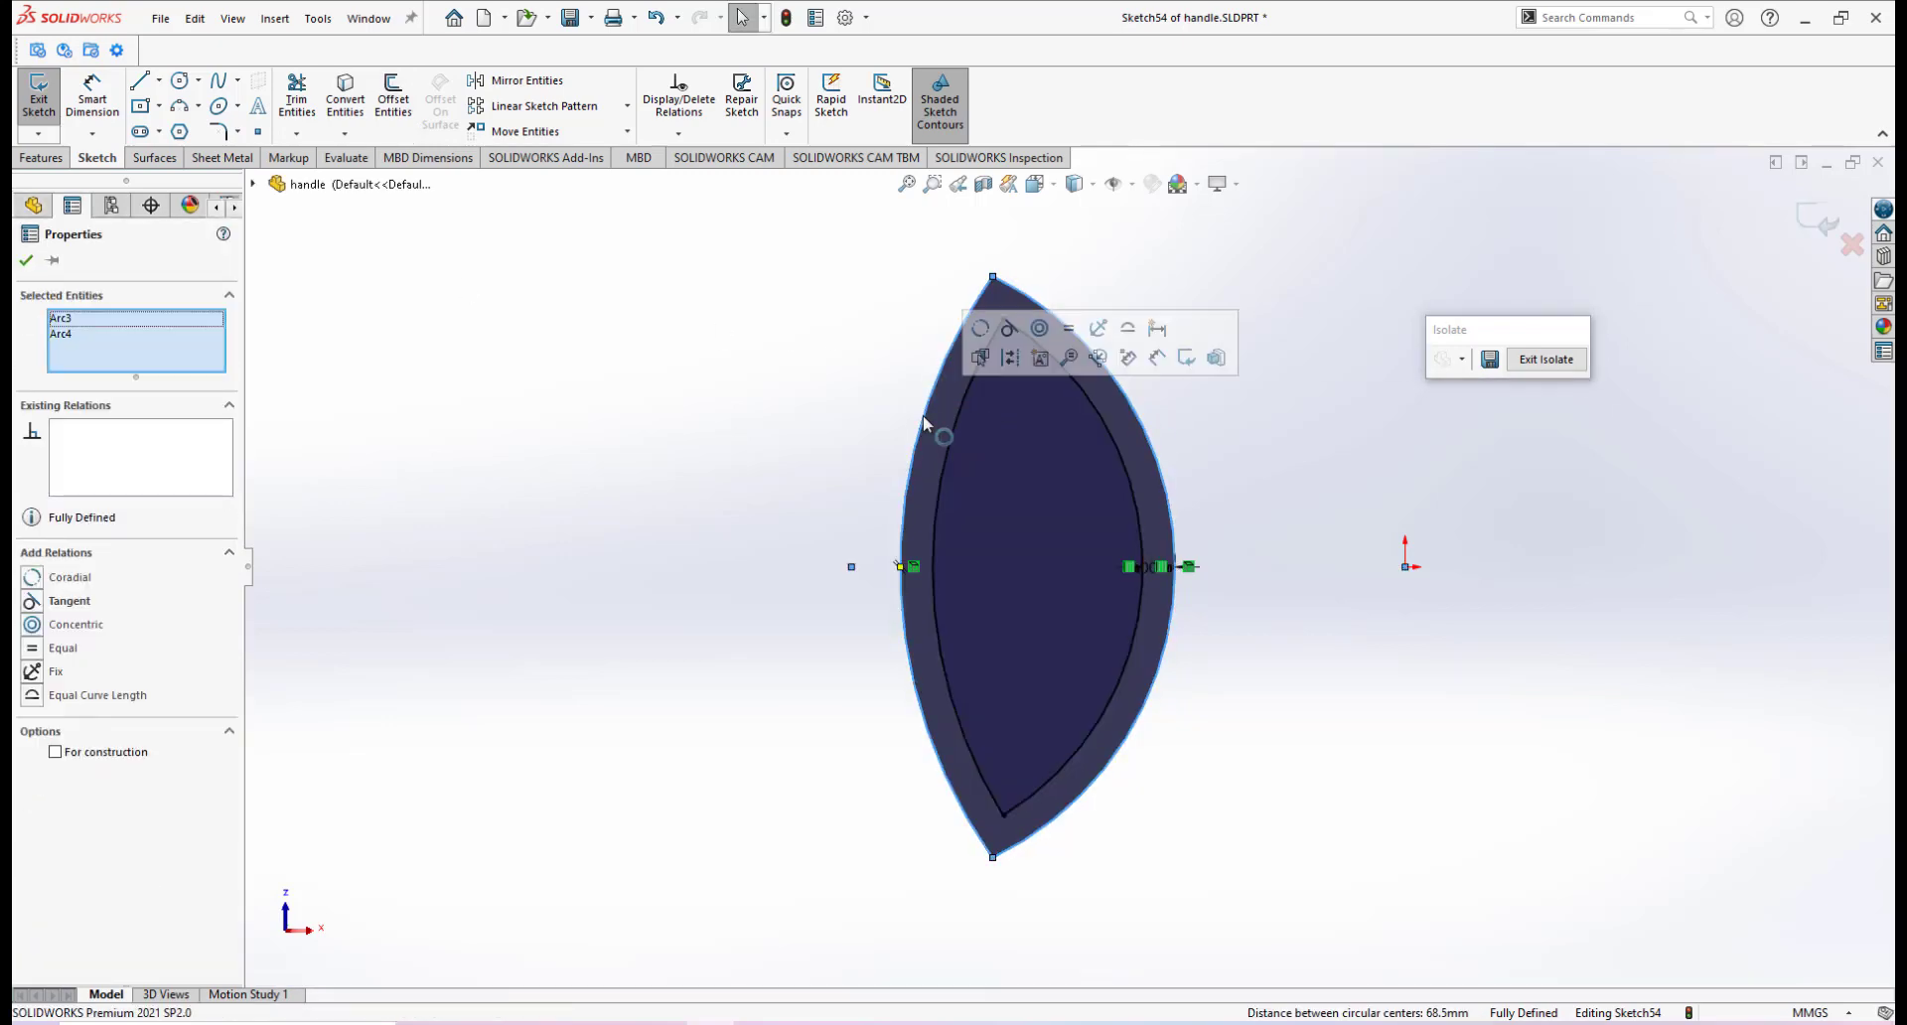
pyautogui.click(1008, 359)
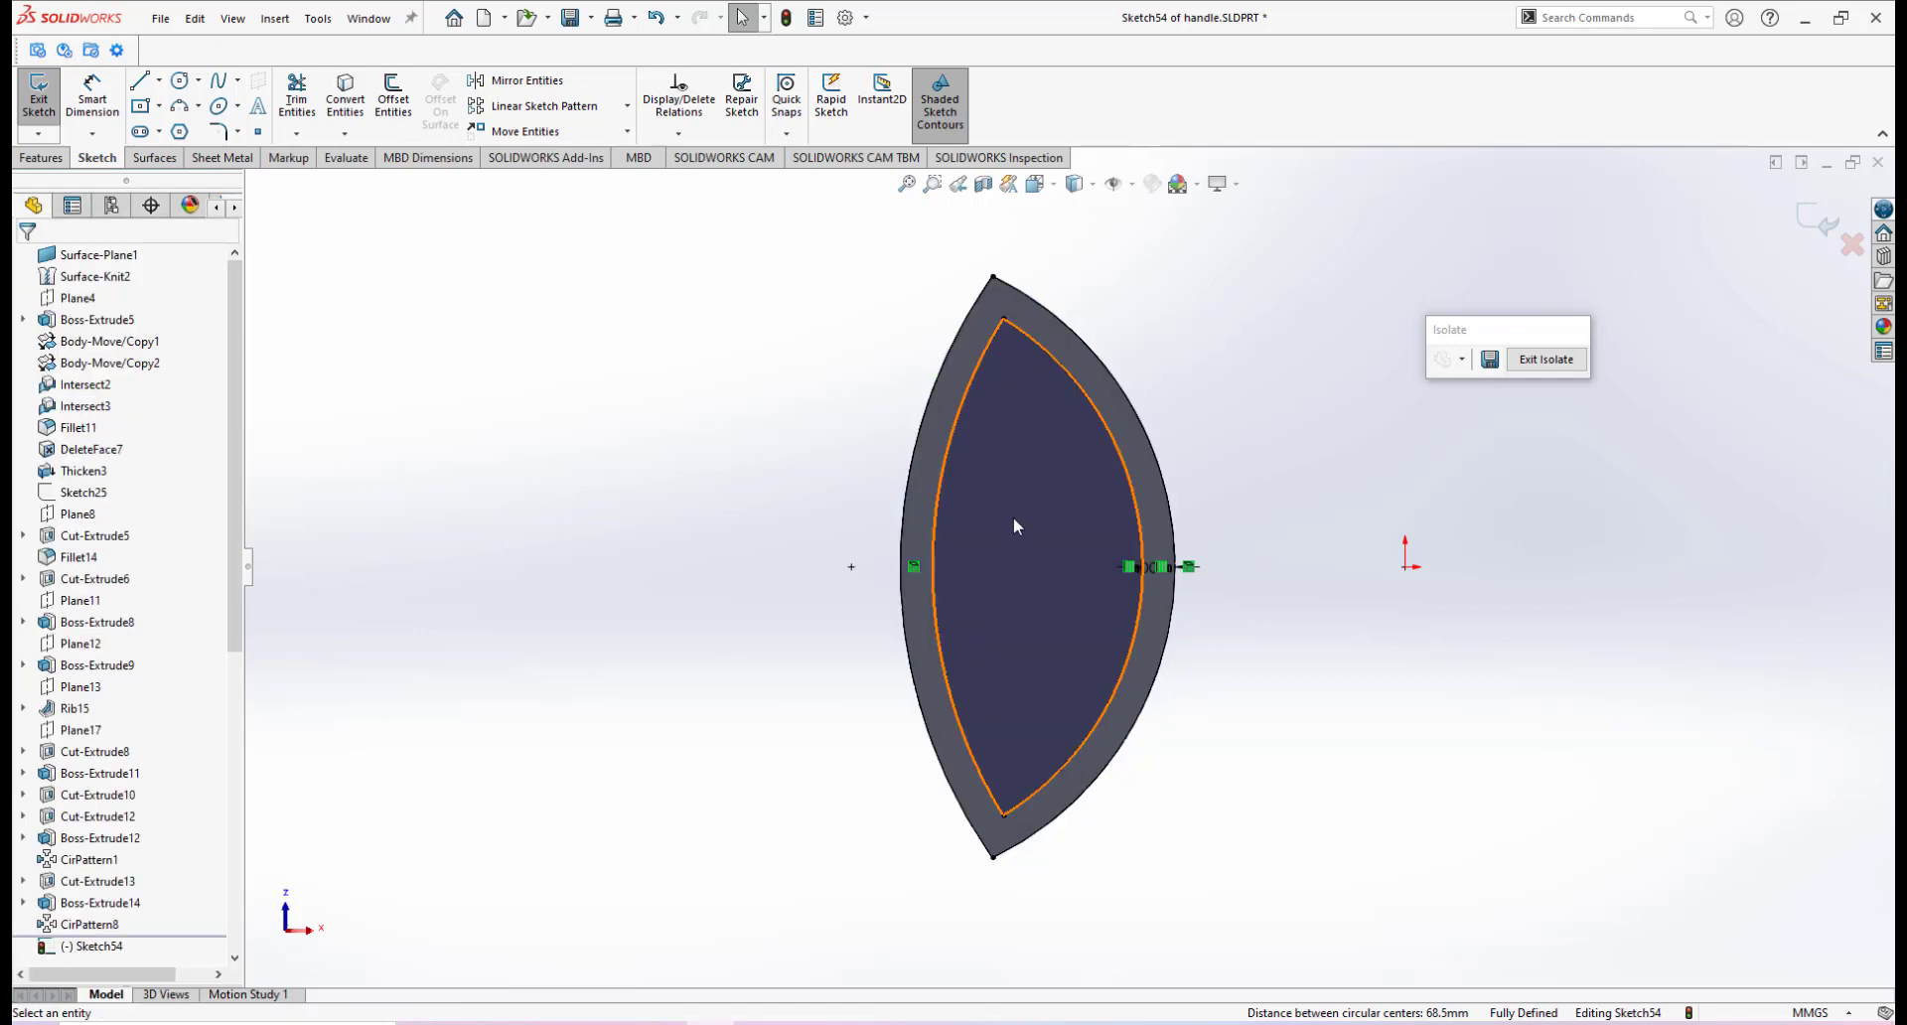
# Cut the inner offset profile Through All up through the handle body with Extruded Cut
pyautogui.moveTo(1013, 526); pyautogui.dragTo(993, 766, button='middle')
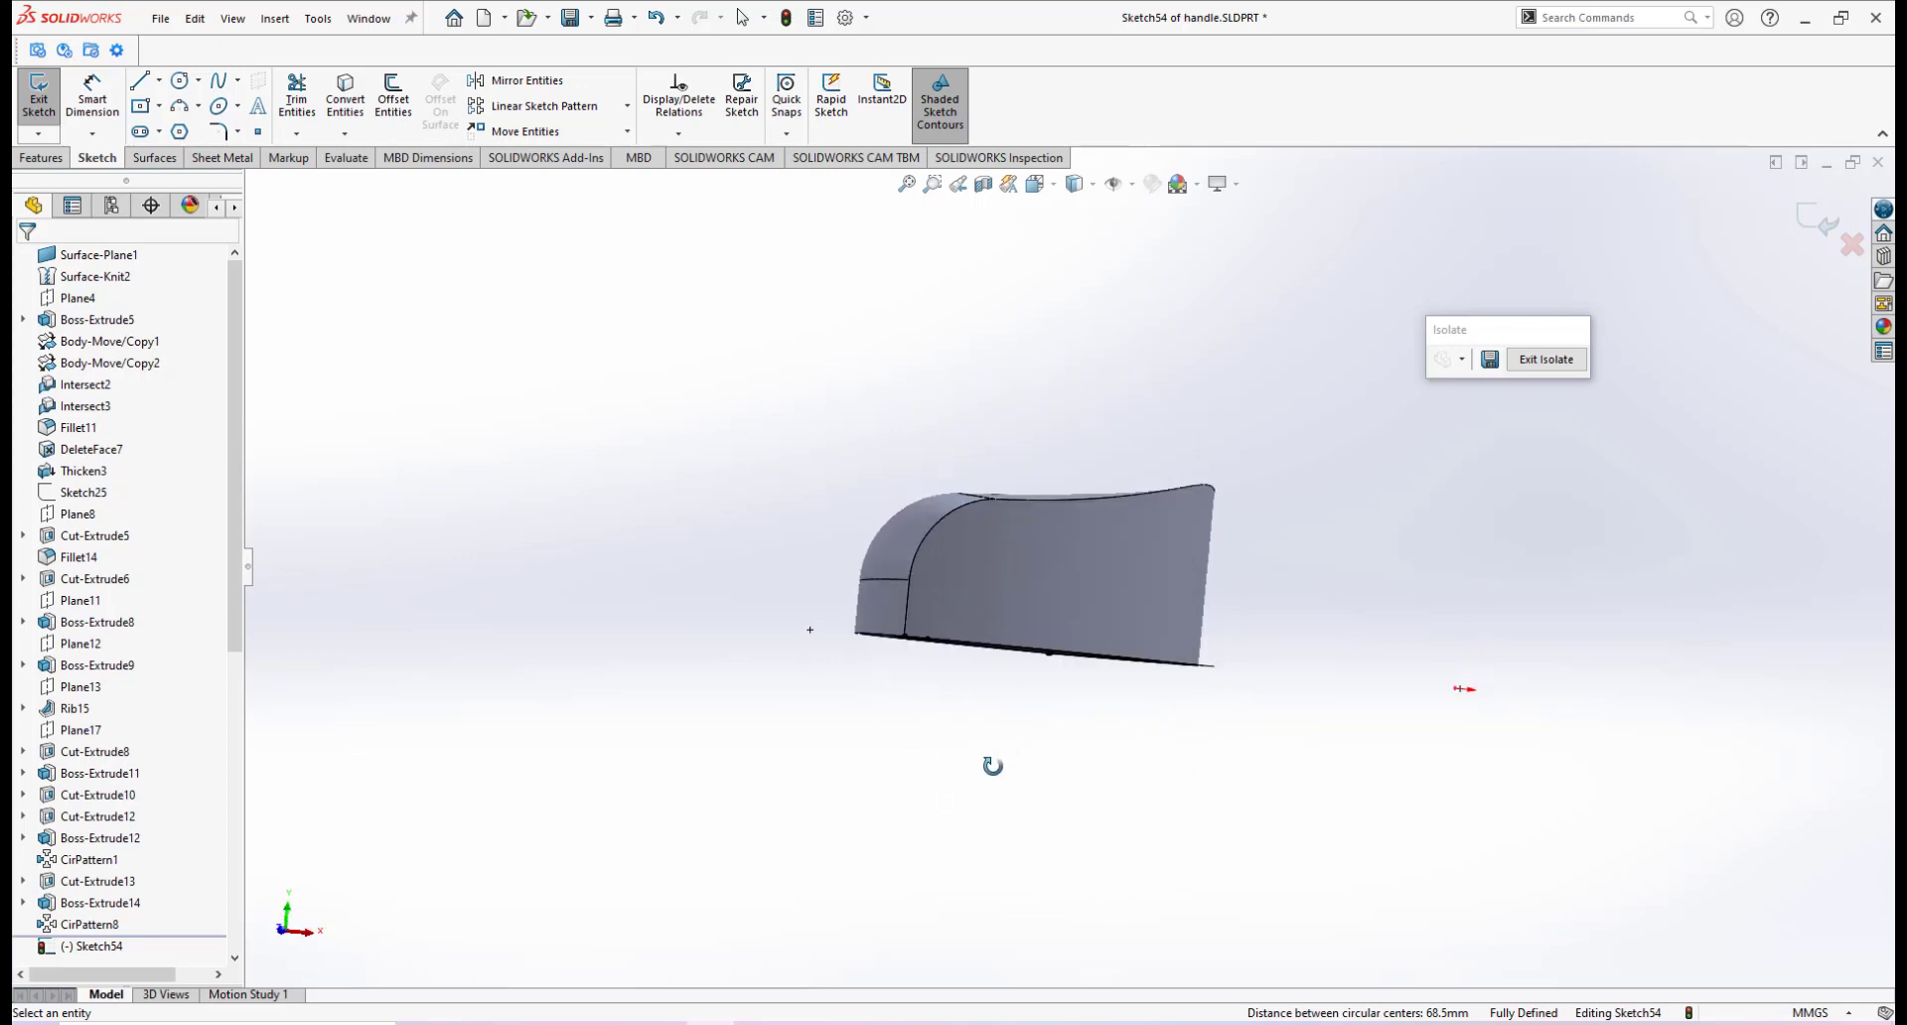
pyautogui.click(43, 158)
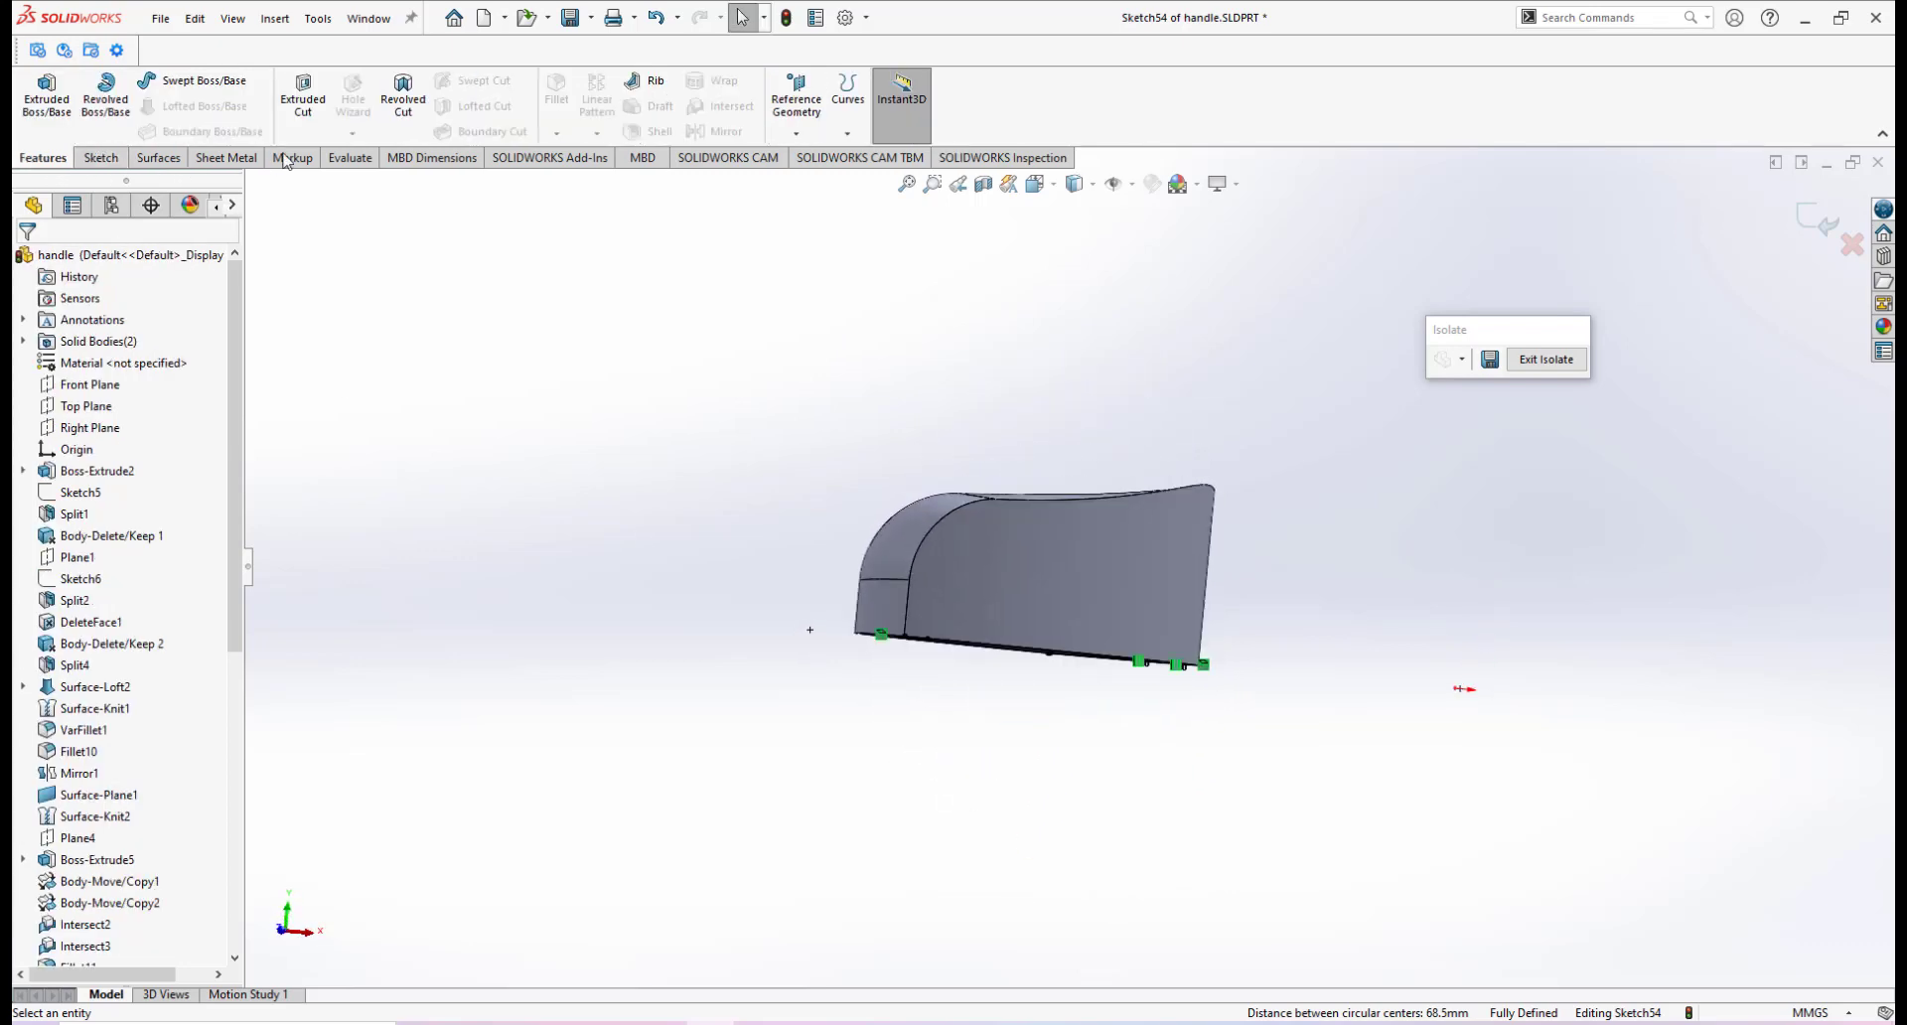
pyautogui.click(306, 111)
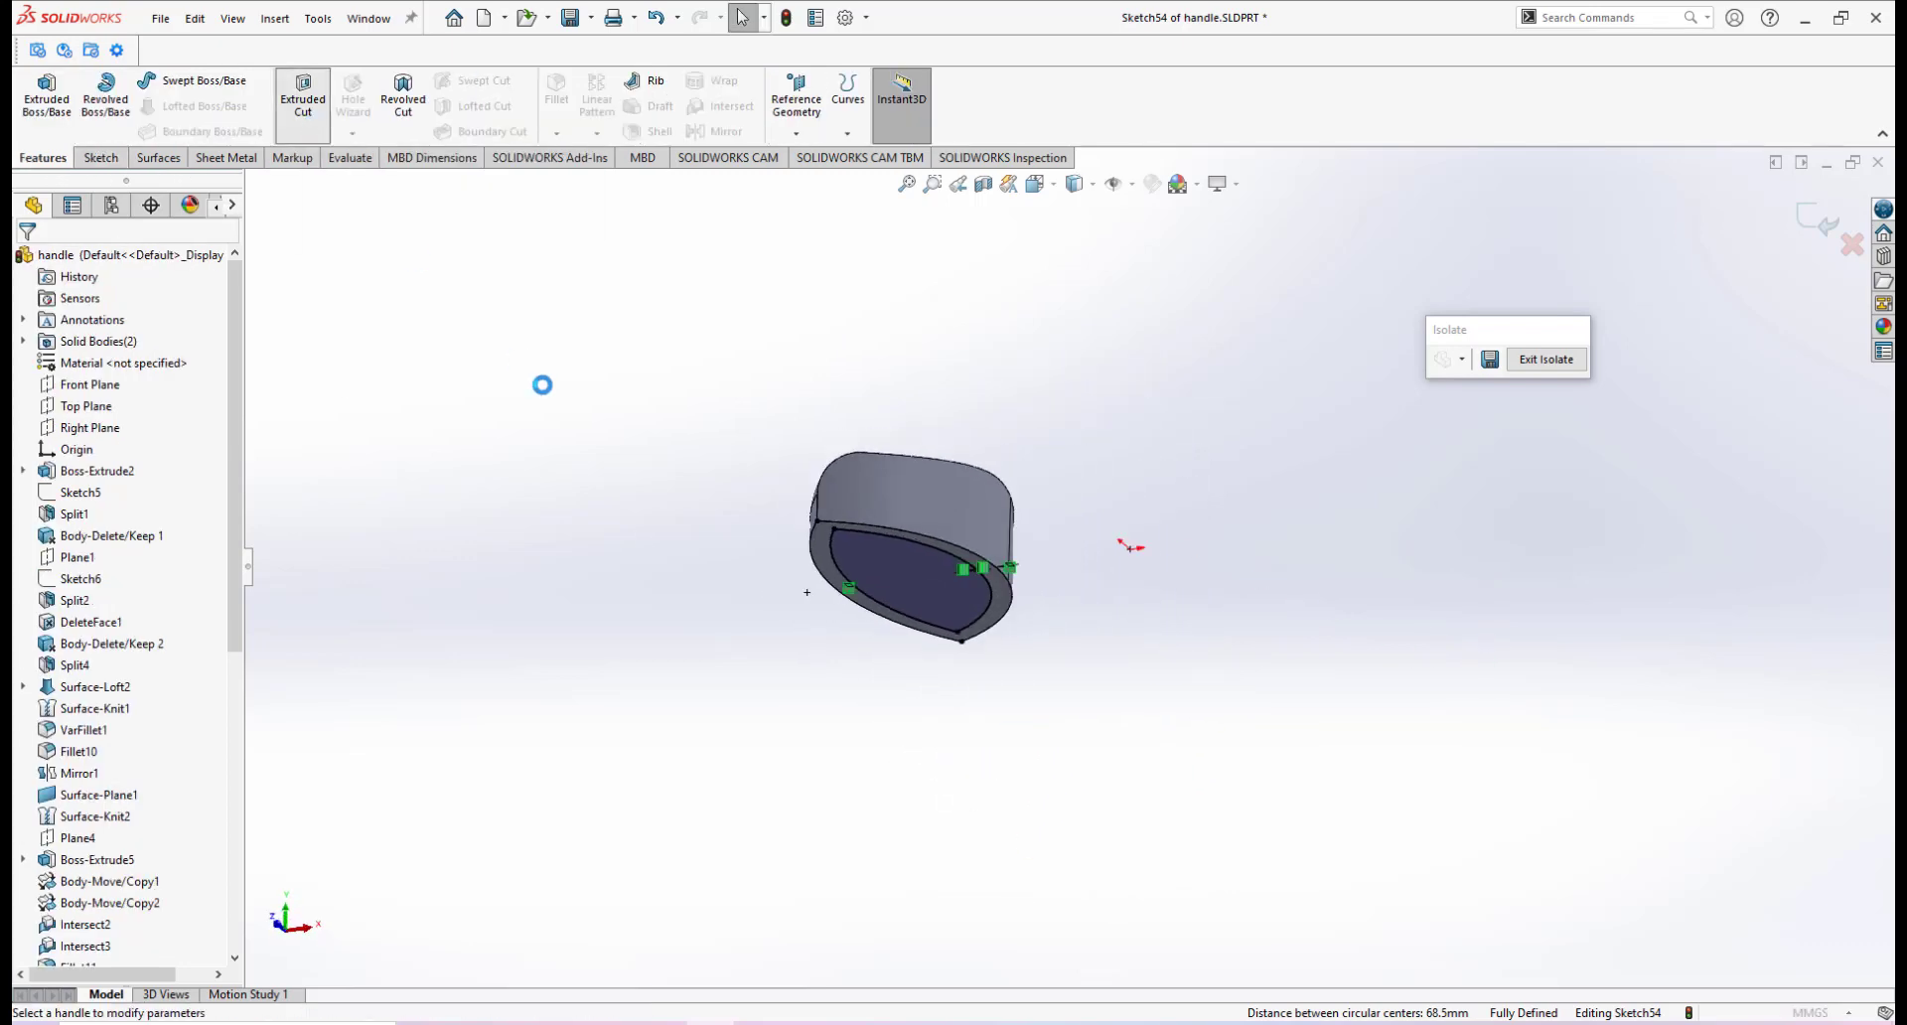
pyautogui.moveTo(777, 387); pyautogui.dragTo(589, 561, button='middle')
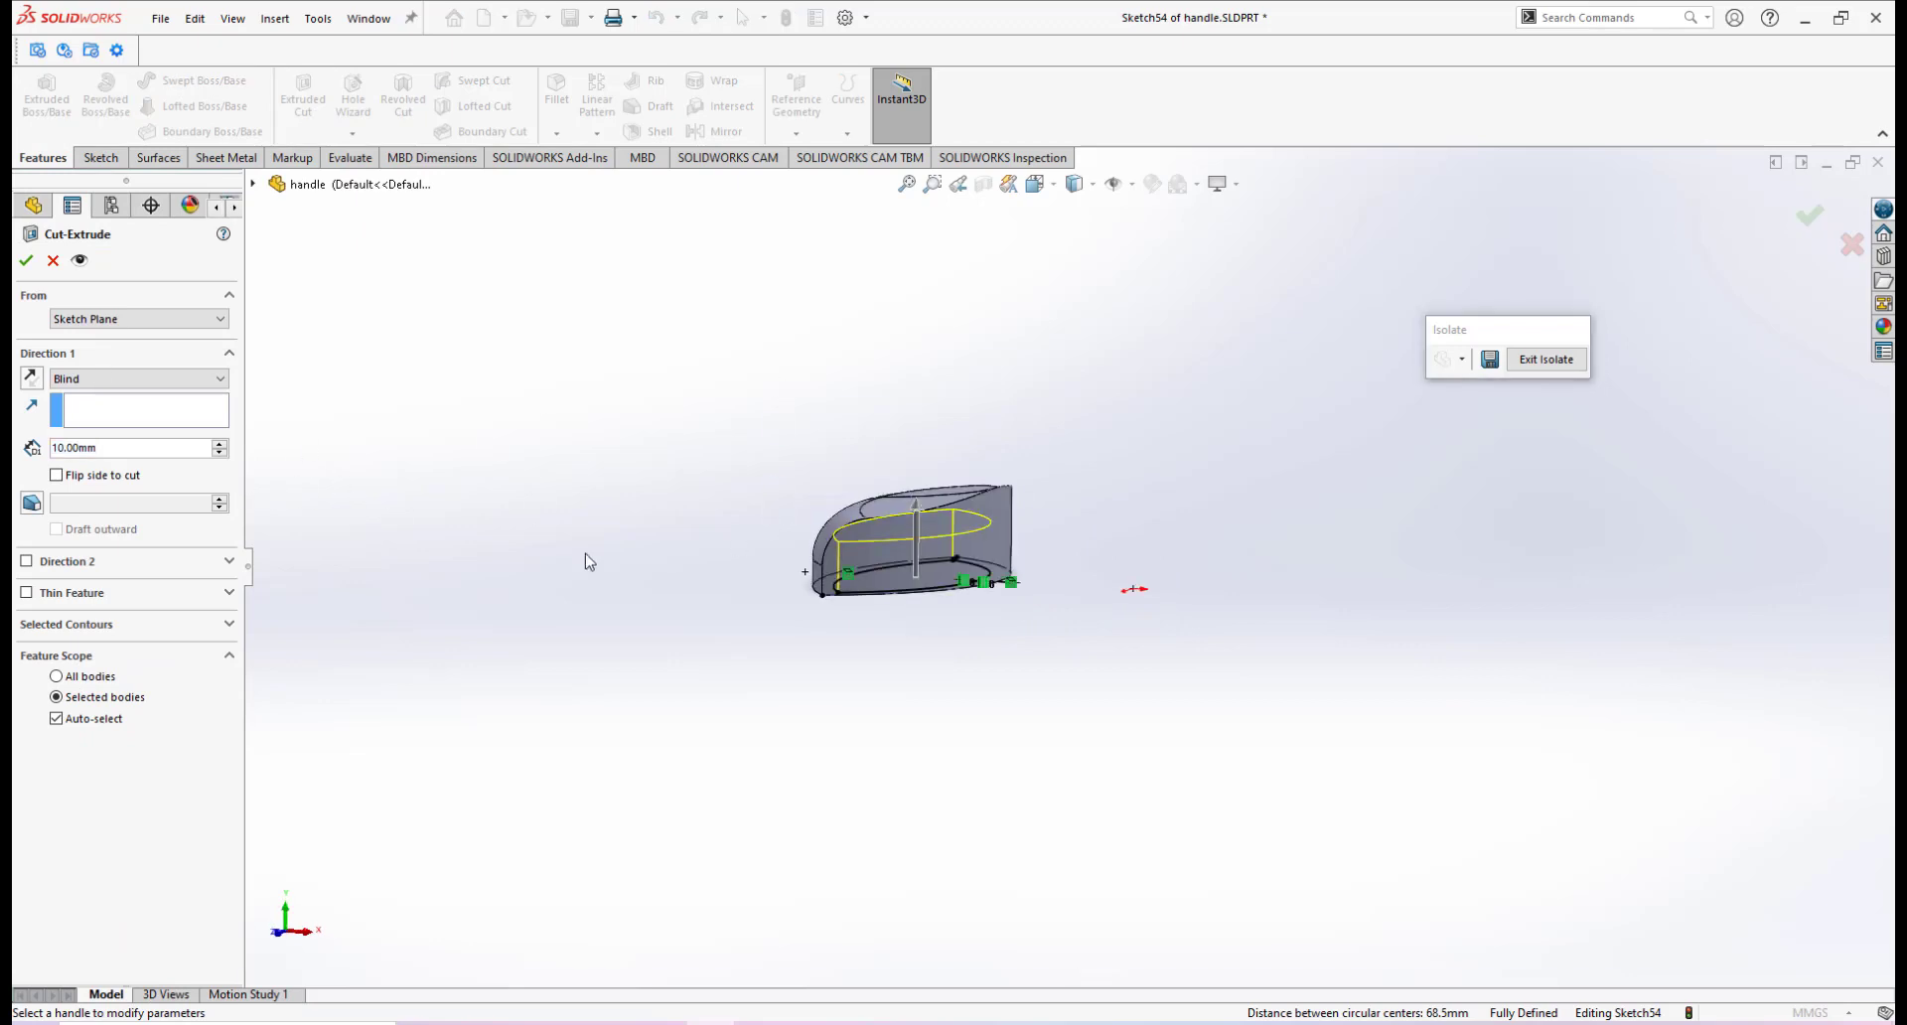
pyautogui.click(78, 385)
pyautogui.click(76, 407)
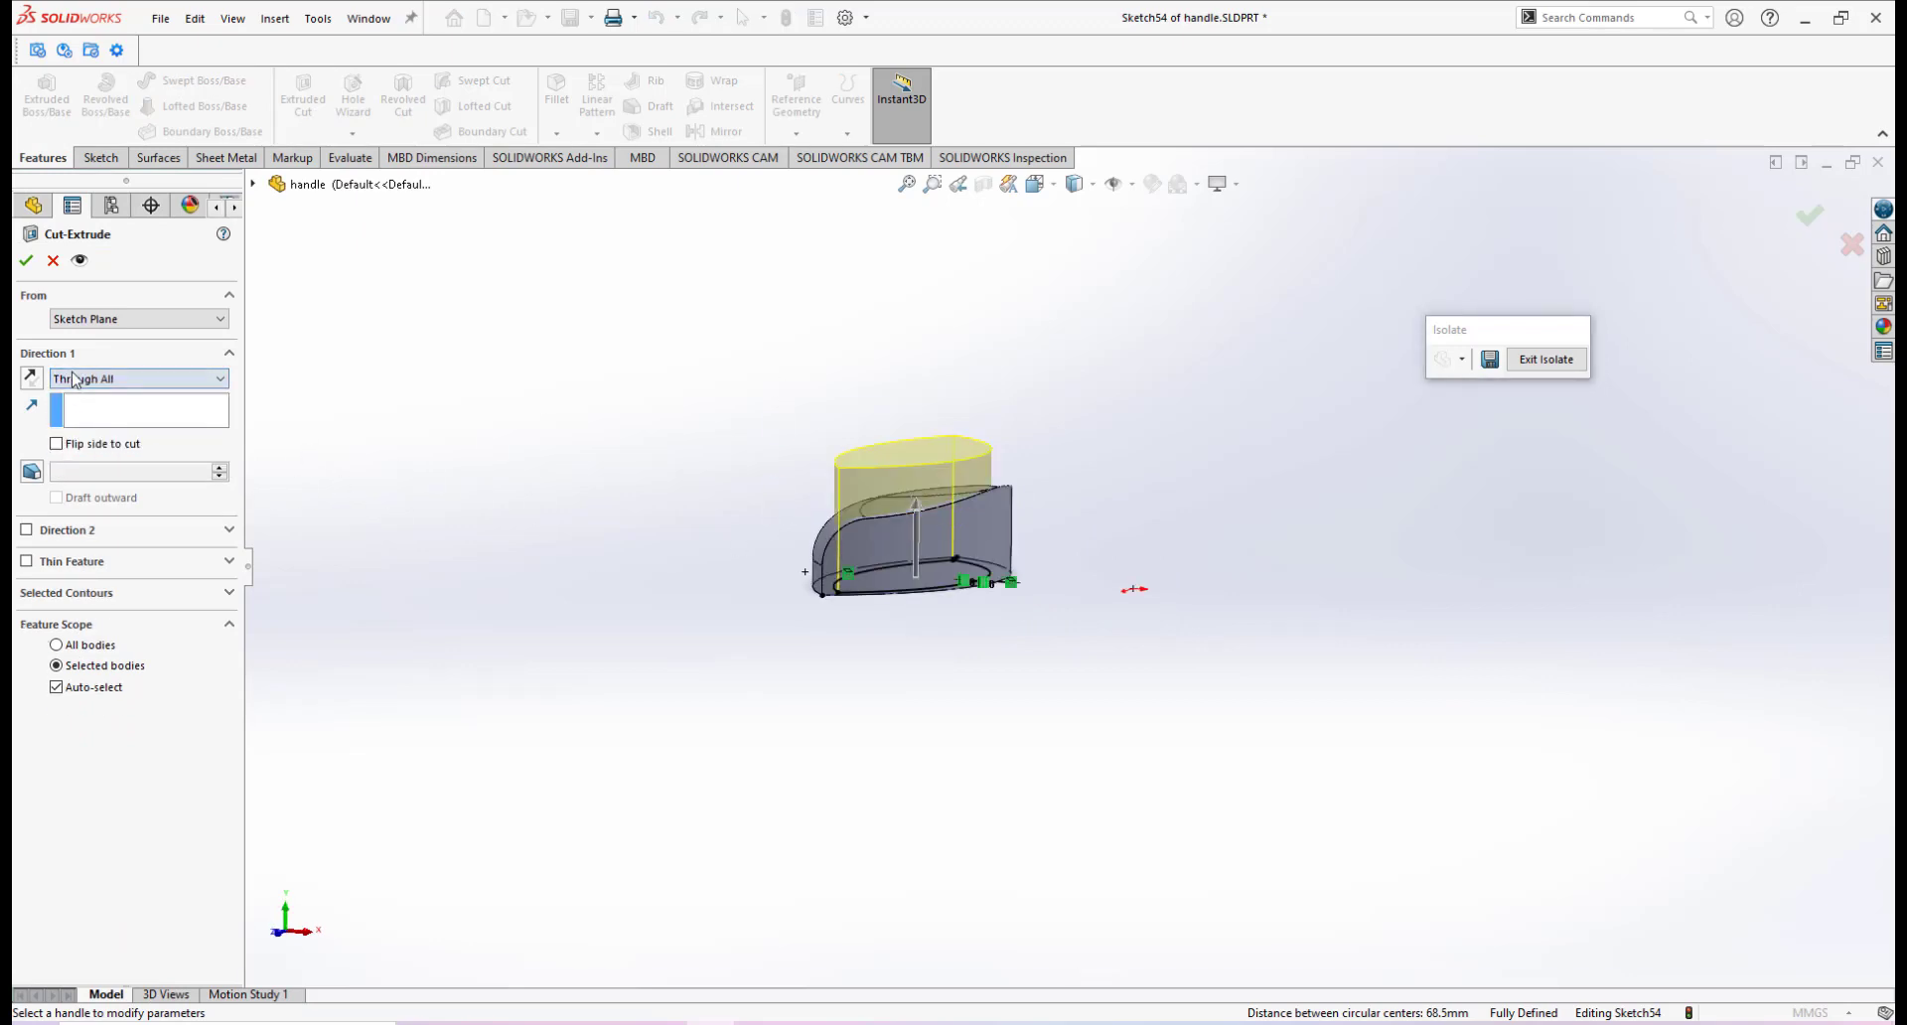
pyautogui.click(27, 262)
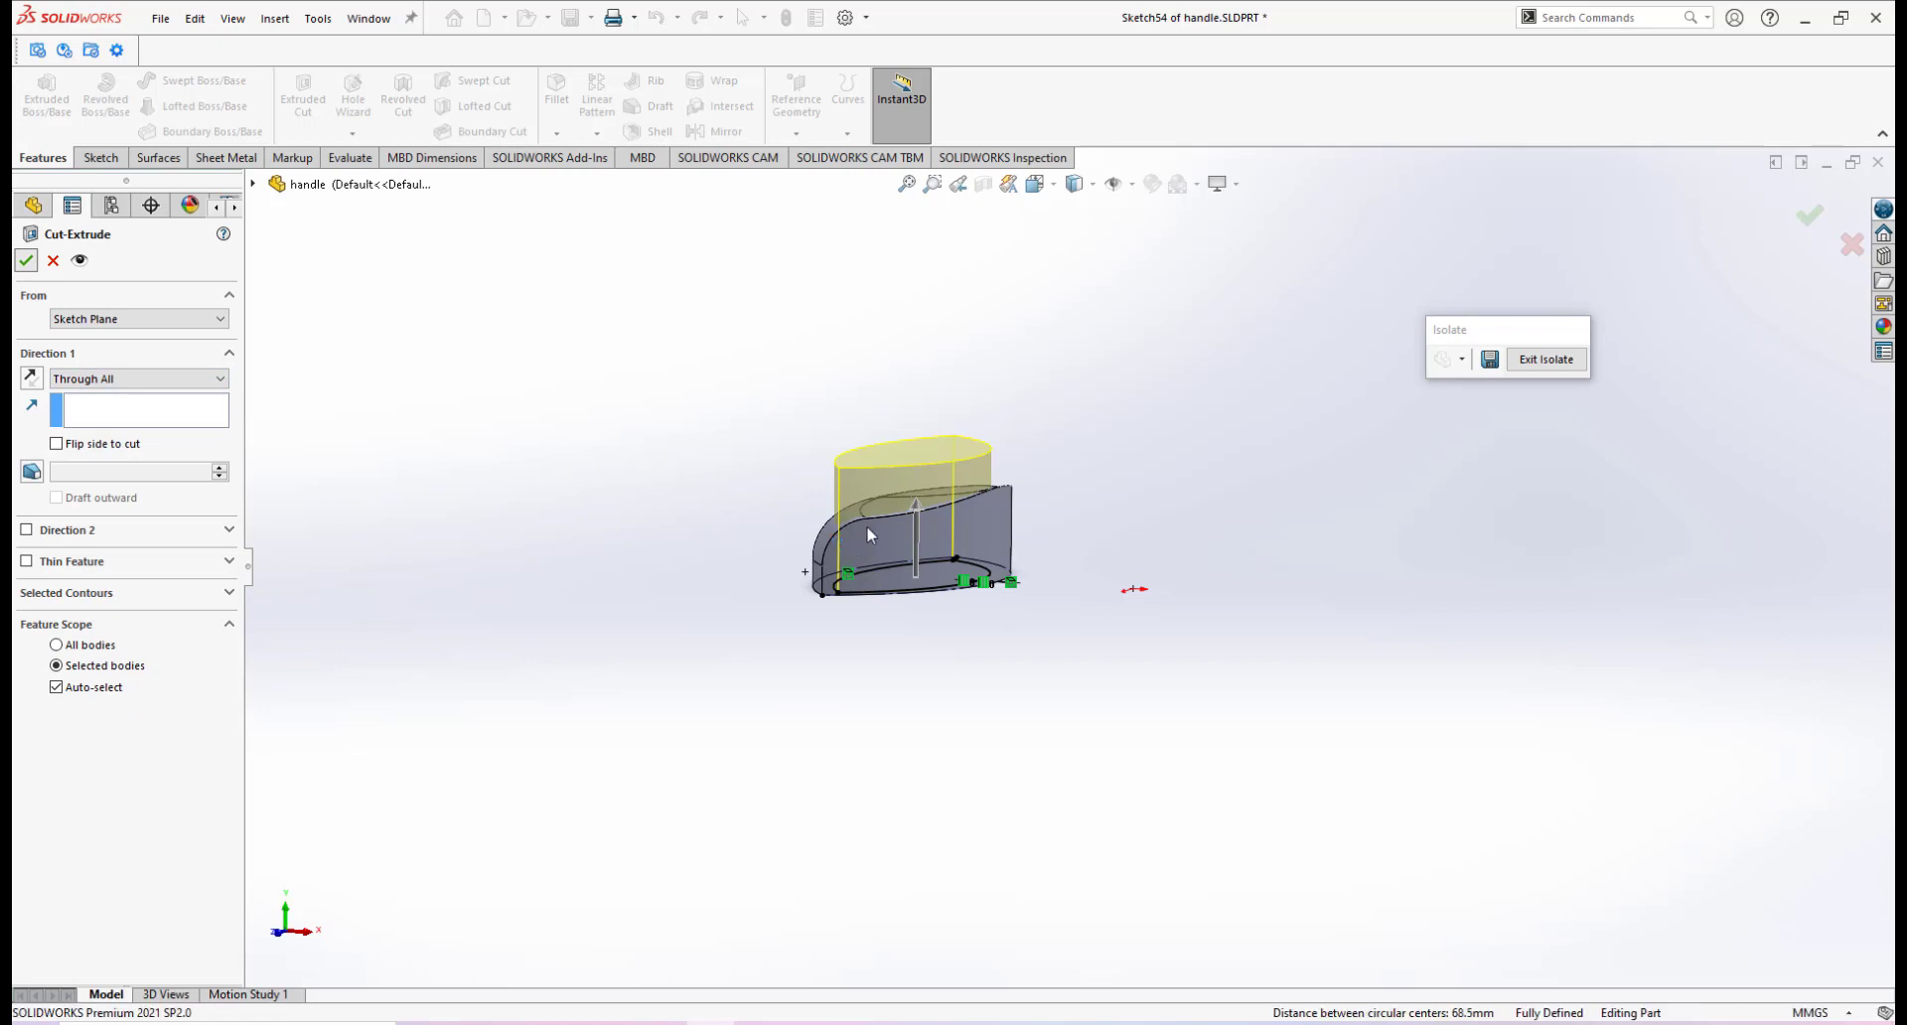
pyautogui.moveTo(903, 501); pyautogui.dragTo(715, 397, button='middle')
pyautogui.scroll(-2, 950, 456)
pyautogui.click(578, 328)
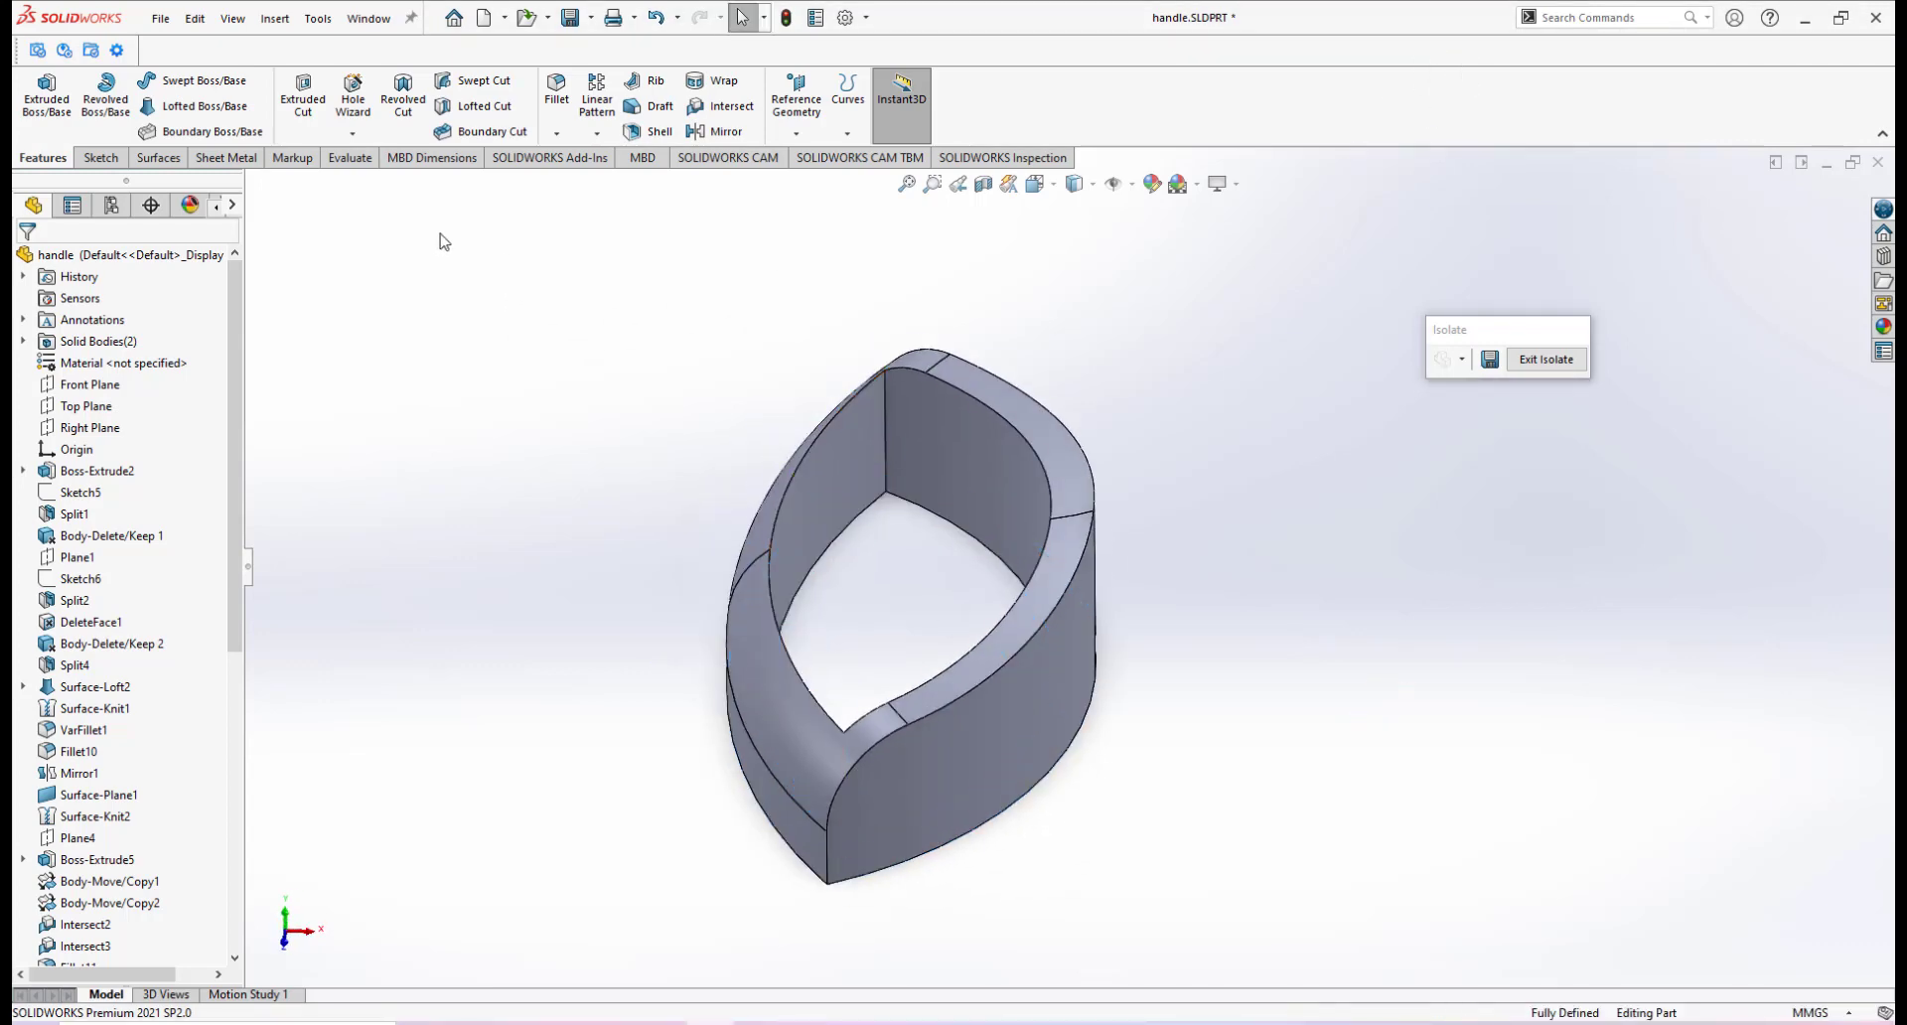
# Fillet the two pointed vertical inner corner edges of the handle opening with a 5 mm radius
pyautogui.click(557, 100)
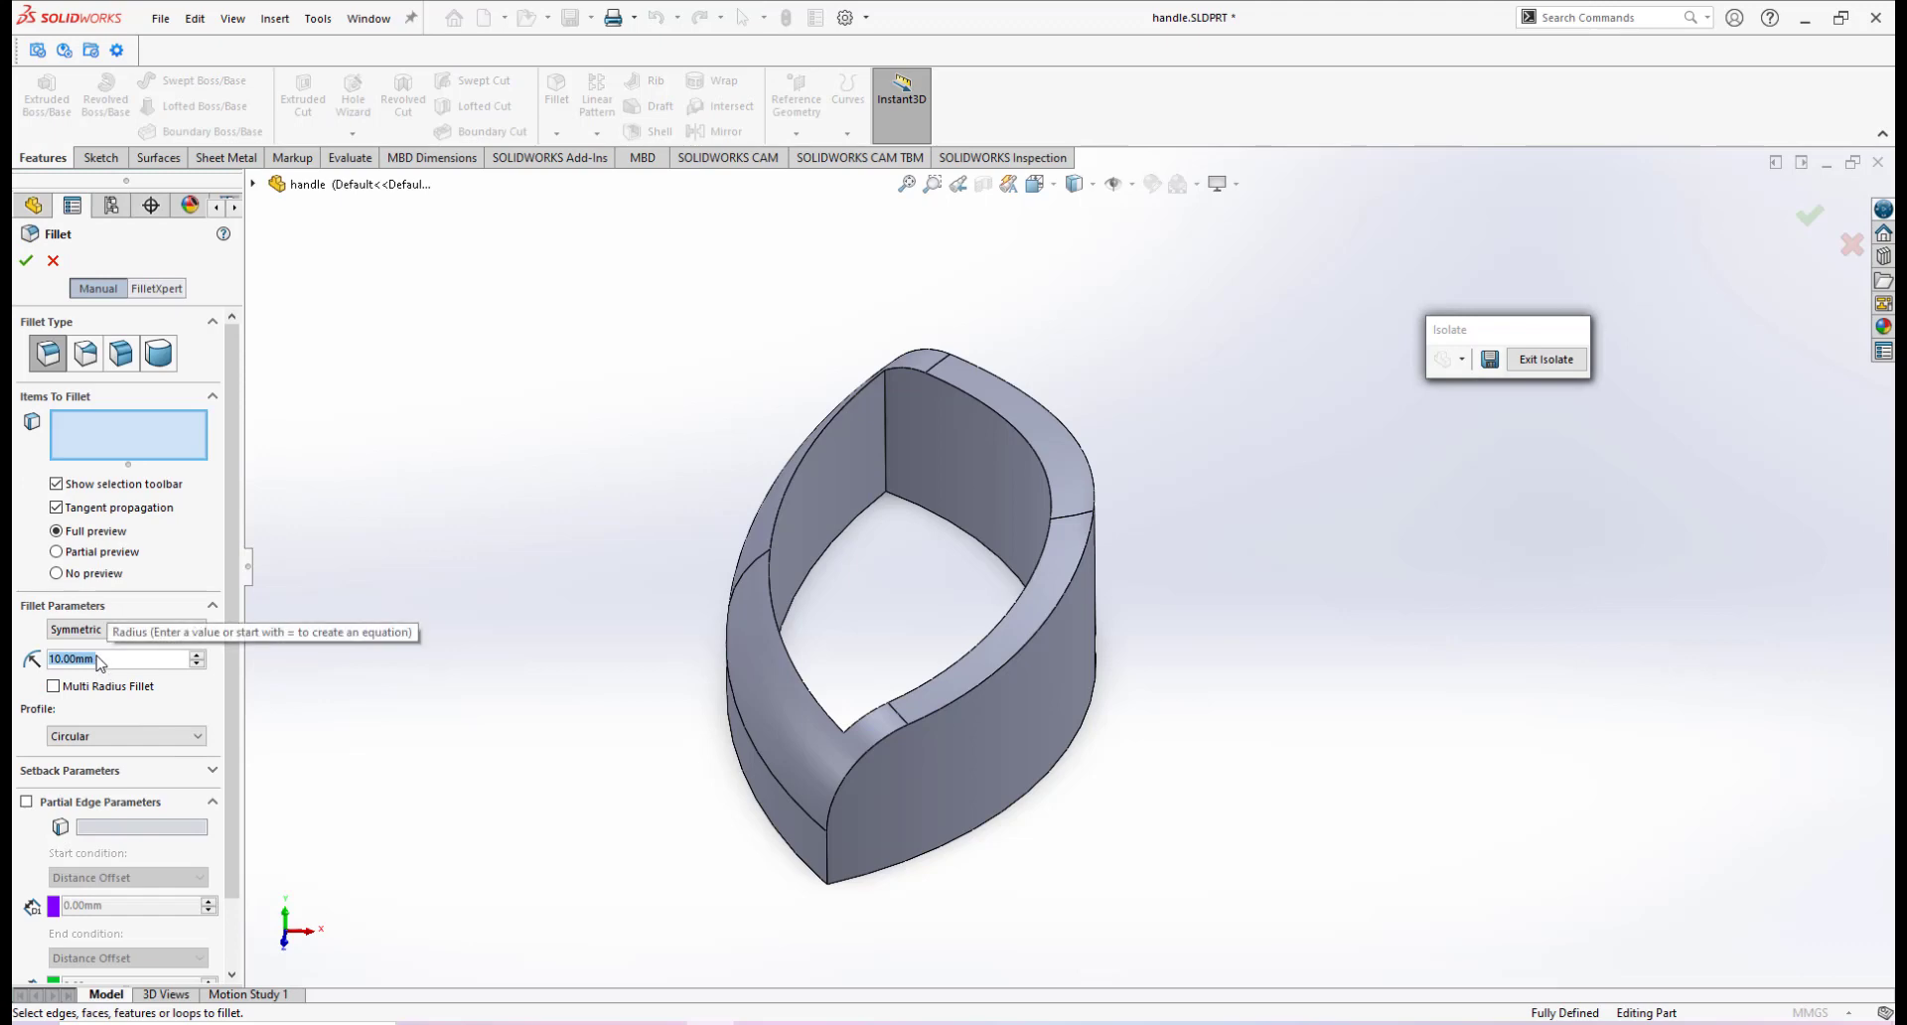
pyautogui.write('5')
pyautogui.press('Return')
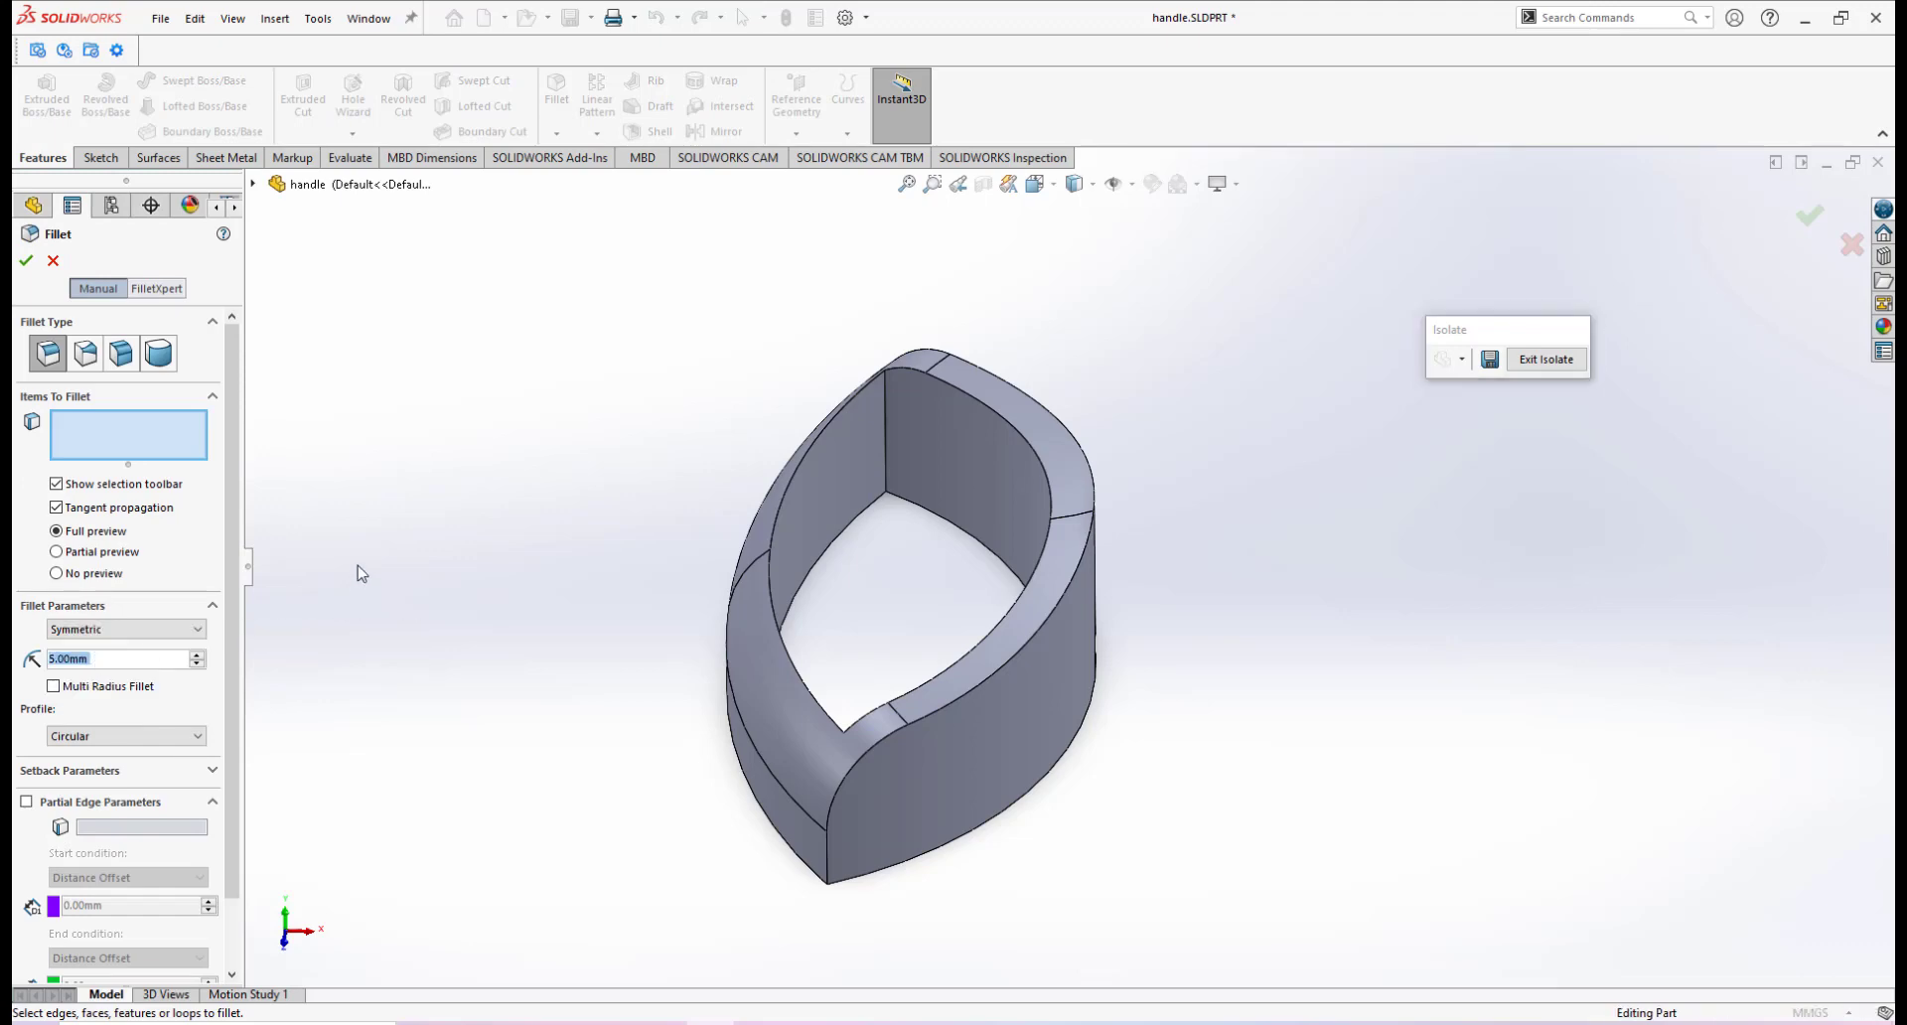
pyautogui.click(886, 407)
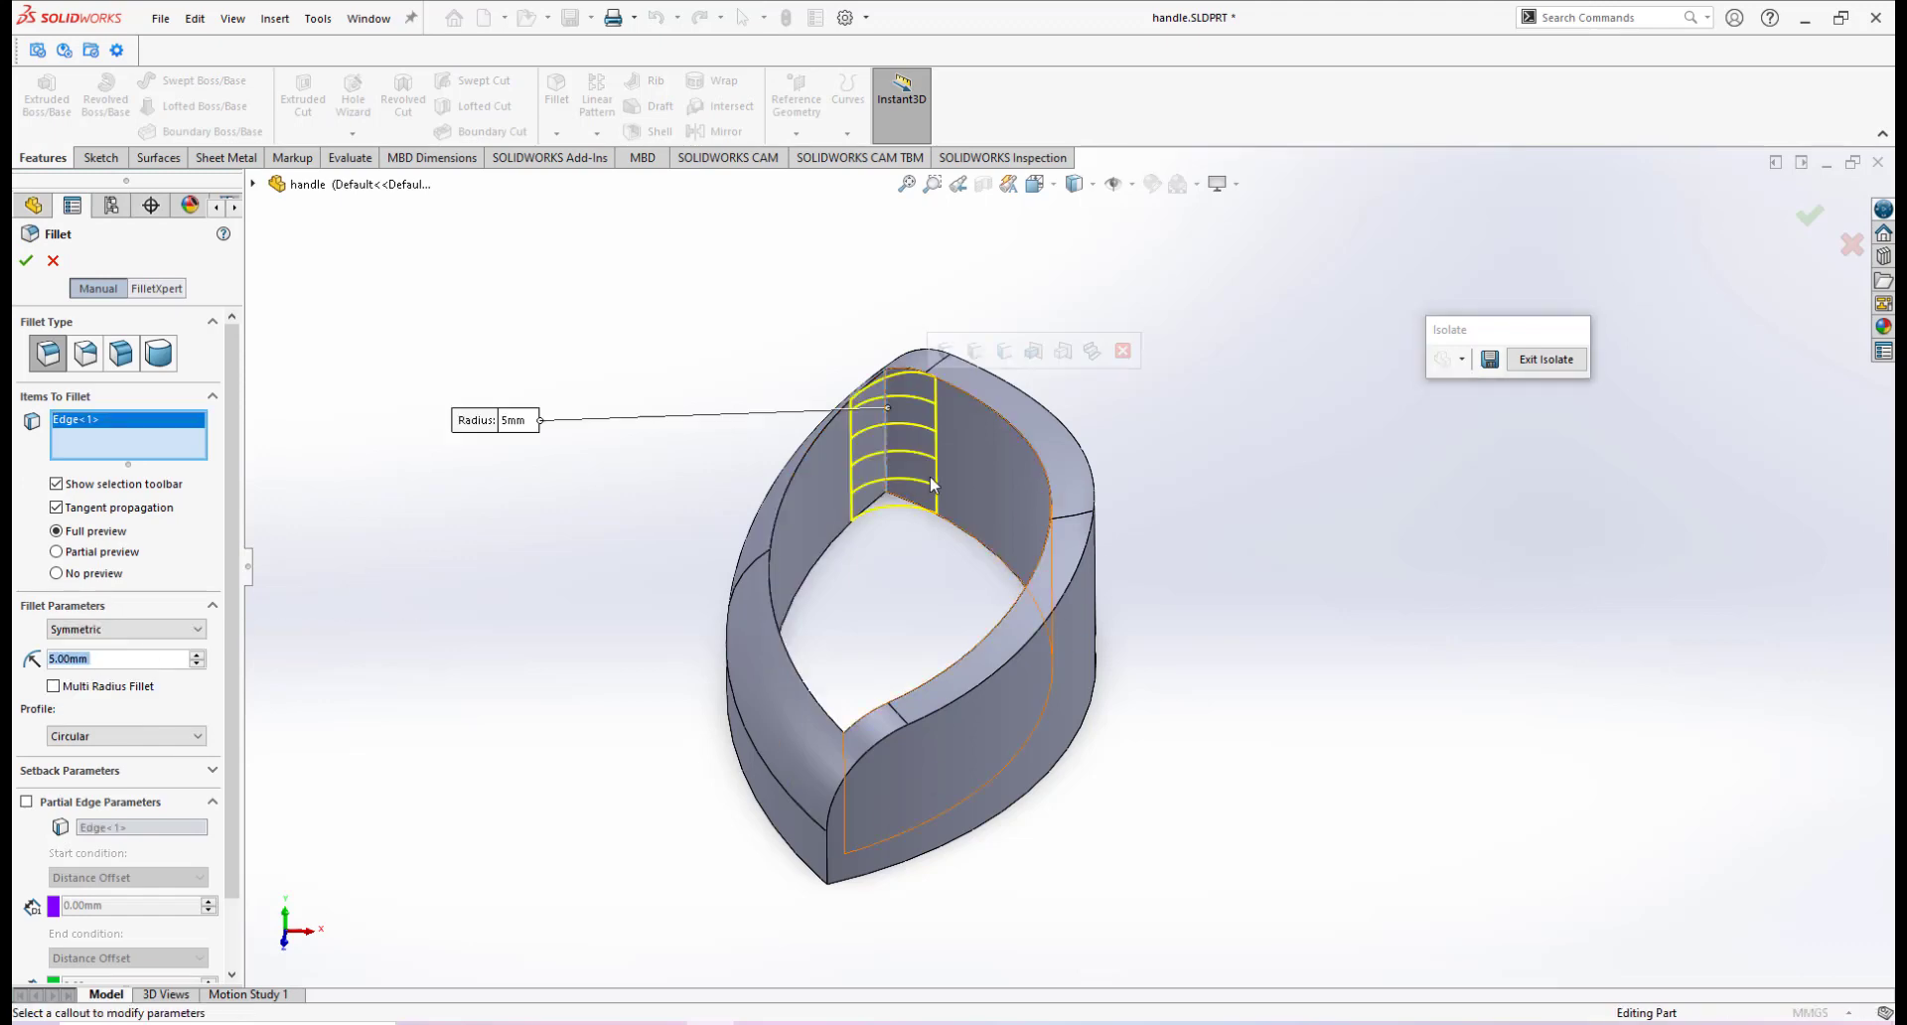
pyautogui.moveTo(931, 484); pyautogui.dragTo(1248, 802, button='middle')
pyautogui.click(1131, 767)
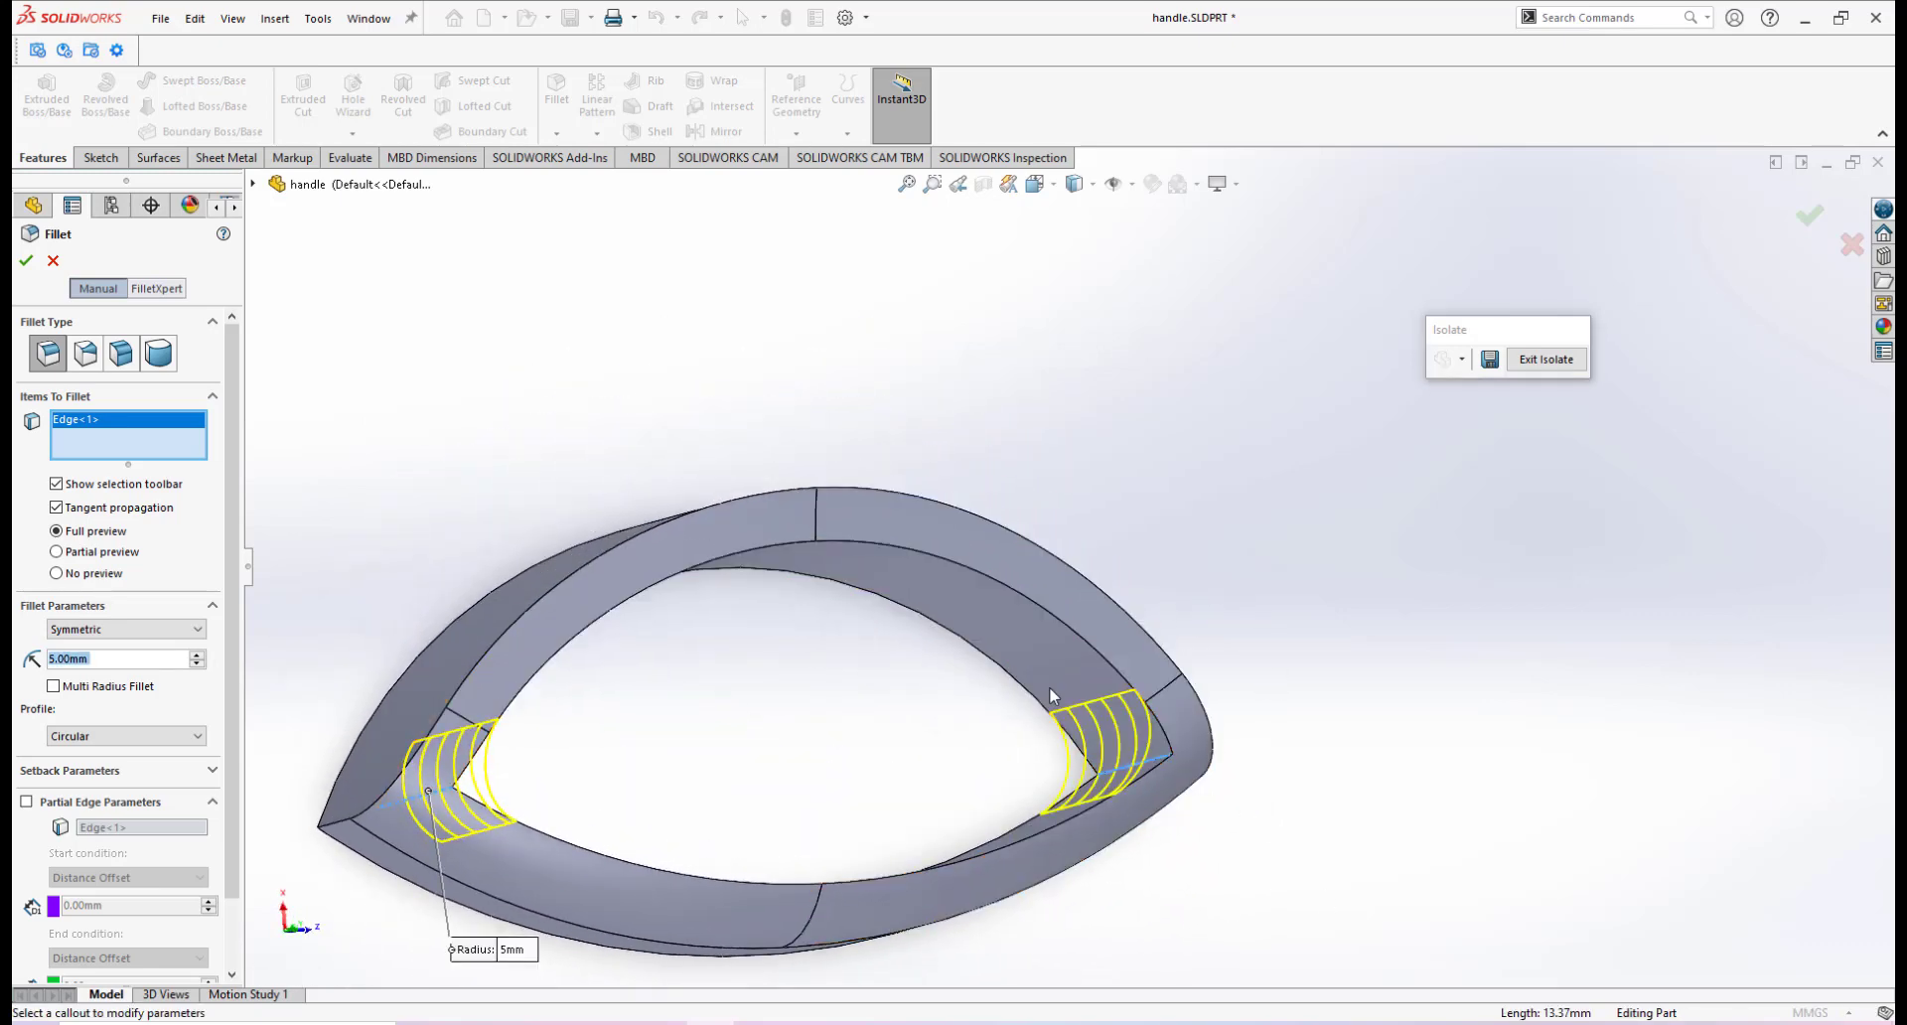
pyautogui.moveTo(1025, 646); pyautogui.dragTo(844, 556, button='middle')
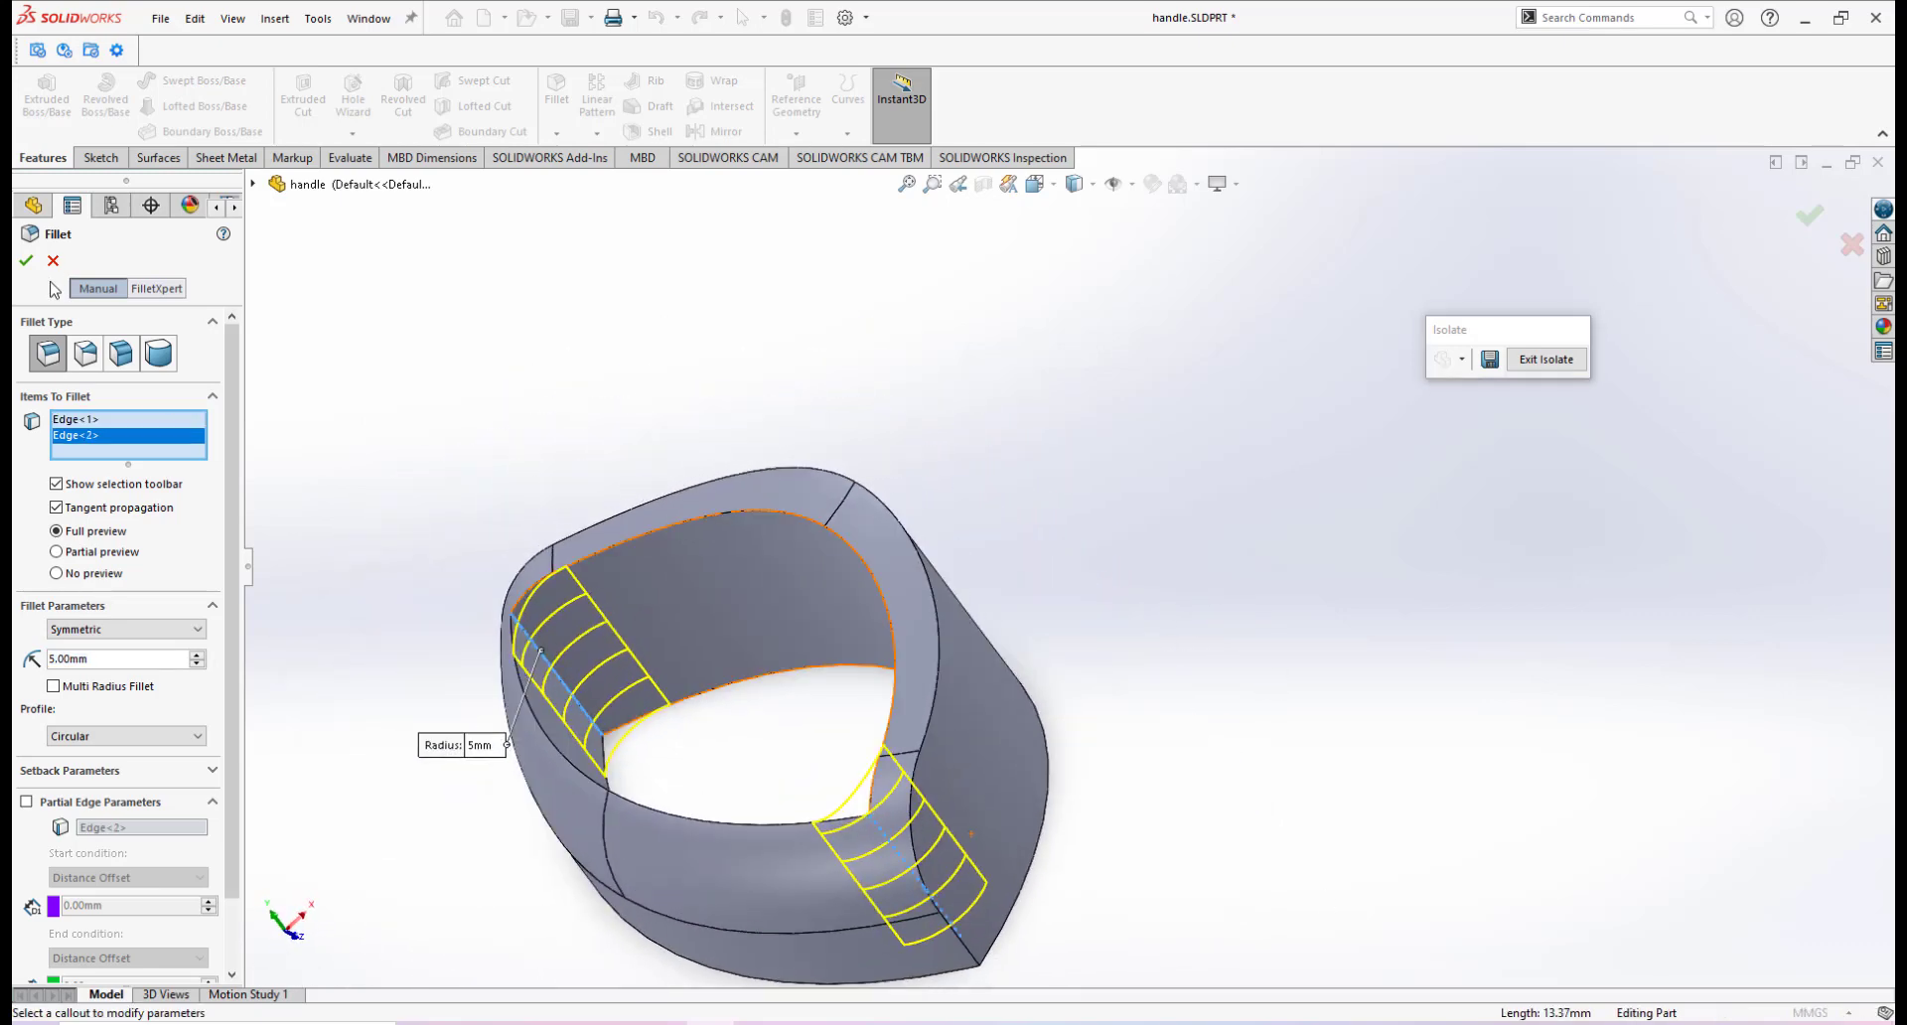
pyautogui.click(26, 261)
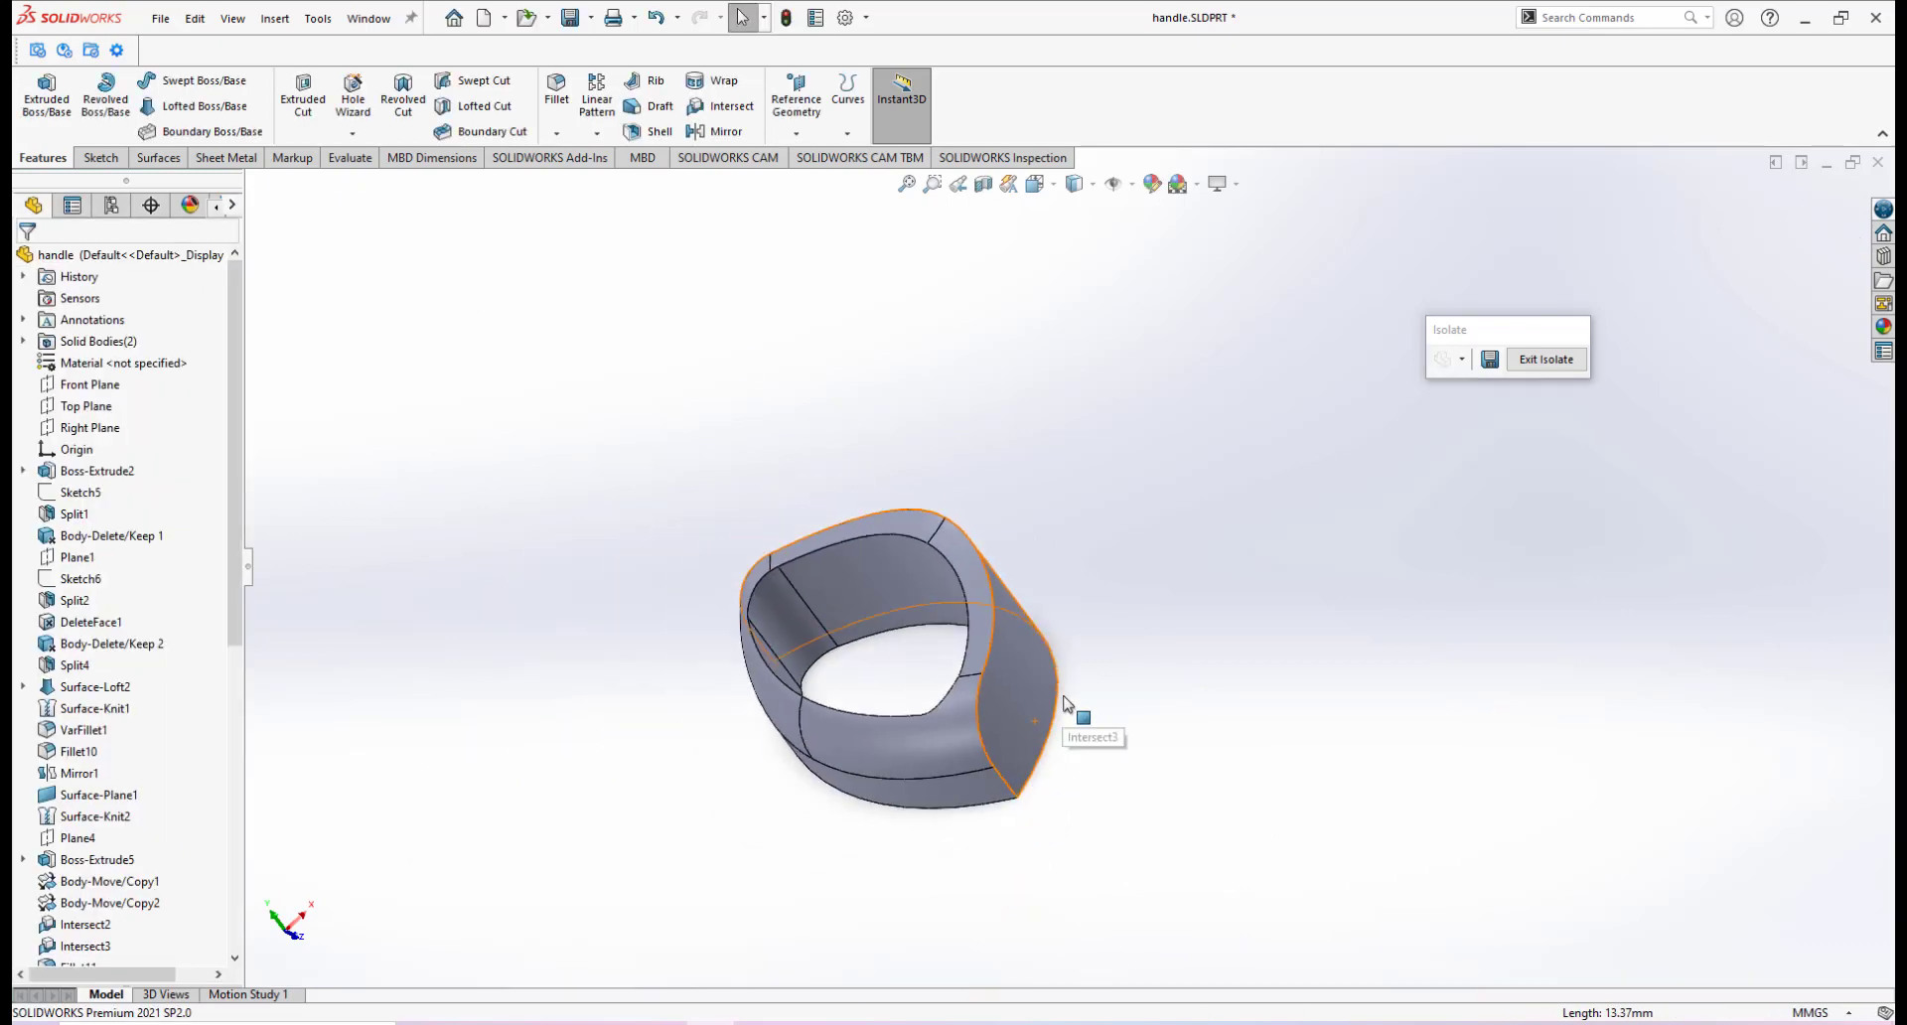
# Examine the isolated, hollowed handle from several angles, including the isometric view
pyautogui.press('space')
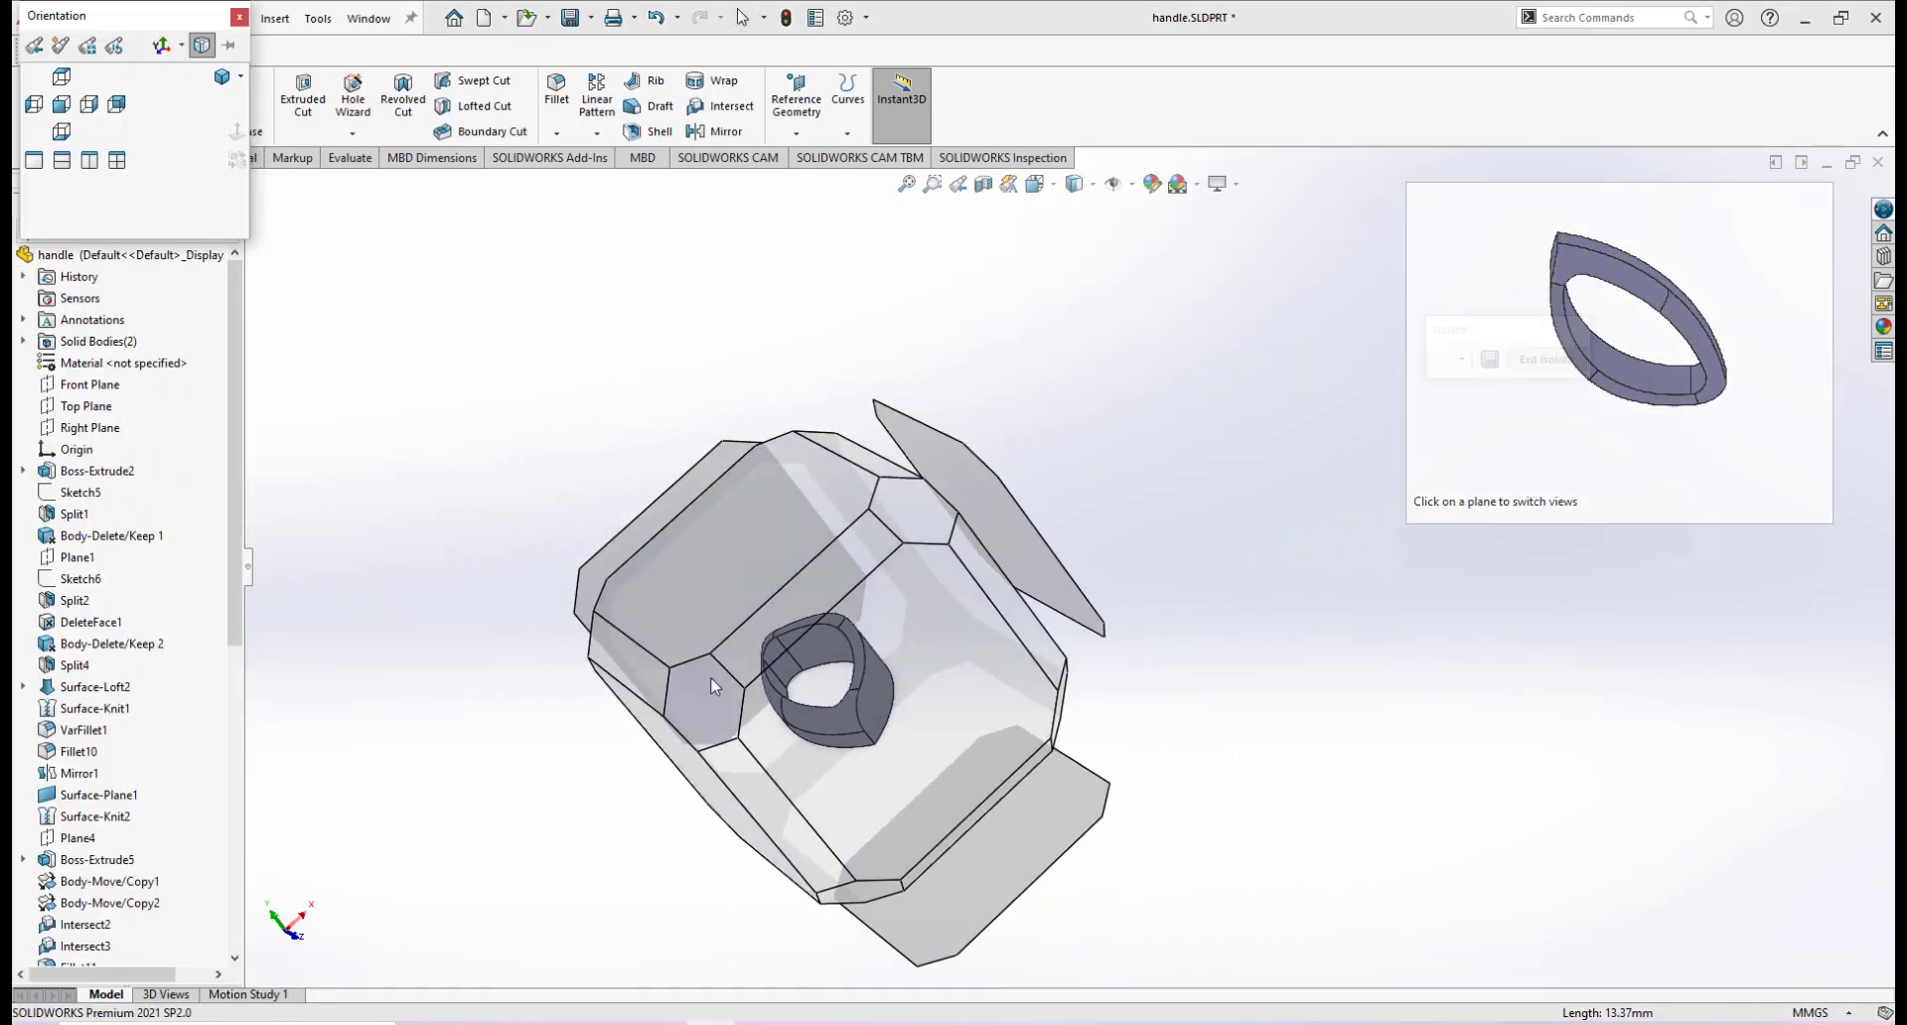
pyautogui.click(711, 680)
pyautogui.press('space')
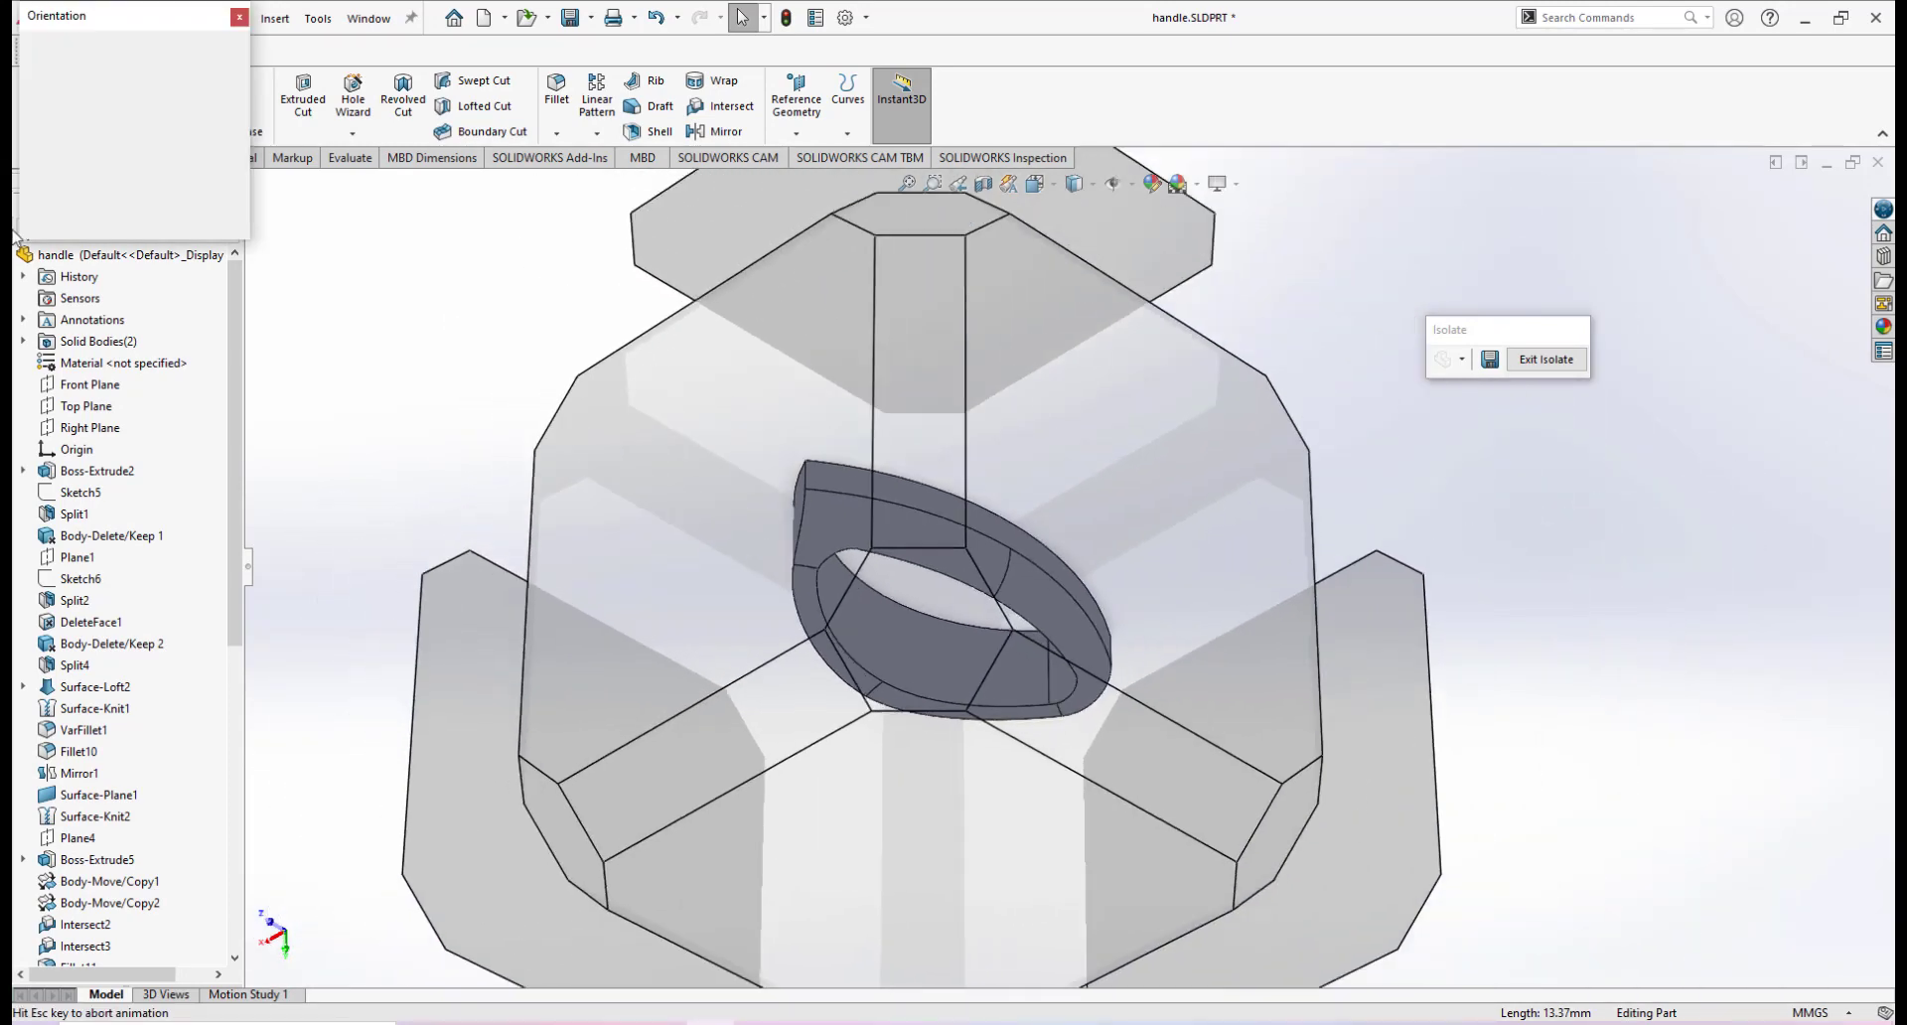
pyautogui.click(238, 17)
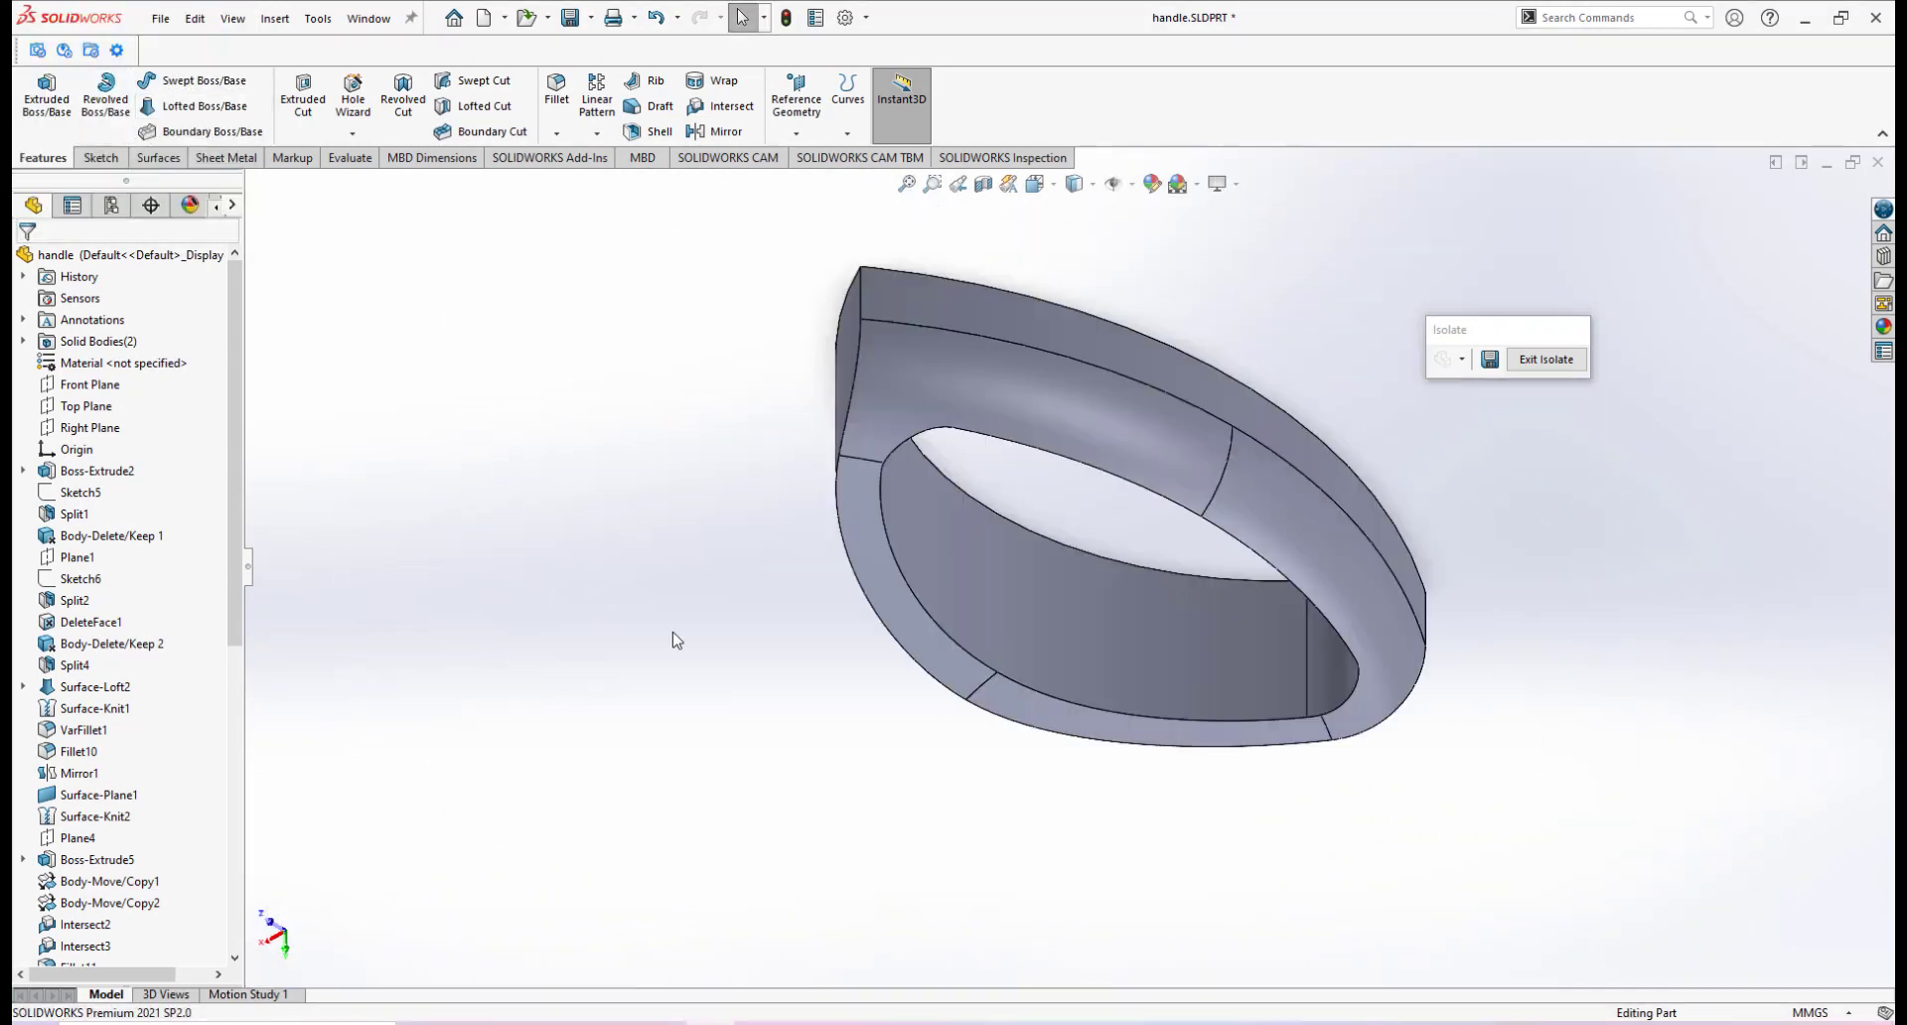
pyautogui.press('space')
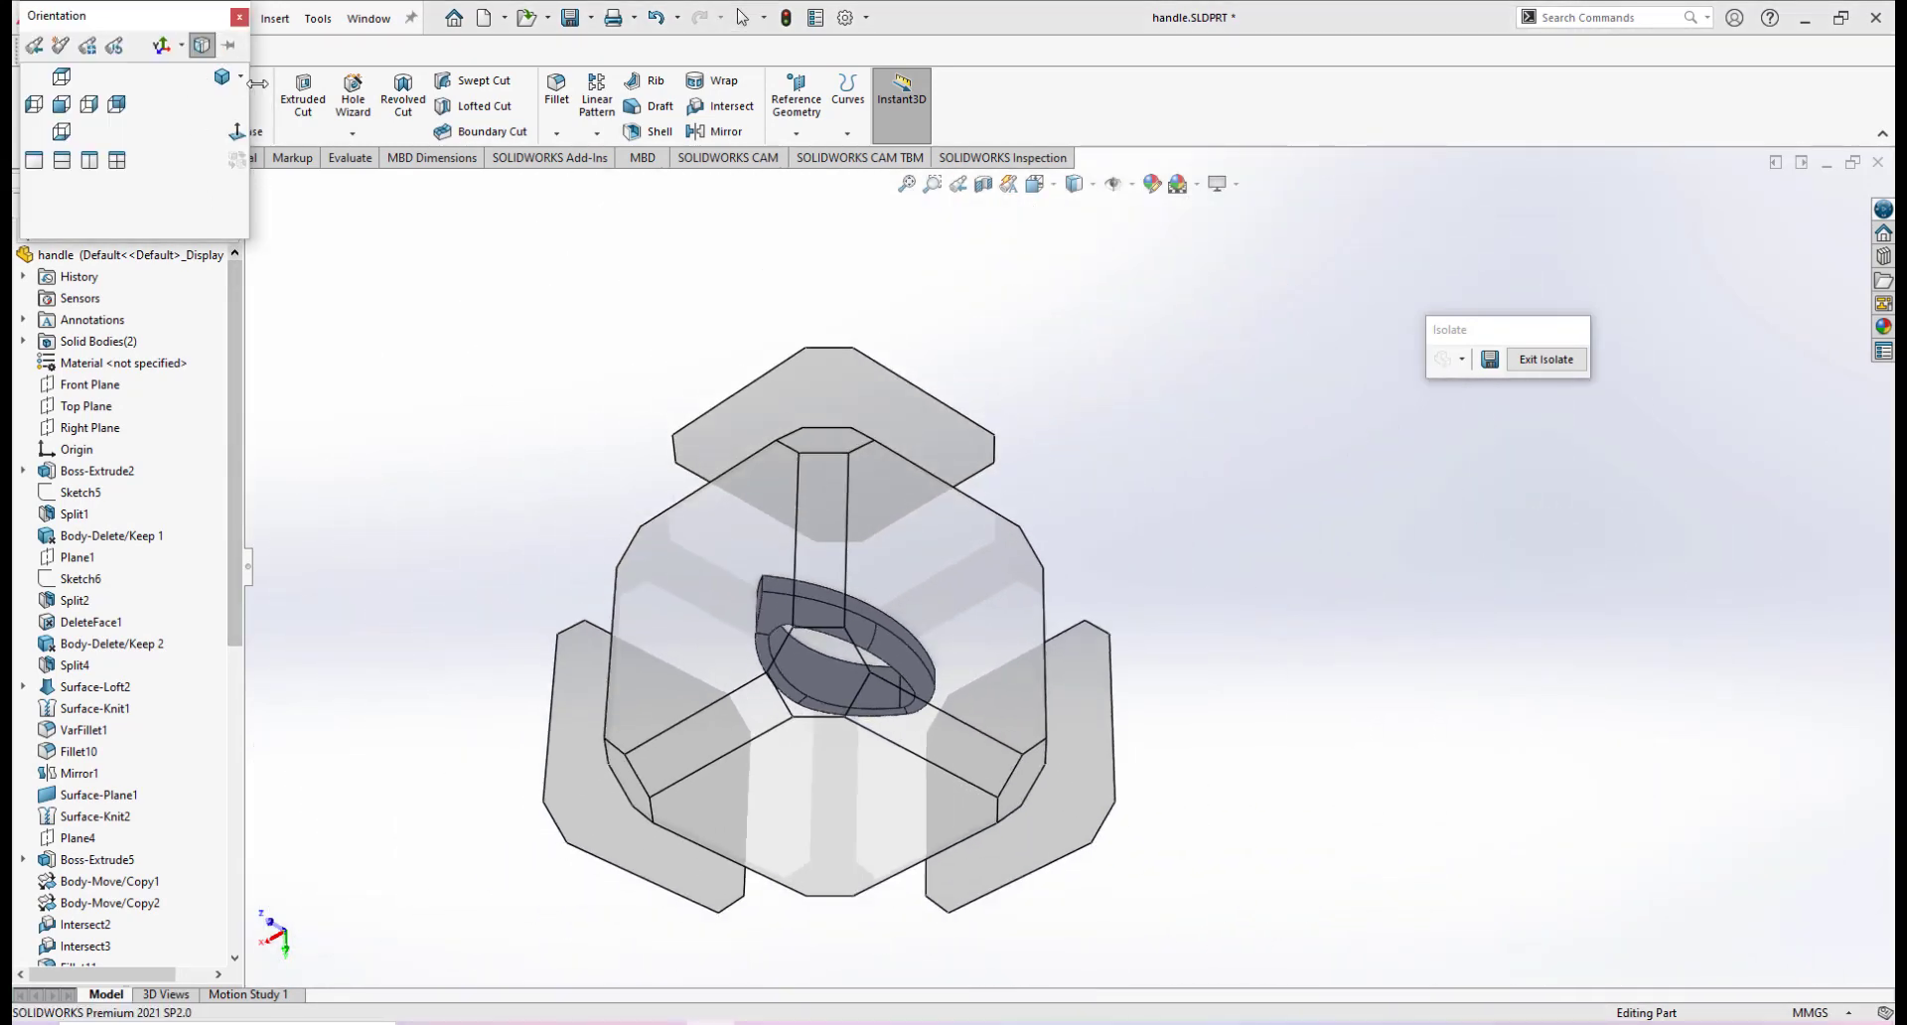
pyautogui.click(233, 84)
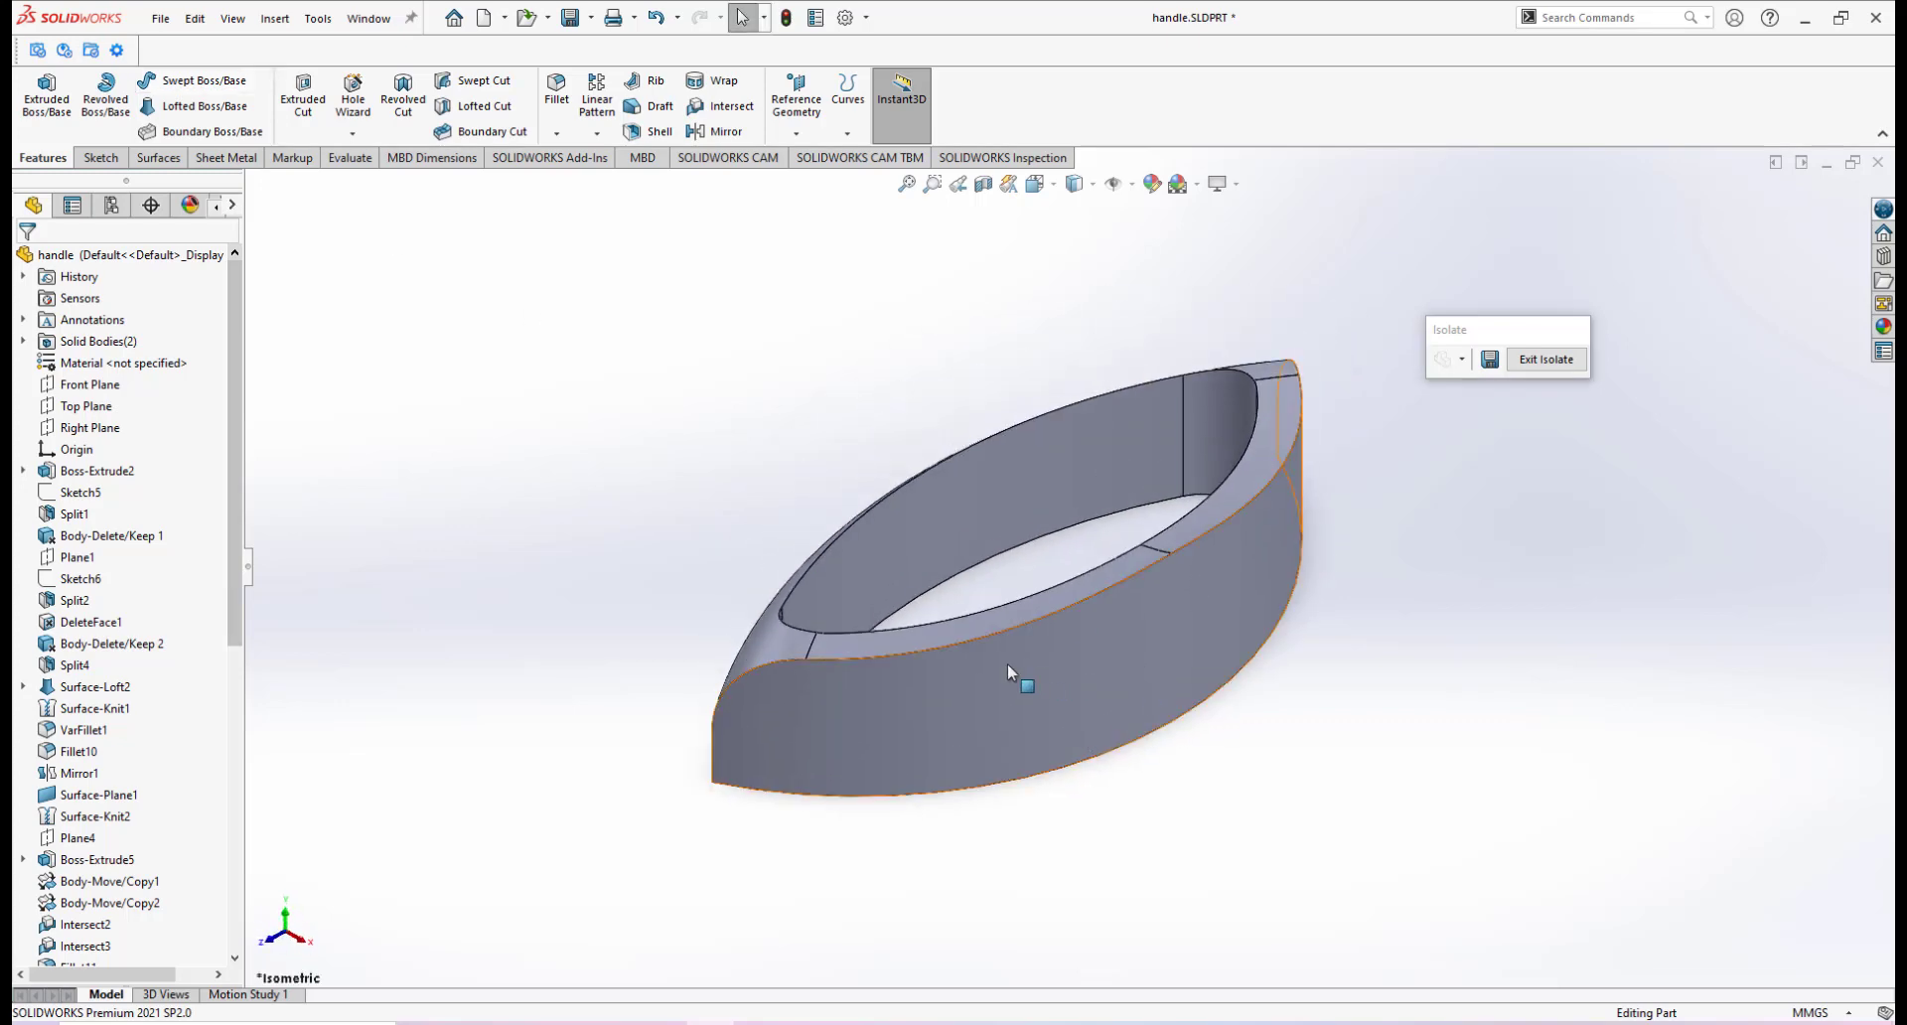
pyautogui.moveTo(1083, 709)
pyautogui.mouseDown(button='middle')
pyautogui.moveTo(1203, 652)
pyautogui.moveTo(1153, 809)
pyautogui.moveTo(1115, 694)
pyautogui.mouseUp(button='middle')
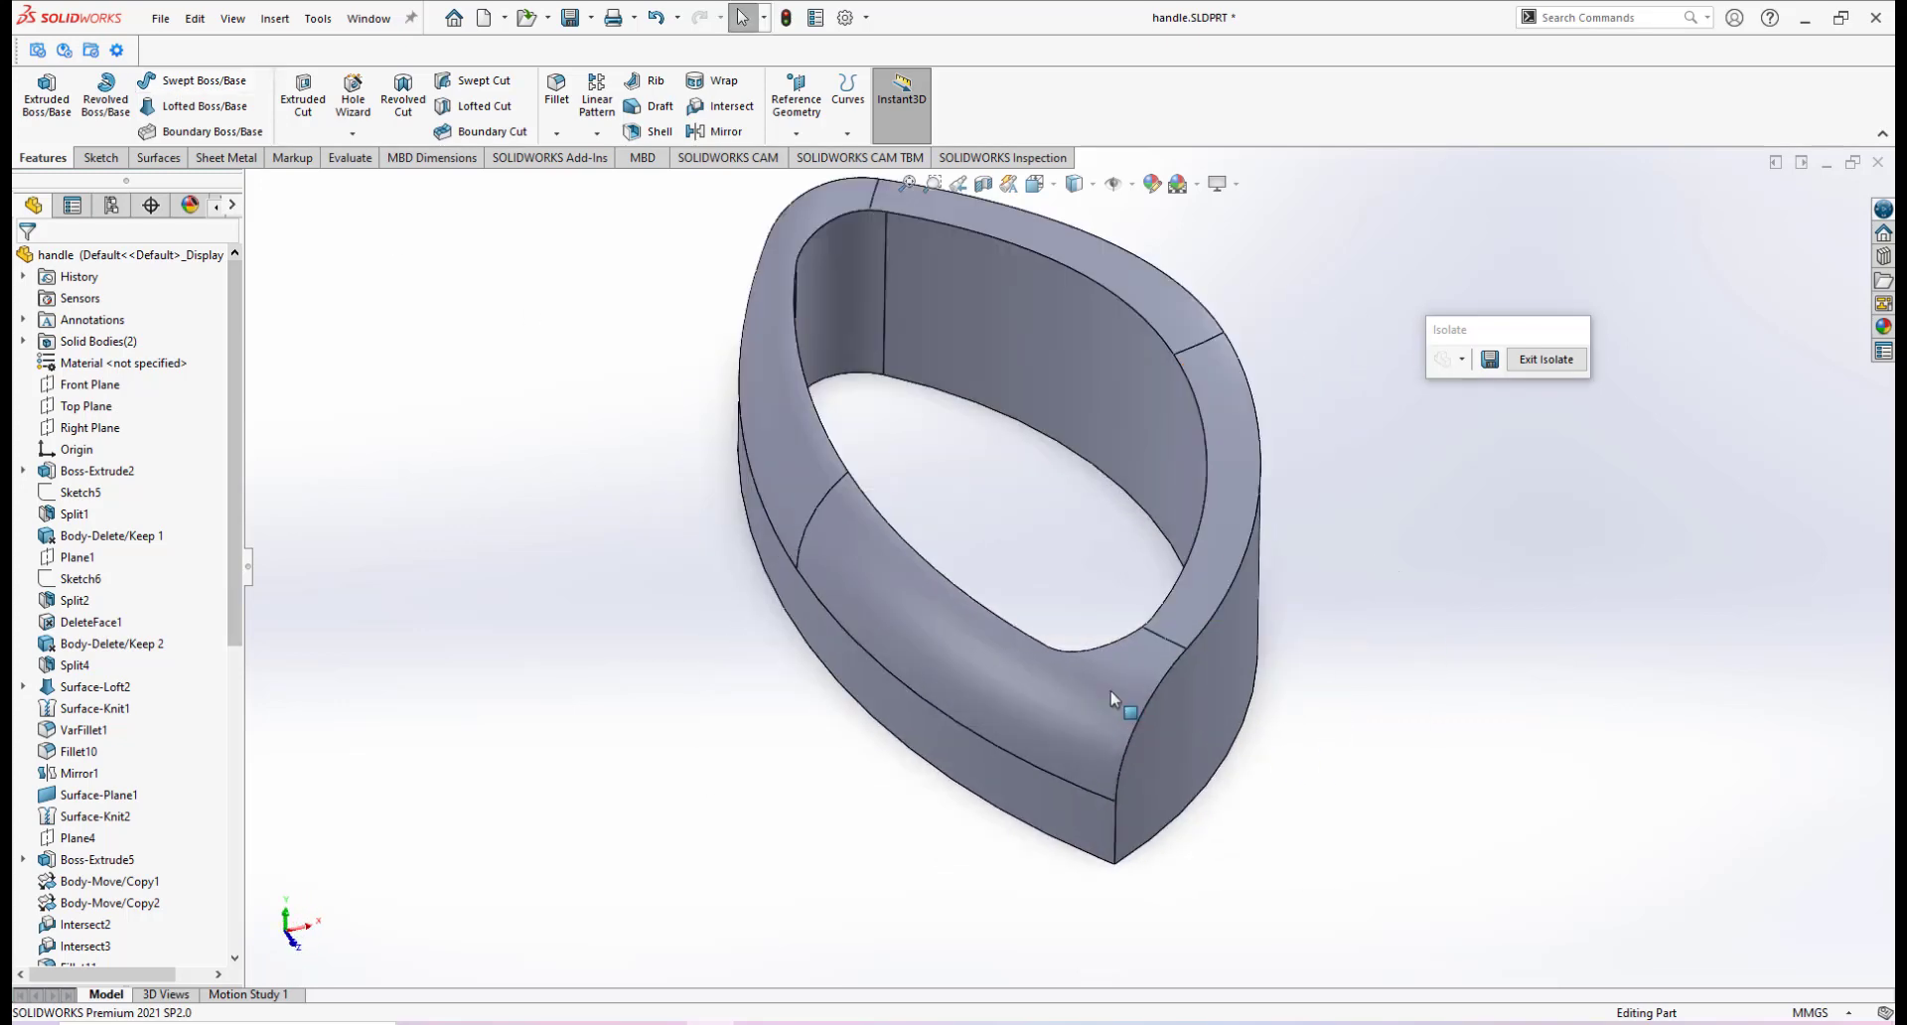
pyautogui.scroll(-2, 1199, 531)
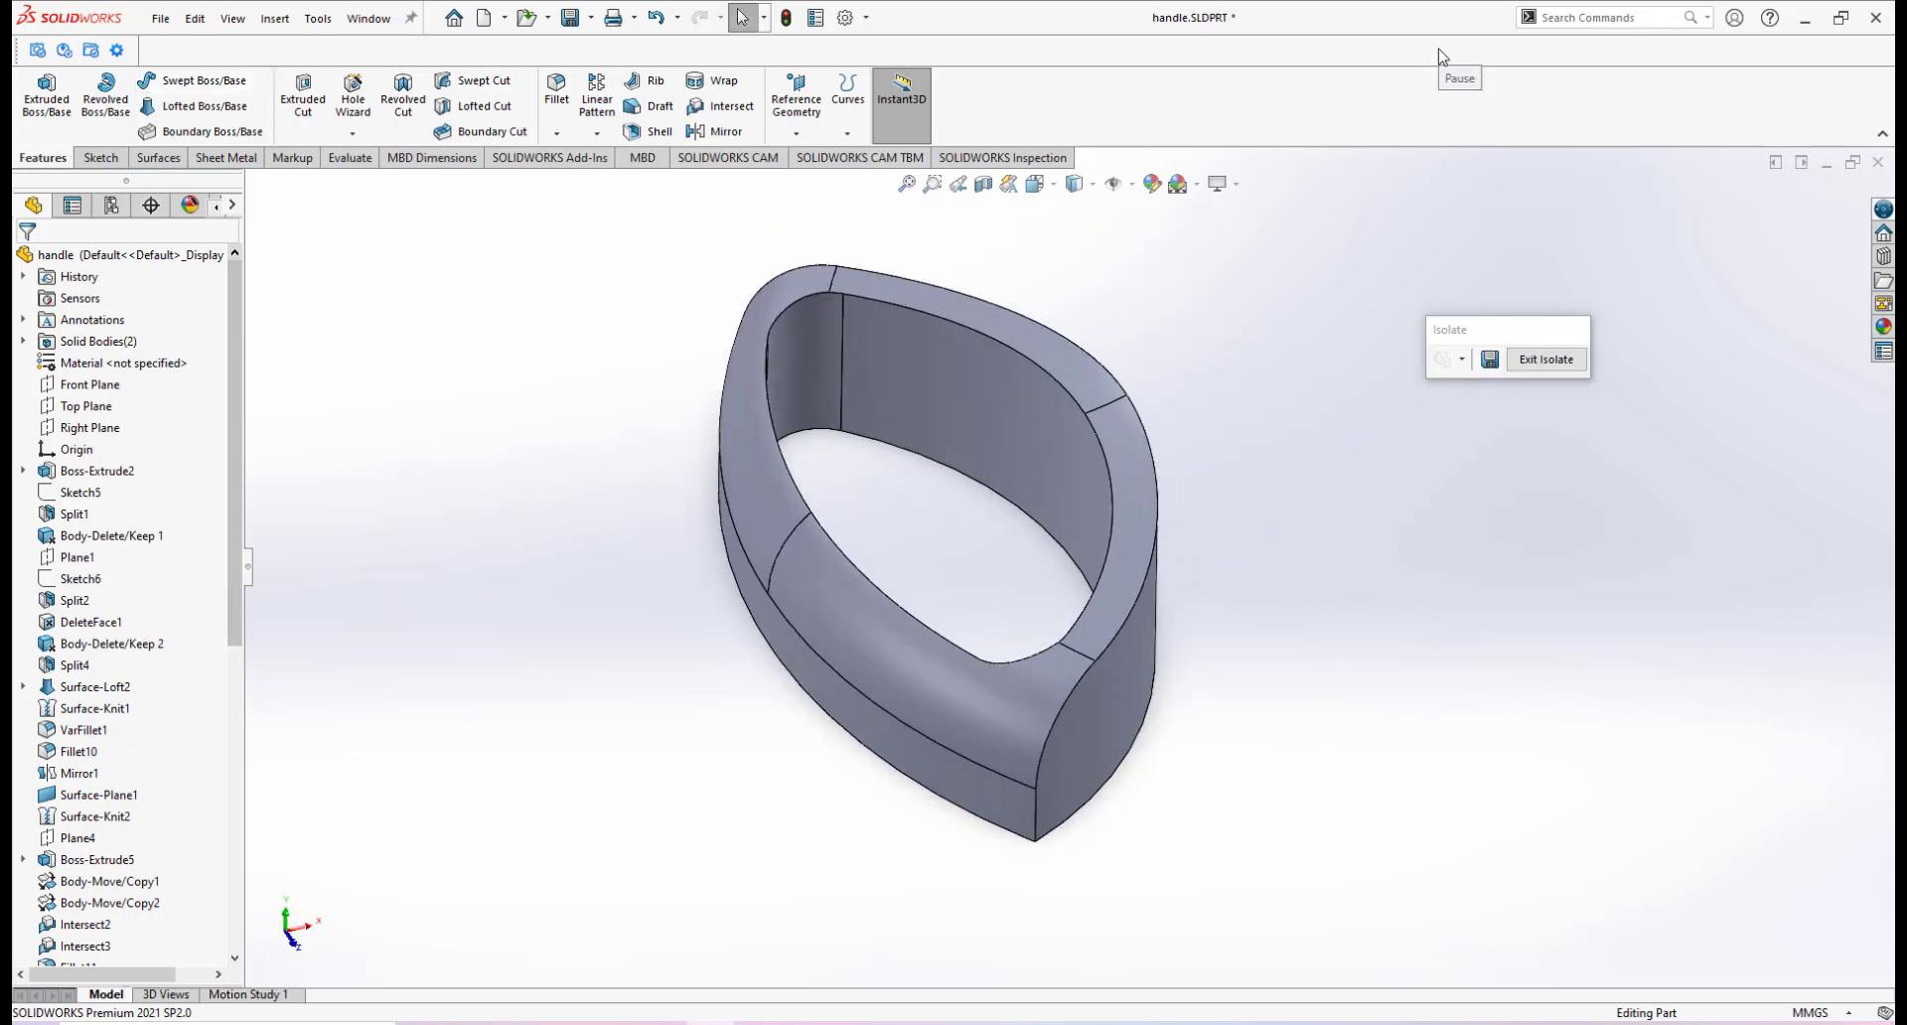
pyautogui.scroll(-1, 1040, 483)
pyautogui.scroll(1, 1039, 483)
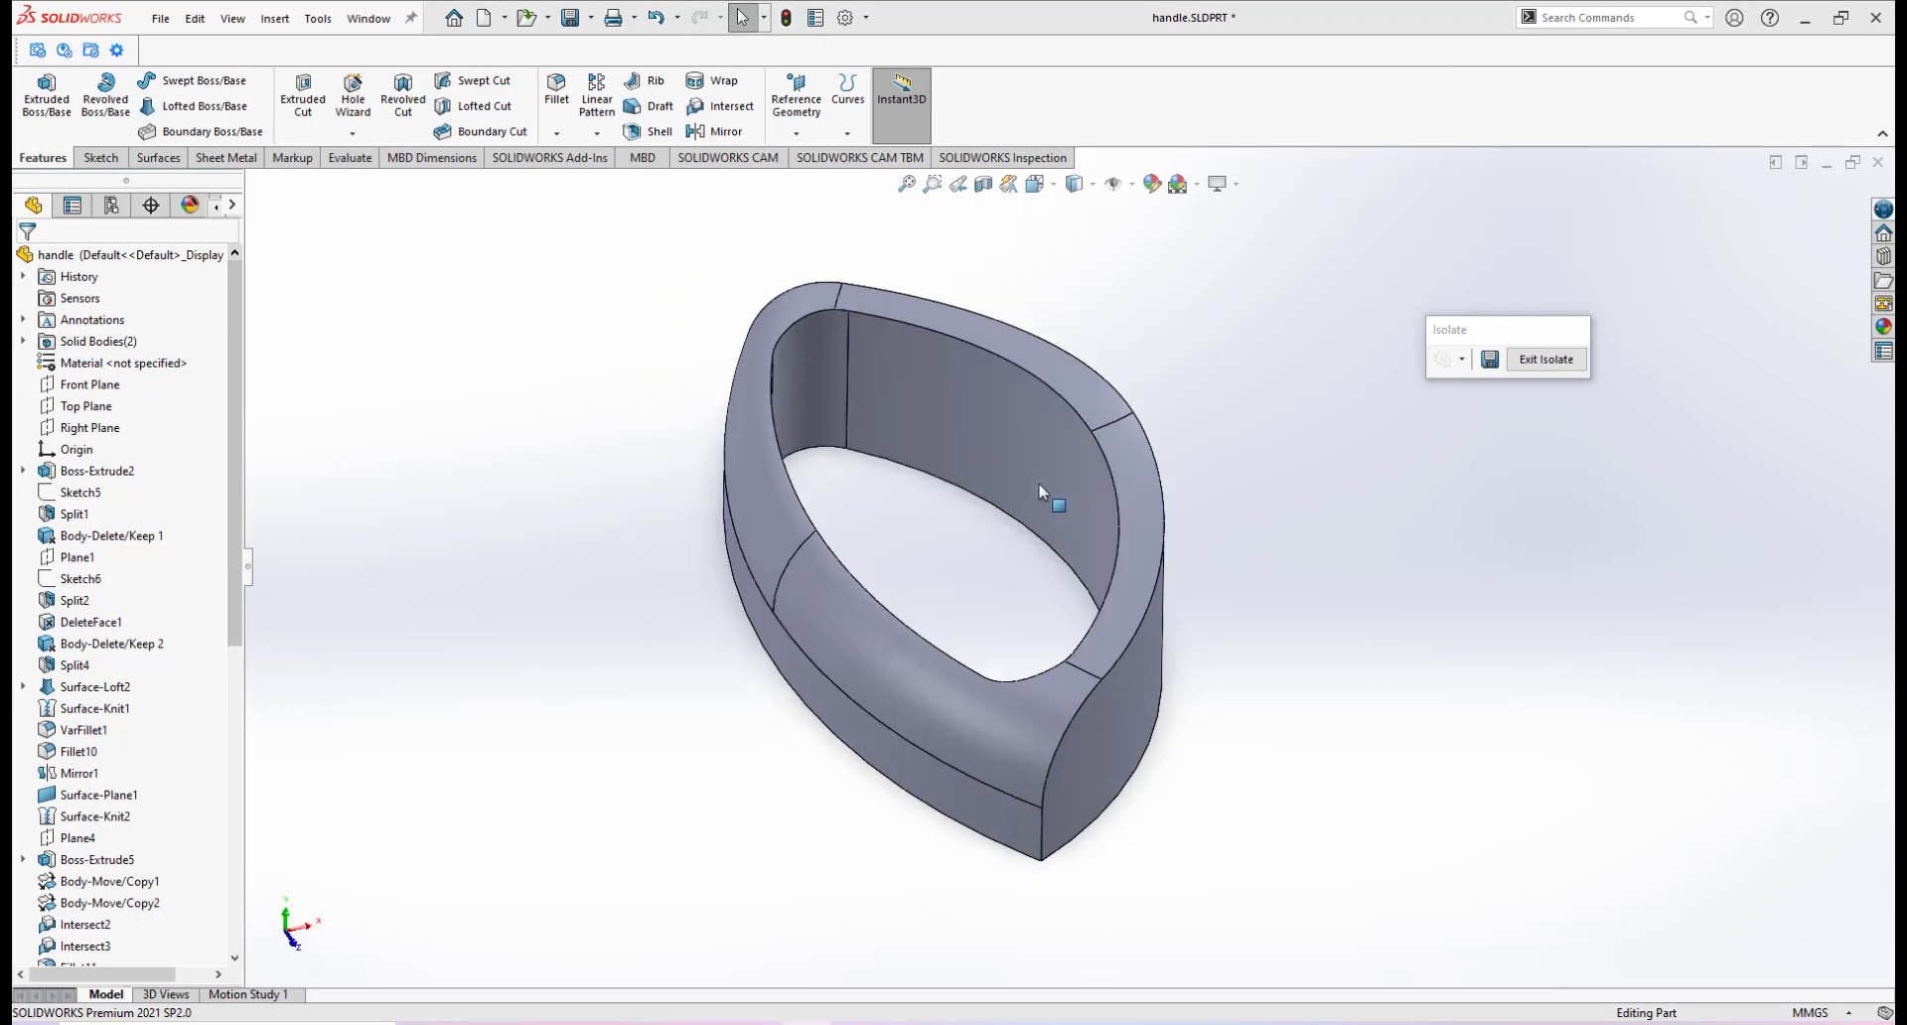
pyautogui.scroll(-1, 1039, 483)
pyautogui.scroll(1, 1039, 484)
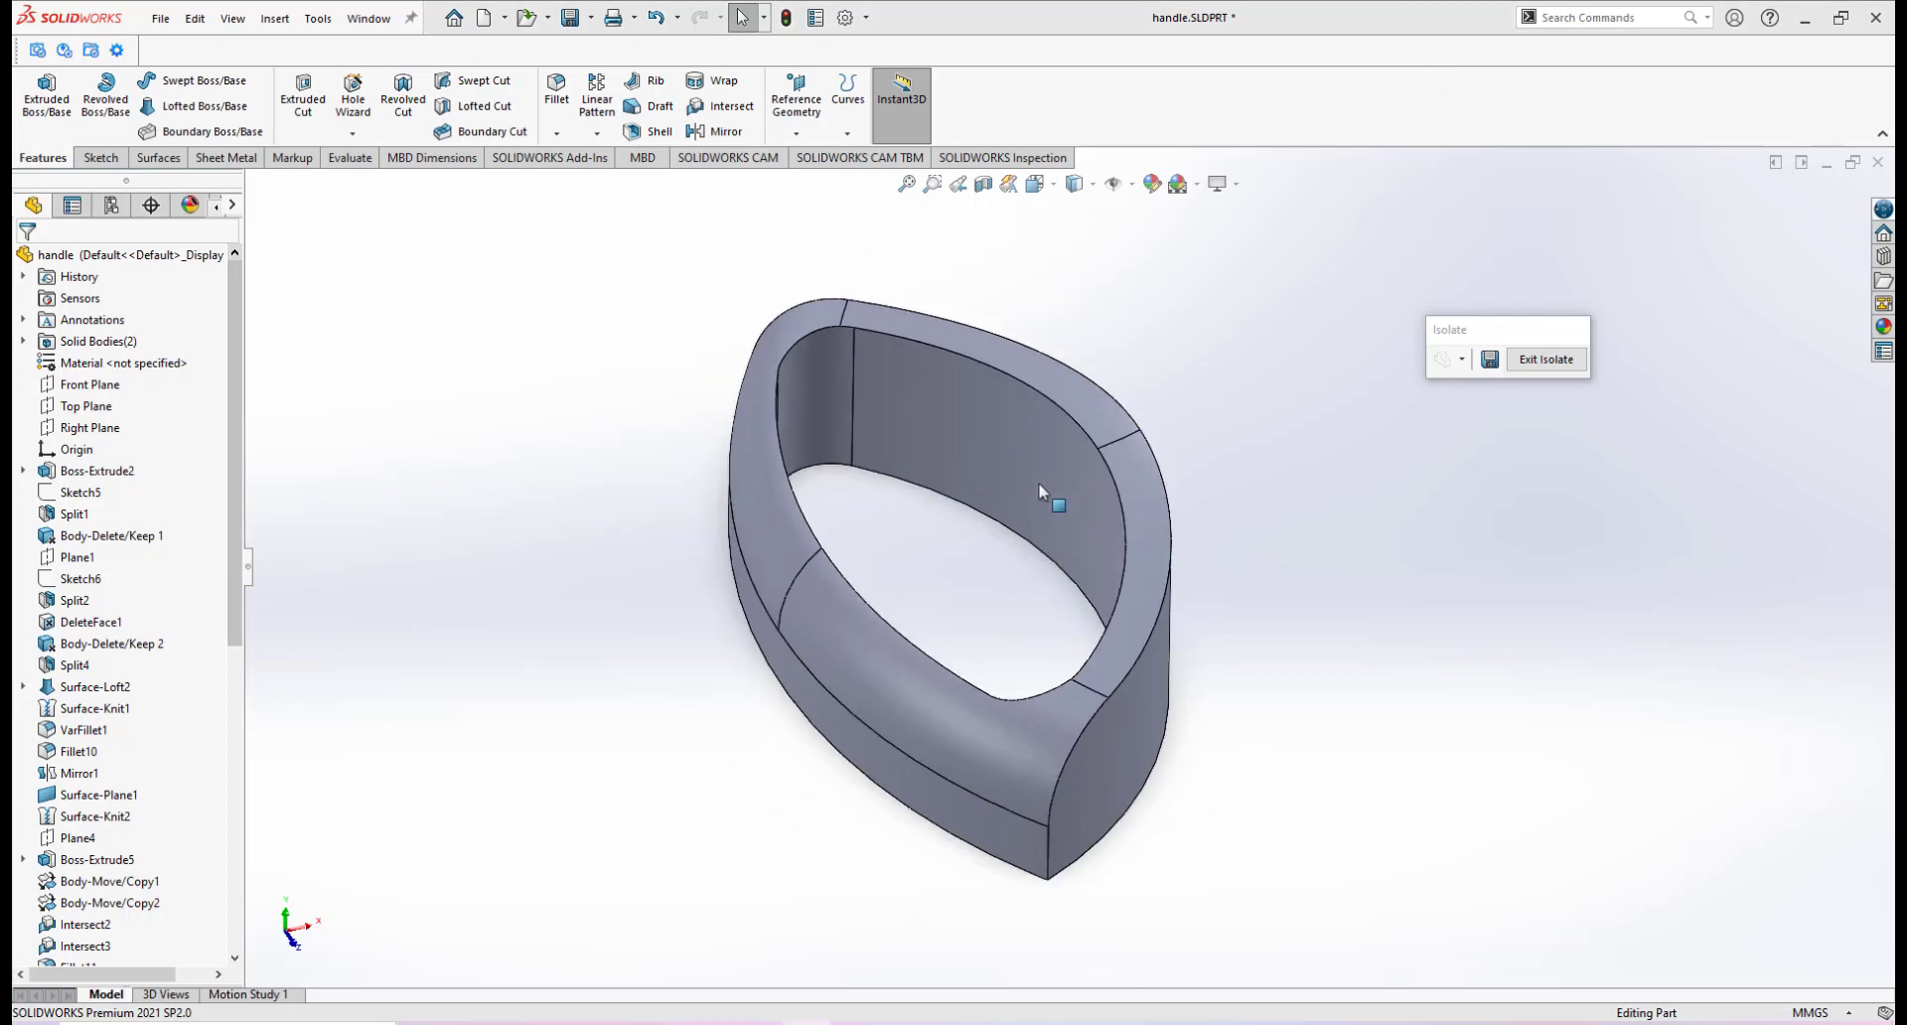
# Exit the isolated display so the handle is shown together with the rest of the chopper housing
pyautogui.click(1546, 358)
pyautogui.scroll(4, 1105, 568)
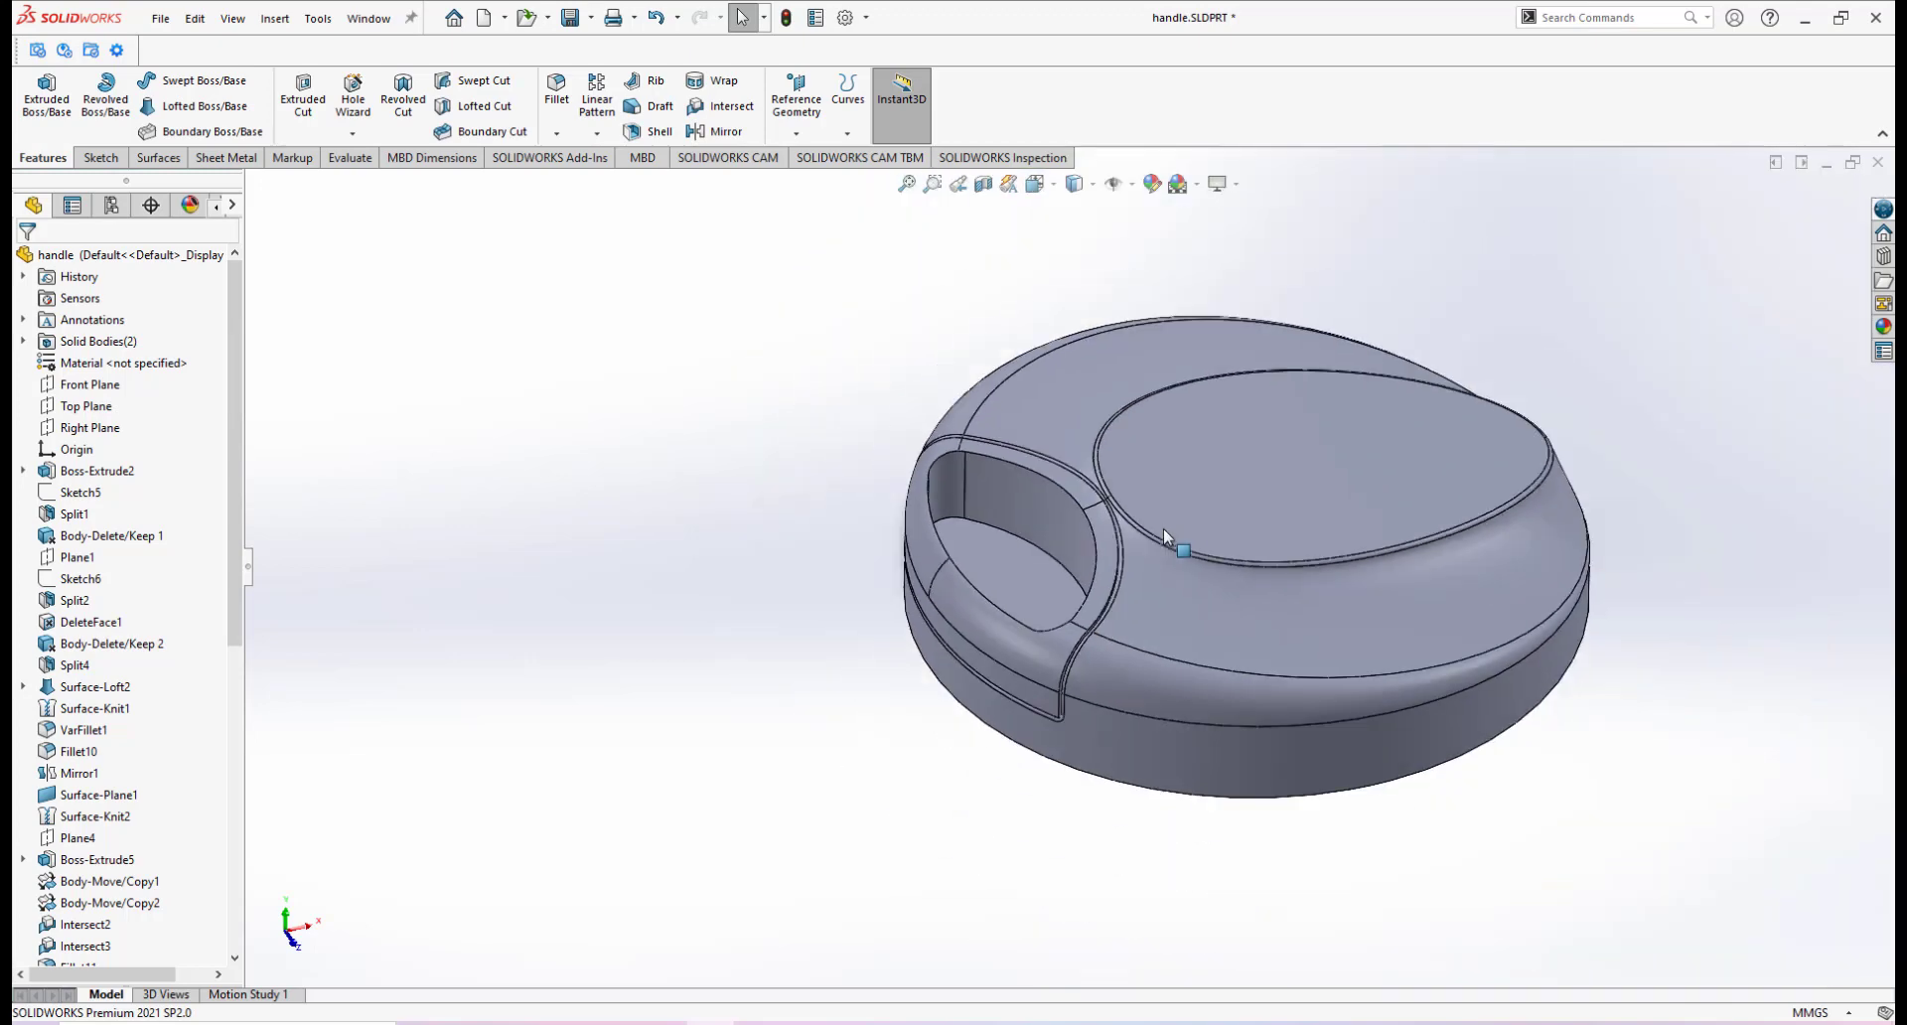
pyautogui.moveTo(1165, 530); pyautogui.dragTo(1180, 464, button='middle')
pyautogui.scroll(-1, 1136, 529)
pyautogui.scroll(-1, 1178, 468)
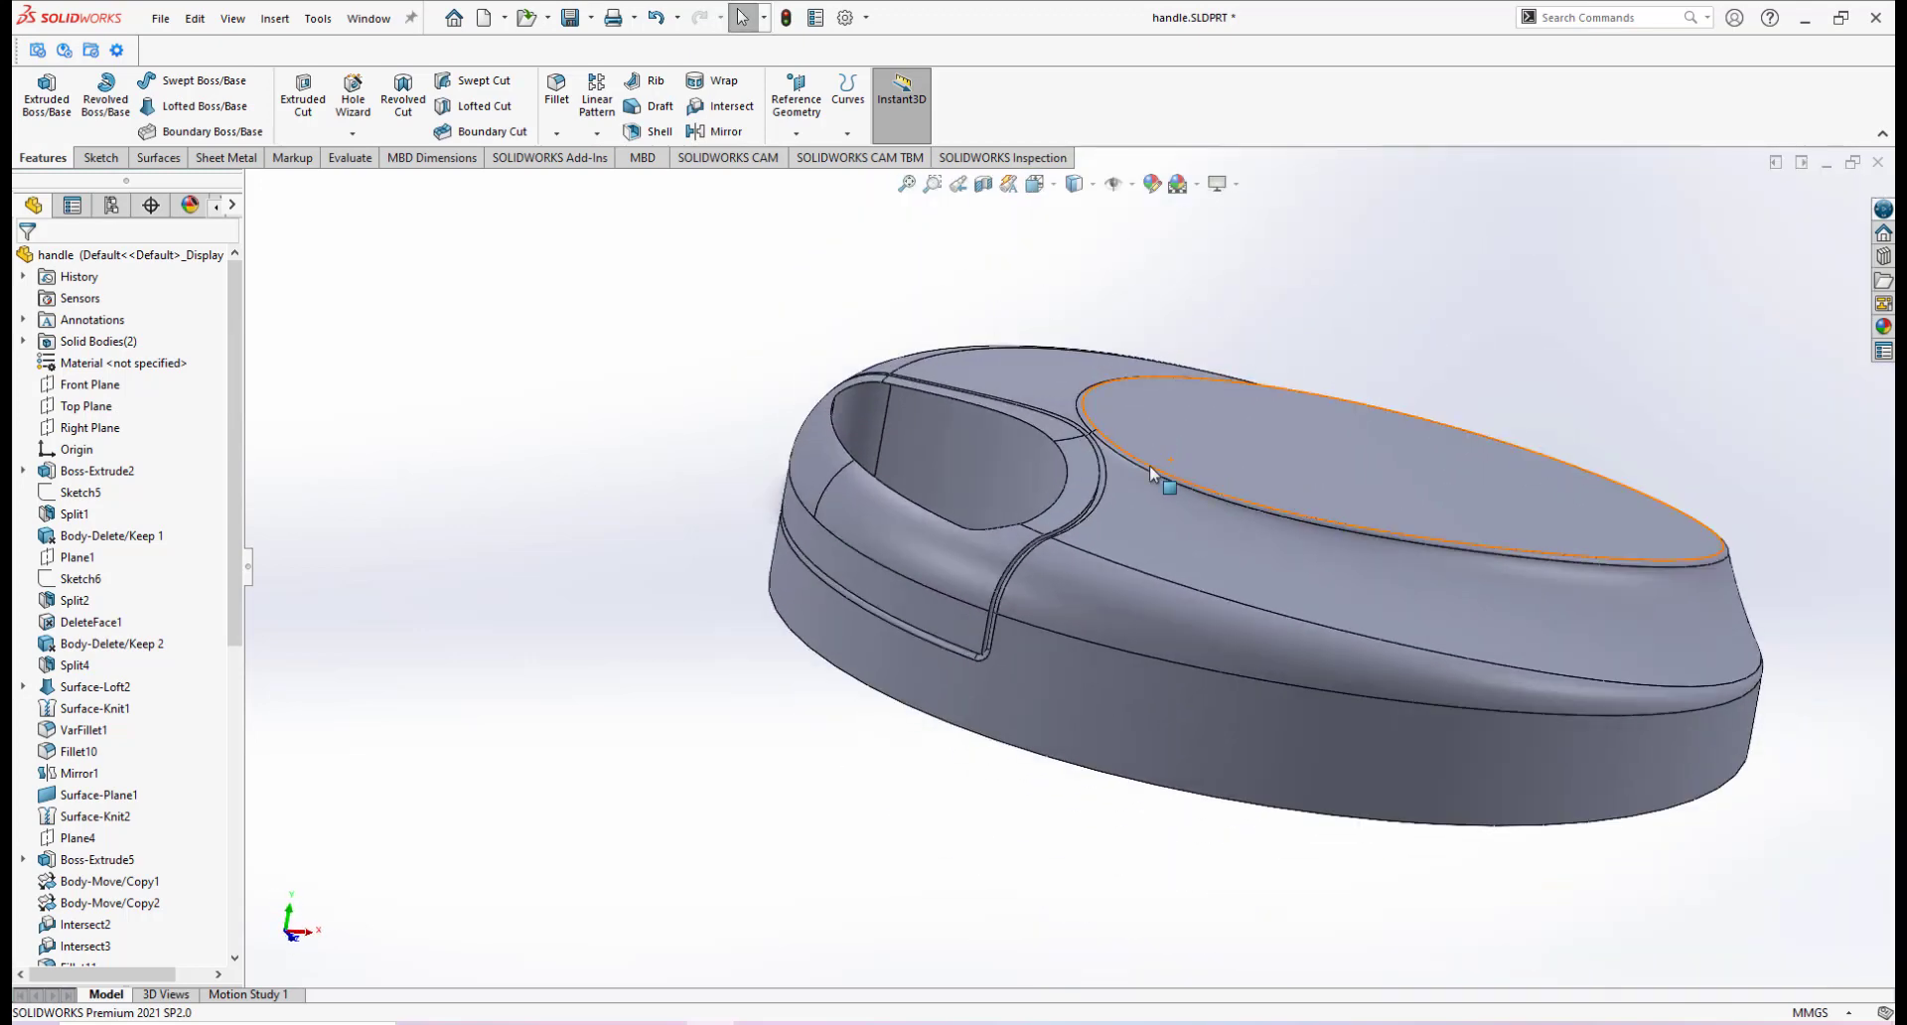
# Apply a planar section view through the model on the Front Plane with zero offset
pyautogui.click(983, 184)
pyautogui.moveTo(1147, 572); pyautogui.dragTo(1132, 615, button='middle')
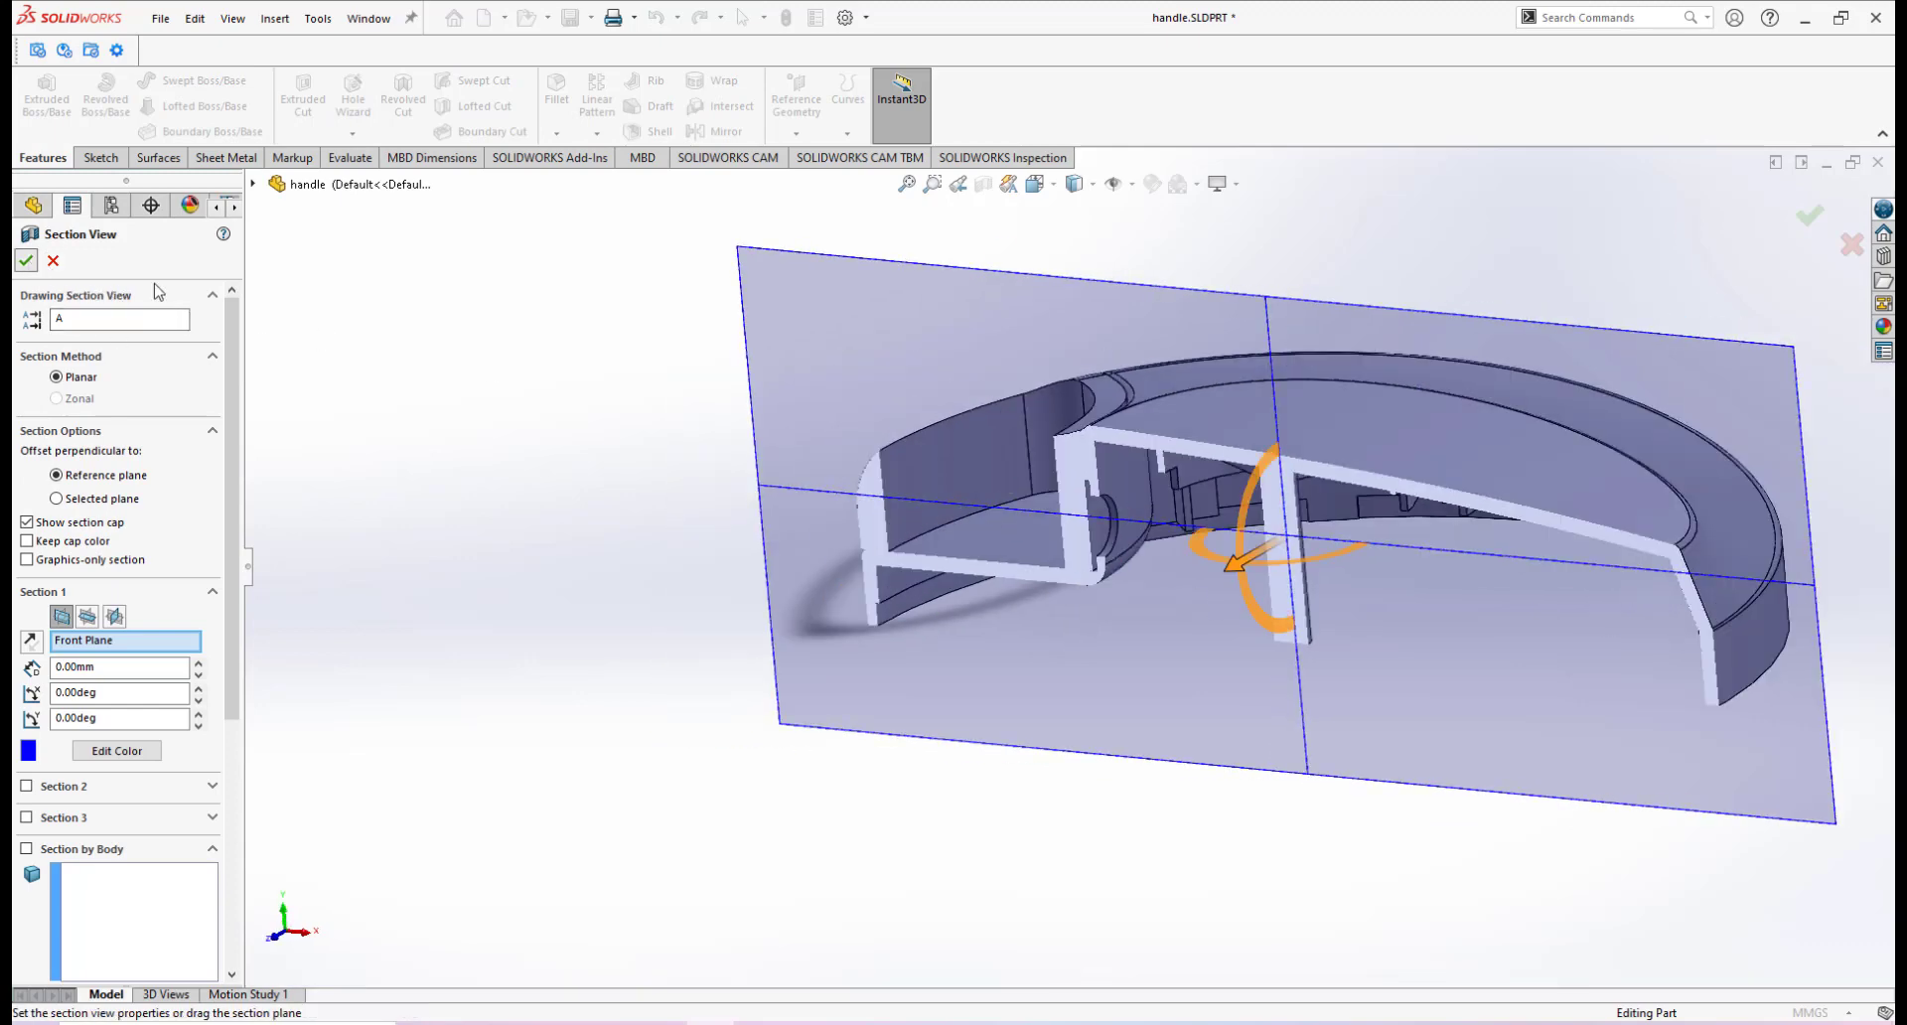
pyautogui.click(25, 260)
# Examine the sectioned wall beside the handle, including its stepped recess and rounded opening
pyautogui.scroll(-3, 1070, 504)
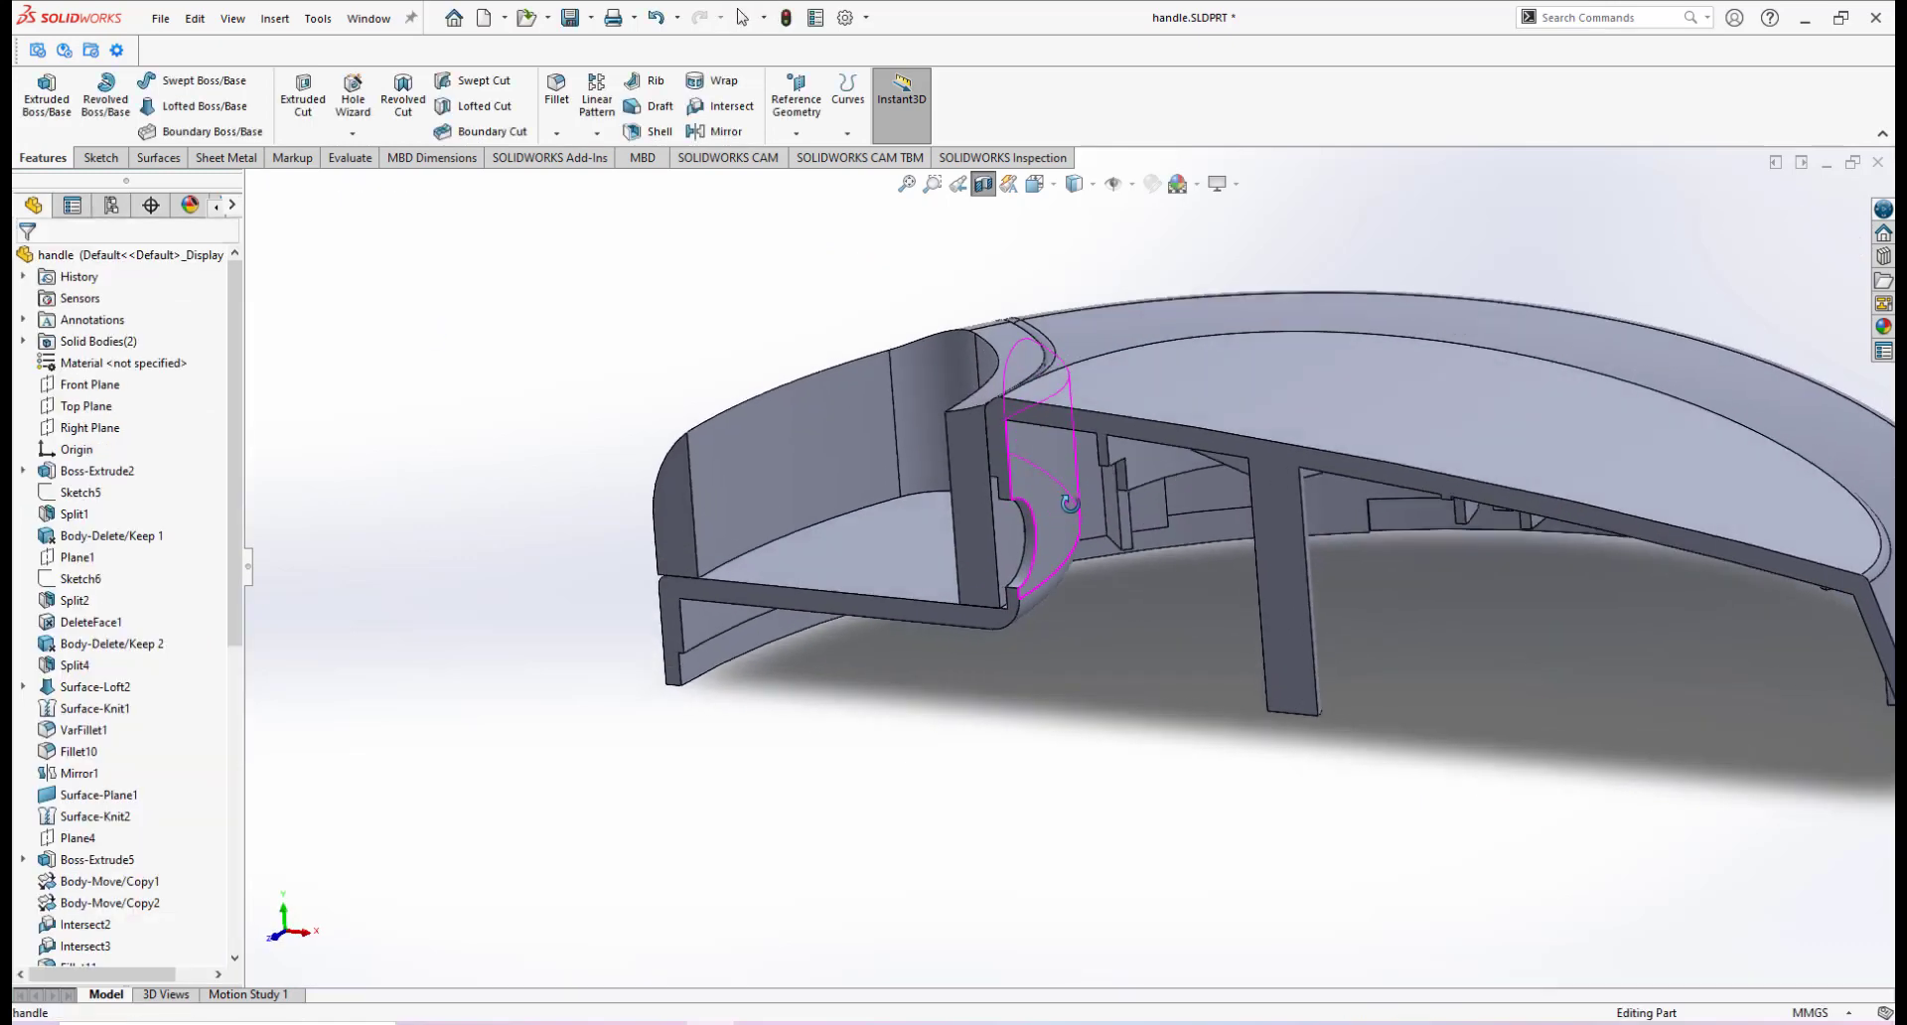
pyautogui.moveTo(1070, 503); pyautogui.dragTo(1006, 444, button='middle')
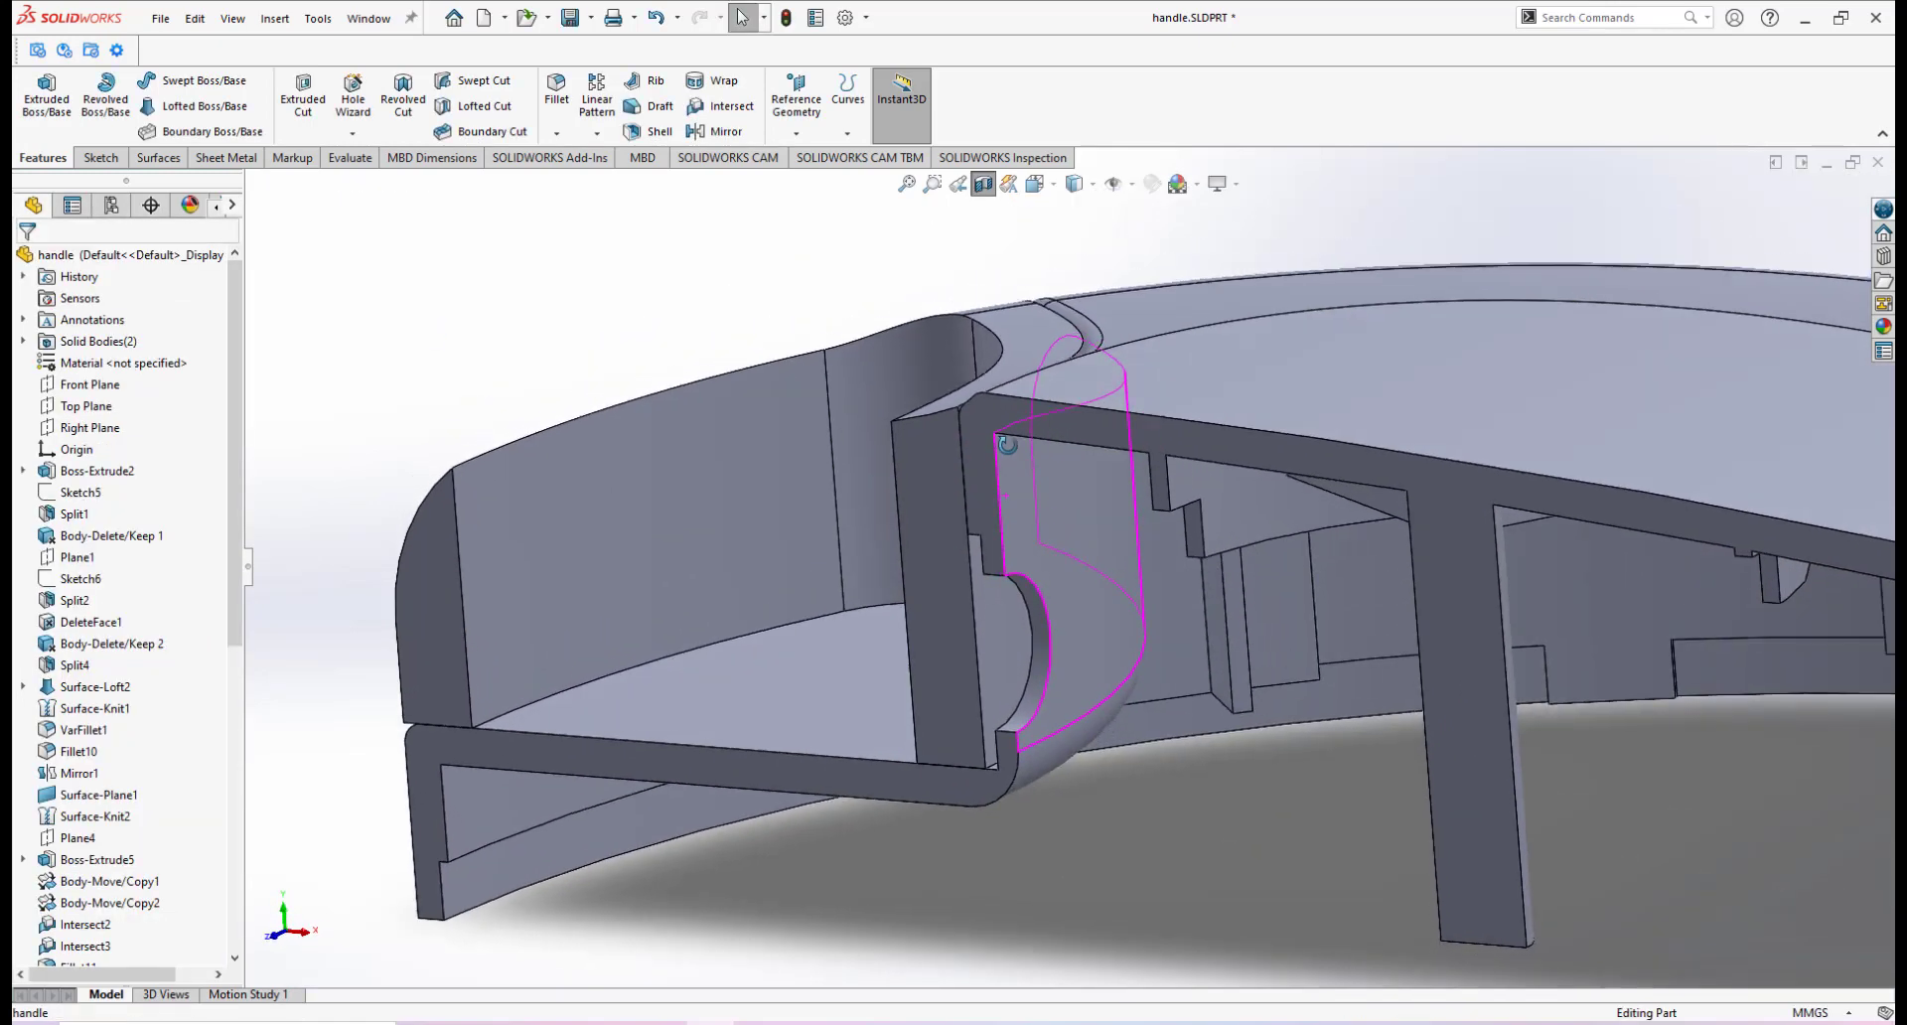
pyautogui.scroll(-3, 989, 587)
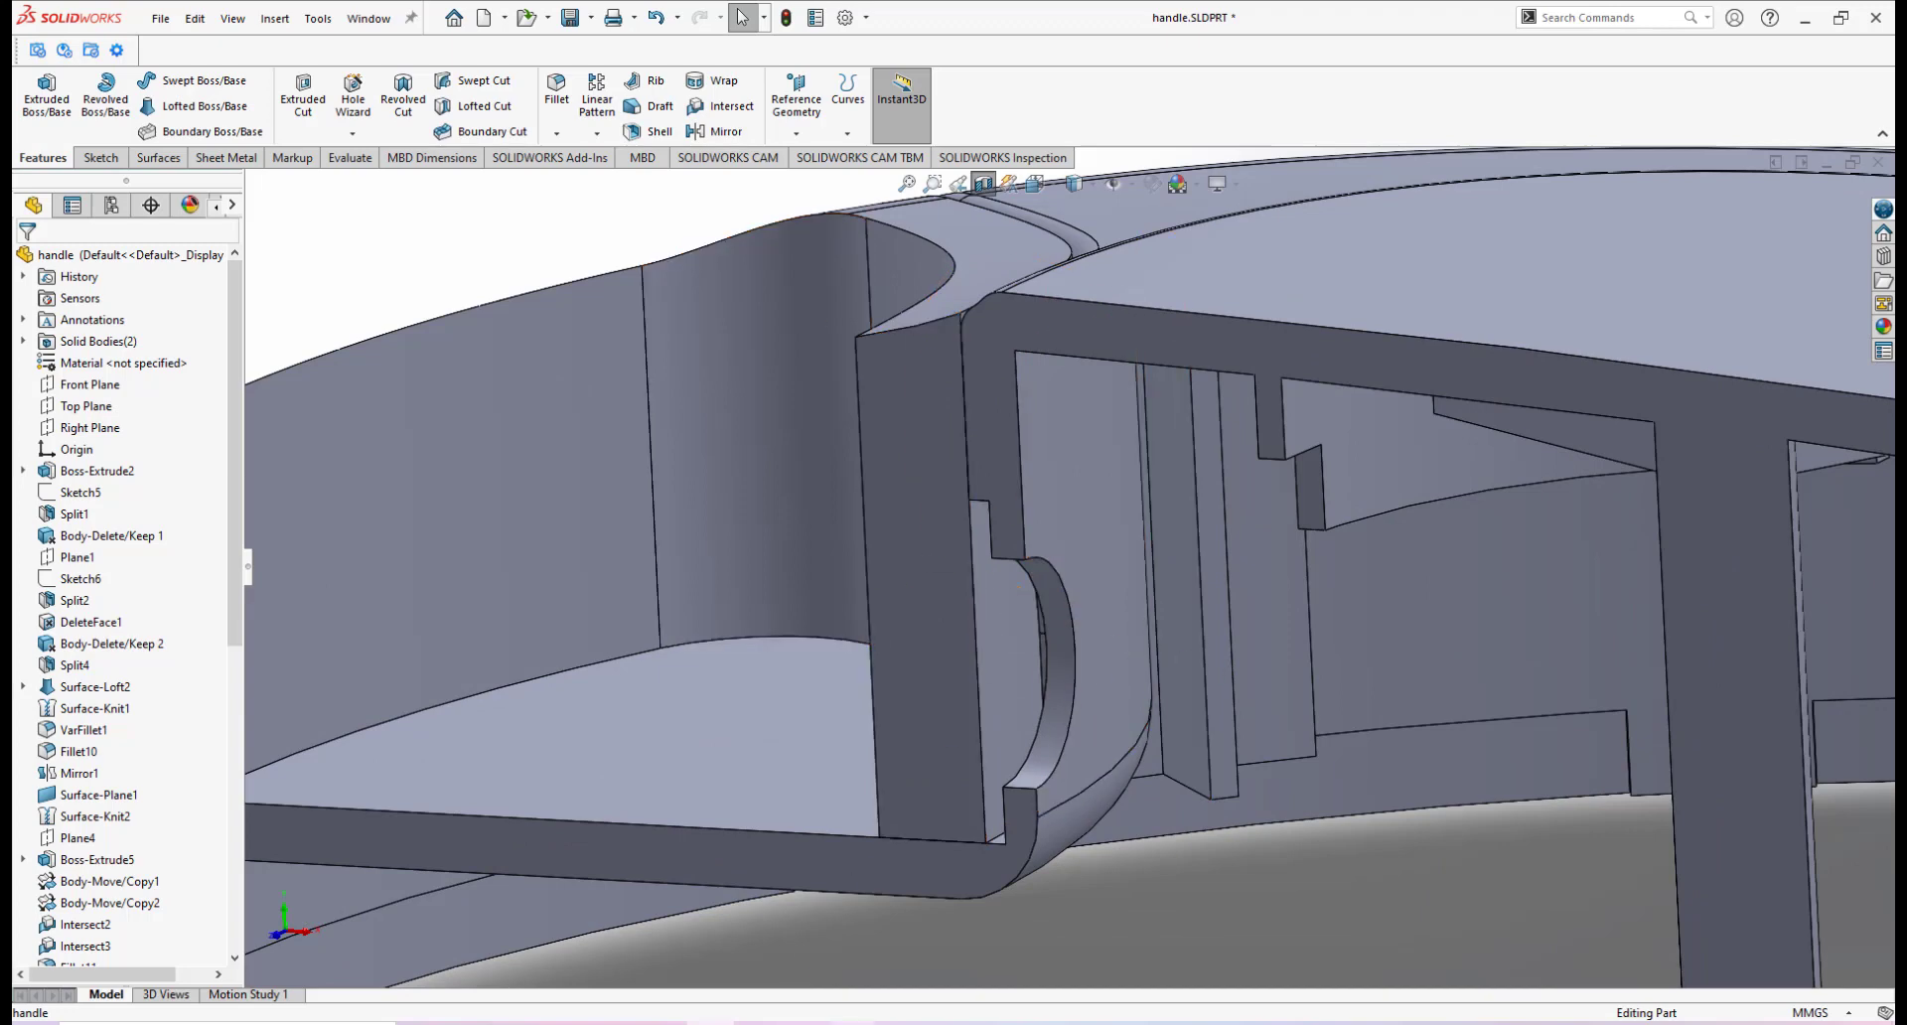
pyautogui.moveTo(851, 1011)
pyautogui.click(924, 888)
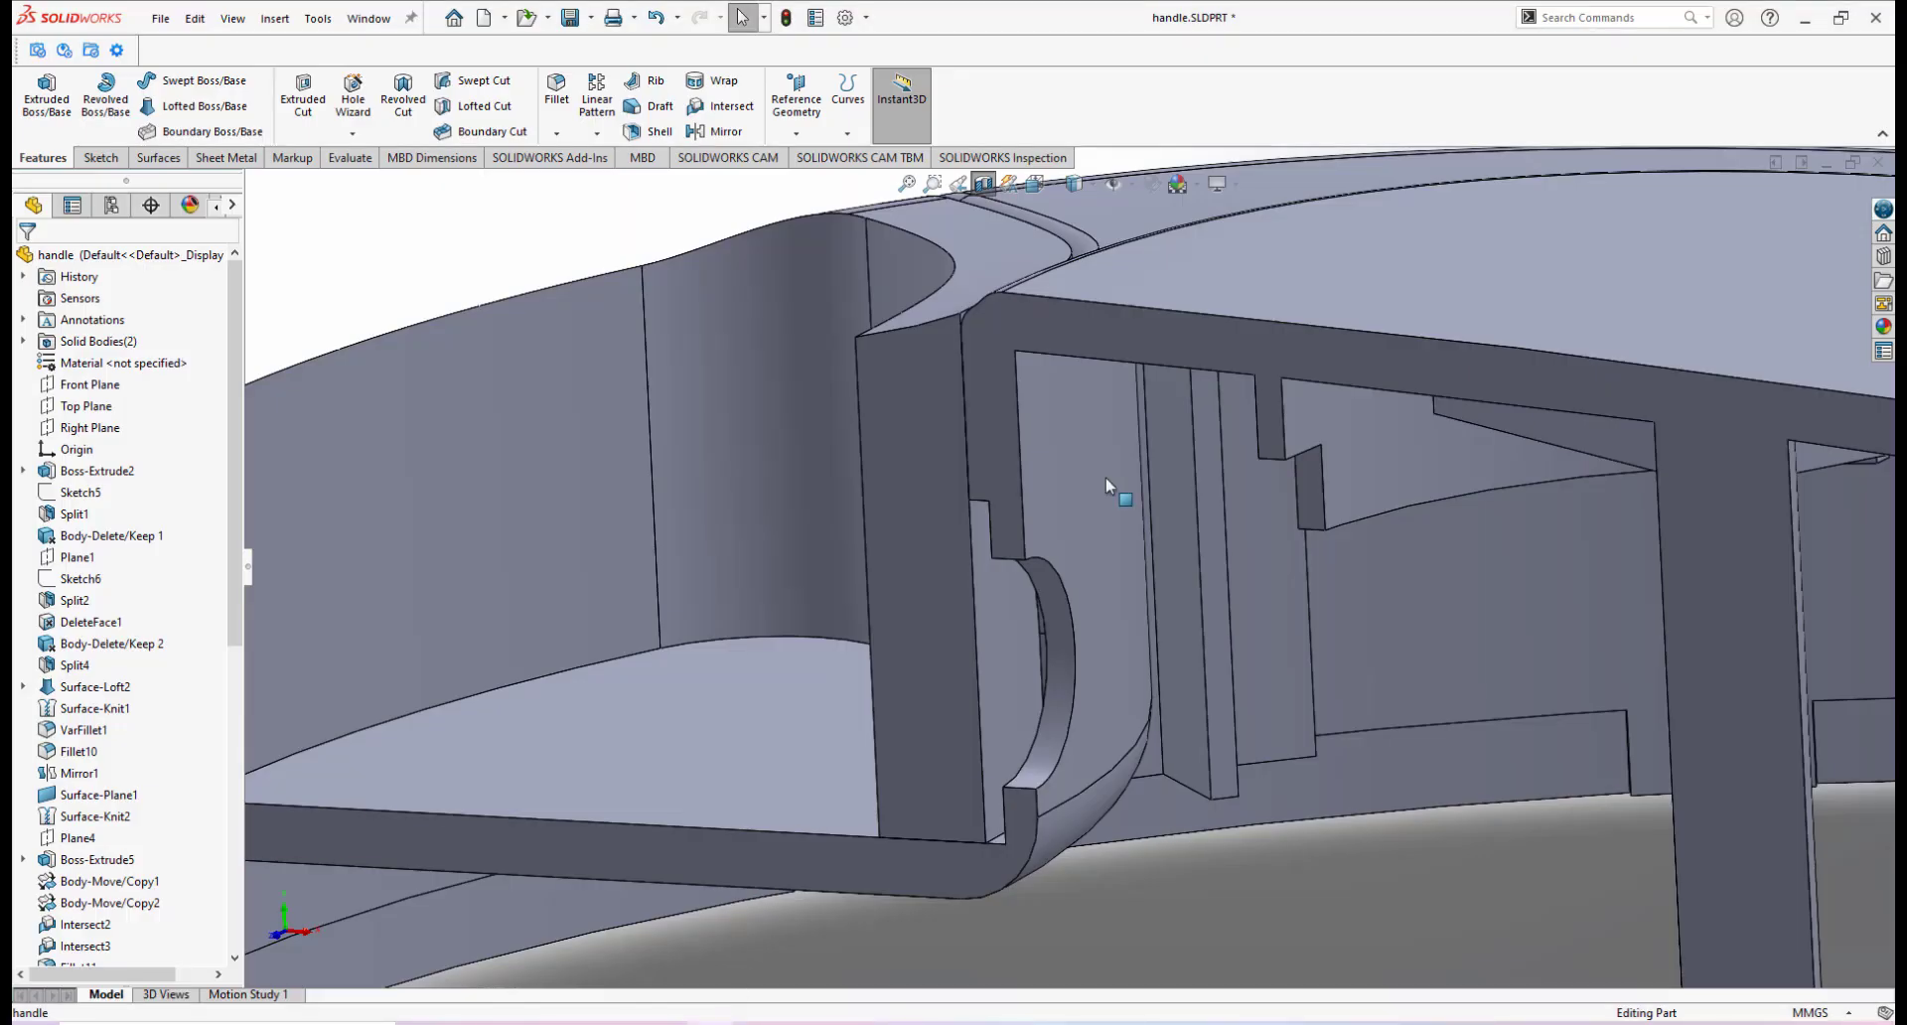
pyautogui.scroll(5, 1105, 476)
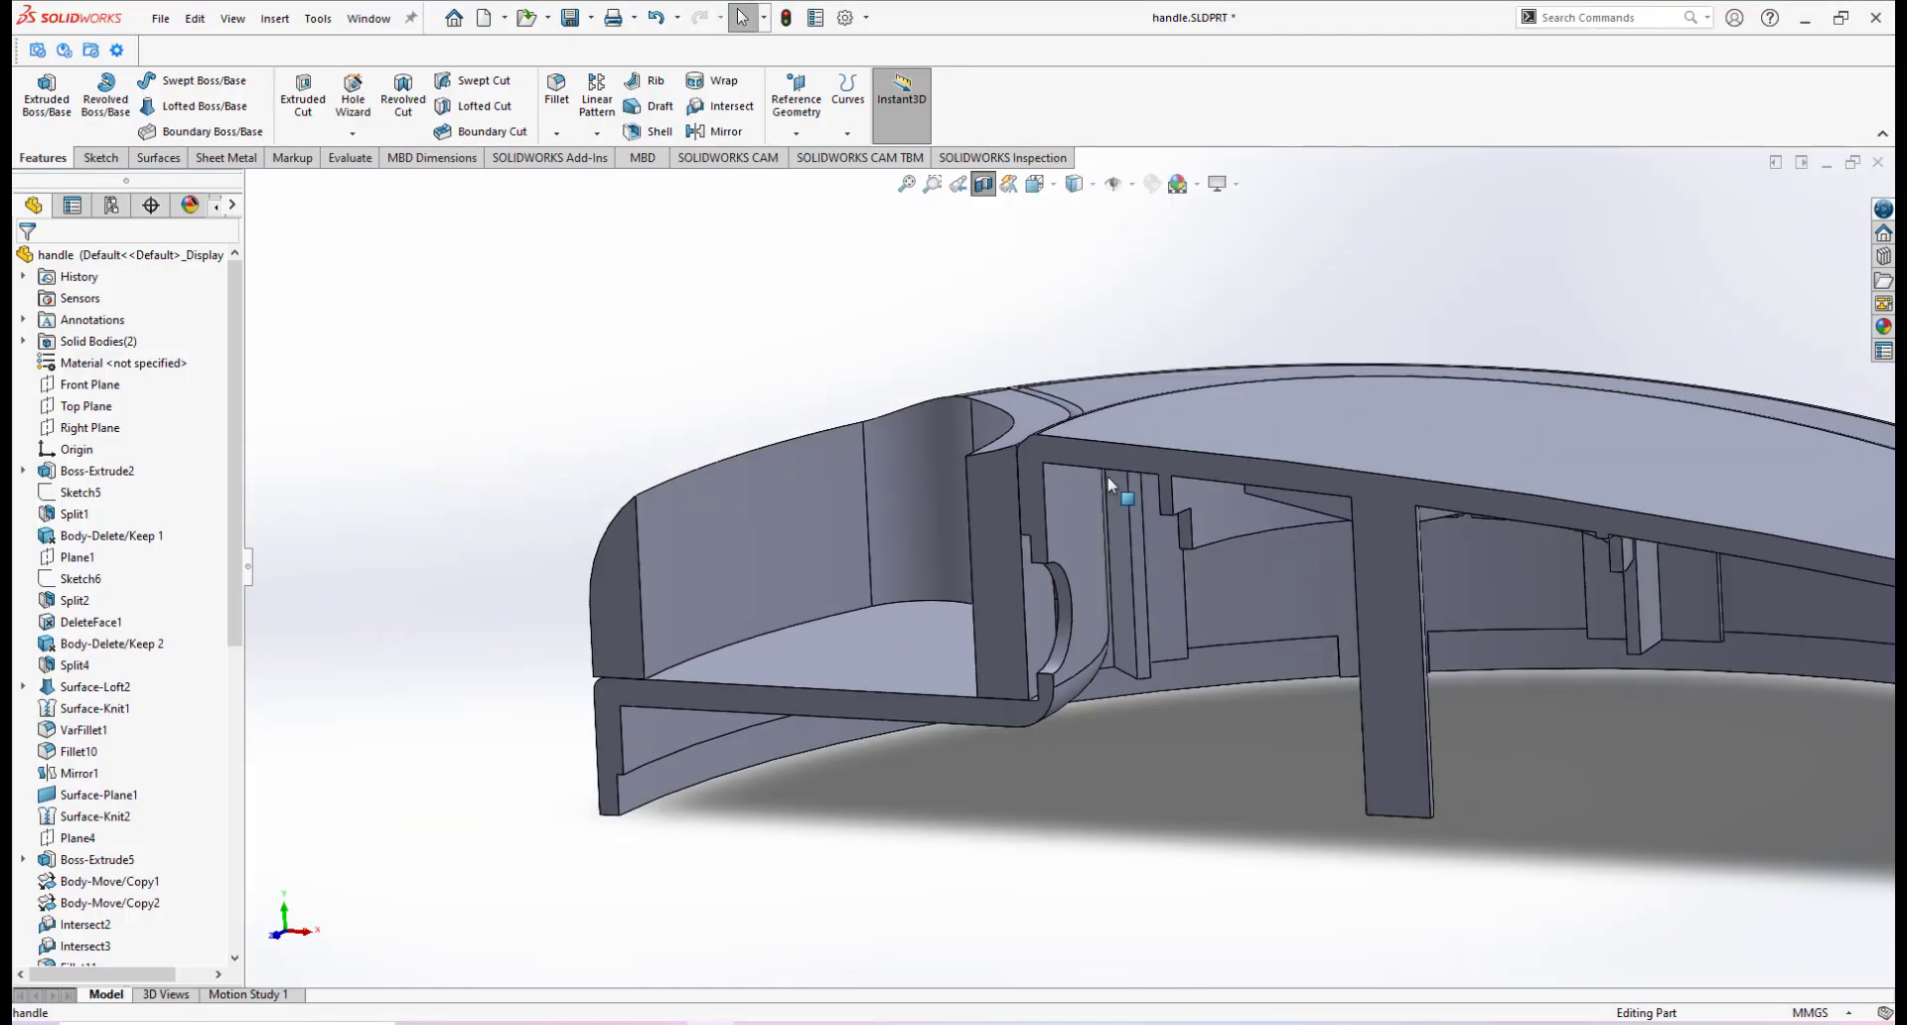
pyautogui.scroll(-6, 1092, 651)
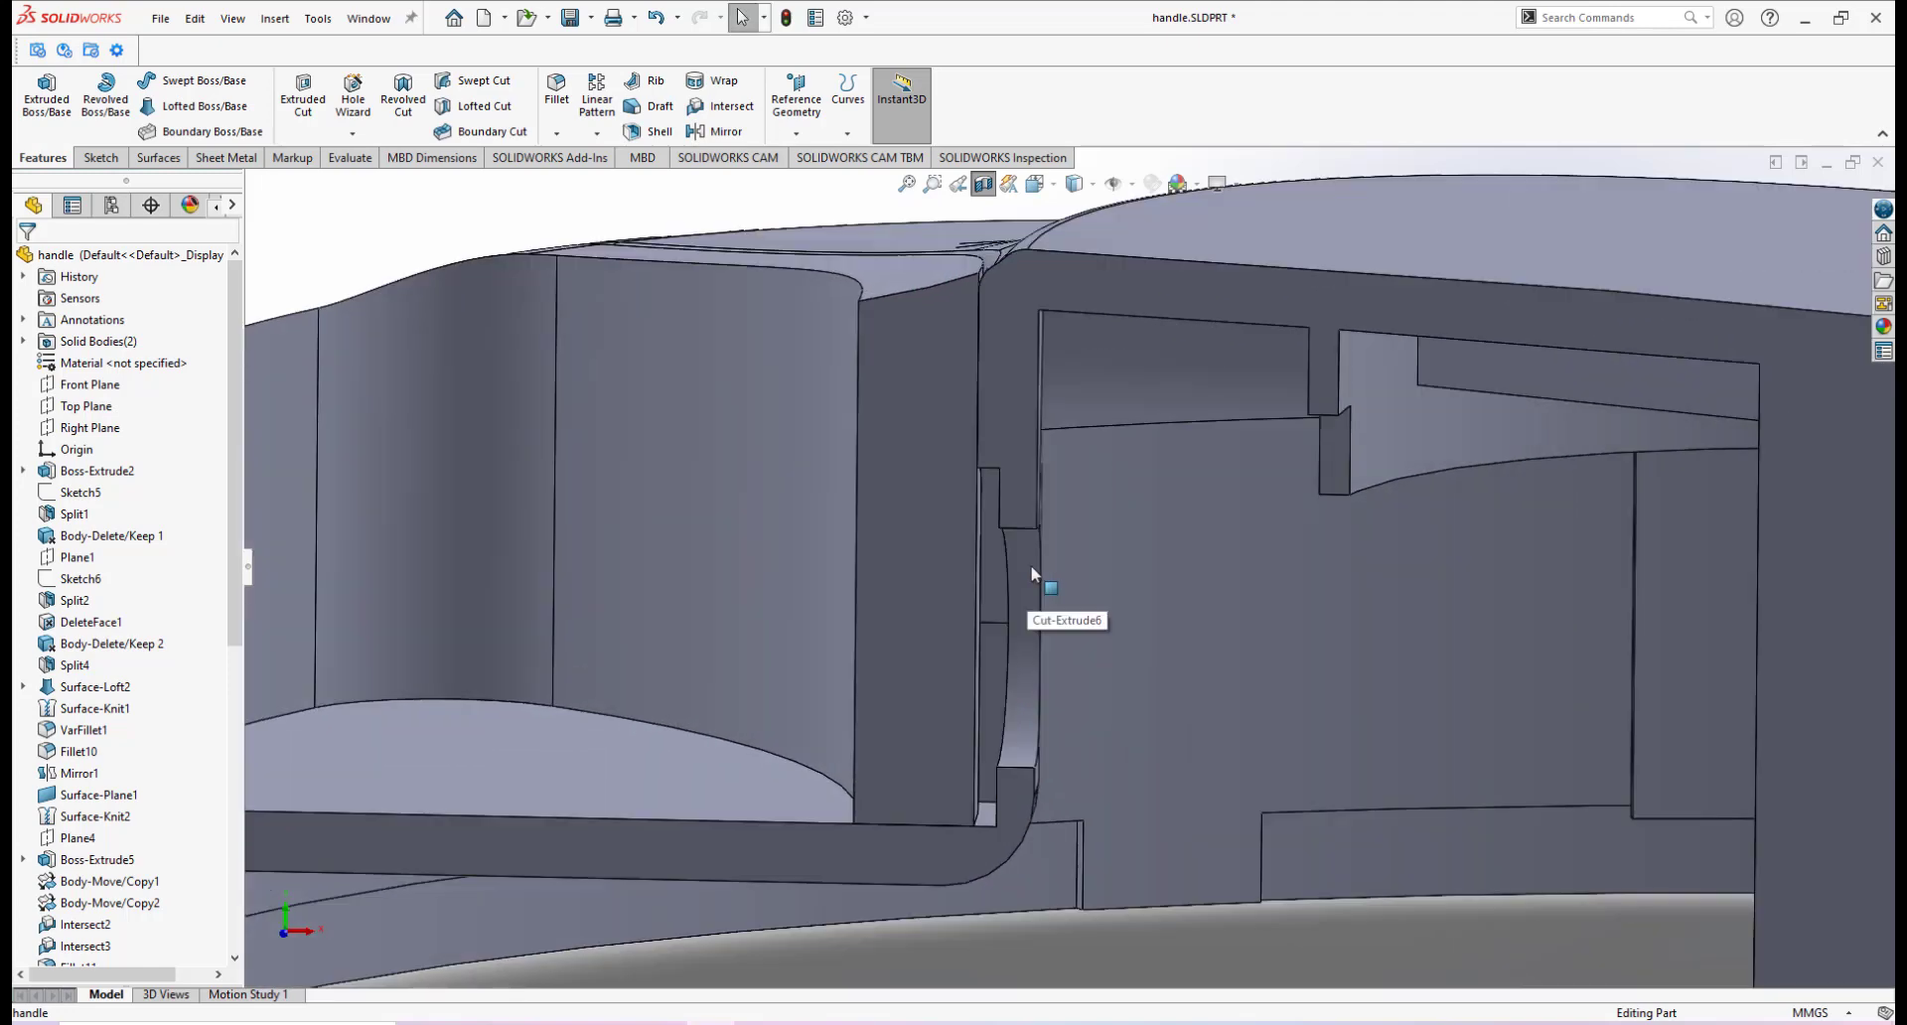
pyautogui.scroll(-5, 1033, 574)
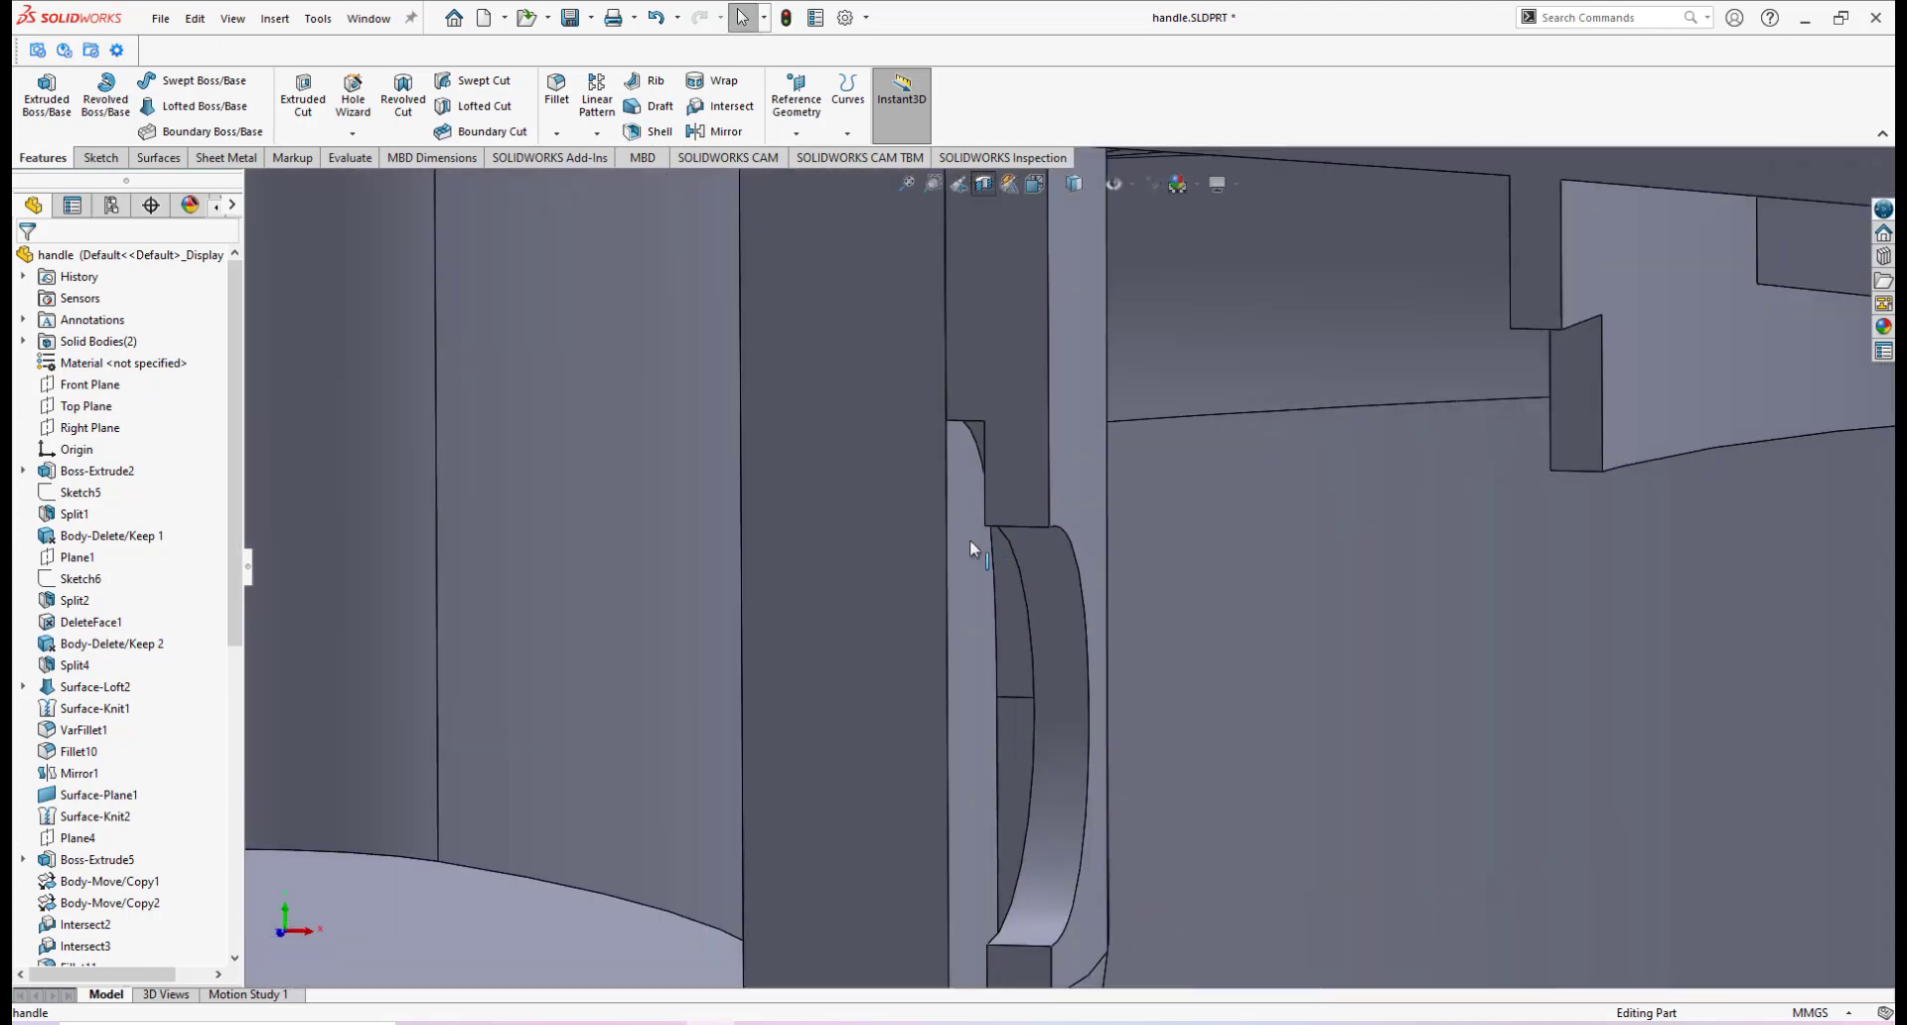
pyautogui.moveTo(974, 534); pyautogui.dragTo(957, 535, button='middle')
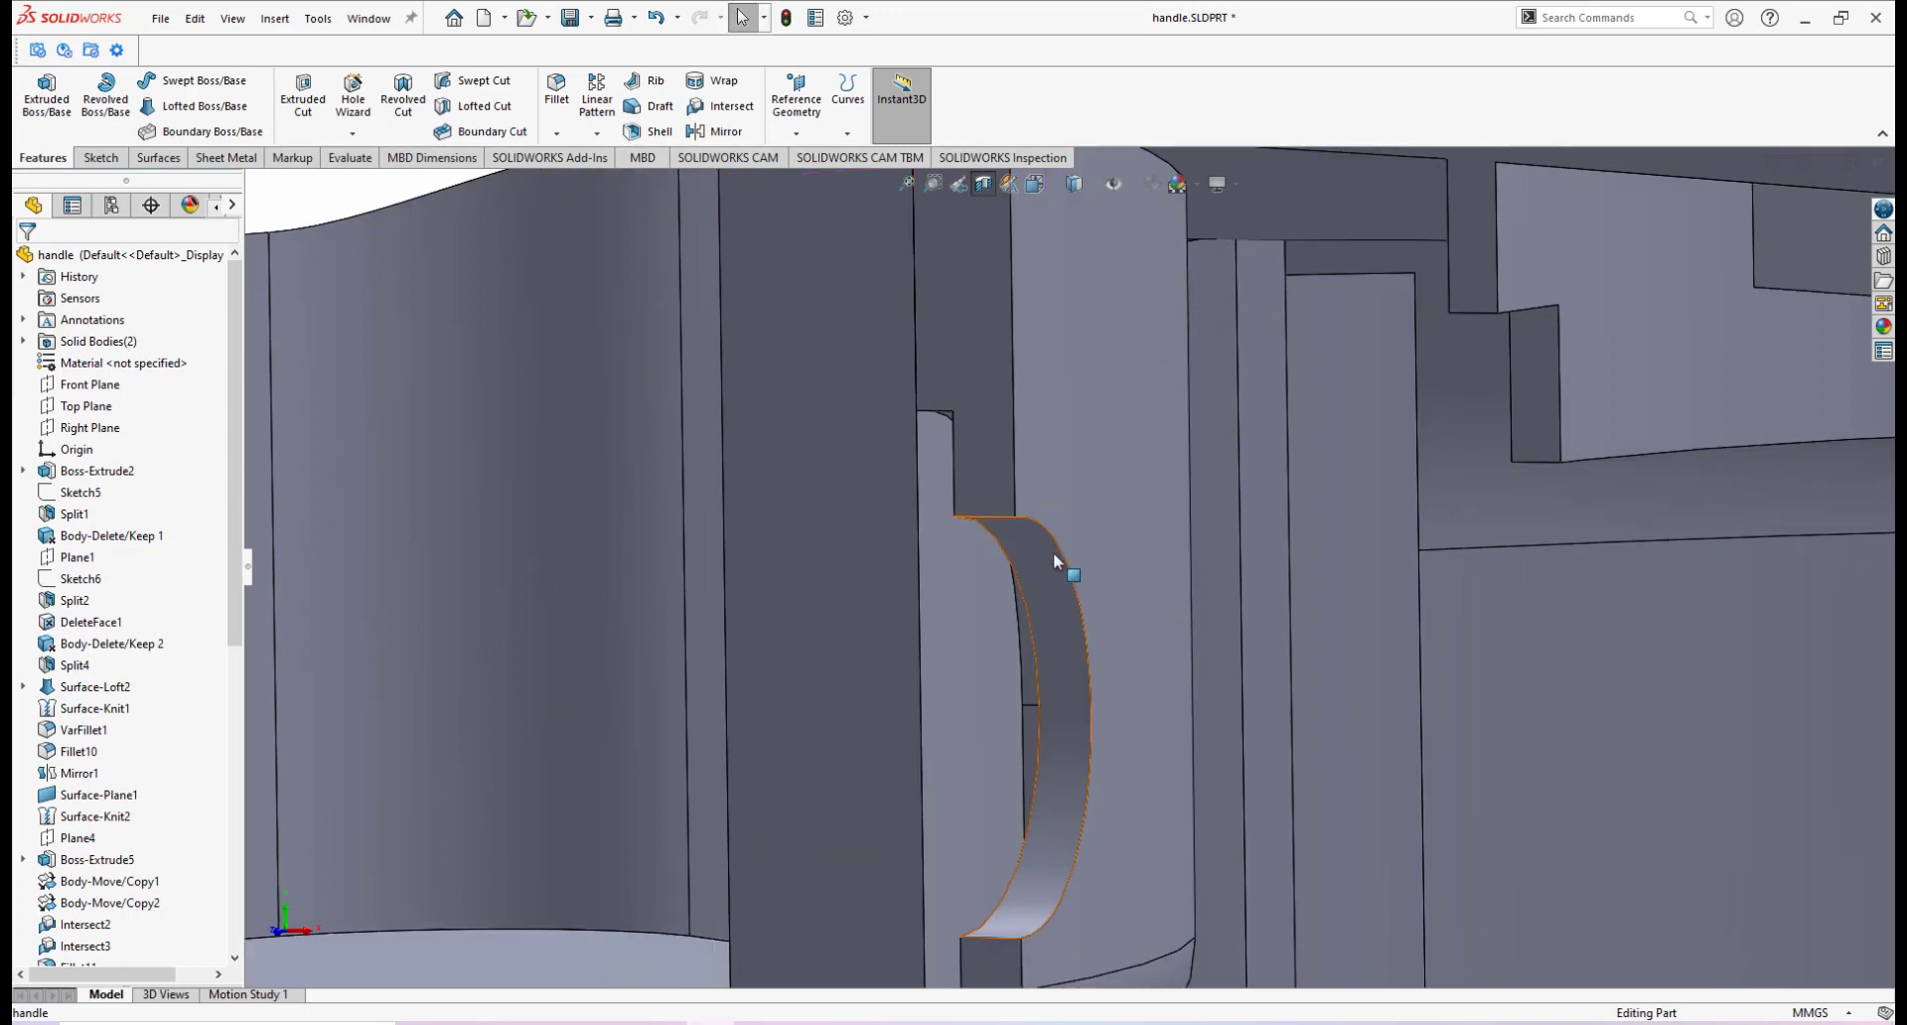
pyautogui.scroll(5, 1052, 561)
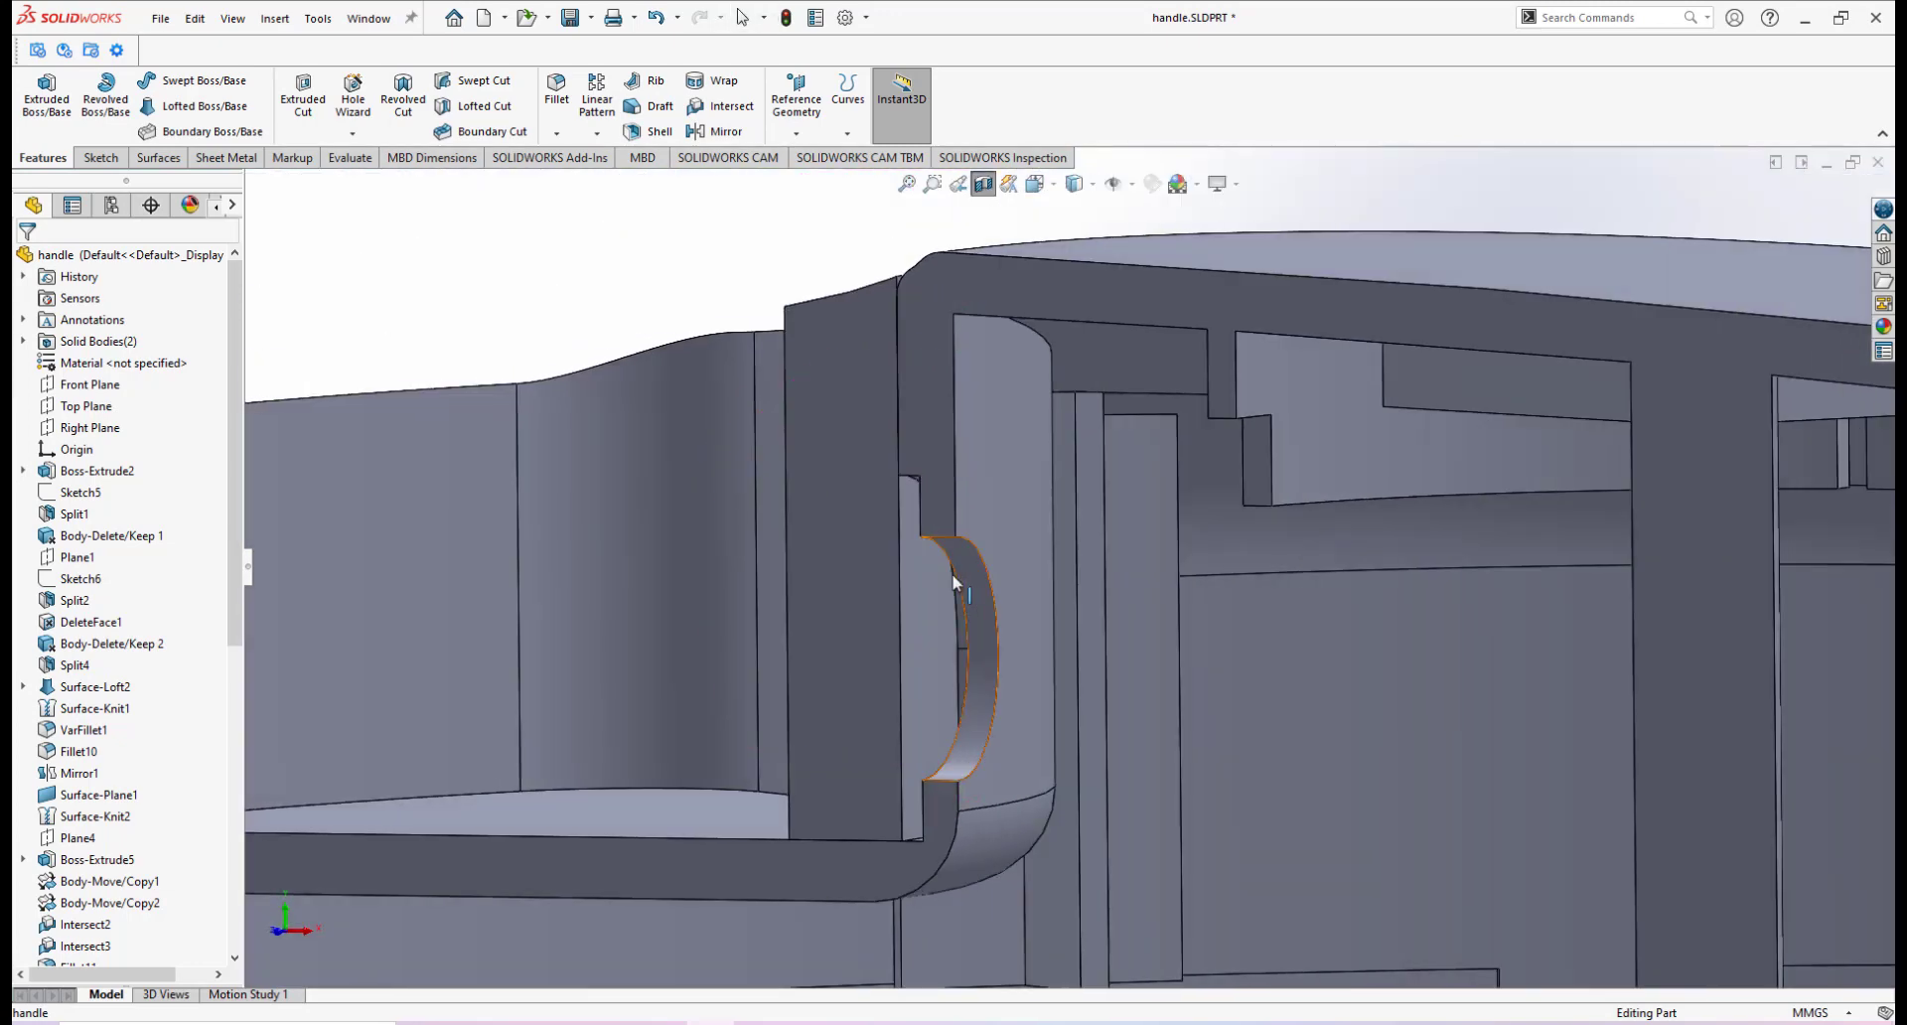
pyautogui.scroll(-6, 915, 554)
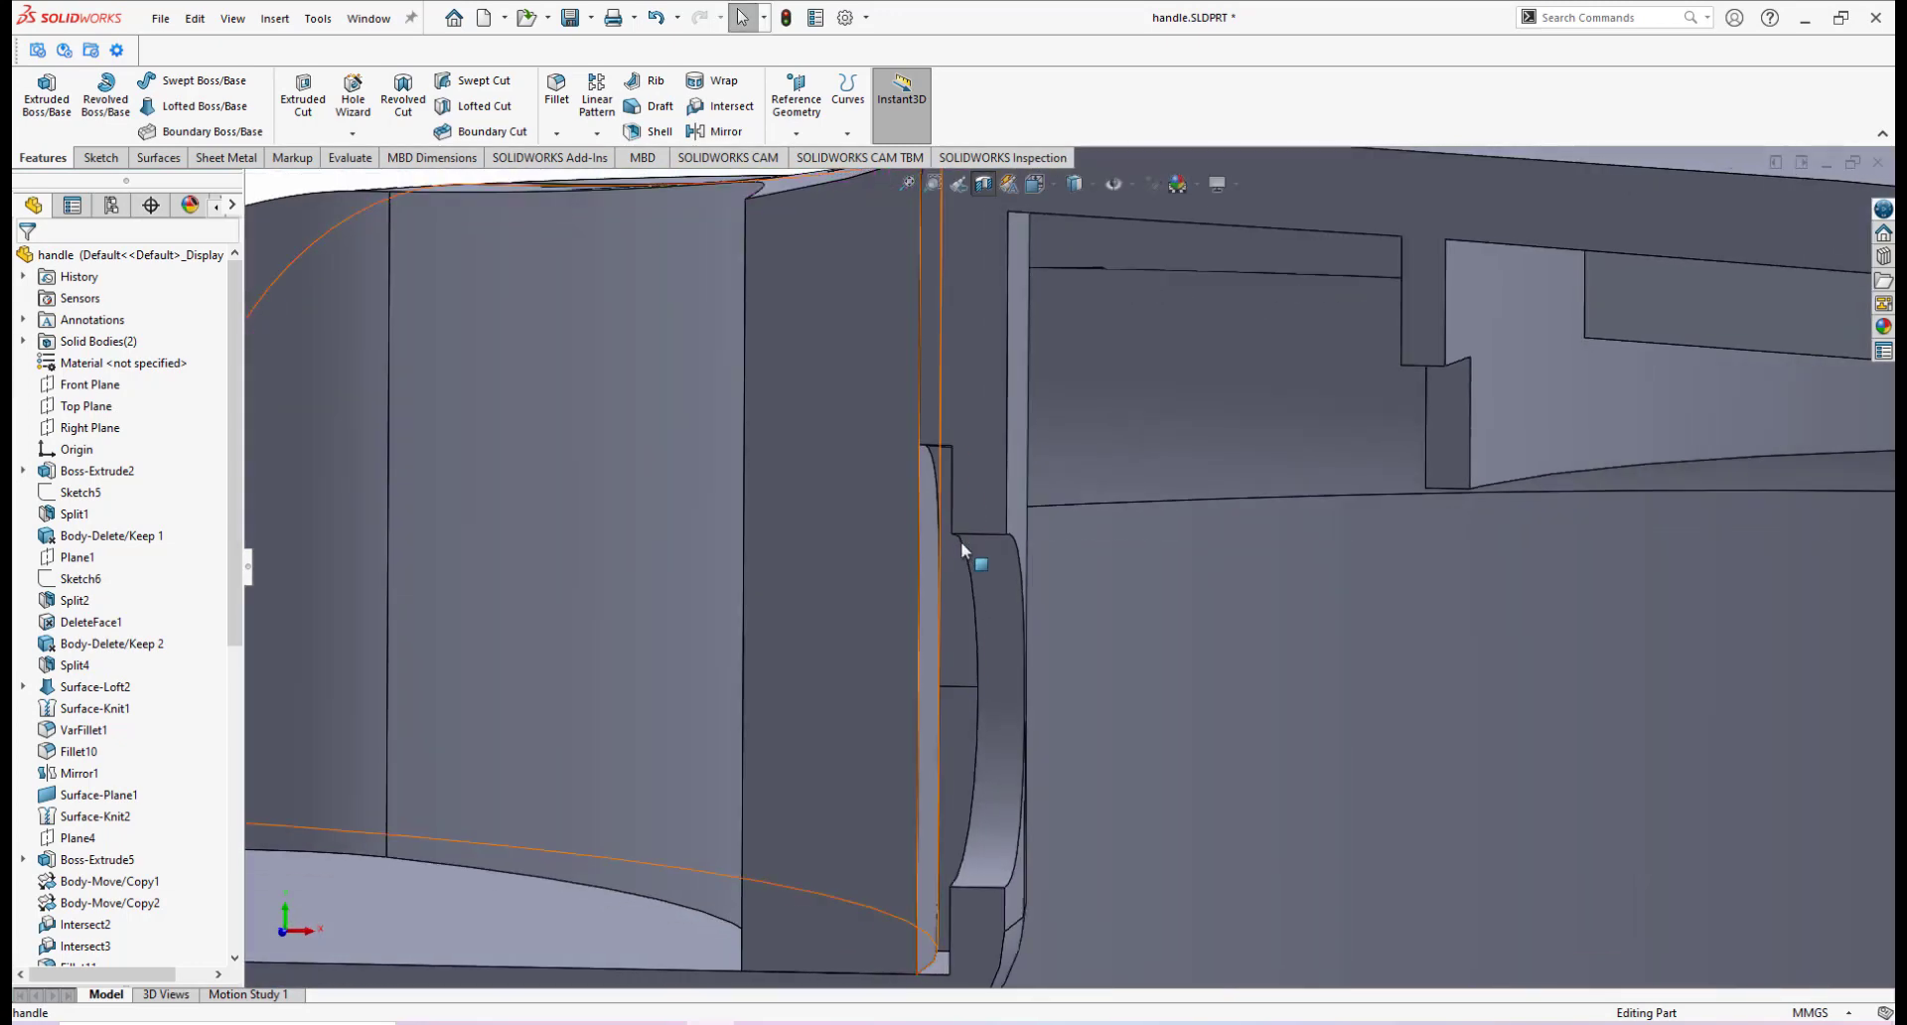
# Measure the upper edge of the rounded wall opening and its distance to the top edge of the recess above it
pyautogui.click(347, 158)
pyautogui.click(162, 91)
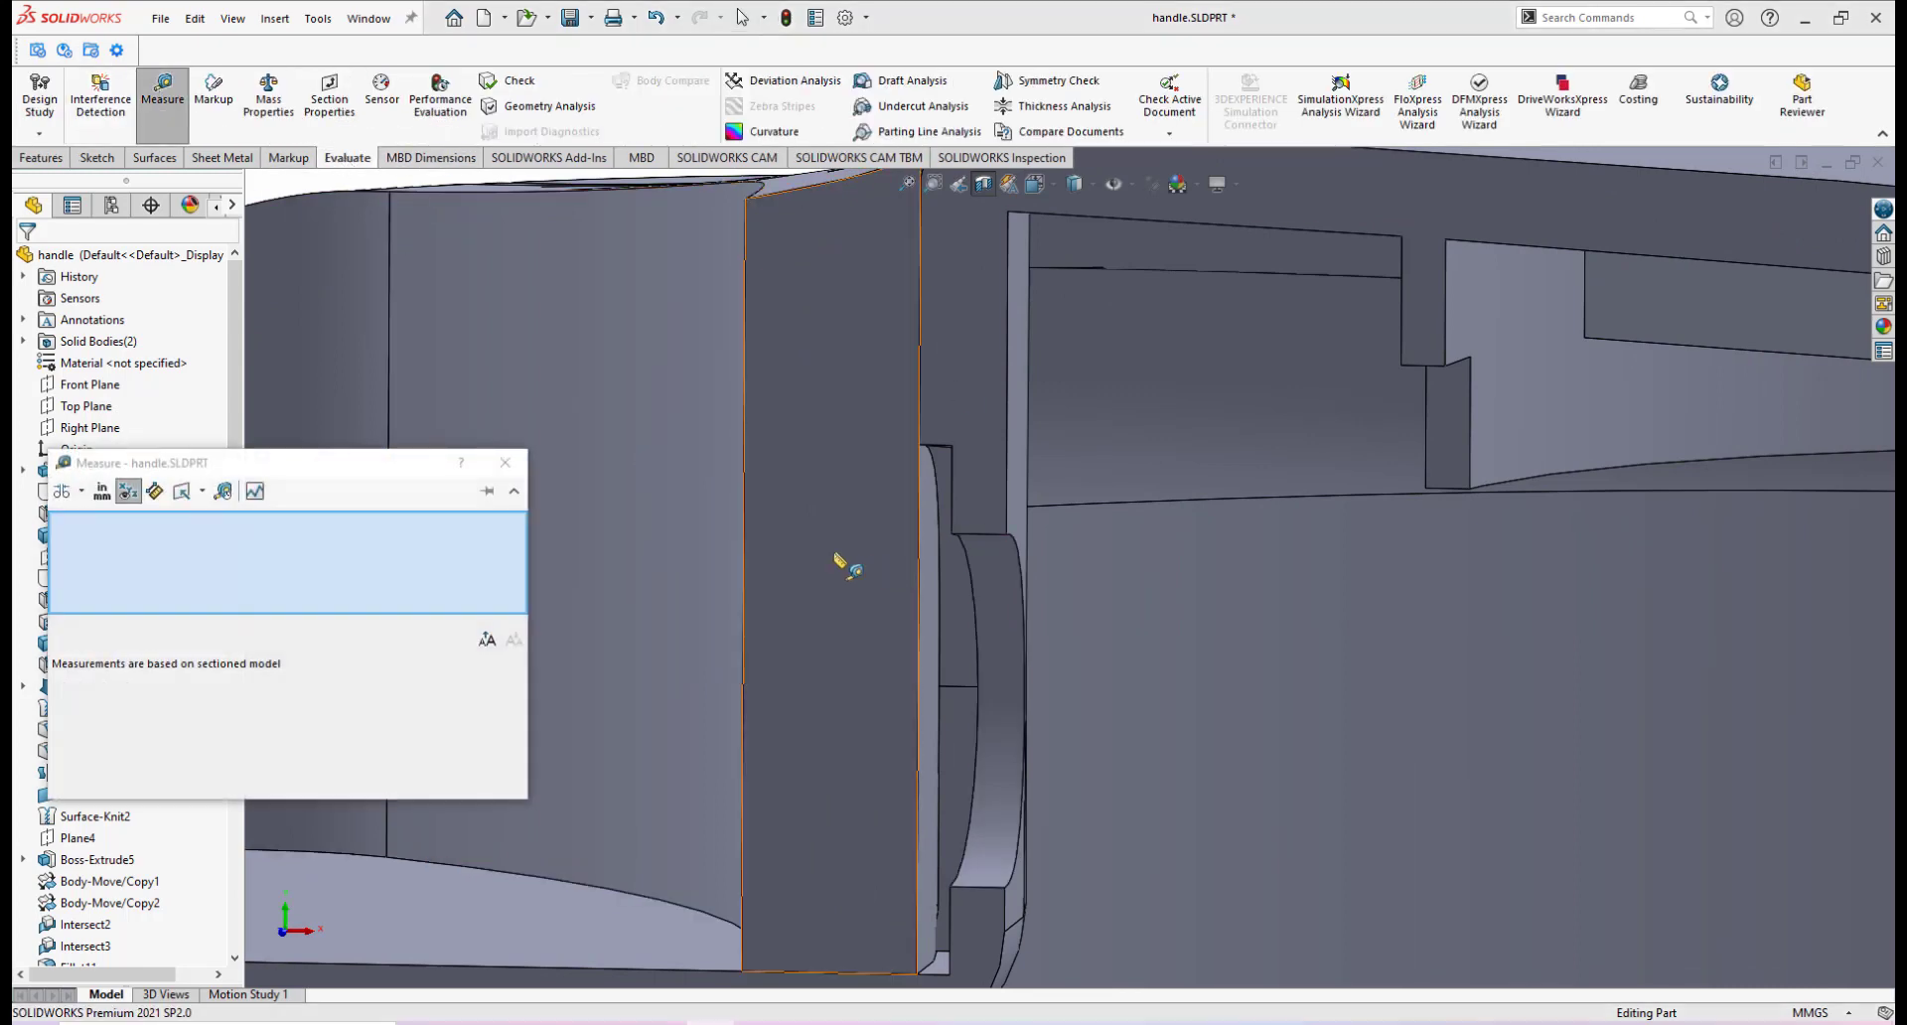
pyautogui.click(999, 558)
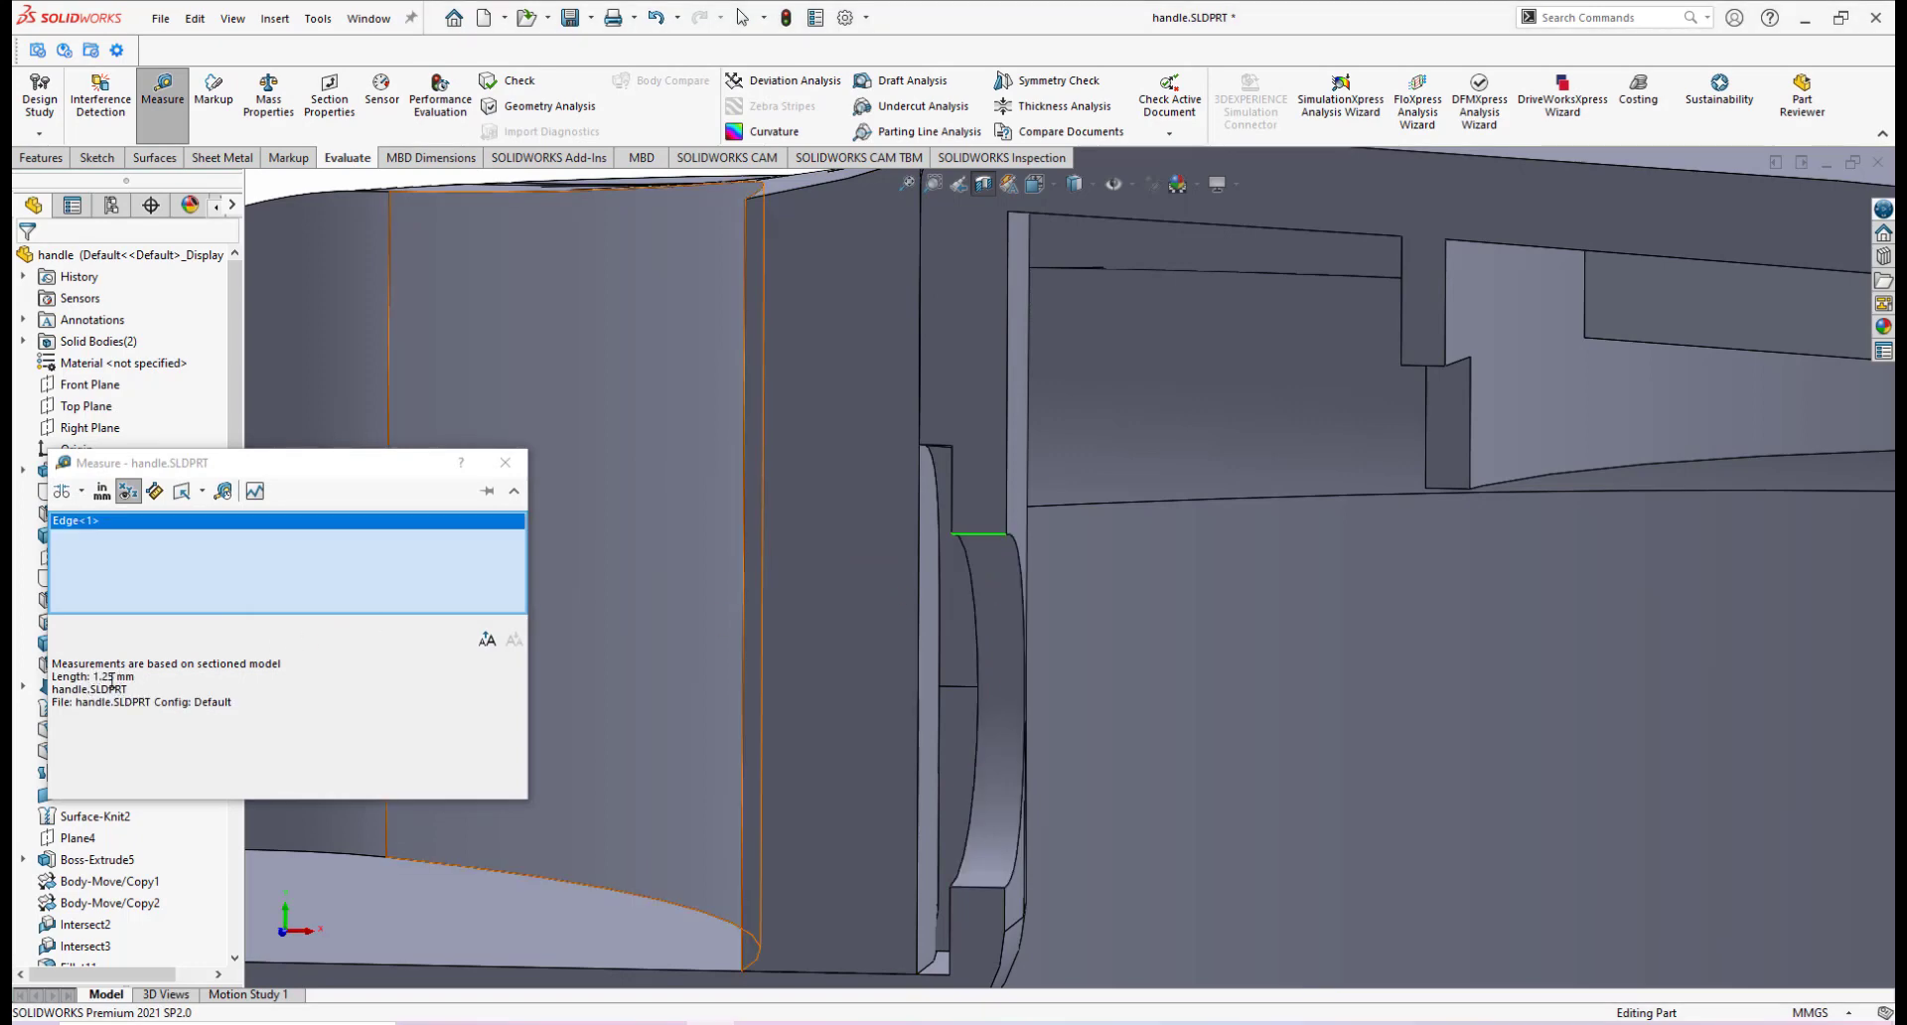
pyautogui.scroll(-8, 914, 501)
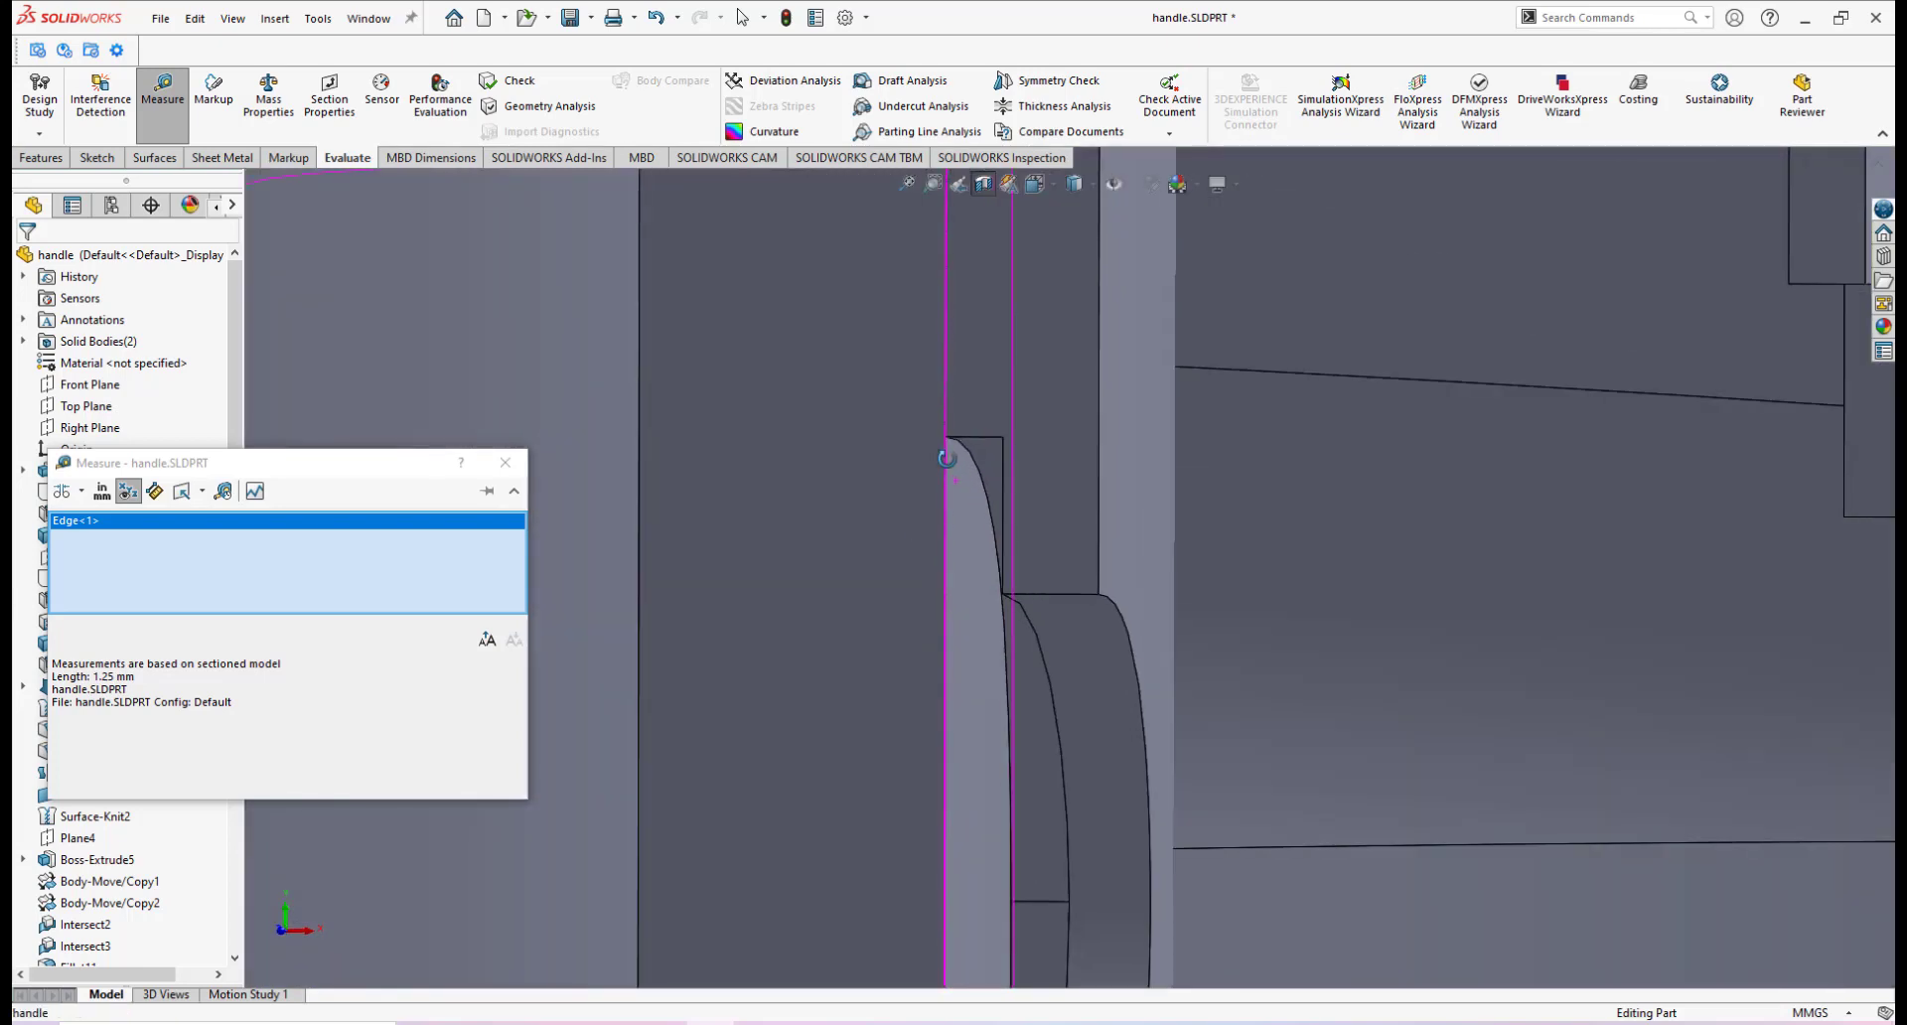
pyautogui.click(988, 438)
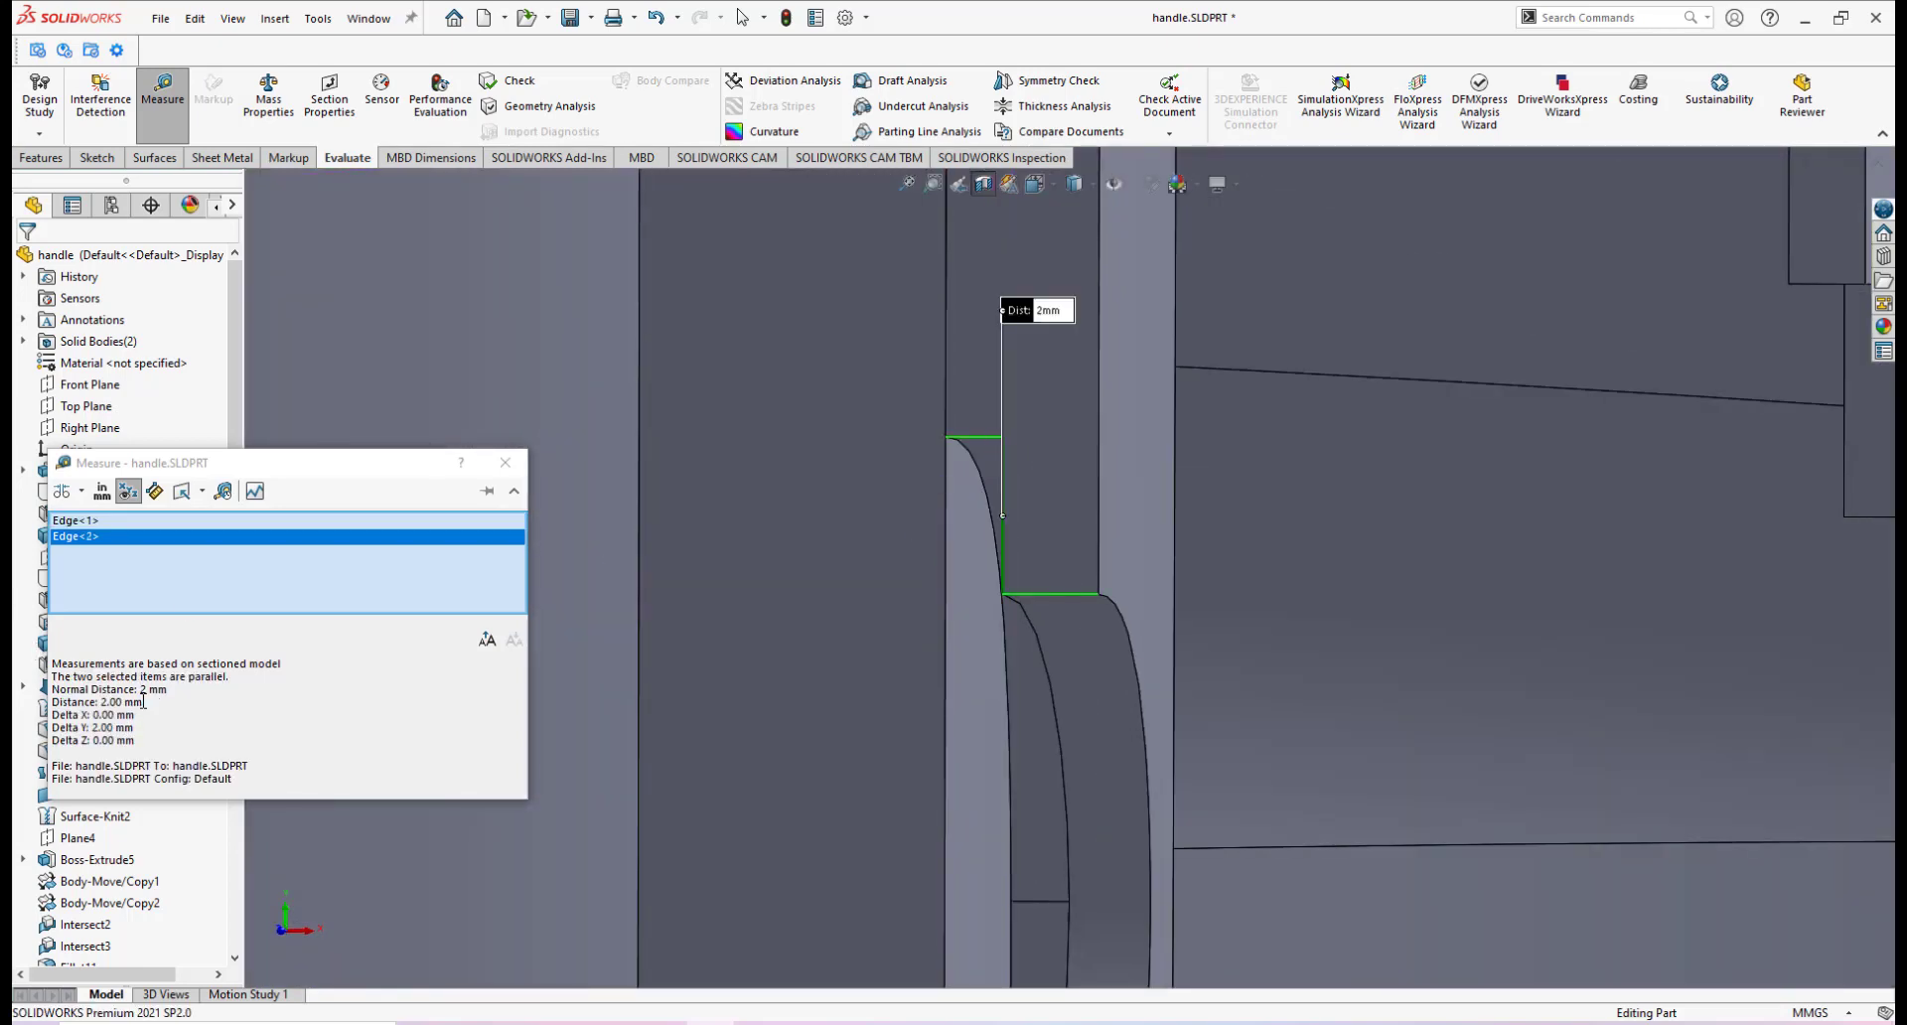
pyautogui.scroll(2, 956, 618)
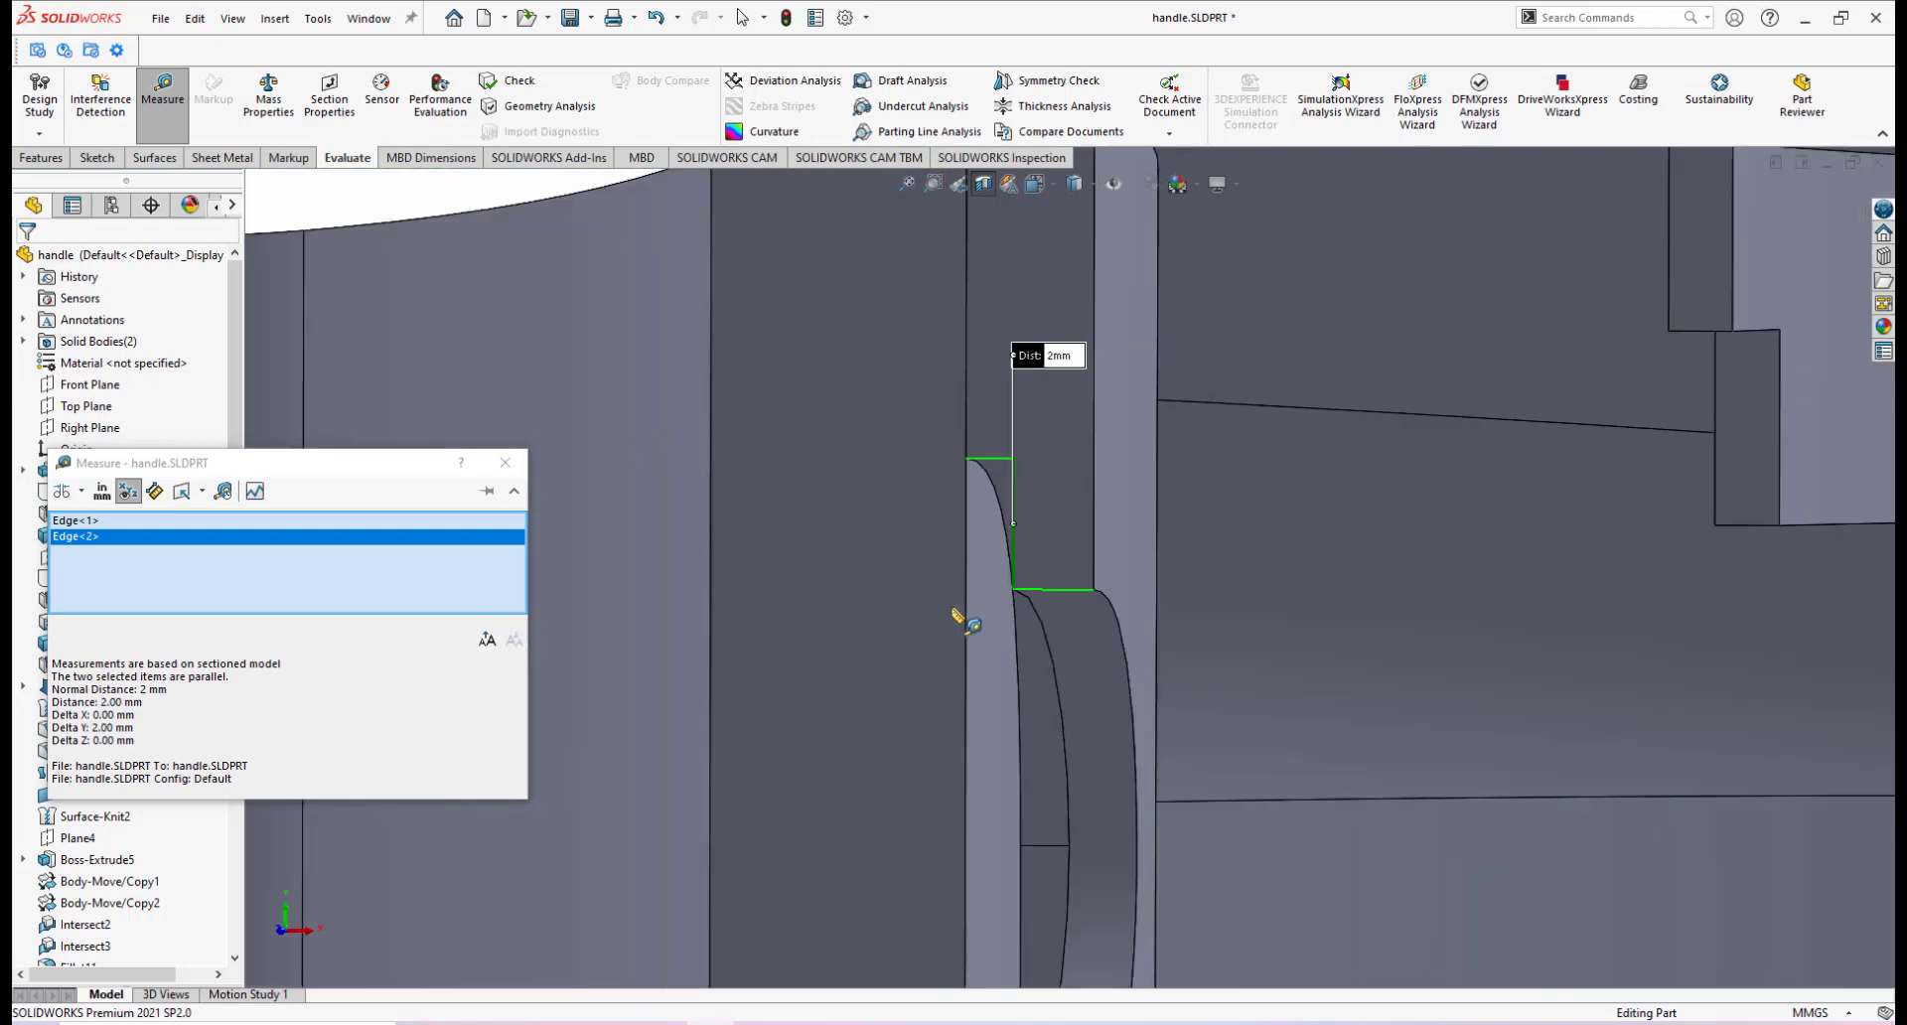
# Clear the measurement selections and measure the depth of the recess along its short top edge
pyautogui.rightClick(199, 564)
pyautogui.click(263, 571)
pyautogui.scroll(-2, 988, 484)
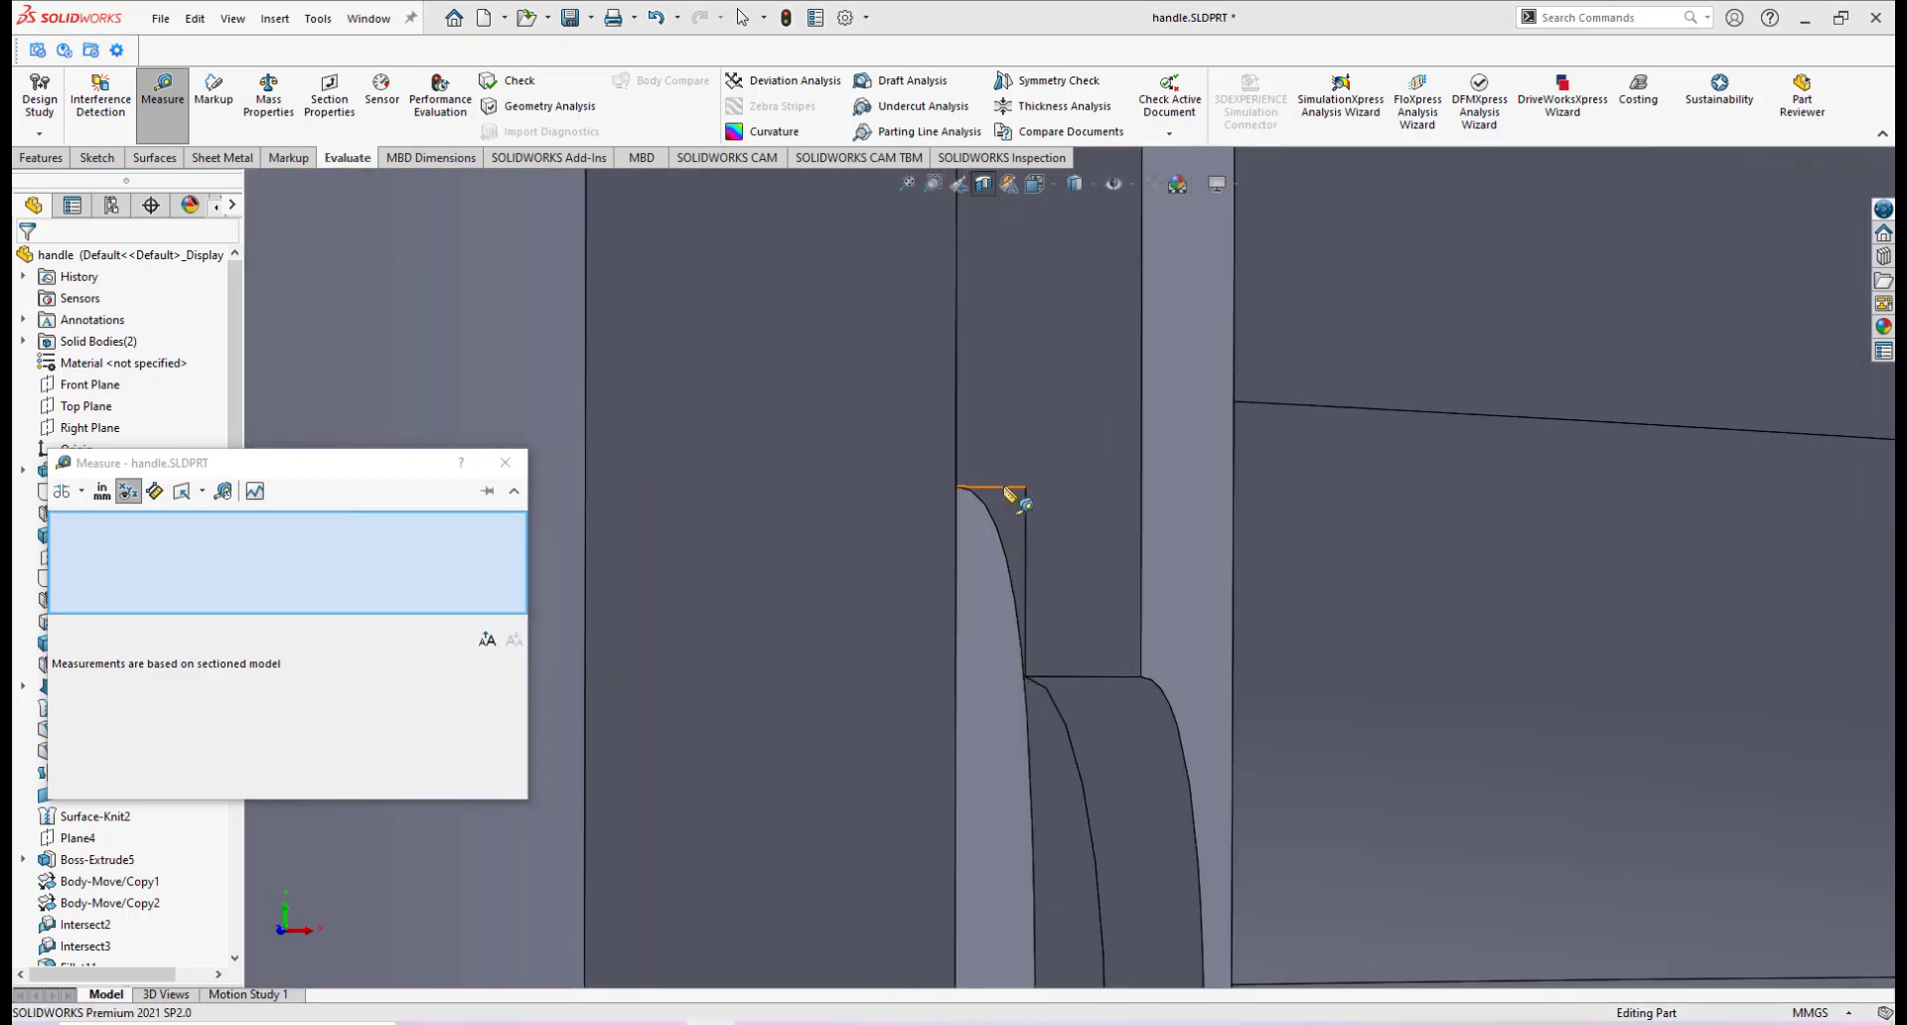
pyautogui.click(1001, 488)
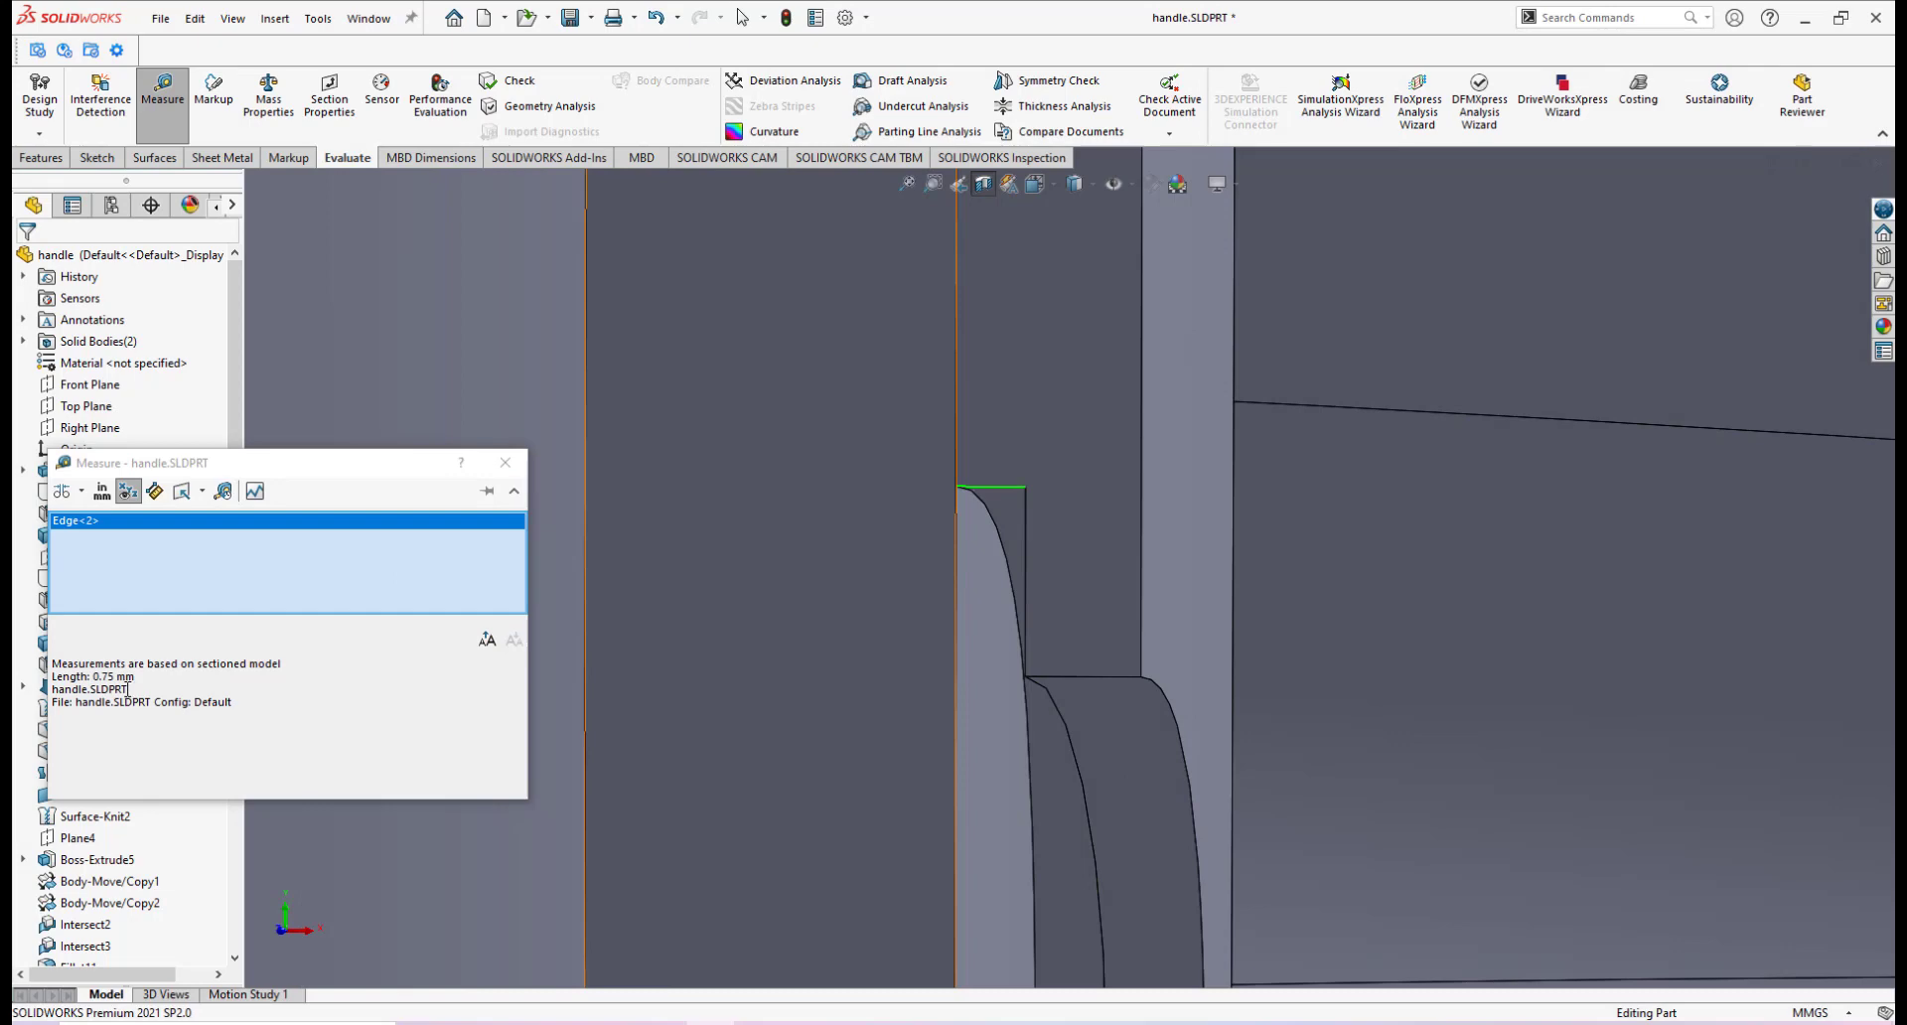
# Clear the selection, remeasure the upper edge of the rounded opening across the remaining wall, and examine the surrounding step
pyautogui.rightClick(223, 560)
pyautogui.click(283, 573)
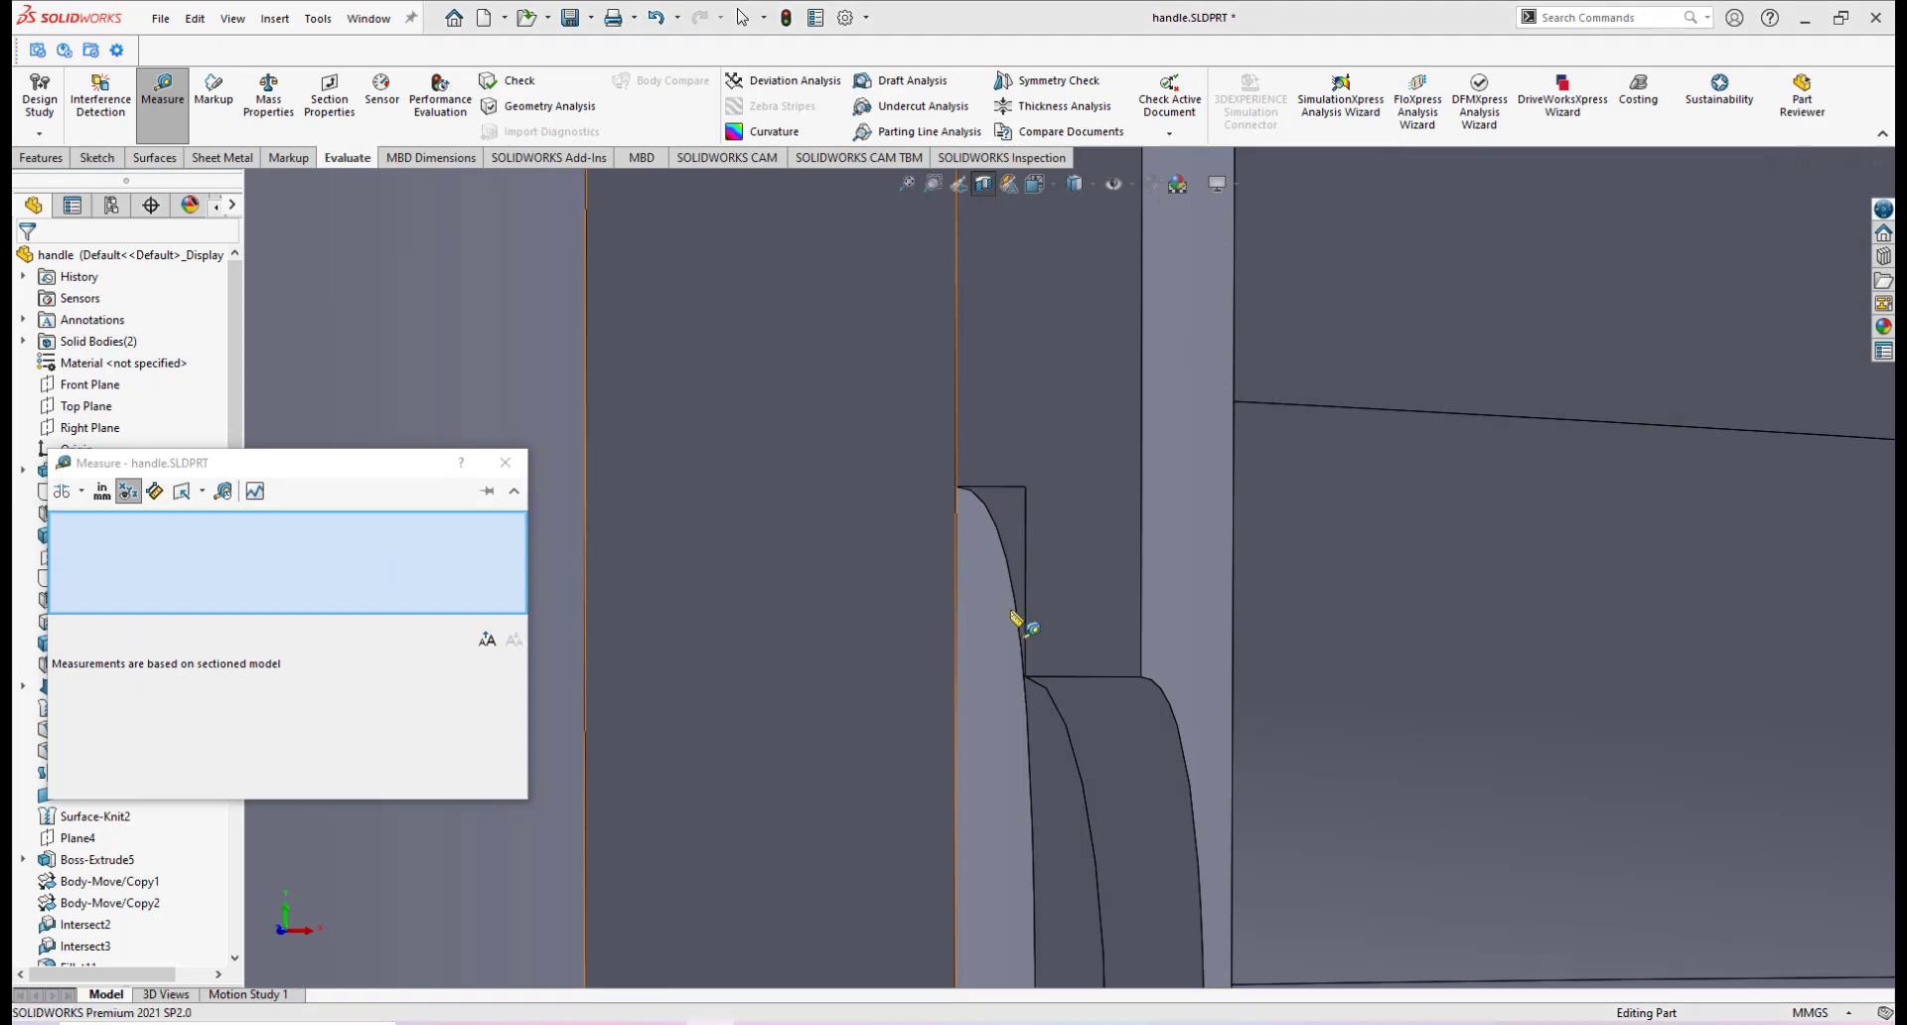
pyautogui.click(1089, 677)
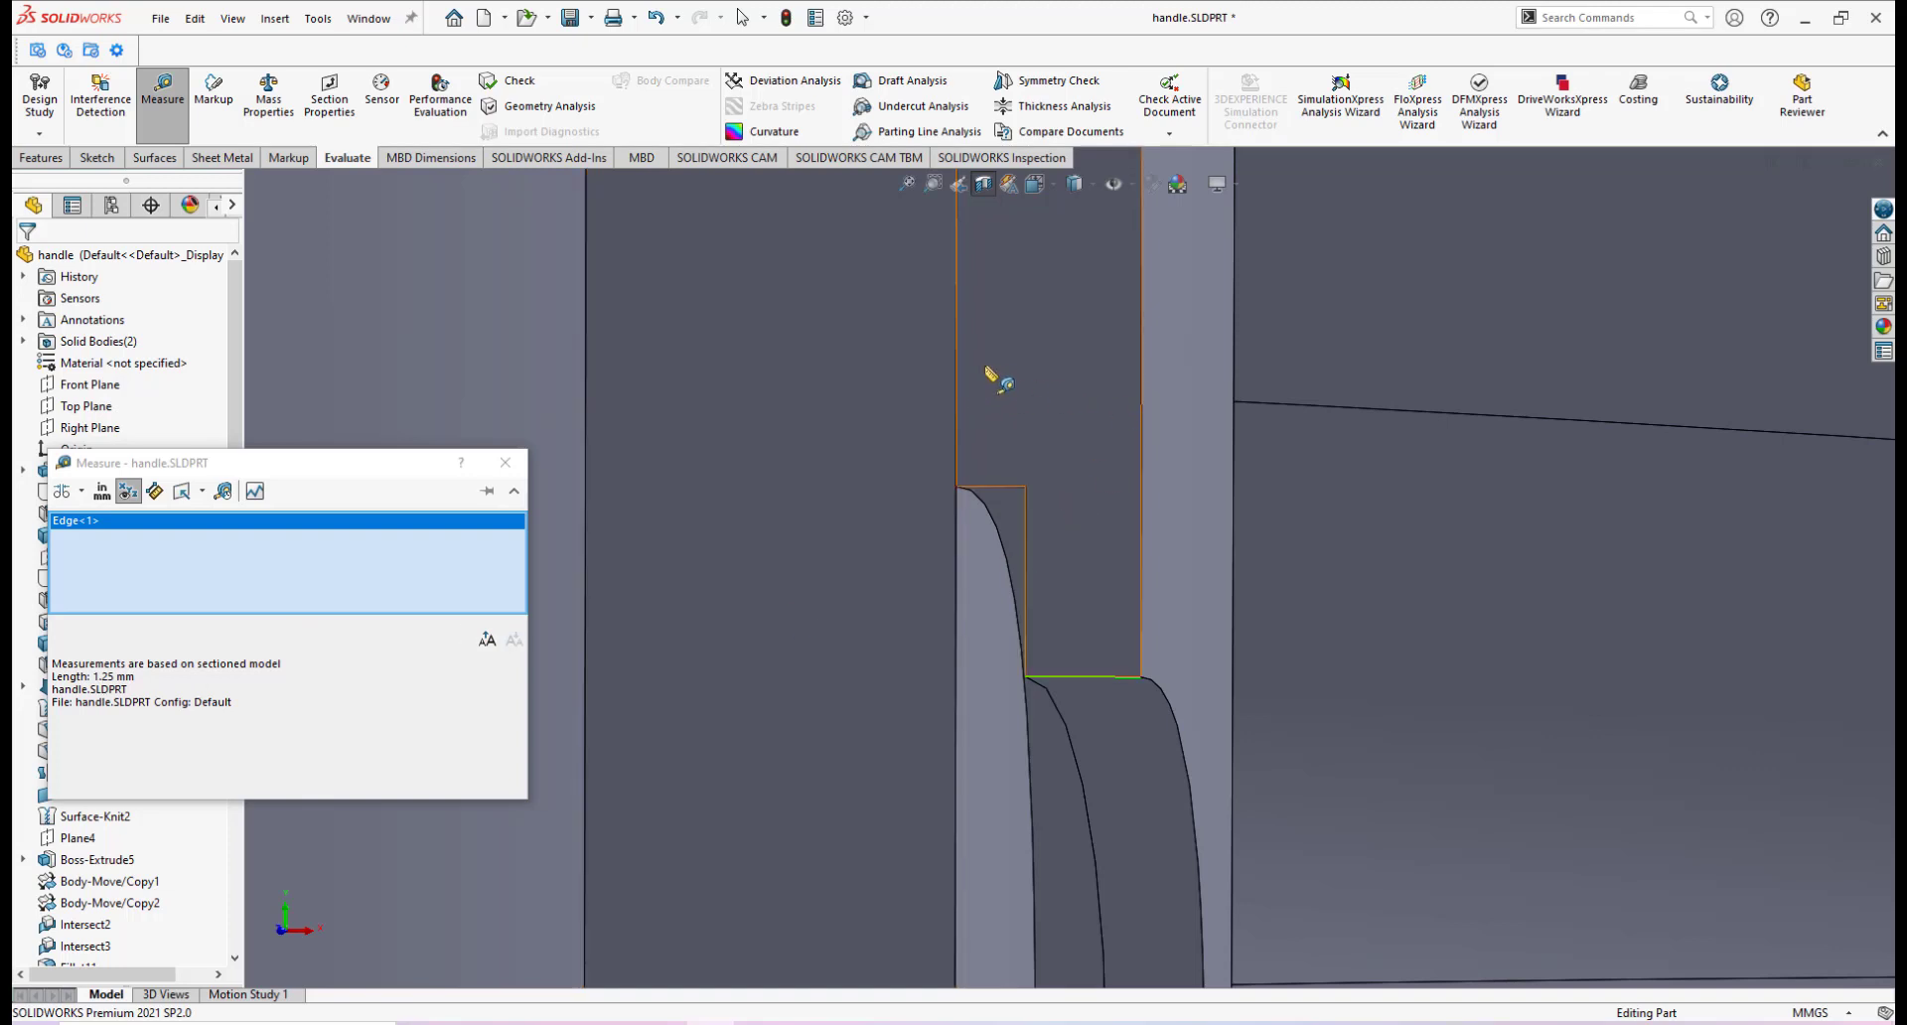
pyautogui.scroll(2, 1067, 454)
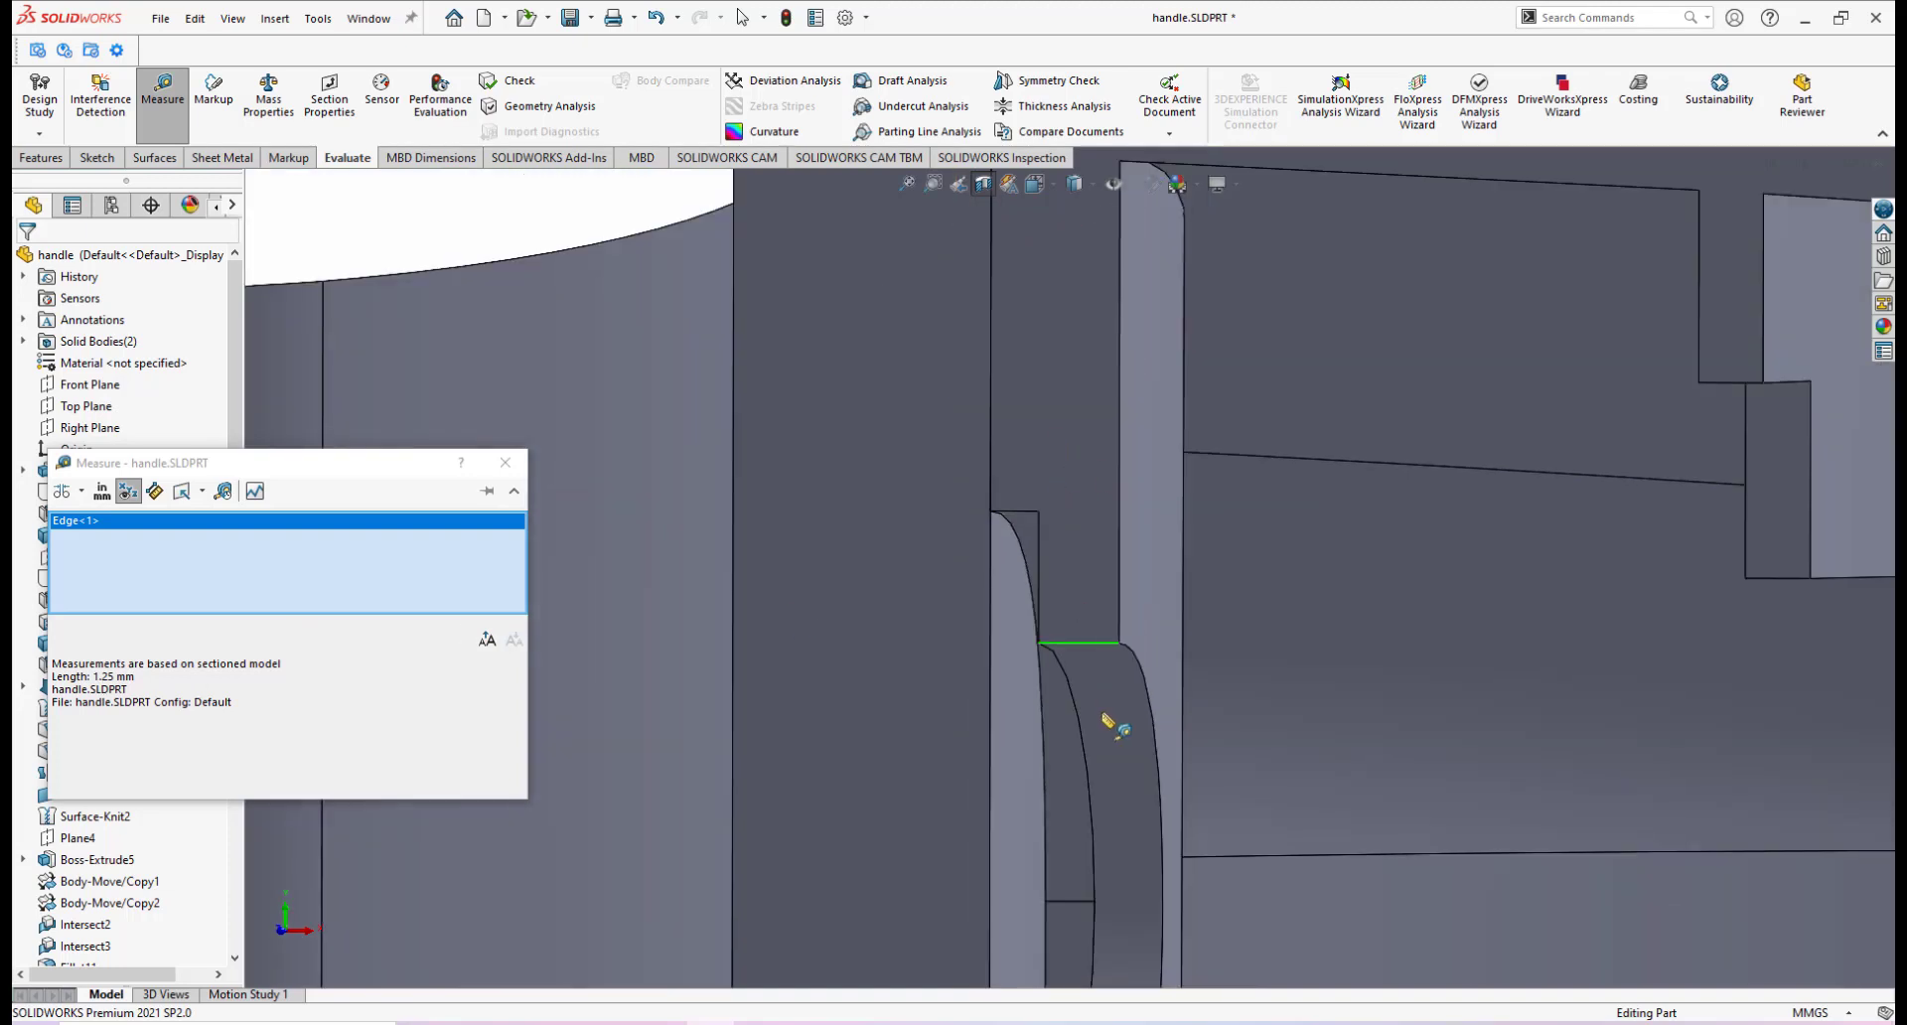
pyautogui.scroll(-1, 1102, 714)
pyautogui.scroll(4, 1085, 646)
pyautogui.scroll(-3, 1092, 651)
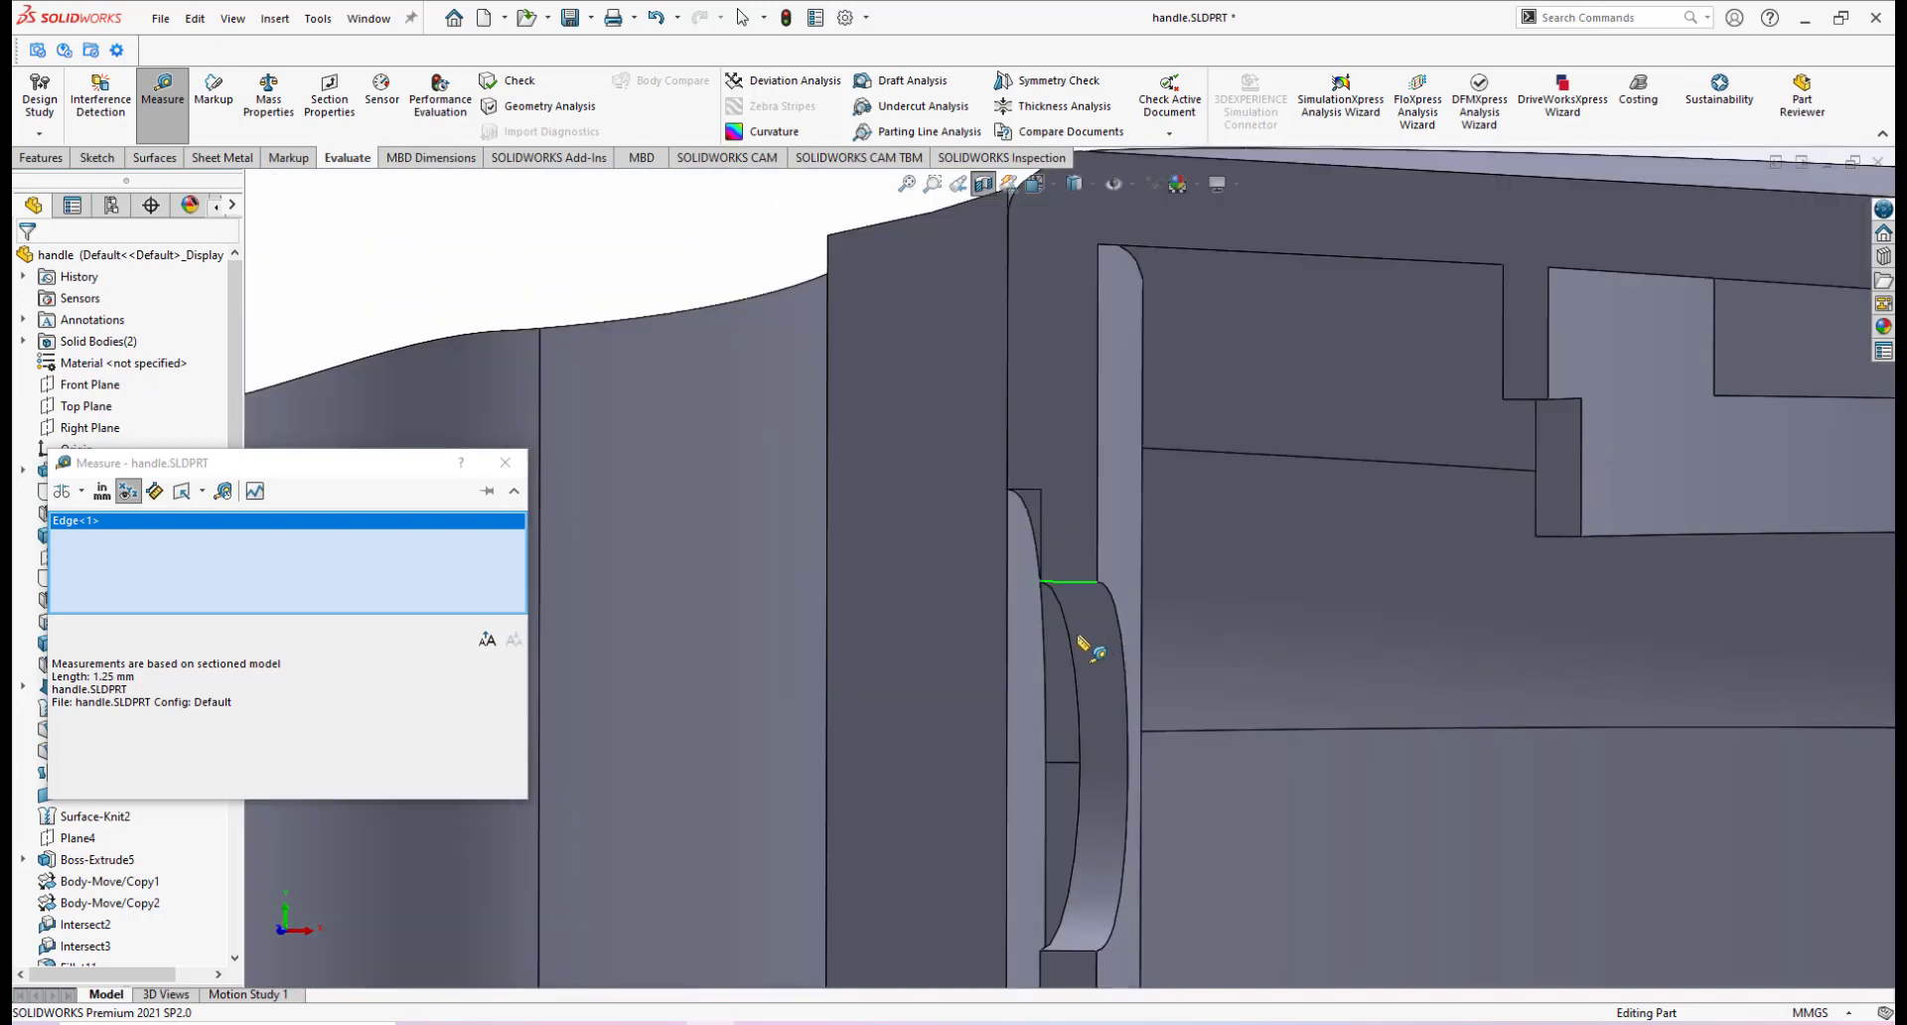
pyautogui.scroll(2, 1082, 643)
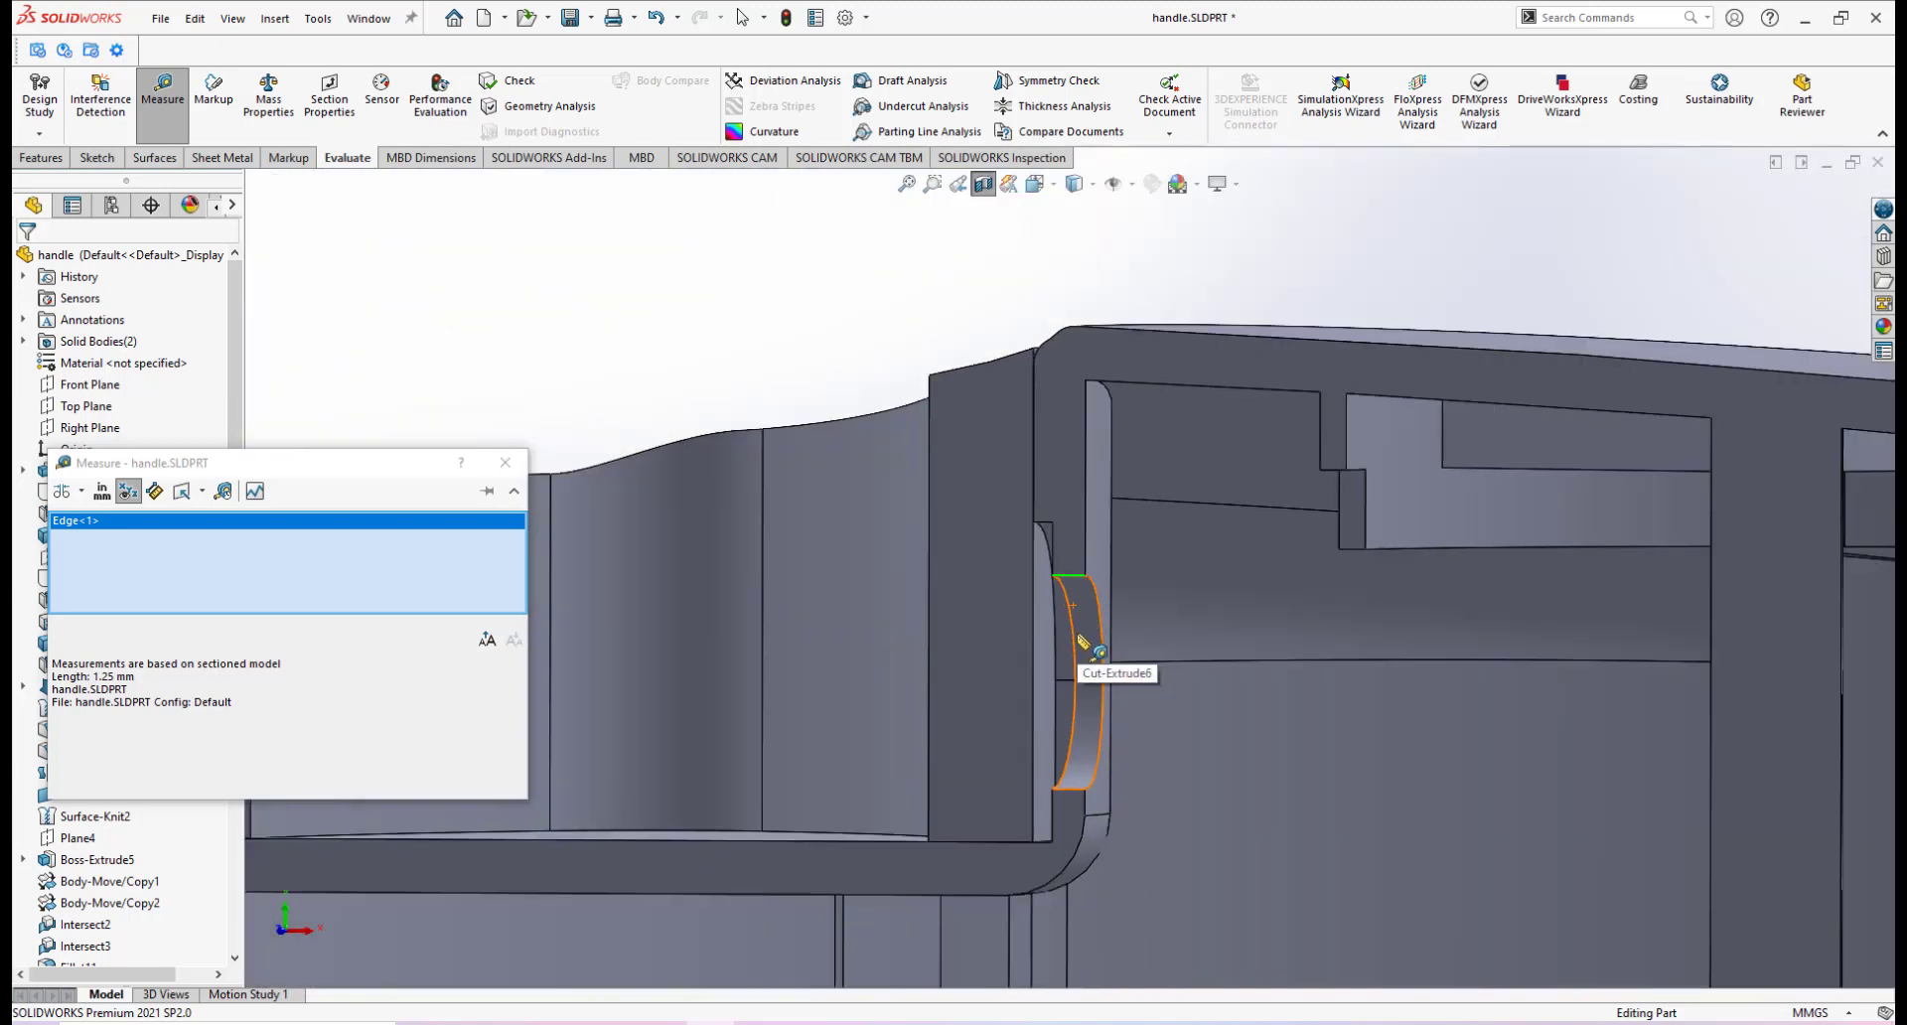
pyautogui.scroll(-2, 1077, 588)
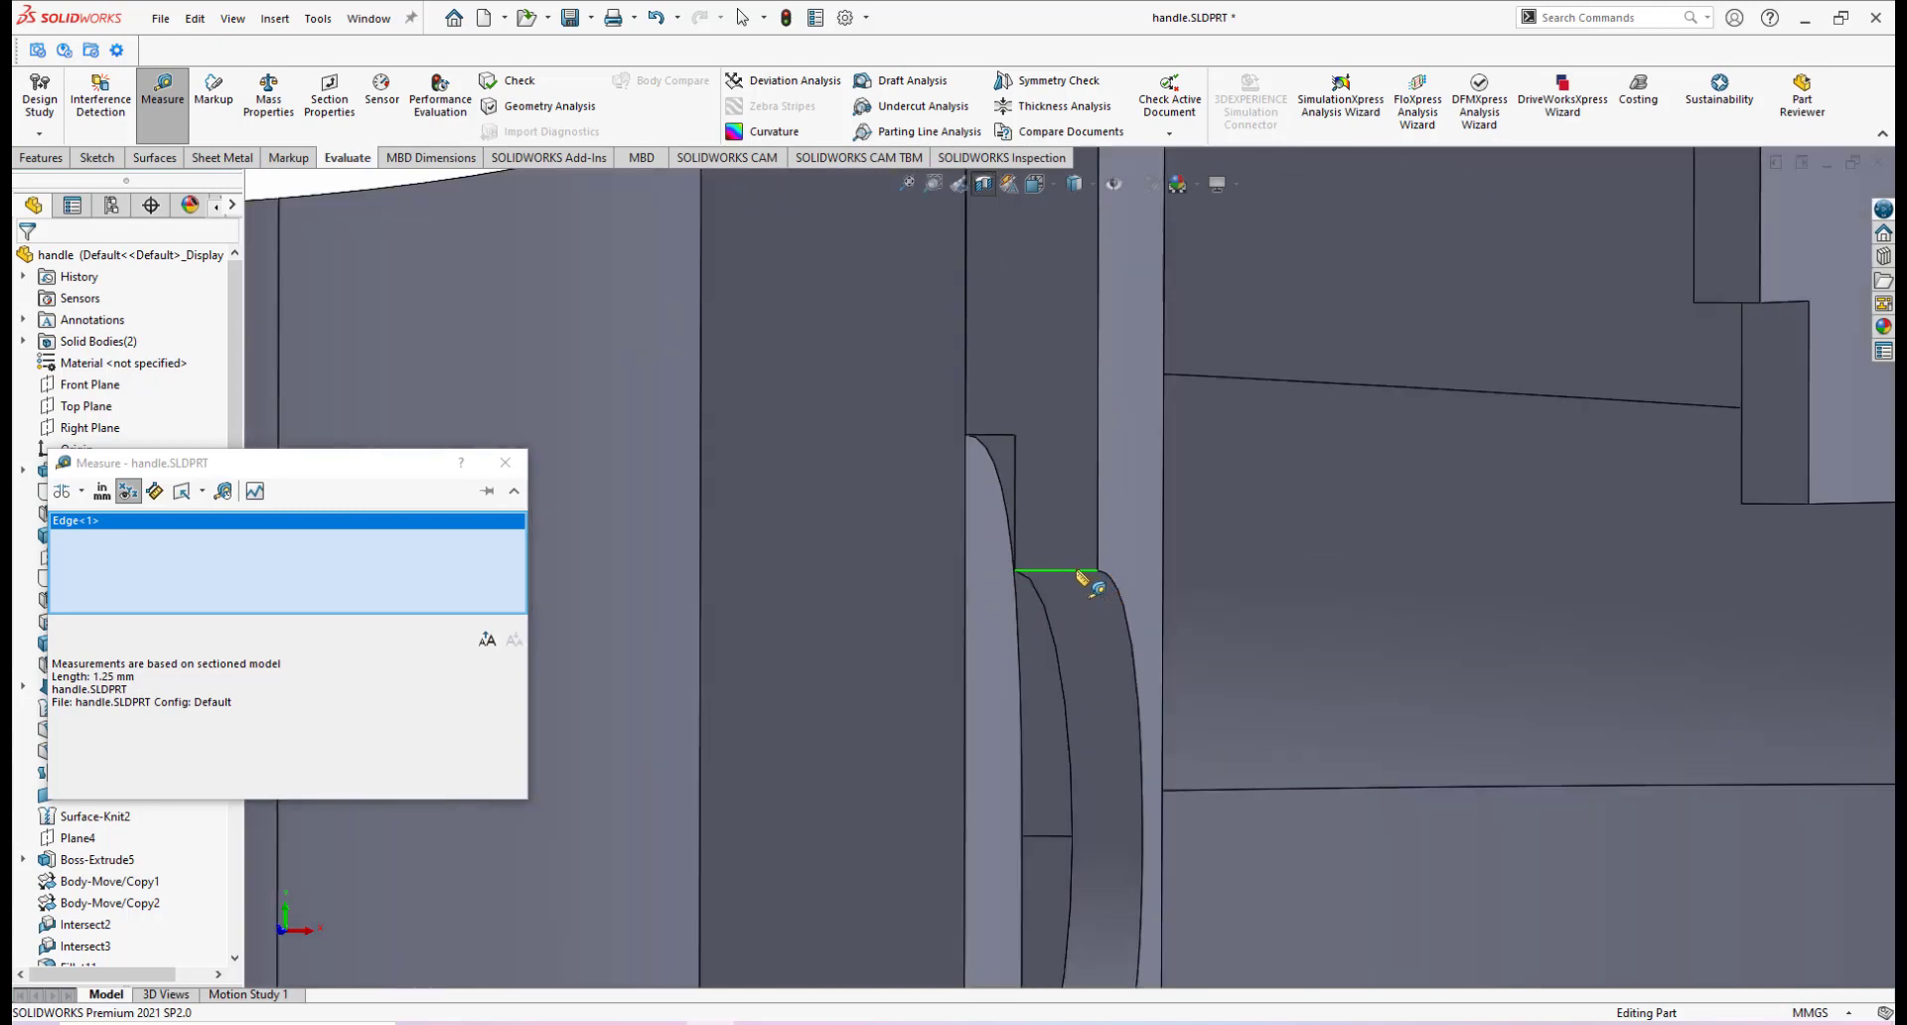
# Close the measurement and examine the sectioned wall around the stepped recess and rounded opening beside the handle
pyautogui.scroll(2, 1080, 578)
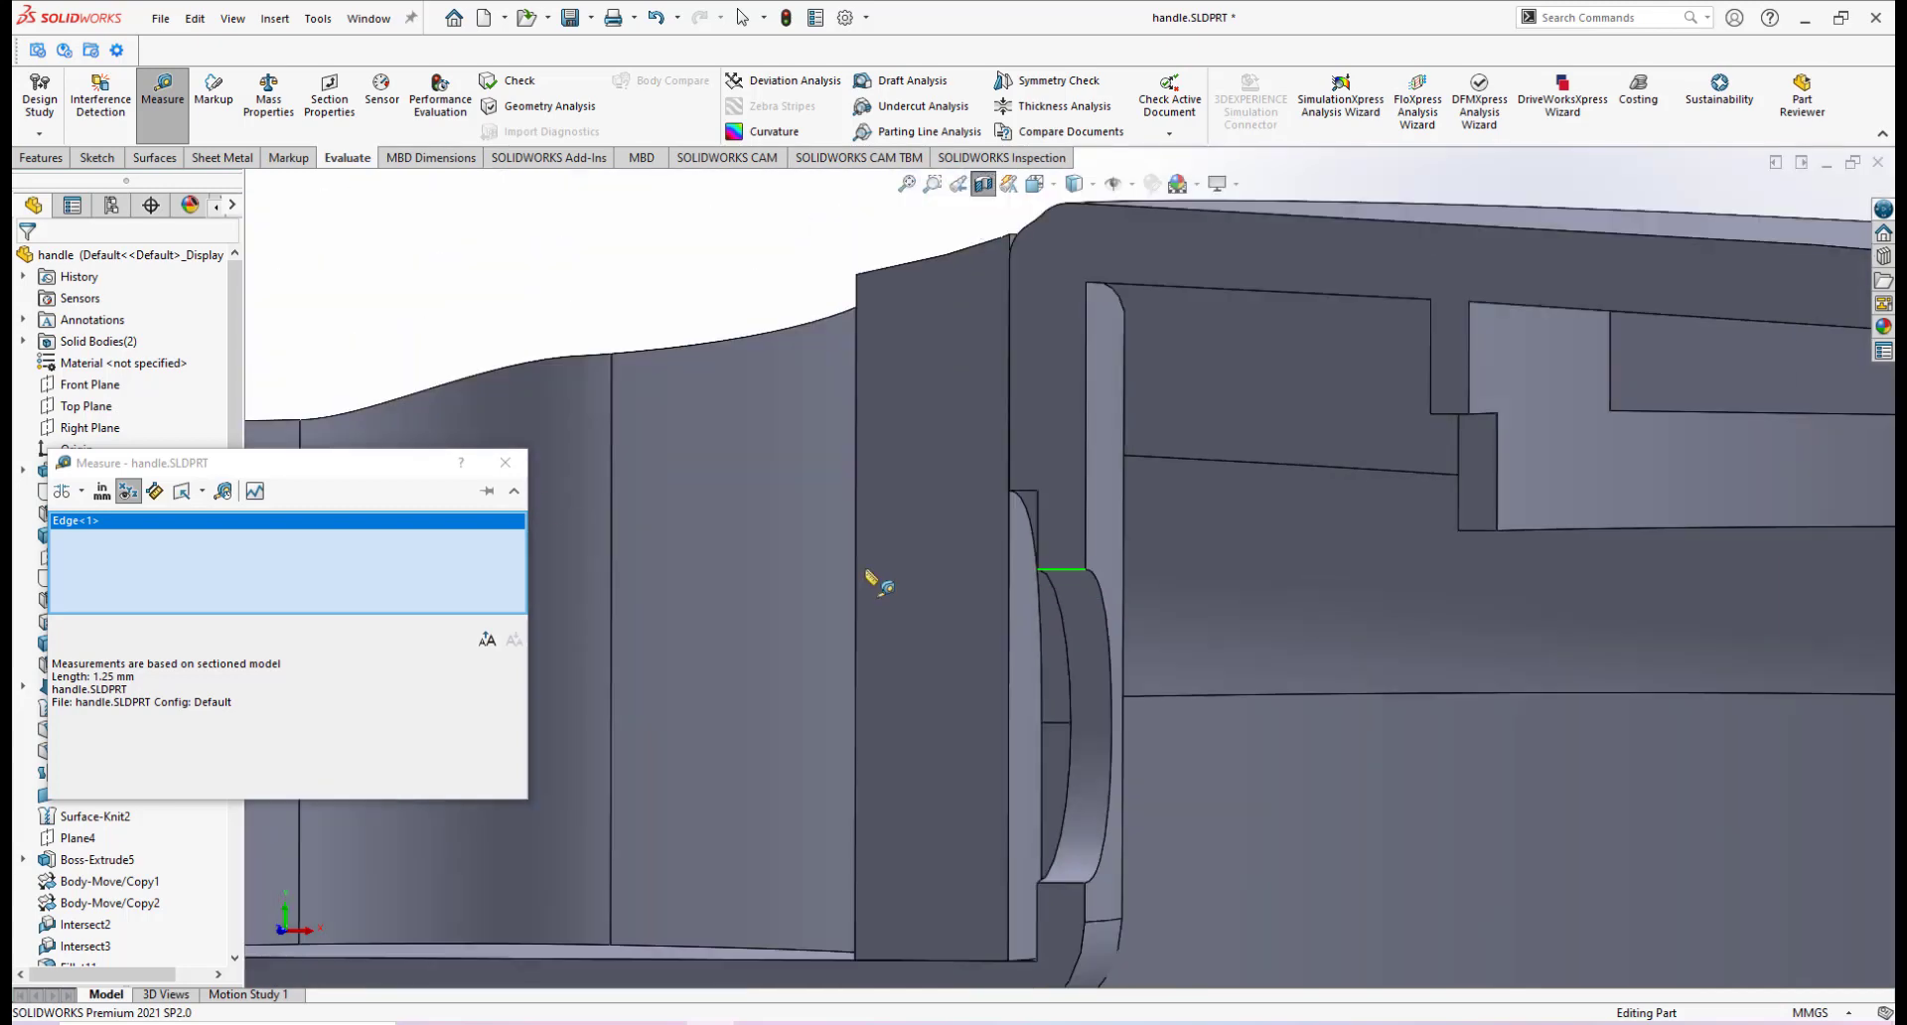
pyautogui.click(505, 461)
pyautogui.scroll(2, 1083, 601)
pyautogui.scroll(-2, 1077, 596)
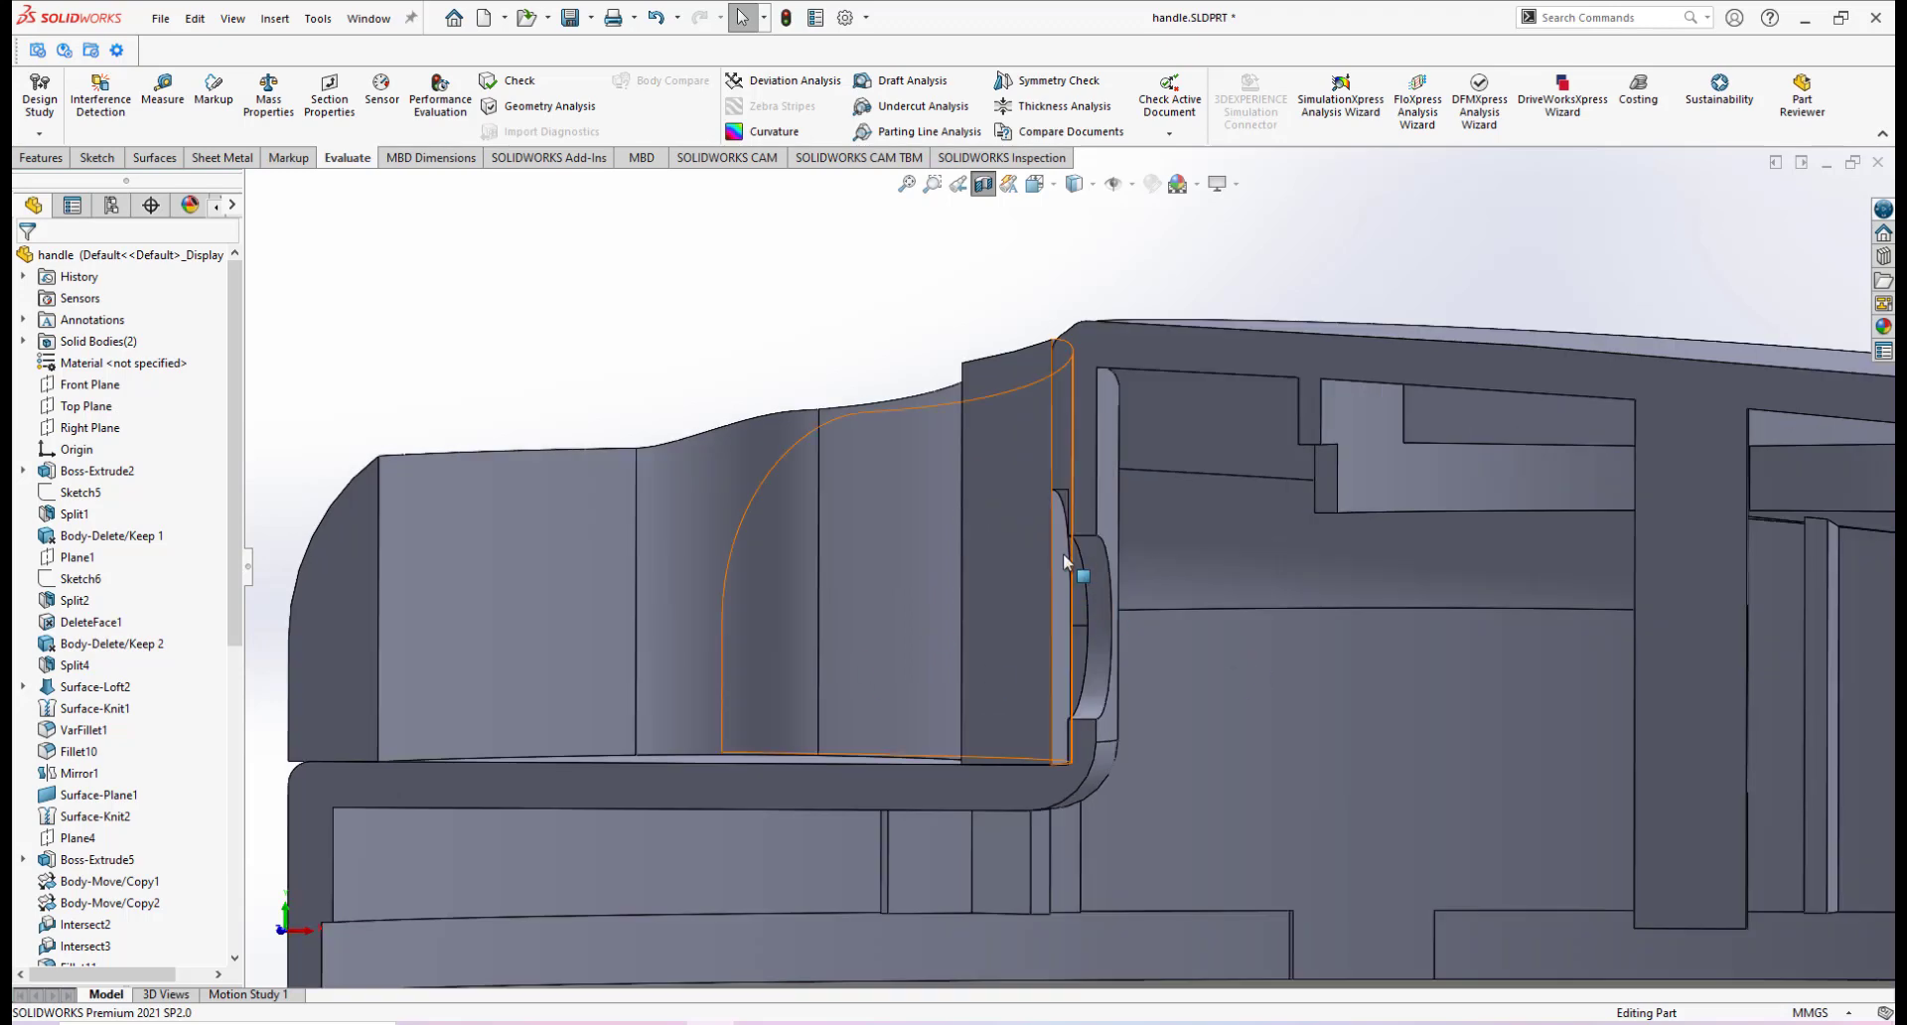
pyautogui.moveTo(1005, 510); pyautogui.dragTo(1082, 571, button='middle')
pyautogui.scroll(2, 1086, 735)
pyautogui.scroll(-2, 1077, 643)
pyautogui.scroll(3, 1108, 602)
pyautogui.scroll(-3, 1094, 605)
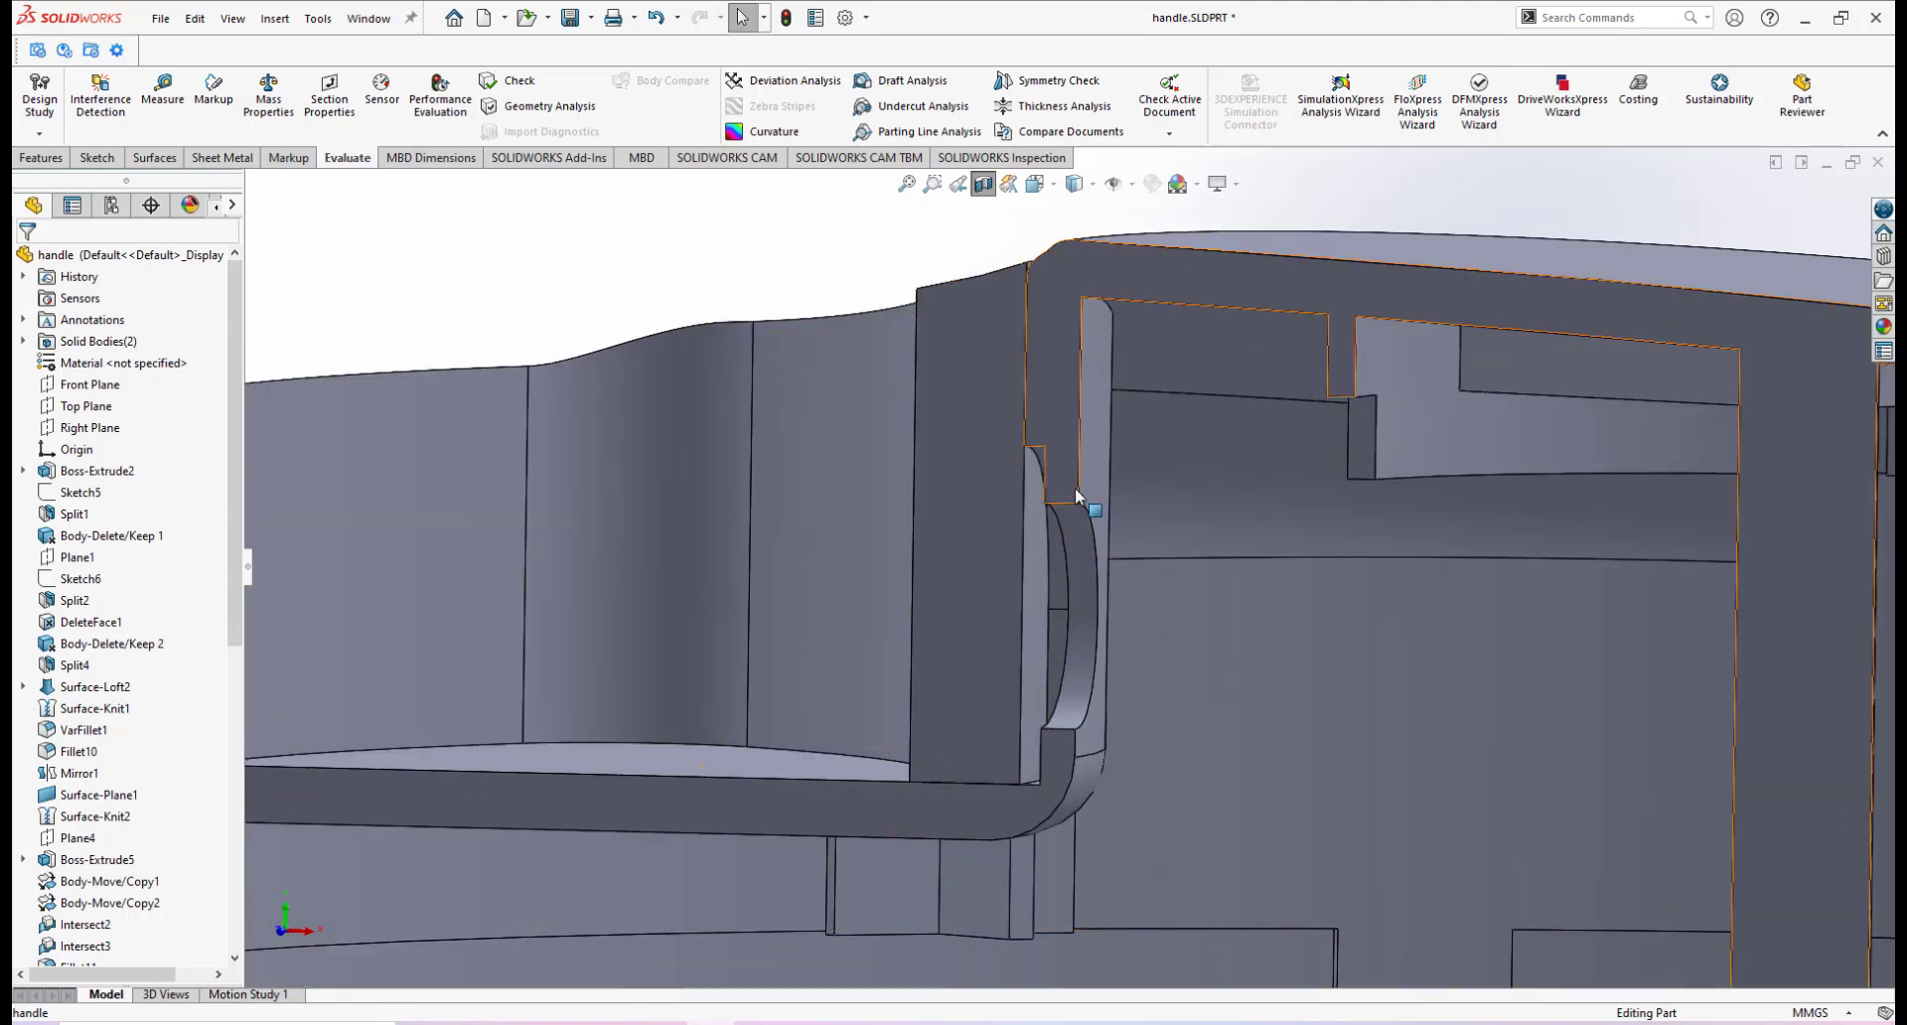
pyautogui.scroll(1, 1067, 520)
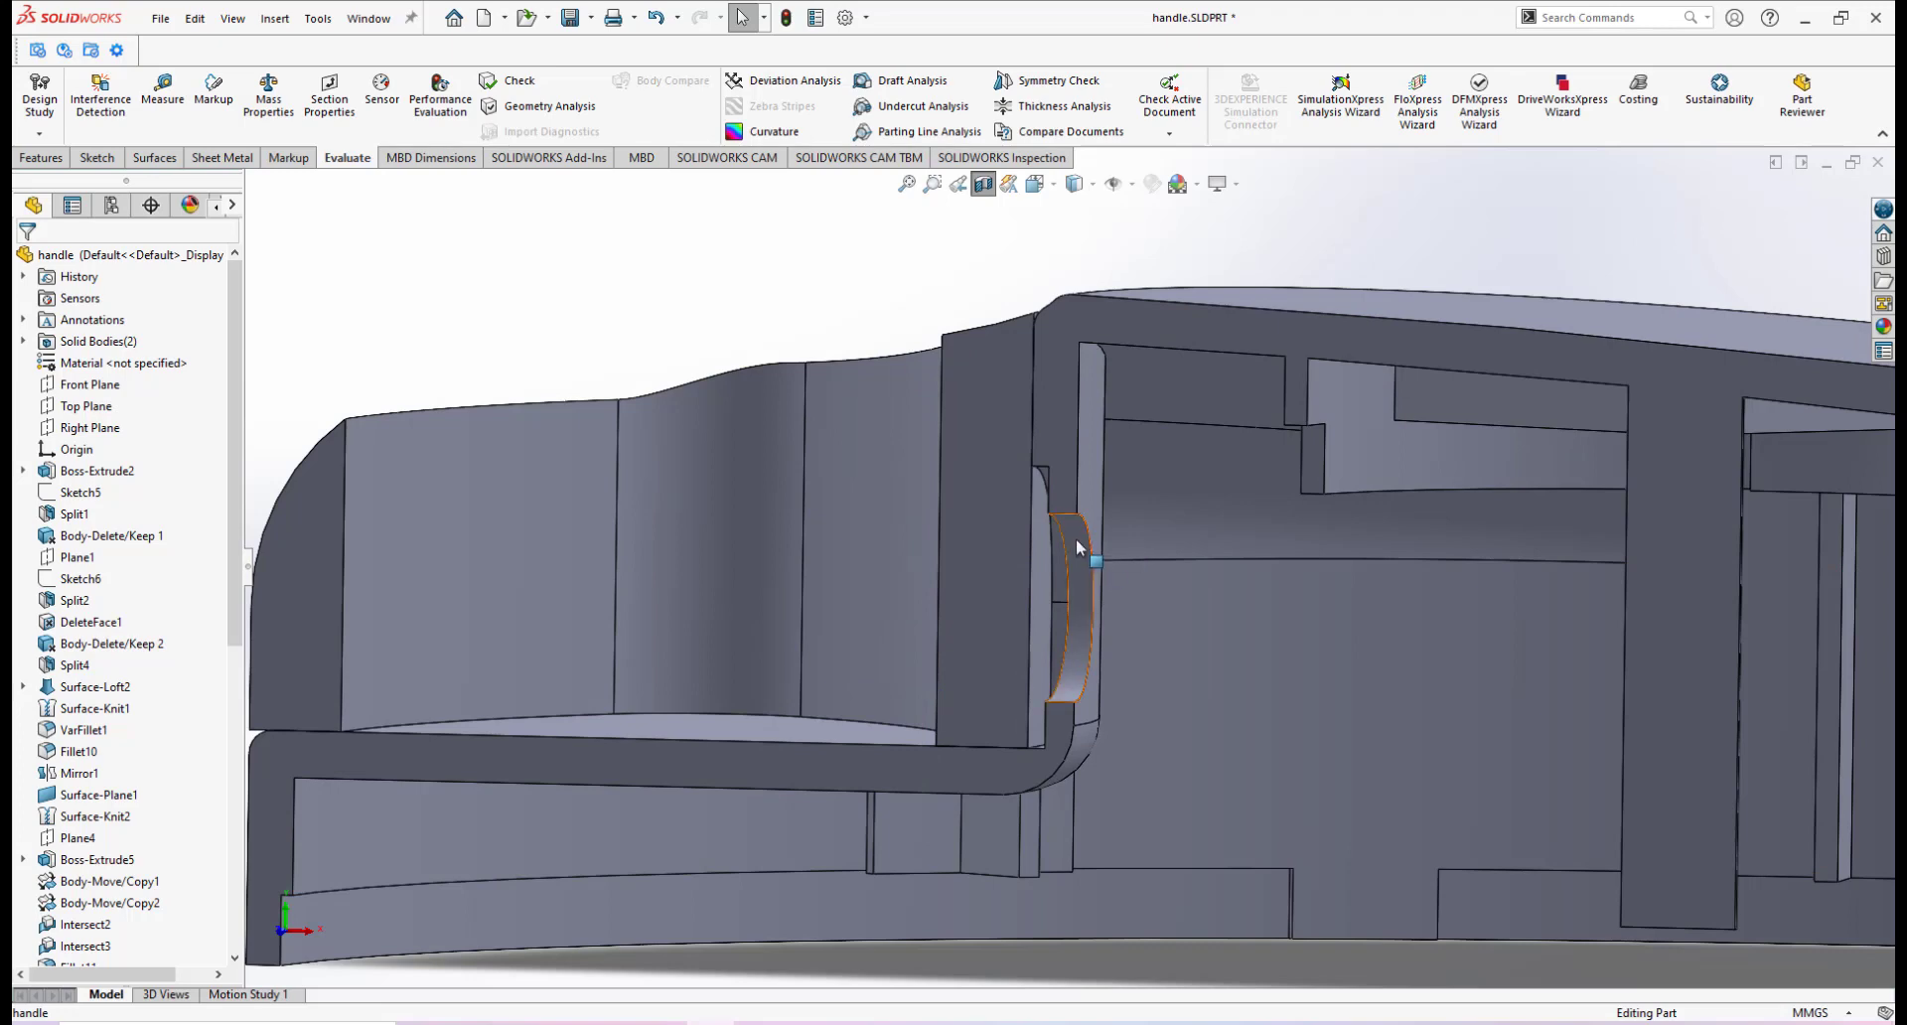
# Show the circle sketch belonging to the cut that forms the rounded wall opening
pyautogui.click(1087, 558)
pyautogui.scroll(-3, 1082, 561)
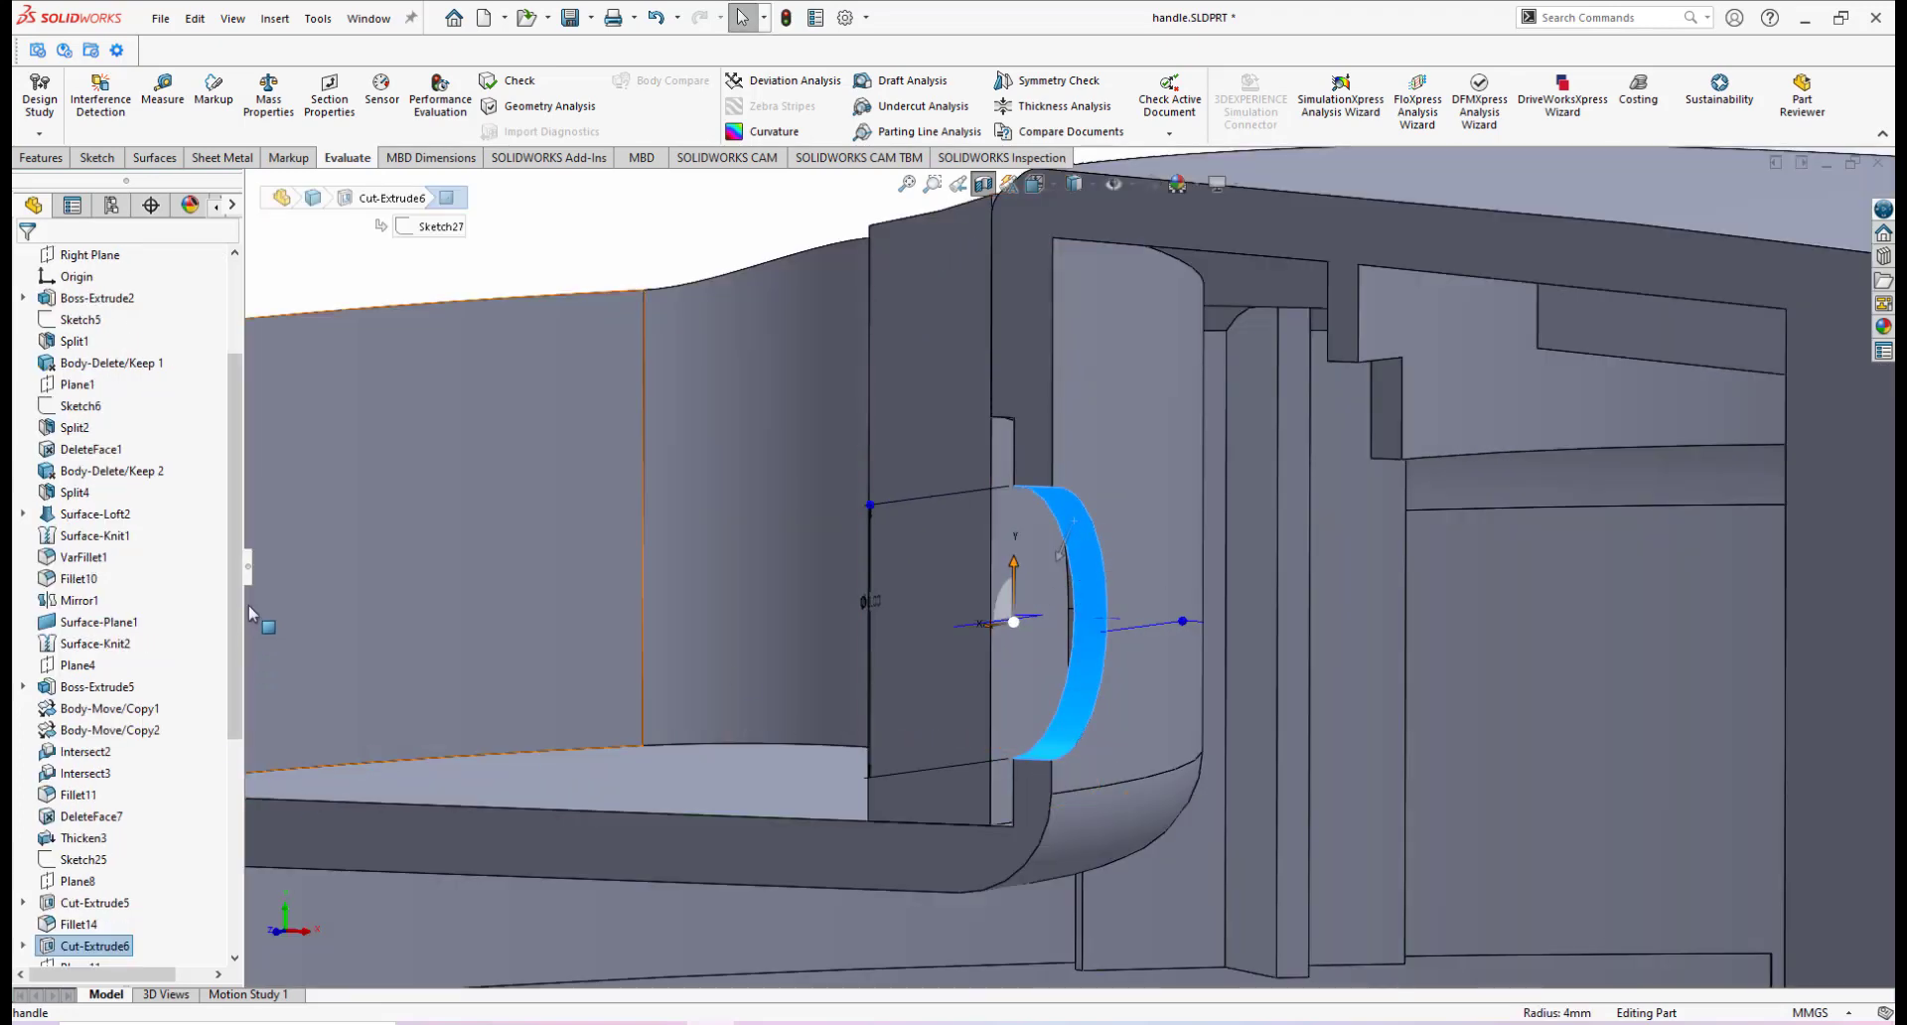
pyautogui.moveTo(240, 549); pyautogui.dragTo(241, 741)
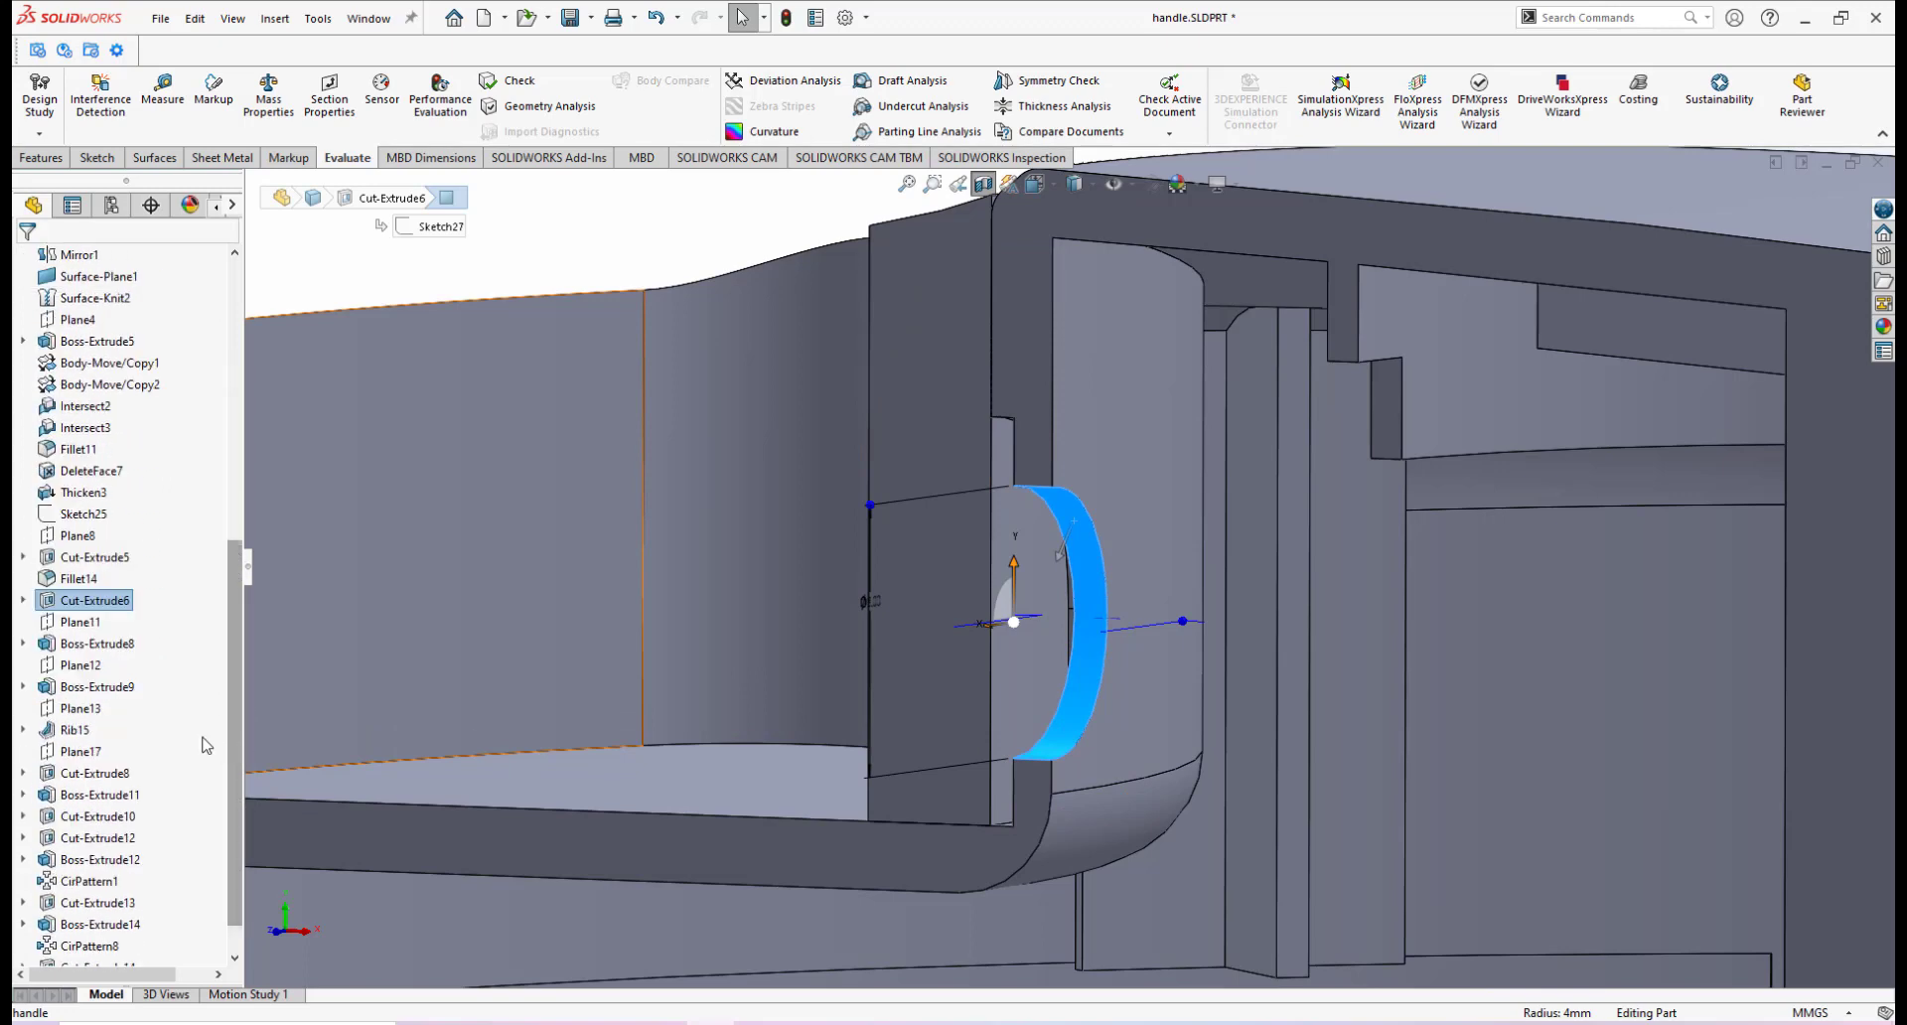
pyautogui.click(23, 600)
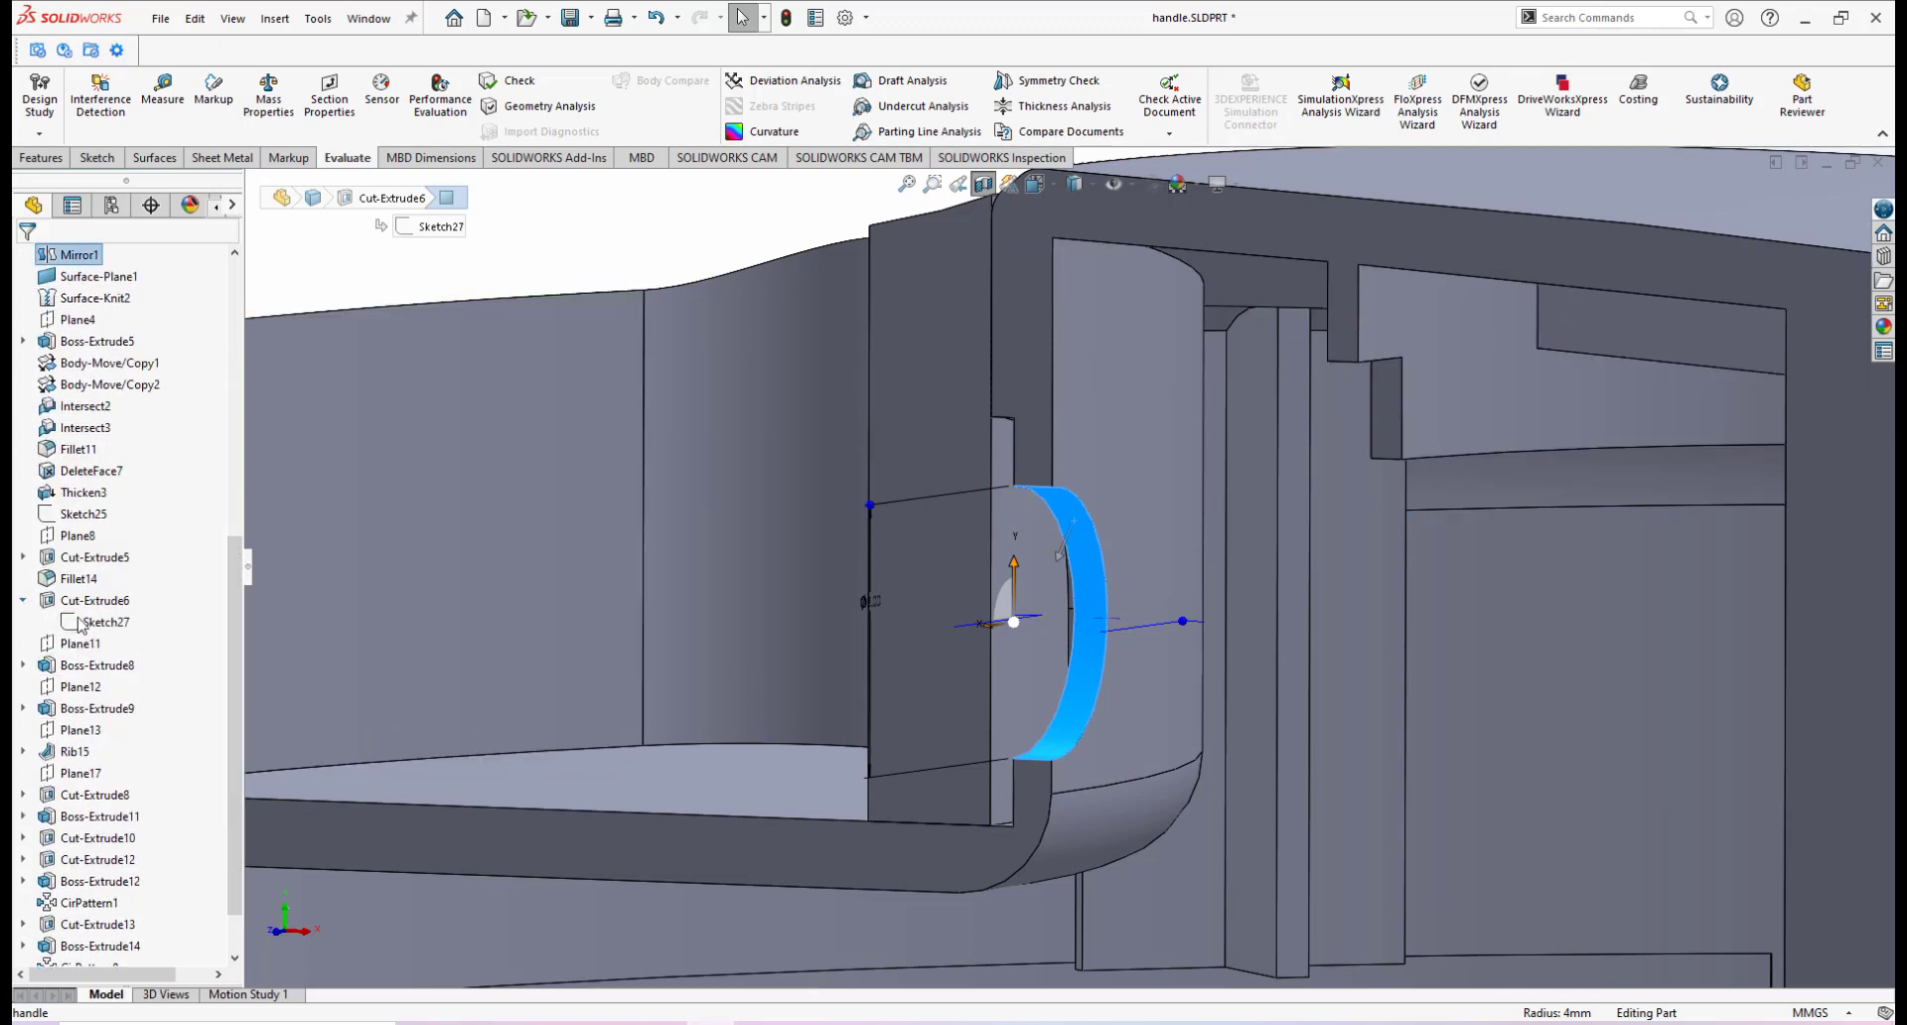
pyautogui.click(82, 622)
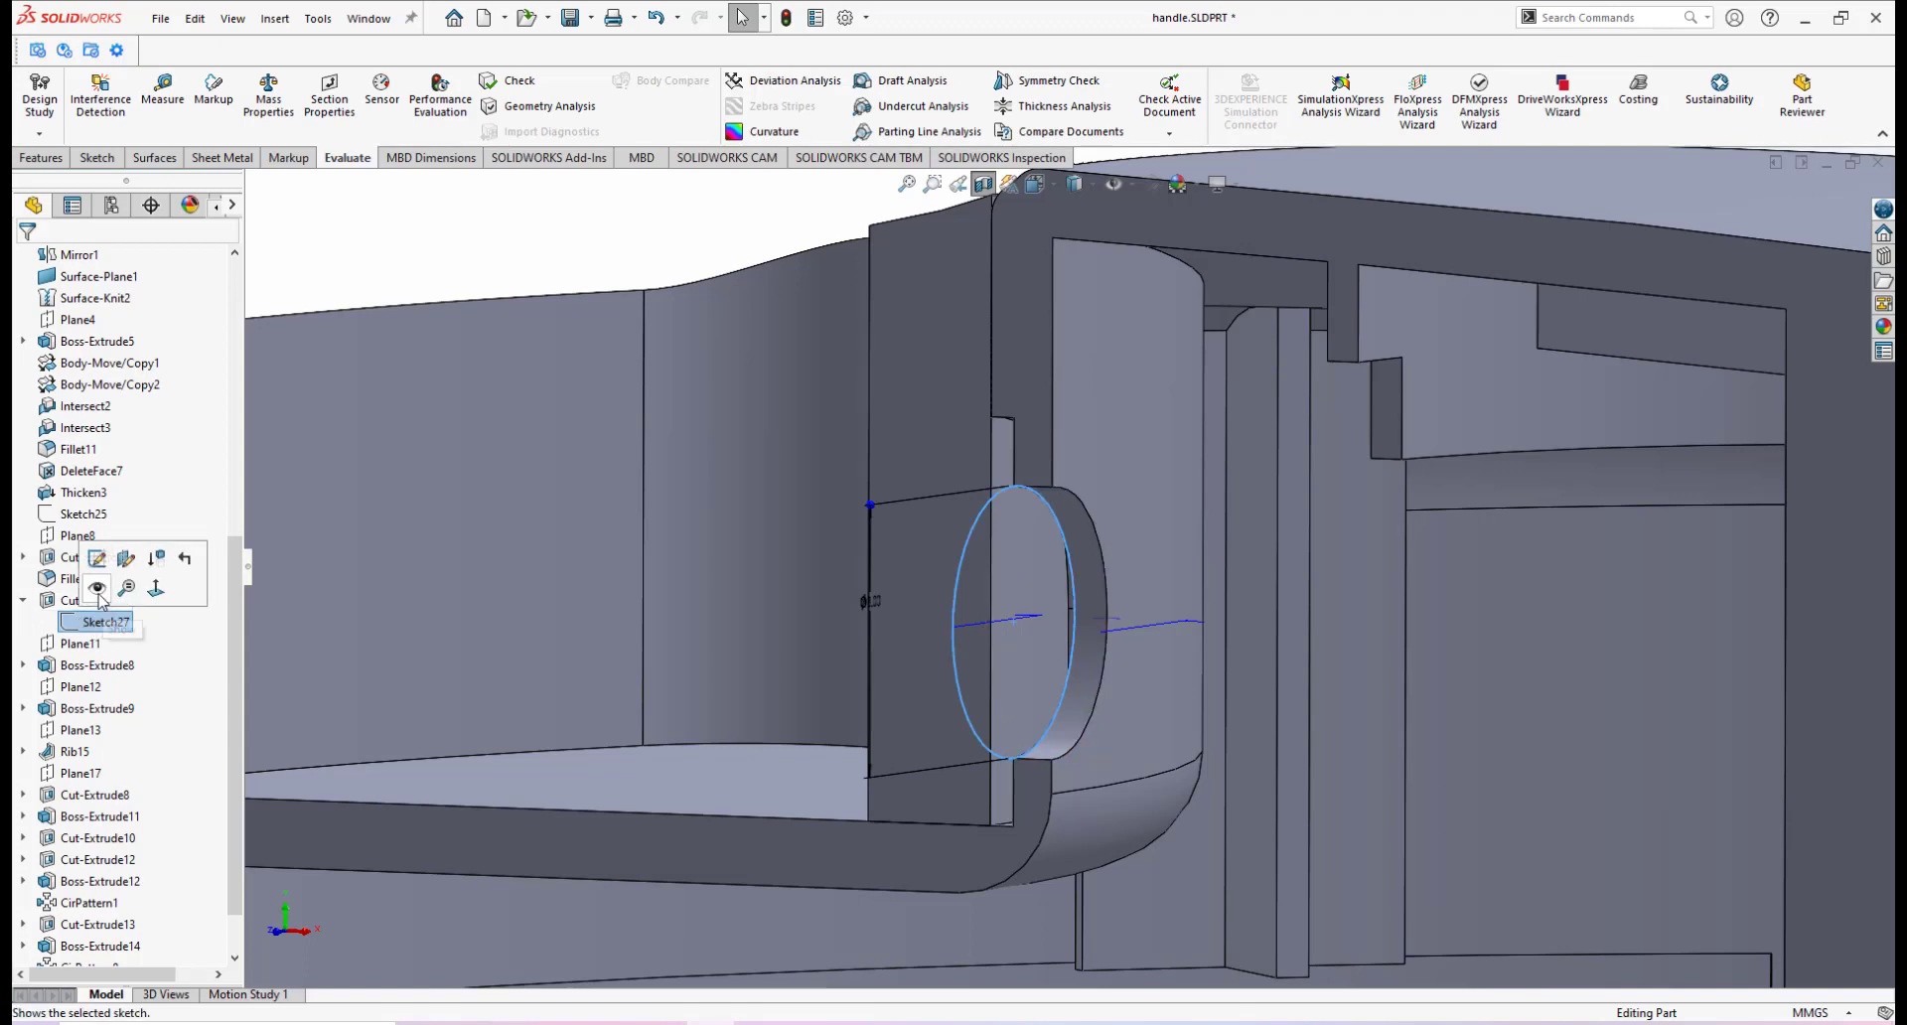
pyautogui.click(98, 591)
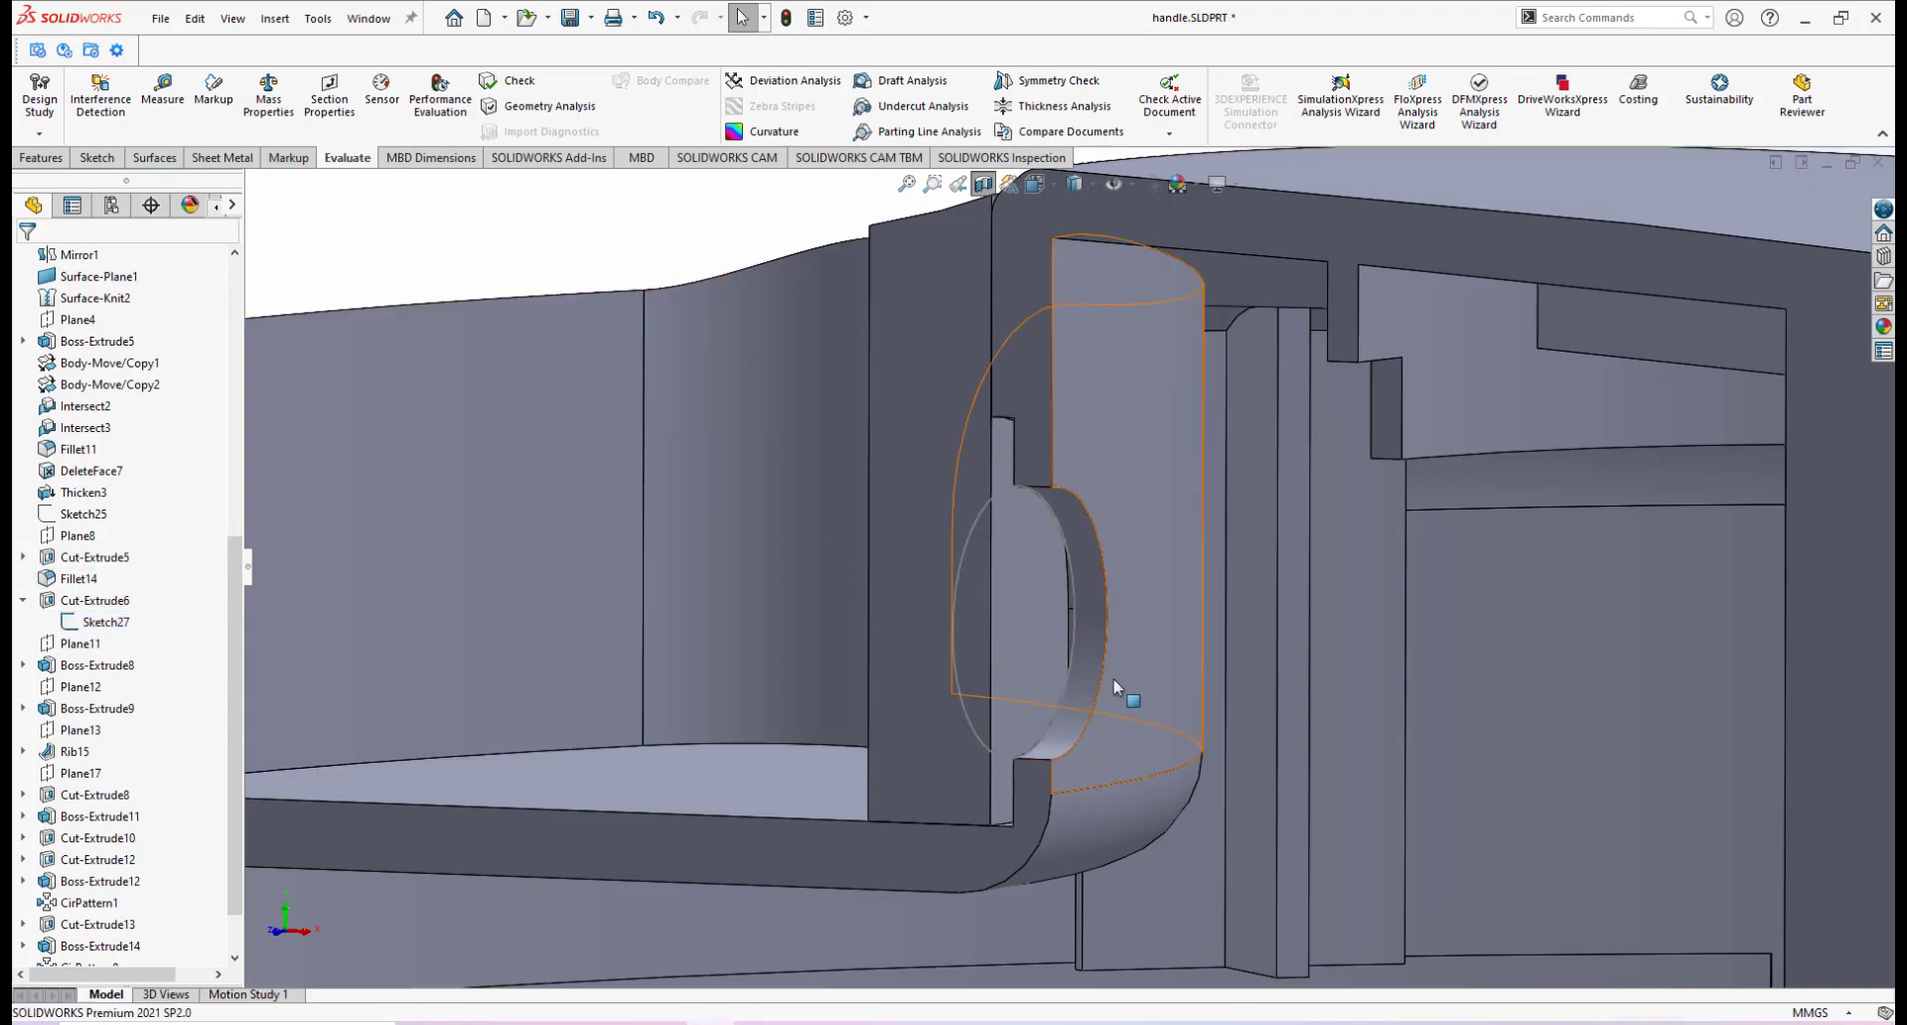
# Isolate the curved handle body so only it and the shown circle sketch remain in view
pyautogui.moveTo(1115, 696); pyautogui.dragTo(1040, 603, button='middle')
pyautogui.moveTo(1039, 558); pyautogui.dragTo(1063, 571, button='middle')
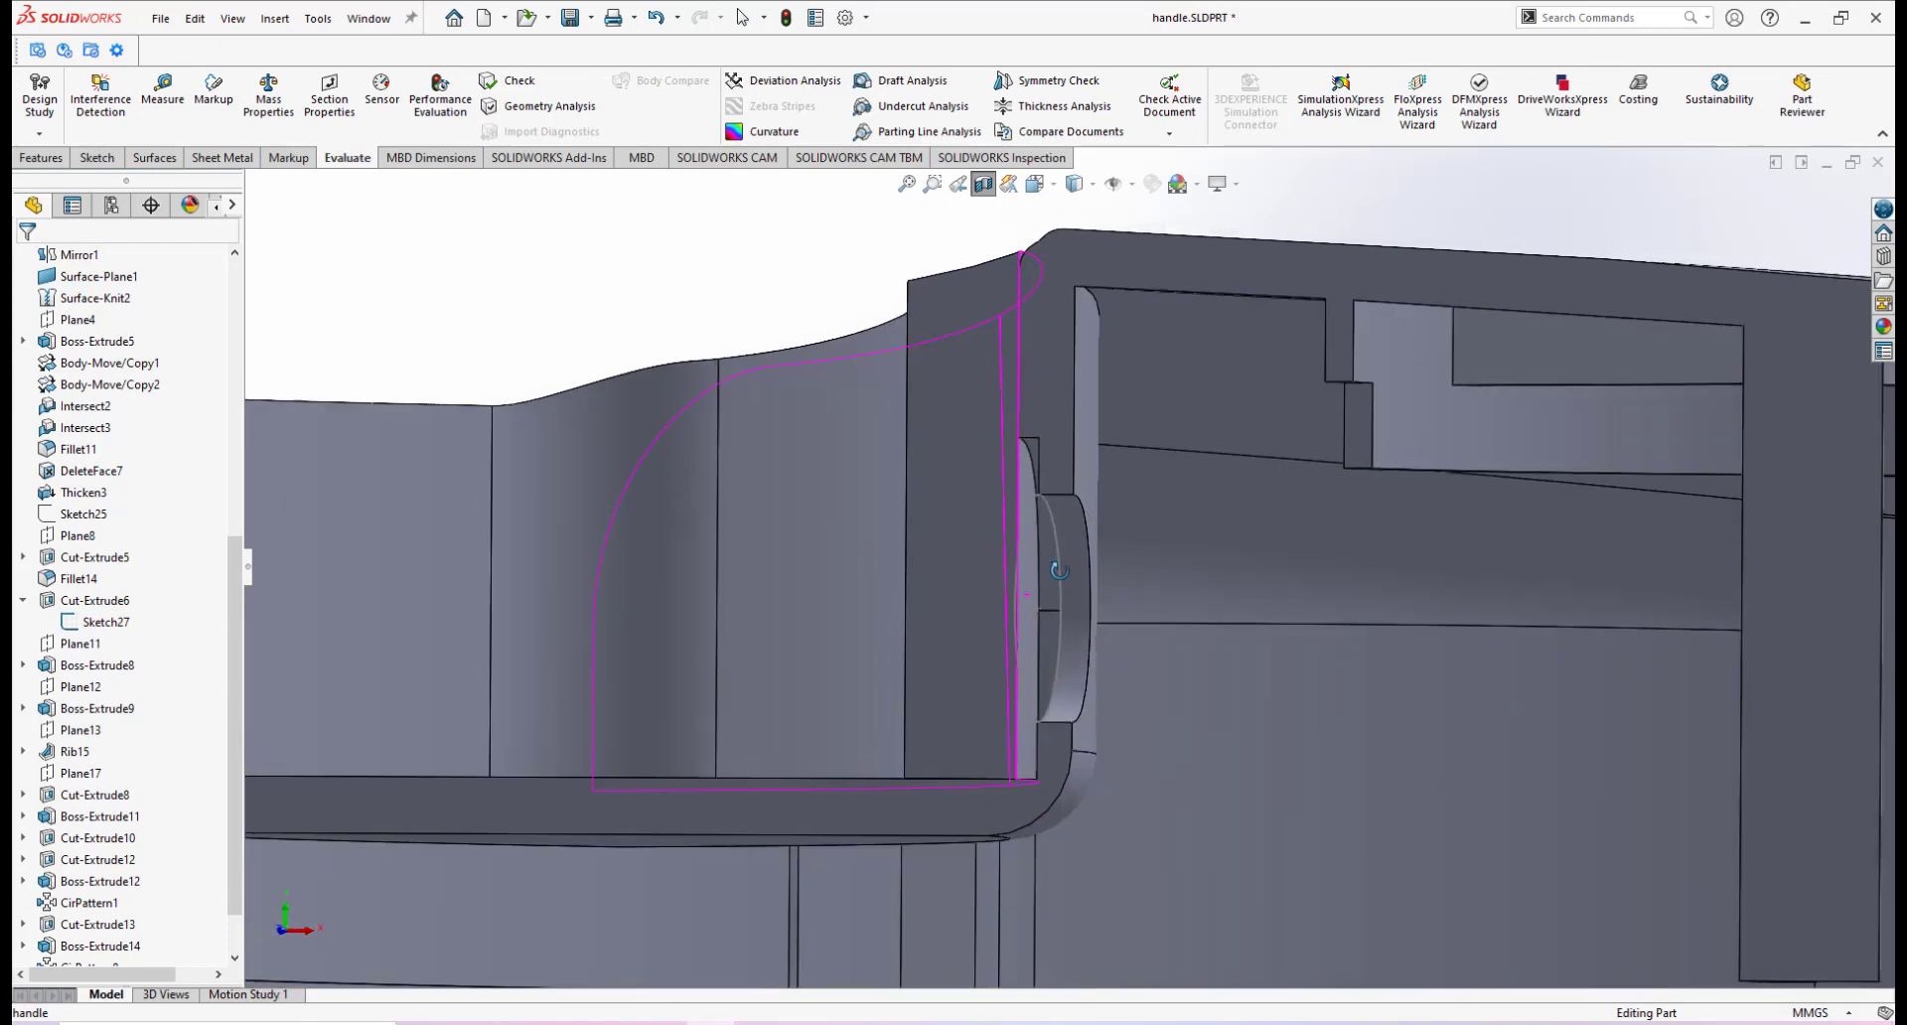
pyautogui.scroll(5, 1063, 571)
pyautogui.scroll(-3, 1063, 571)
pyautogui.scroll(3, 1062, 569)
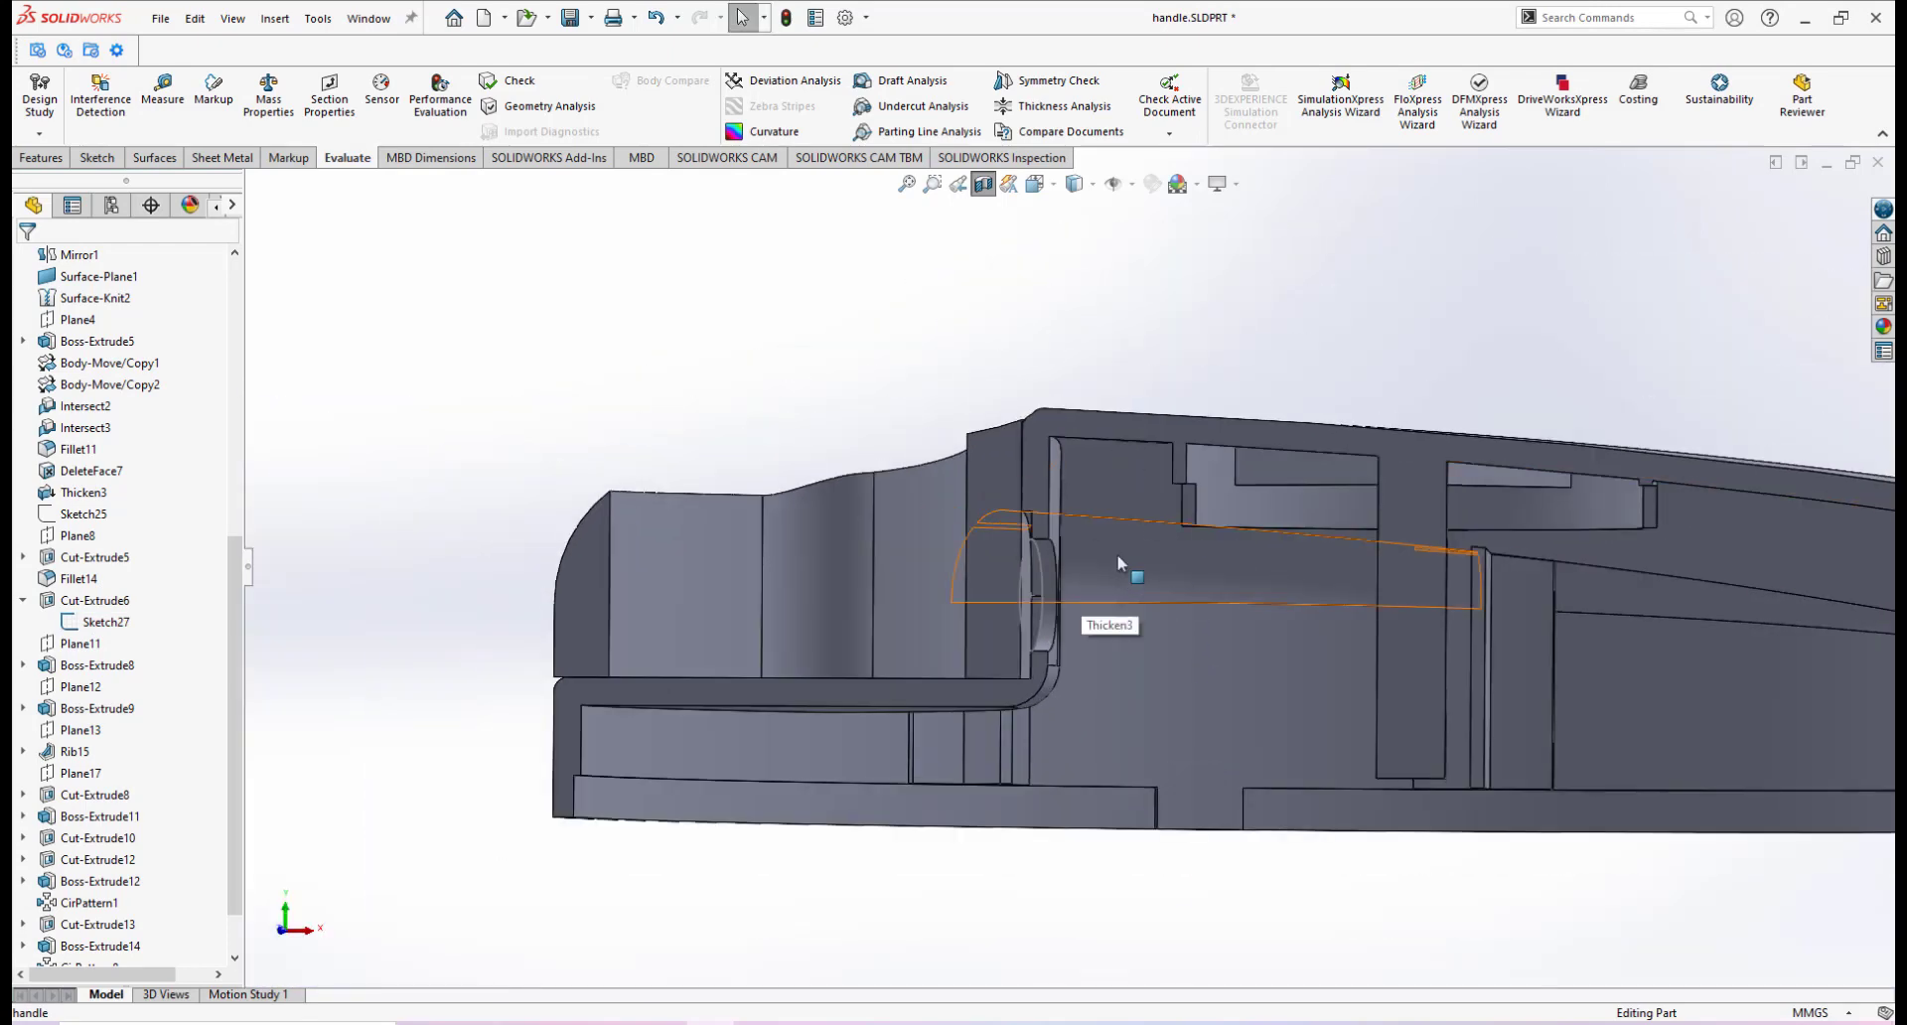
pyautogui.moveTo(1128, 566); pyautogui.dragTo(795, 488, button='middle')
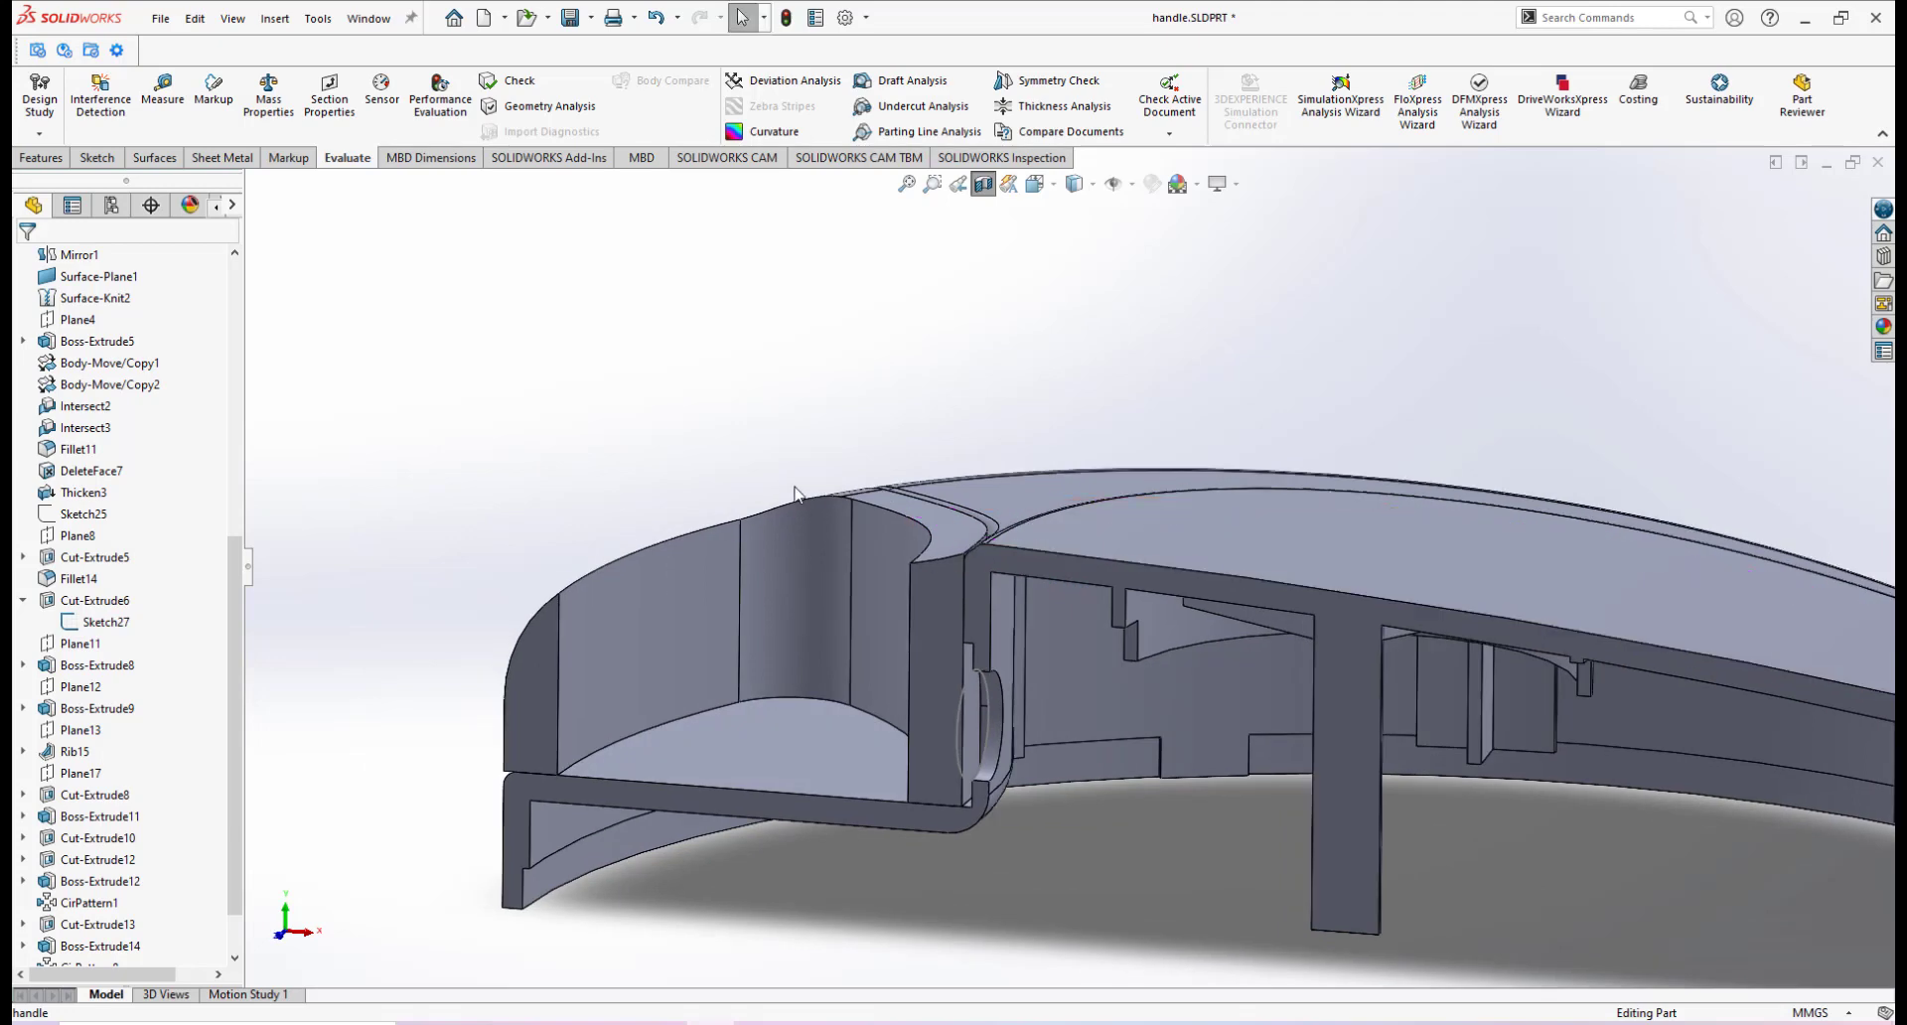
pyautogui.rightClick(933, 542)
pyautogui.click(993, 926)
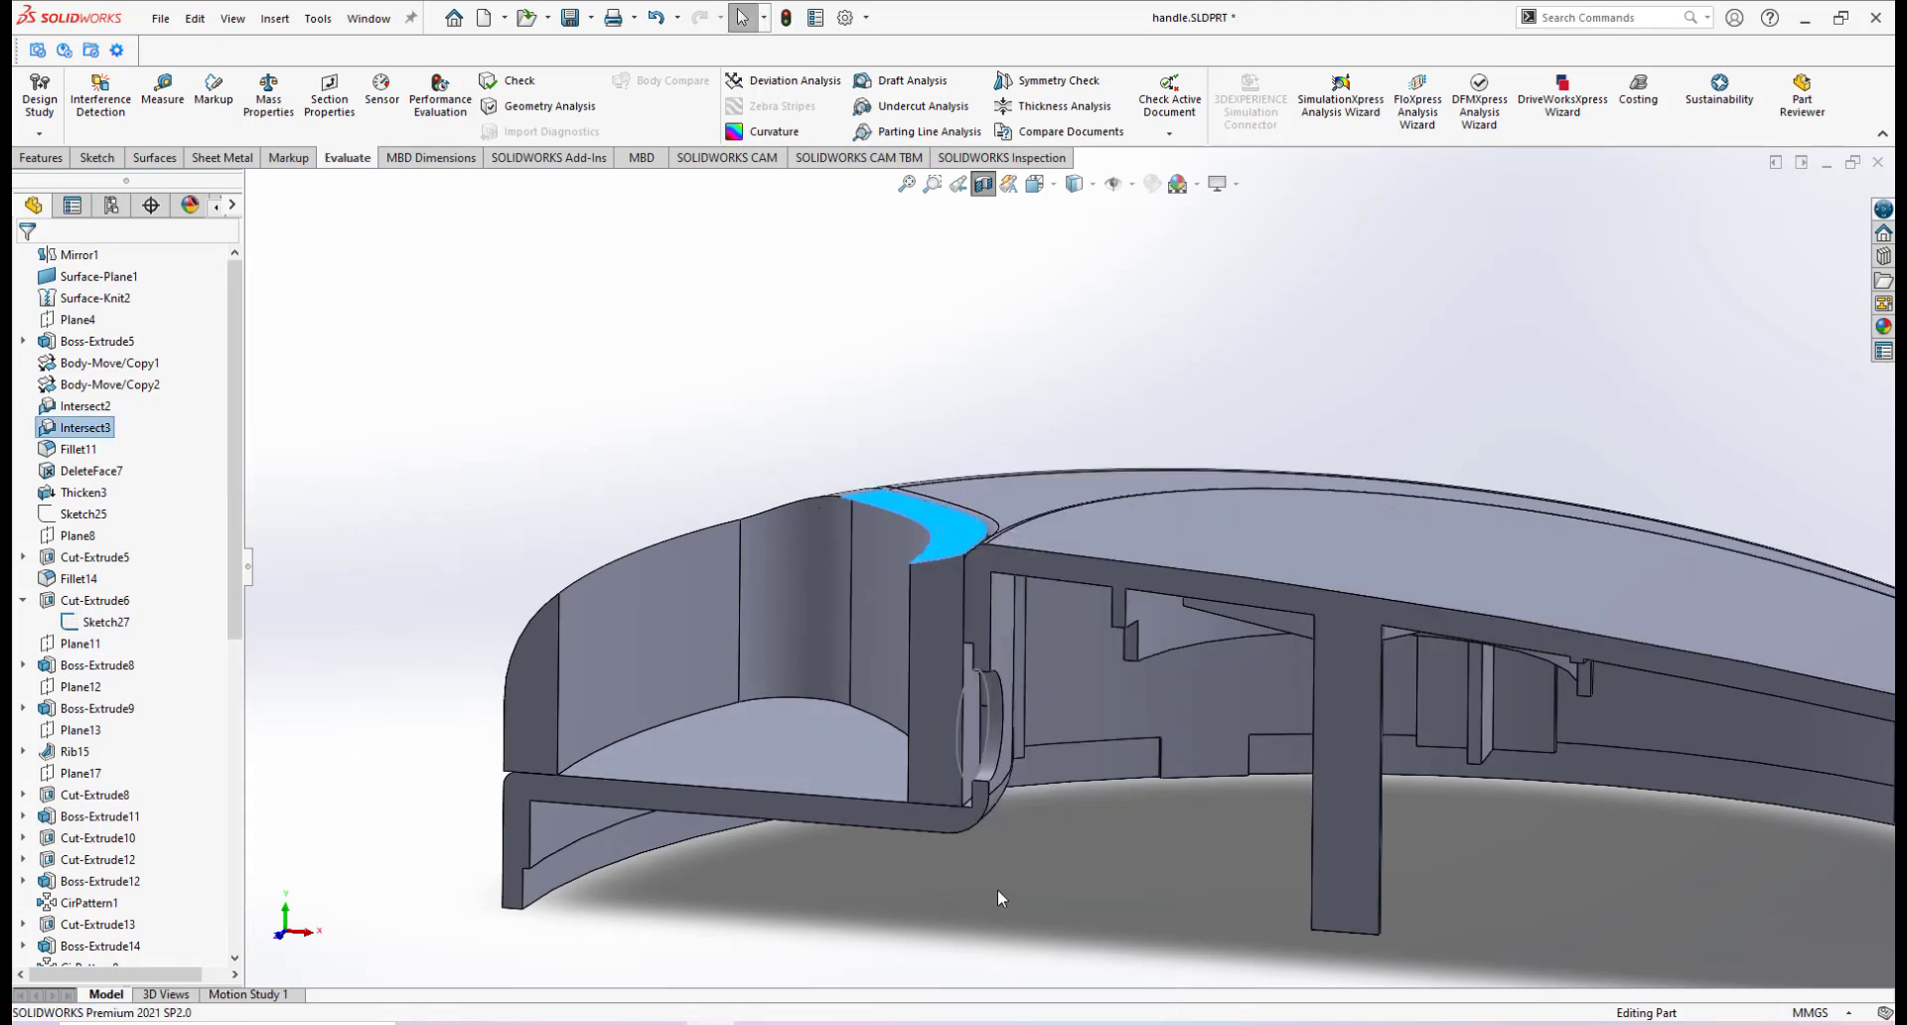
pyautogui.scroll(-2, 1013, 638)
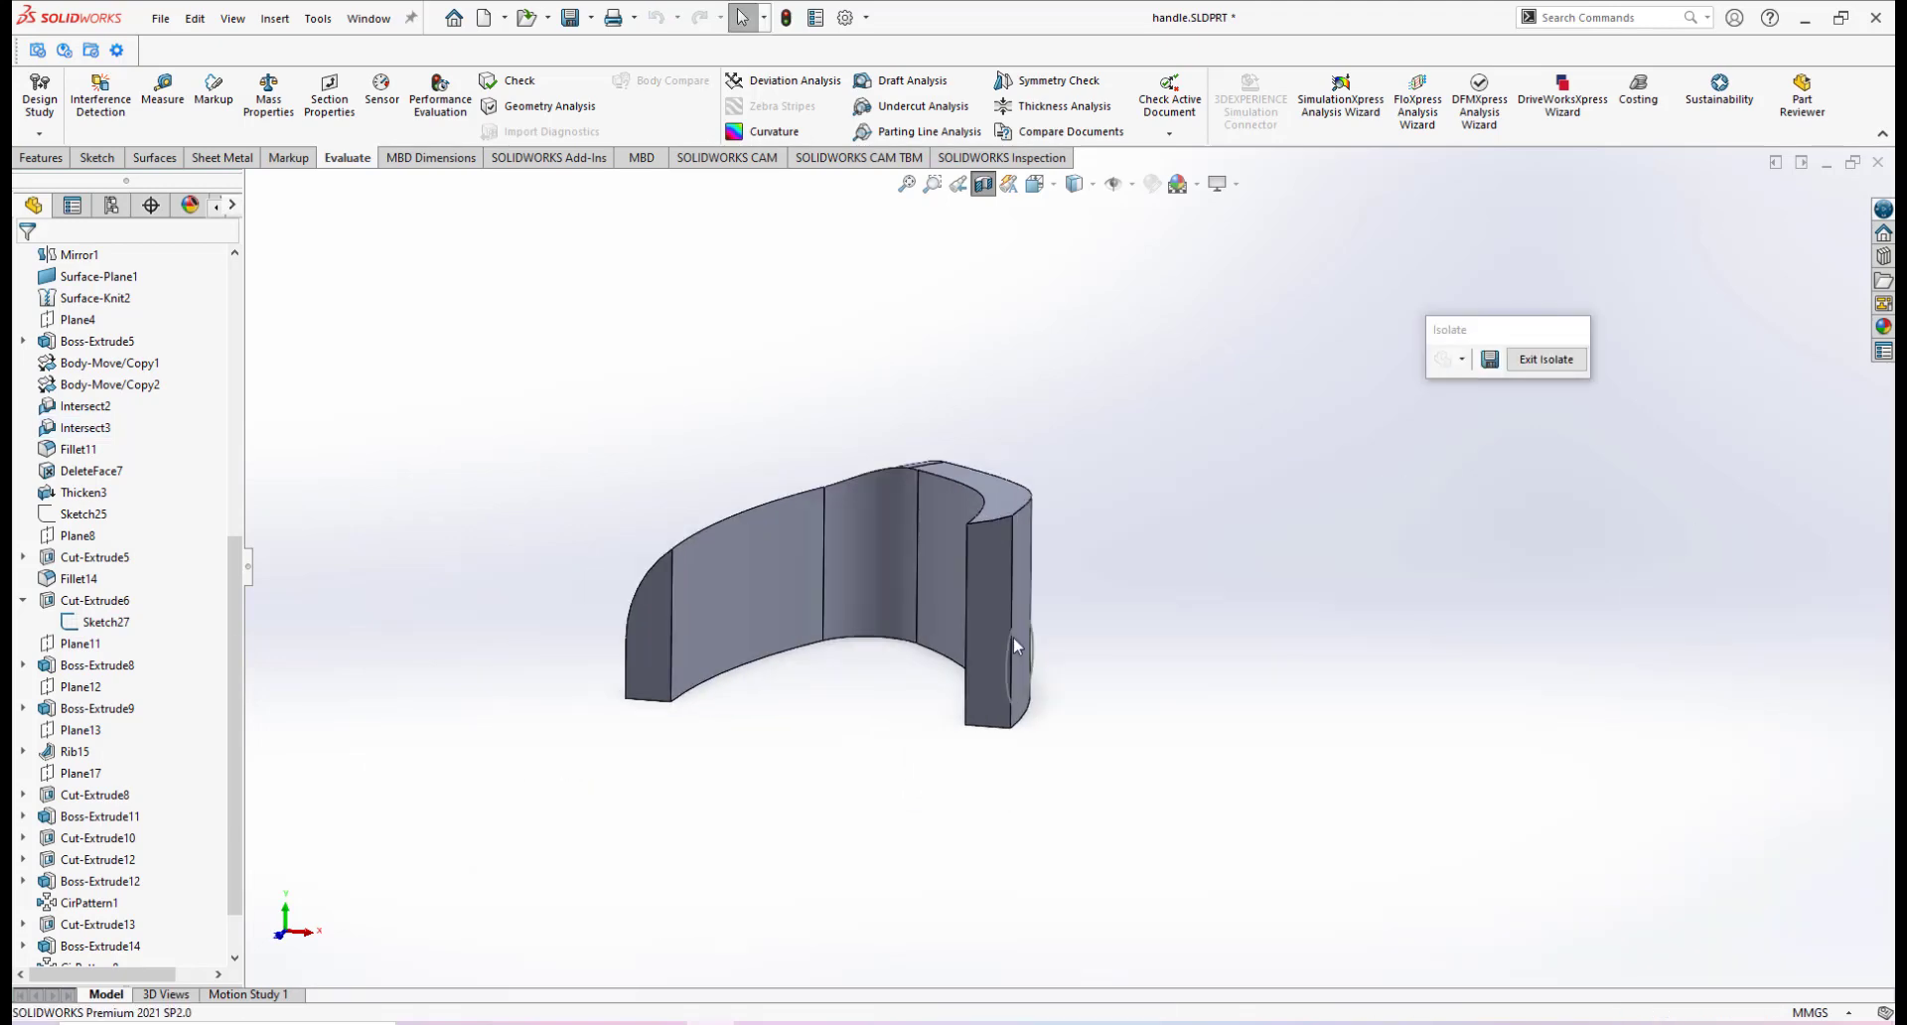
pyautogui.moveTo(1013, 639); pyautogui.dragTo(1023, 535, button='middle')
pyautogui.scroll(-2, 1003, 640)
pyautogui.scroll(2, 1082, 592)
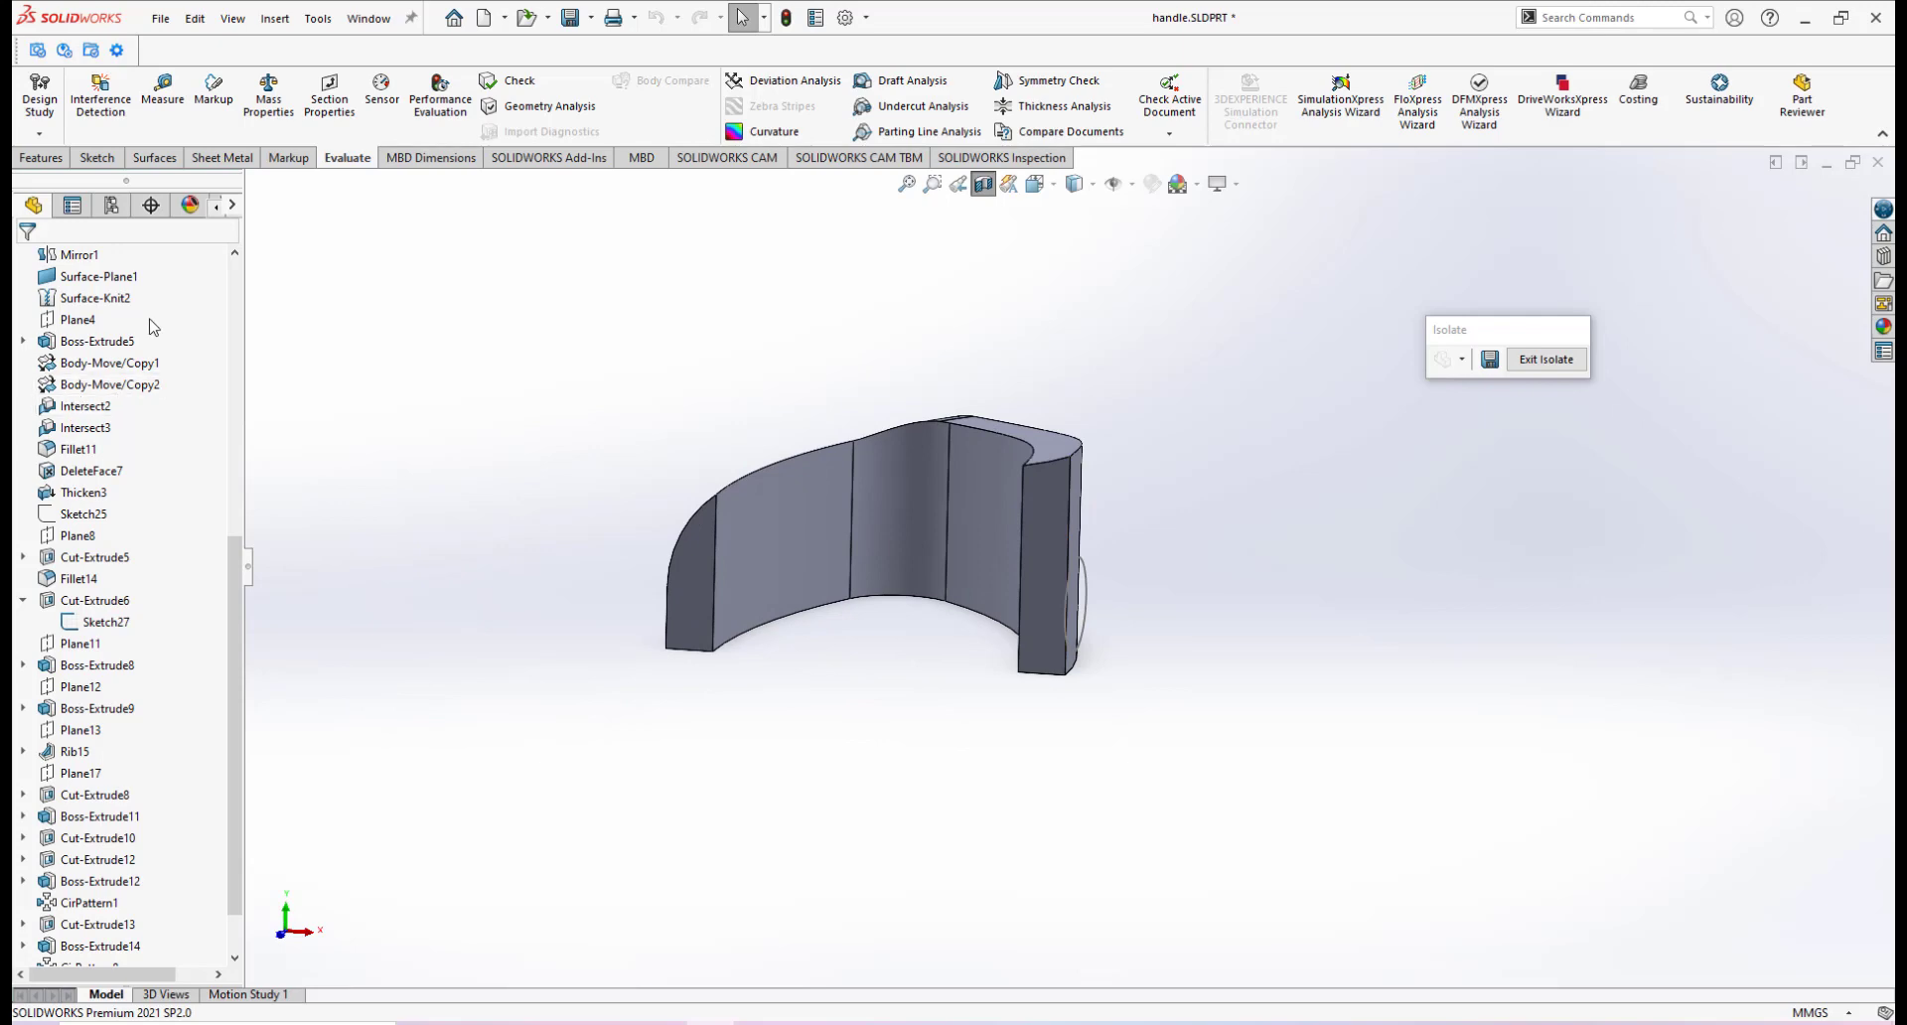
# On a new Front Plane sketch, draw a horizontal centerline about 22 mm long from the circle's centre inward across the handle
pyautogui.scroll(8, 235, 268)
pyautogui.click(89, 384)
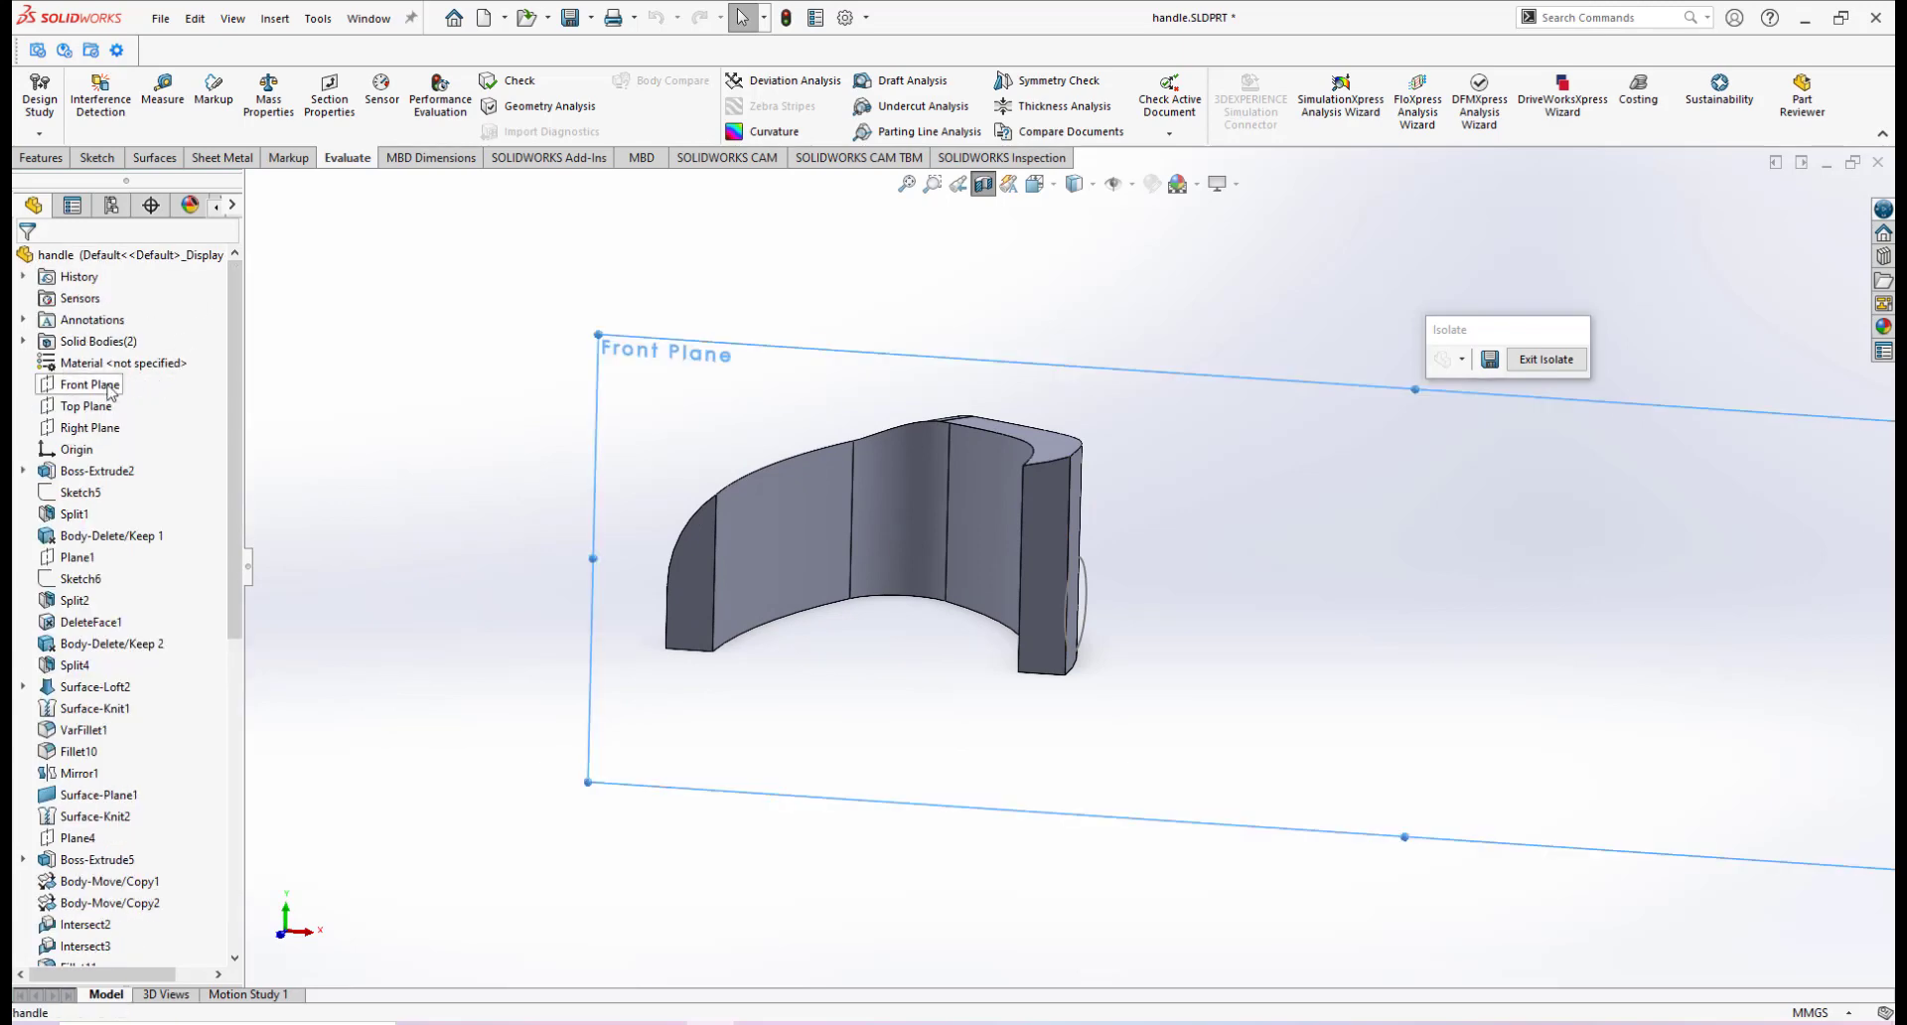
pyautogui.moveTo(1163, 559); pyautogui.dragTo(1112, 632, button='middle')
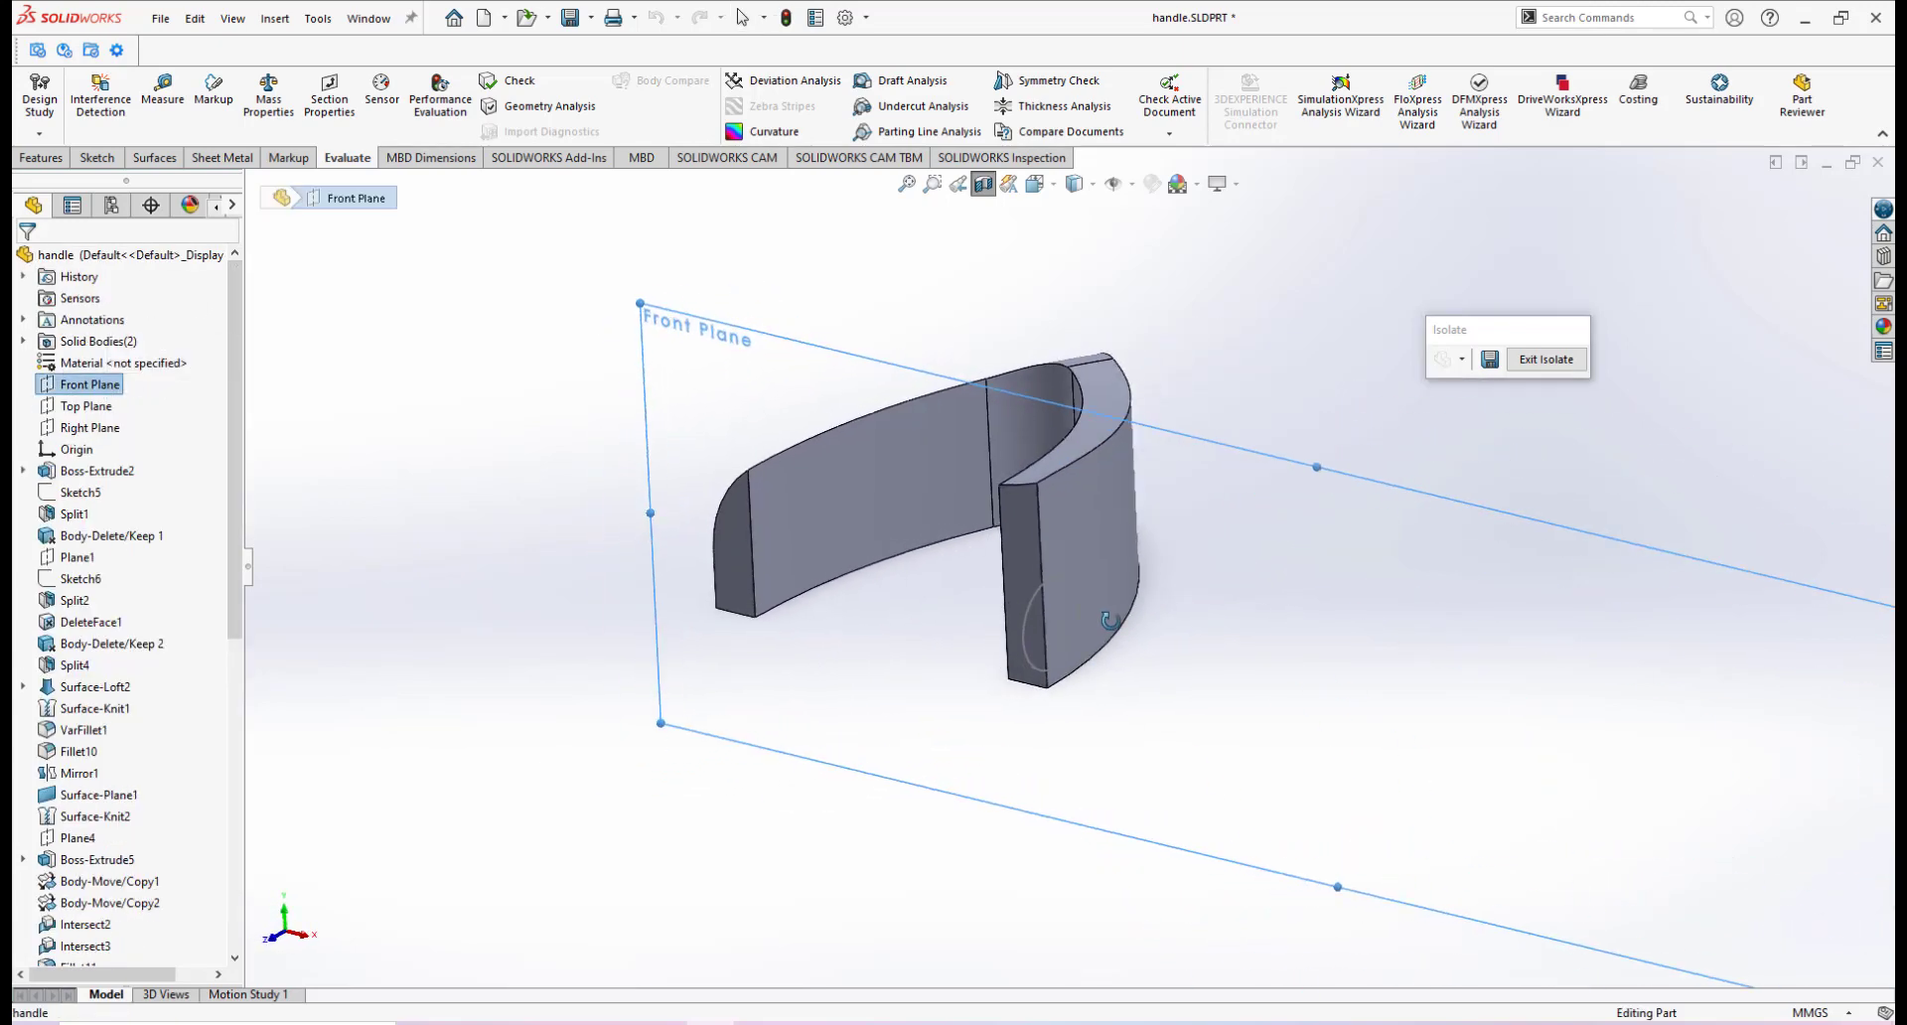
pyautogui.click(88, 383)
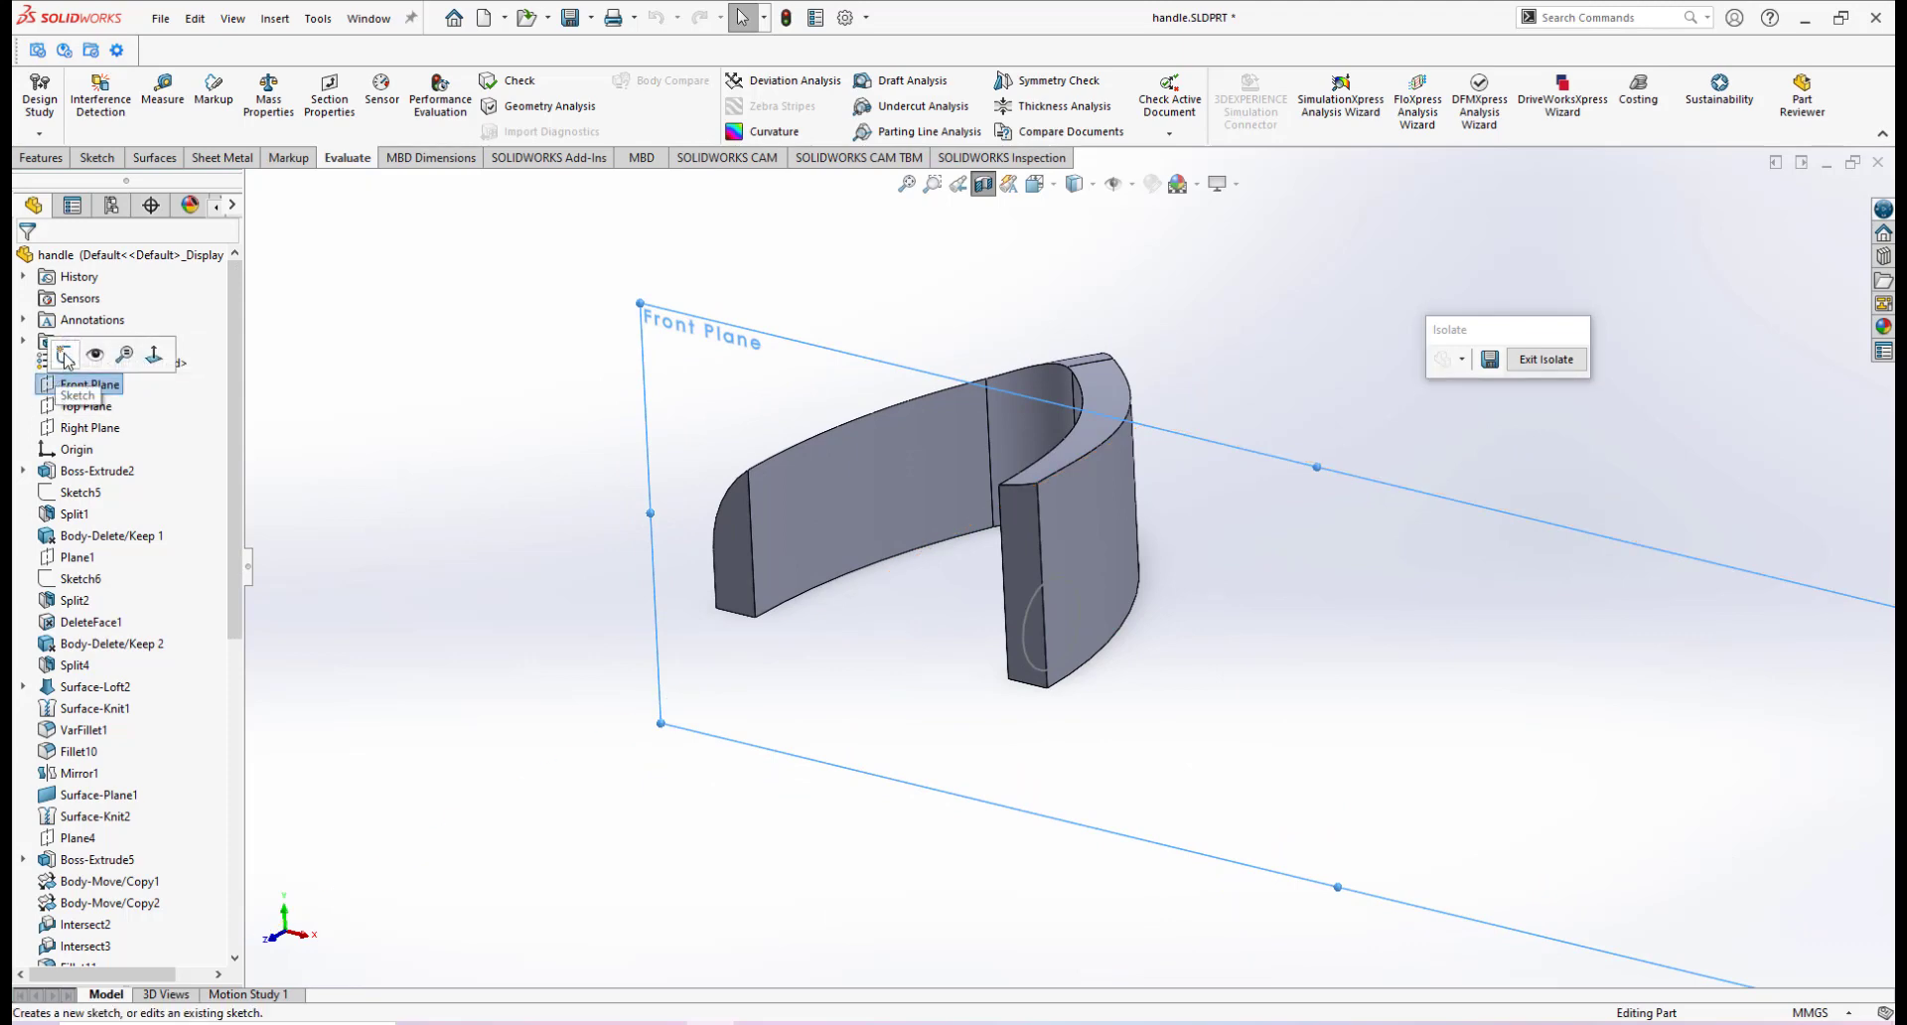
pyautogui.click(67, 361)
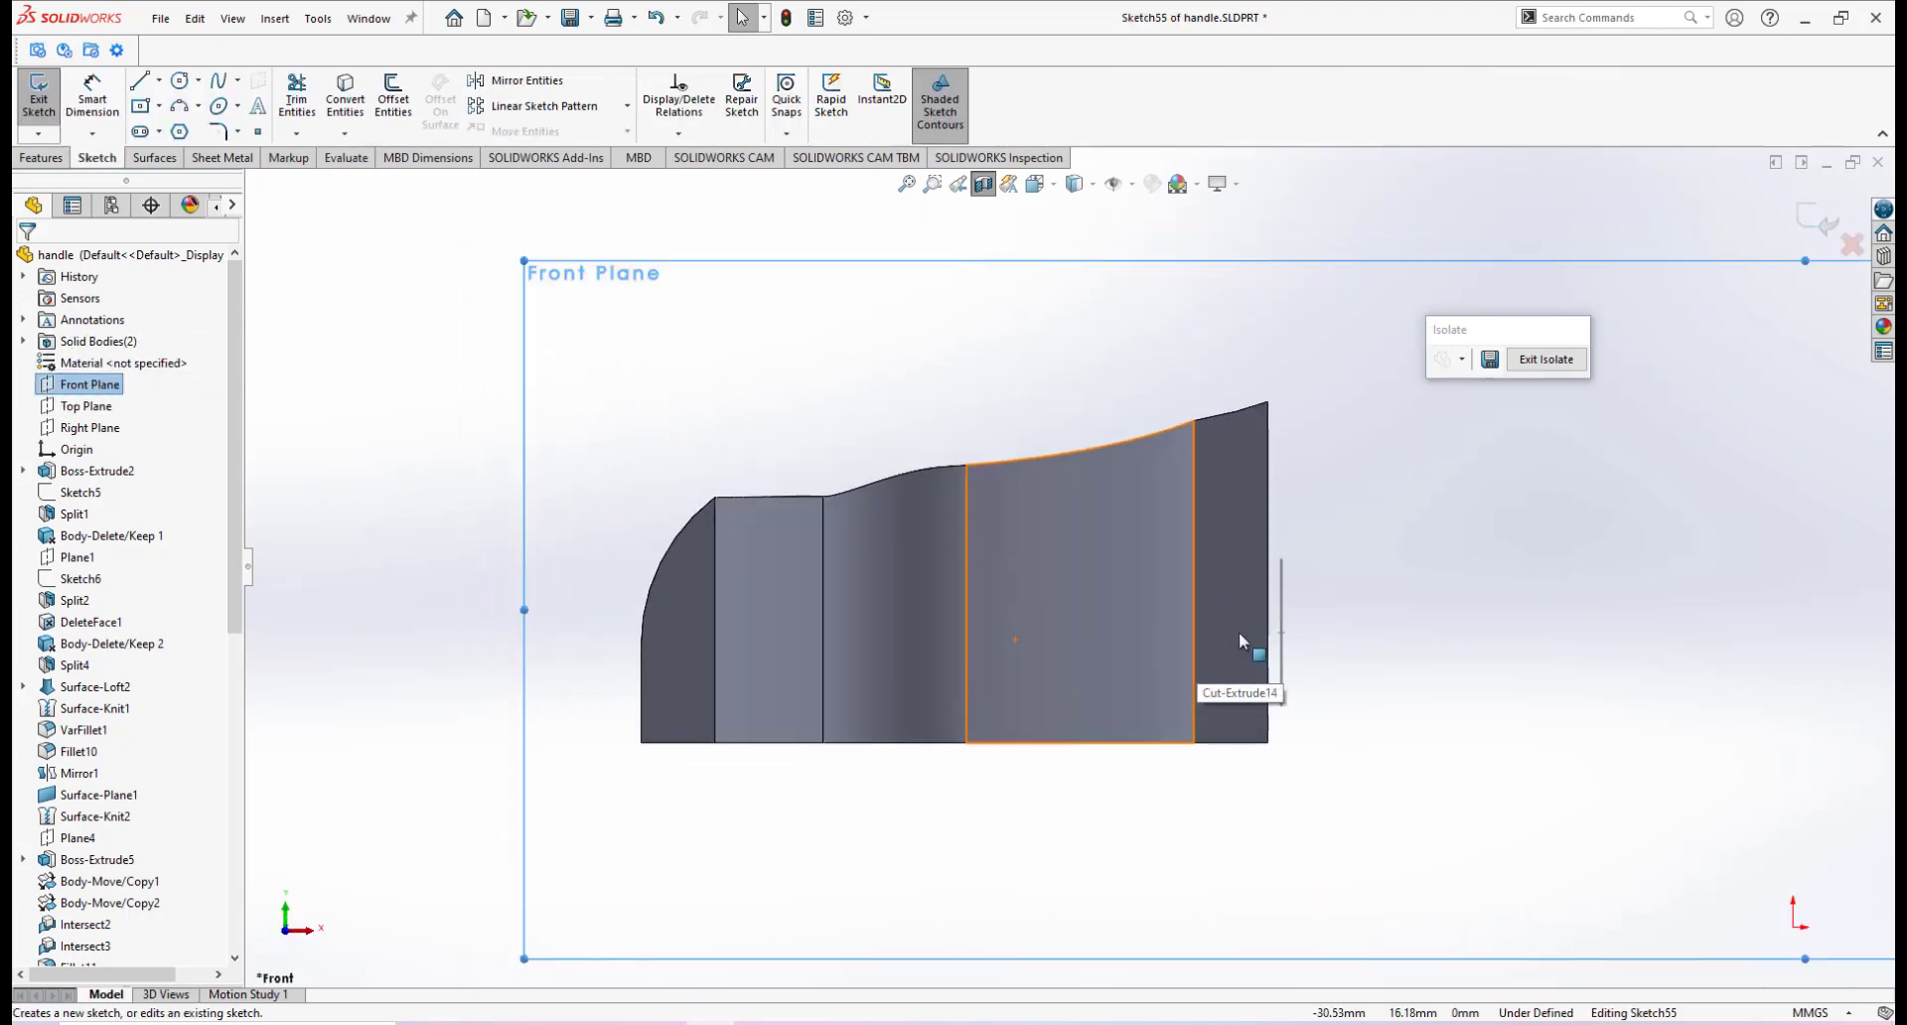
pyautogui.click(160, 81)
pyautogui.click(179, 124)
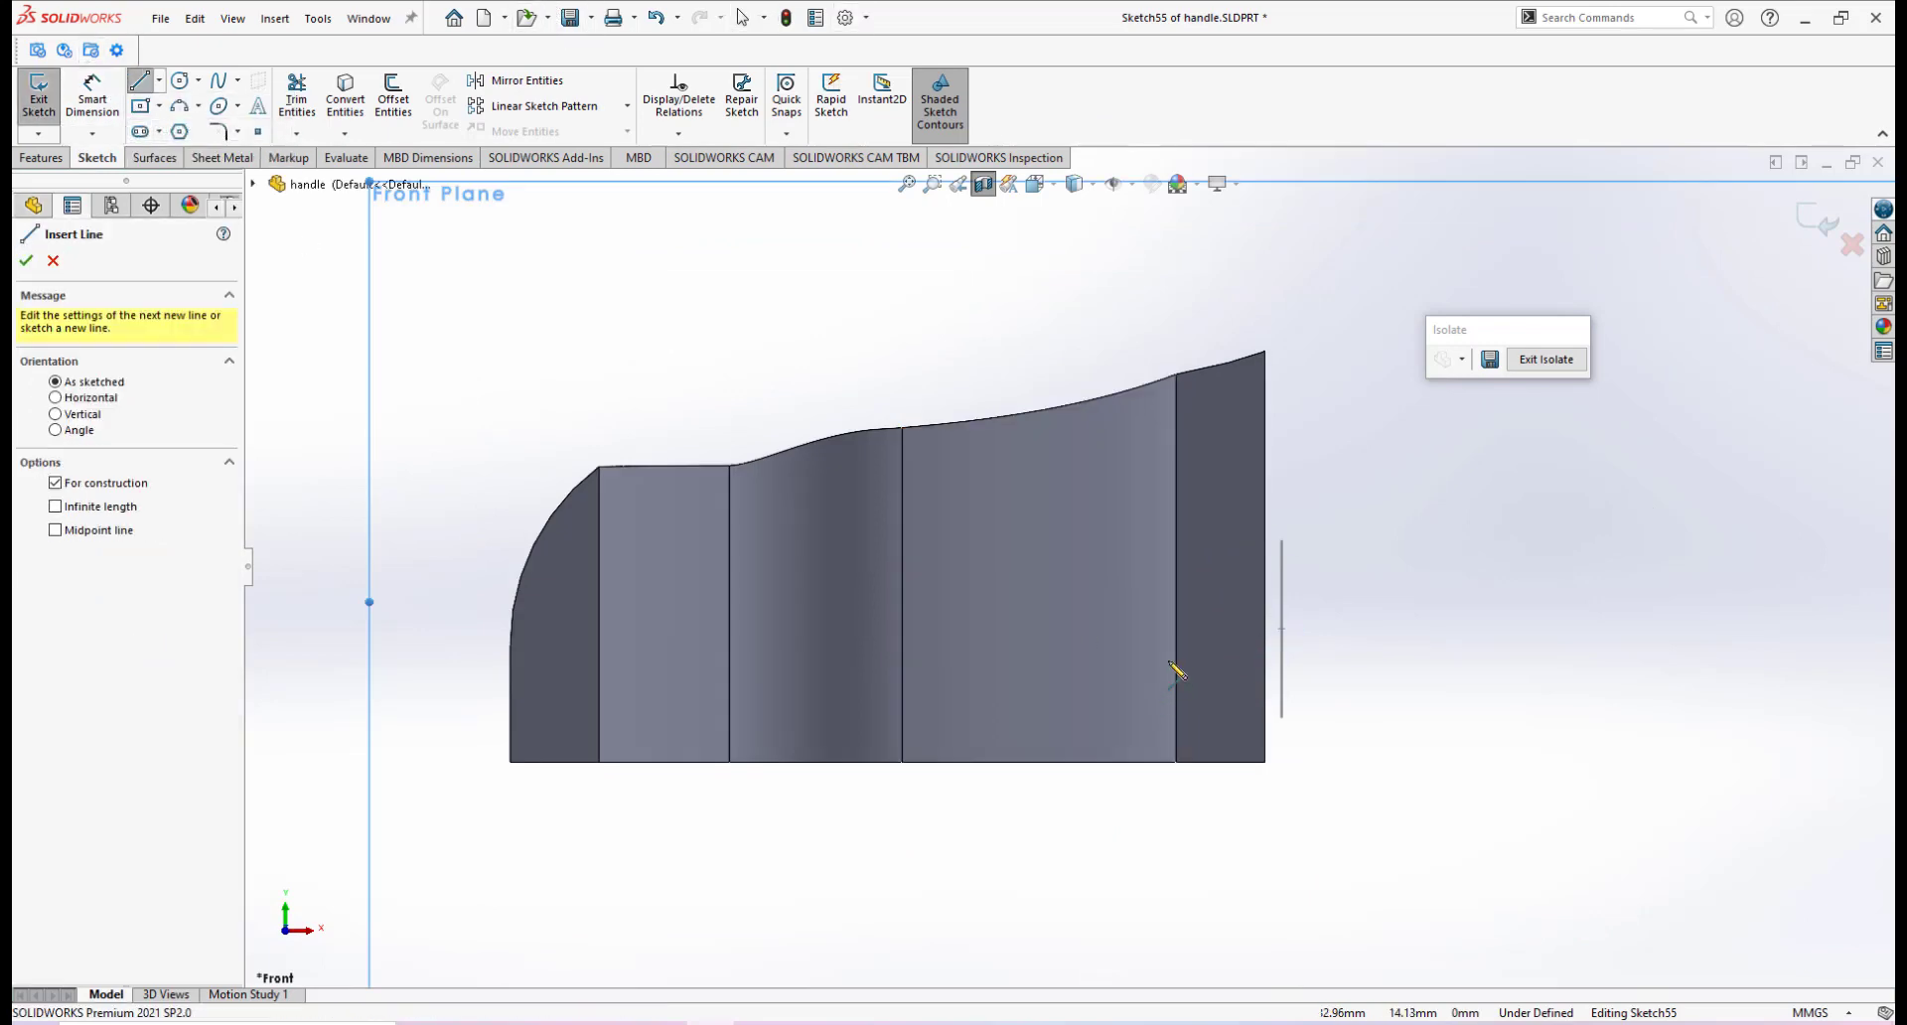
pyautogui.click(1281, 628)
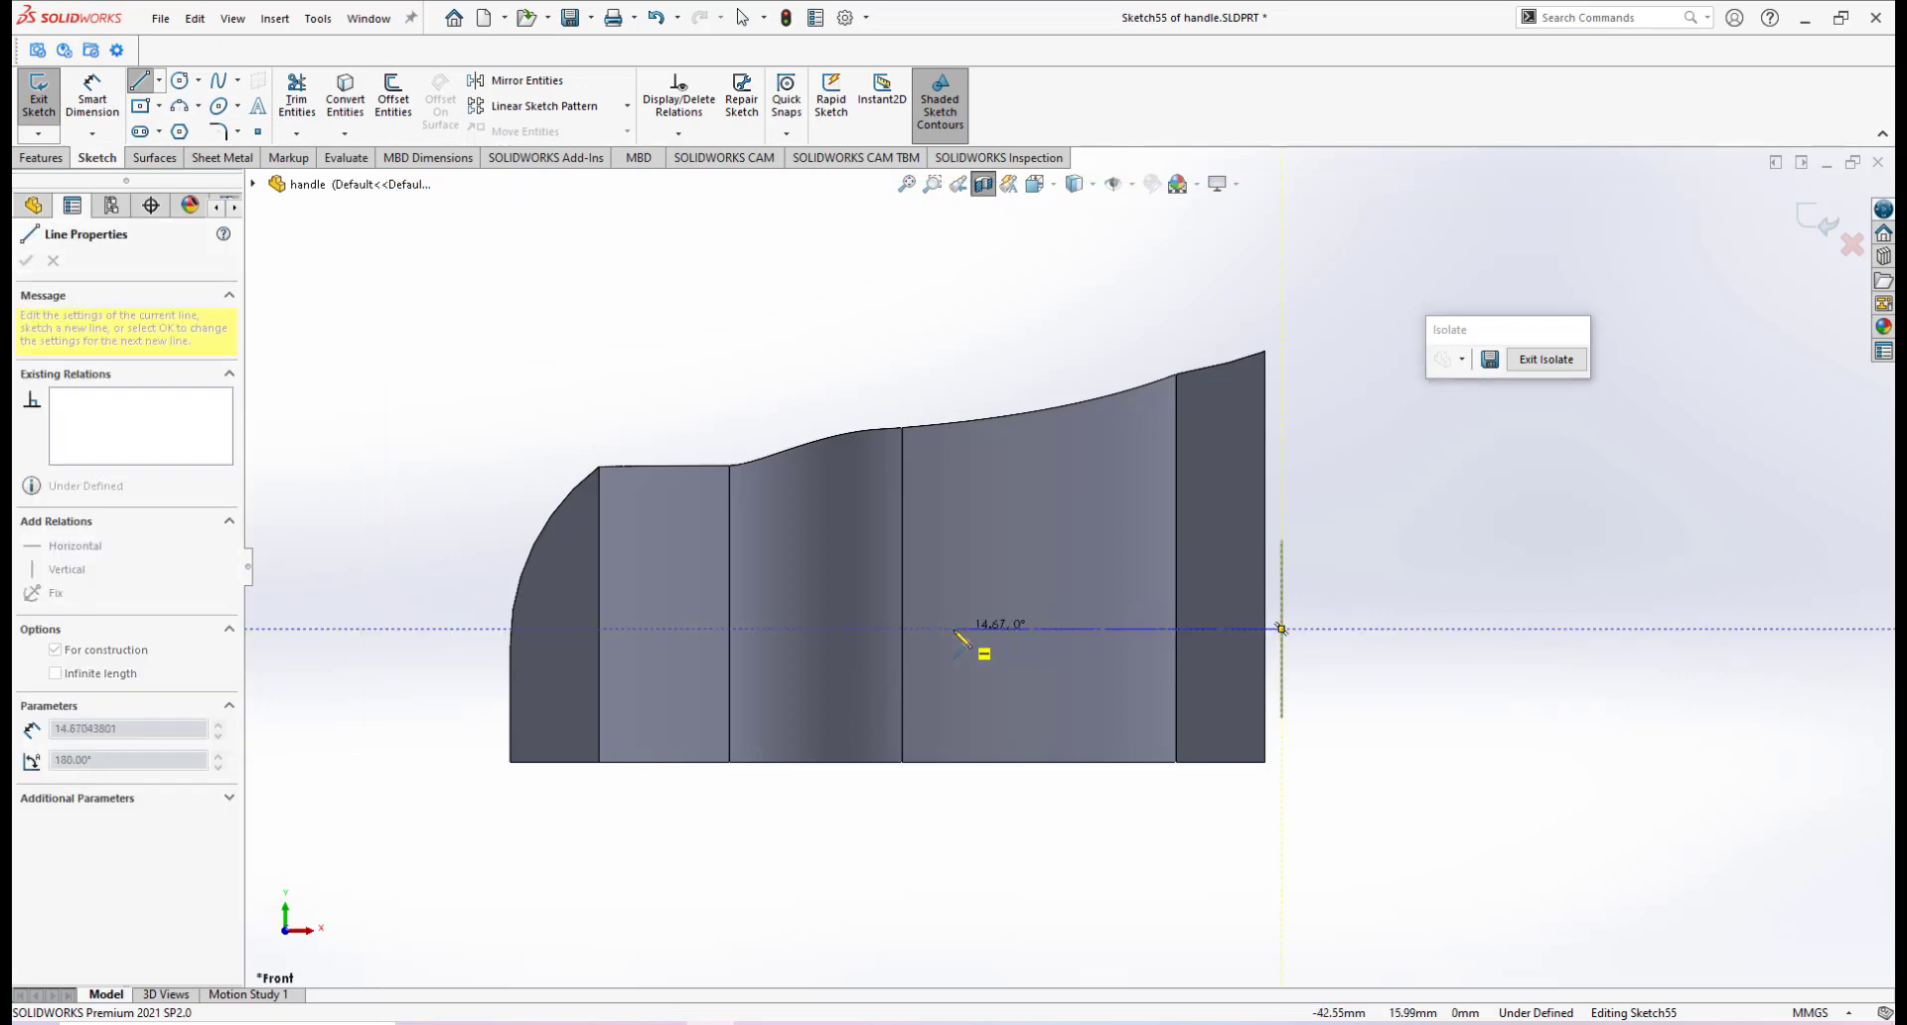
pyautogui.click(791, 628)
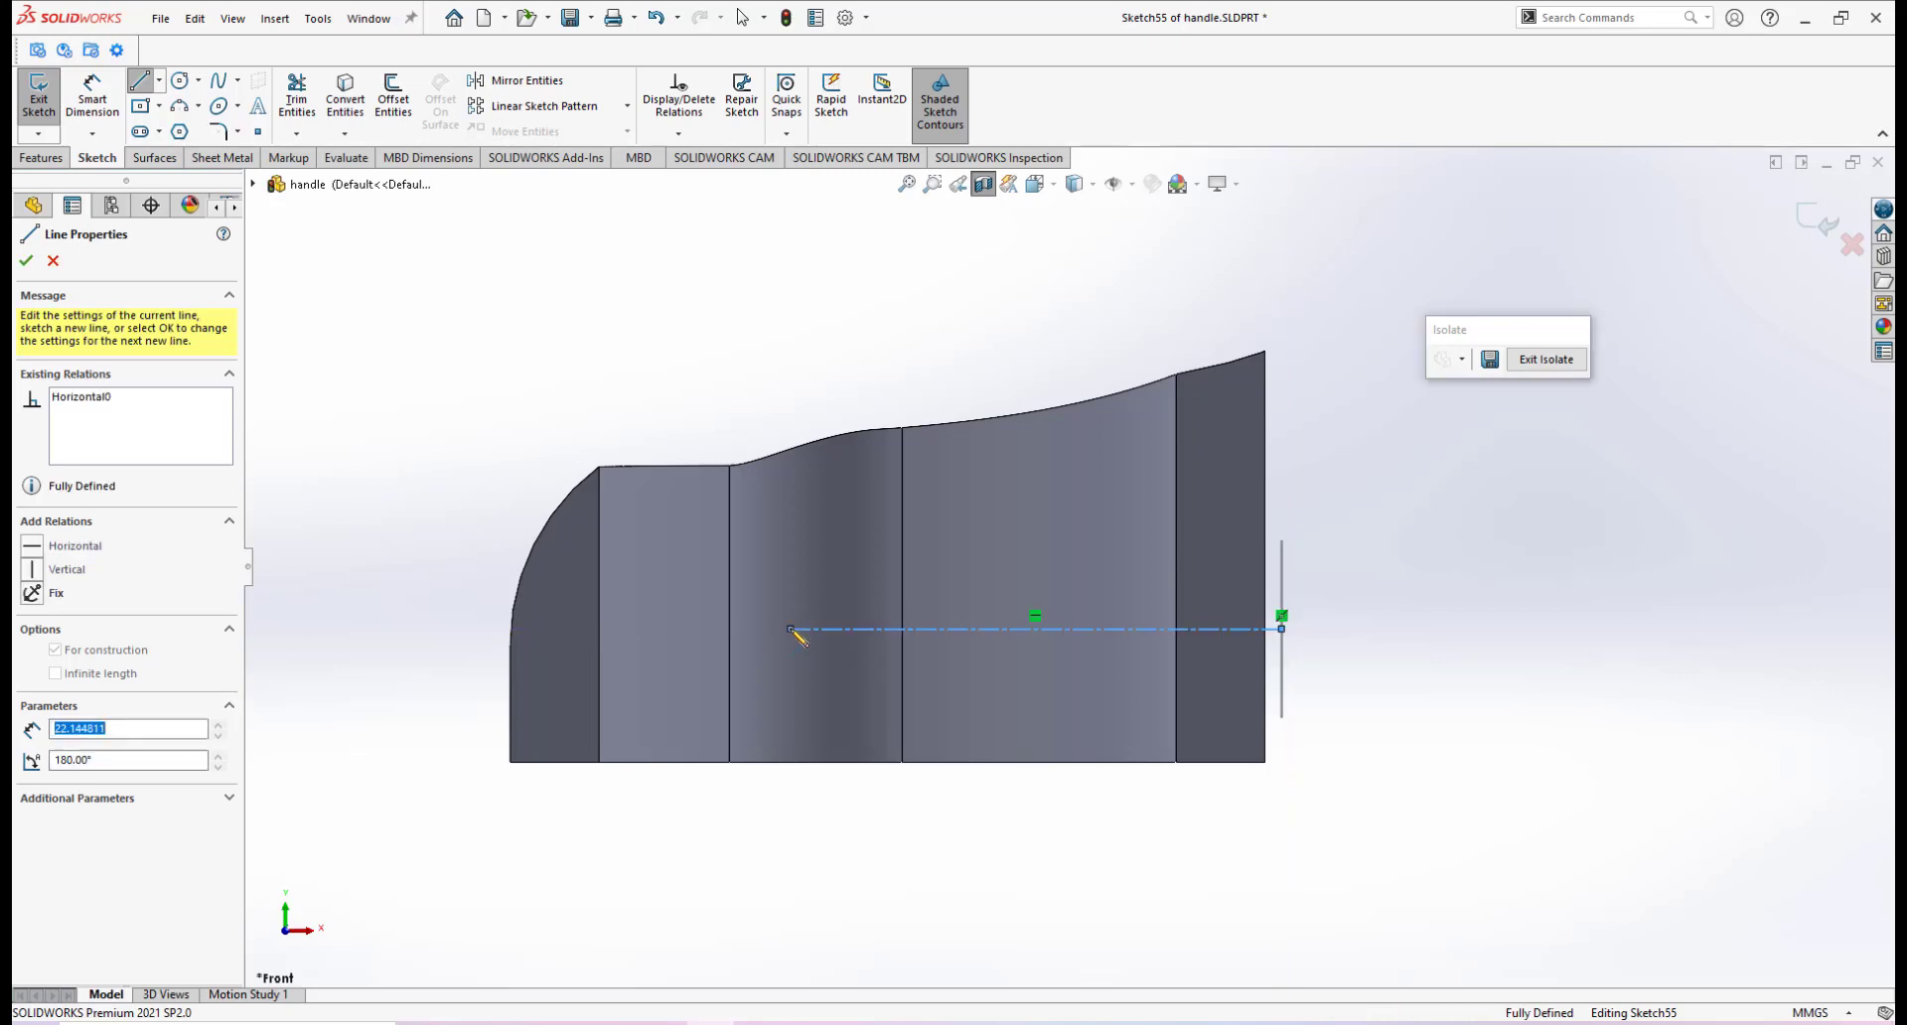
pyautogui.rightClick(860, 647)
pyautogui.click(893, 668)
# Draw a second horizontal centerline about 2.16 mm long from the circle's centre outward, away from the handle
pyautogui.scroll(1, 1756, 882)
pyautogui.scroll(-4, 1303, 633)
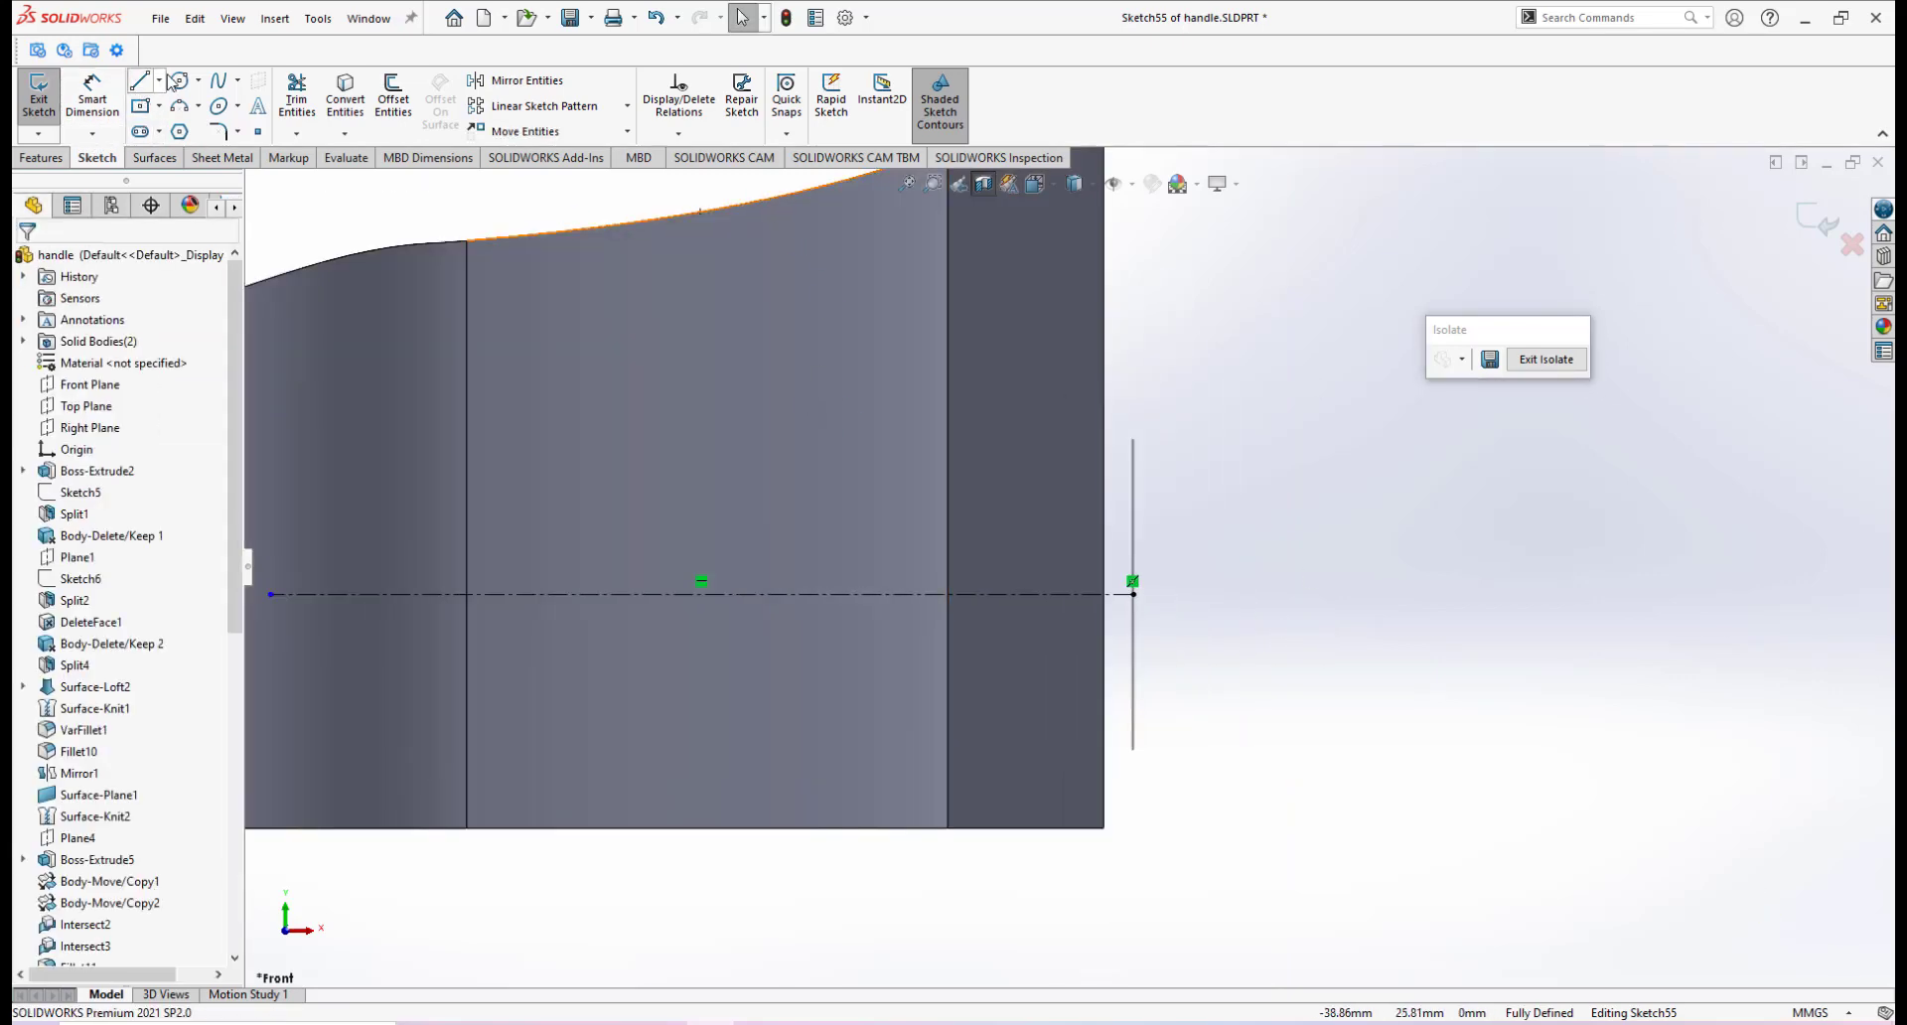
pyautogui.click(159, 83)
pyautogui.click(179, 123)
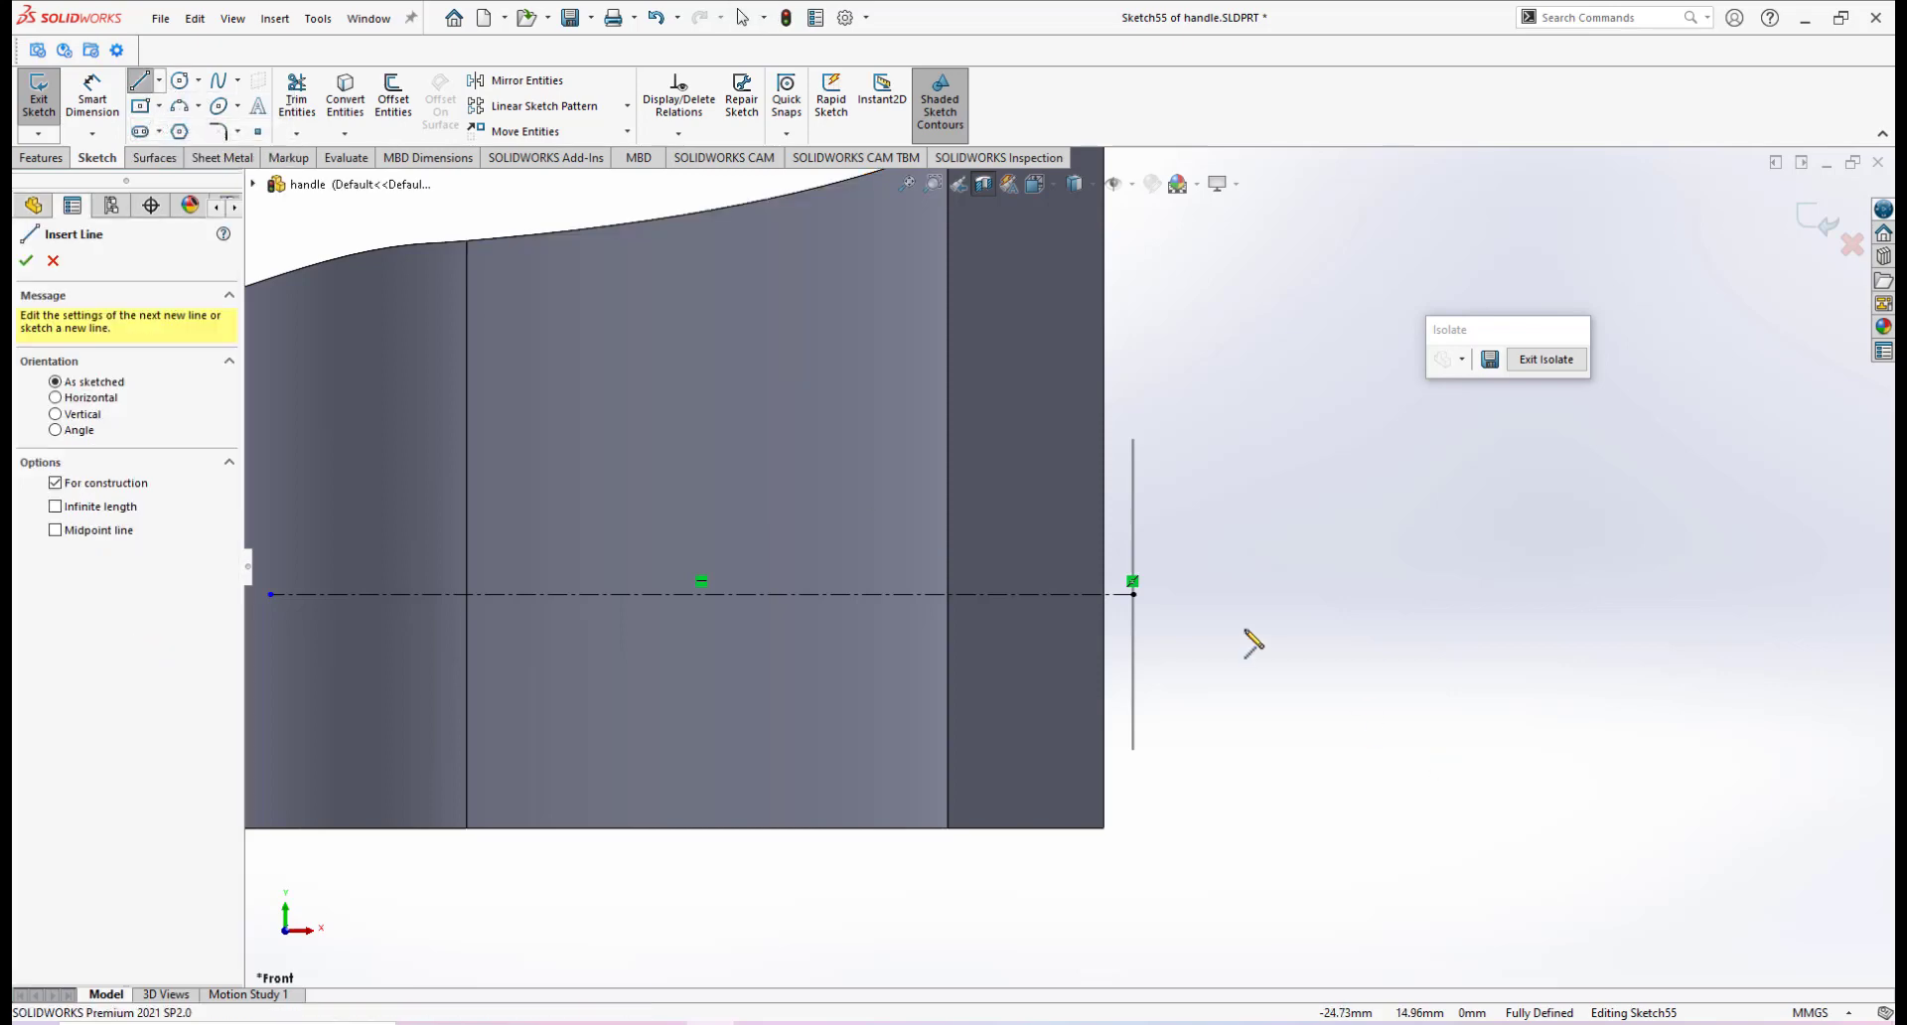
pyautogui.click(1134, 595)
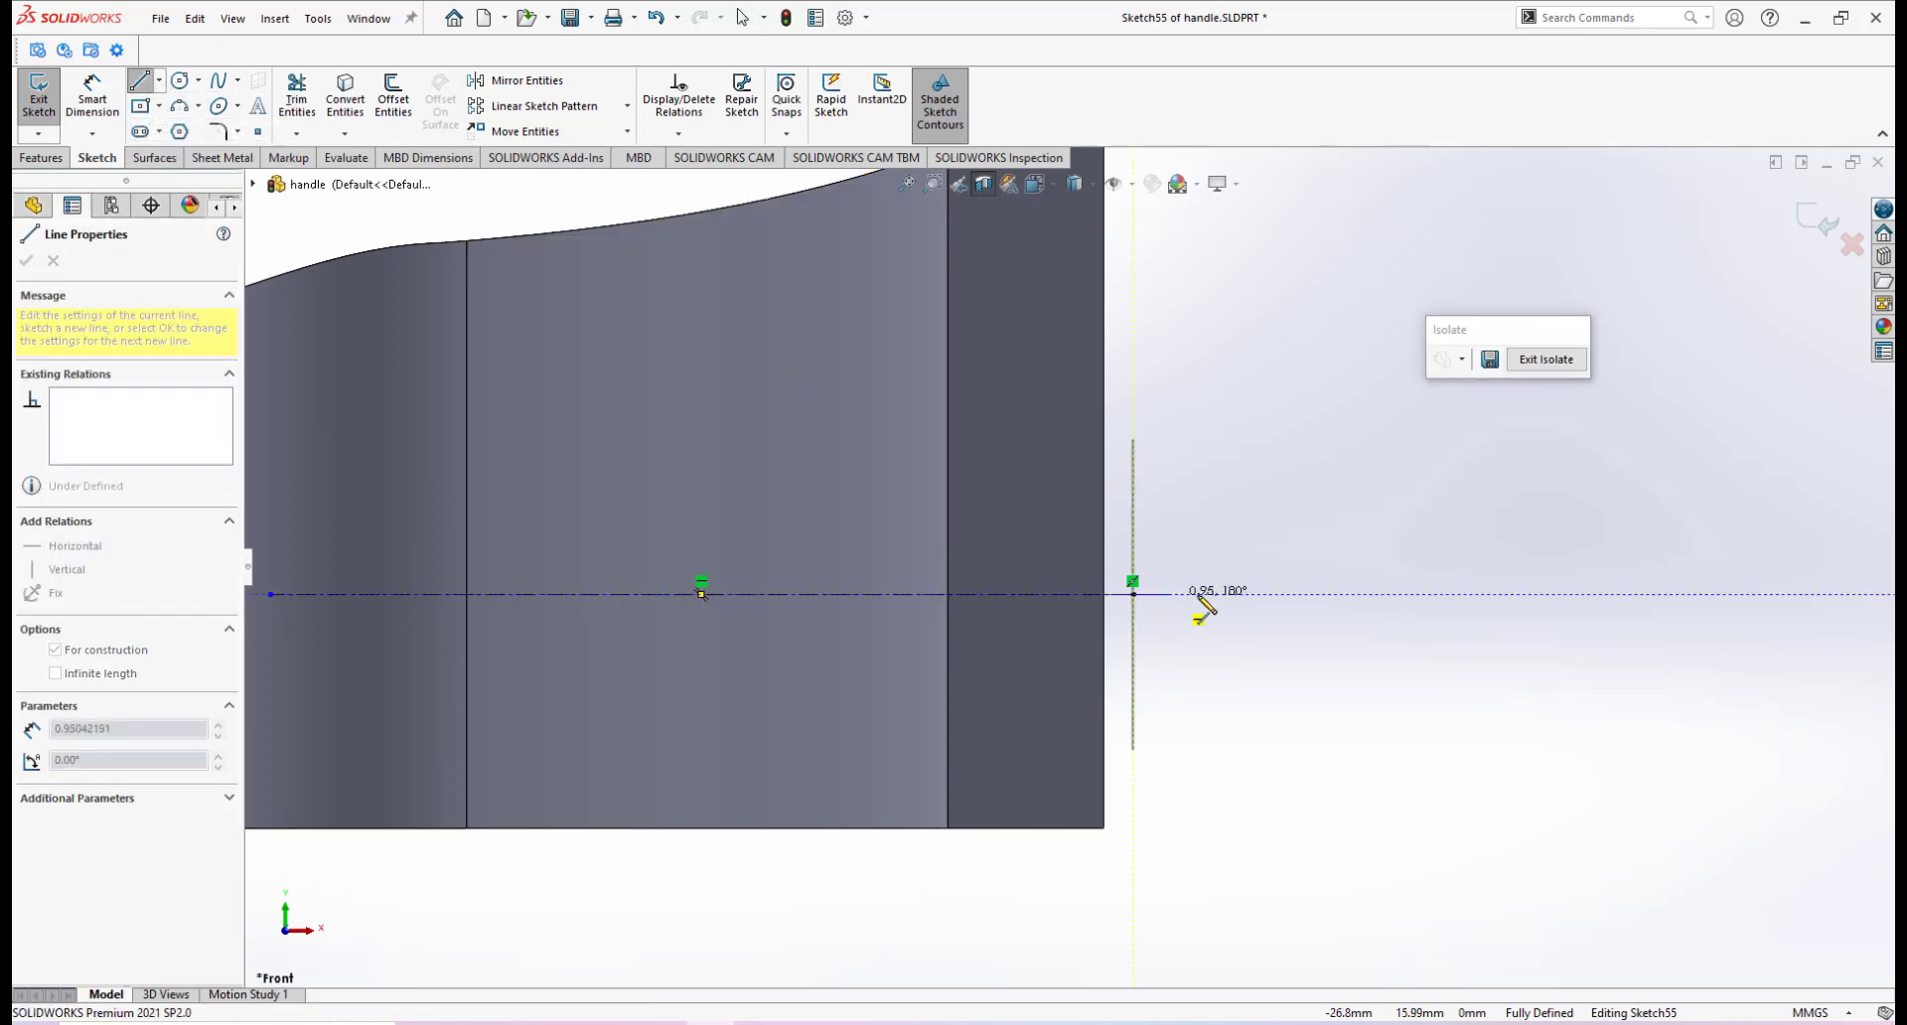
pyautogui.click(1219, 593)
pyautogui.rightClick(1277, 628)
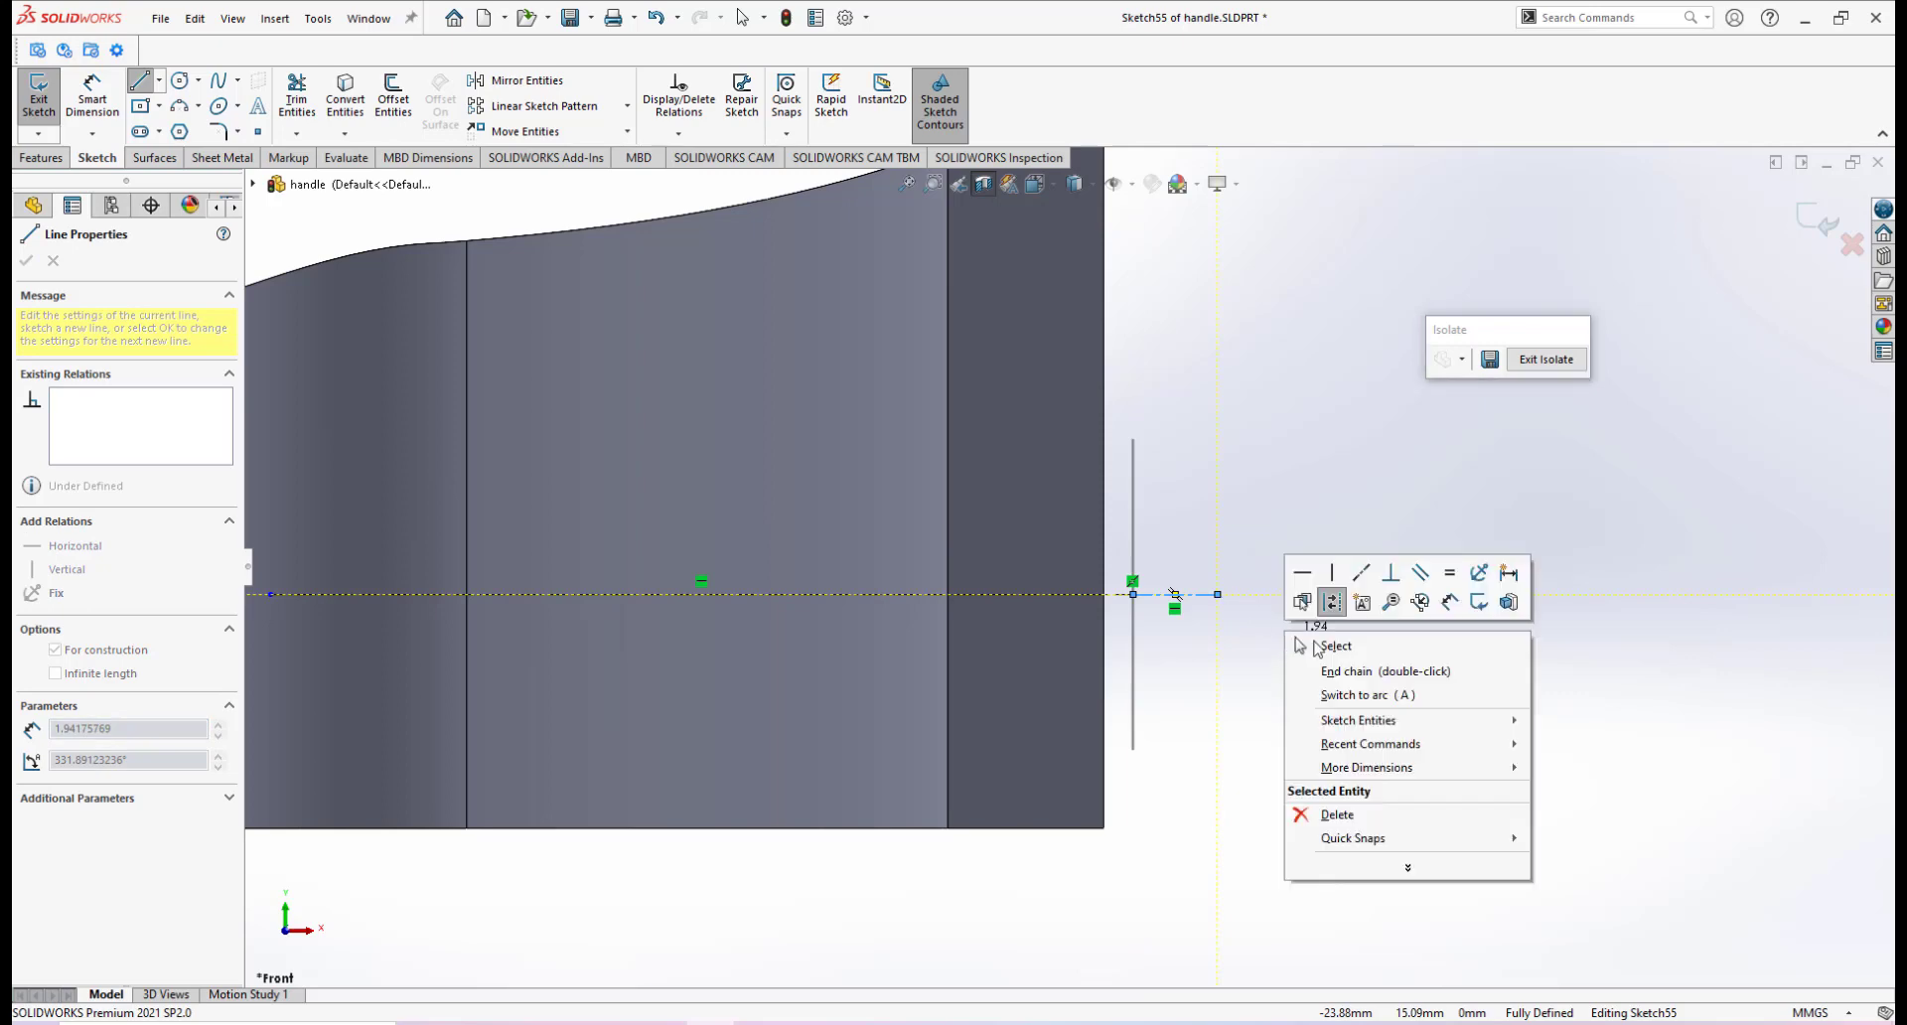
pyautogui.click(1320, 646)
pyautogui.press('Escape')
# Dimension the short outward centerline to 1.25 mm
pyautogui.click(93, 94)
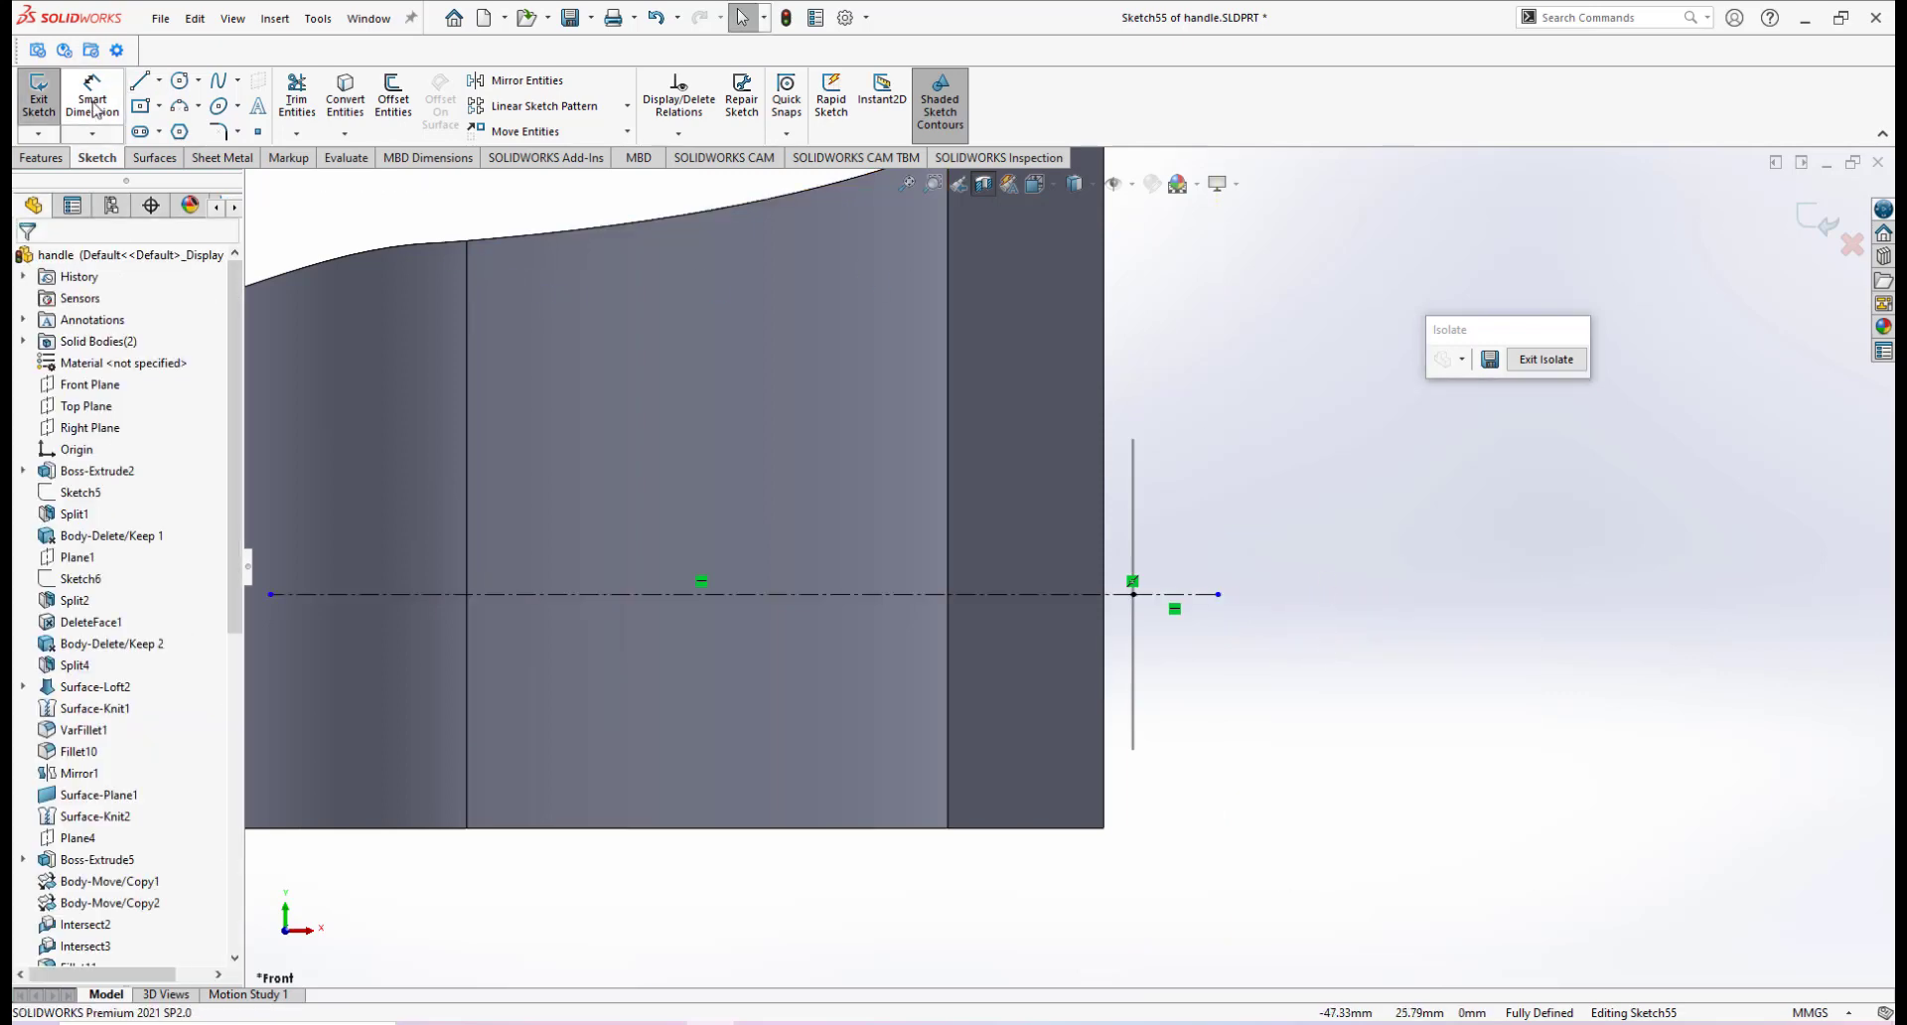
pyautogui.click(1201, 597)
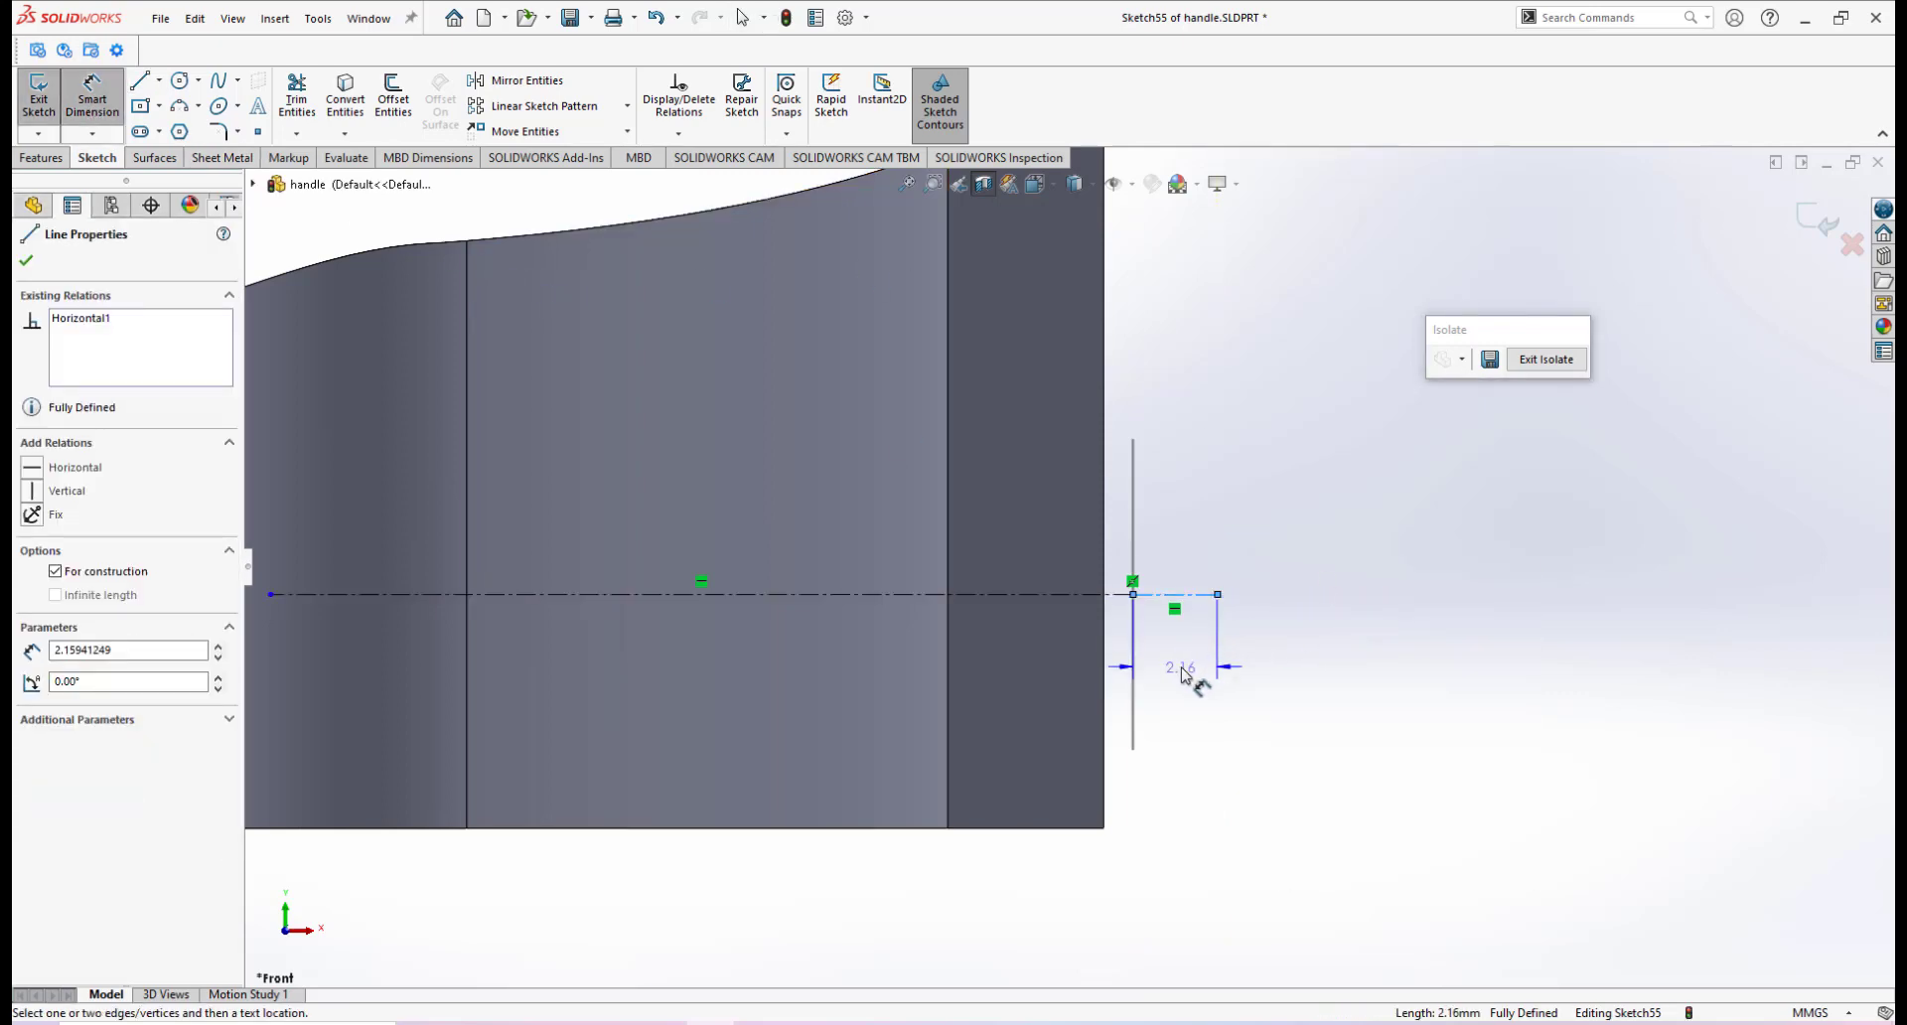
pyautogui.click(1182, 675)
pyautogui.write('1.25')
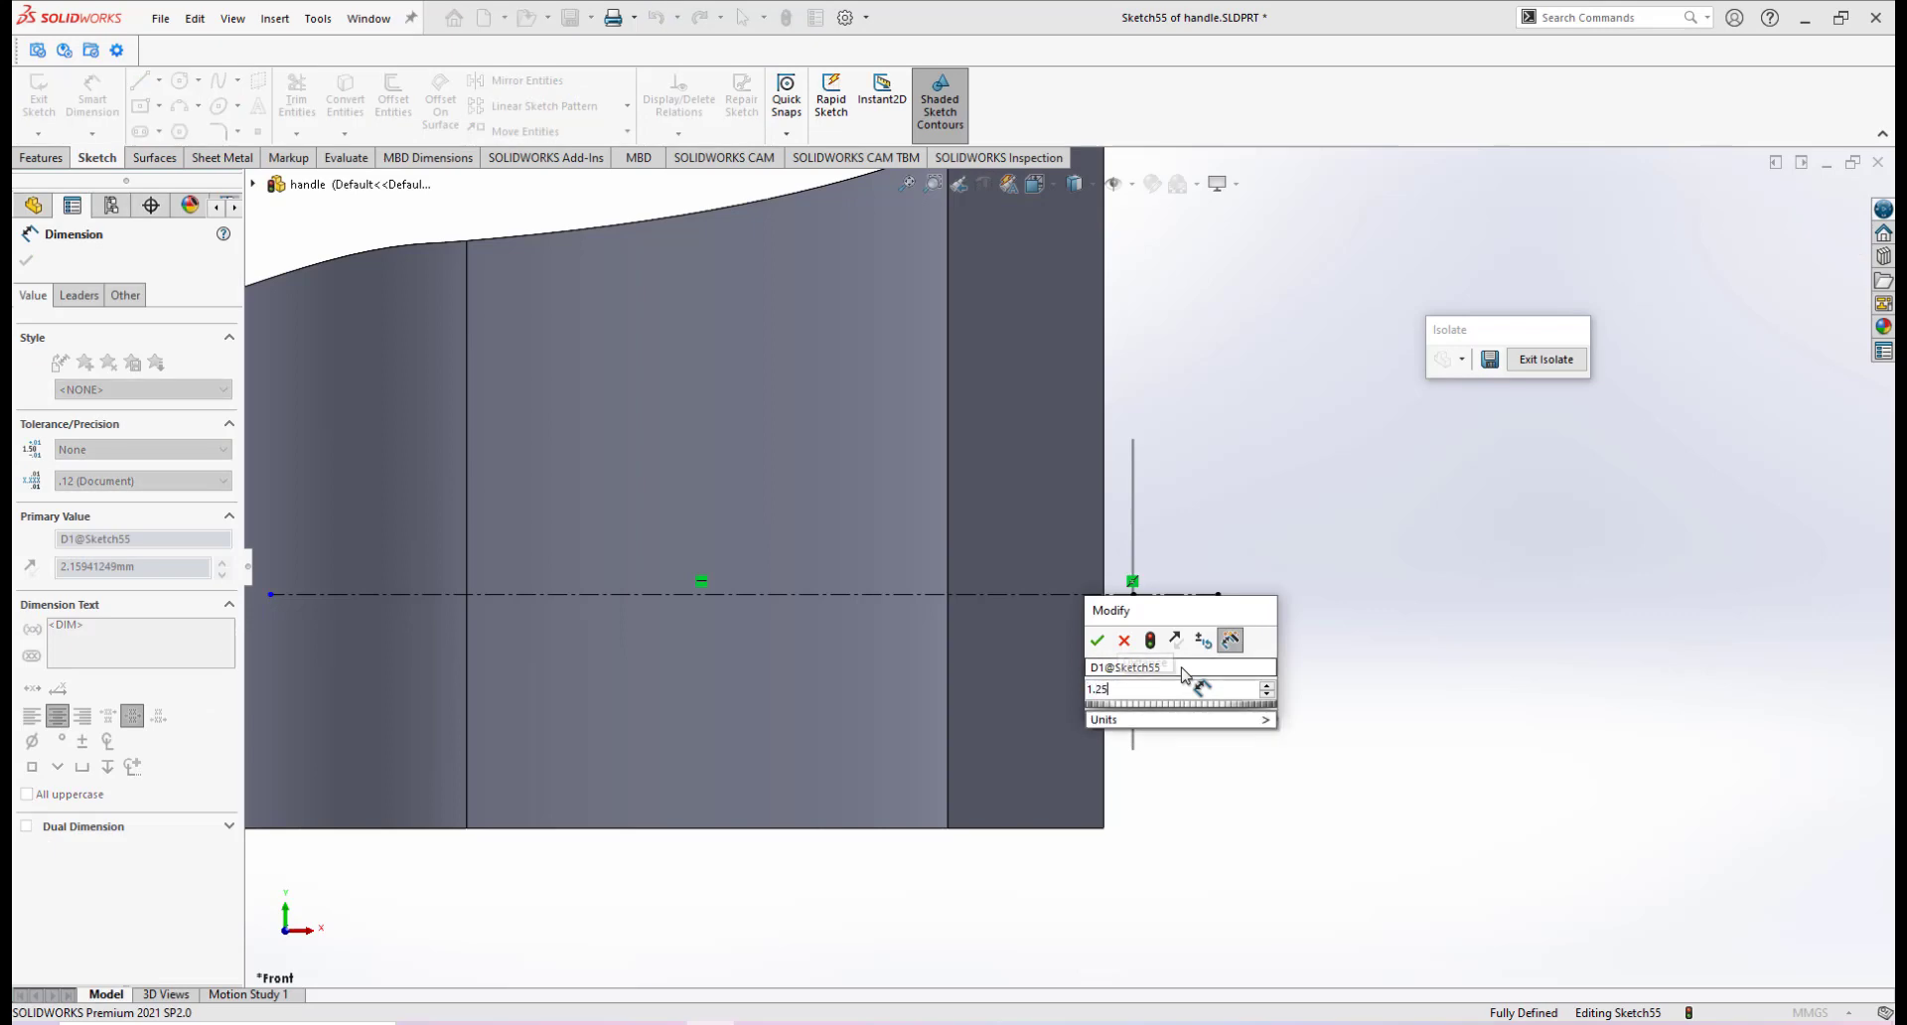
pyautogui.press('Escape')
pyautogui.scroll(4, 1171, 658)
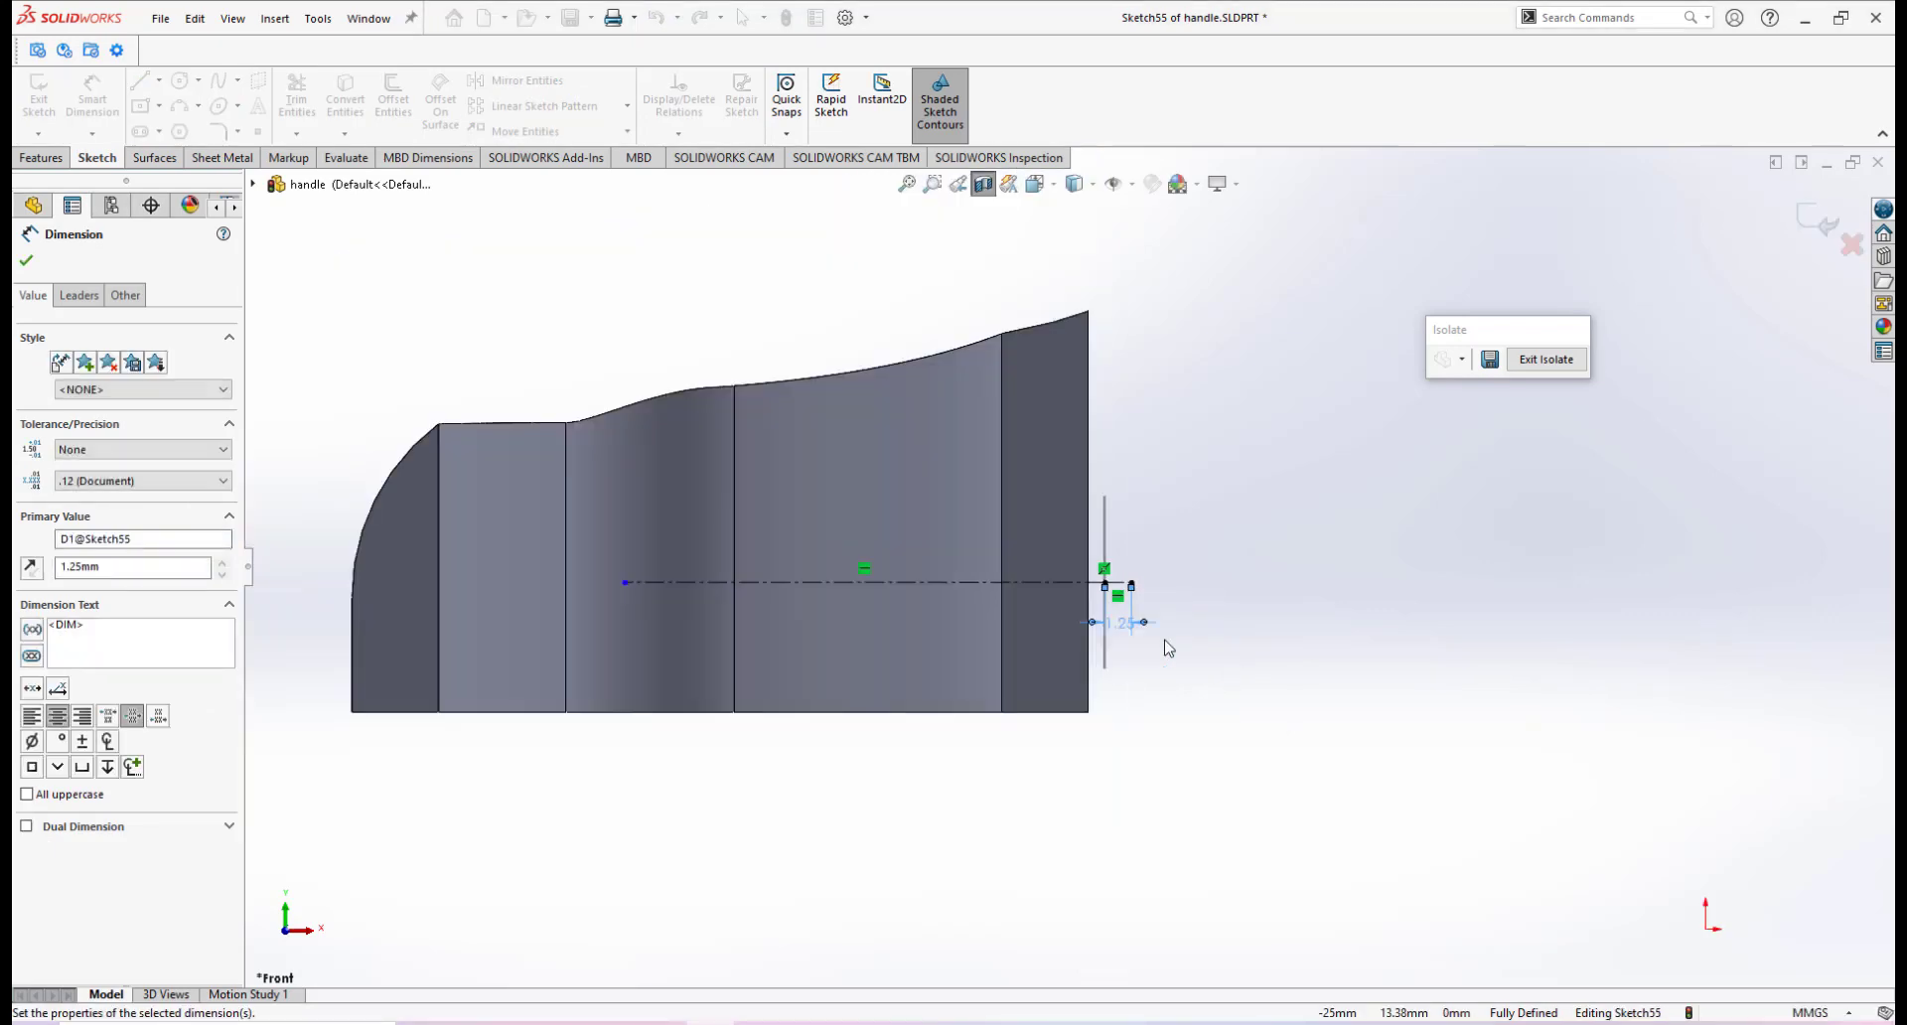
# Check both centerlines against the circle and the handle's end face, and close the sketch
pyautogui.moveTo(1076, 485); pyautogui.dragTo(1021, 517, button='middle')
pyautogui.scroll(-3, 1021, 518)
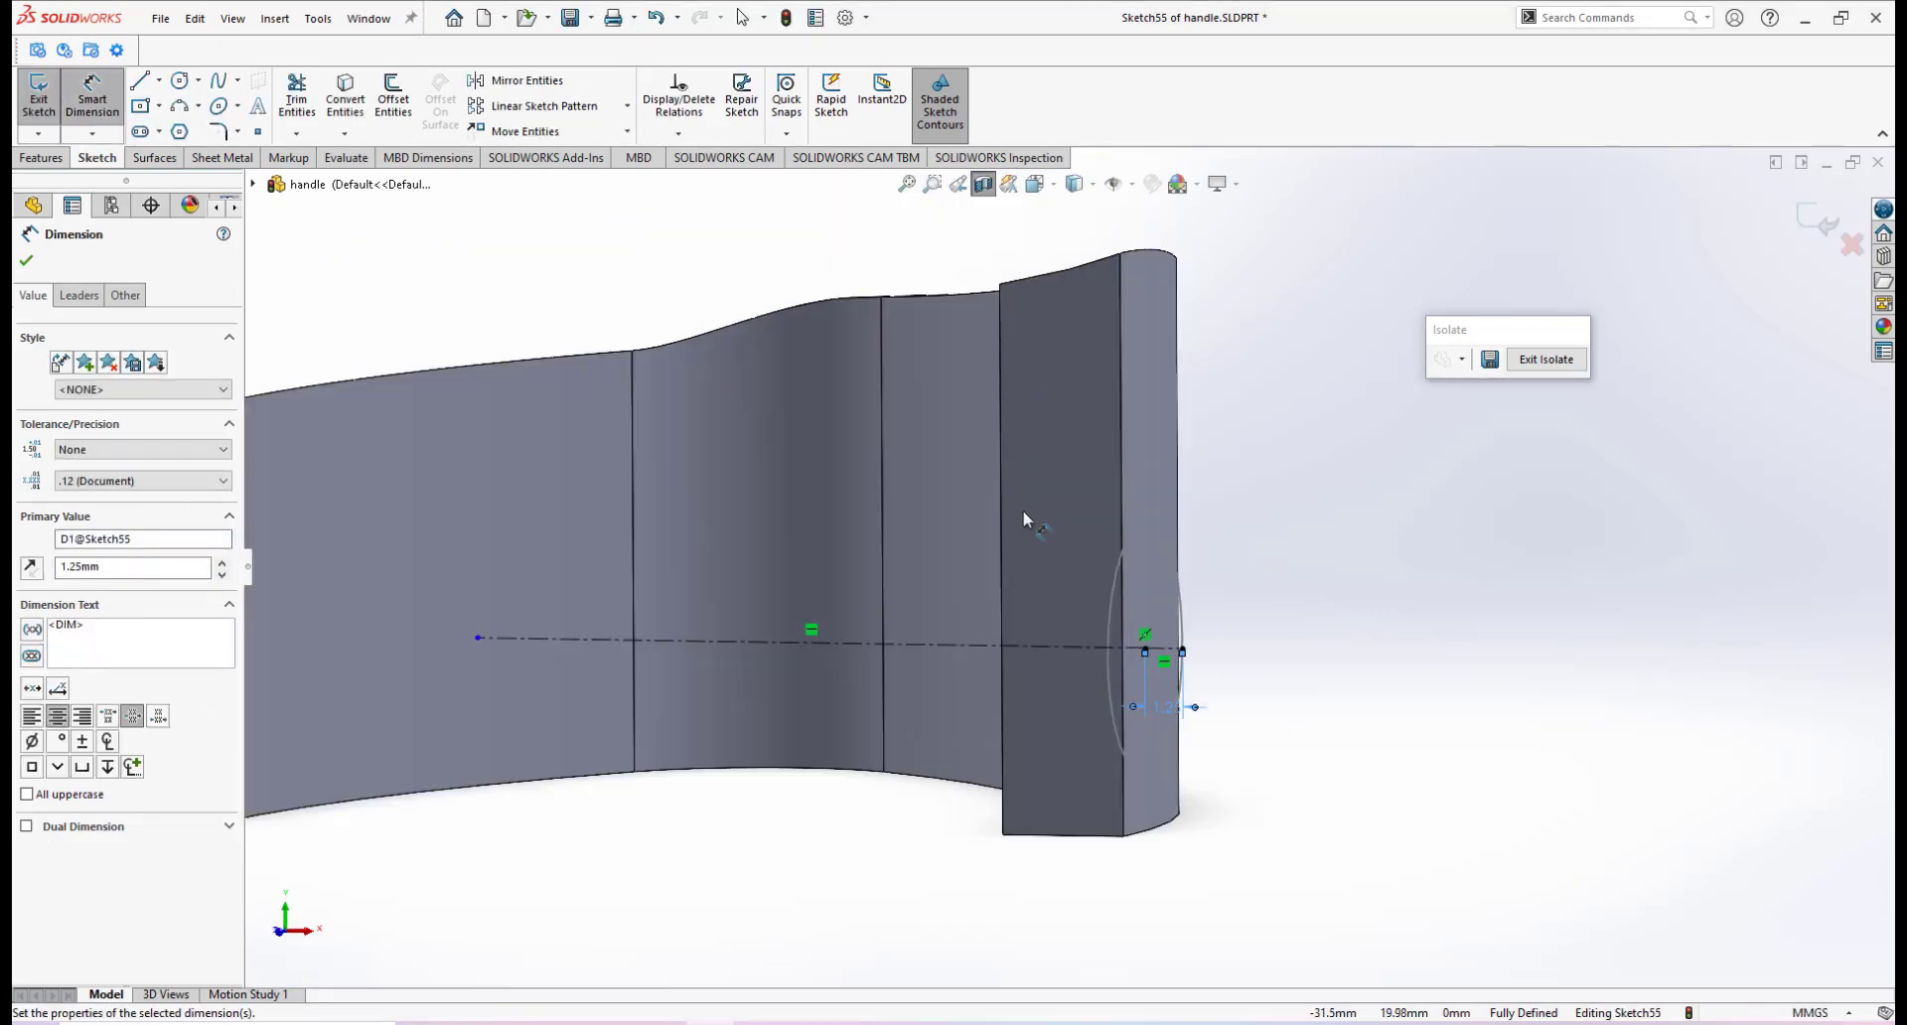
pyautogui.scroll(-2, 1203, 630)
pyautogui.moveTo(1088, 677); pyautogui.dragTo(1176, 632, button='middle')
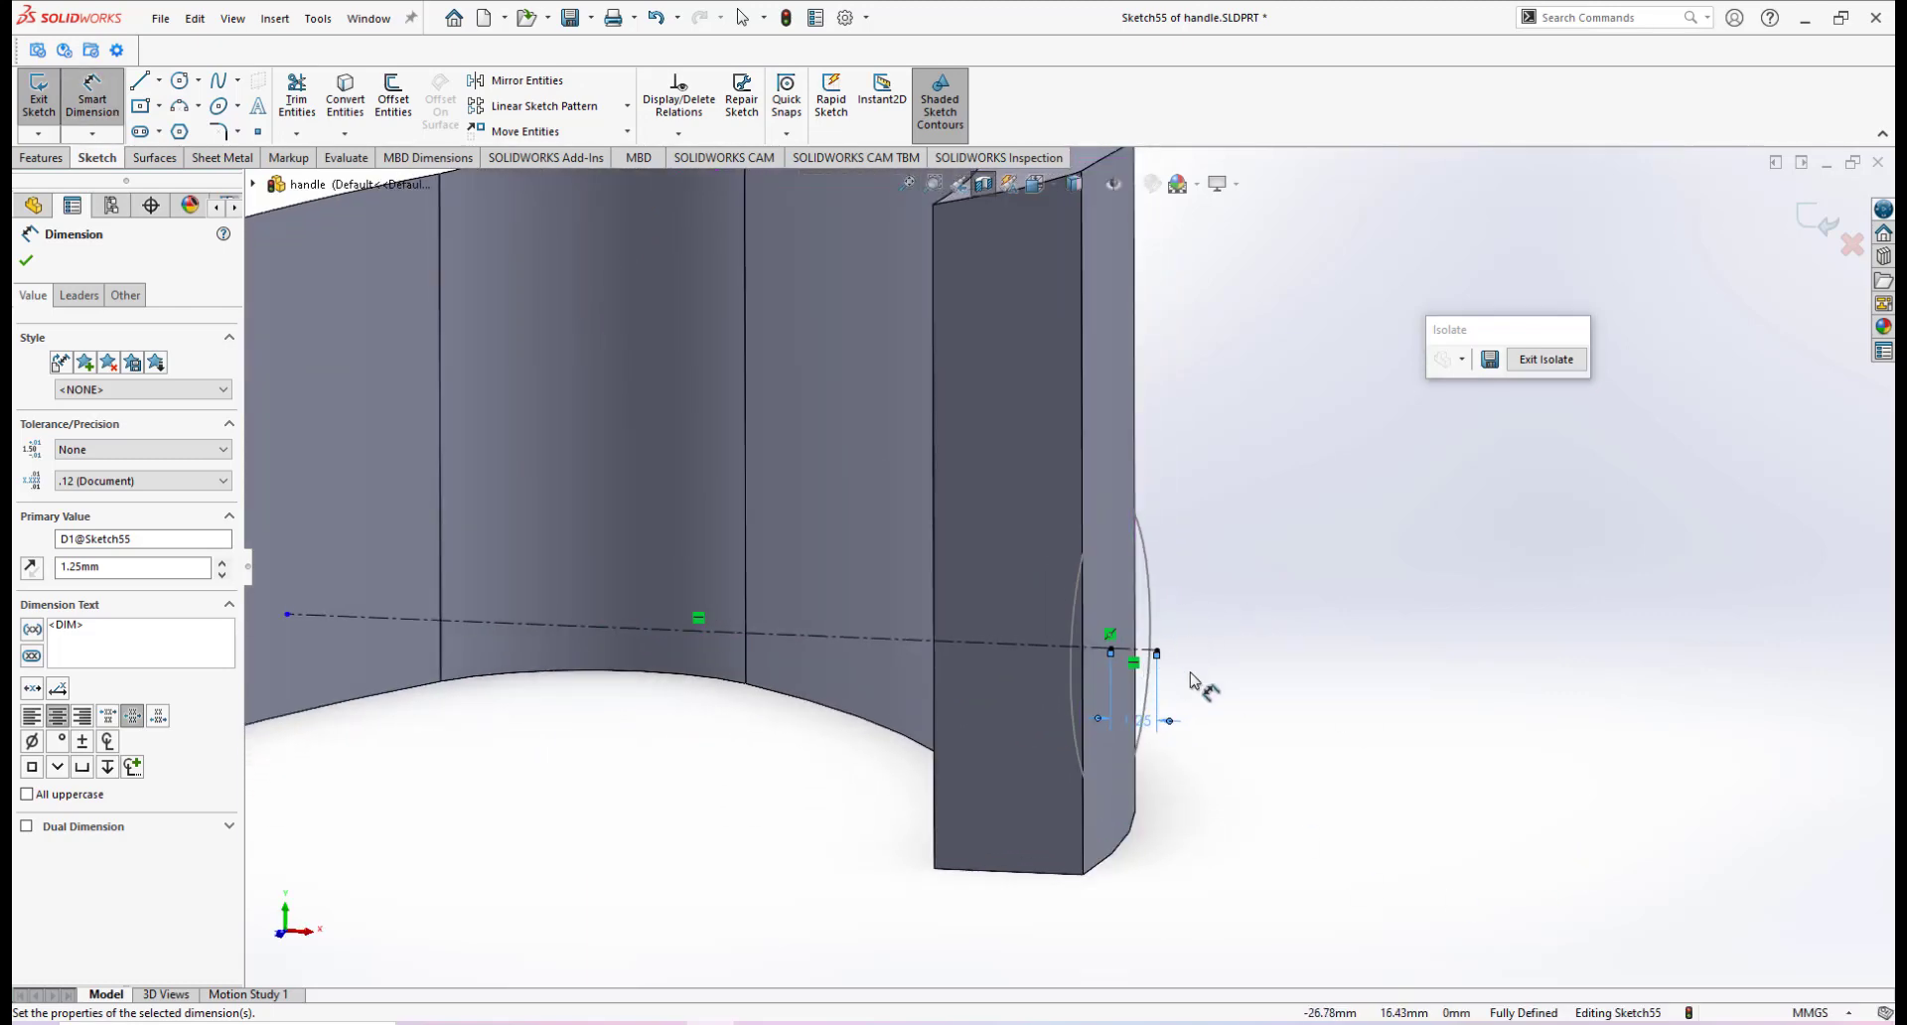
pyautogui.rightClick(1245, 596)
pyautogui.click(1322, 656)
pyautogui.scroll(2, 1200, 656)
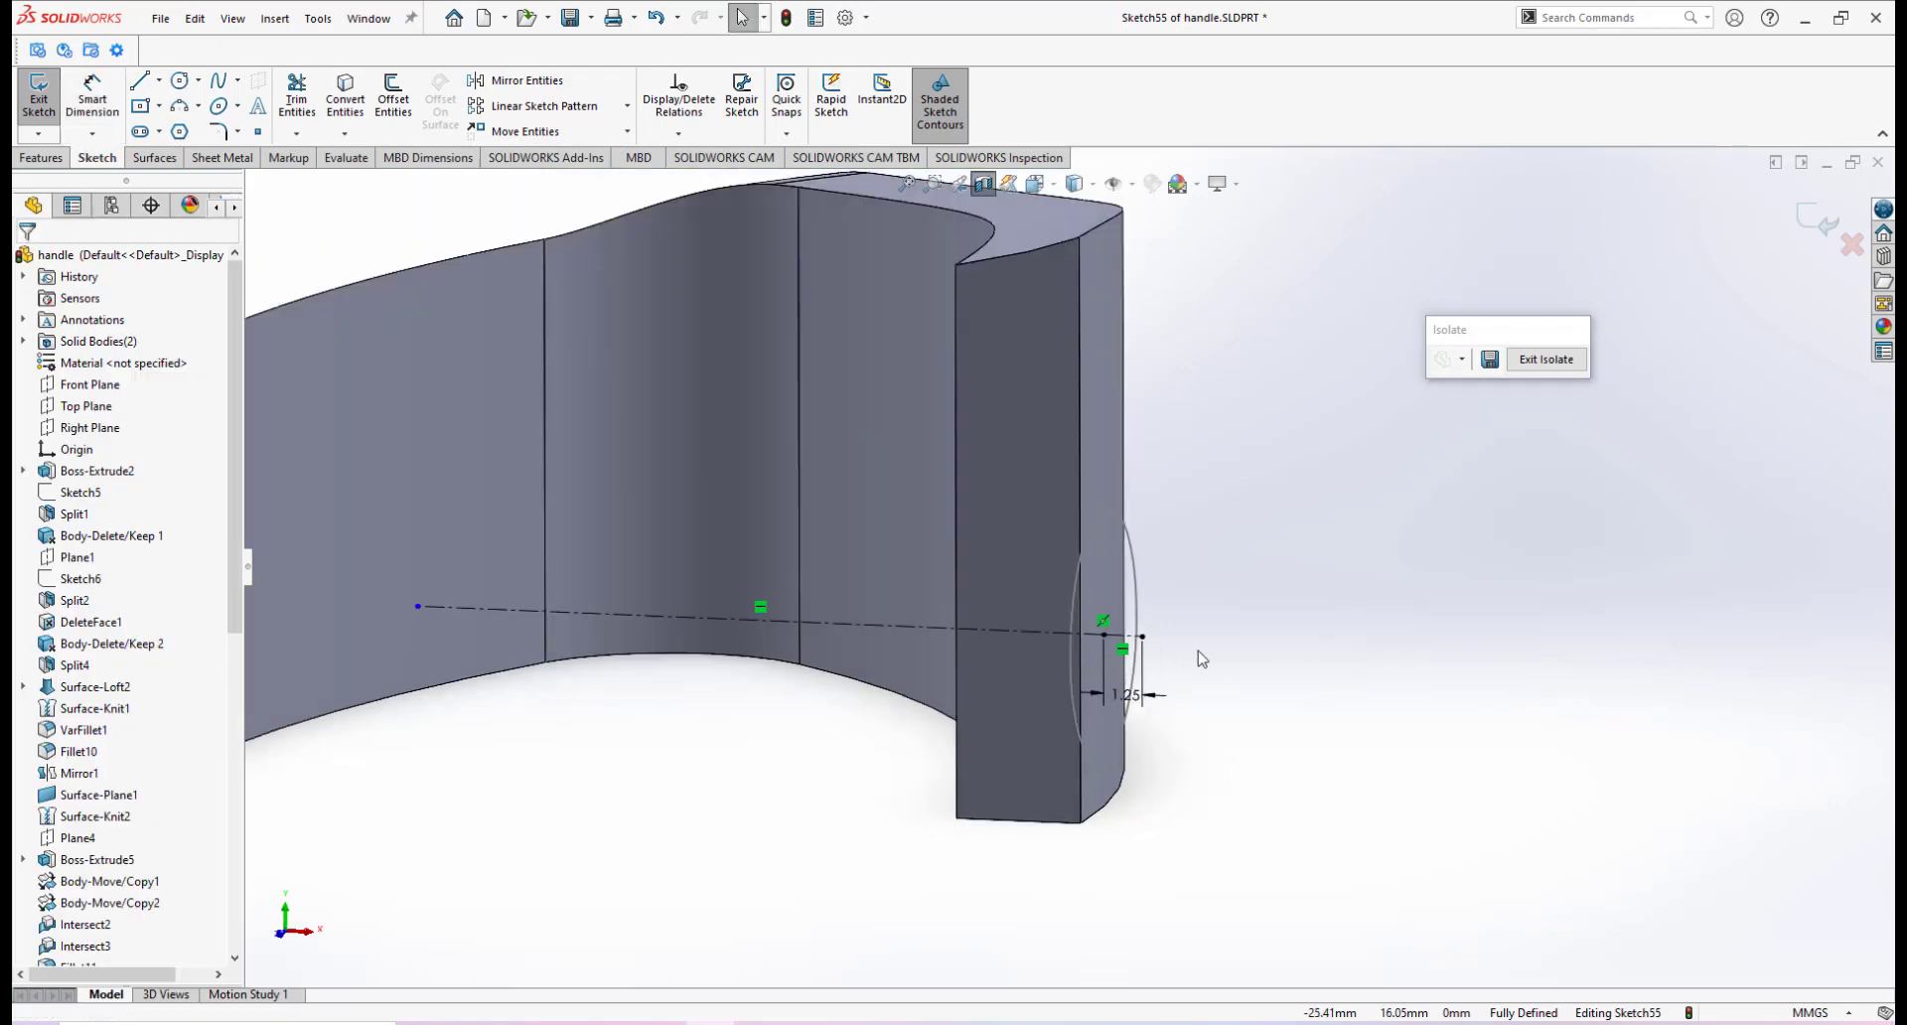
pyautogui.click(1809, 220)
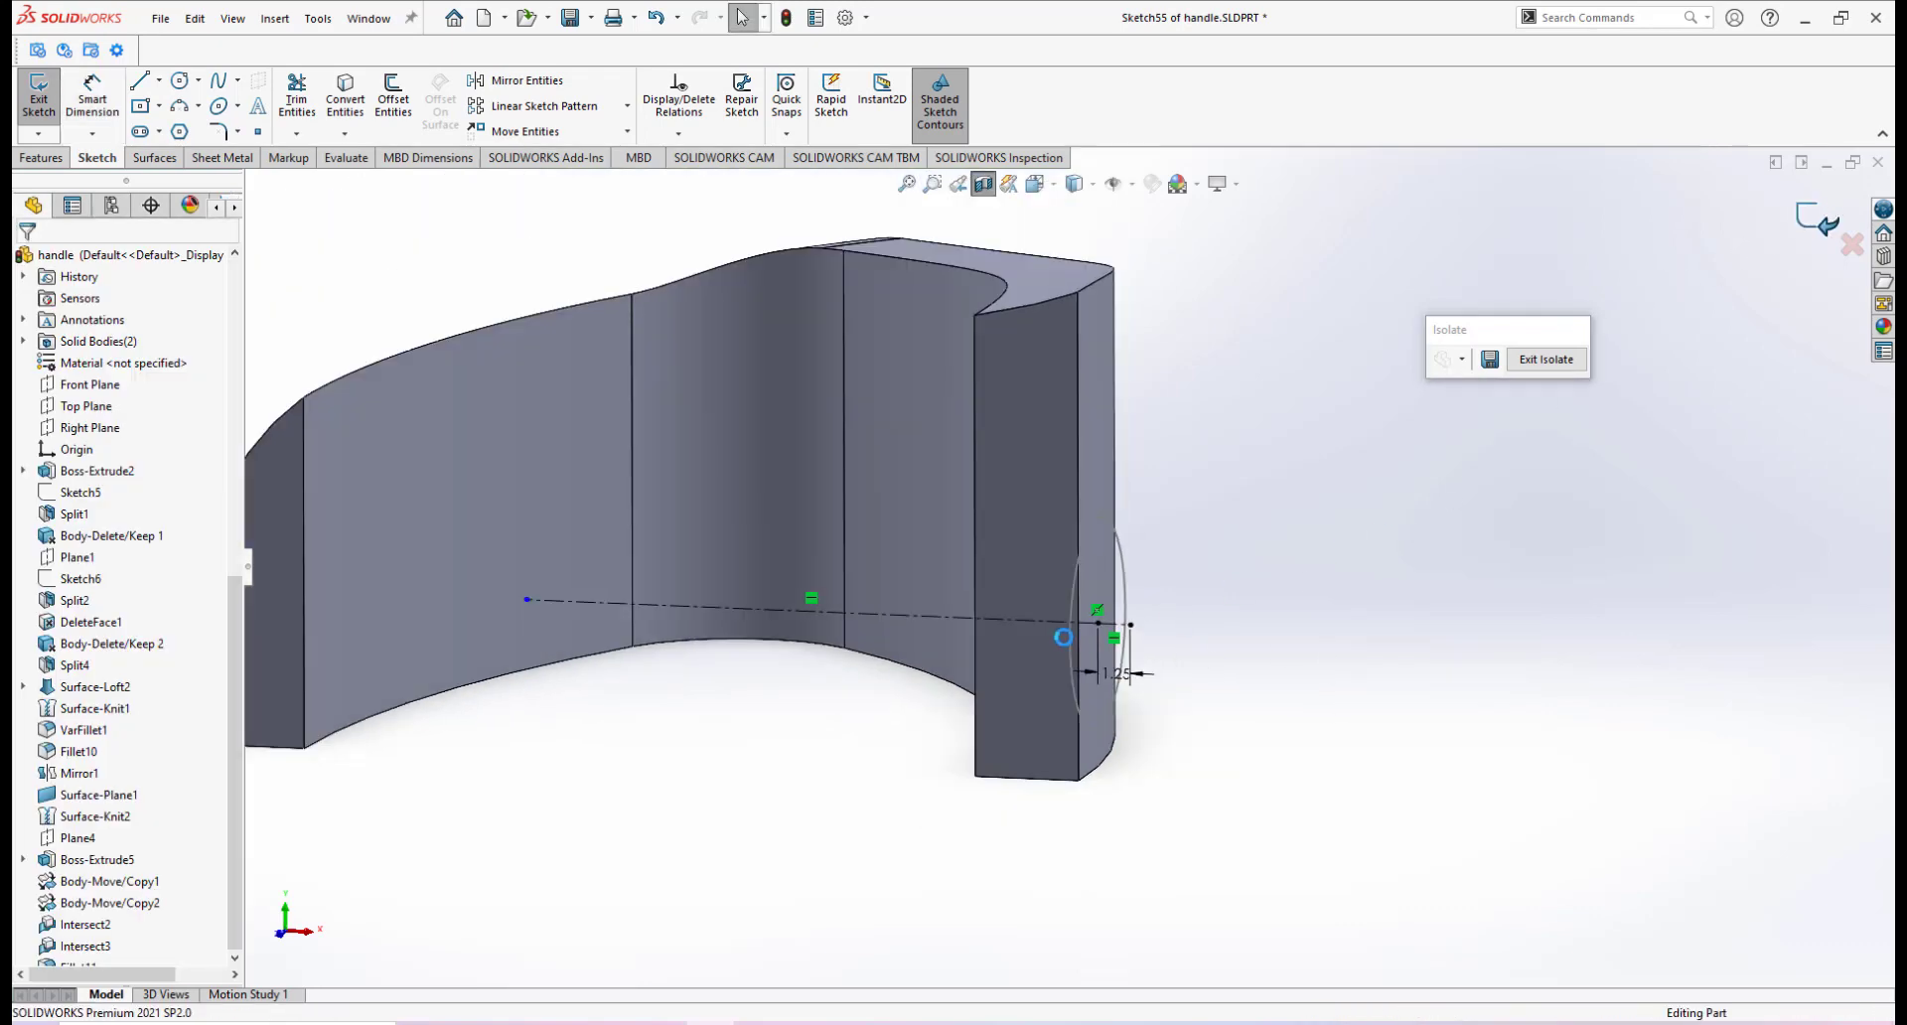
pyautogui.scroll(2, 1064, 576)
pyautogui.scroll(-2, 1068, 650)
pyautogui.moveTo(1114, 567)
pyautogui.mouseDown(button='middle')
pyautogui.moveTo(1099, 587)
pyautogui.moveTo(1234, 596)
pyautogui.mouseUp(button='middle')
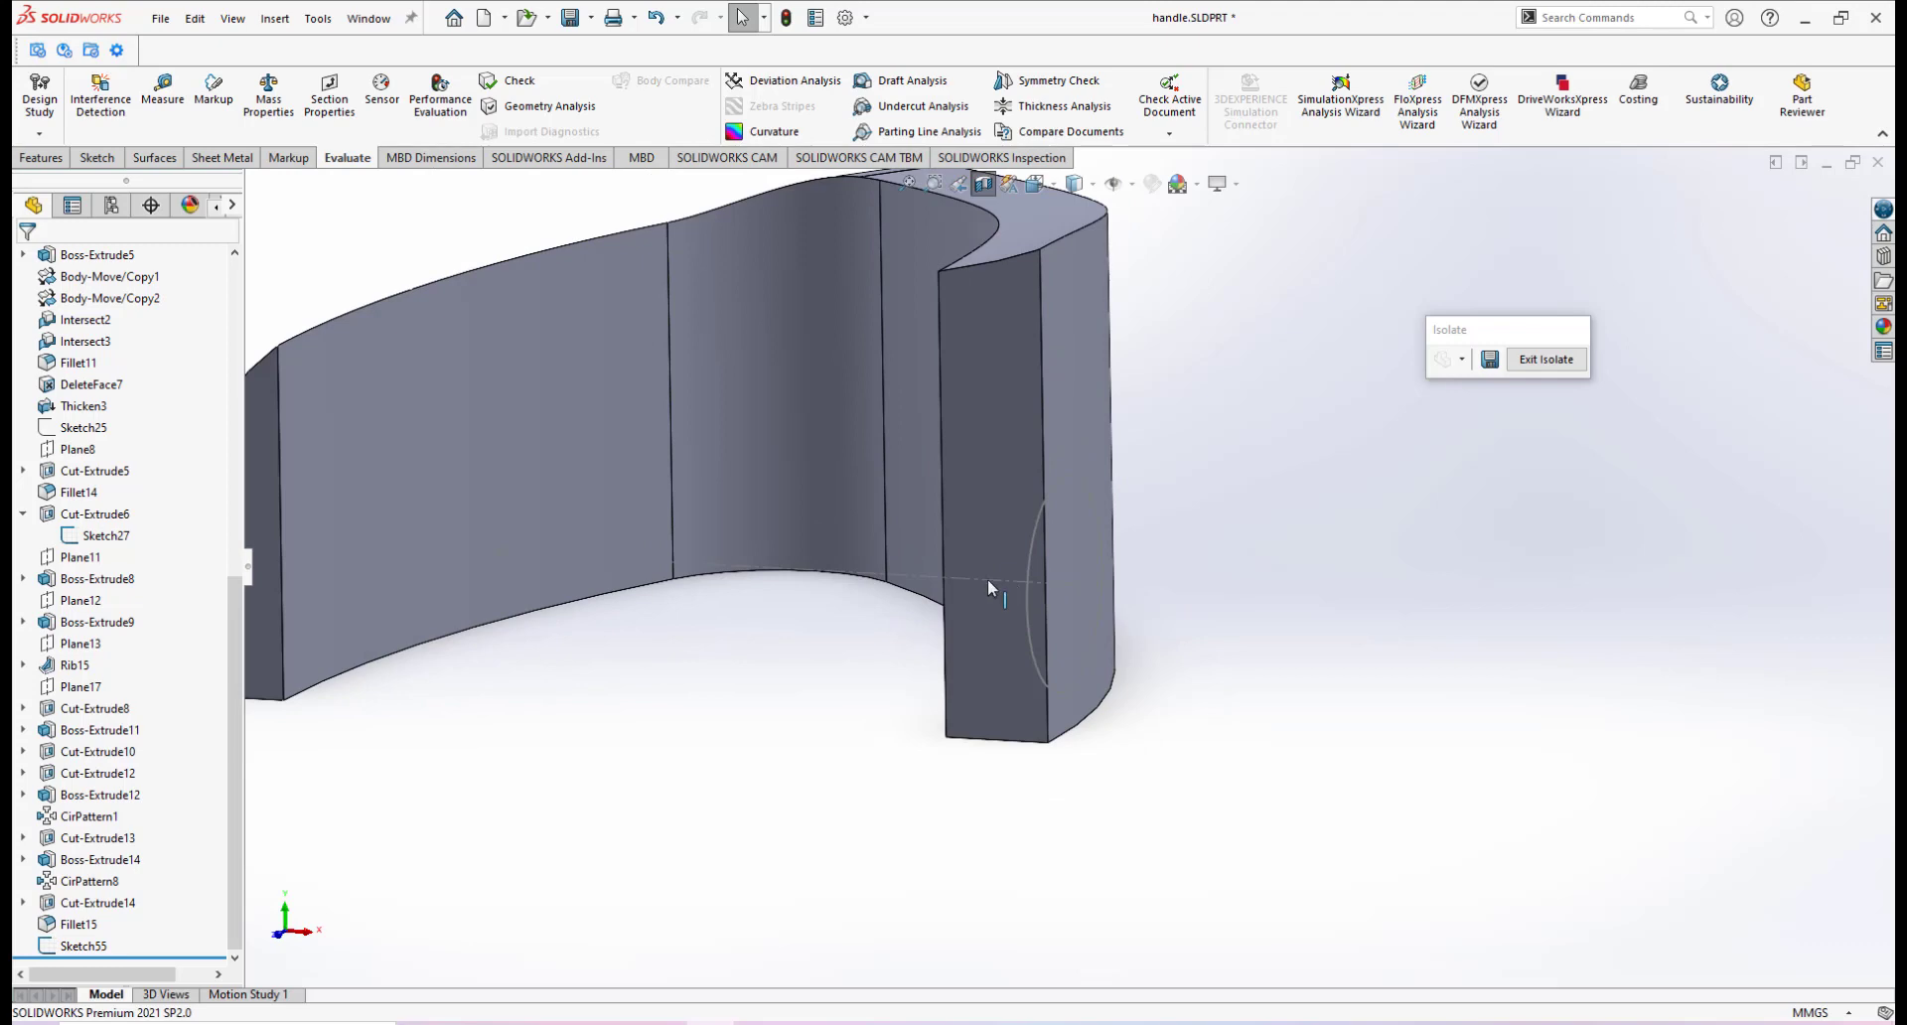
# Examine the short outward centerline and the circle against the handle's outer face to judge where a reference plane should go
pyautogui.click(988, 584)
pyautogui.moveTo(1069, 605); pyautogui.dragTo(1104, 592, button='middle')
pyautogui.click(1093, 589)
pyautogui.scroll(-2, 1103, 590)
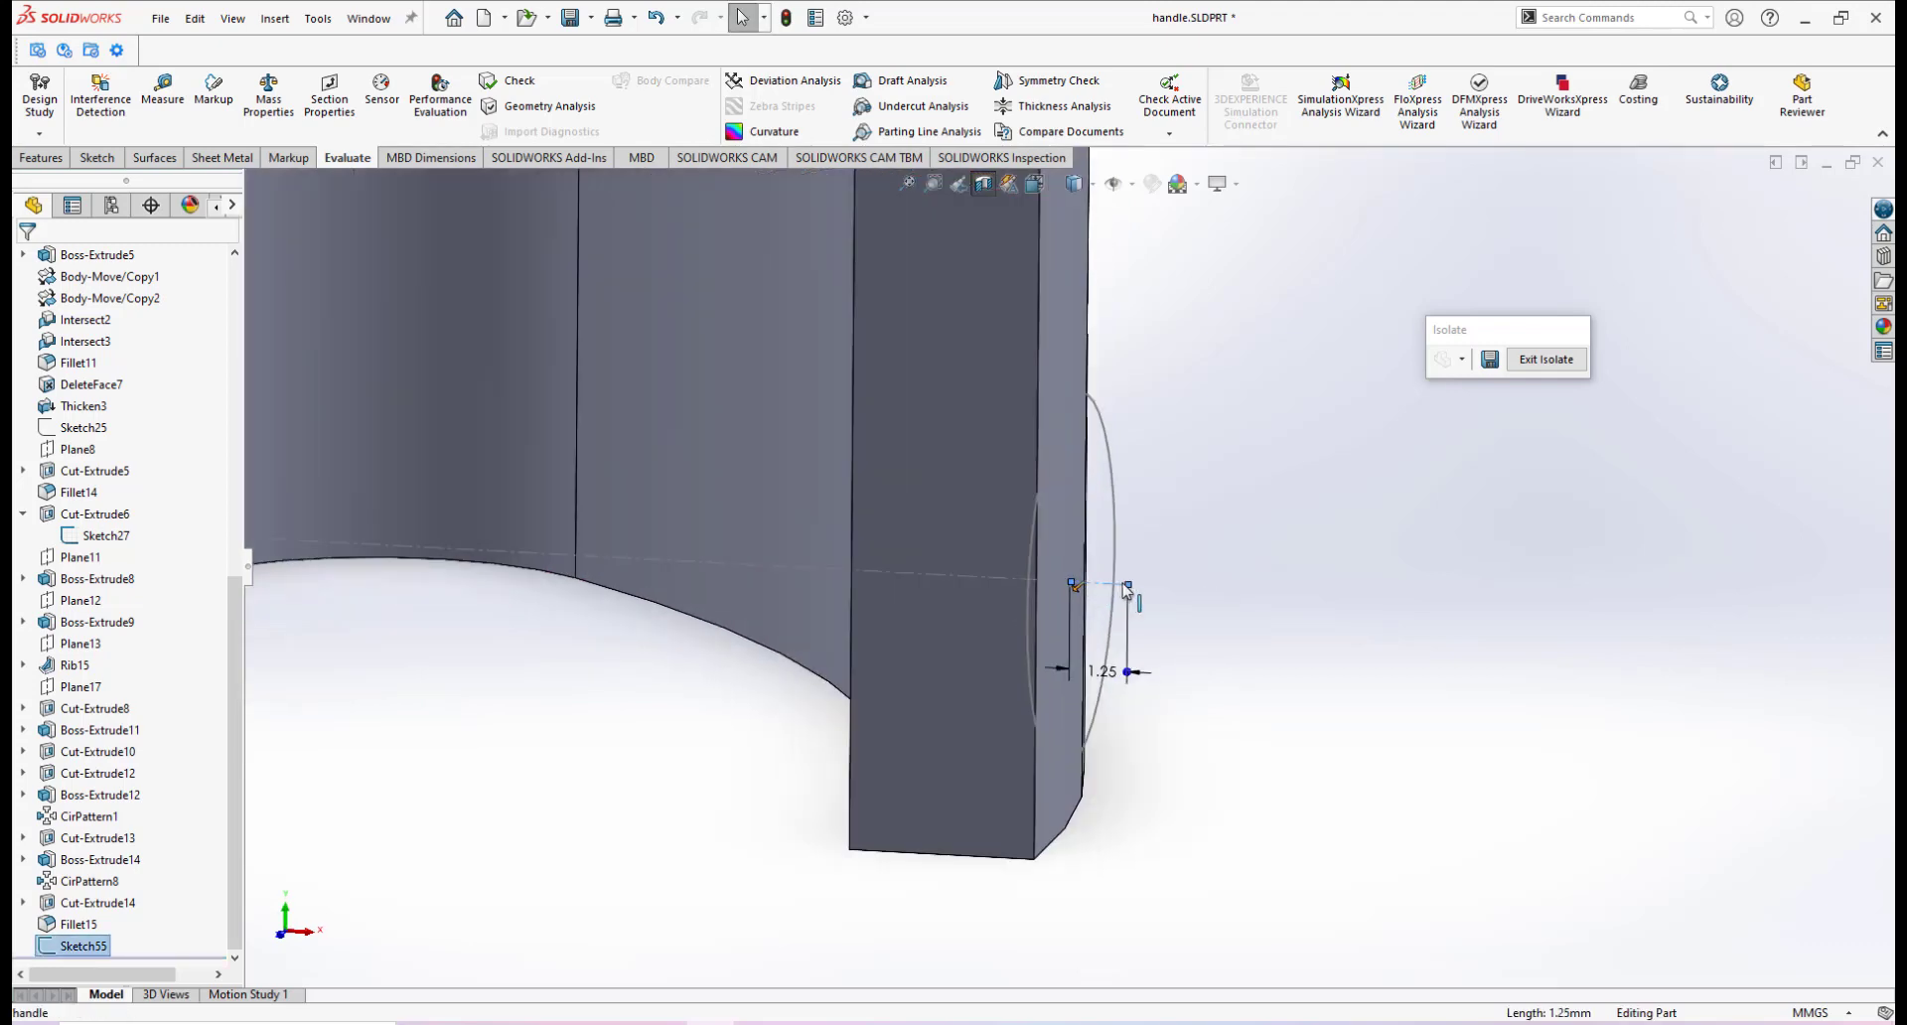
pyautogui.scroll(3, 1137, 586)
pyautogui.press('Escape')
pyautogui.scroll(-2, 1142, 571)
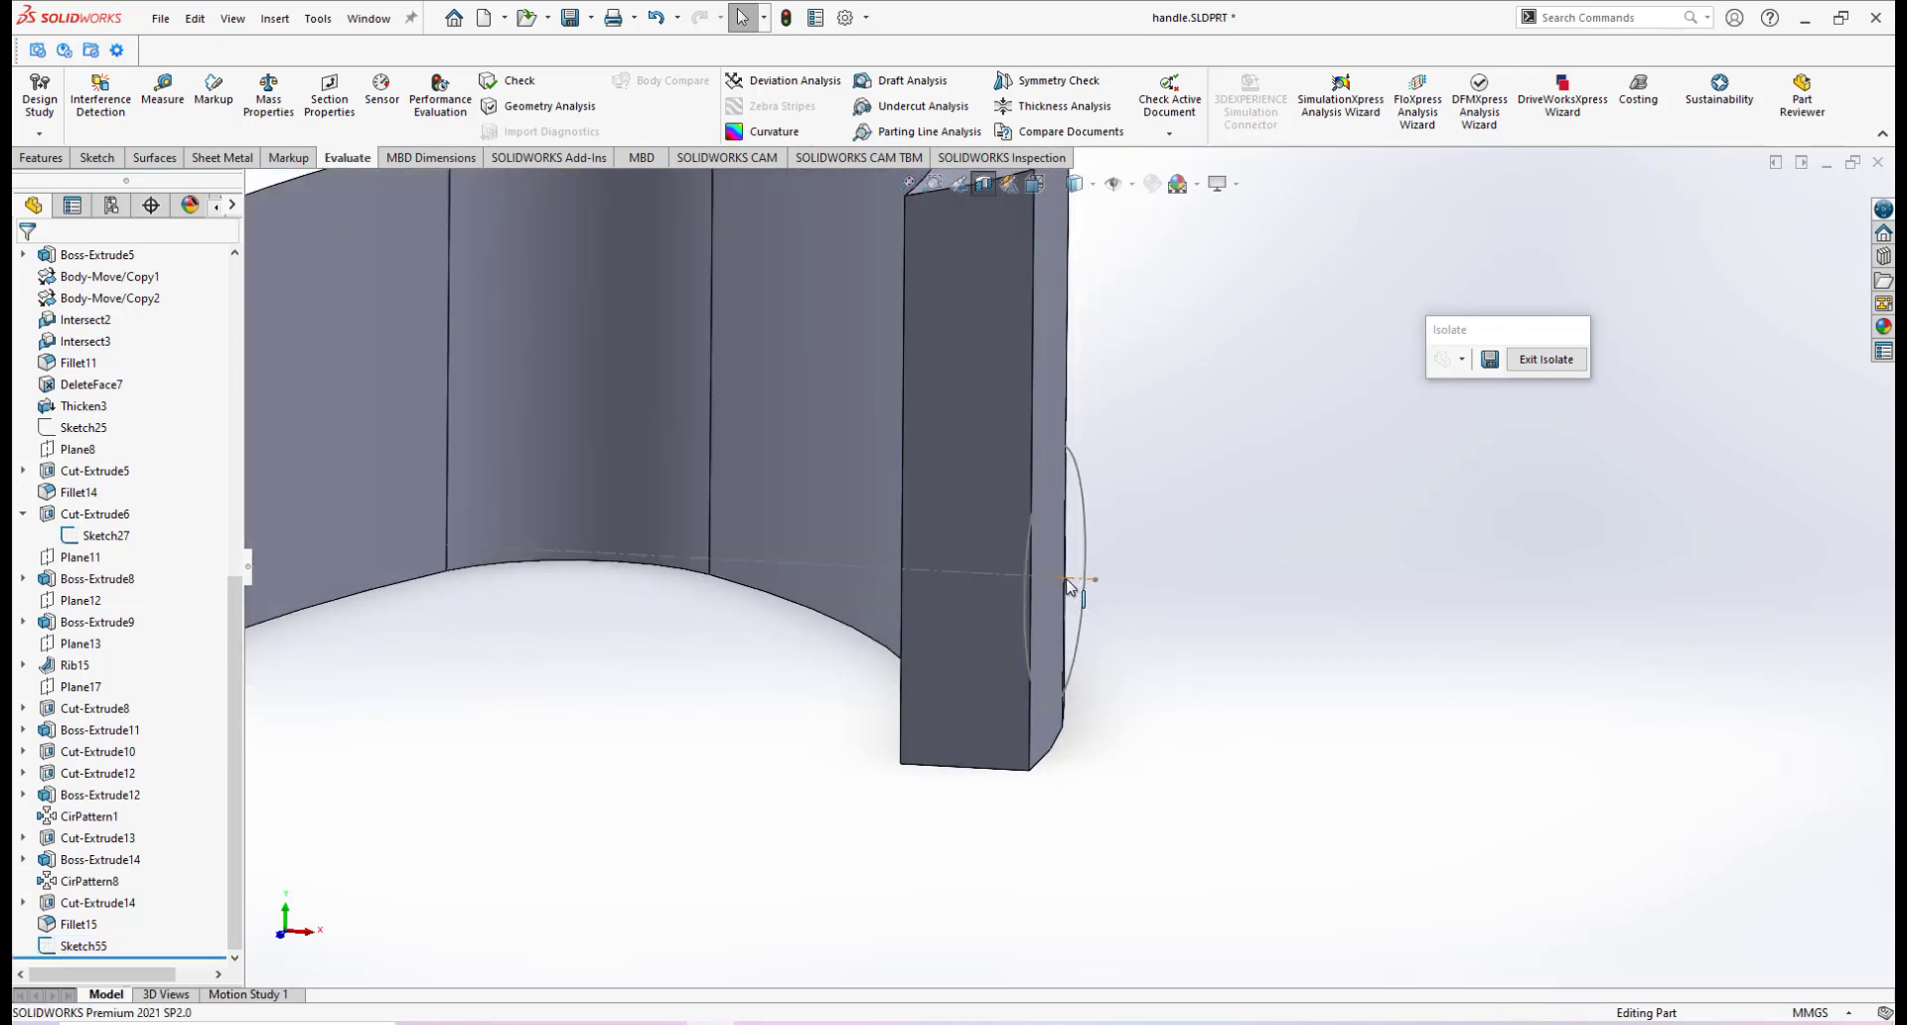
pyautogui.scroll(3, 1094, 583)
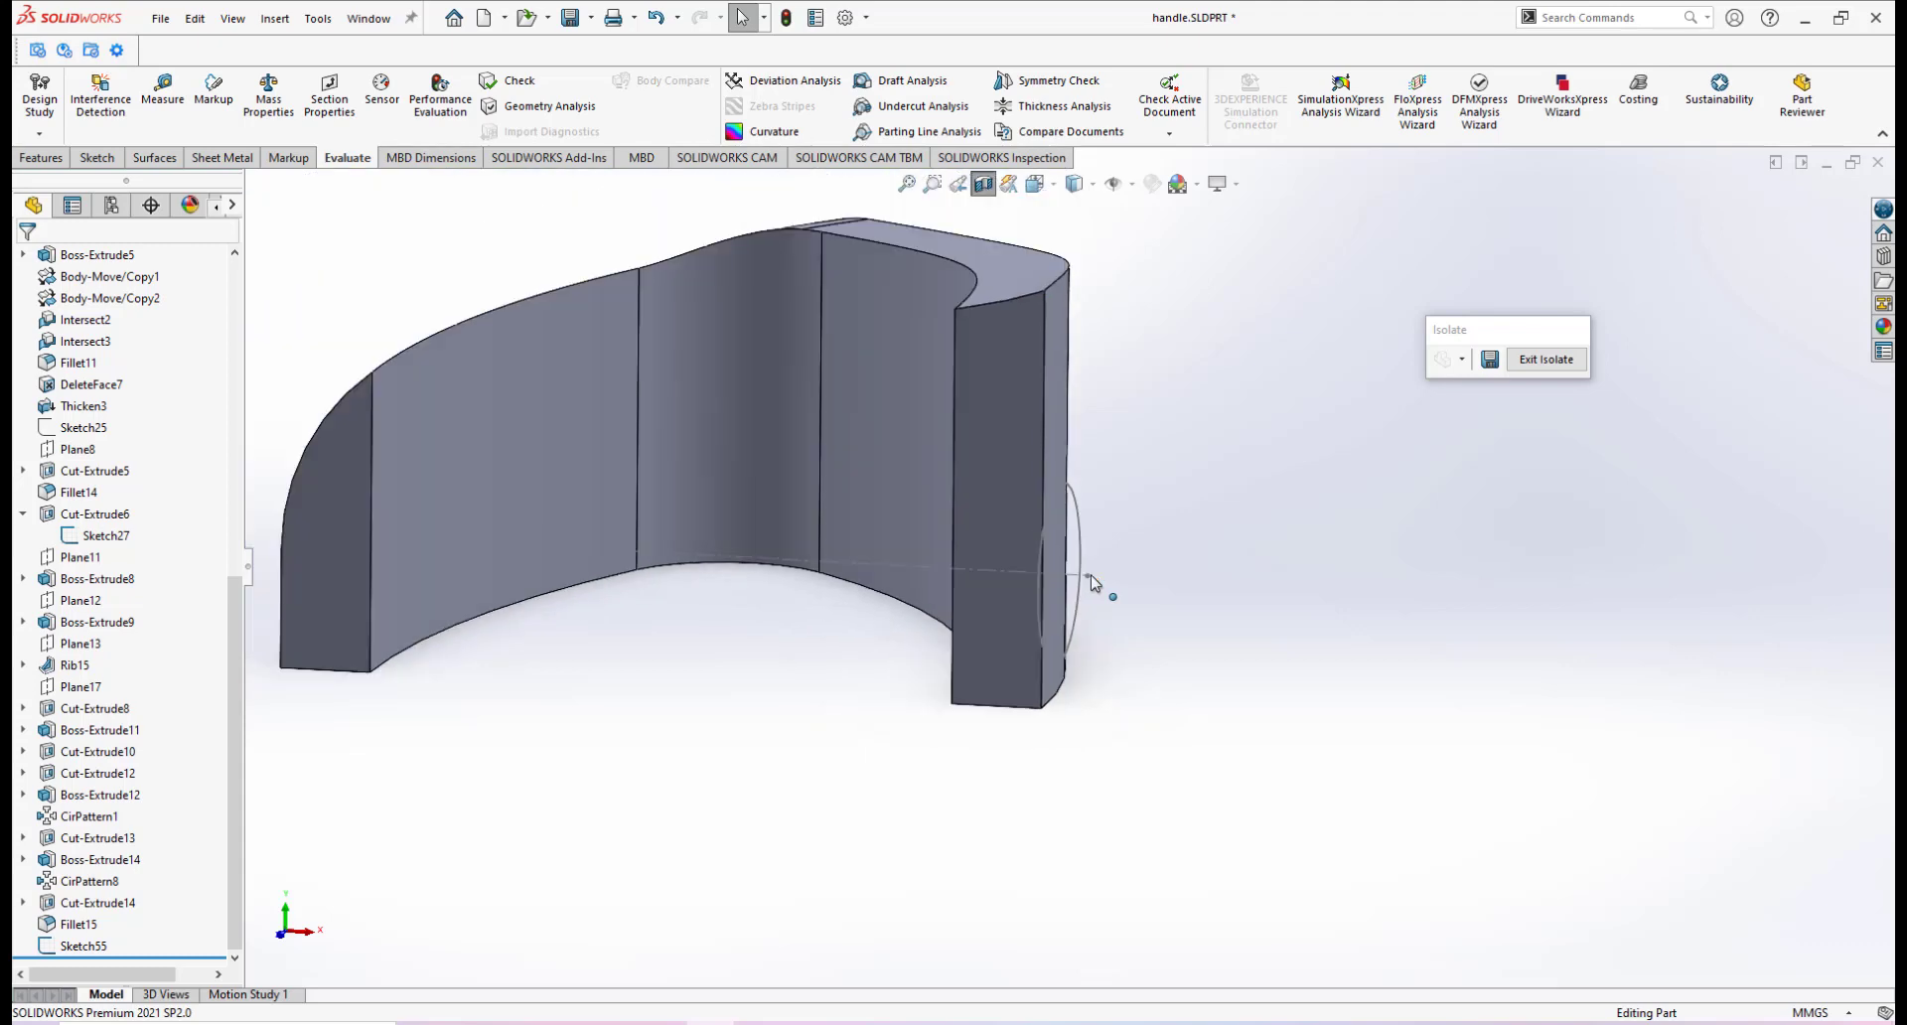
pyautogui.scroll(-3, 1093, 556)
pyautogui.scroll(3, 1073, 461)
pyautogui.scroll(-2, 1069, 458)
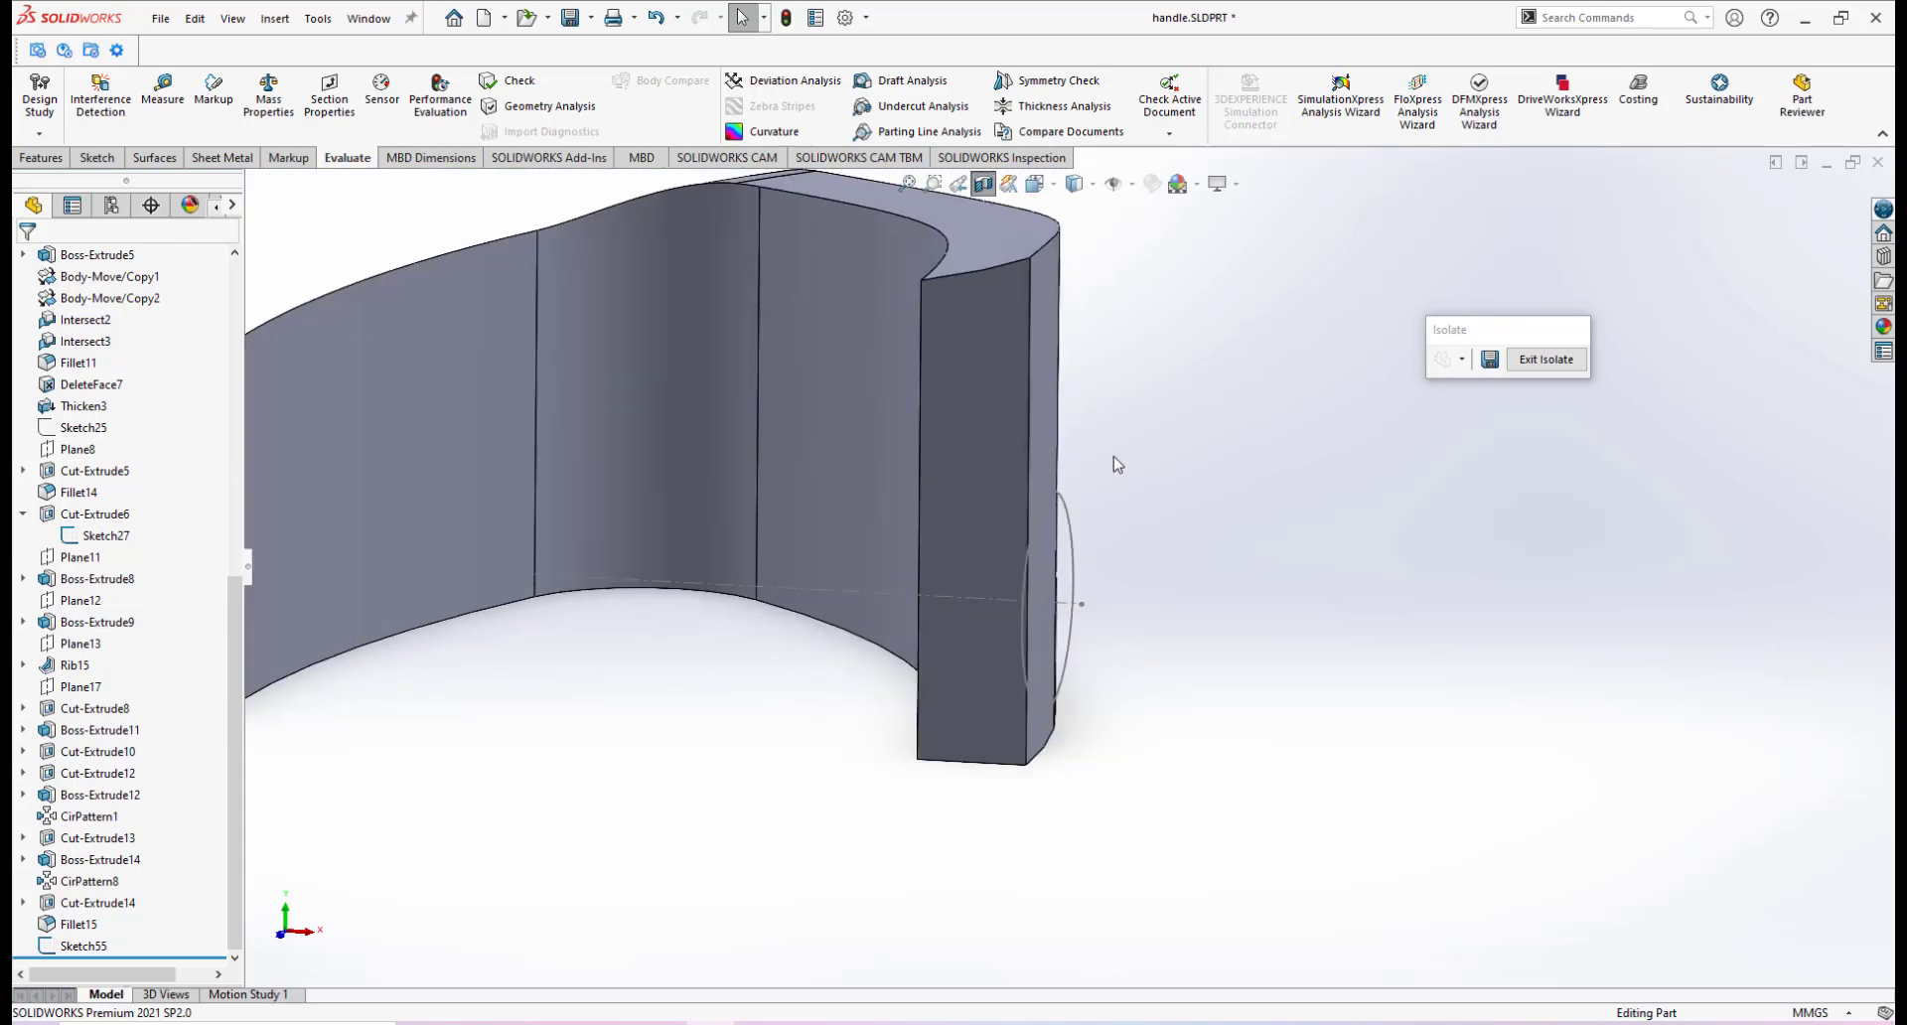
# Create a reference plane perpendicular to the short outward centerline and coincident with its outer endpoint
pyautogui.click(38, 159)
pyautogui.click(796, 105)
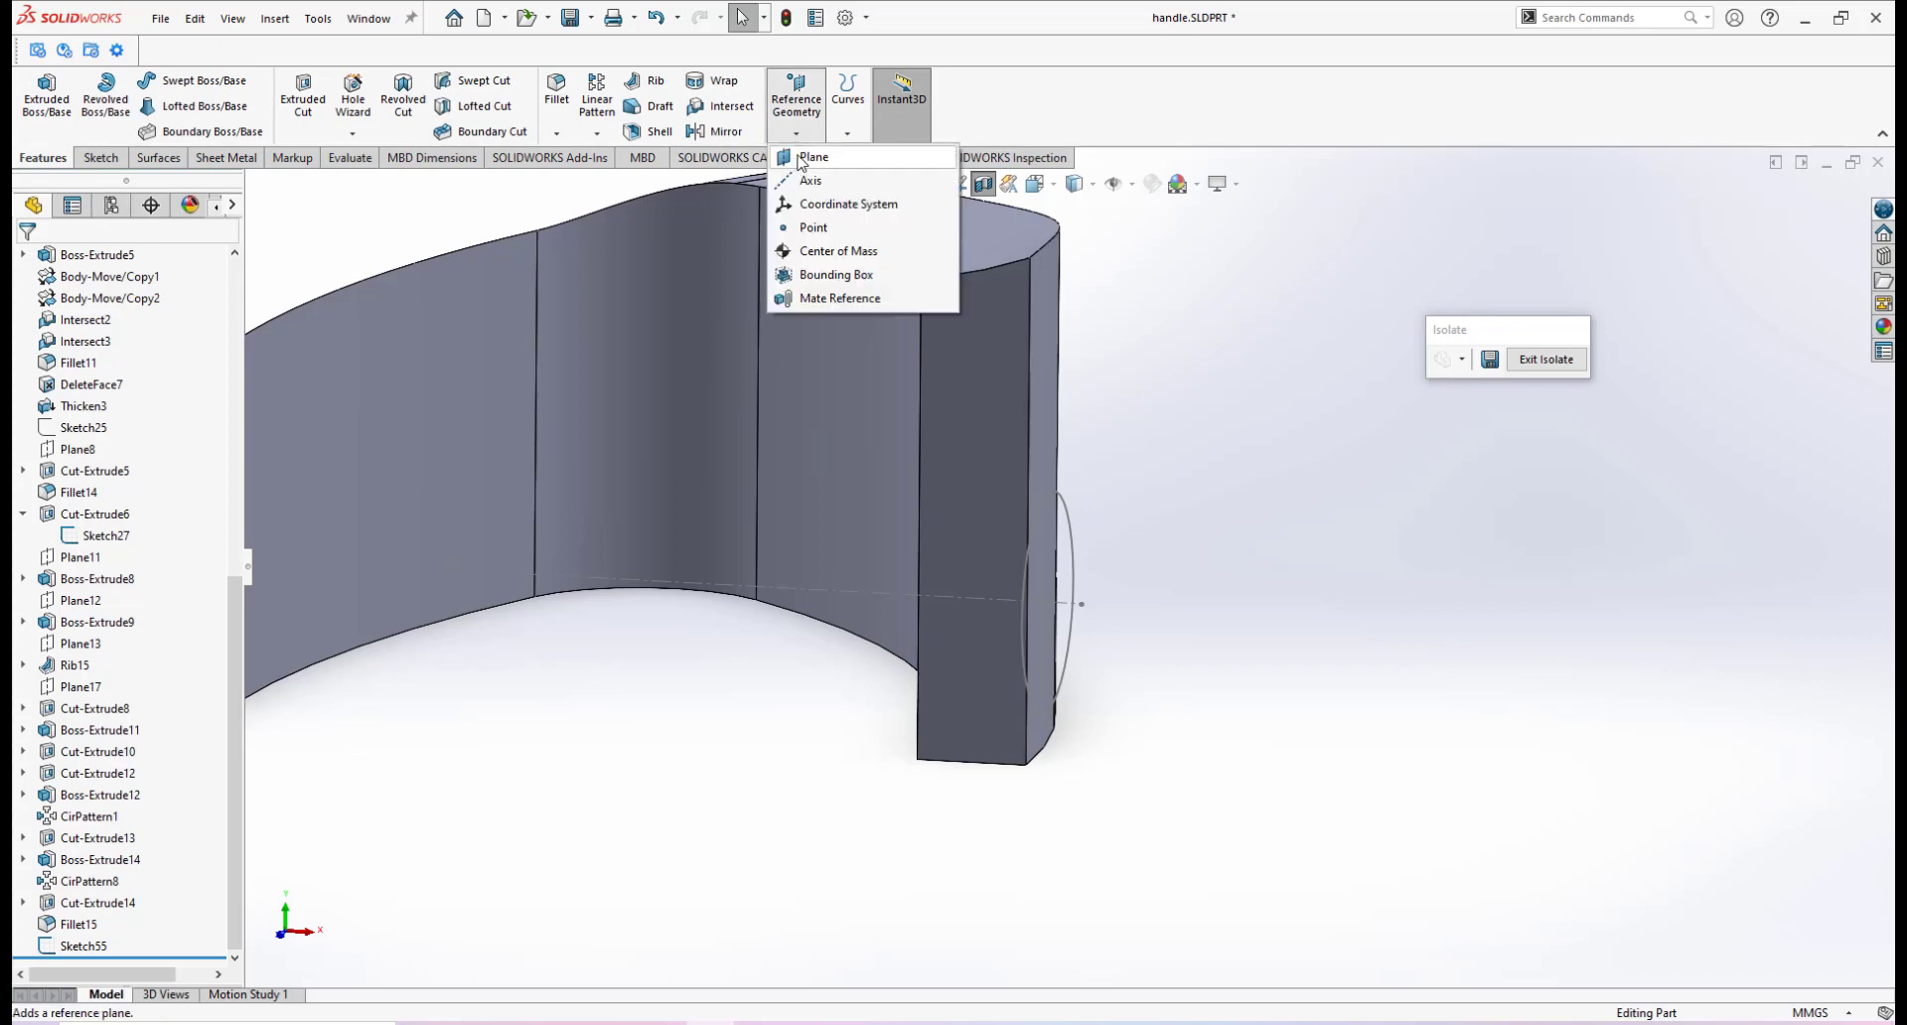
pyautogui.click(806, 157)
pyautogui.scroll(-2, 1043, 536)
pyautogui.click(1042, 527)
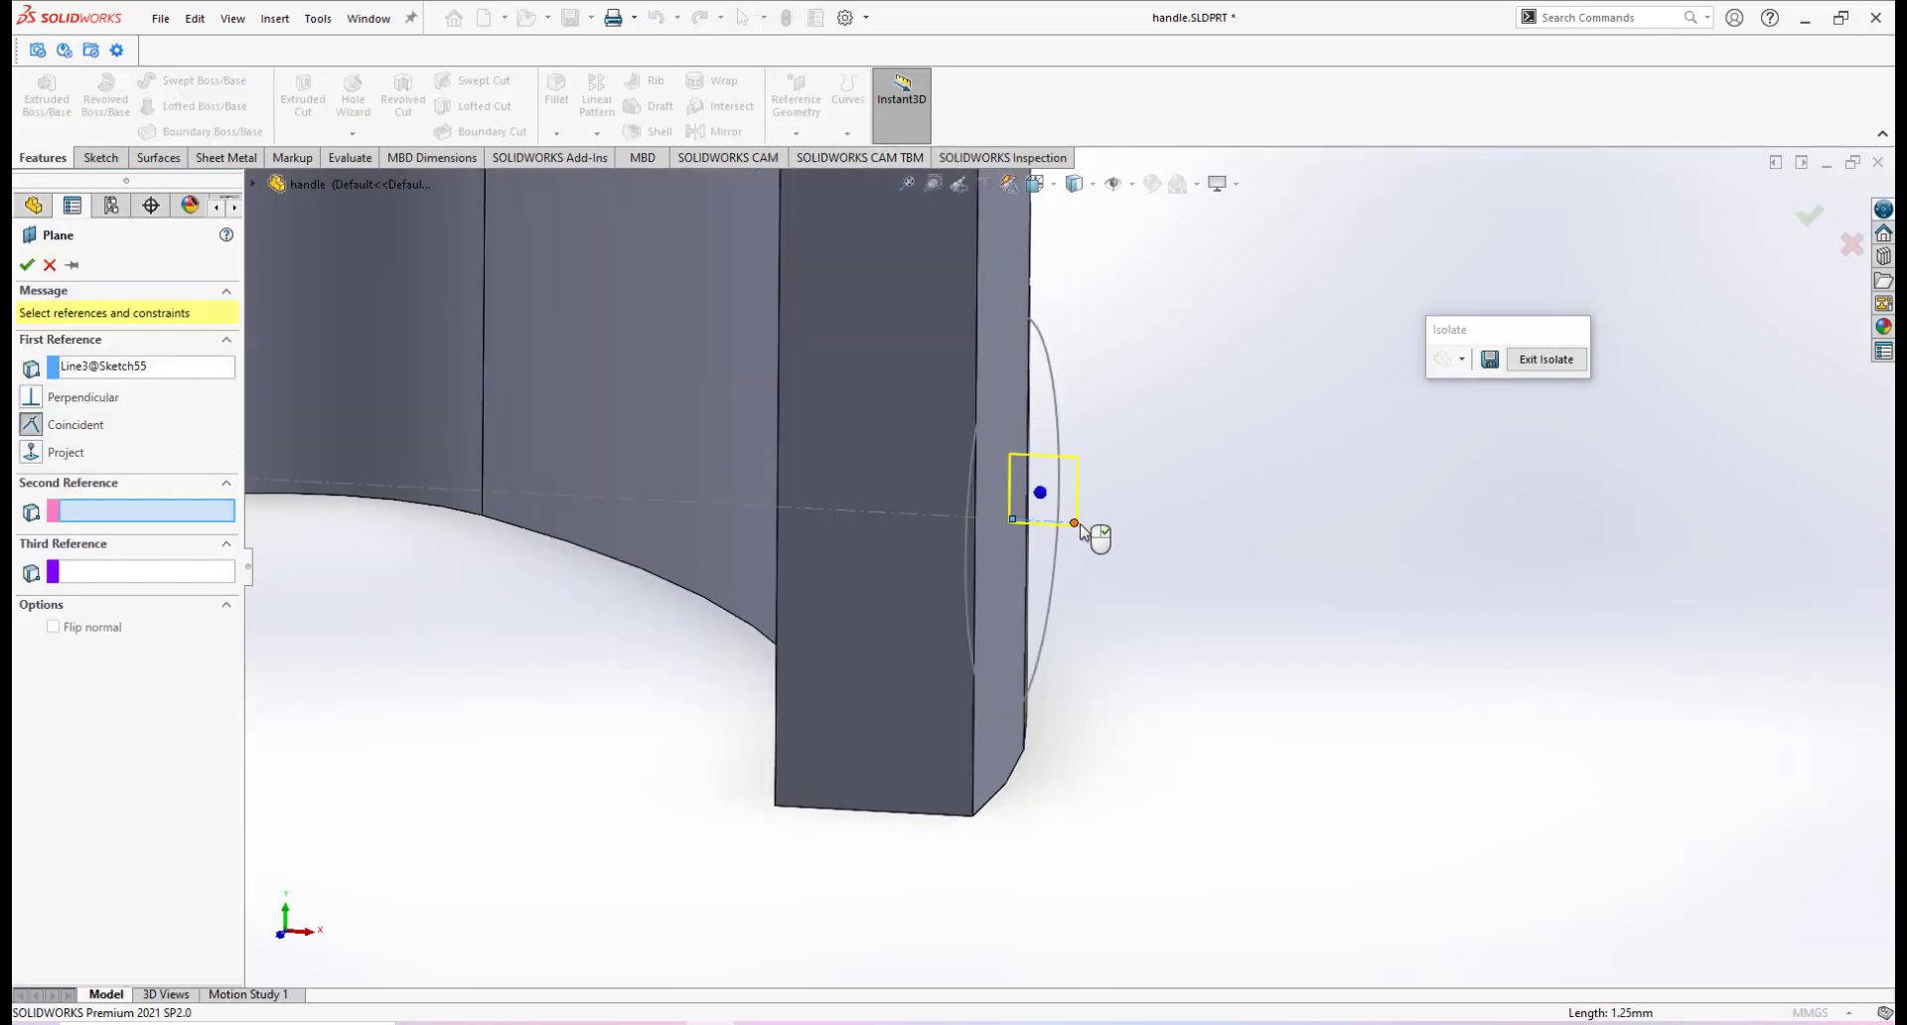
pyautogui.click(1073, 523)
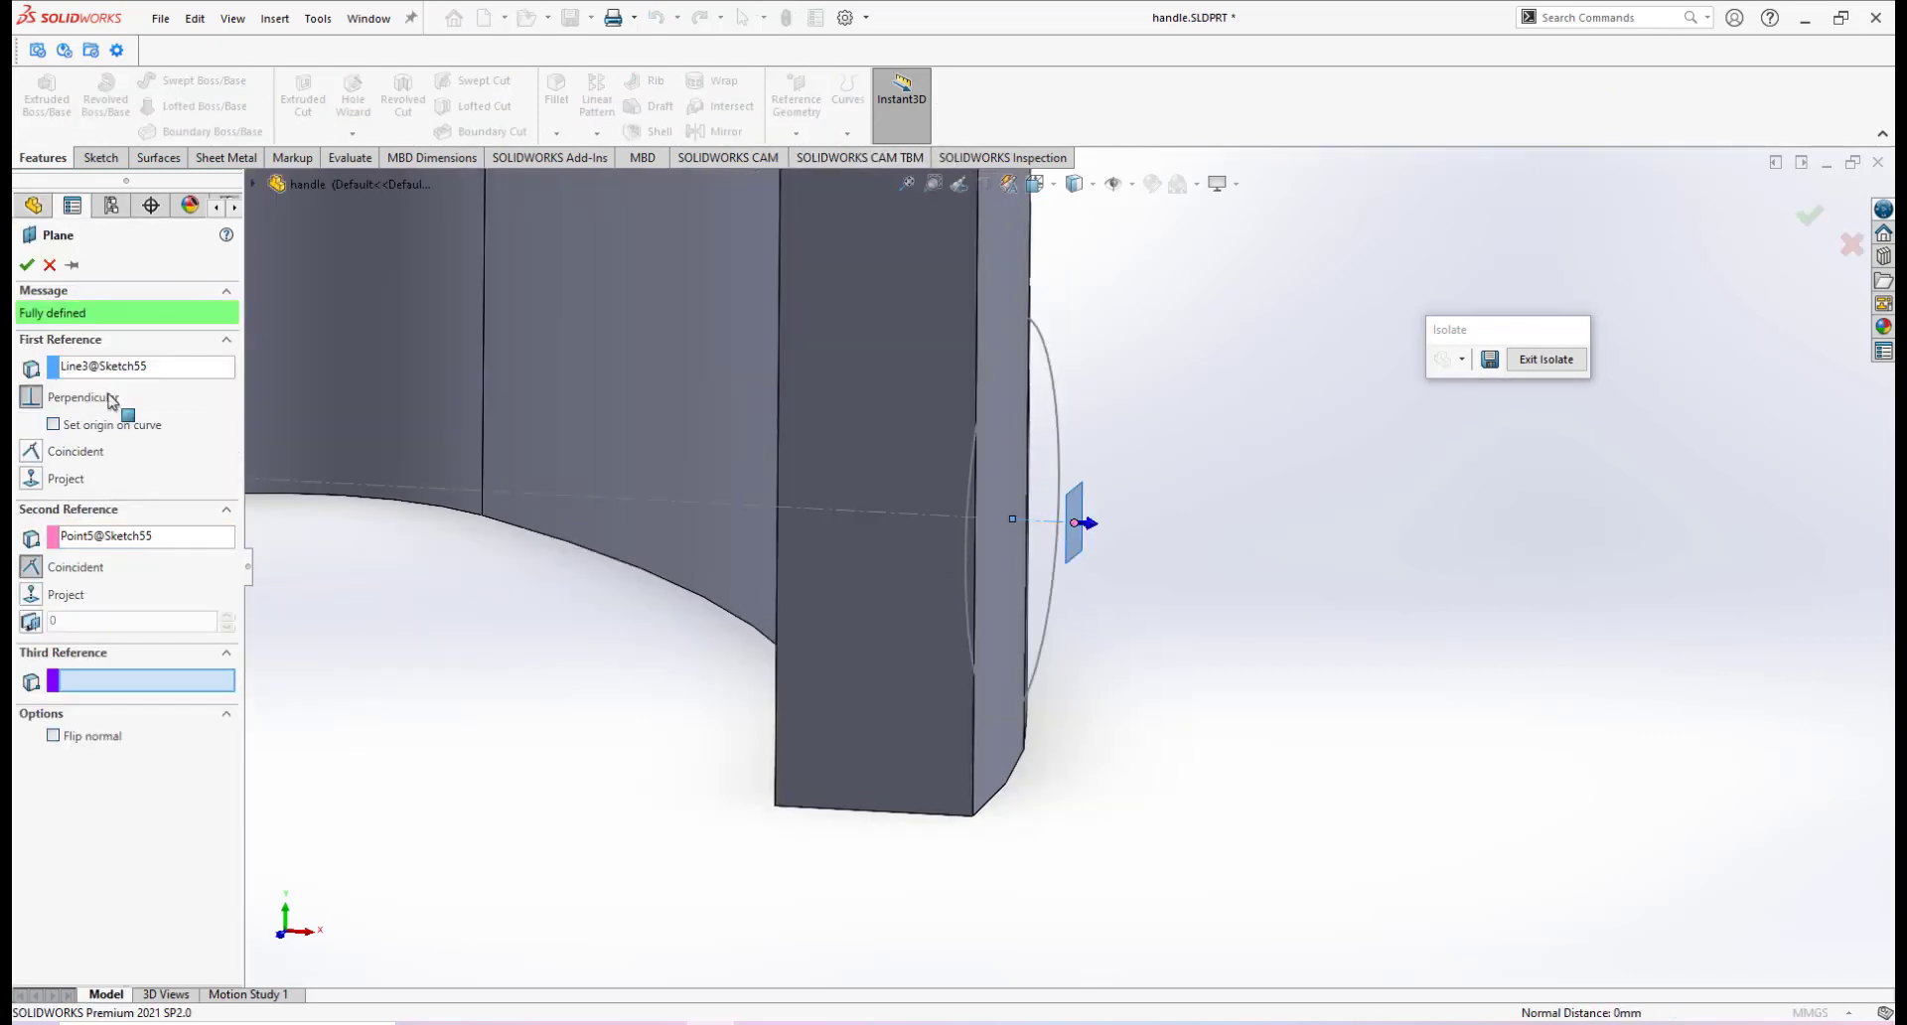
pyautogui.click(26, 264)
# Enlarge the new reference plane's outline at two opposite corners so it extends well past the circle
pyautogui.scroll(2, 1105, 549)
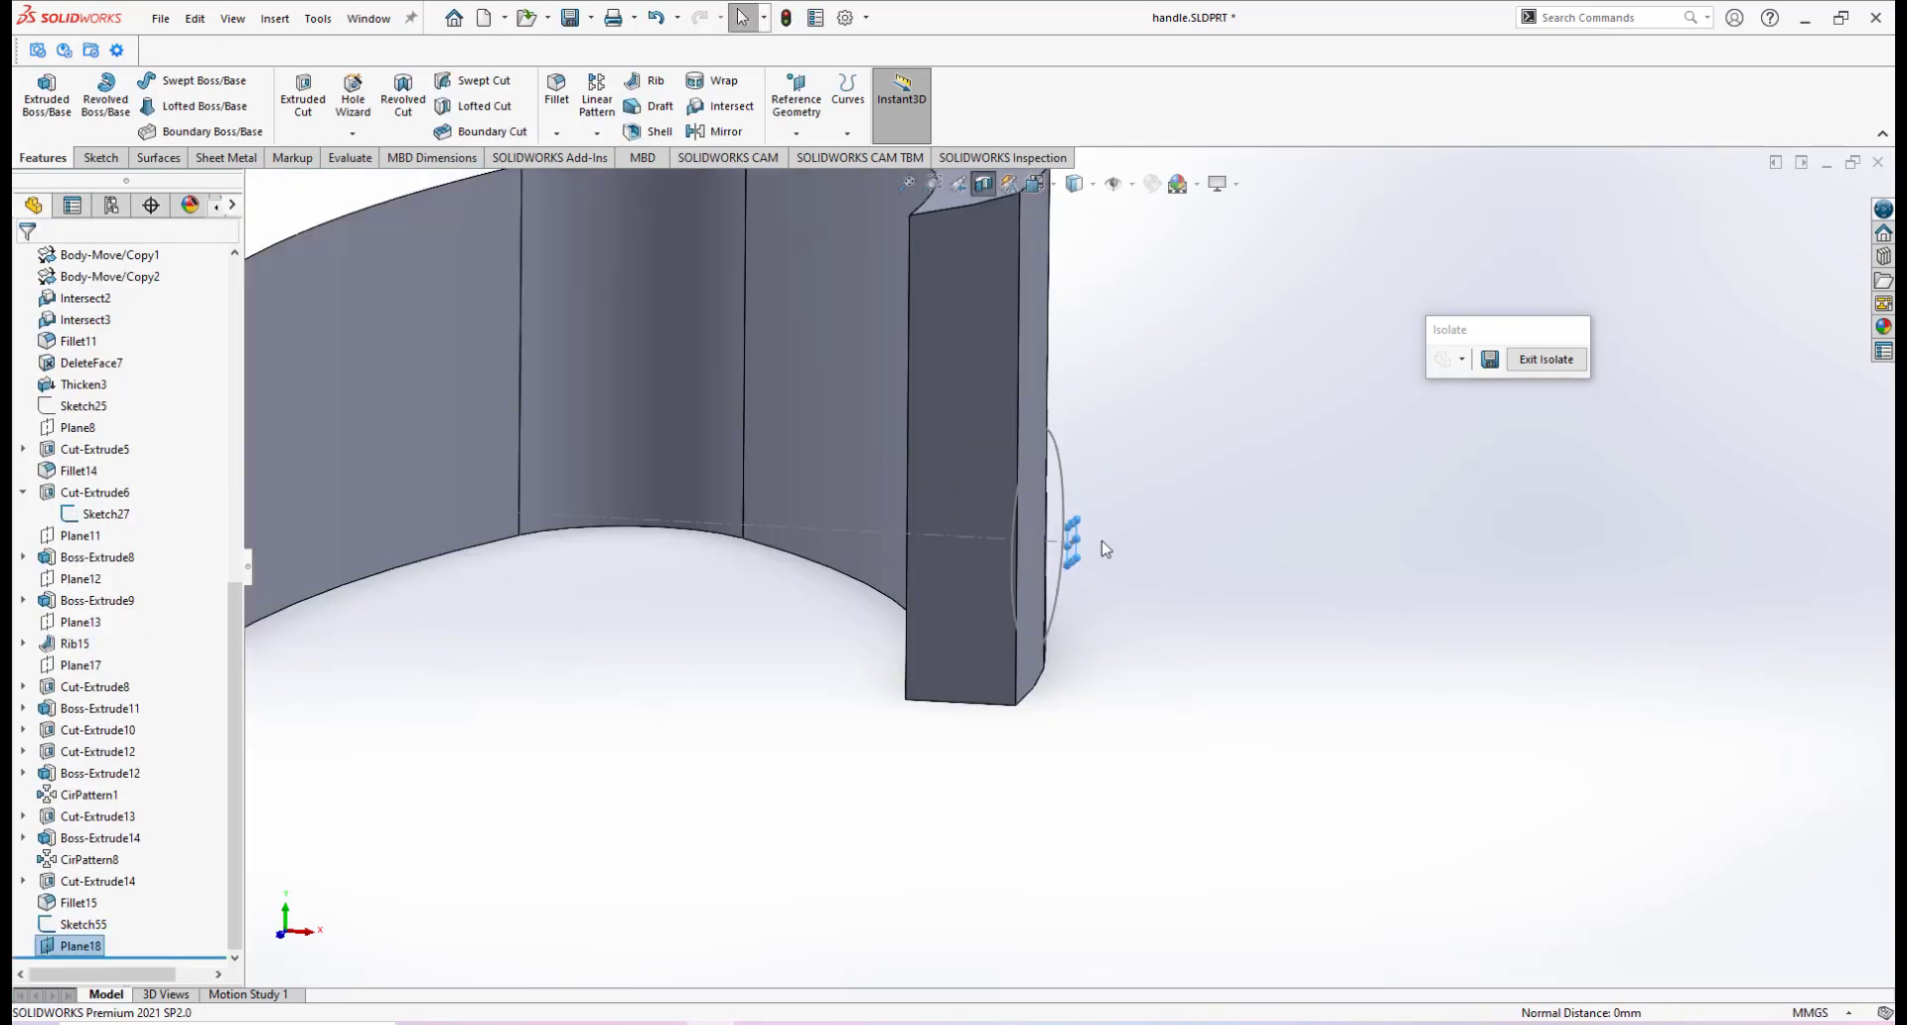
pyautogui.scroll(-4, 1105, 550)
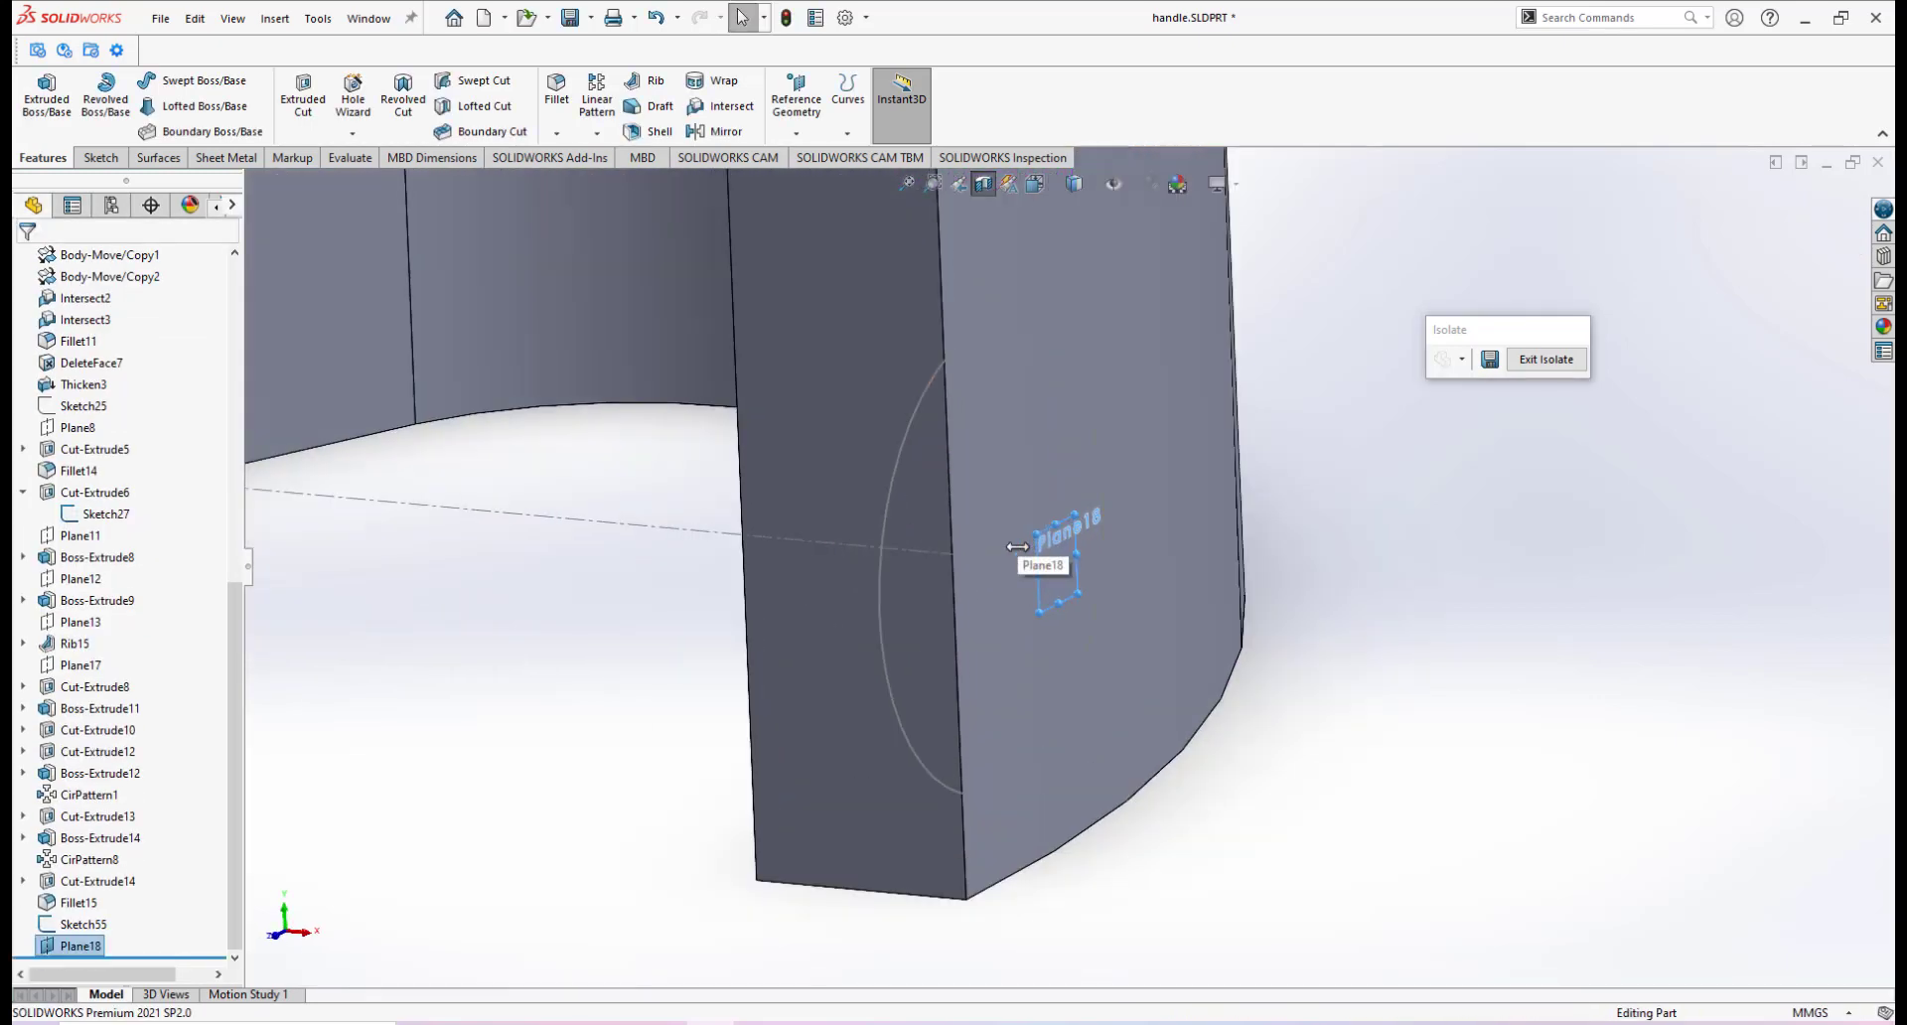
pyautogui.moveTo(1033, 532); pyautogui.dragTo(698, 345)
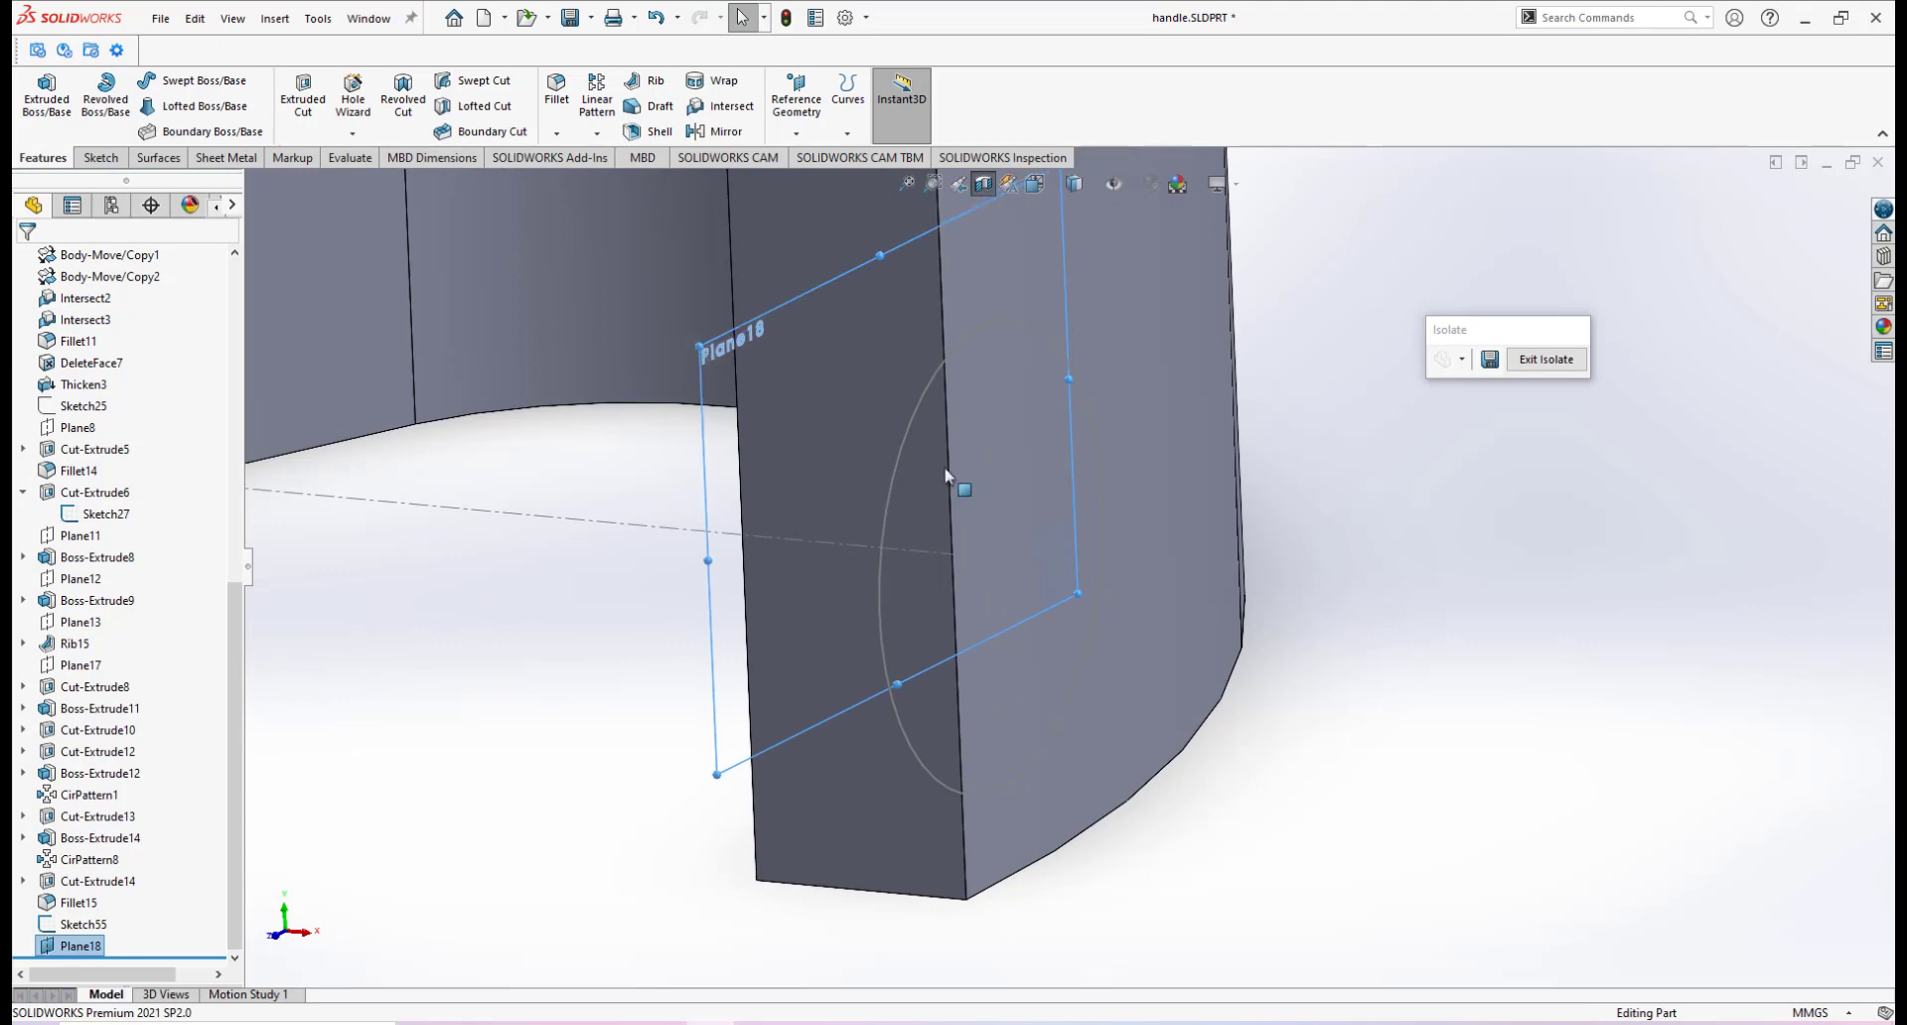
pyautogui.moveTo(1072, 594); pyautogui.dragTo(1303, 769)
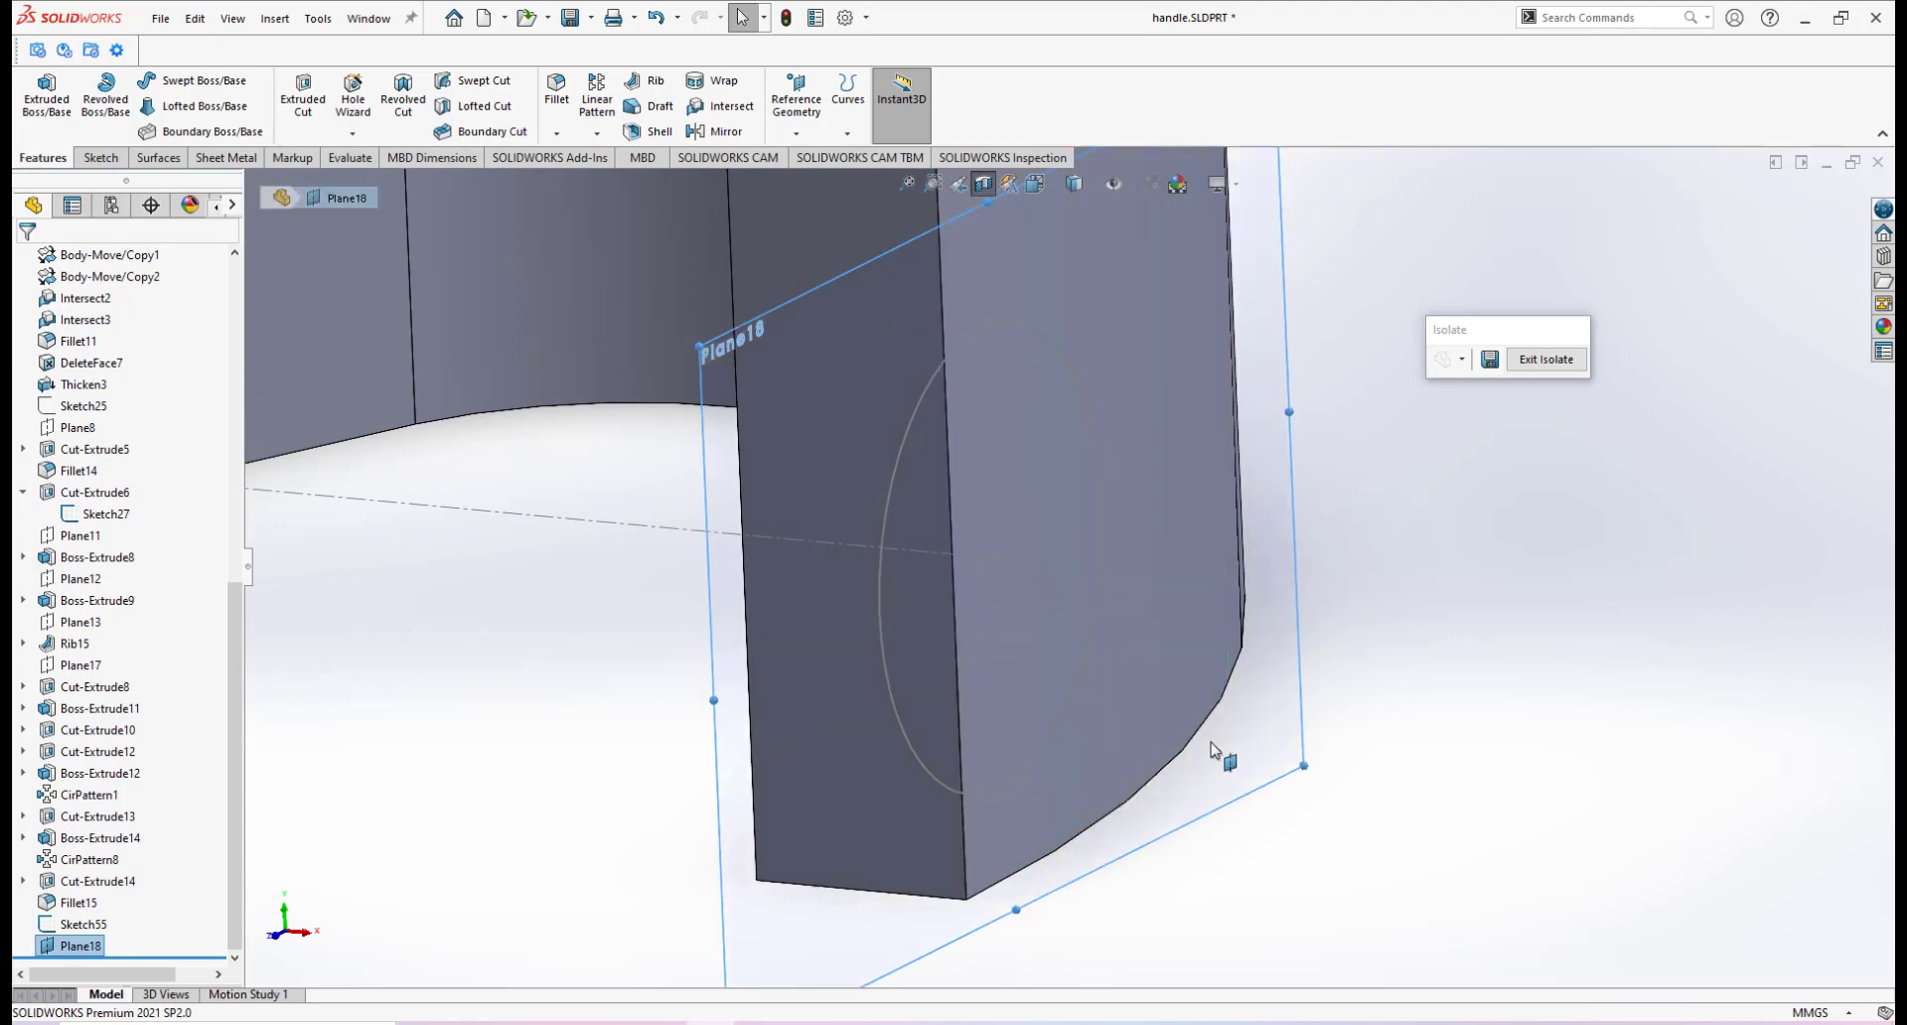
pyautogui.scroll(4, 1208, 745)
pyautogui.moveTo(1142, 690); pyautogui.dragTo(1213, 715, button='middle')
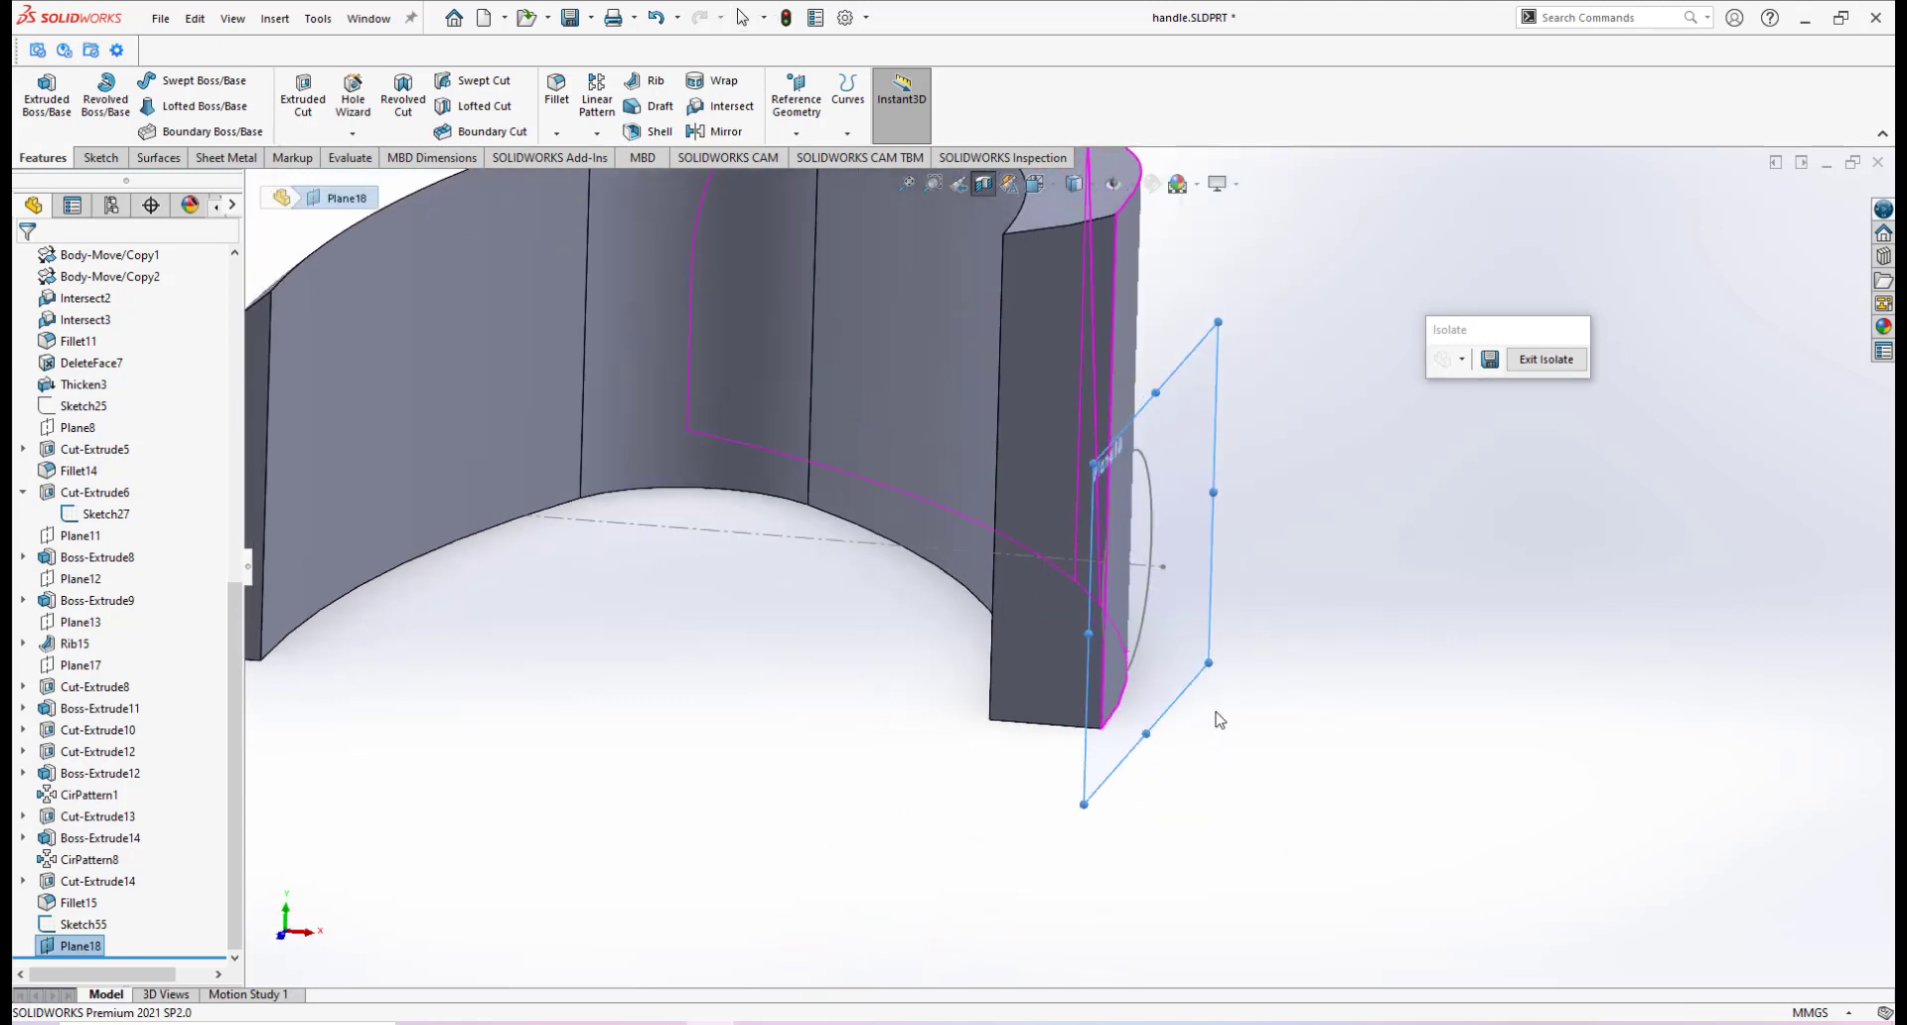
# Start a sketch on the enlarged plane and consult the hand-drawn handle sketch IMG_20221218_154647.jpg in the photo viewer for the boss diameter
pyautogui.click(1201, 680)
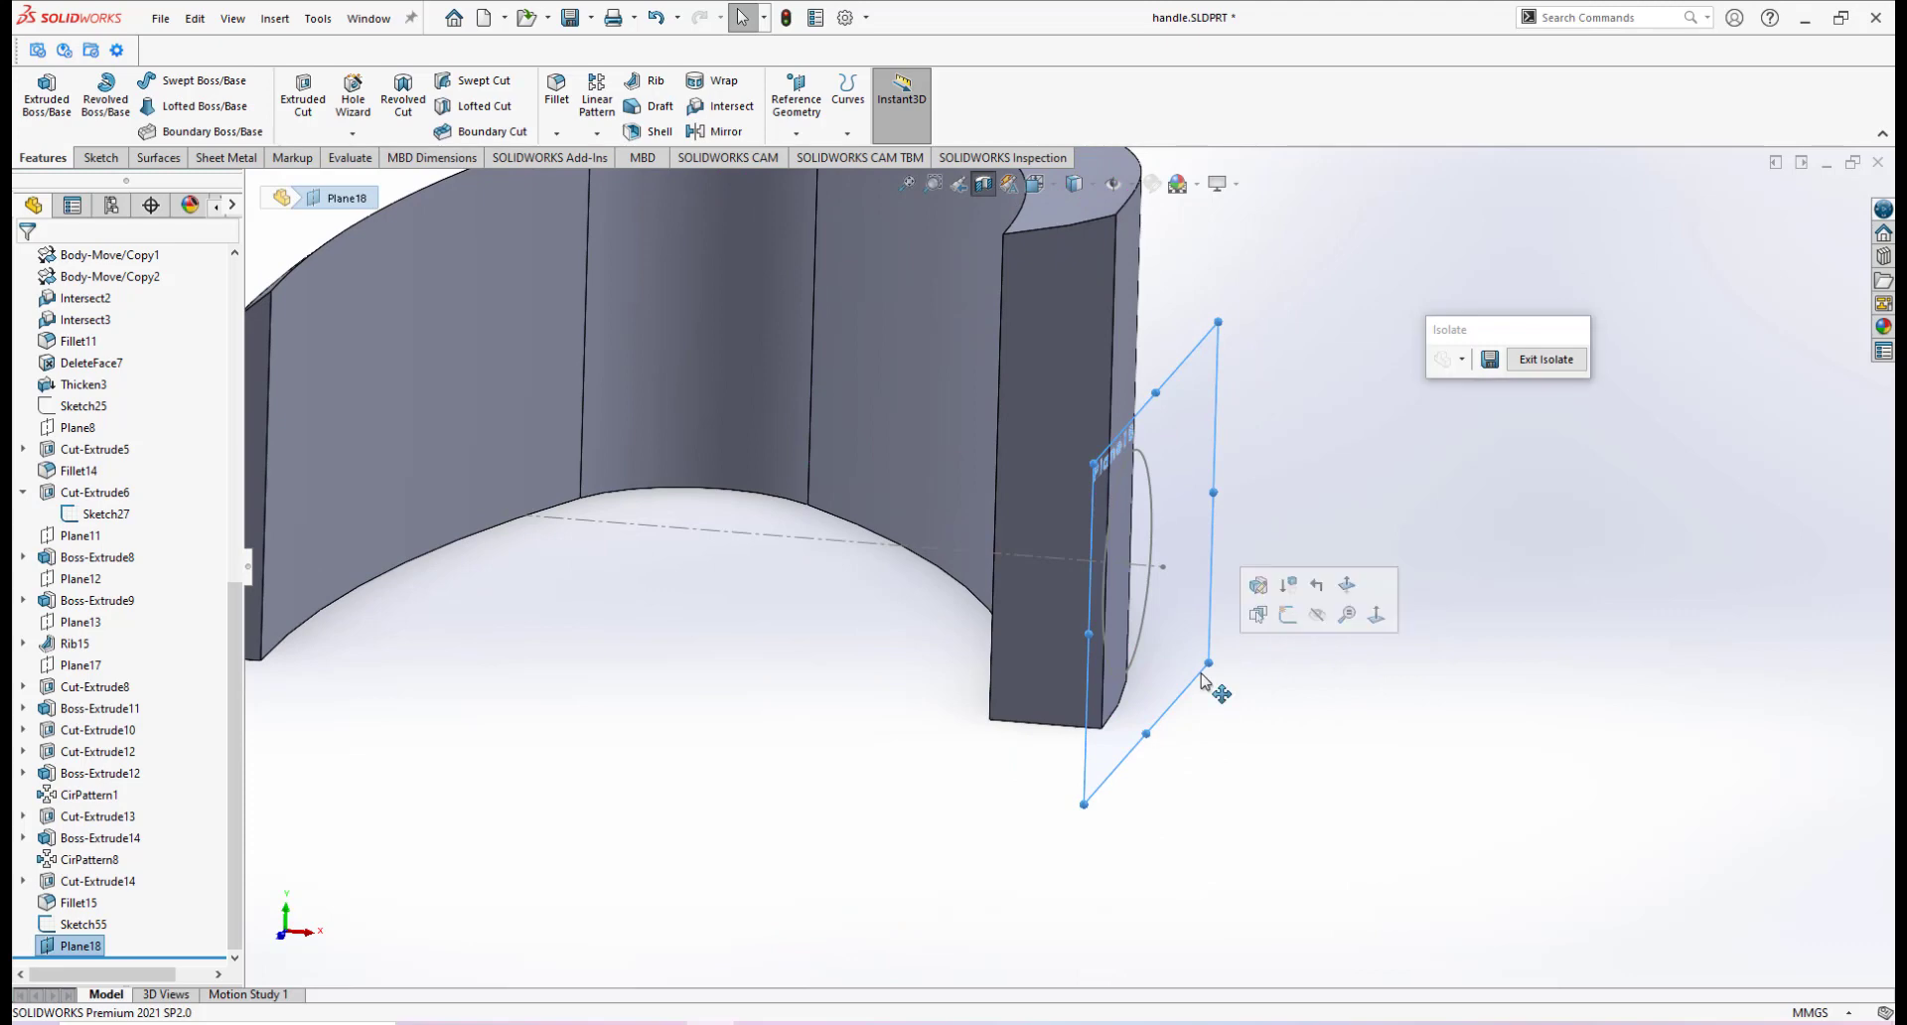
pyautogui.click(1281, 619)
pyautogui.scroll(-3, 1170, 676)
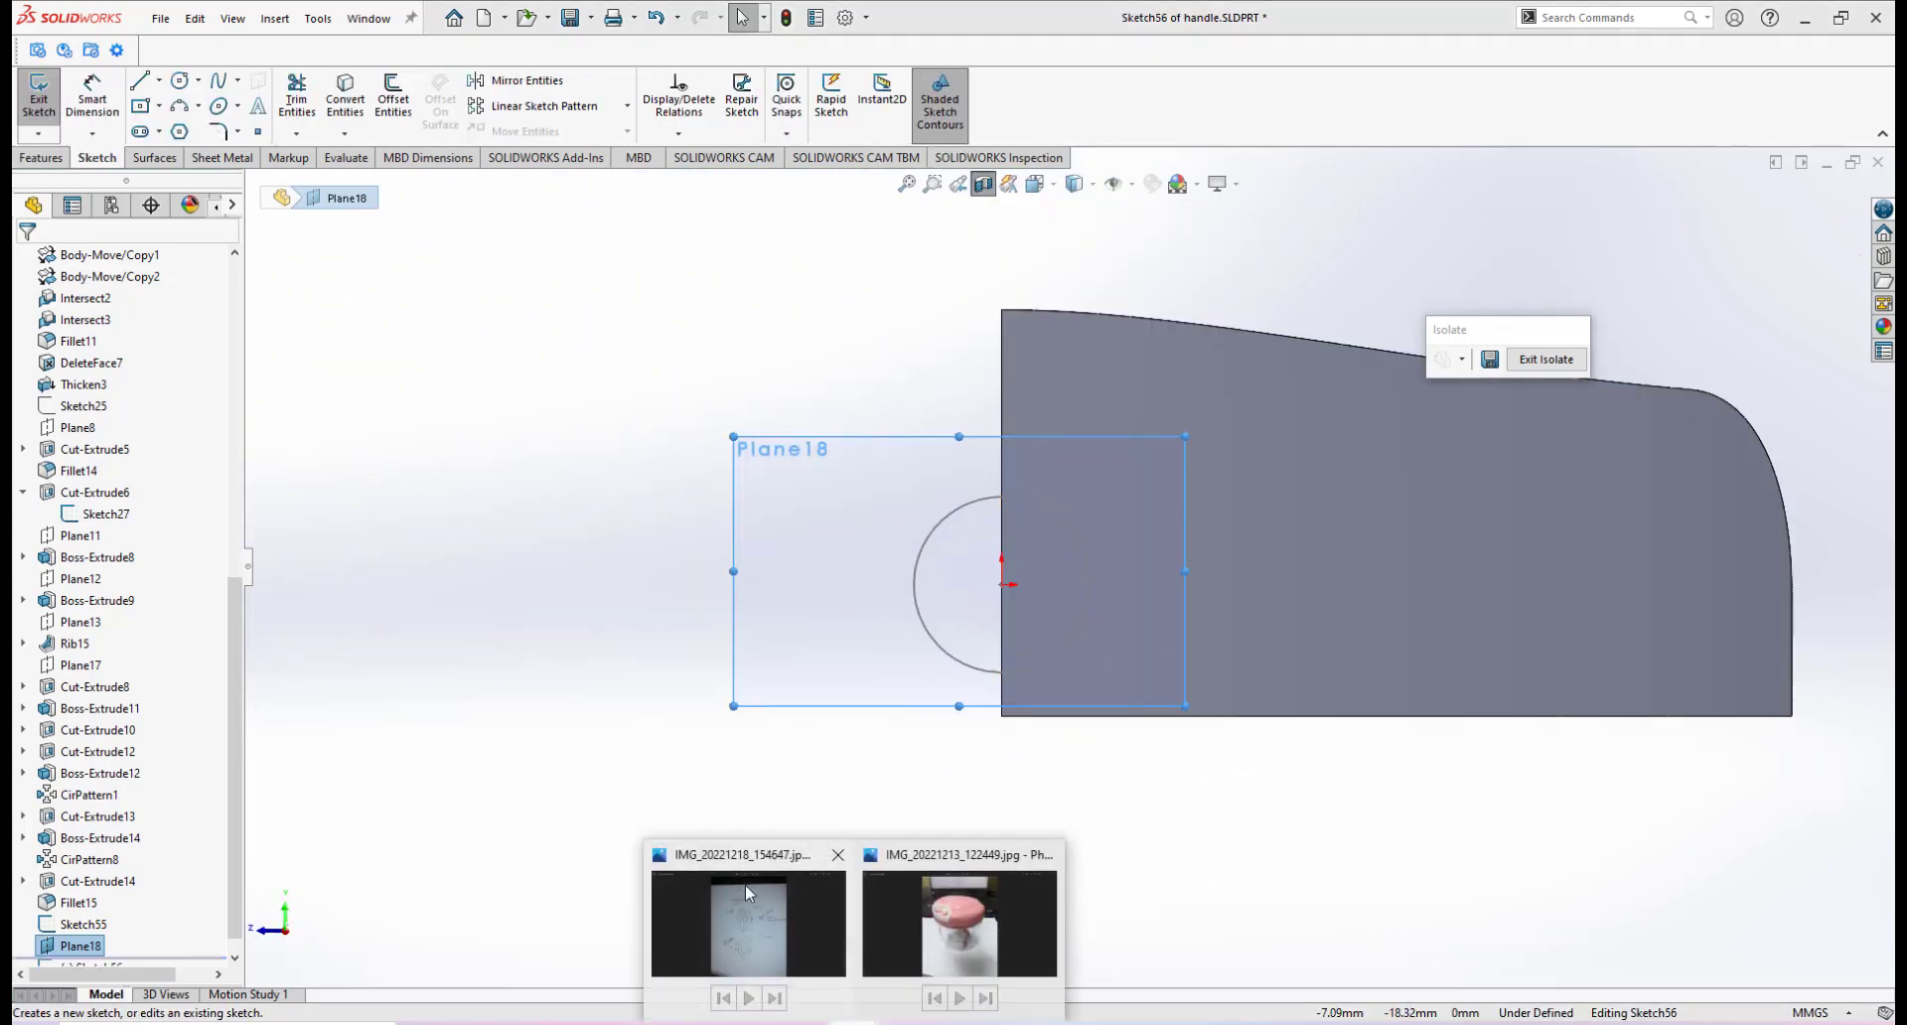
pyautogui.click(757, 866)
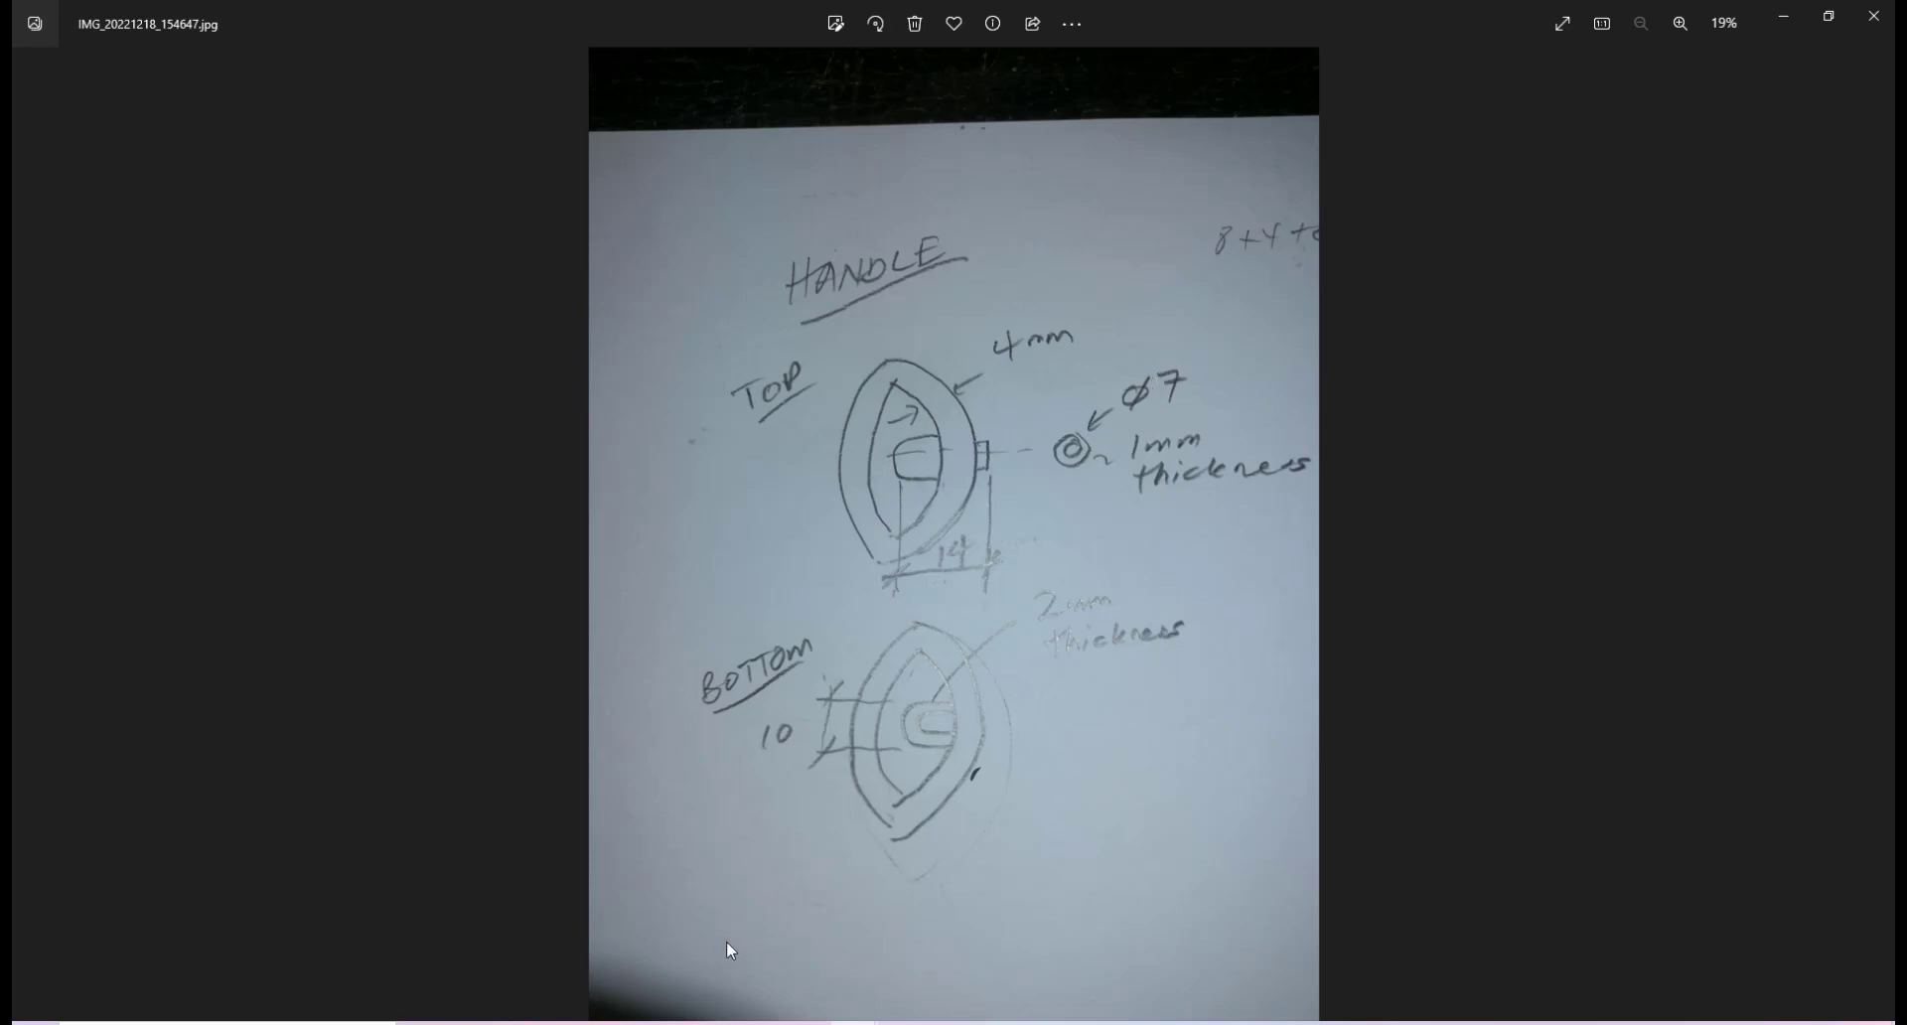
pyautogui.click(736, 1021)
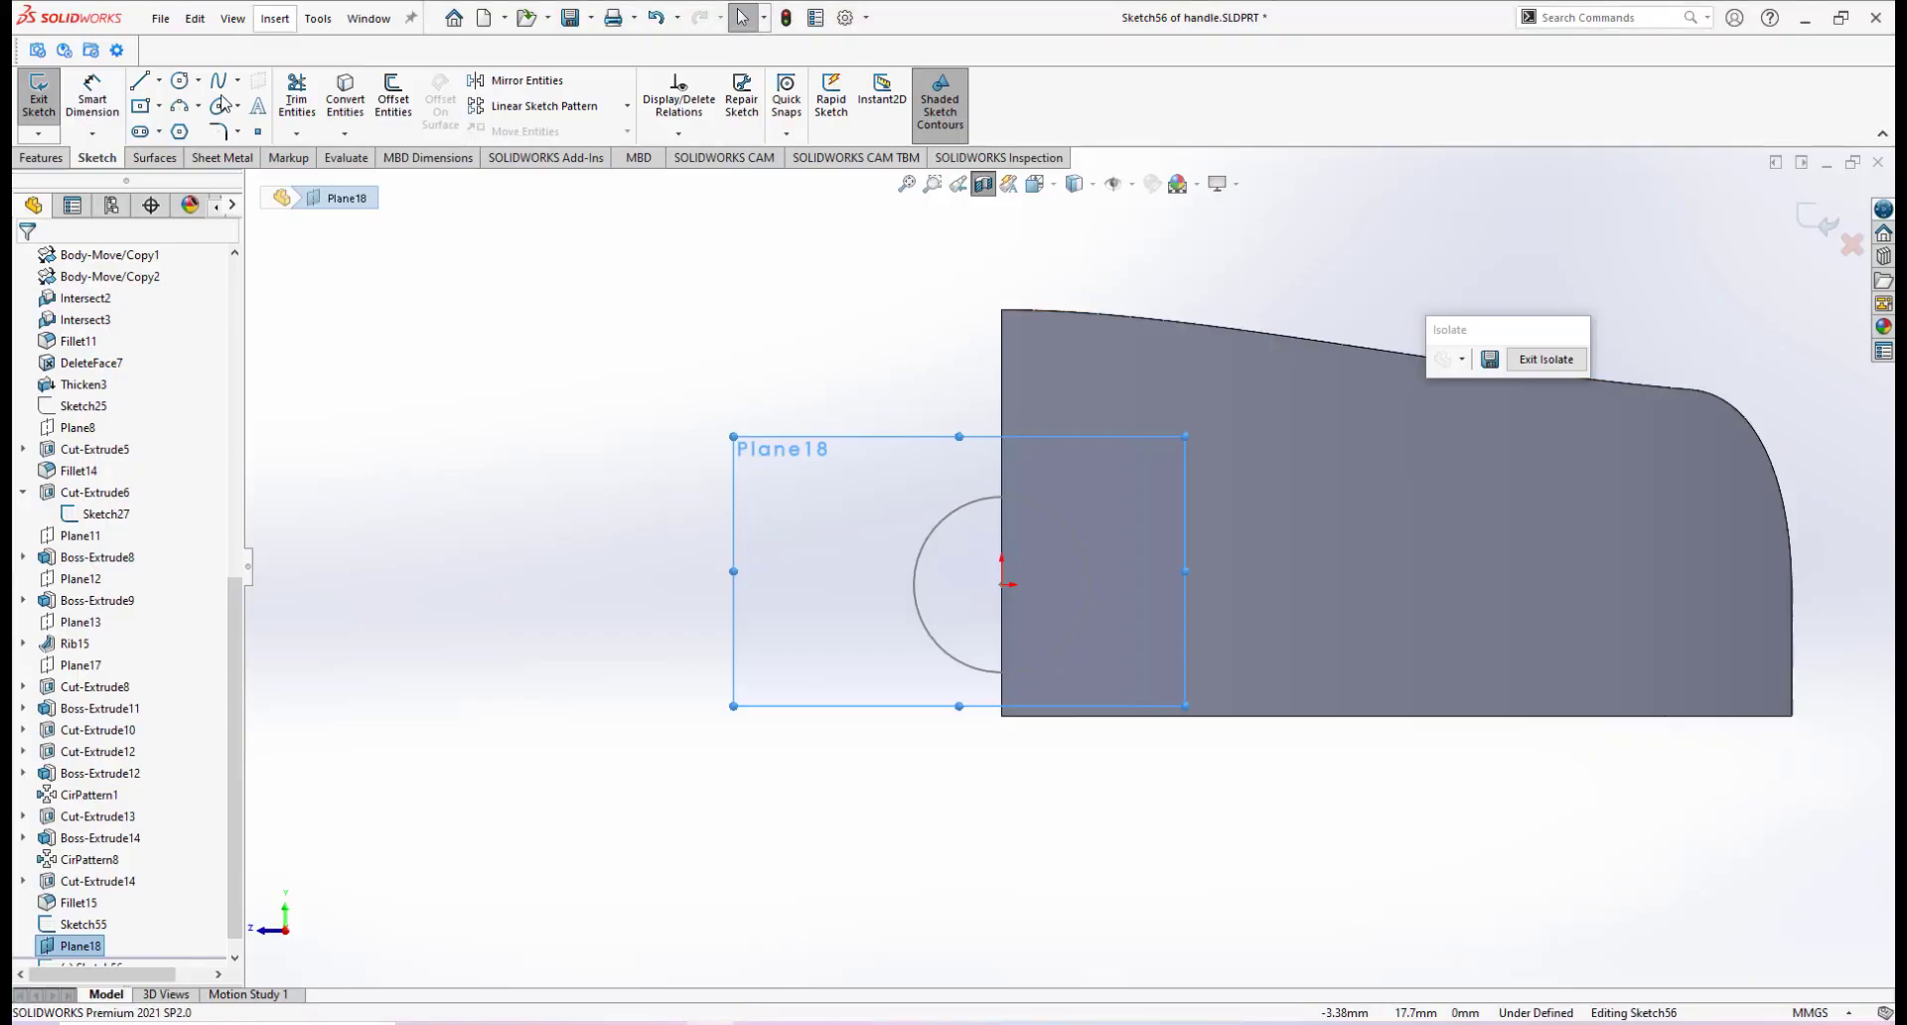
# Draw a circle centred on the sketch origin and dimension its diameter to 7 mm
pyautogui.click(185, 86)
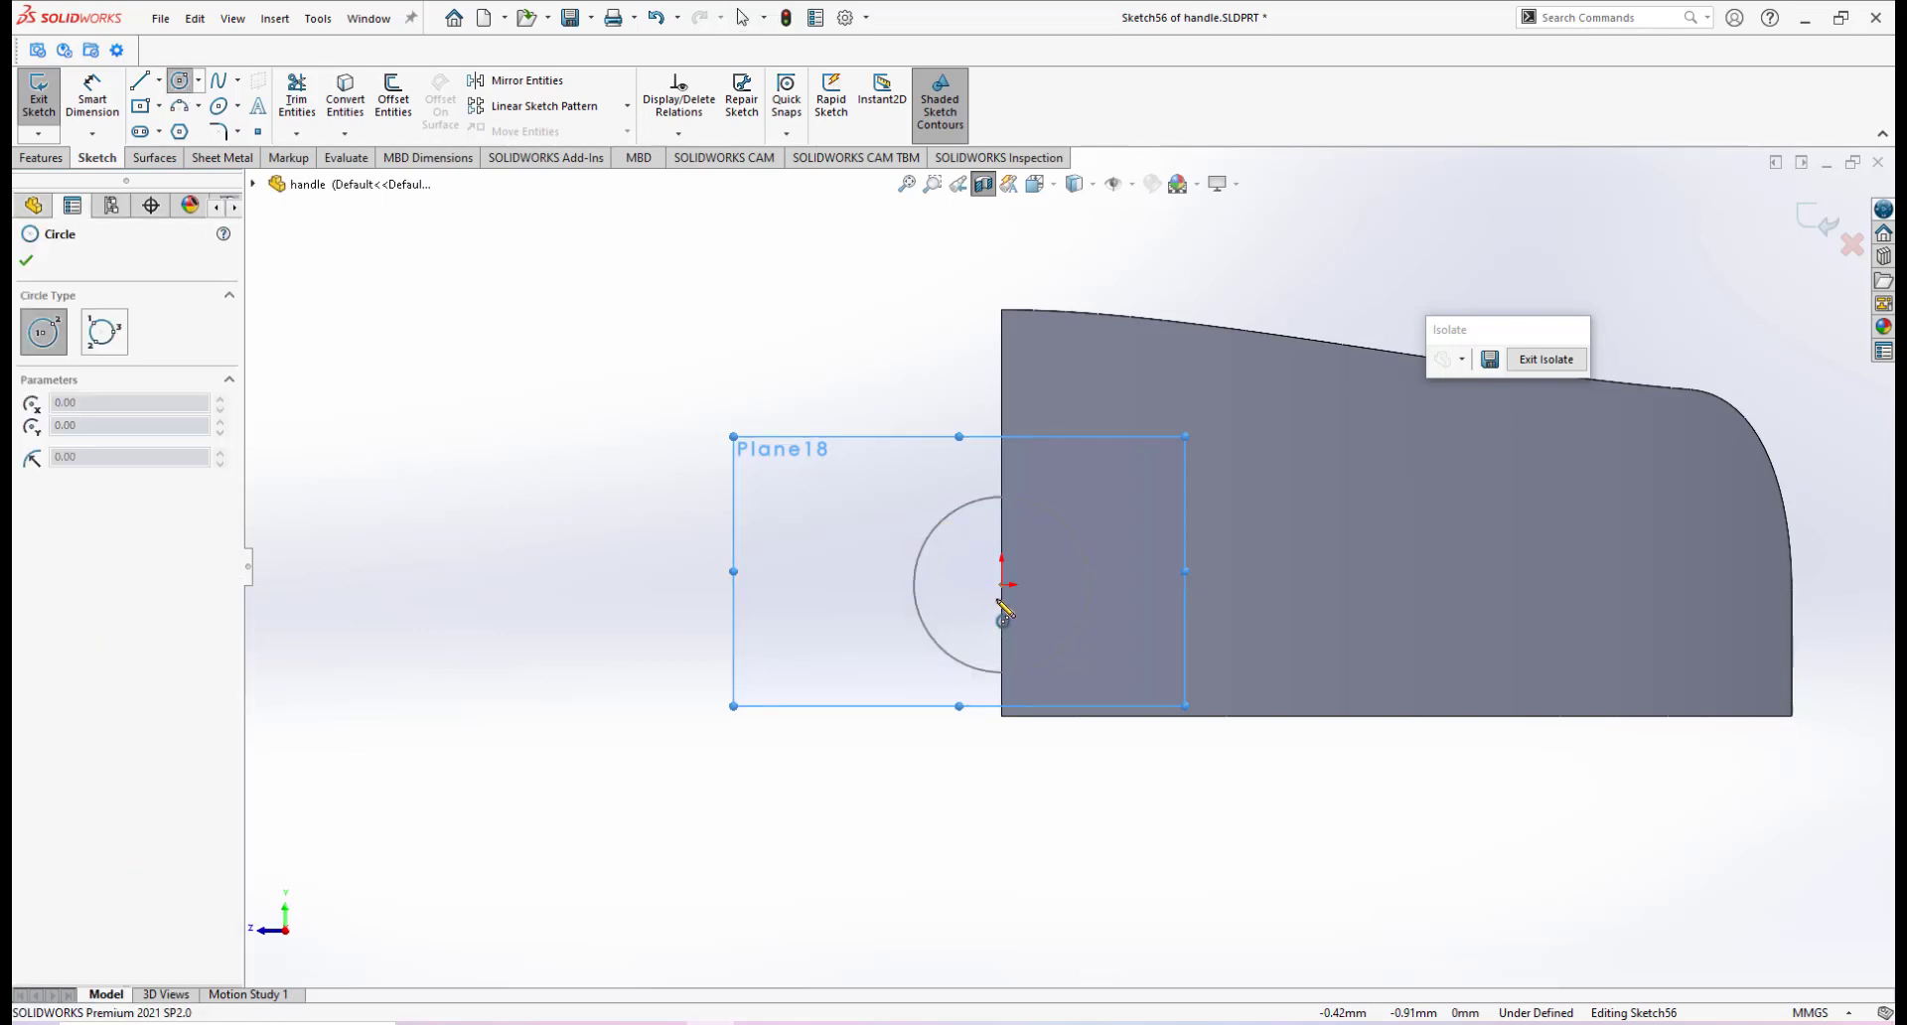
pyautogui.click(1001, 583)
pyautogui.click(1037, 596)
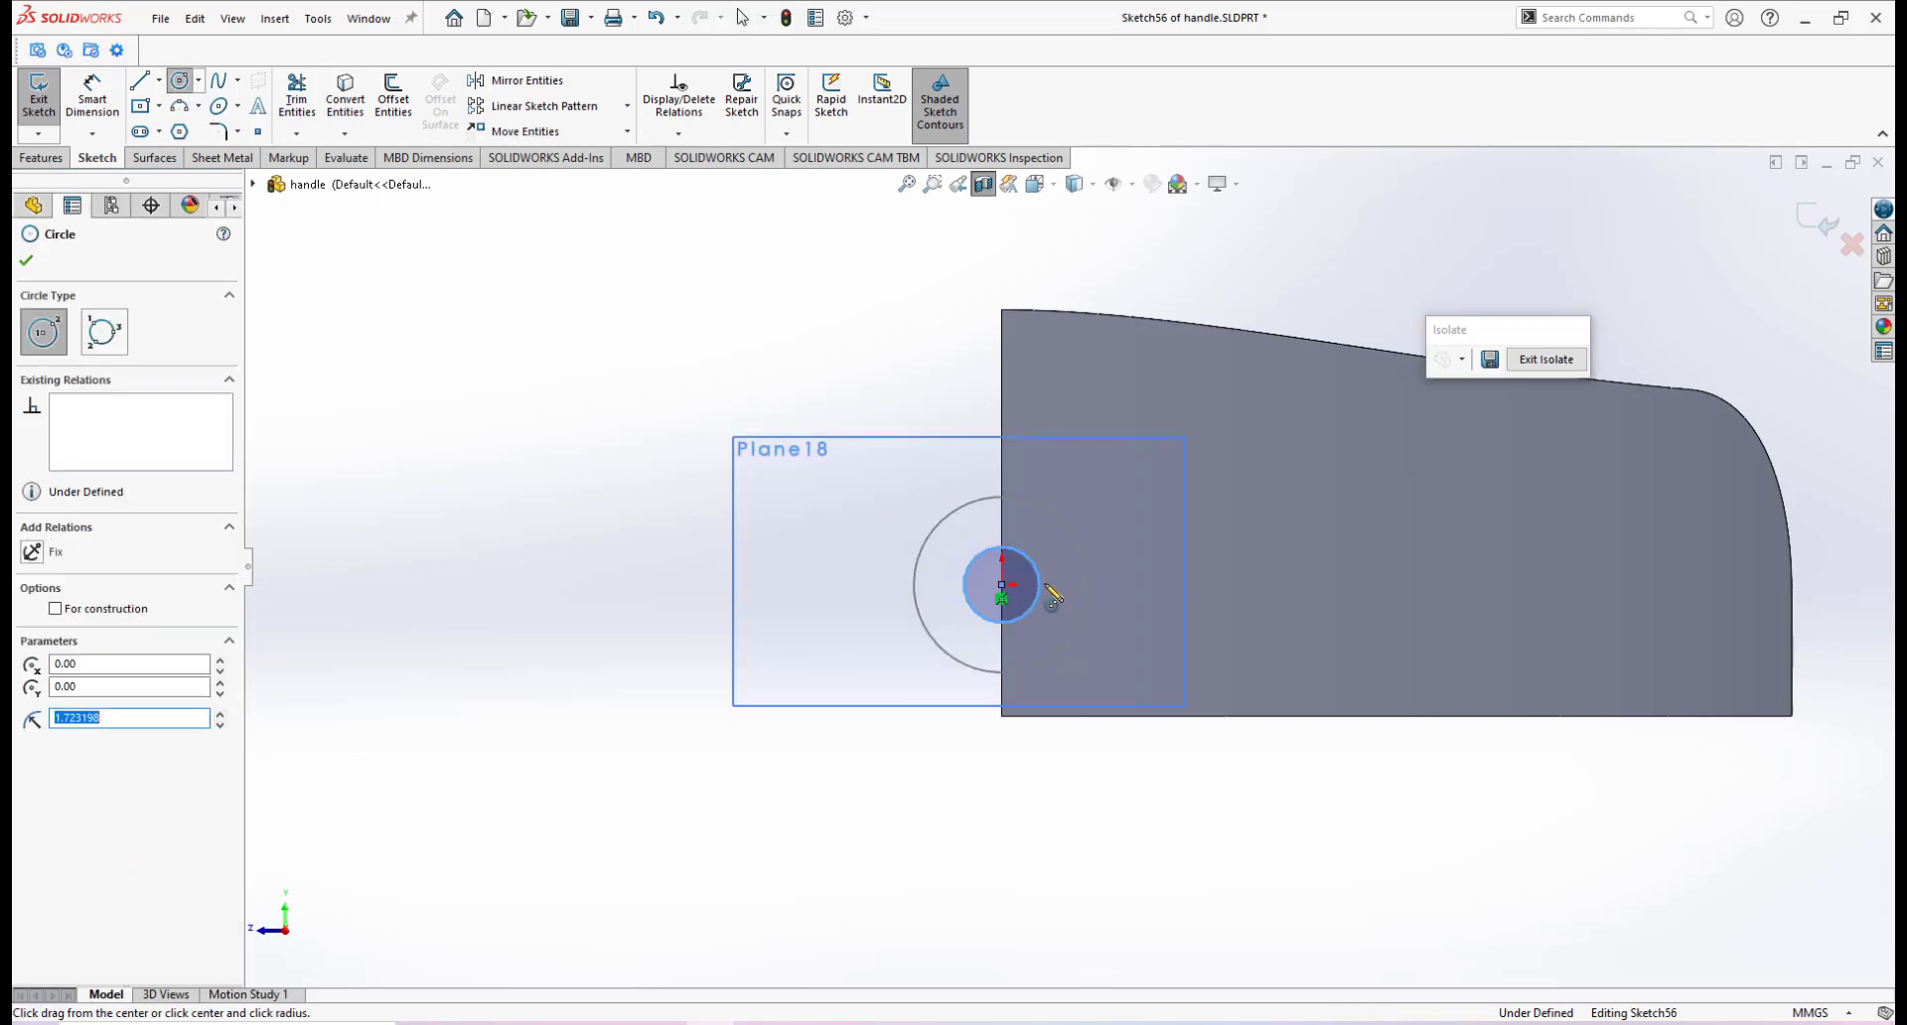
pyautogui.rightClick(1047, 582)
pyautogui.click(1096, 520)
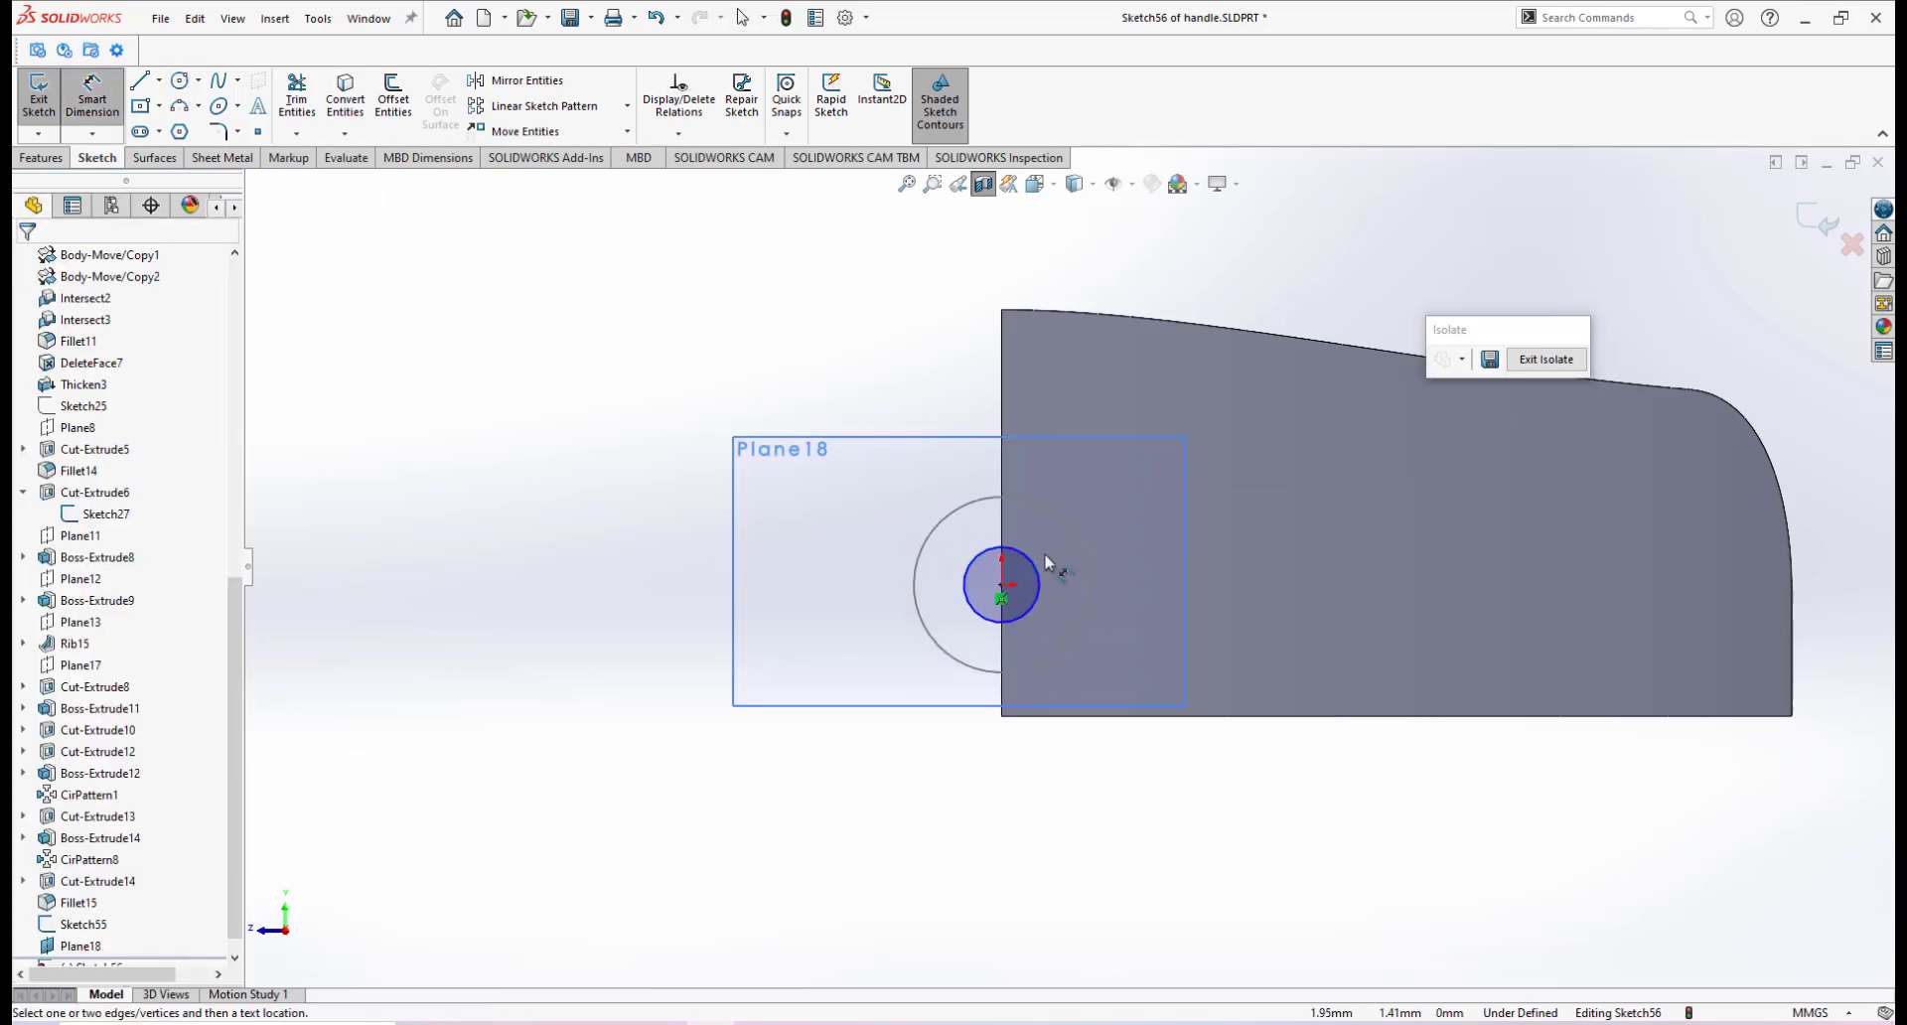
pyautogui.click(1035, 566)
pyautogui.click(1104, 586)
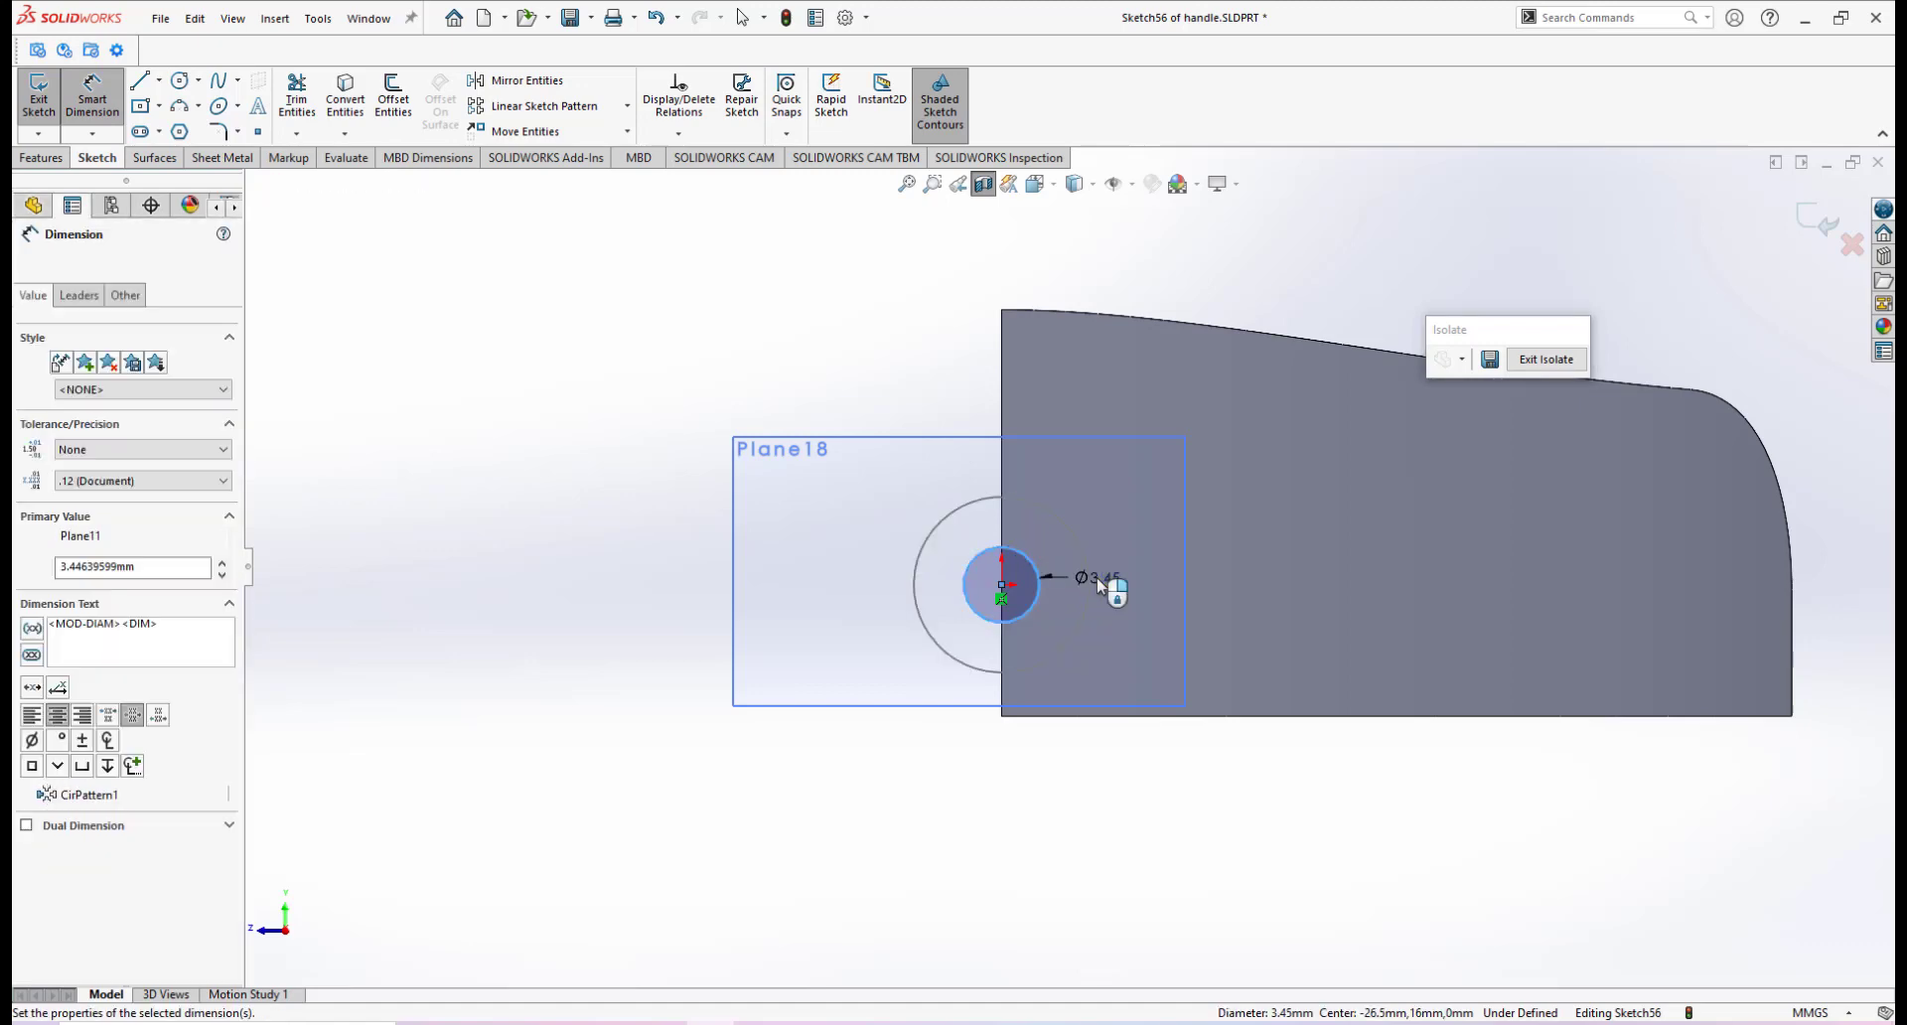
pyautogui.write('7')
pyautogui.press('Return')
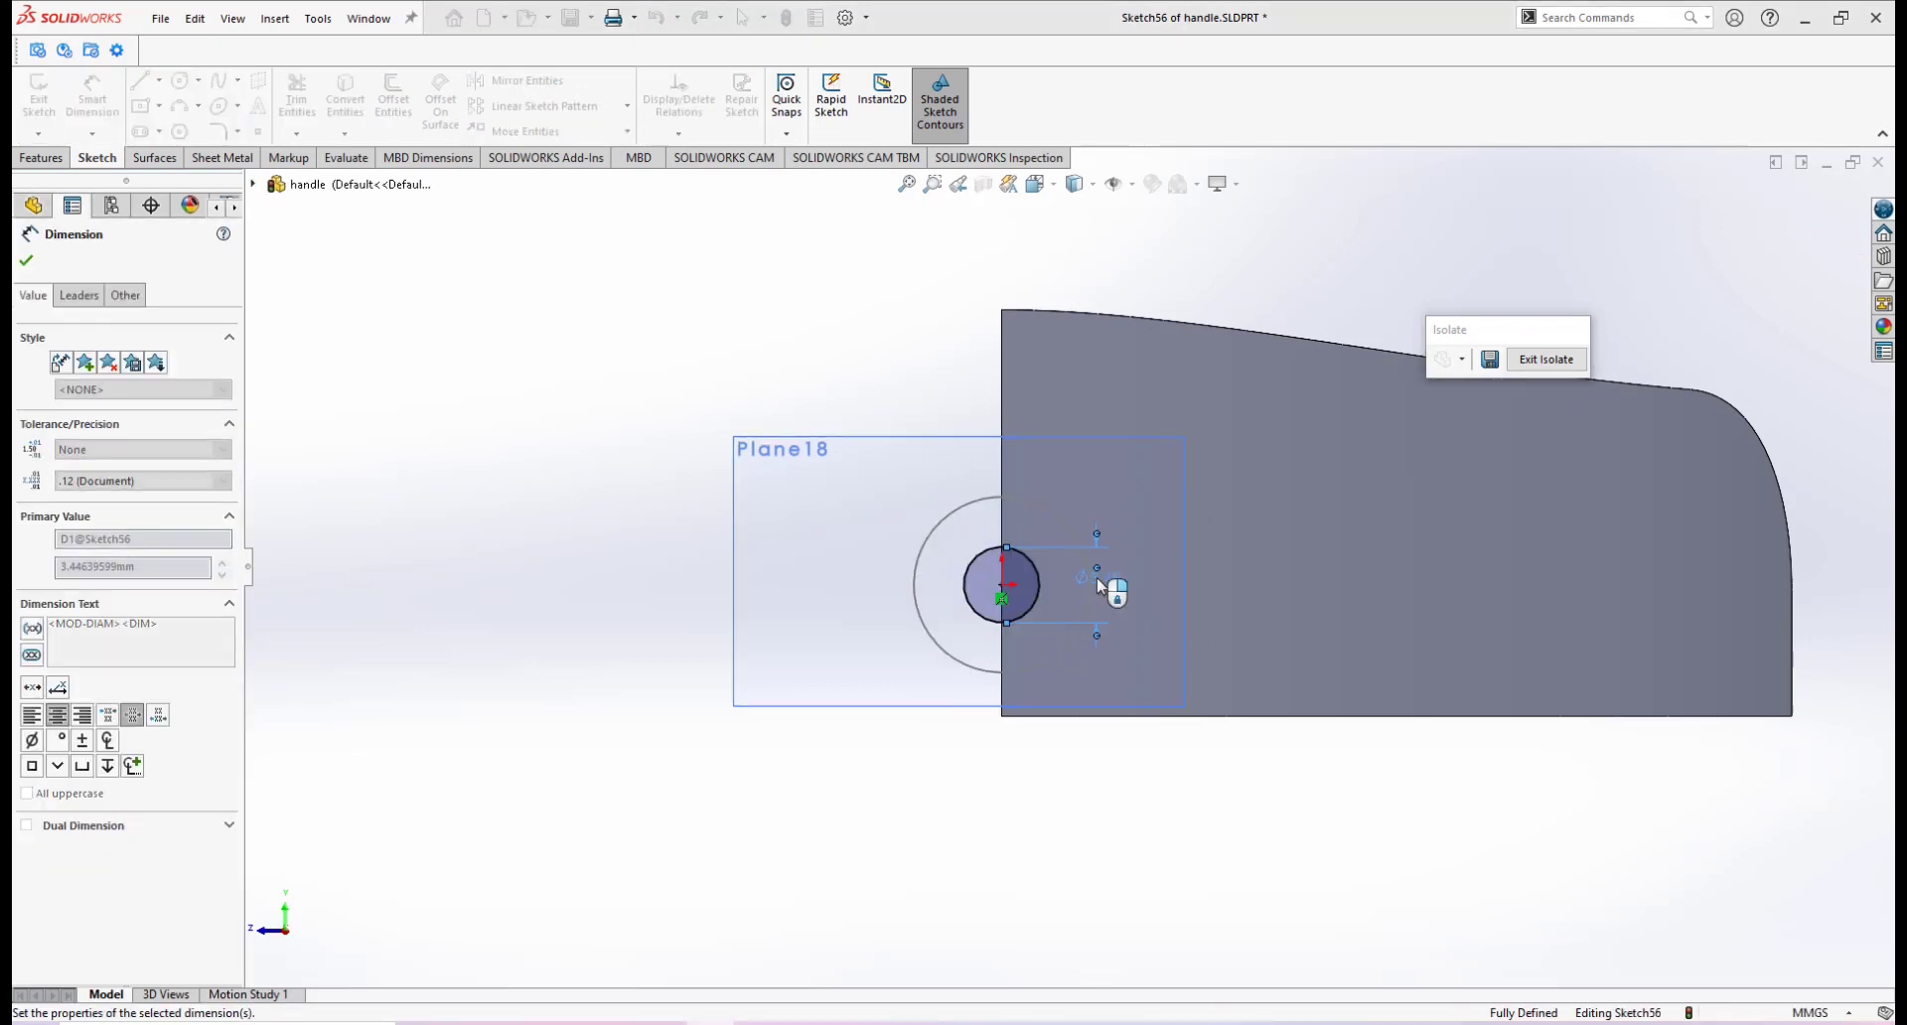
# Extrude the 7 mm circle in the reversed direction Up To Body, selecting the handle body and keeping Merge result on
pyautogui.scroll(2, 1098, 586)
pyautogui.moveTo(1098, 585); pyautogui.dragTo(1306, 664, button='middle')
pyautogui.scroll(-3, 1285, 659)
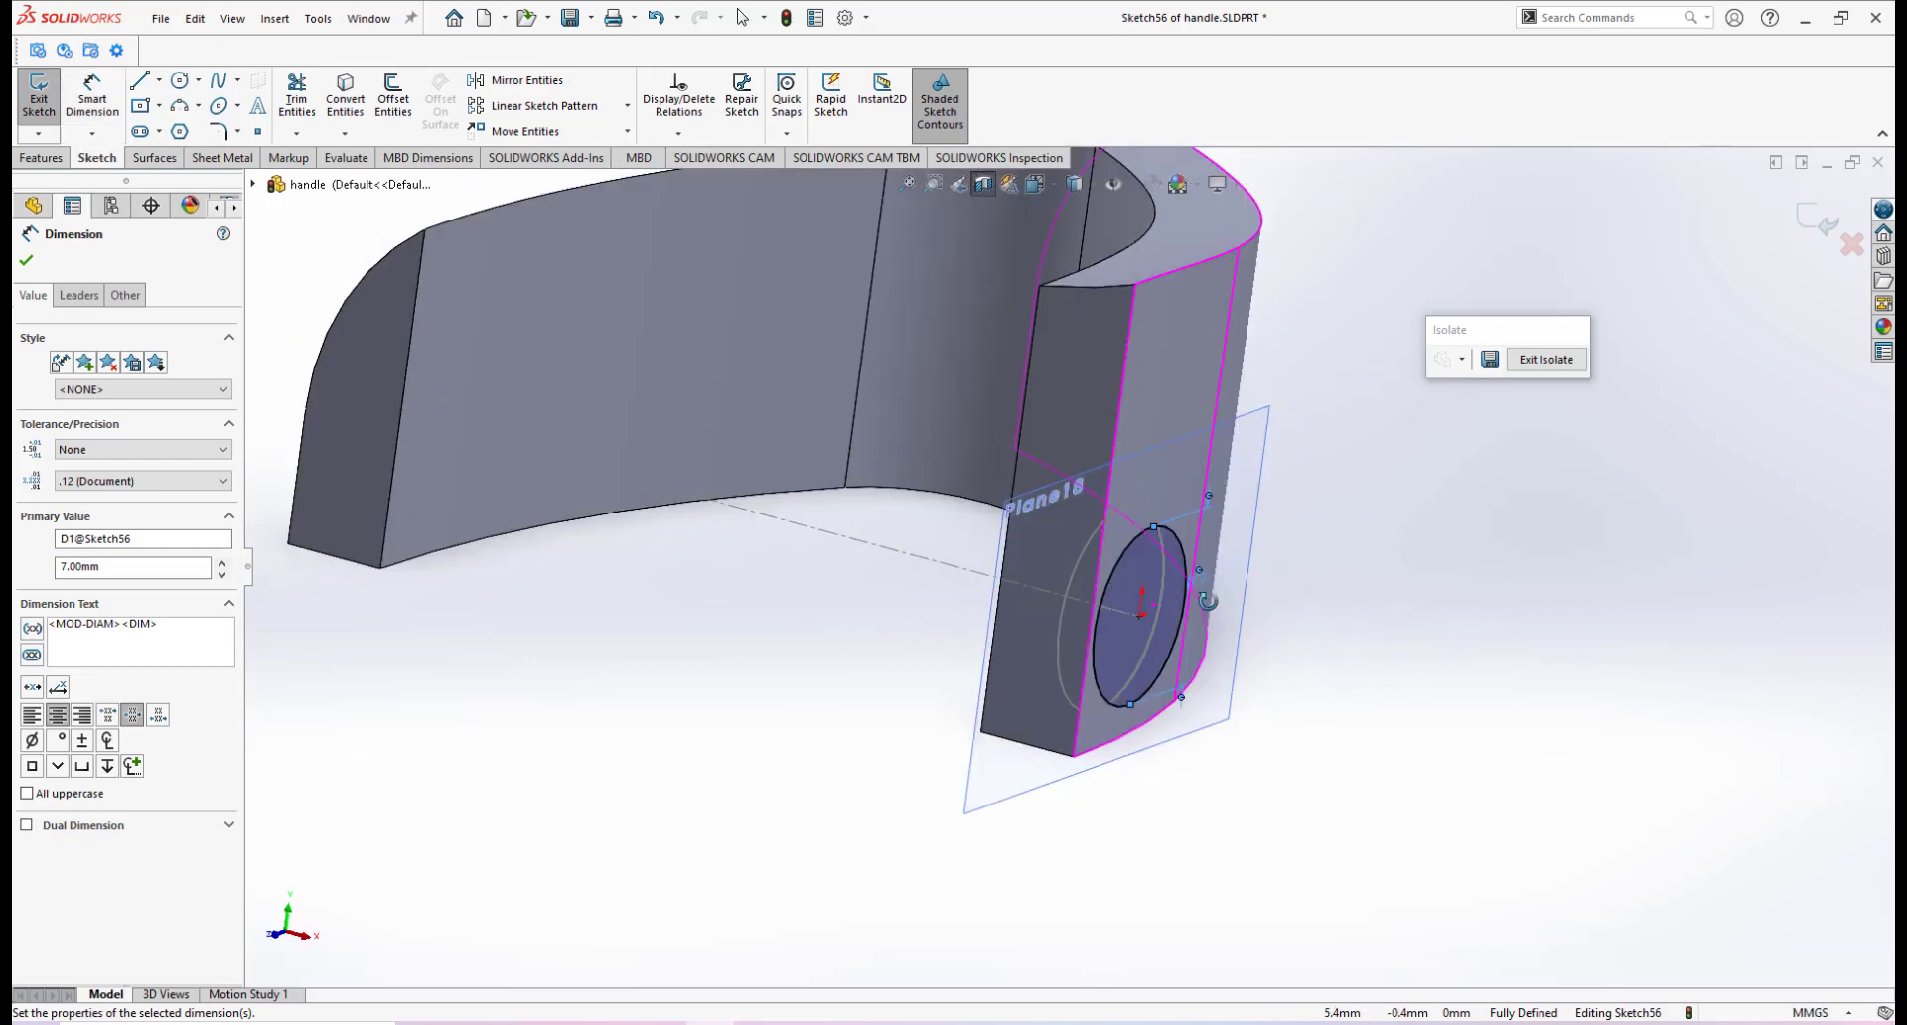
pyautogui.click(38, 158)
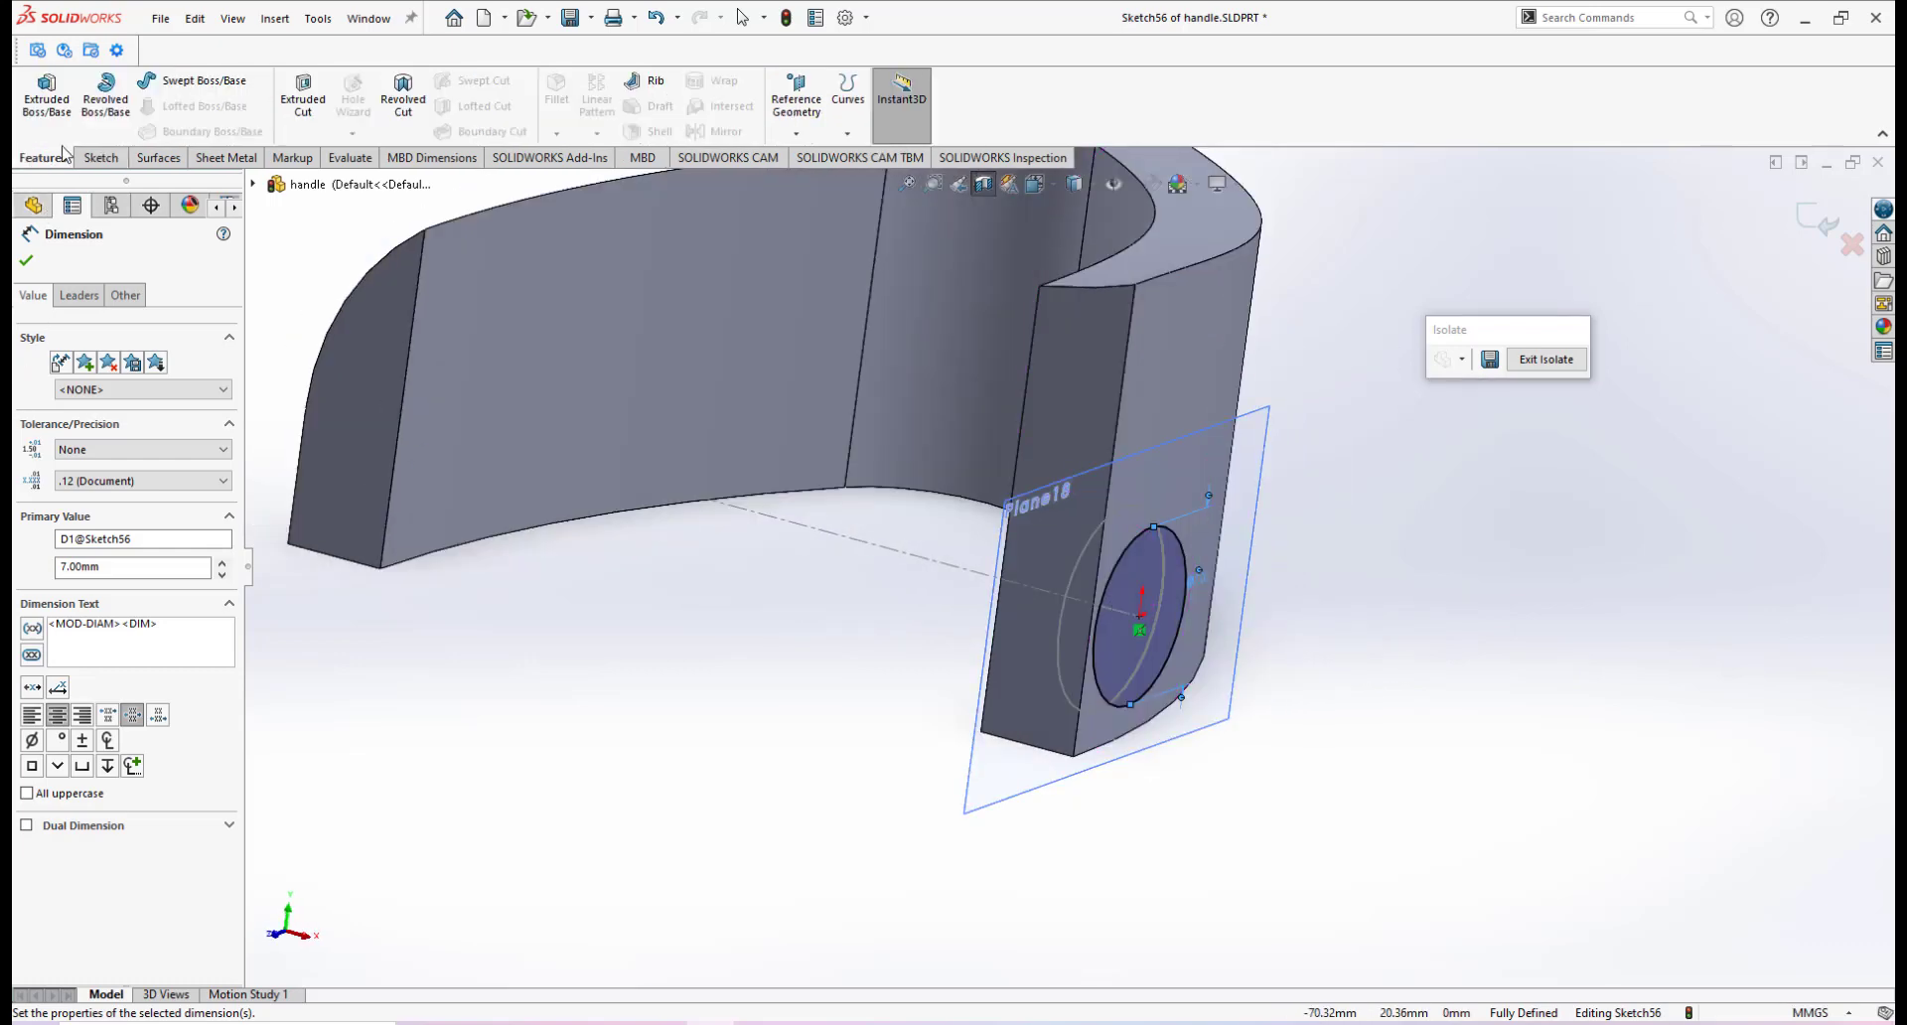
pyautogui.click(46, 96)
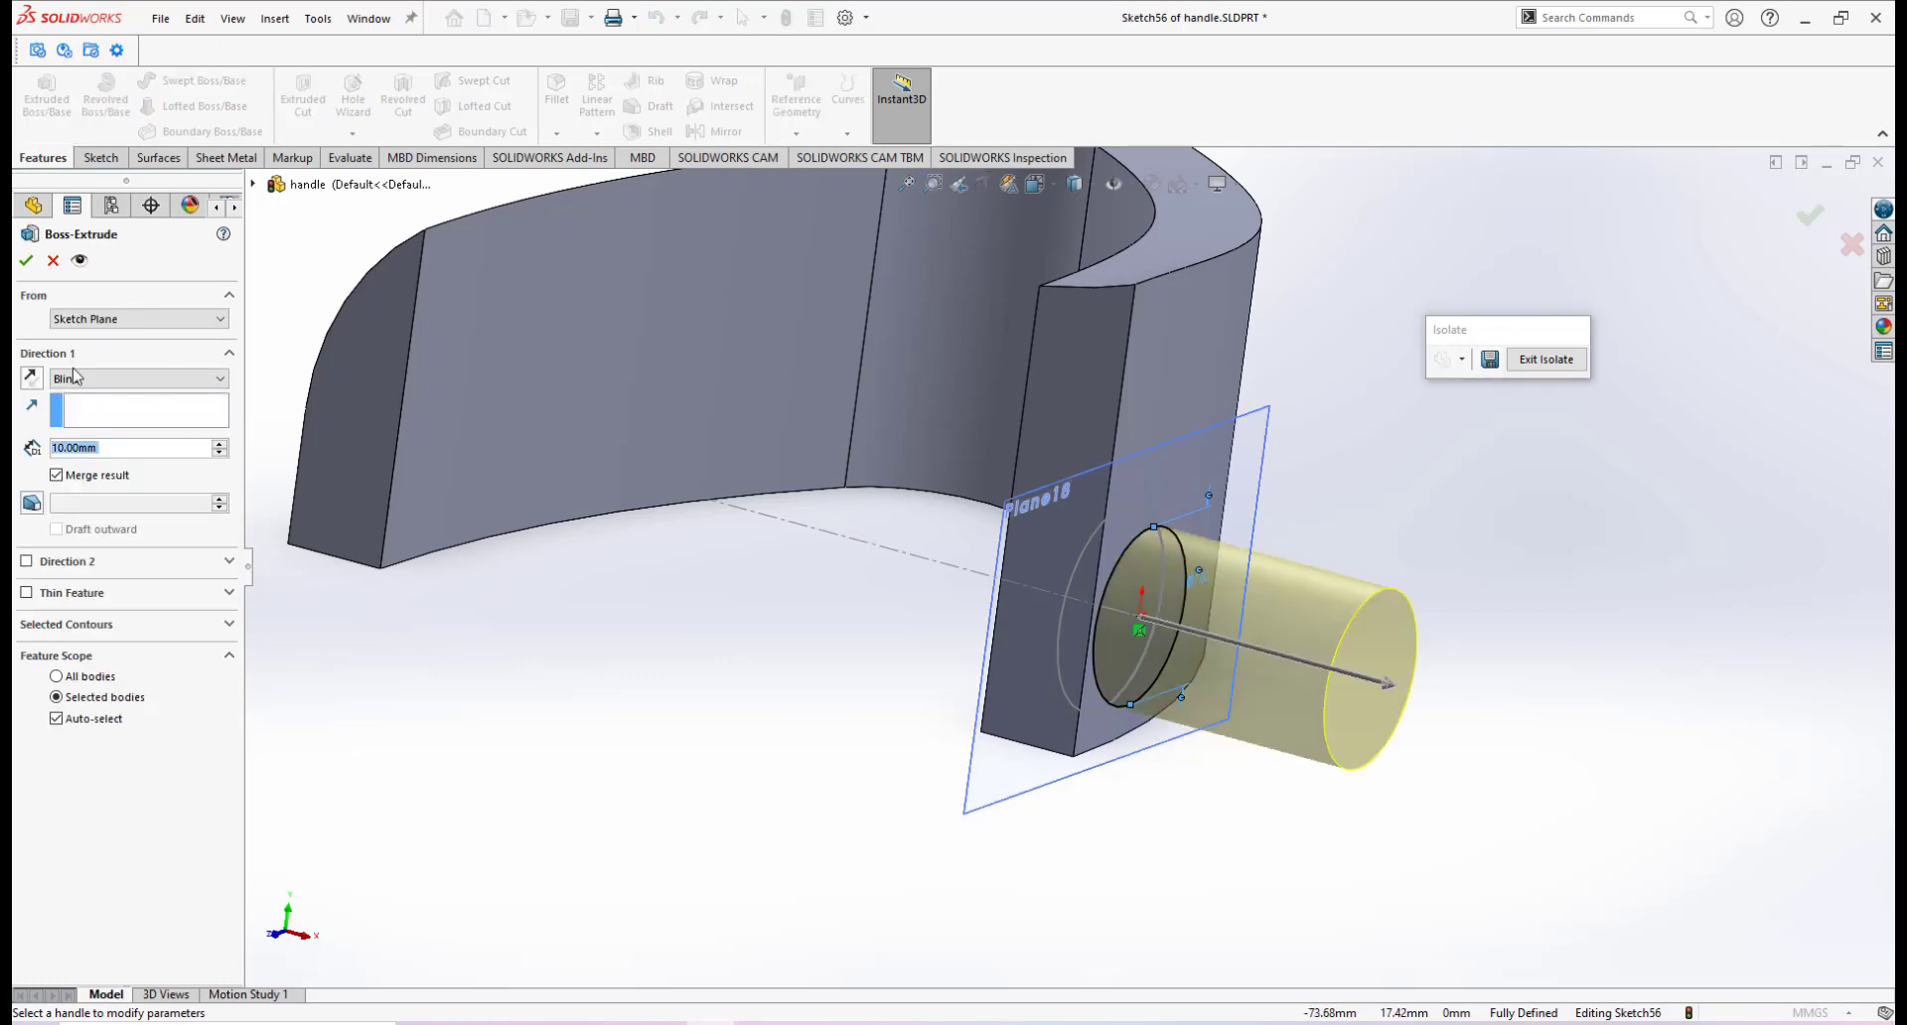
pyautogui.click(41, 354)
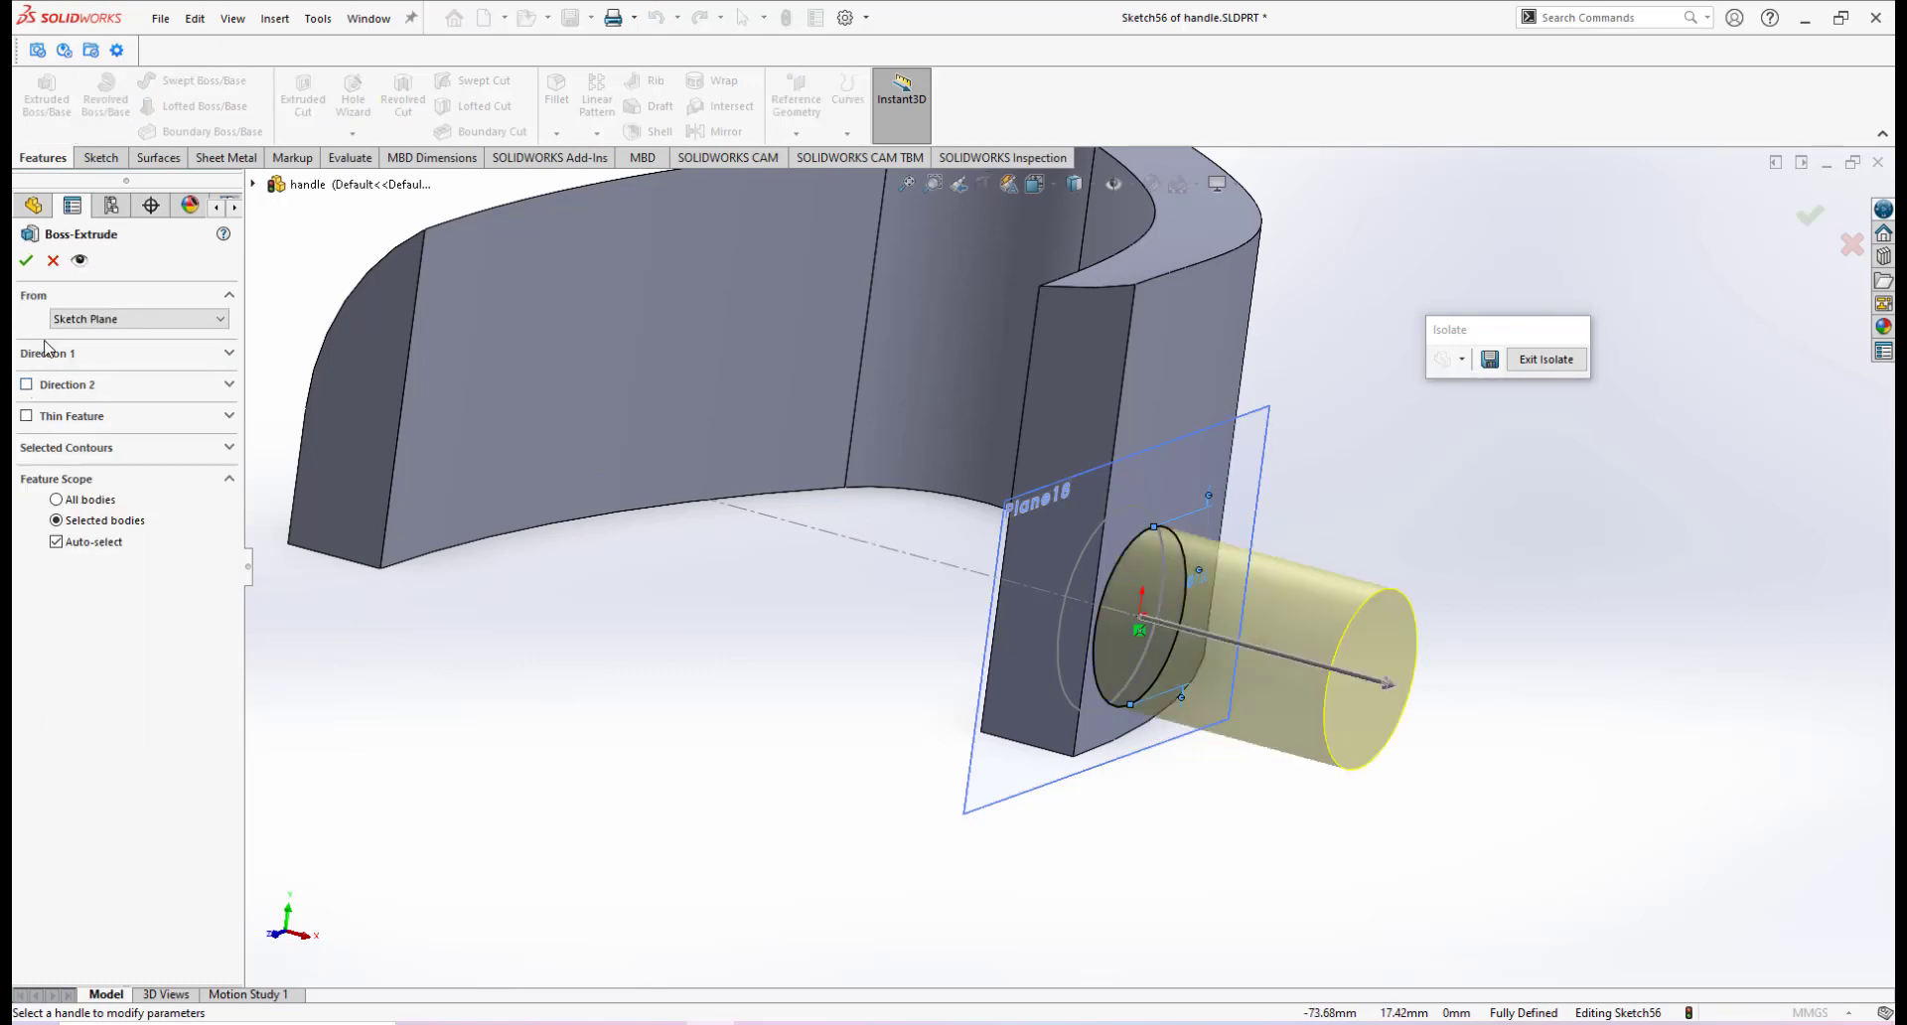
pyautogui.click(201, 353)
pyautogui.click(30, 380)
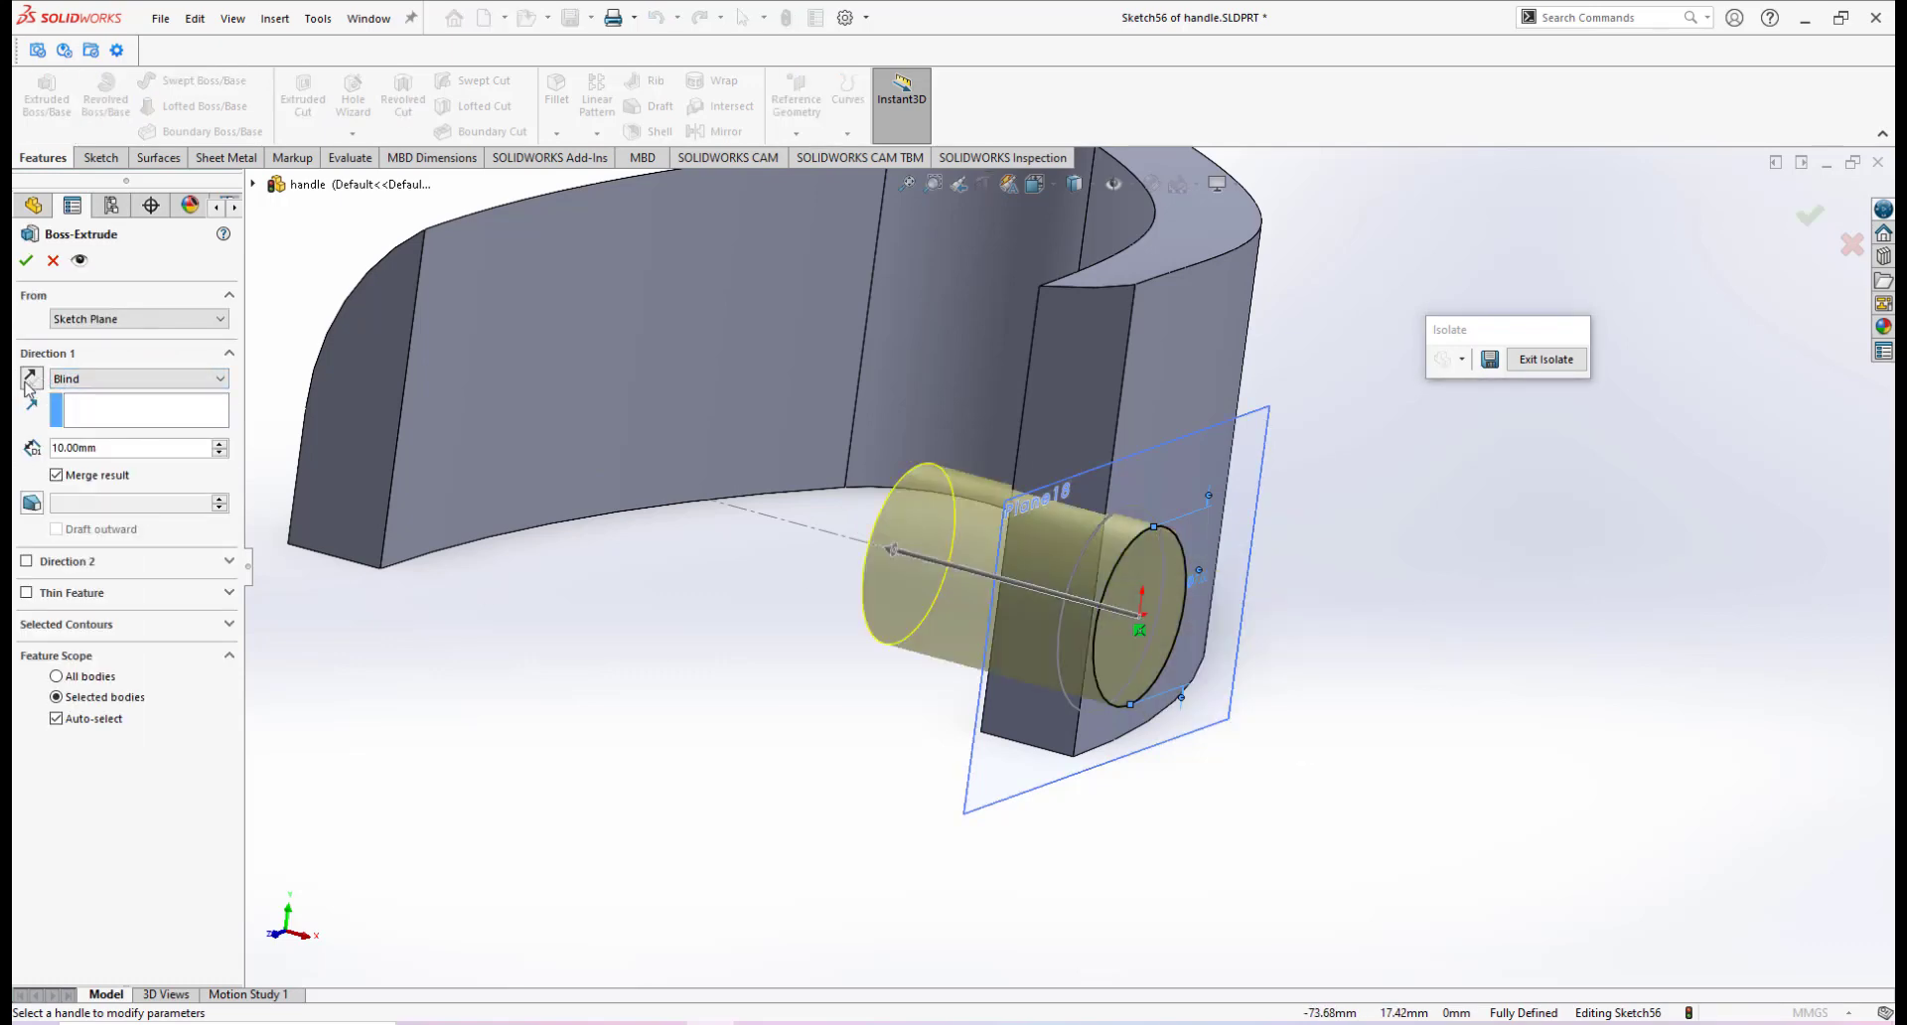
pyautogui.click(159, 379)
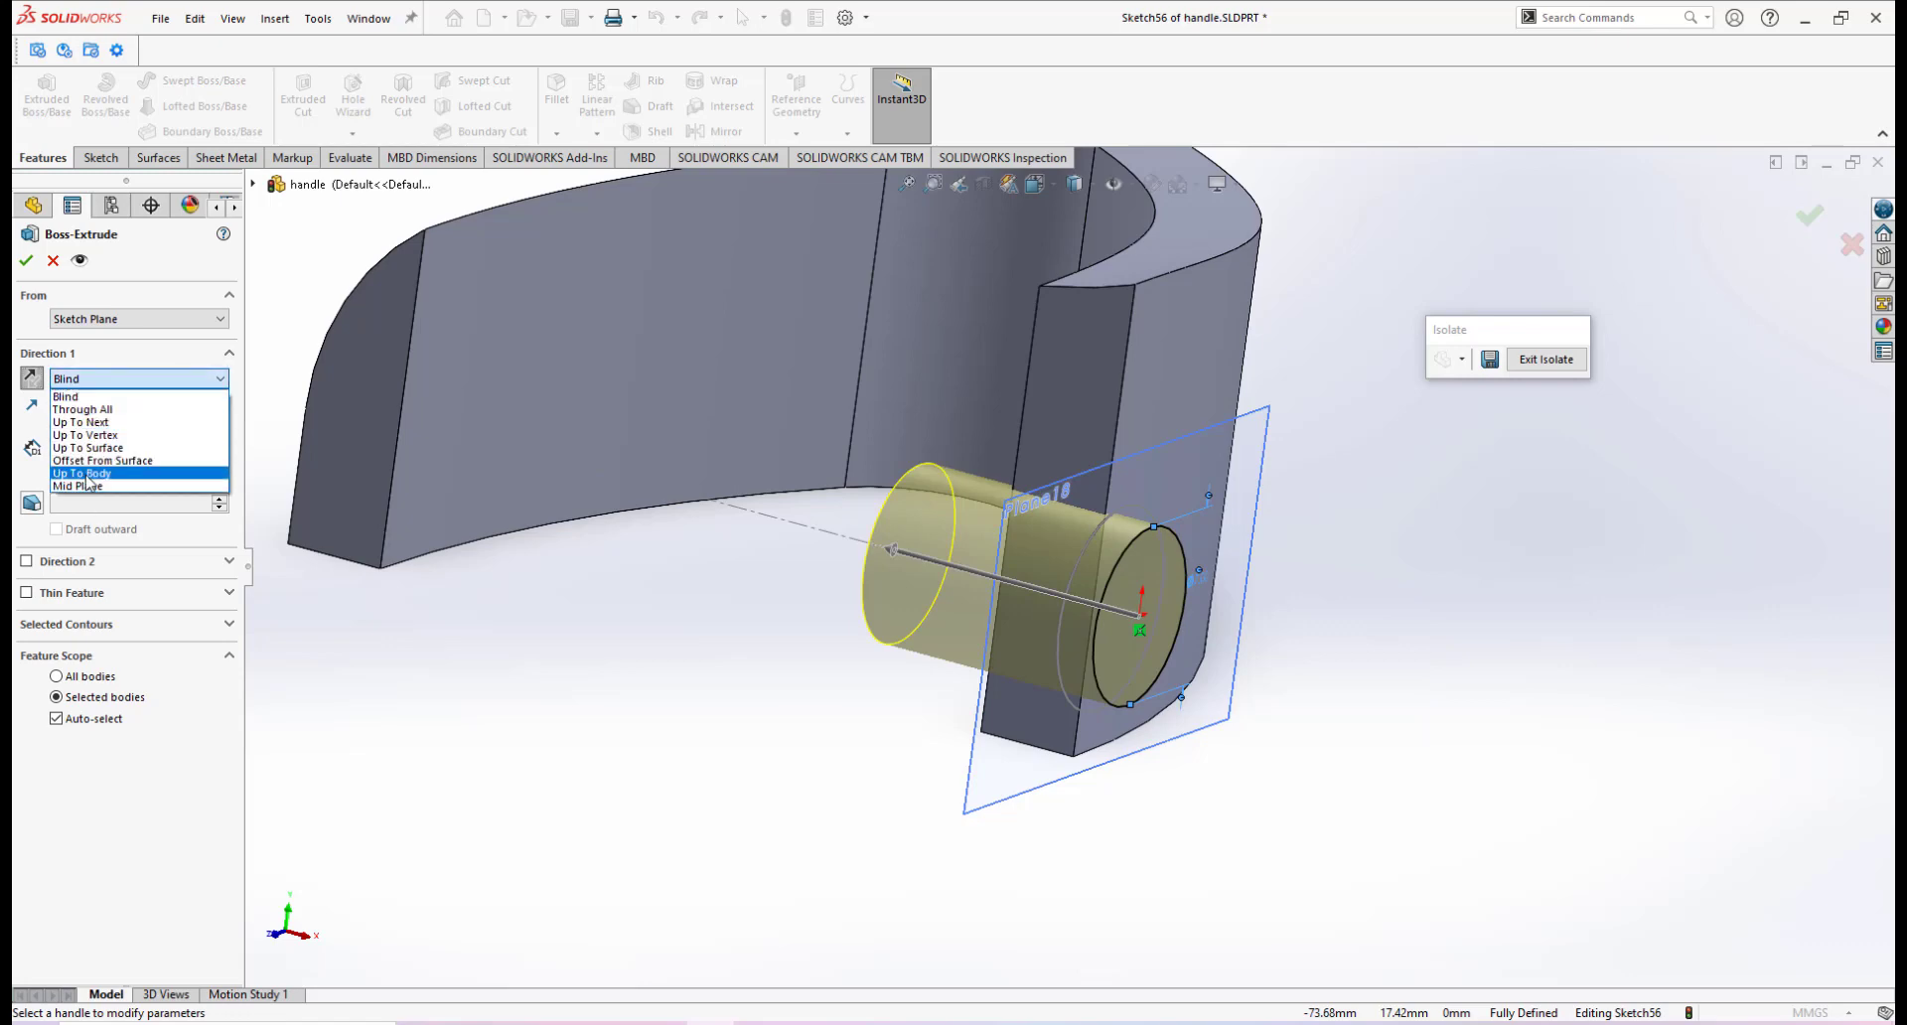
pyautogui.click(81, 473)
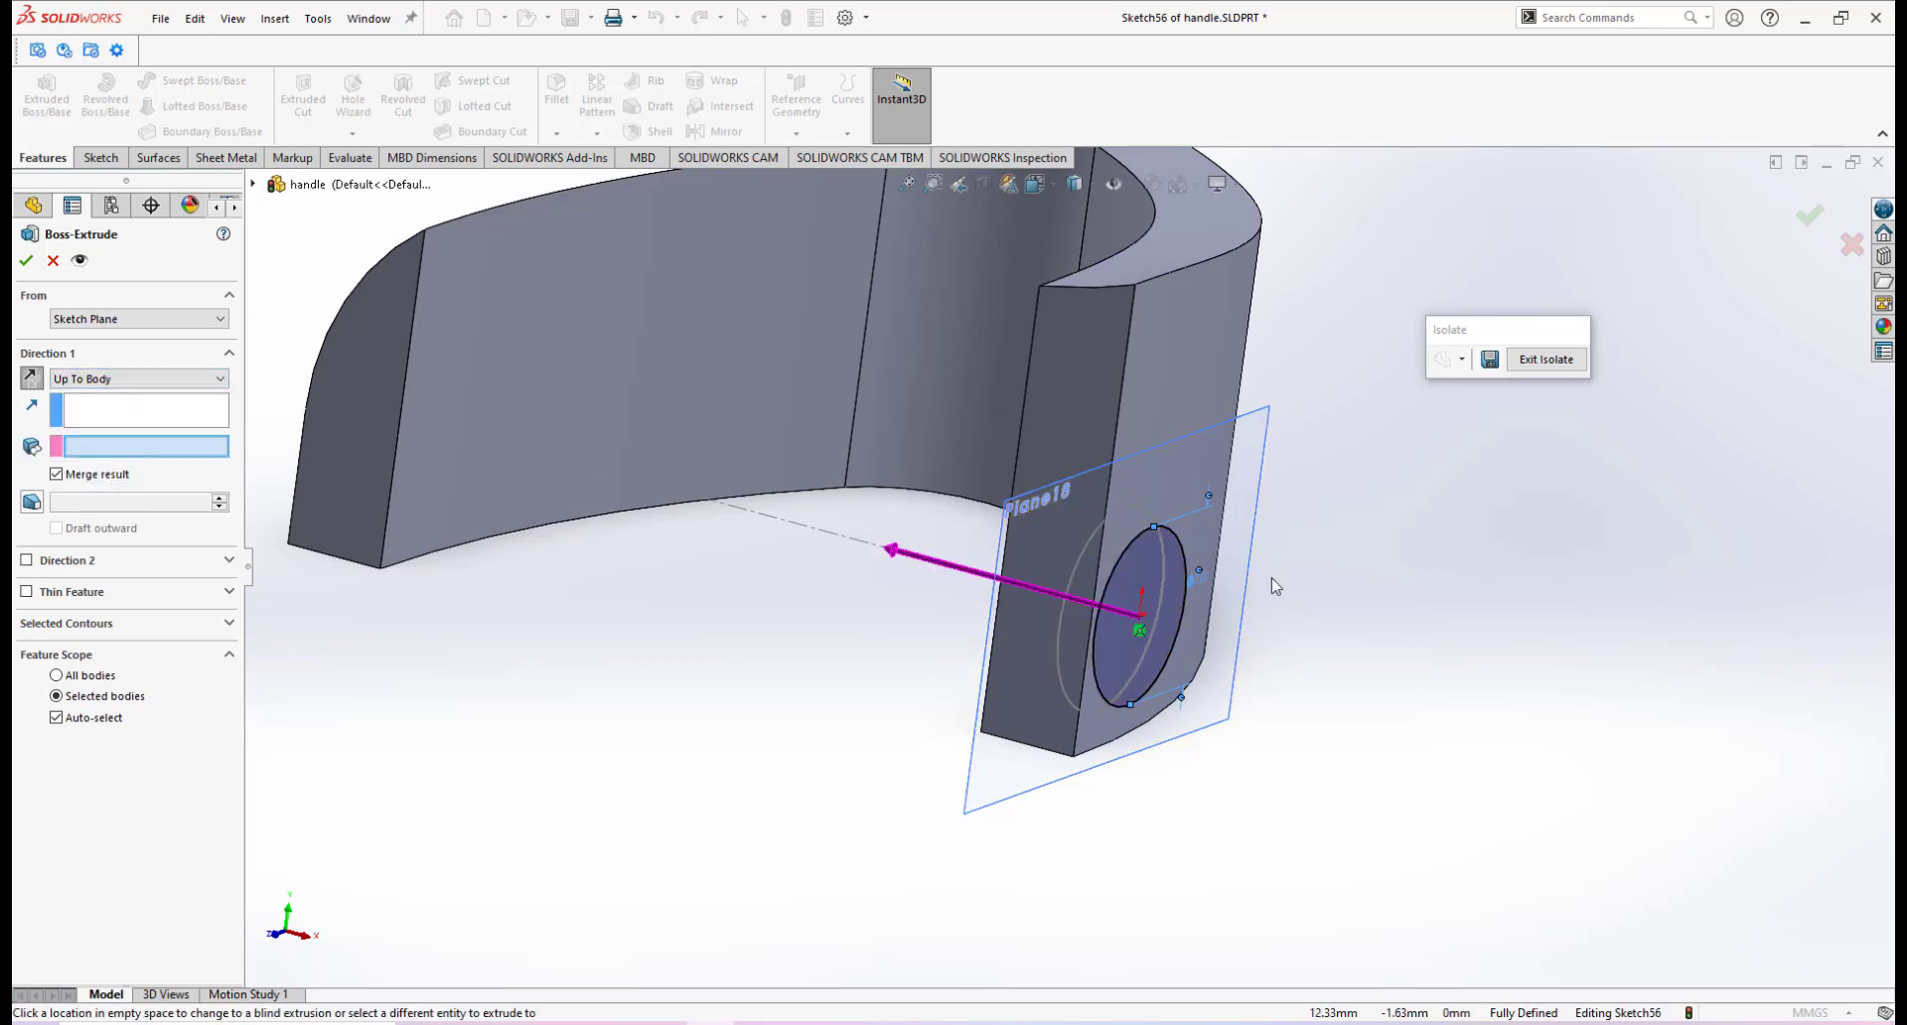
pyautogui.click(1172, 373)
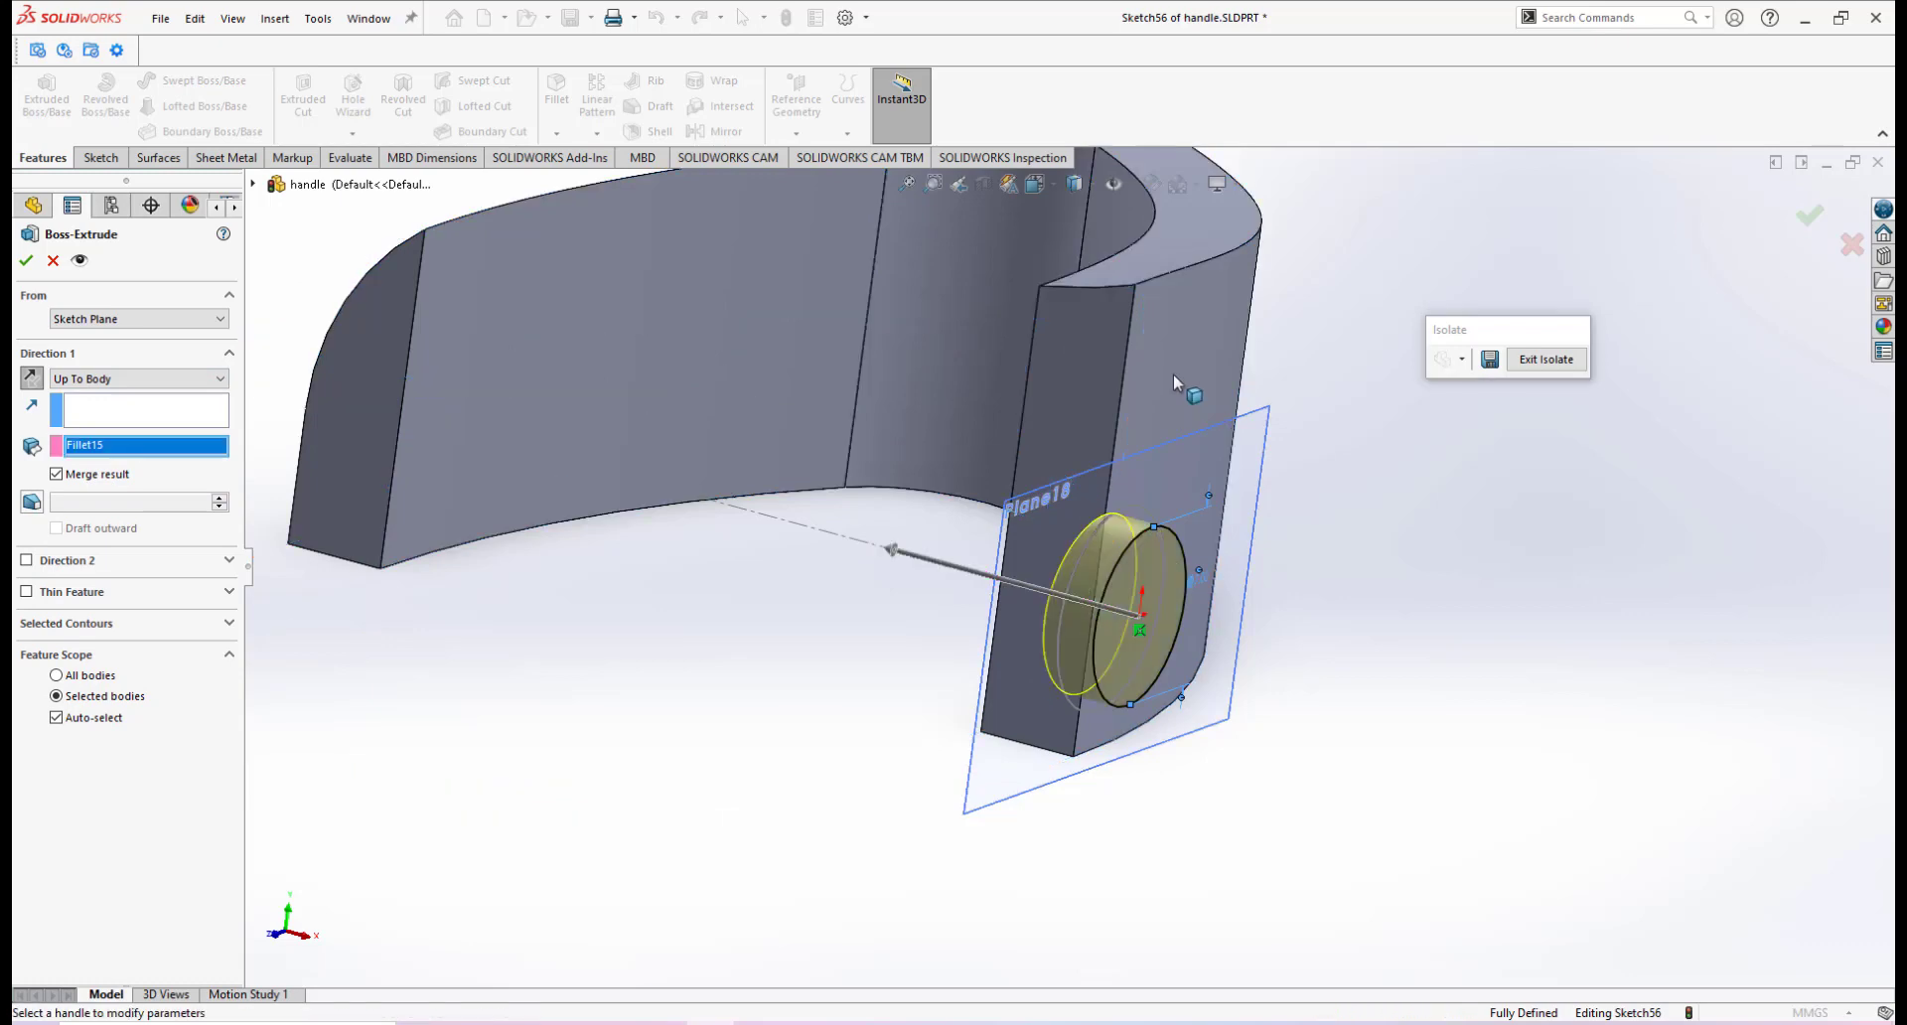
pyautogui.click(26, 261)
# Turn off the section view and inspect the round boss on the complete handle's outer wall
pyautogui.moveTo(1003, 596); pyautogui.dragTo(1089, 676, button='middle')
pyautogui.scroll(-3, 1074, 469)
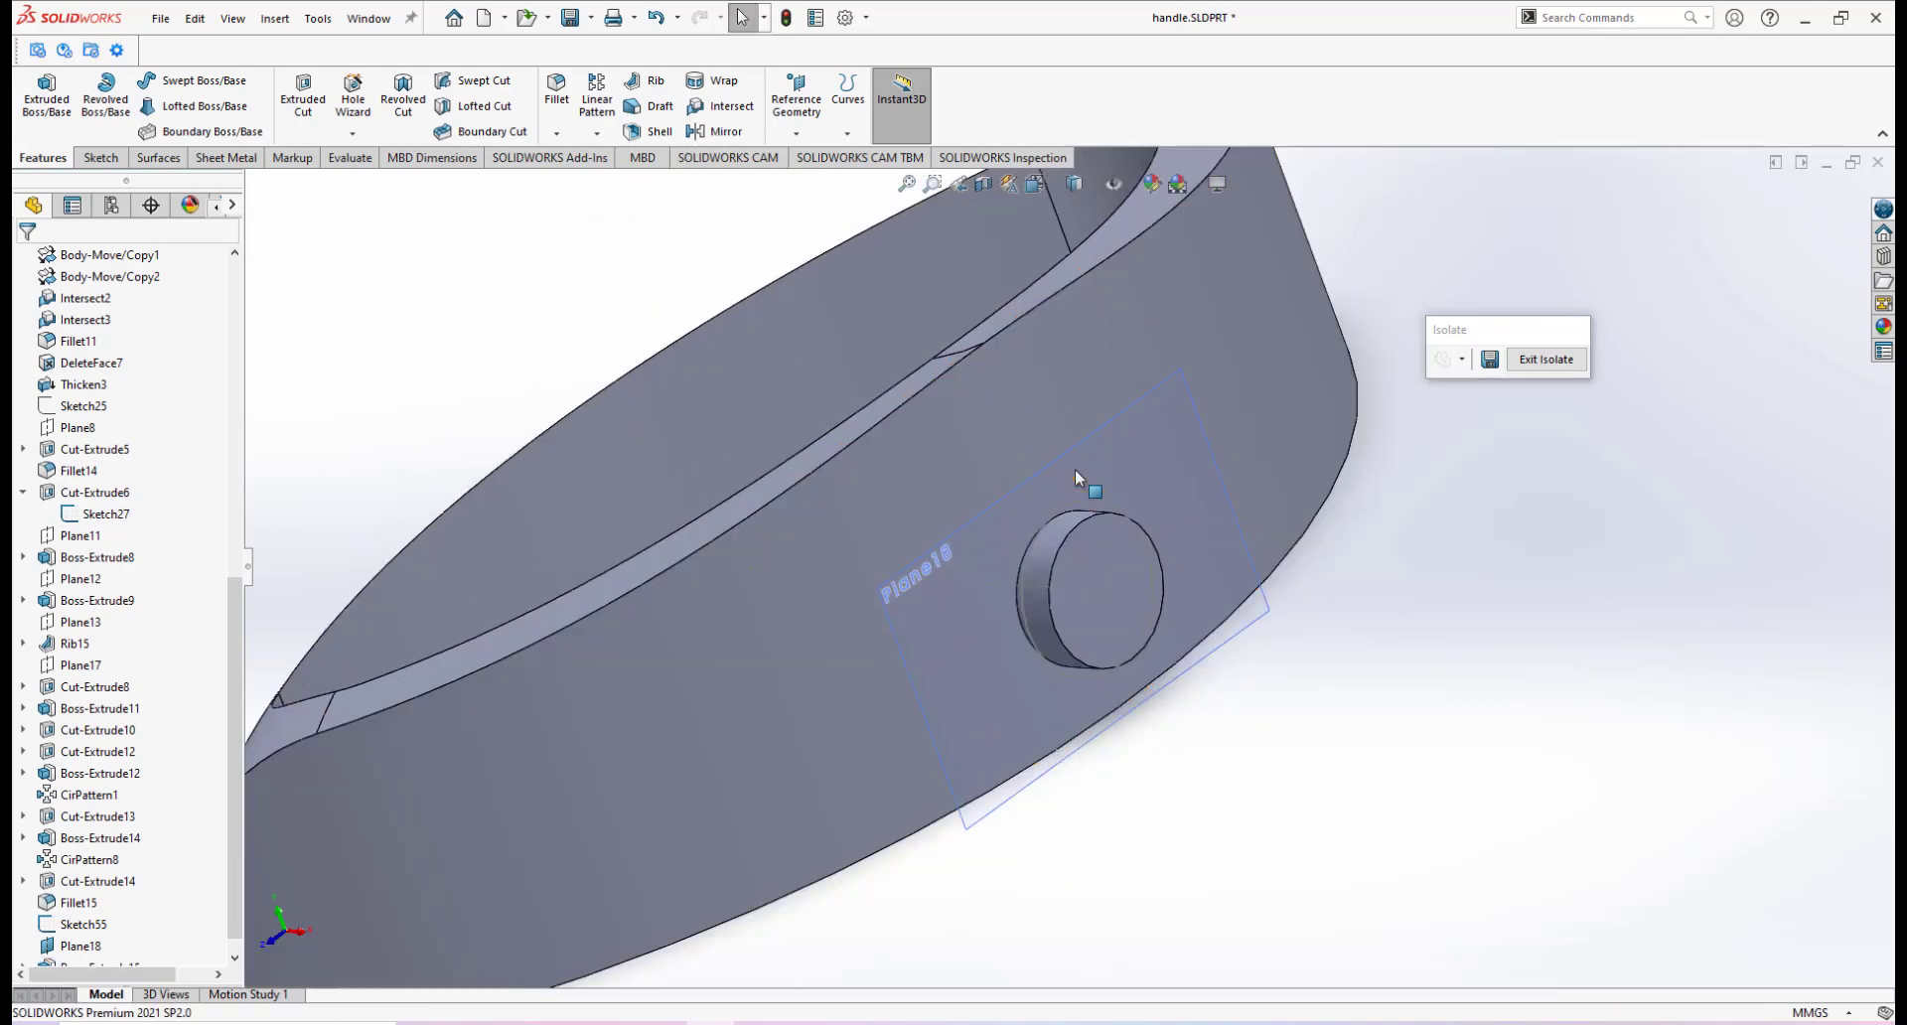
pyautogui.moveTo(1075, 469); pyautogui.dragTo(928, 558, button='middle')
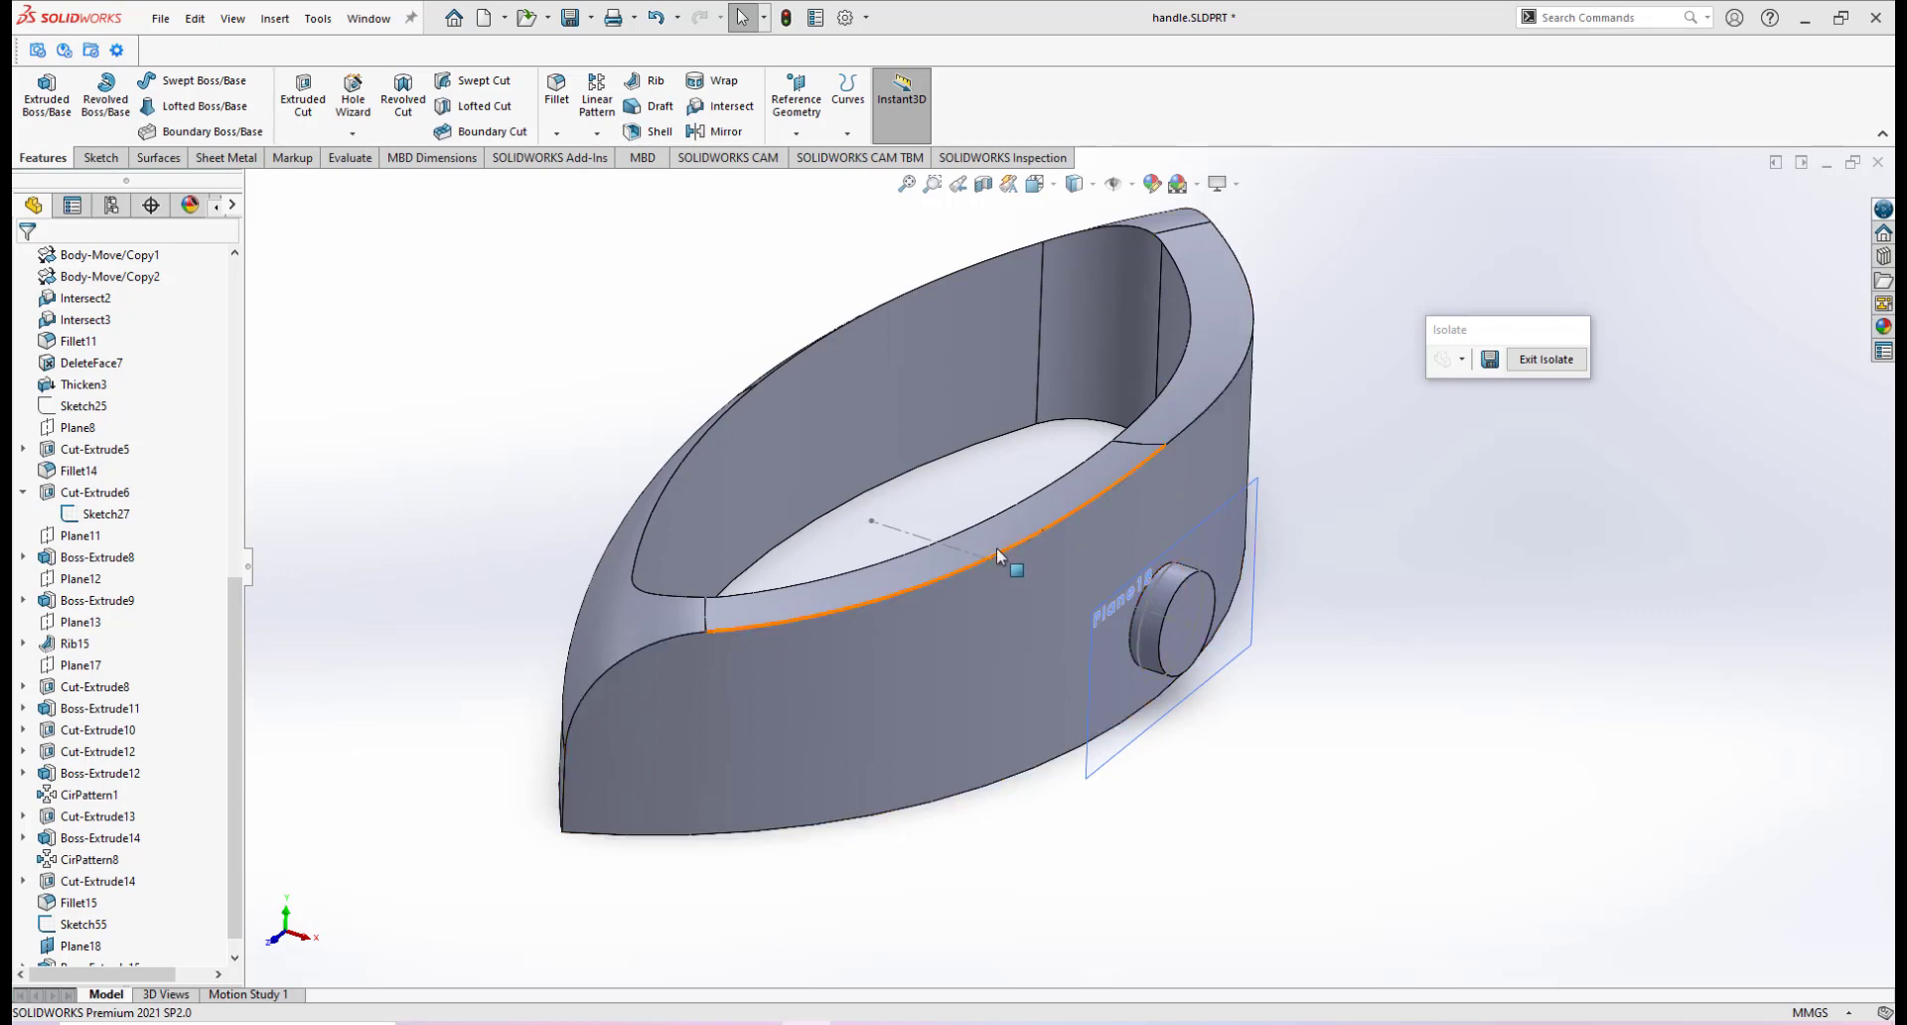
pyautogui.scroll(-2, 1213, 584)
pyautogui.scroll(2, 1074, 582)
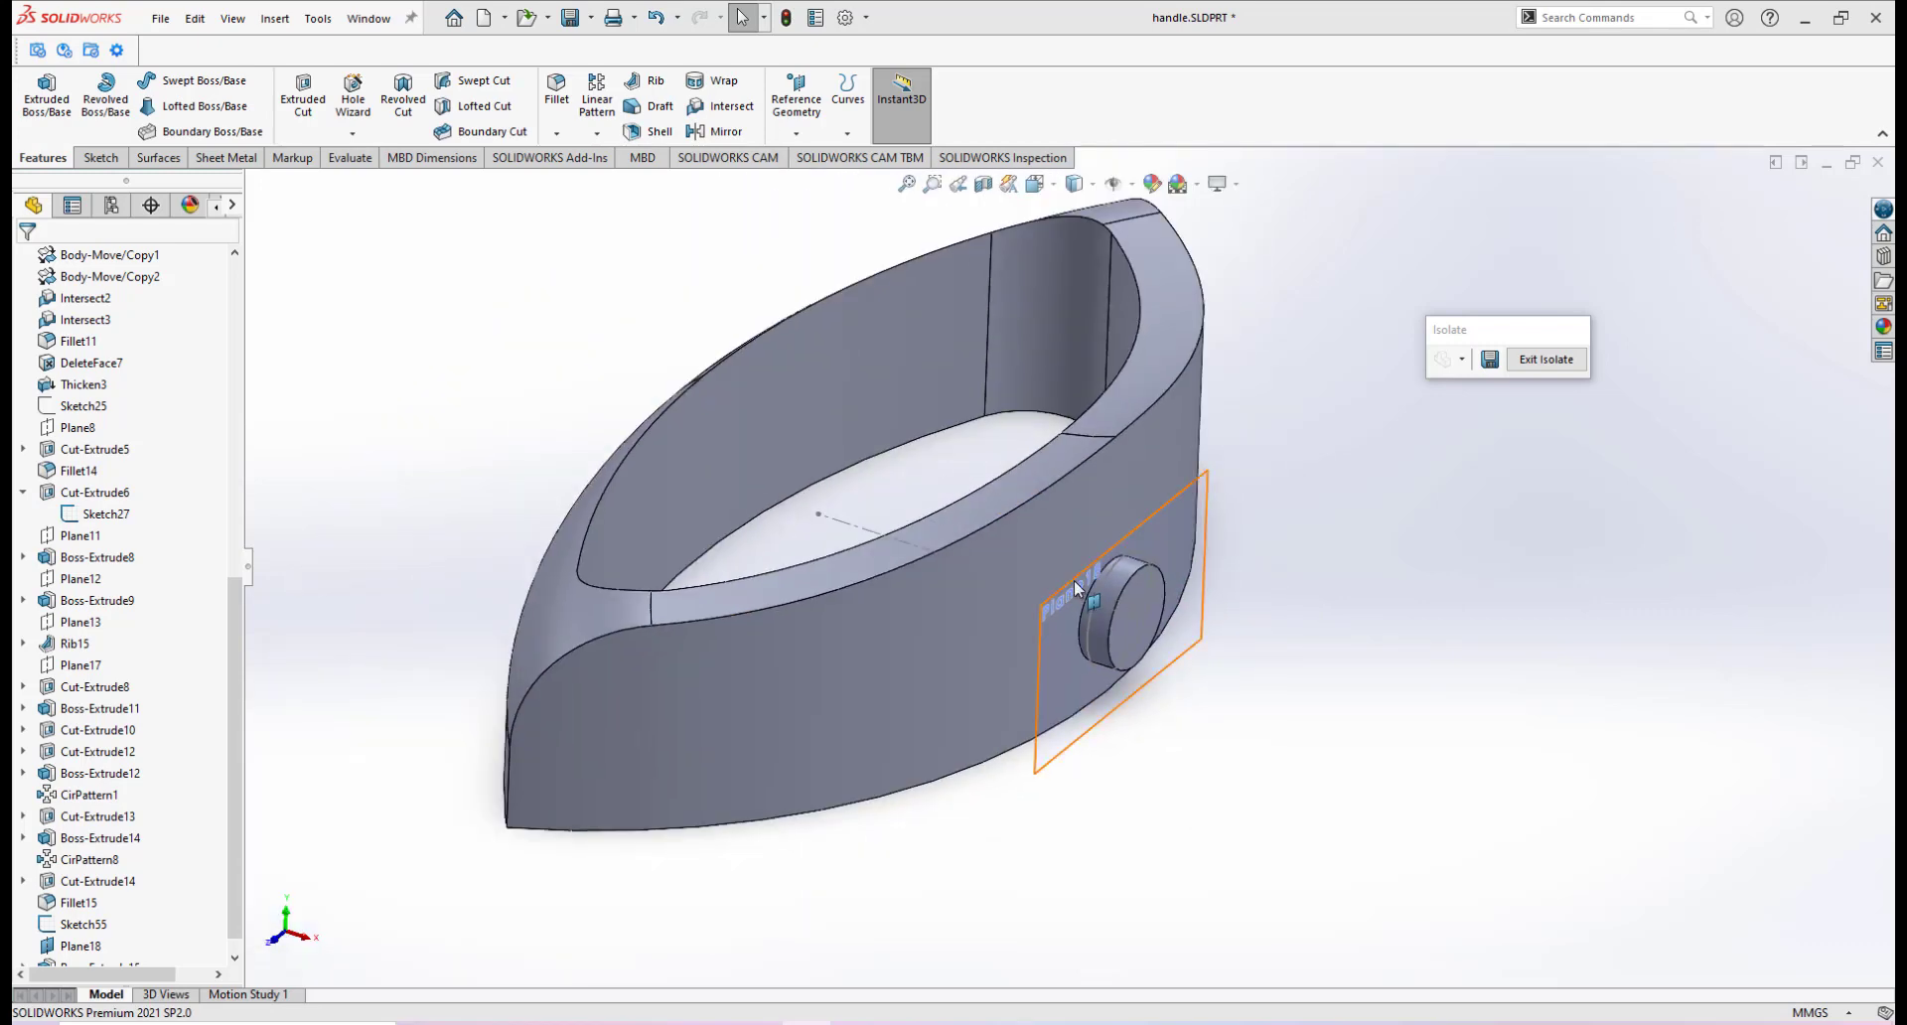
# Look into the handle's hollow interior and compare it with the chopper photo IMG_20221213_122449.jpg in the photo viewer
pyautogui.moveTo(1087, 542); pyautogui.dragTo(1254, 532, button='middle')
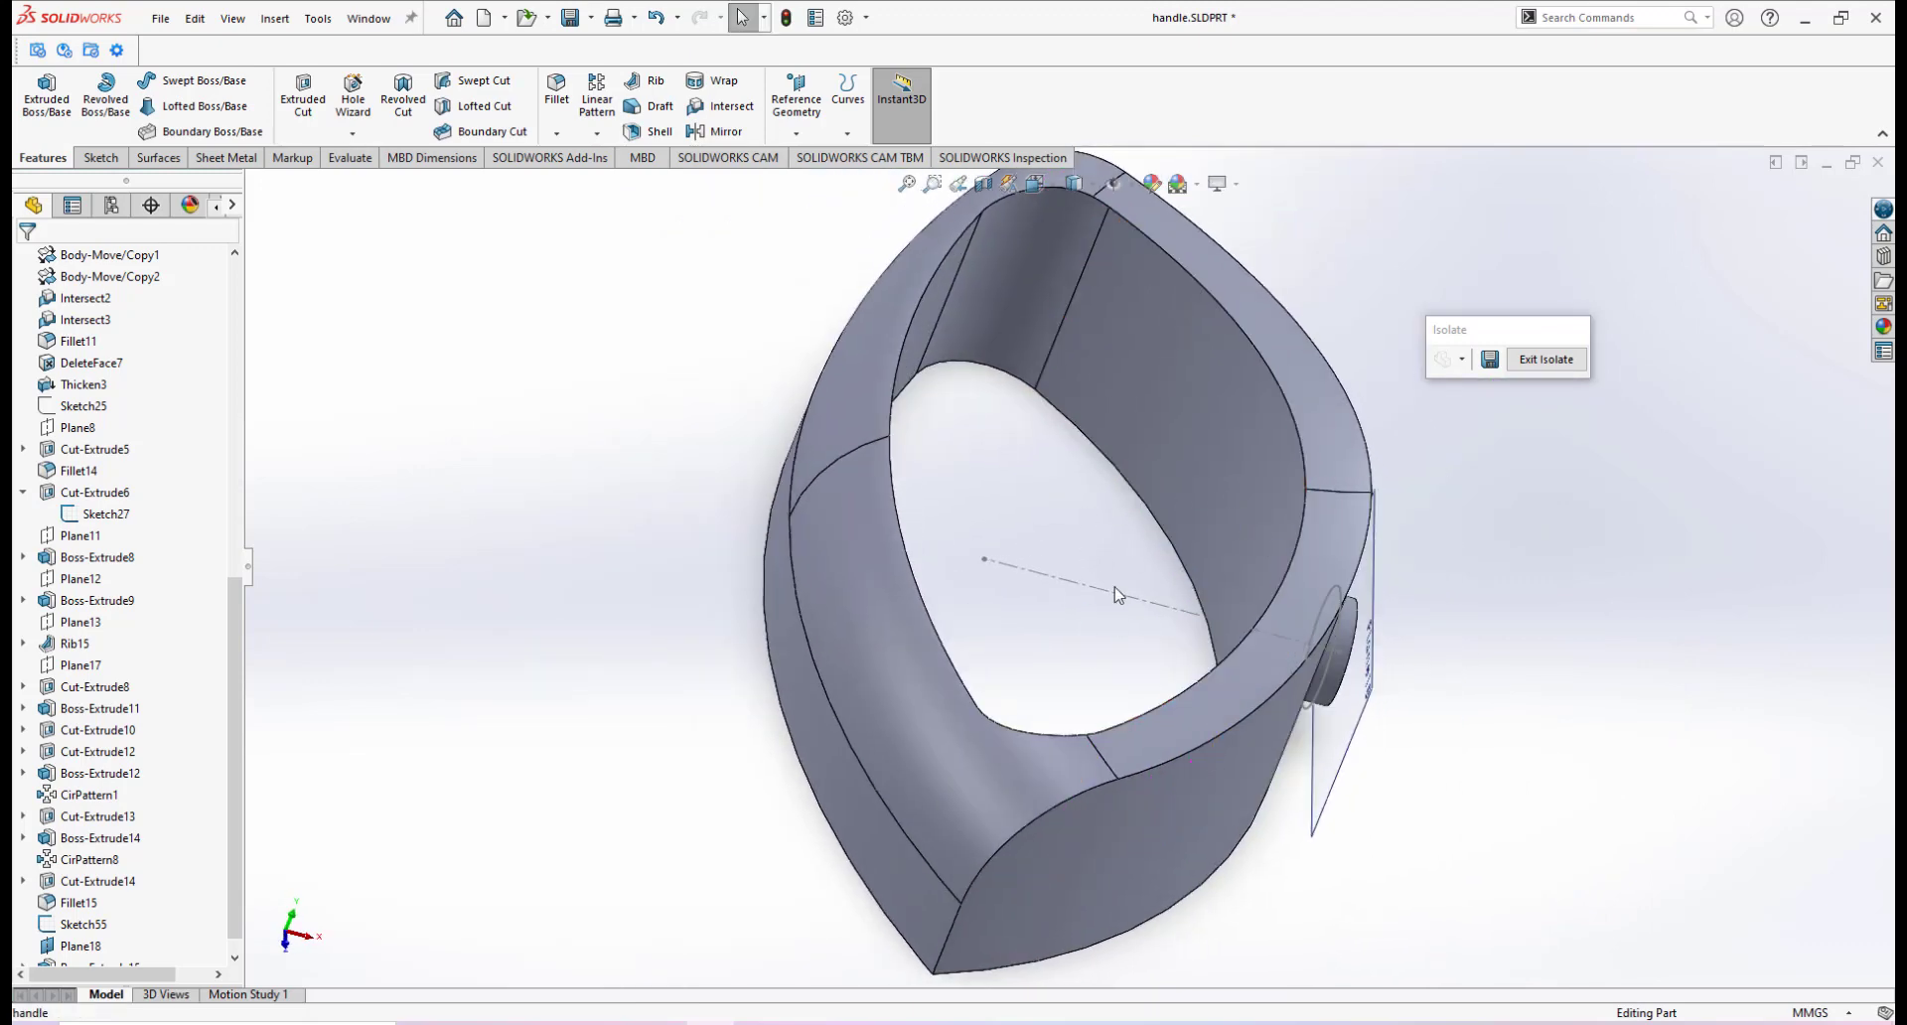
pyautogui.moveTo(854, 1009)
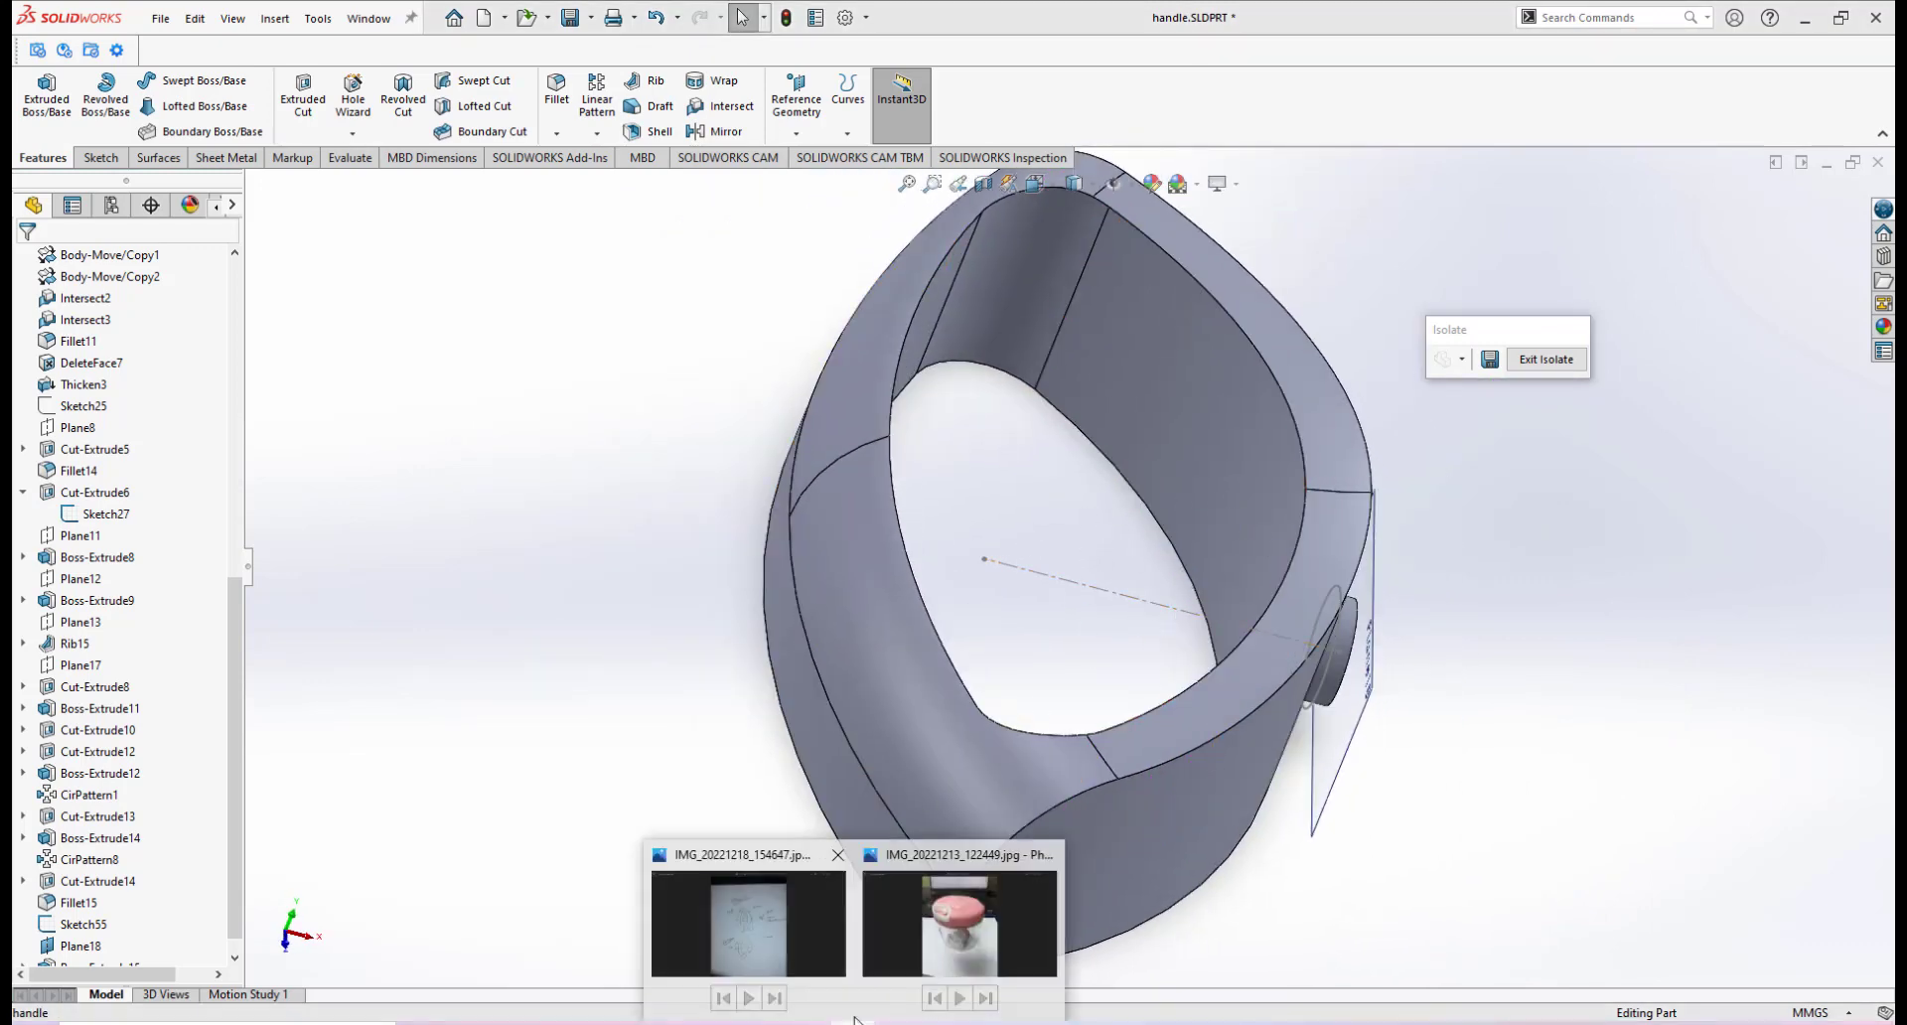
pyautogui.click(924, 862)
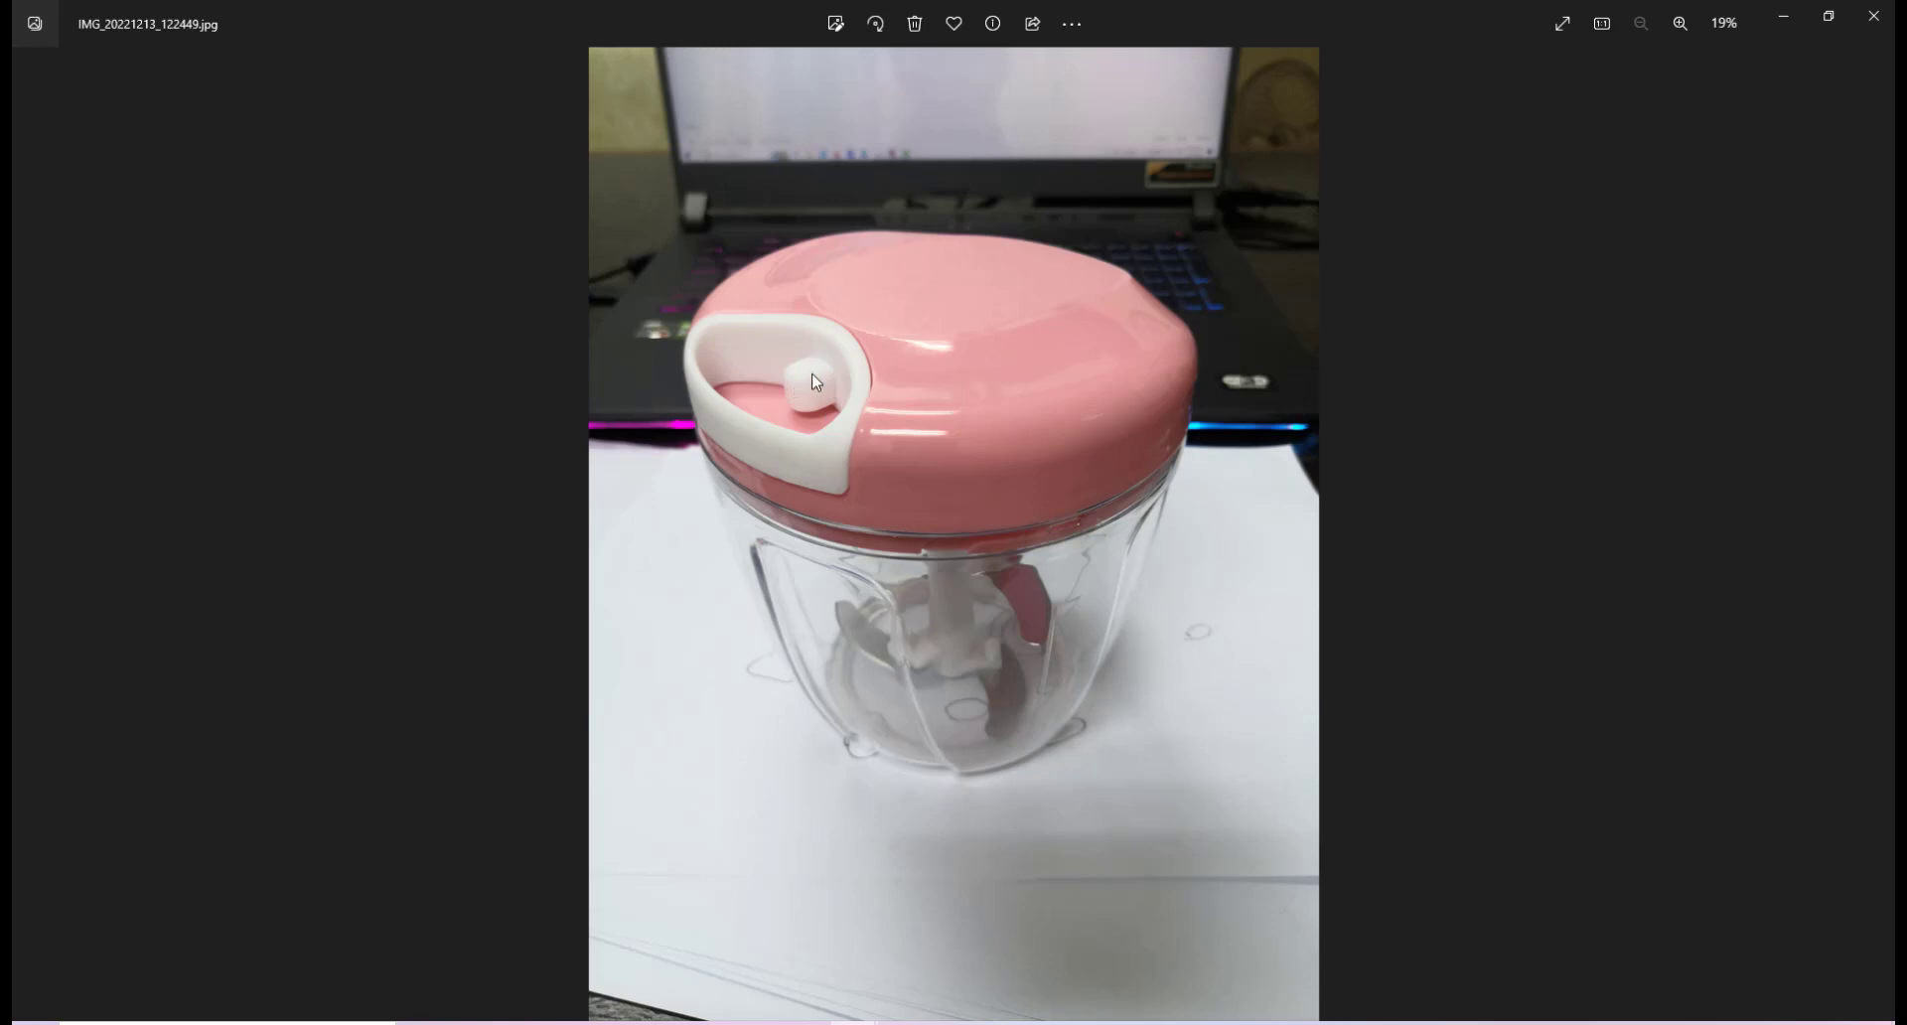
# Check the handle drawing IMG_20221218_154647.jpg in the photo viewer and create a plane offset 14 mm from Plane18, flipped toward the handle's interior
pyautogui.moveTo(852, 1017)
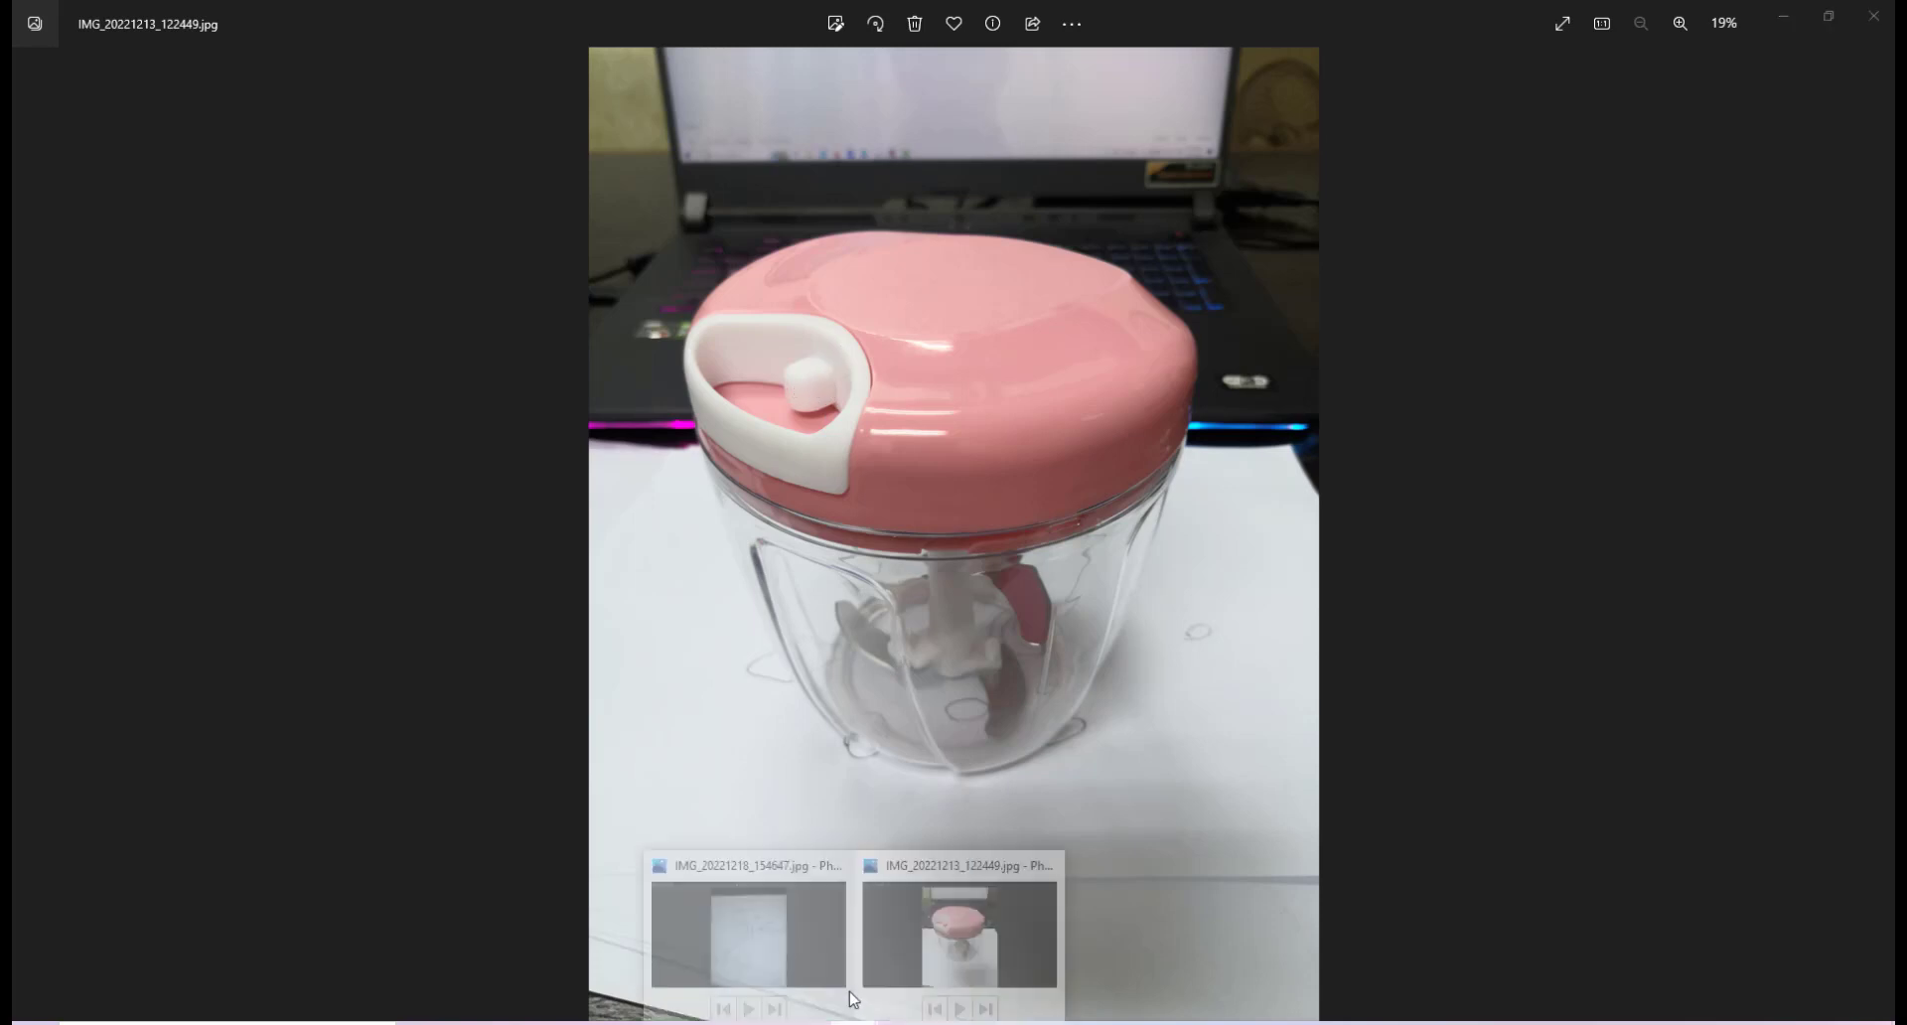
pyautogui.click(775, 866)
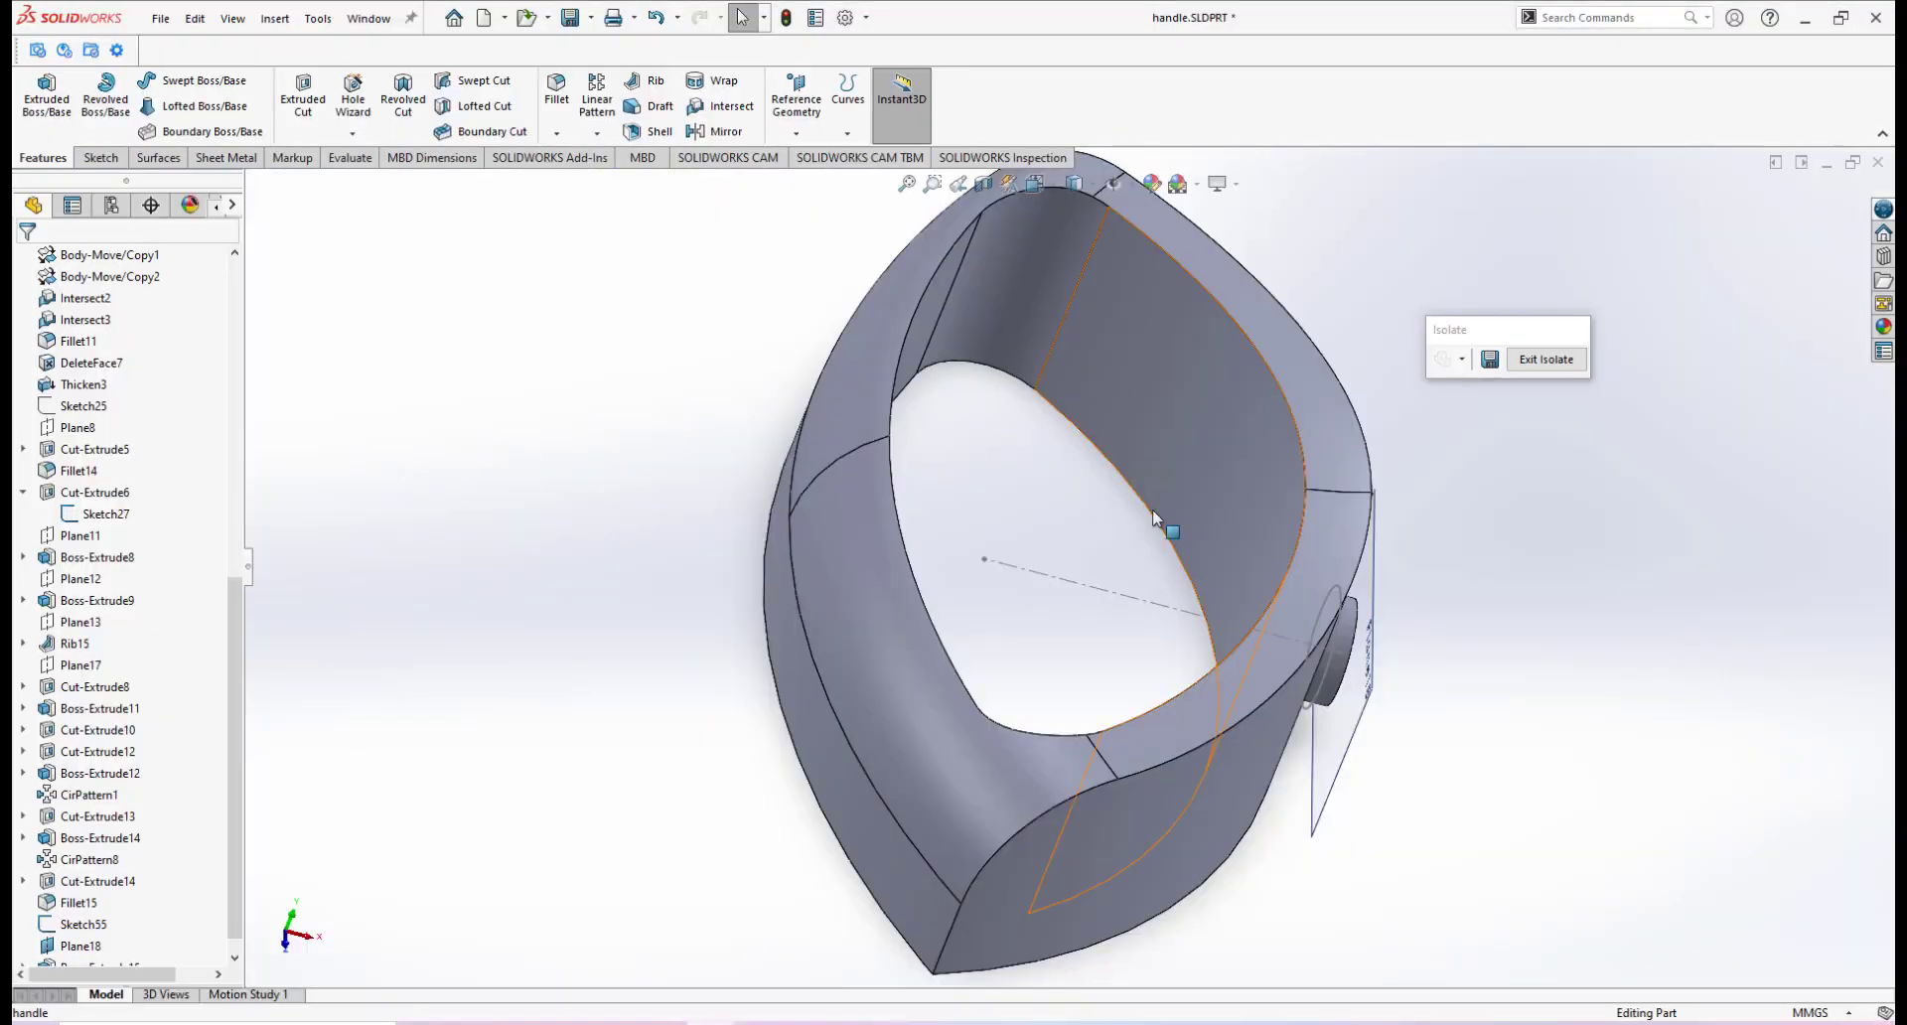
pyautogui.moveTo(1149, 519)
pyautogui.mouseDown(button='middle')
pyautogui.moveTo(1132, 510)
pyautogui.moveTo(1183, 573)
pyautogui.moveTo(1143, 509)
pyautogui.mouseUp(button='middle')
pyautogui.scroll(-1, 1182, 502)
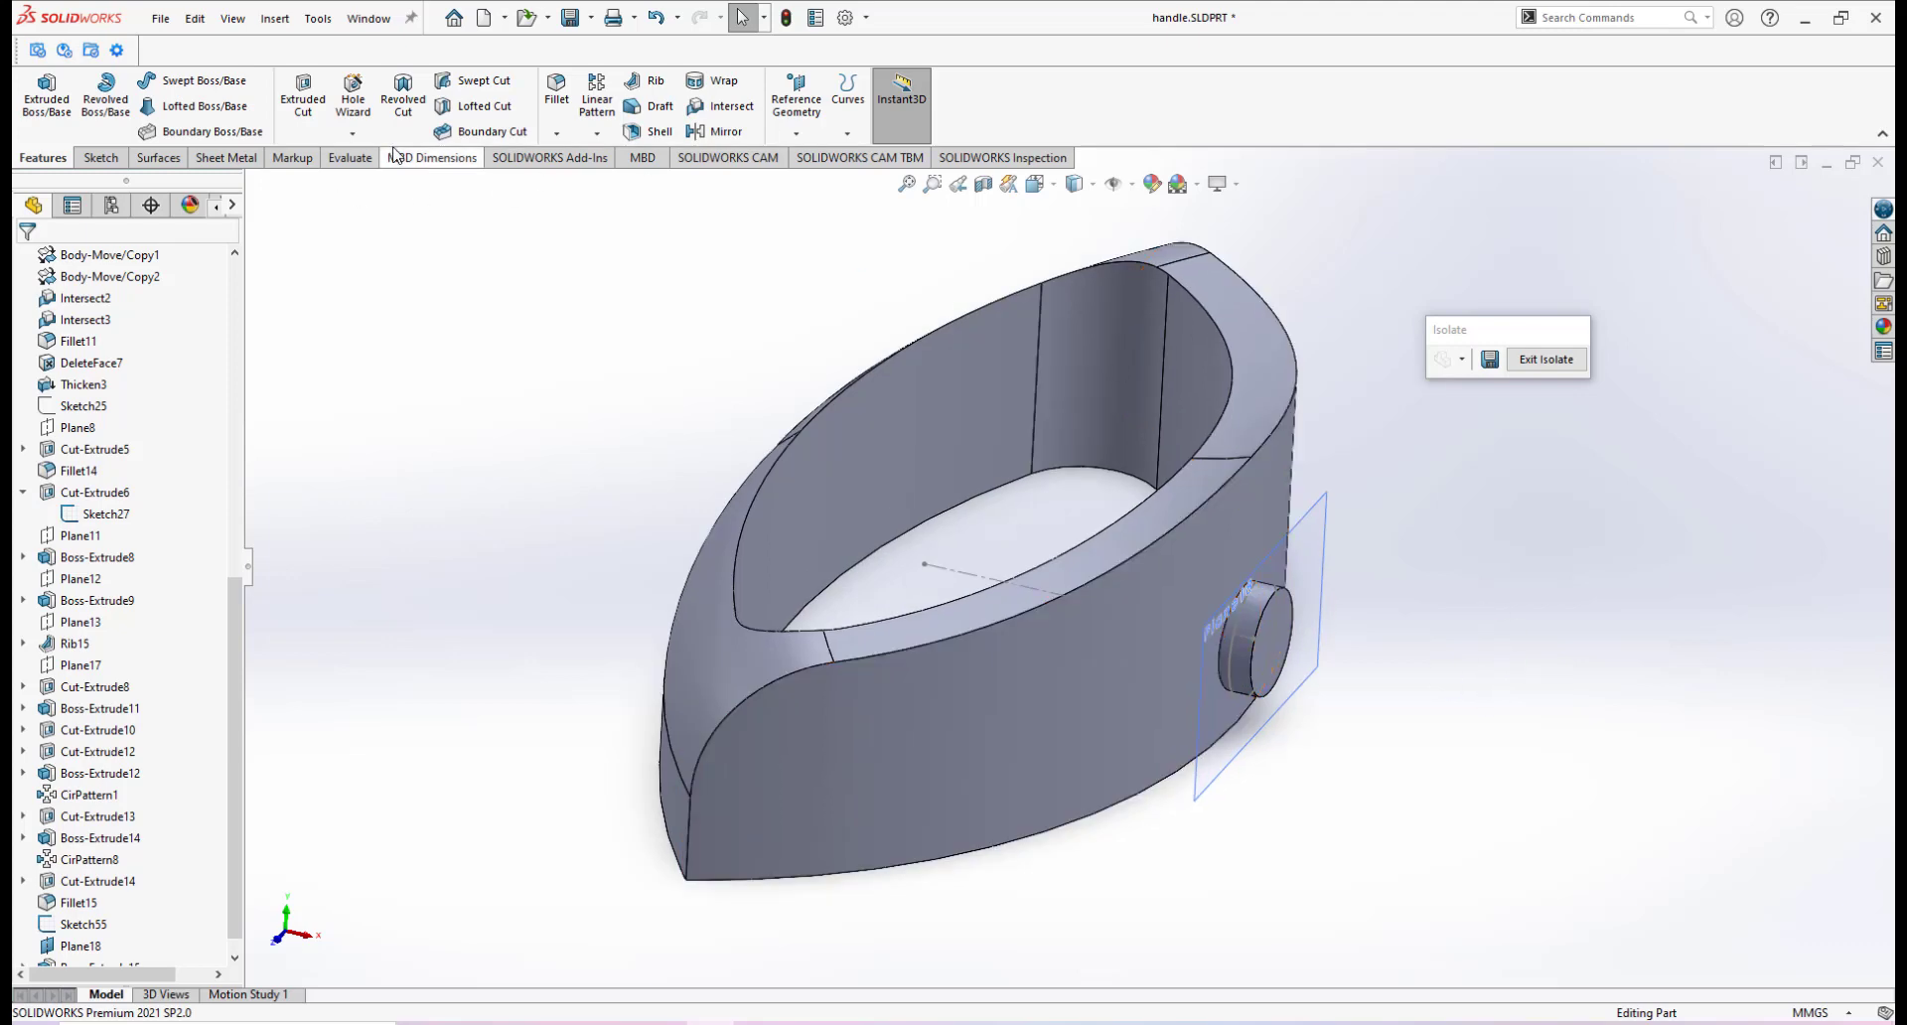
pyautogui.click(814, 157)
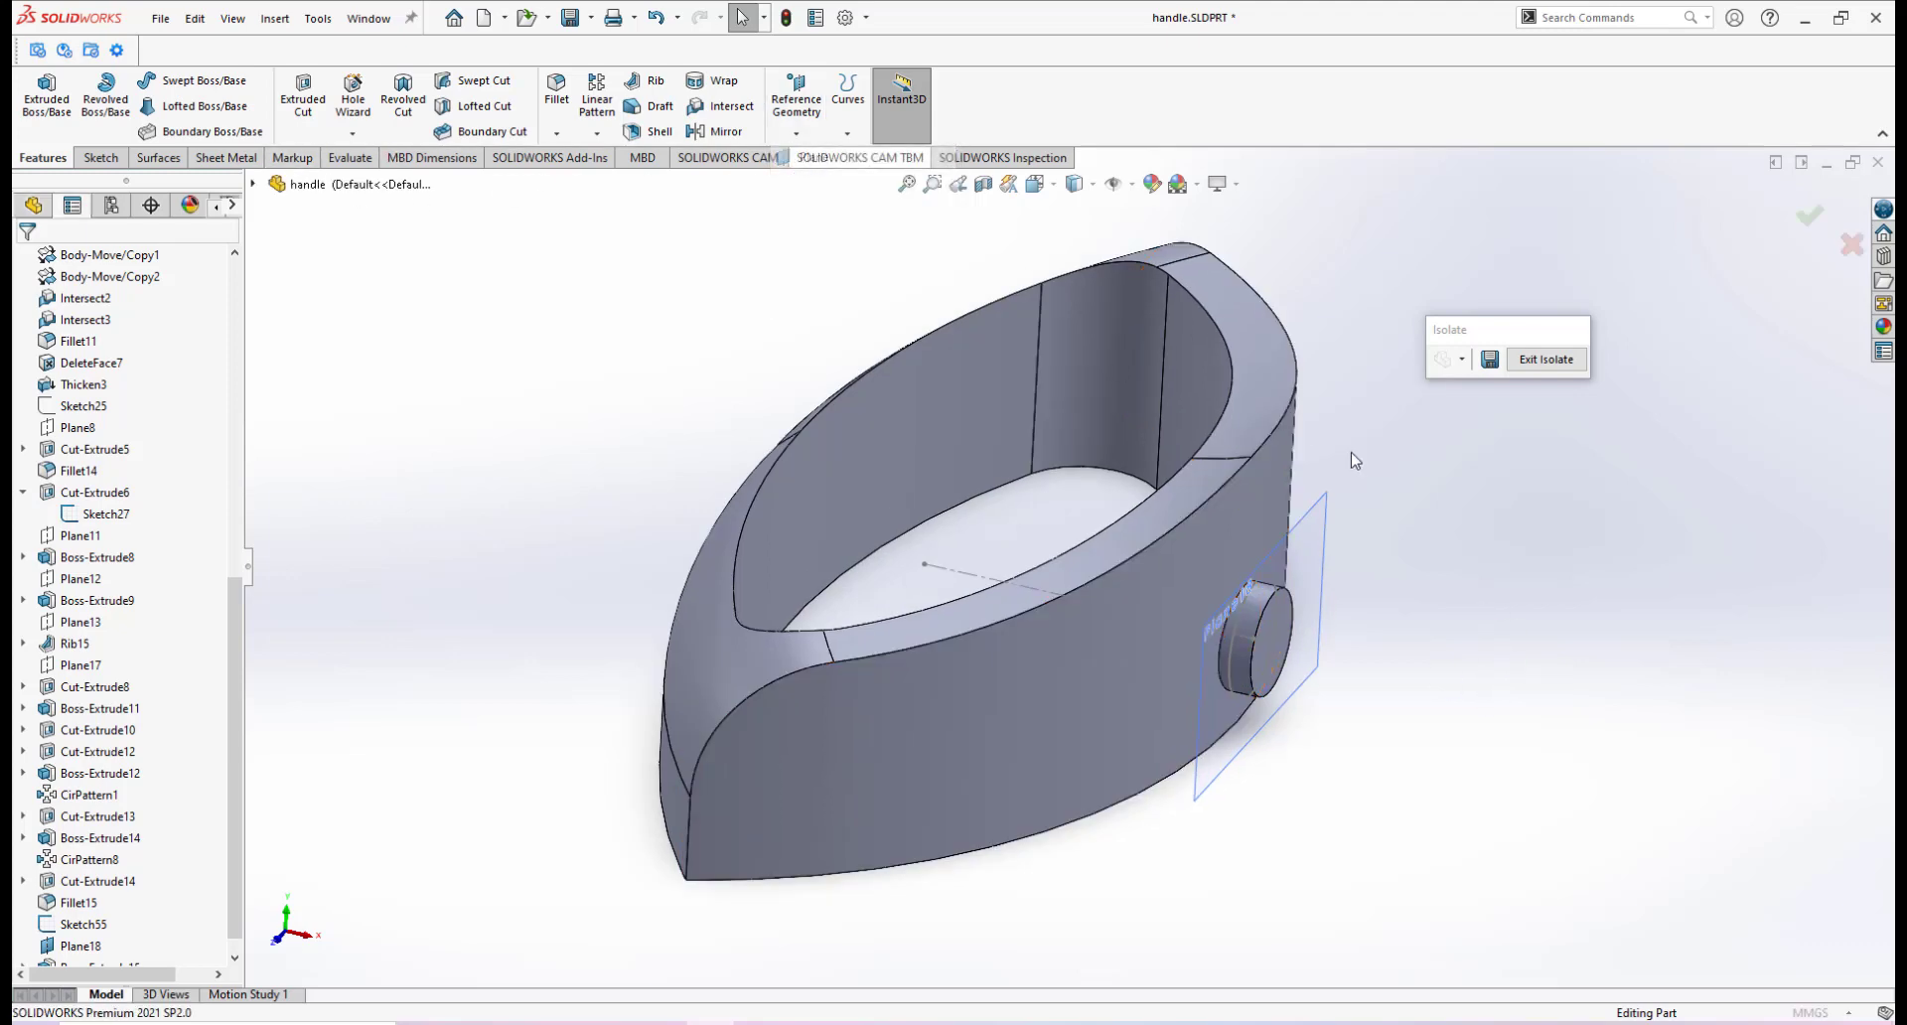
pyautogui.click(1331, 509)
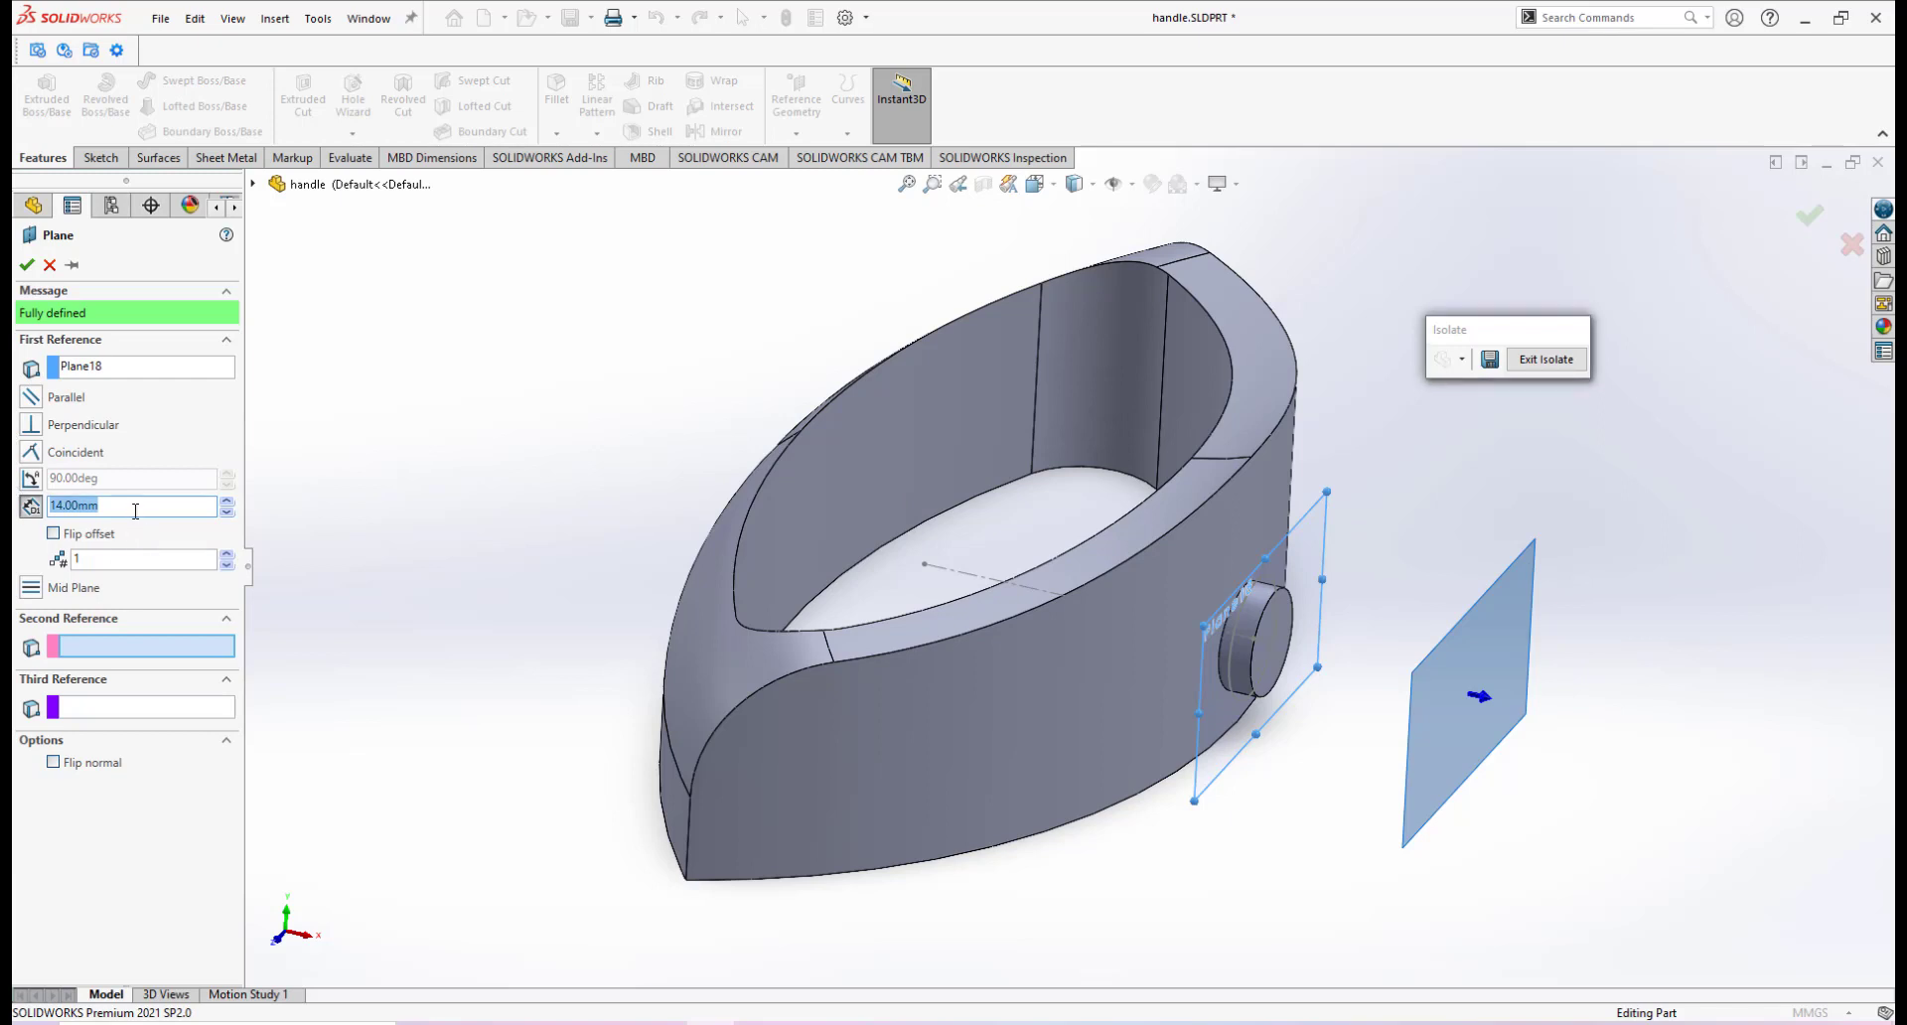
pyautogui.press('Return')
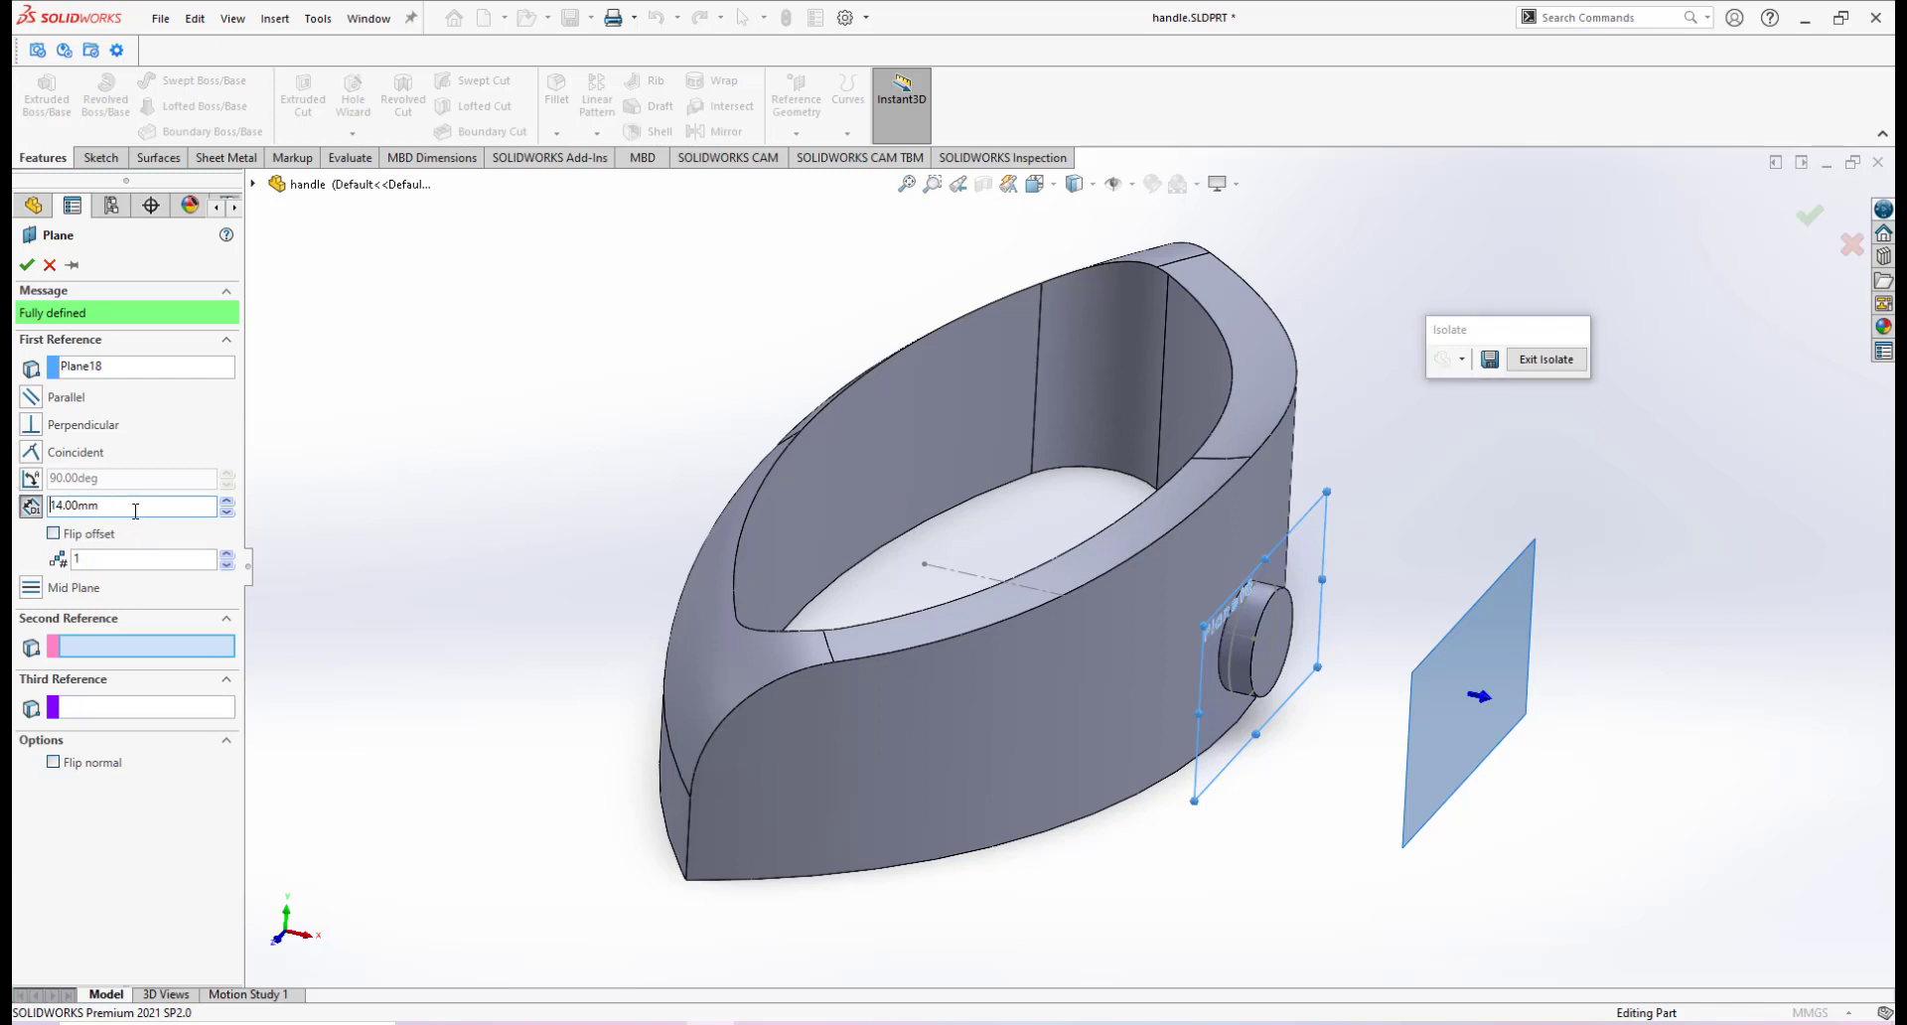
pyautogui.click(52, 534)
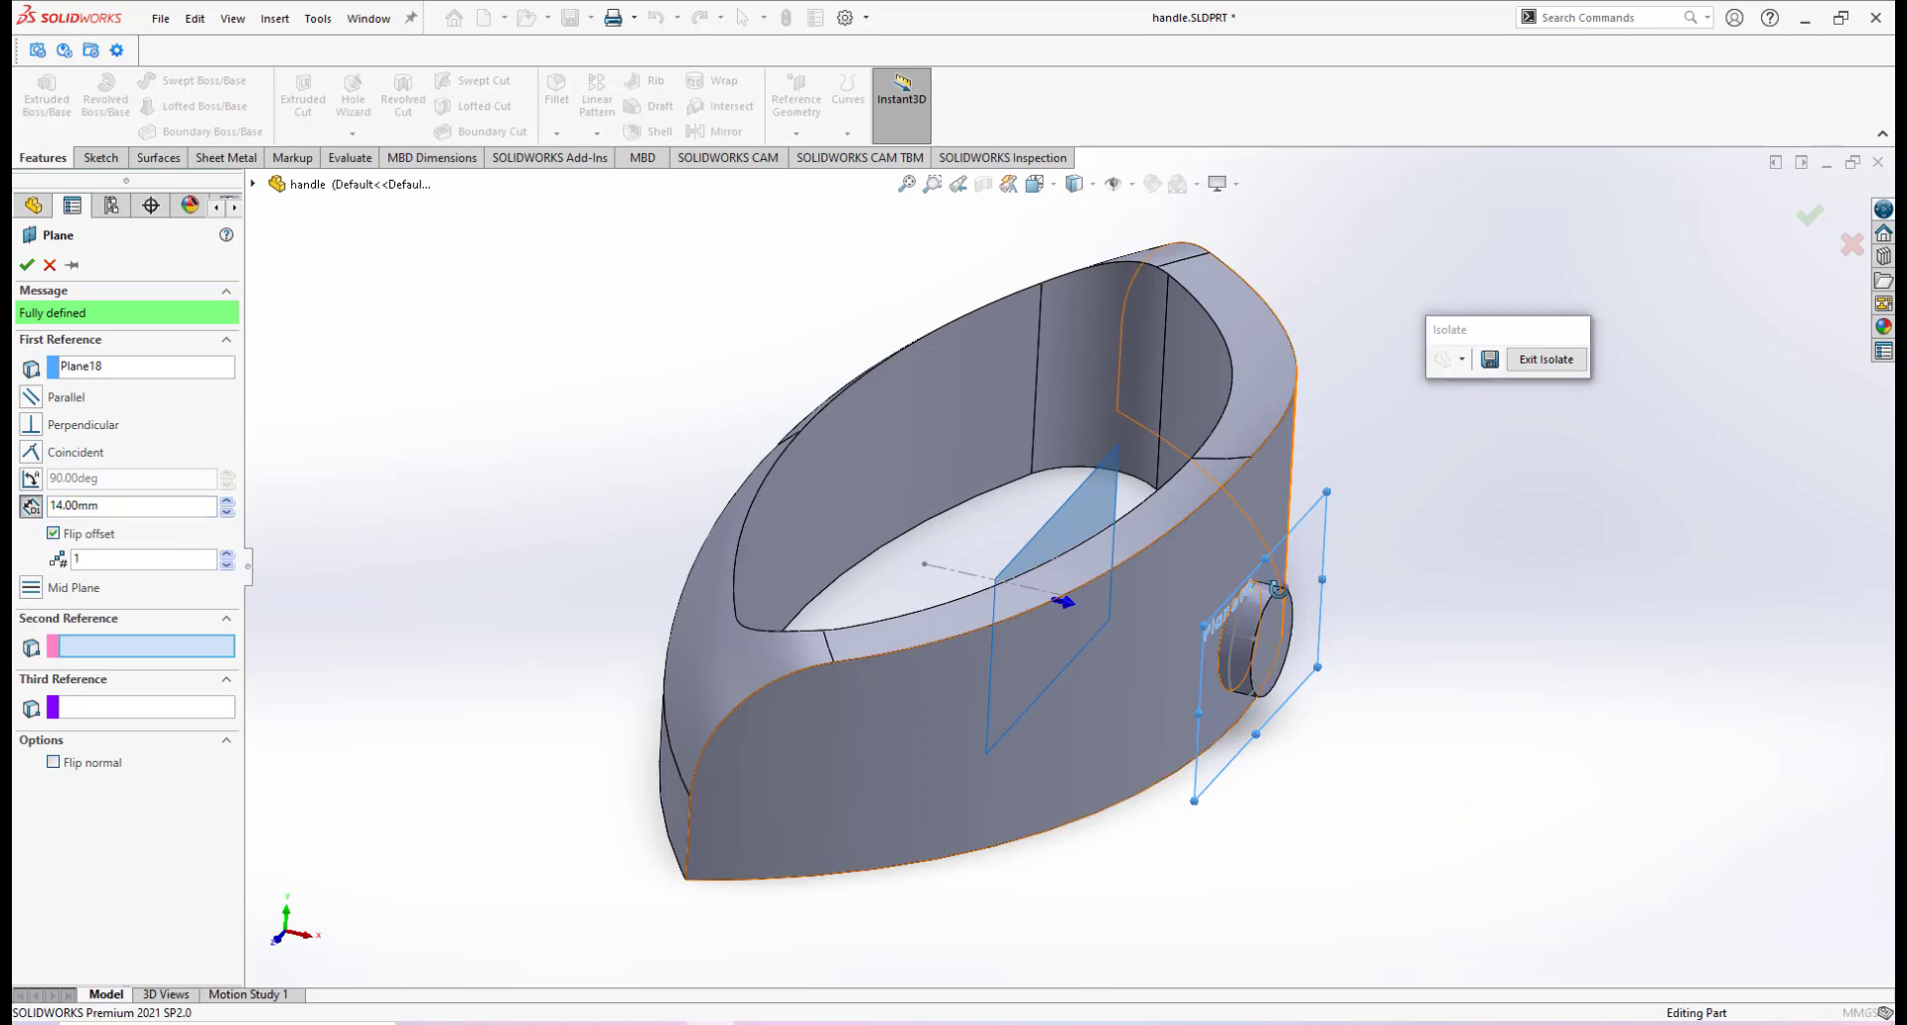
pyautogui.moveTo(328, 398); pyautogui.dragTo(294, 317, button='middle')
pyautogui.click(27, 265)
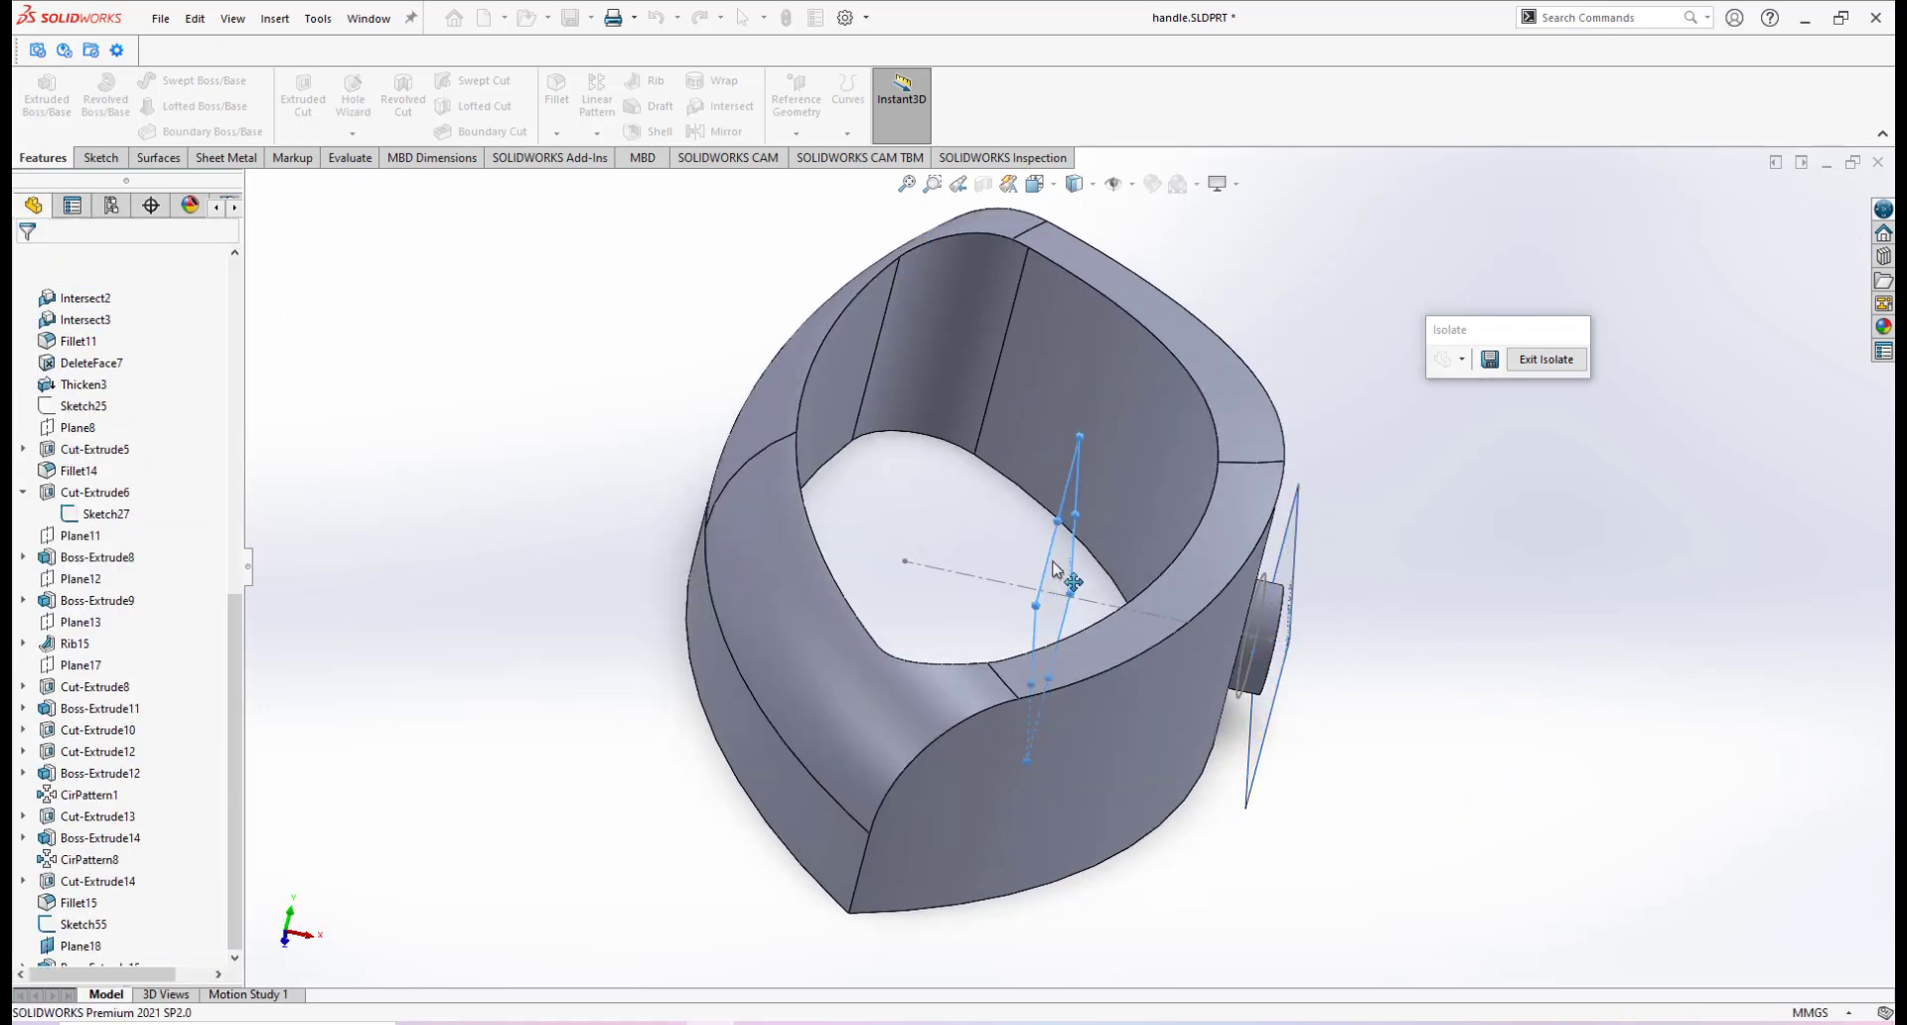
# Review the chopper photo IMG_20221213_122449.jpg, start a sketch on the new plane inside the handle and orient the view to it
pyautogui.moveTo(1142, 497); pyautogui.dragTo(1134, 586, button='middle')
pyautogui.scroll(-2, 1157, 569)
pyautogui.moveTo(807, 1023)
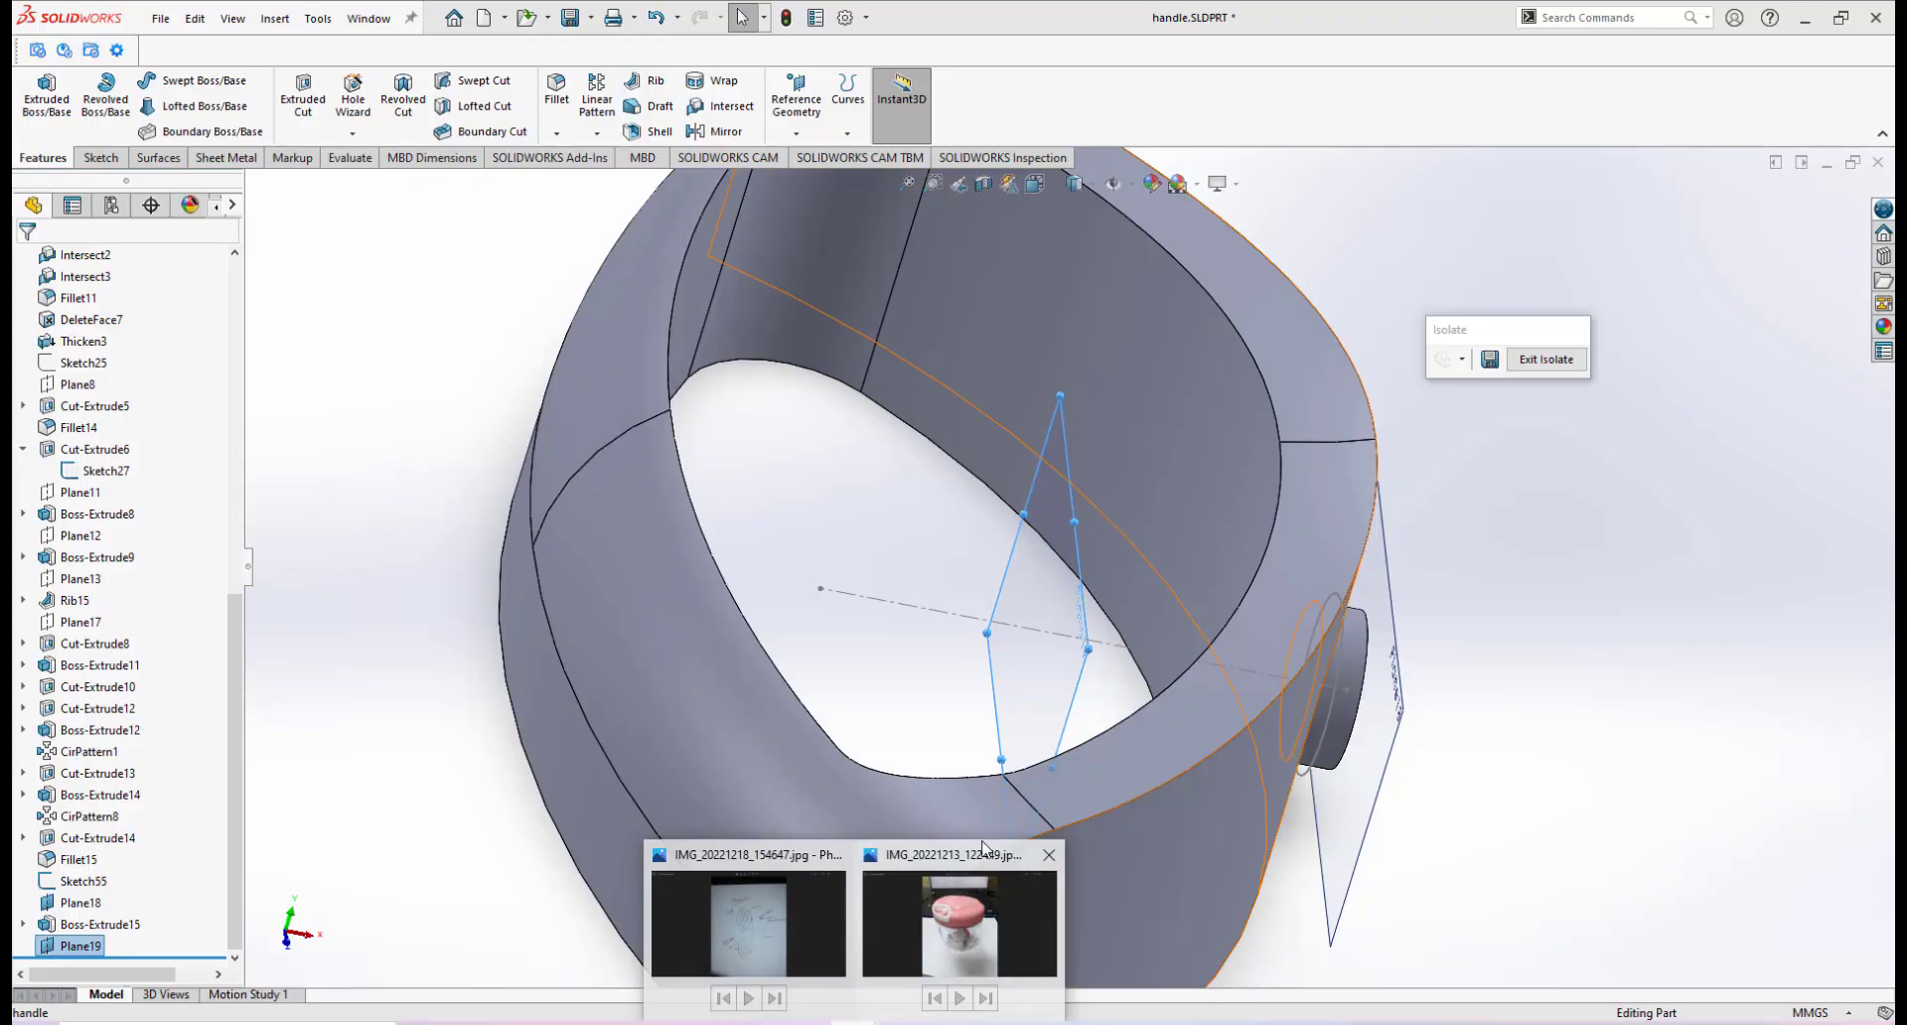
pyautogui.click(982, 850)
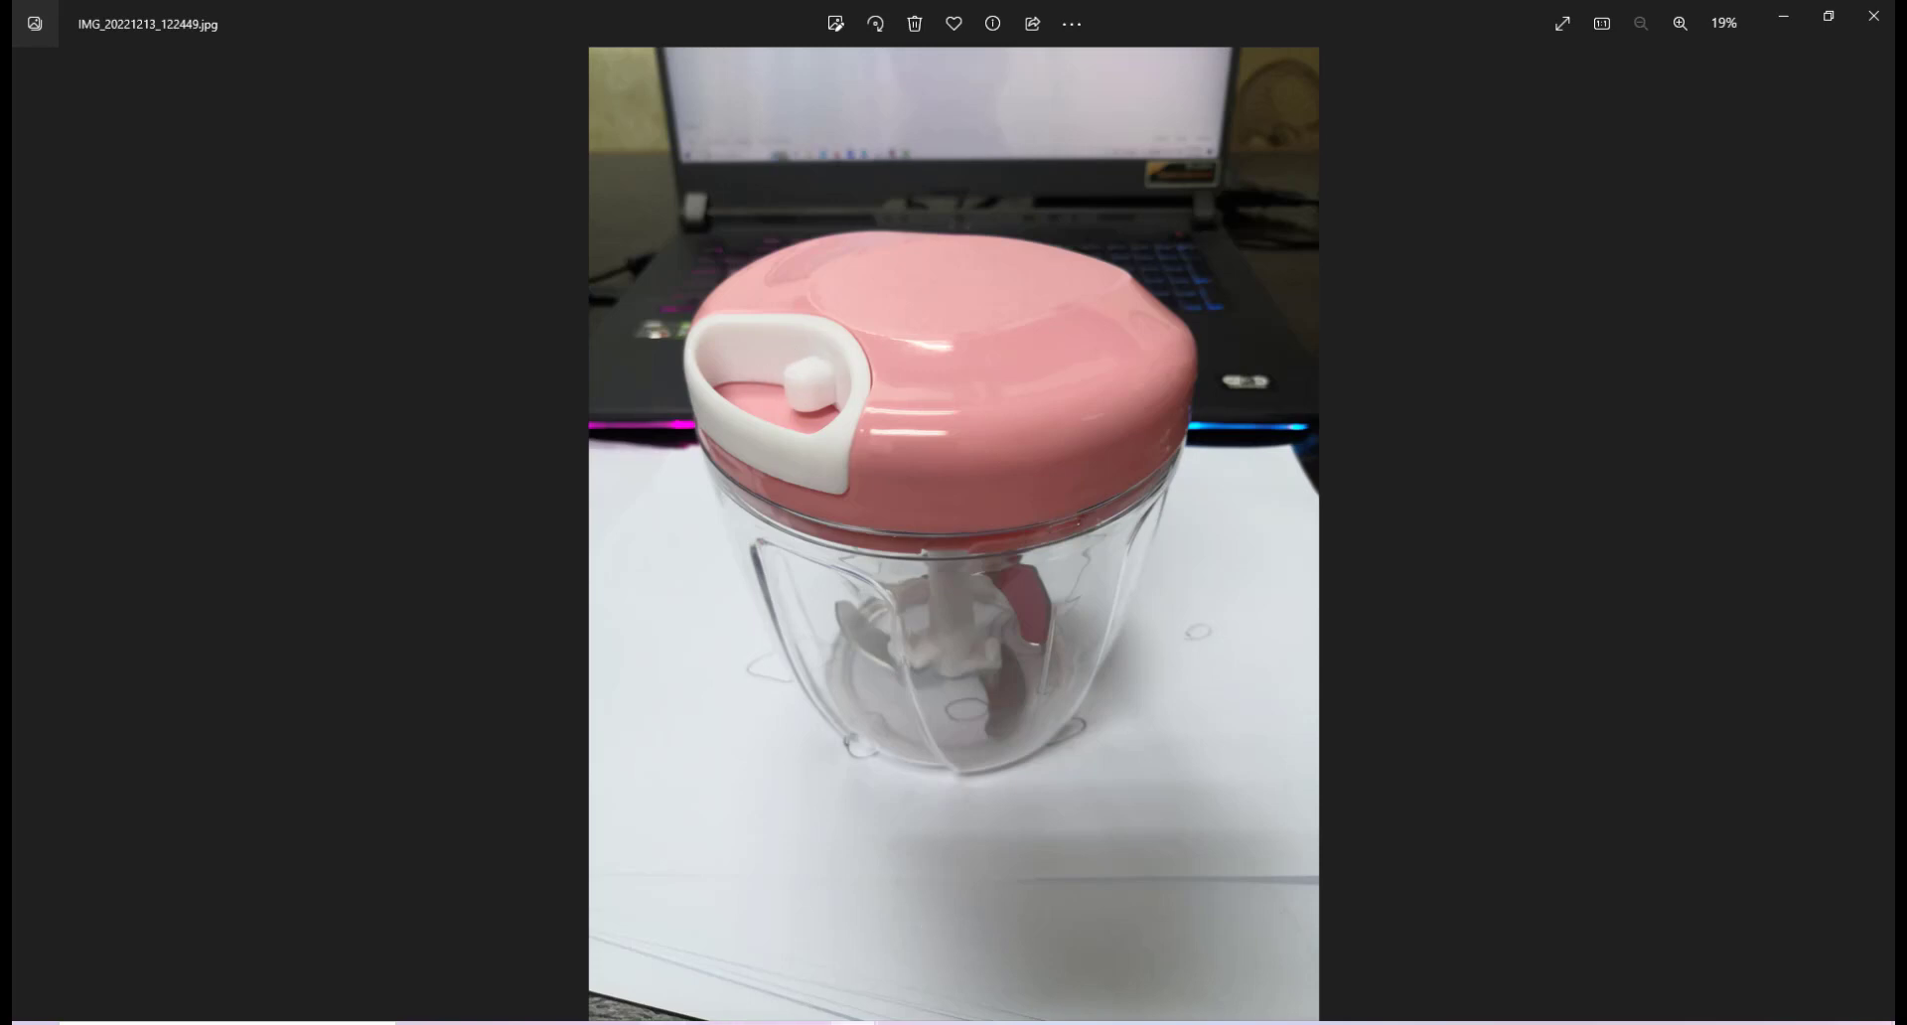
pyautogui.click(710, 1023)
pyautogui.moveTo(1084, 556); pyautogui.dragTo(1237, 633, button='middle')
pyautogui.scroll(-3, 1277, 660)
pyautogui.click(1204, 616)
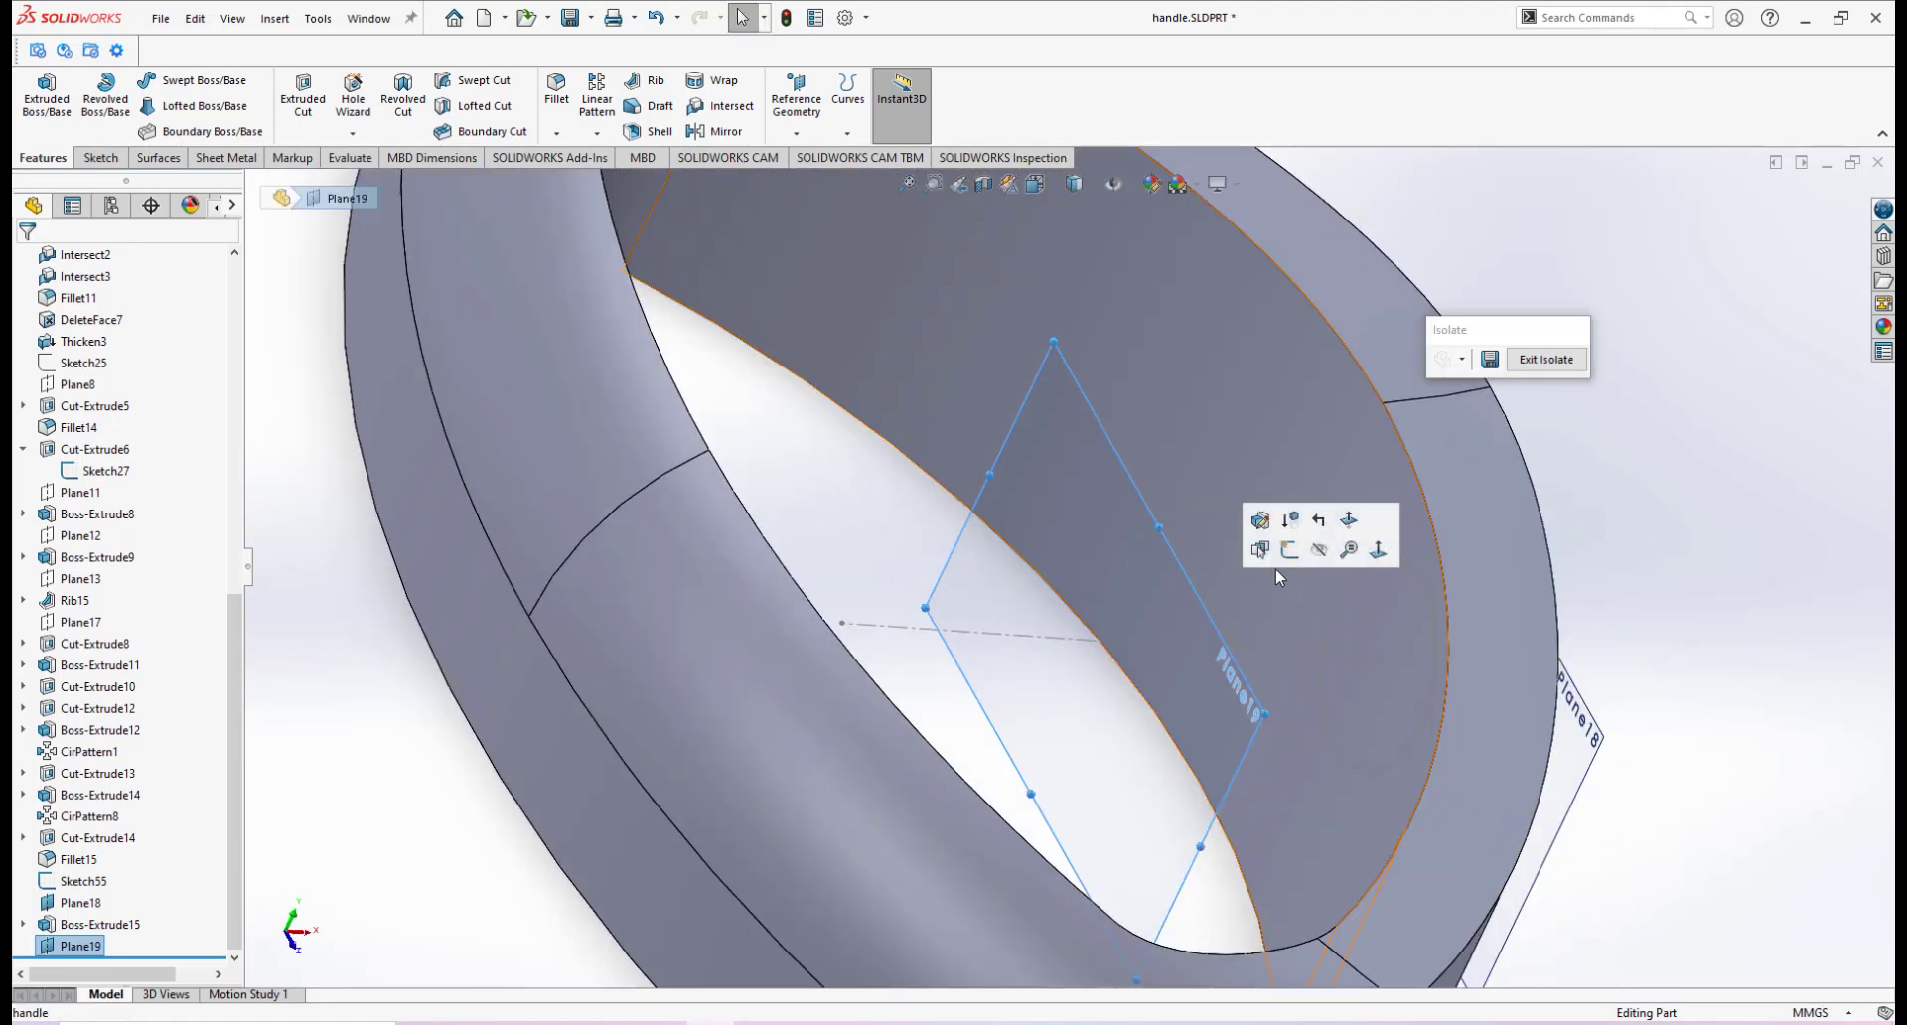
pyautogui.click(1291, 566)
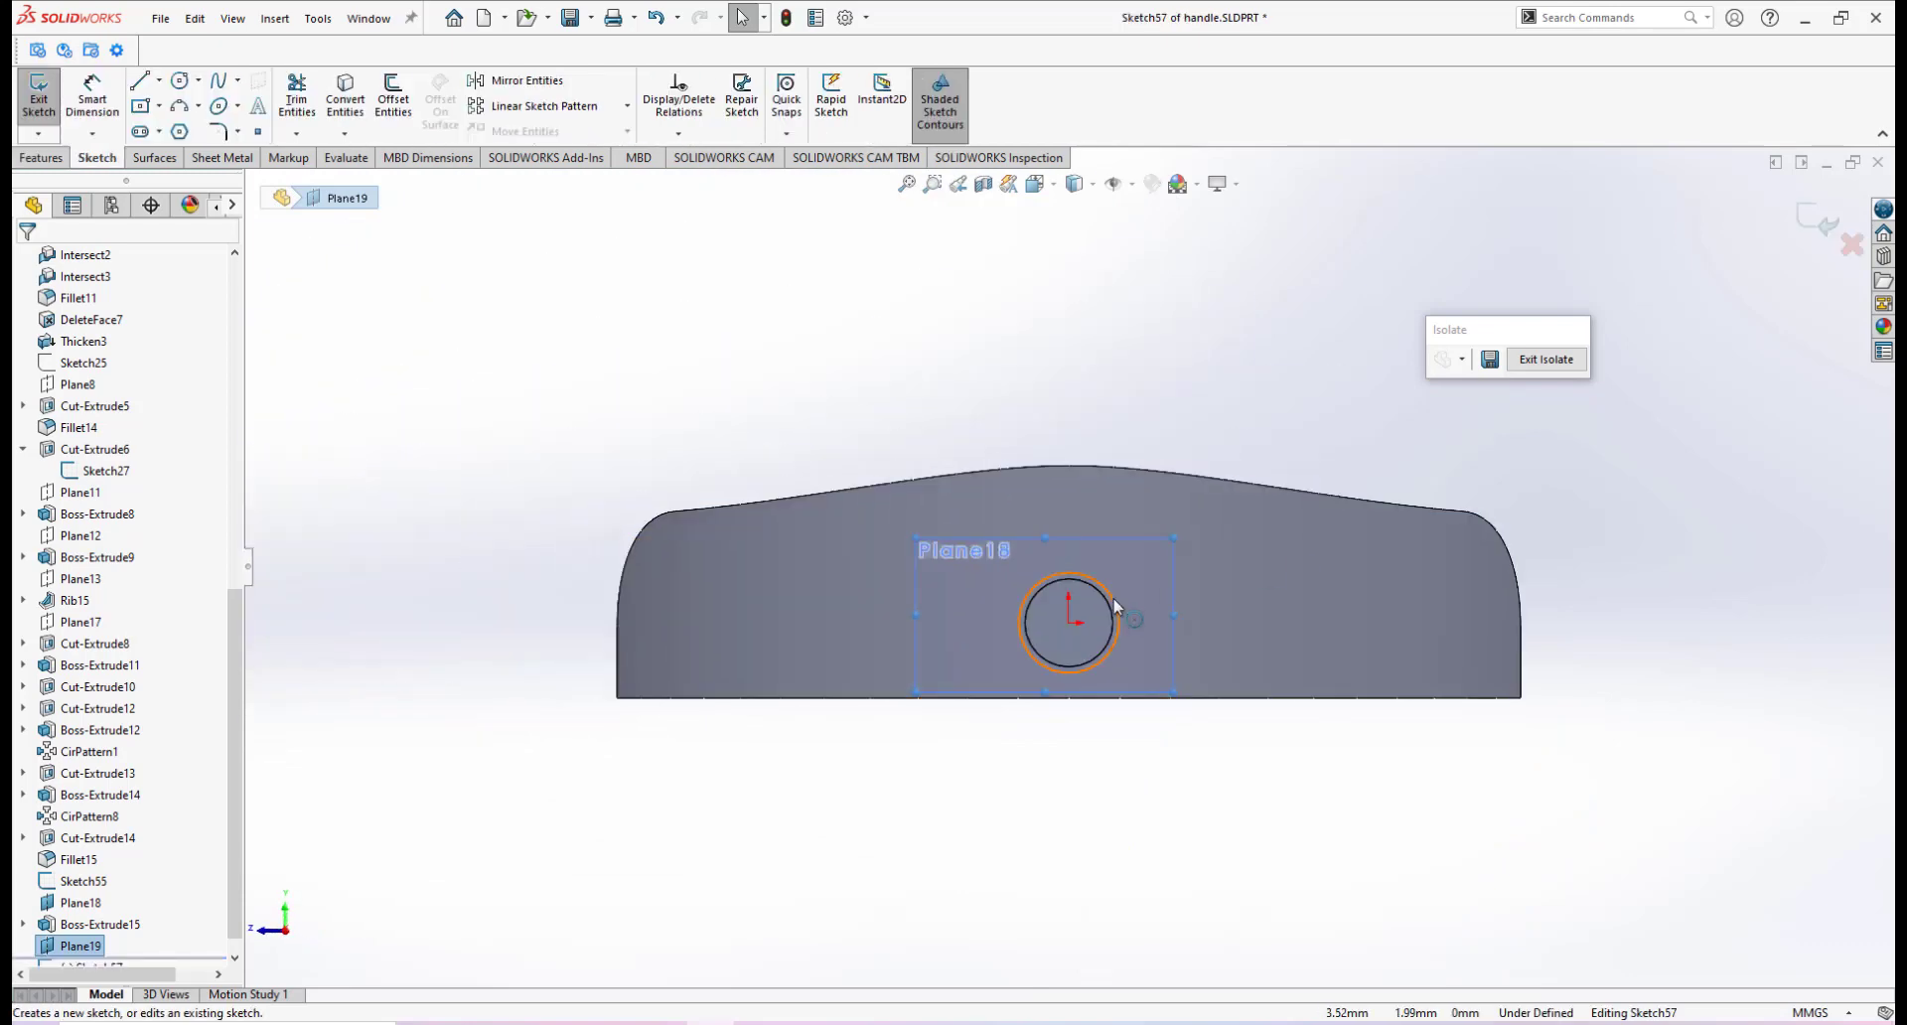
pyautogui.press('space')
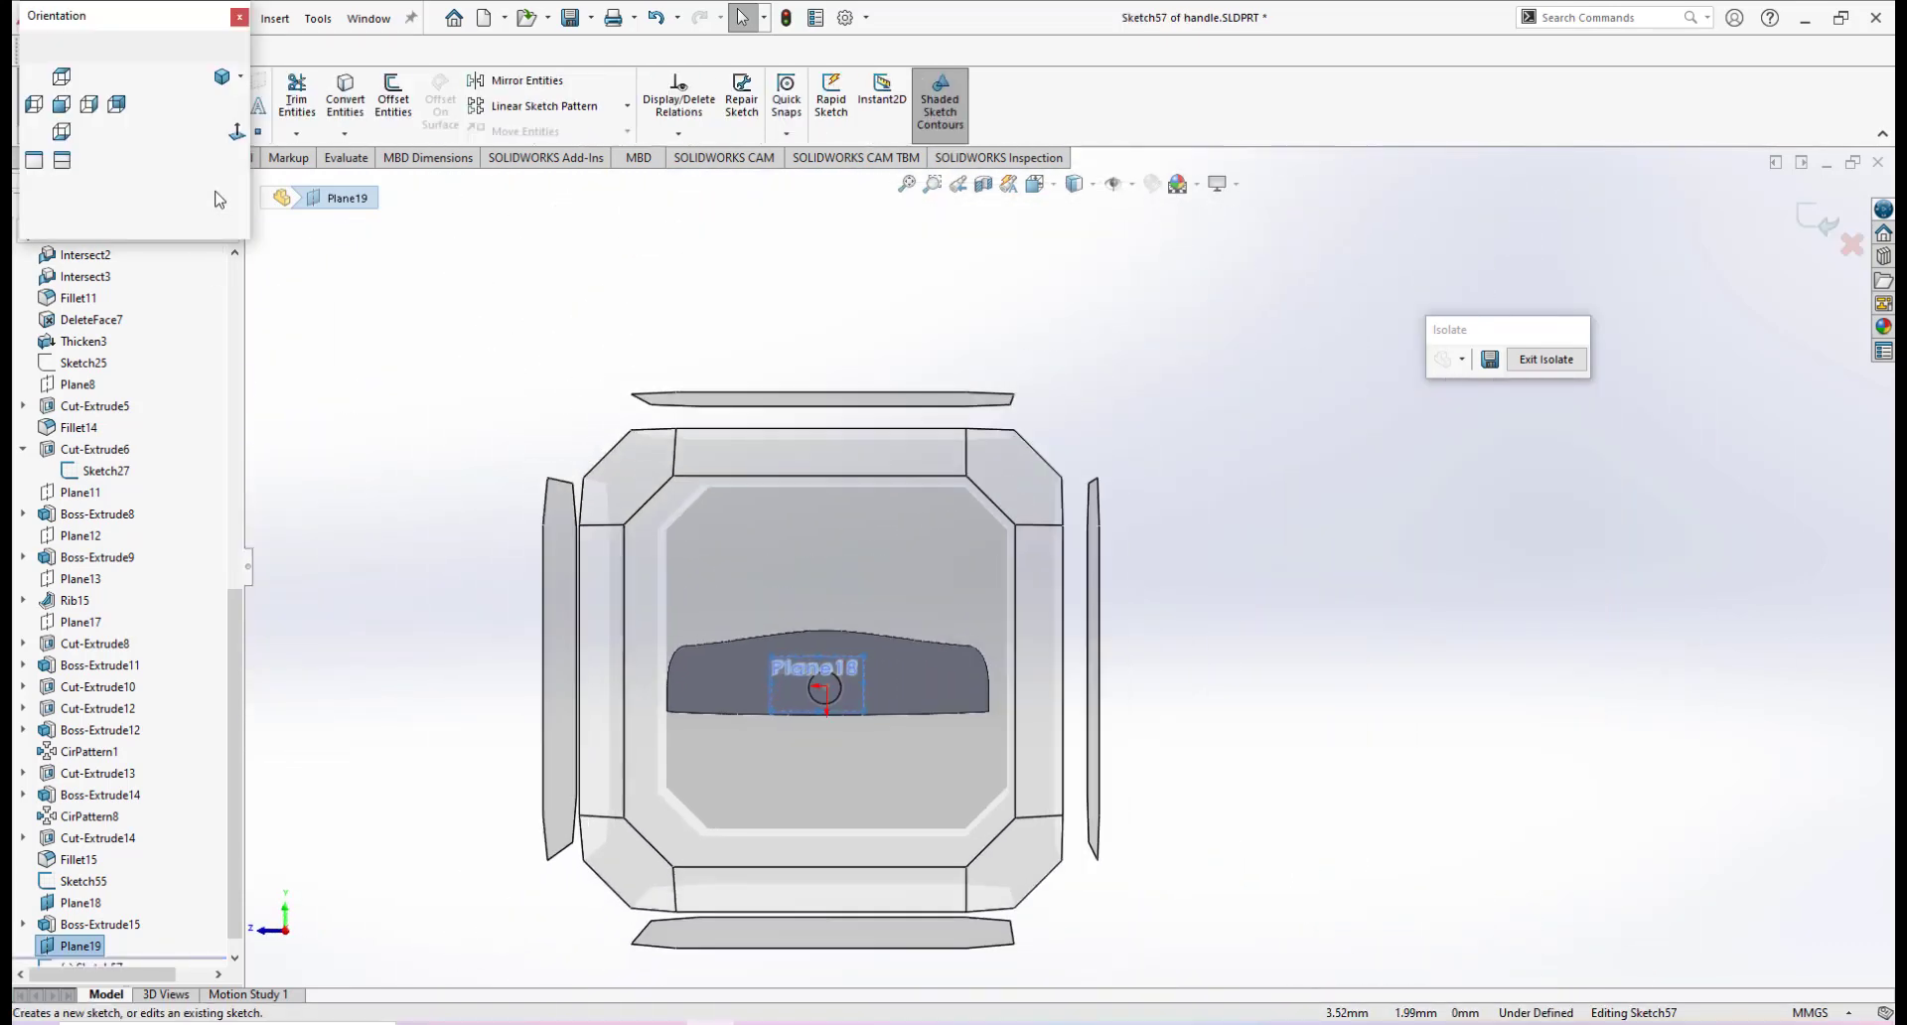
pyautogui.click(236, 134)
pyautogui.scroll(-5, 1043, 651)
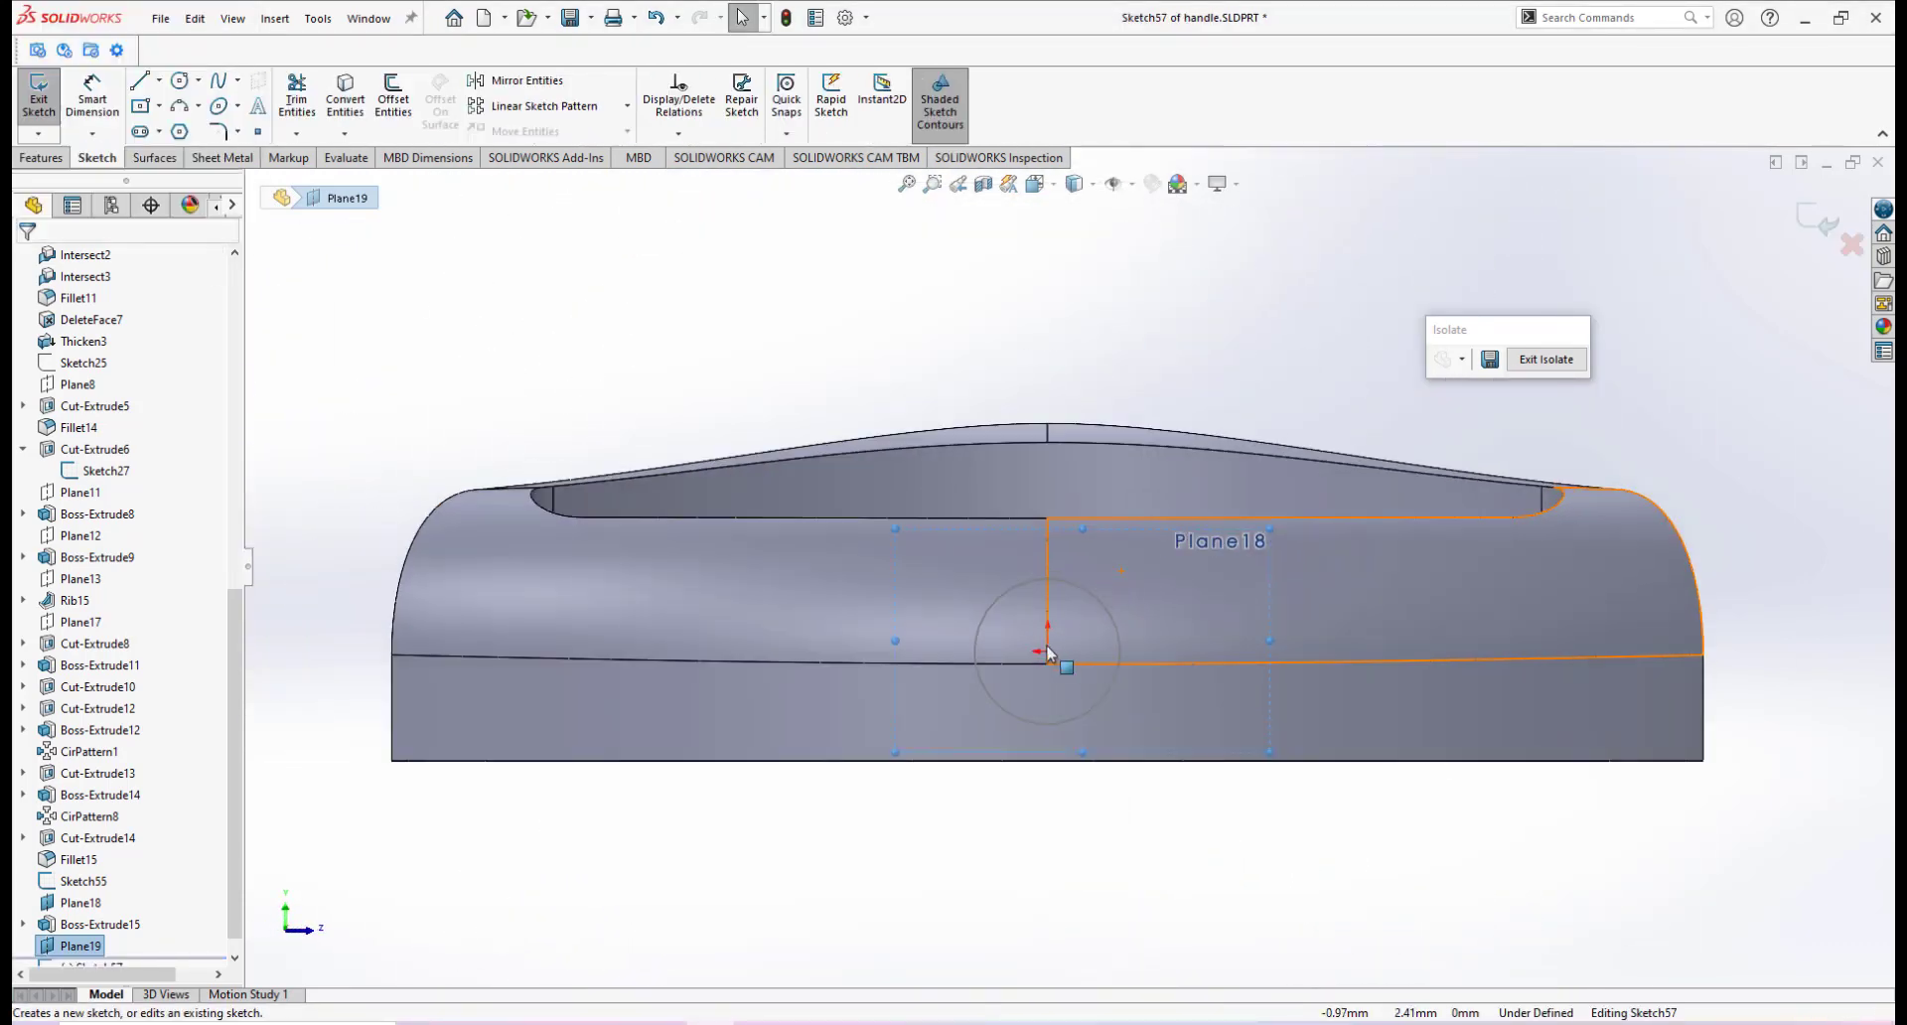
pyautogui.moveTo(1172, 527); pyautogui.dragTo(1147, 605, button='middle')
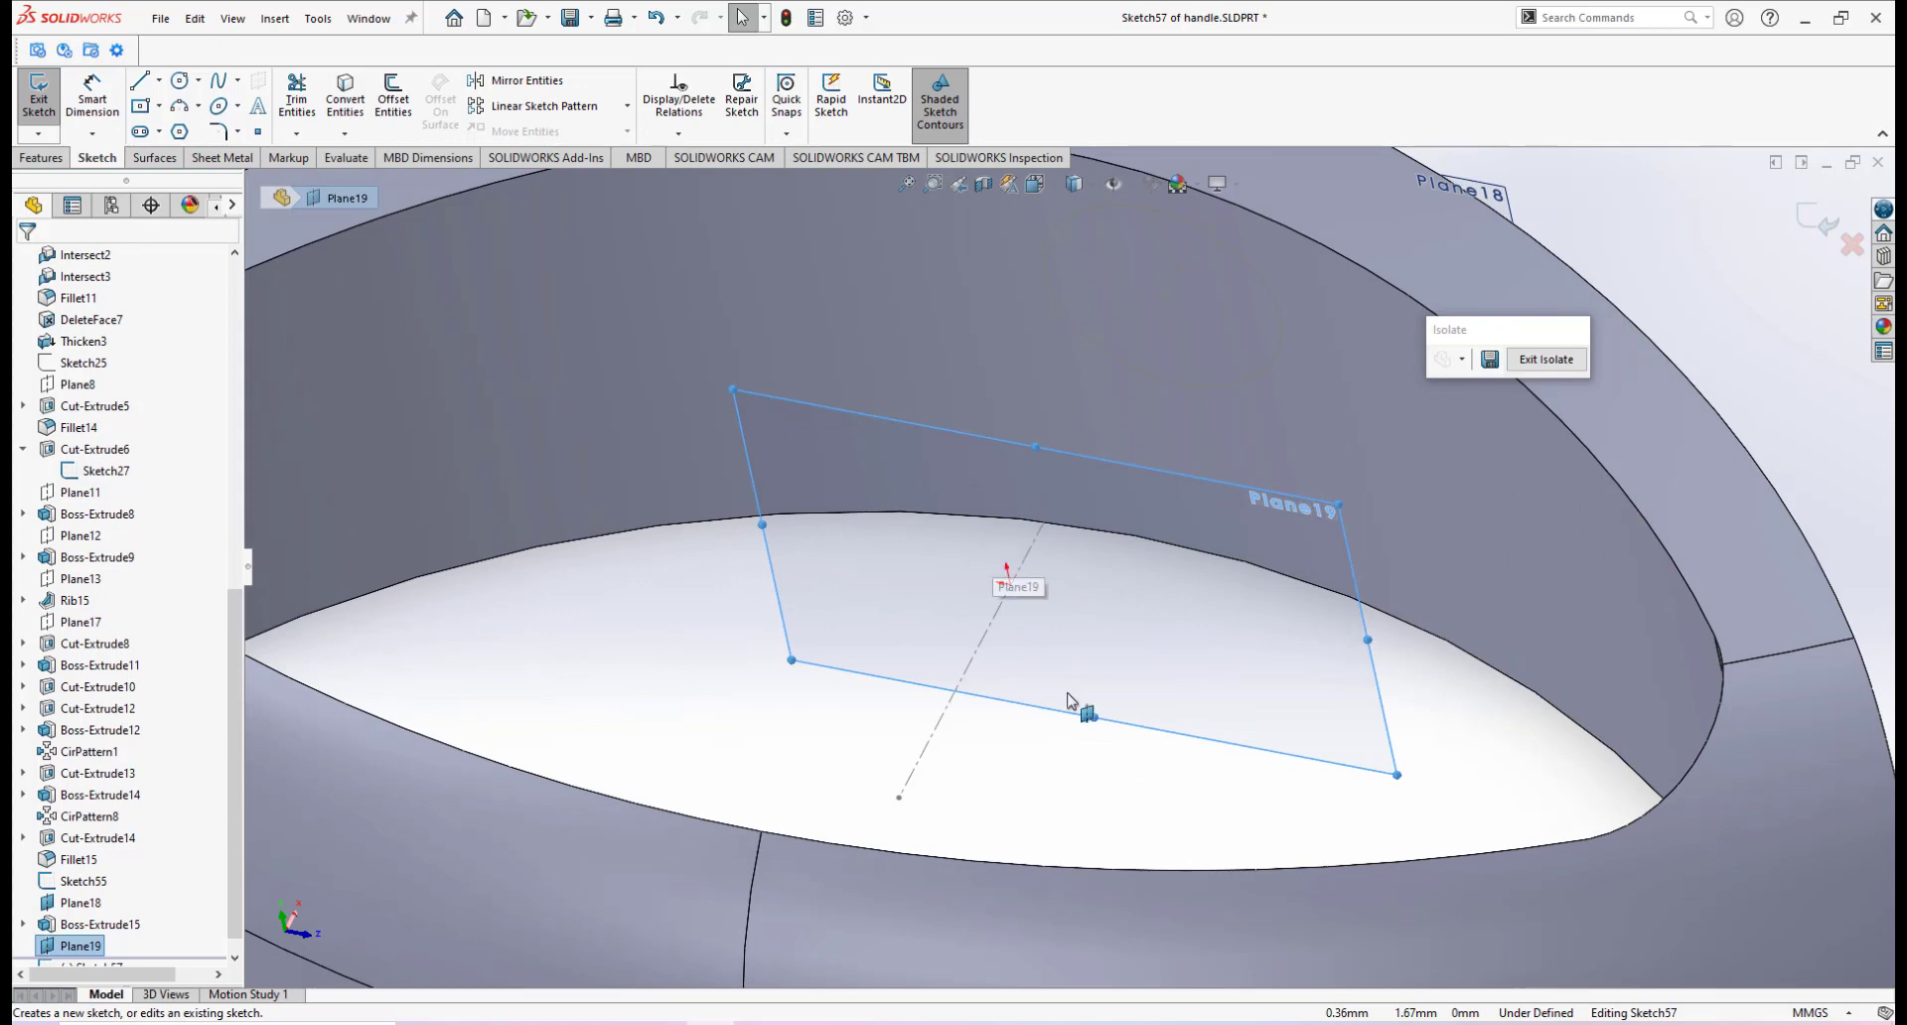
# Sketch a centre rectangle about 4.8 mm wide and 7.3 mm high on the plane, beside the sketch origin
pyautogui.click(140, 106)
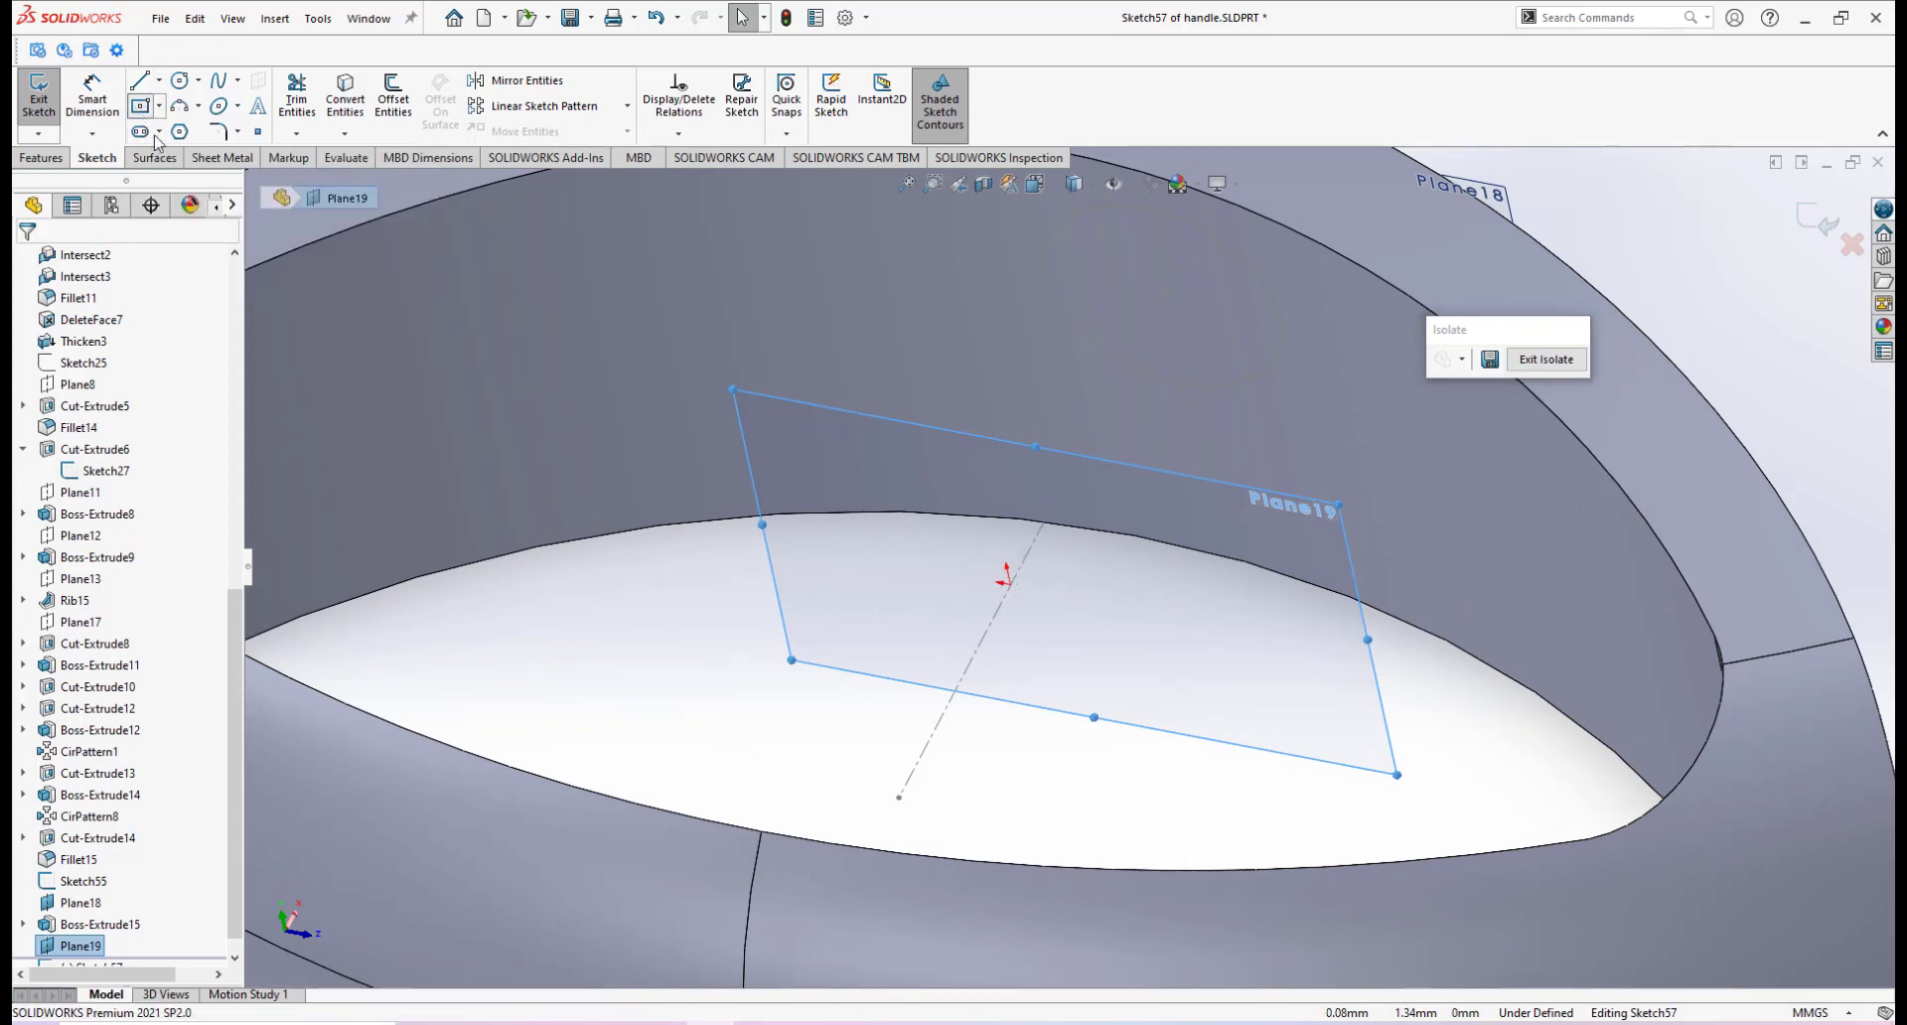
pyautogui.click(846, 552)
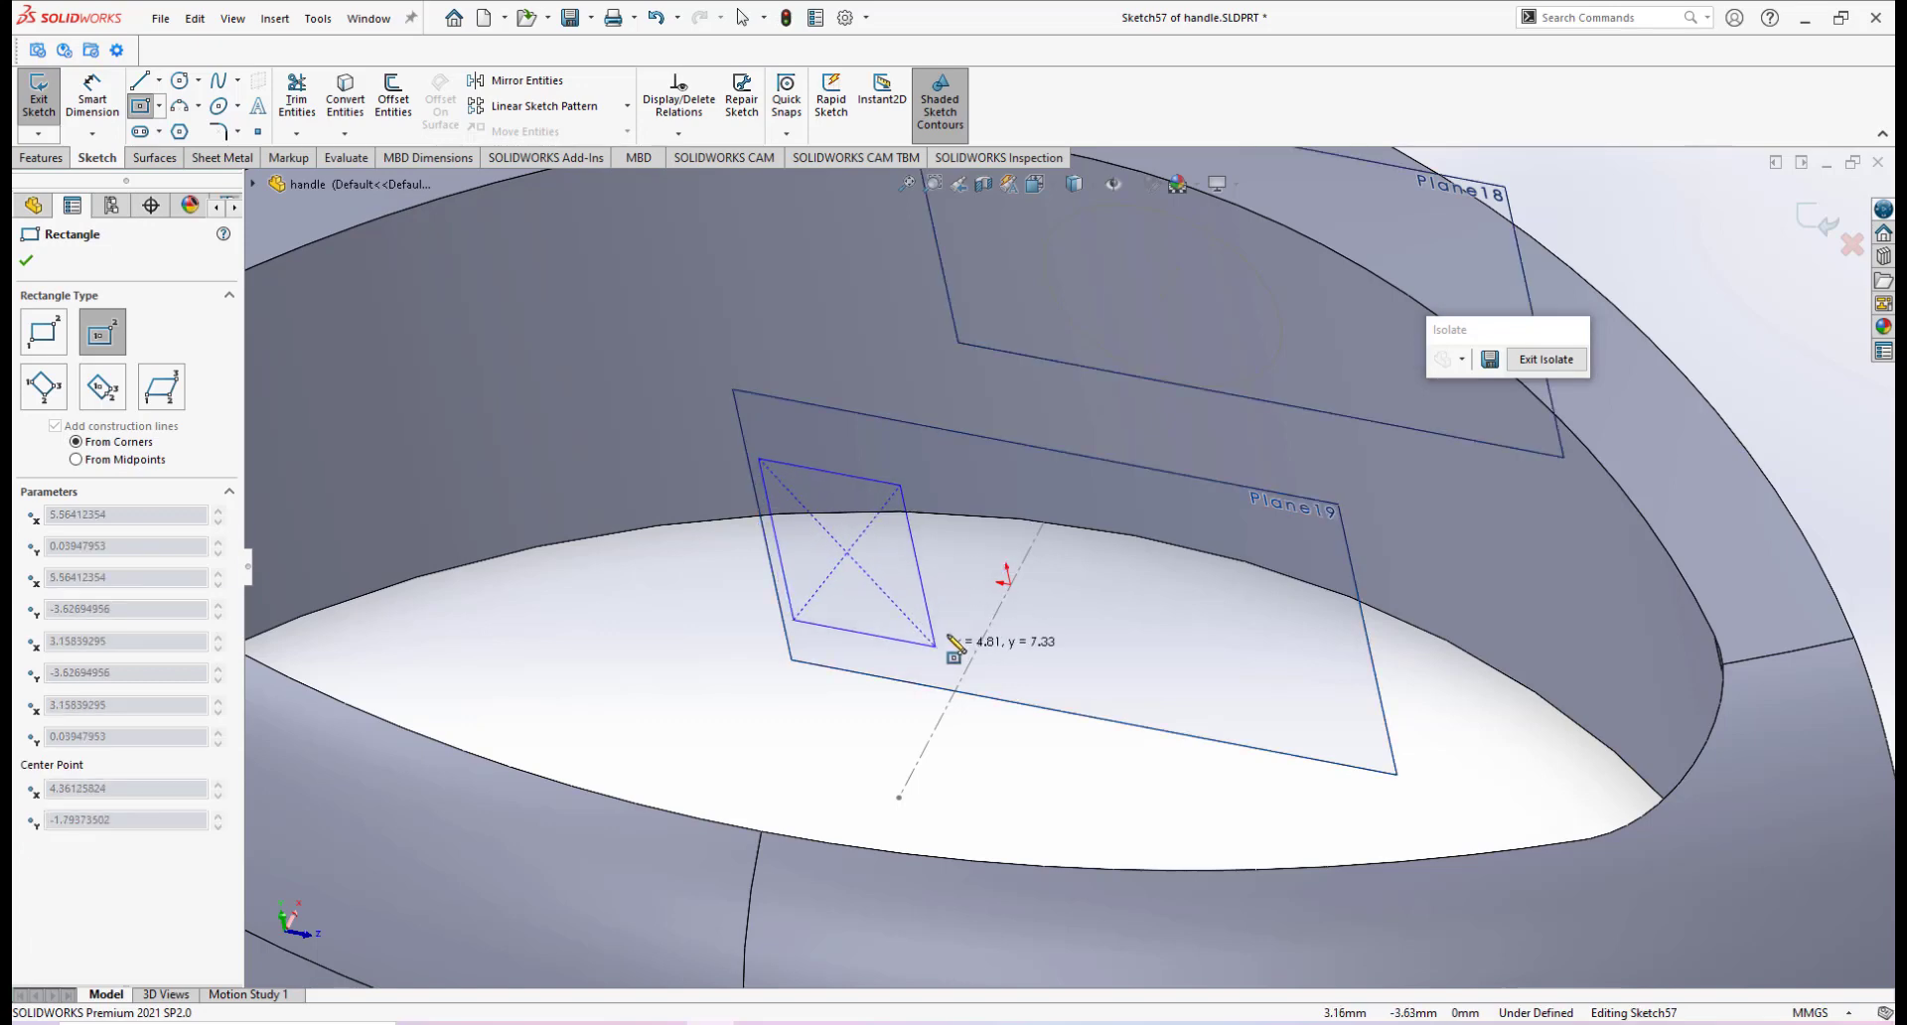
pyautogui.click(935, 647)
# Consult the handle drawing IMG_20221218_154647.jpg in the photo viewer and dimension the rectangle's vertical side to 10 mm
pyautogui.click(854, 1023)
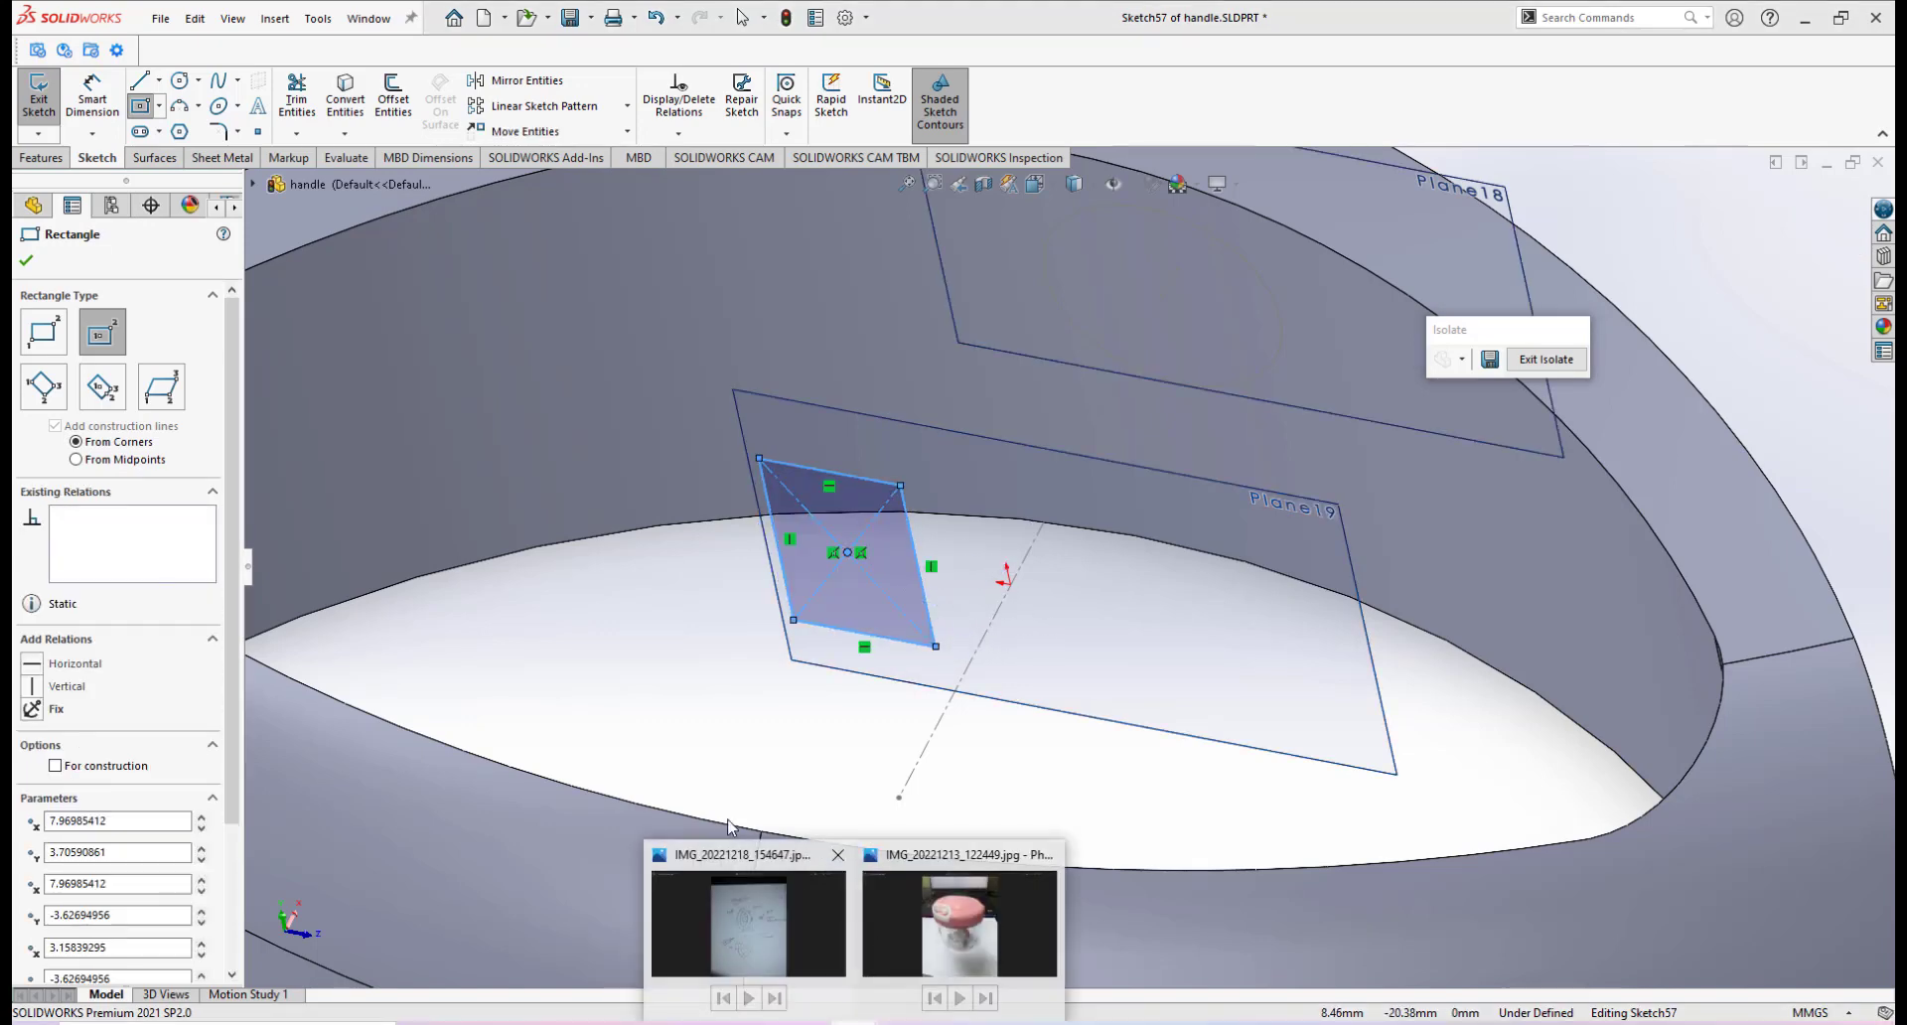
pyautogui.click(748, 856)
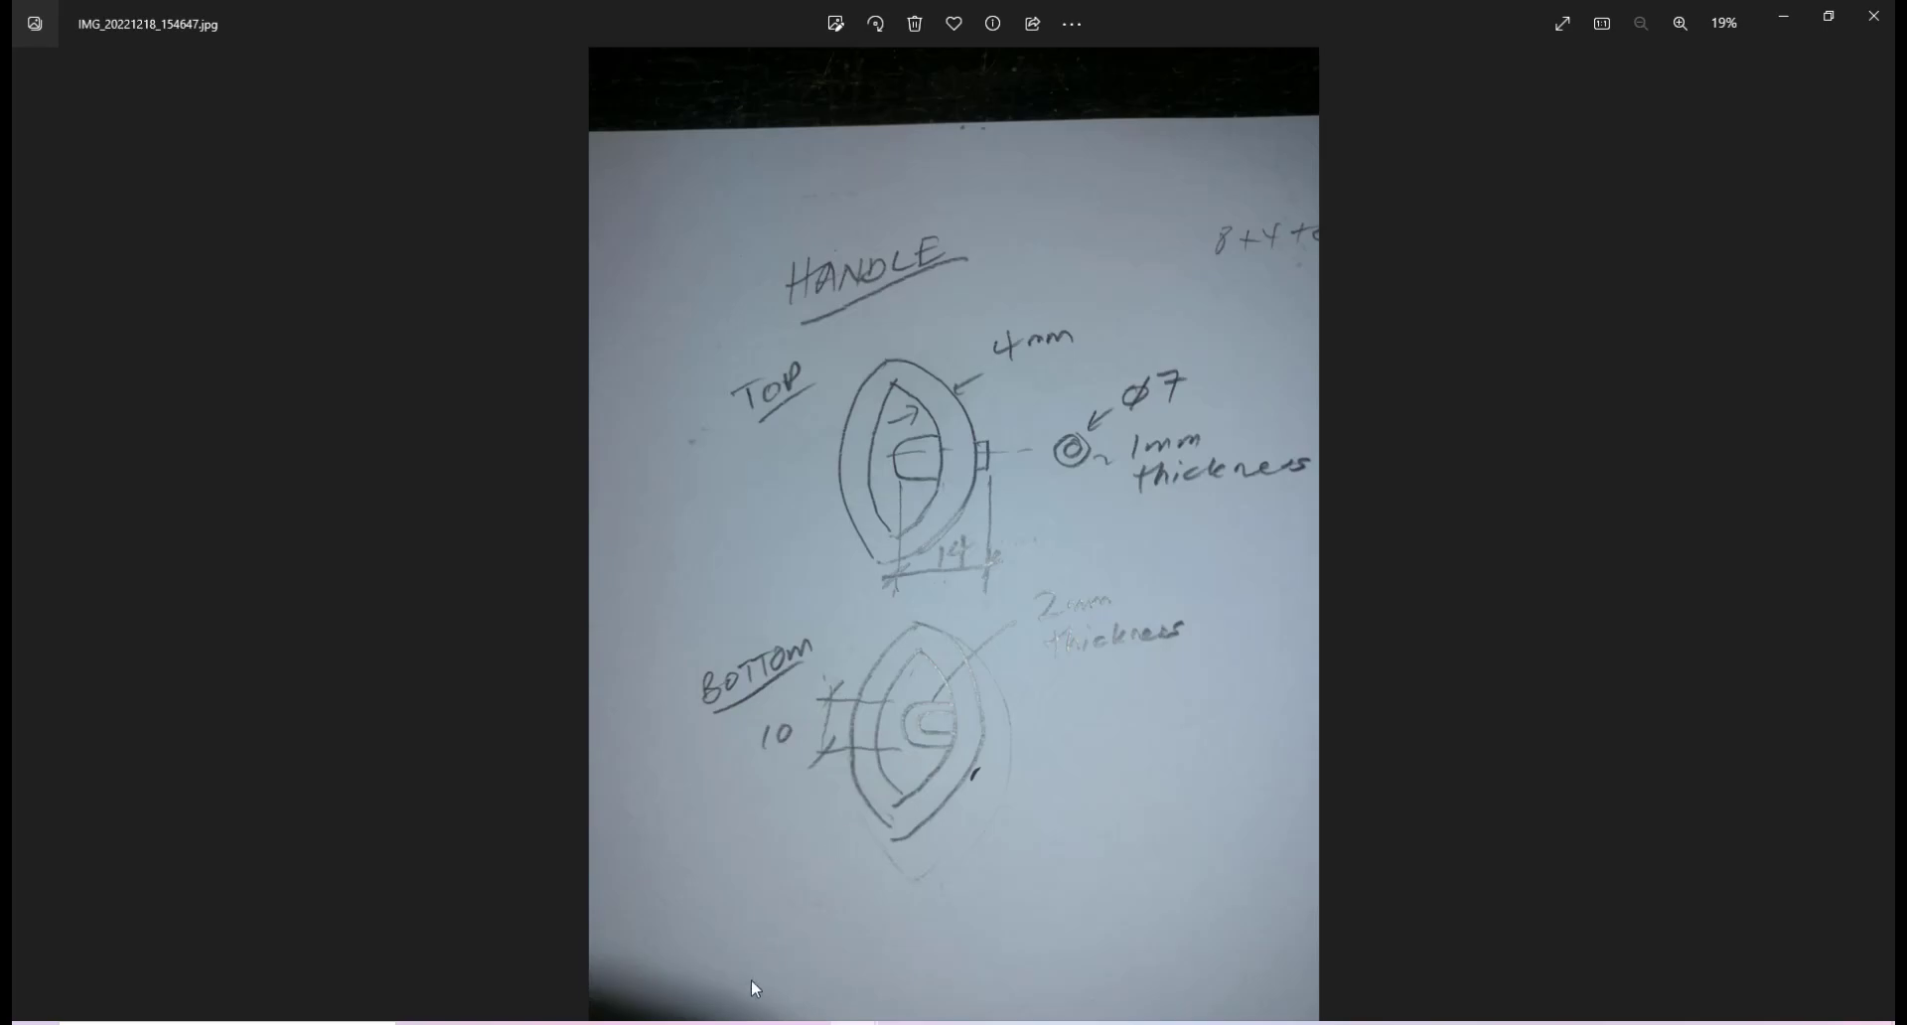
pyautogui.hotkey('alt', 'Tab')
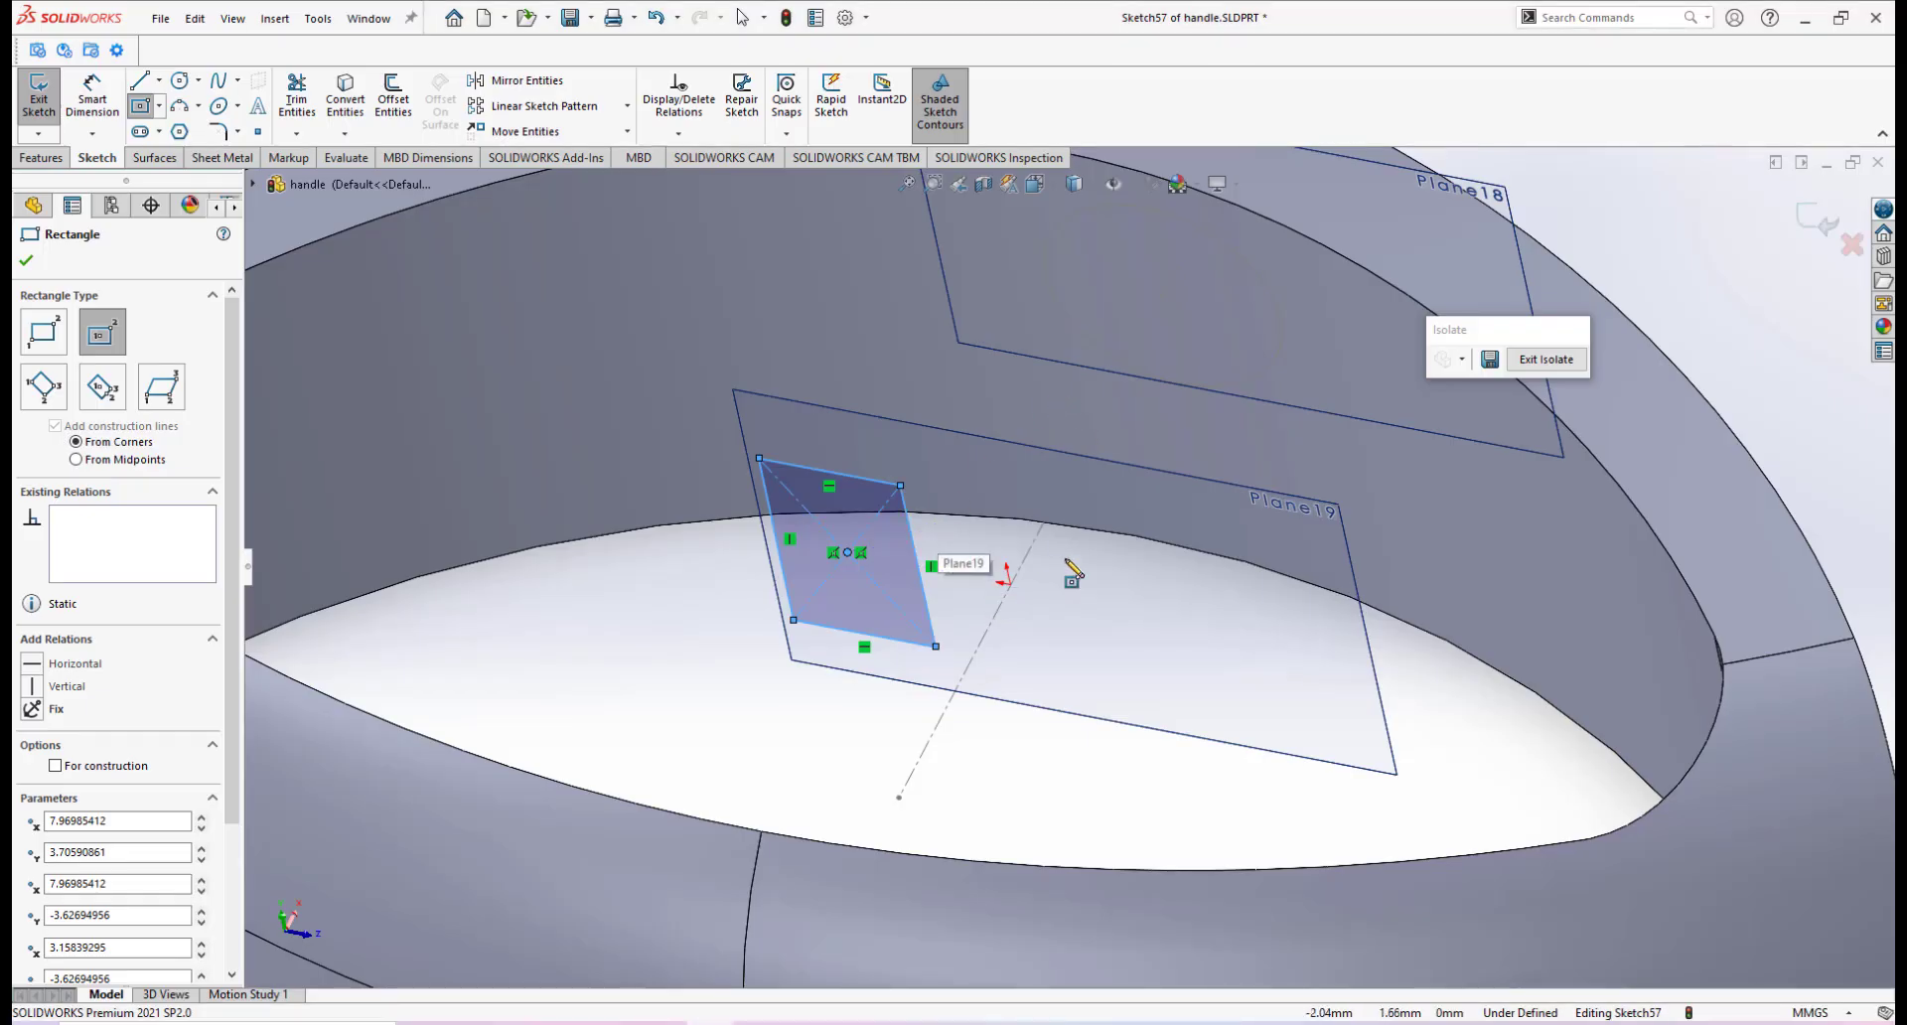
pyautogui.rightClick(1071, 564)
pyautogui.click(1260, 531)
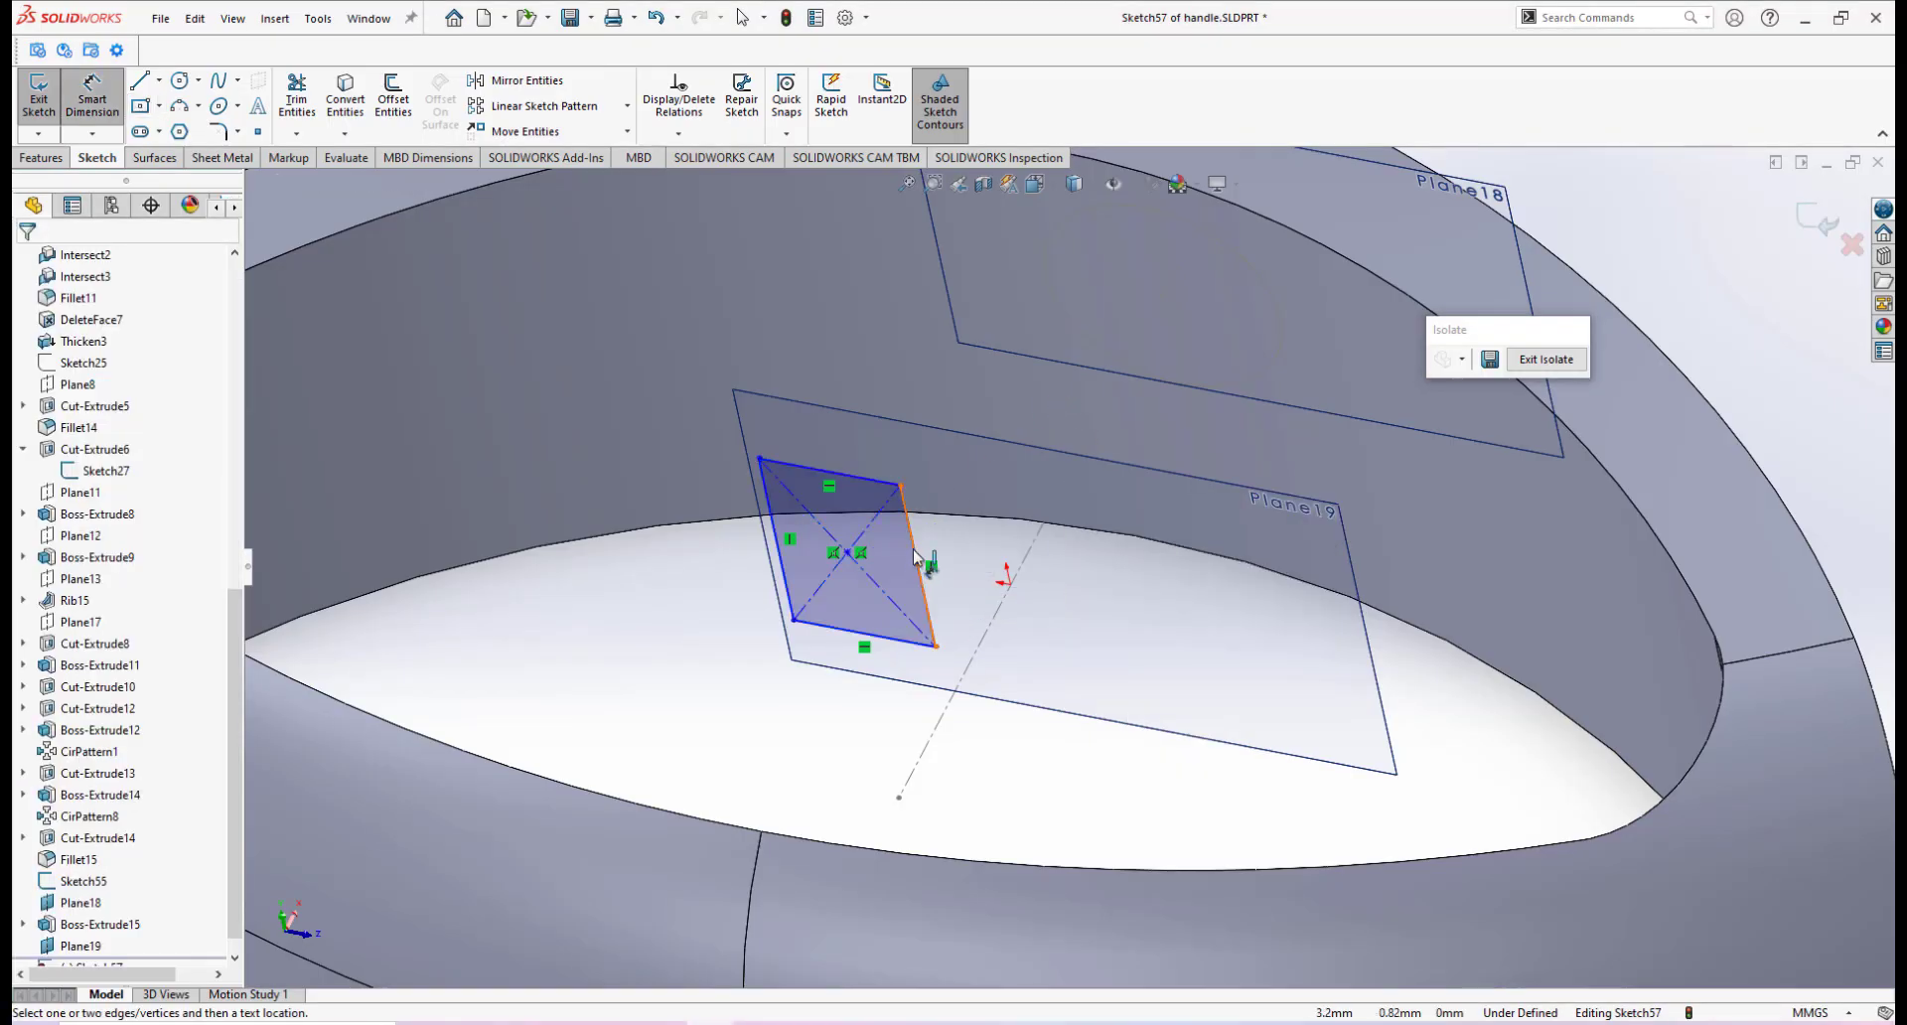
pyautogui.click(920, 563)
pyautogui.click(963, 563)
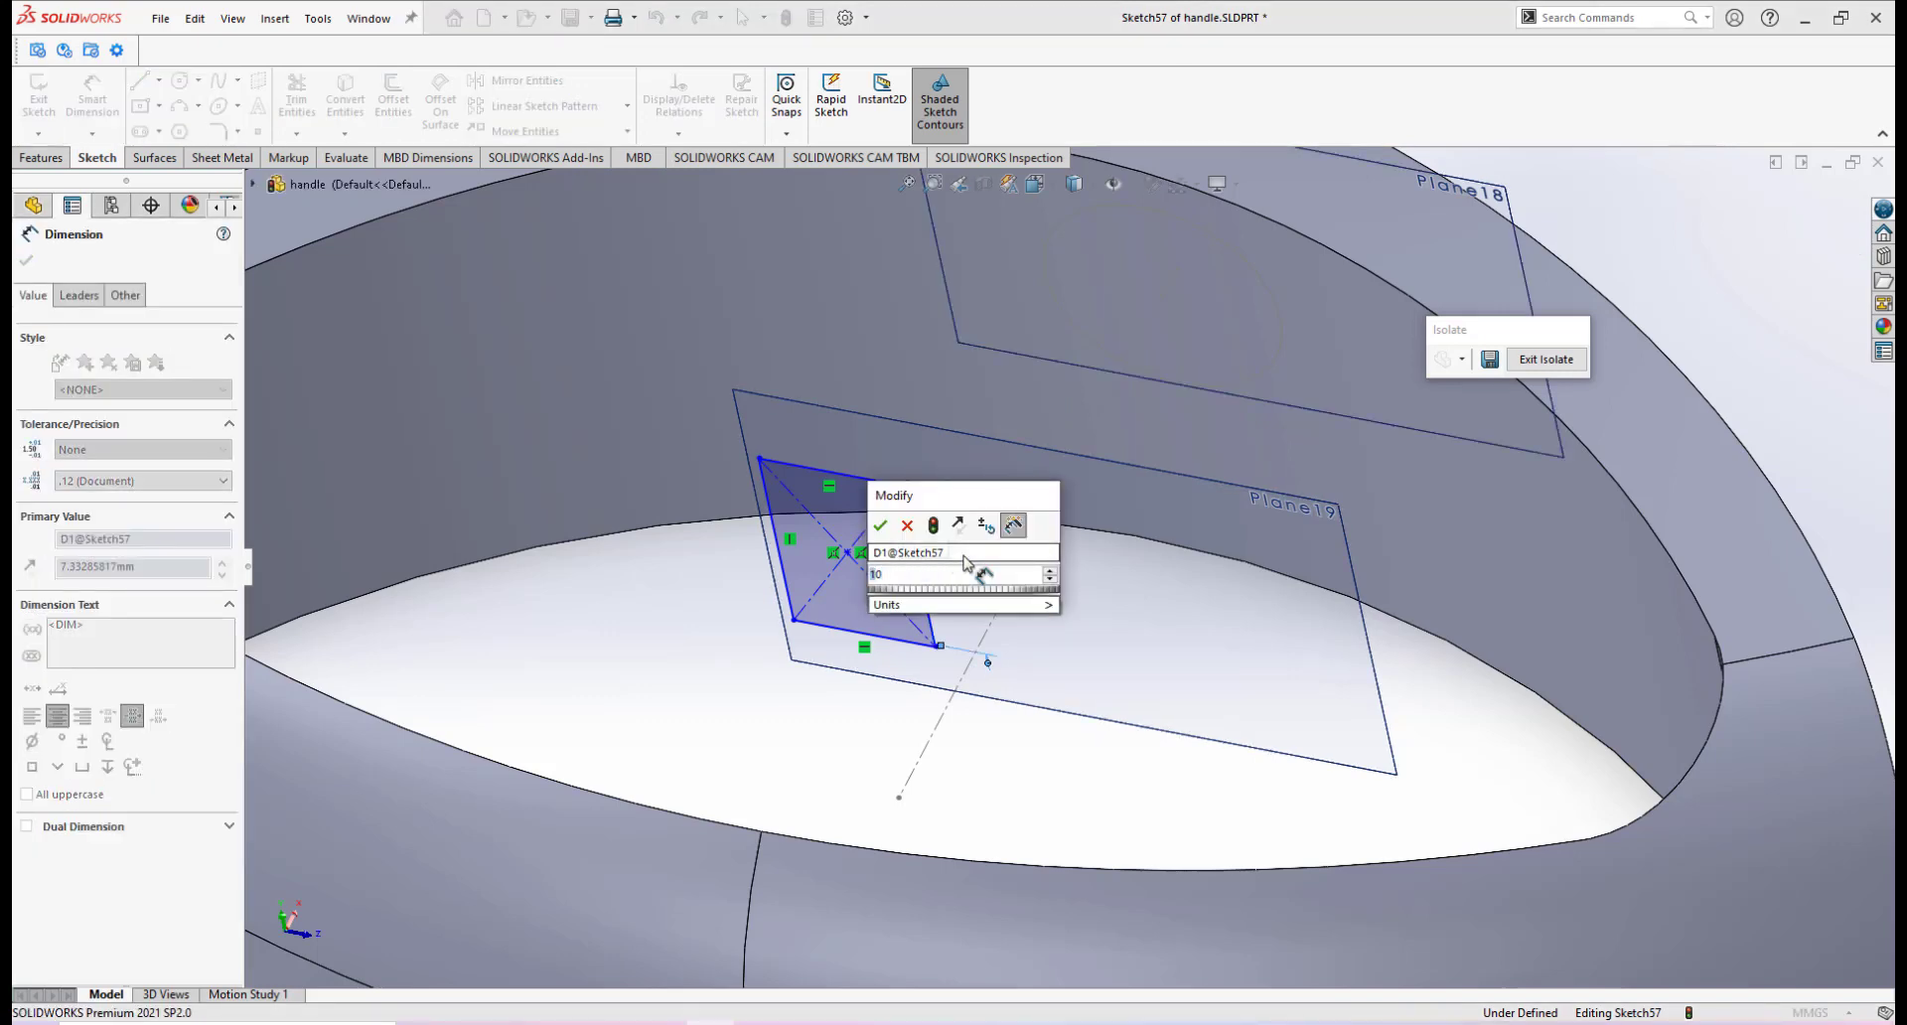
pyautogui.write('10')
pyautogui.press('Return')
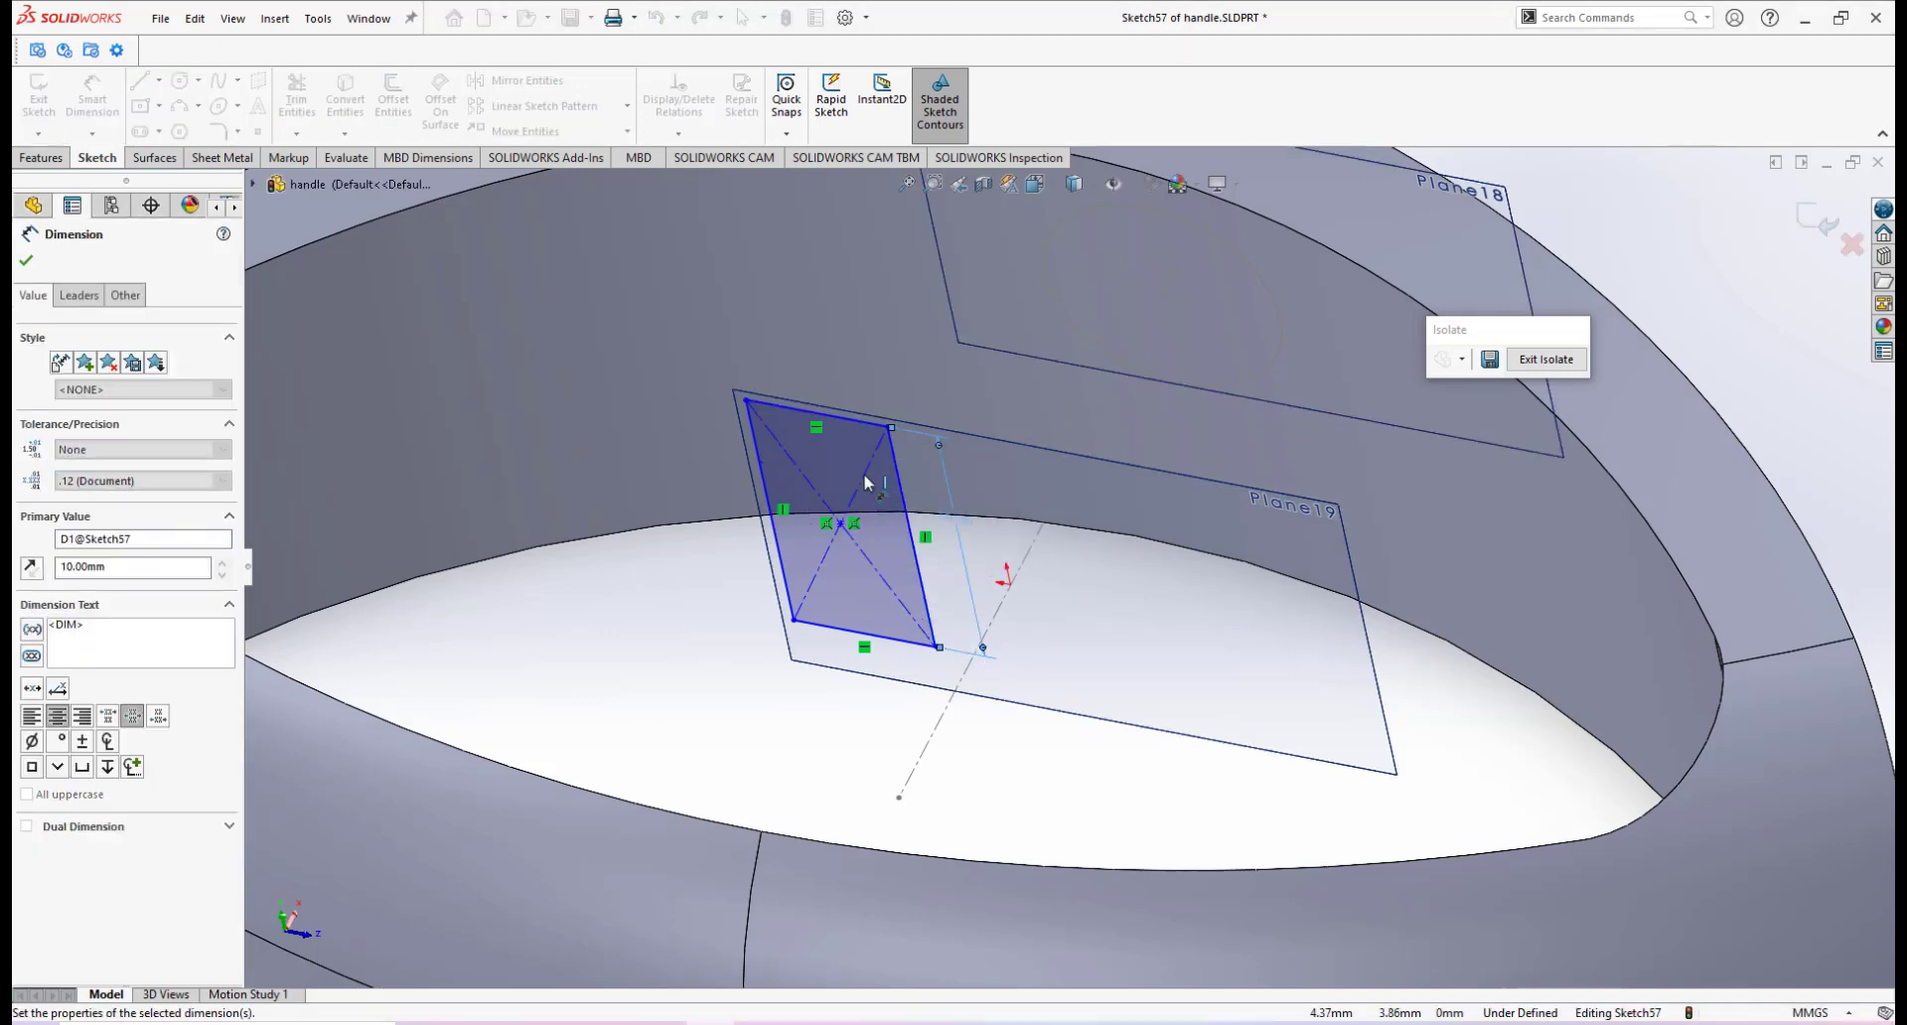
# Dimension the rectangle's horizontal side to 10 mm and end dimensioning
pyautogui.click(851, 421)
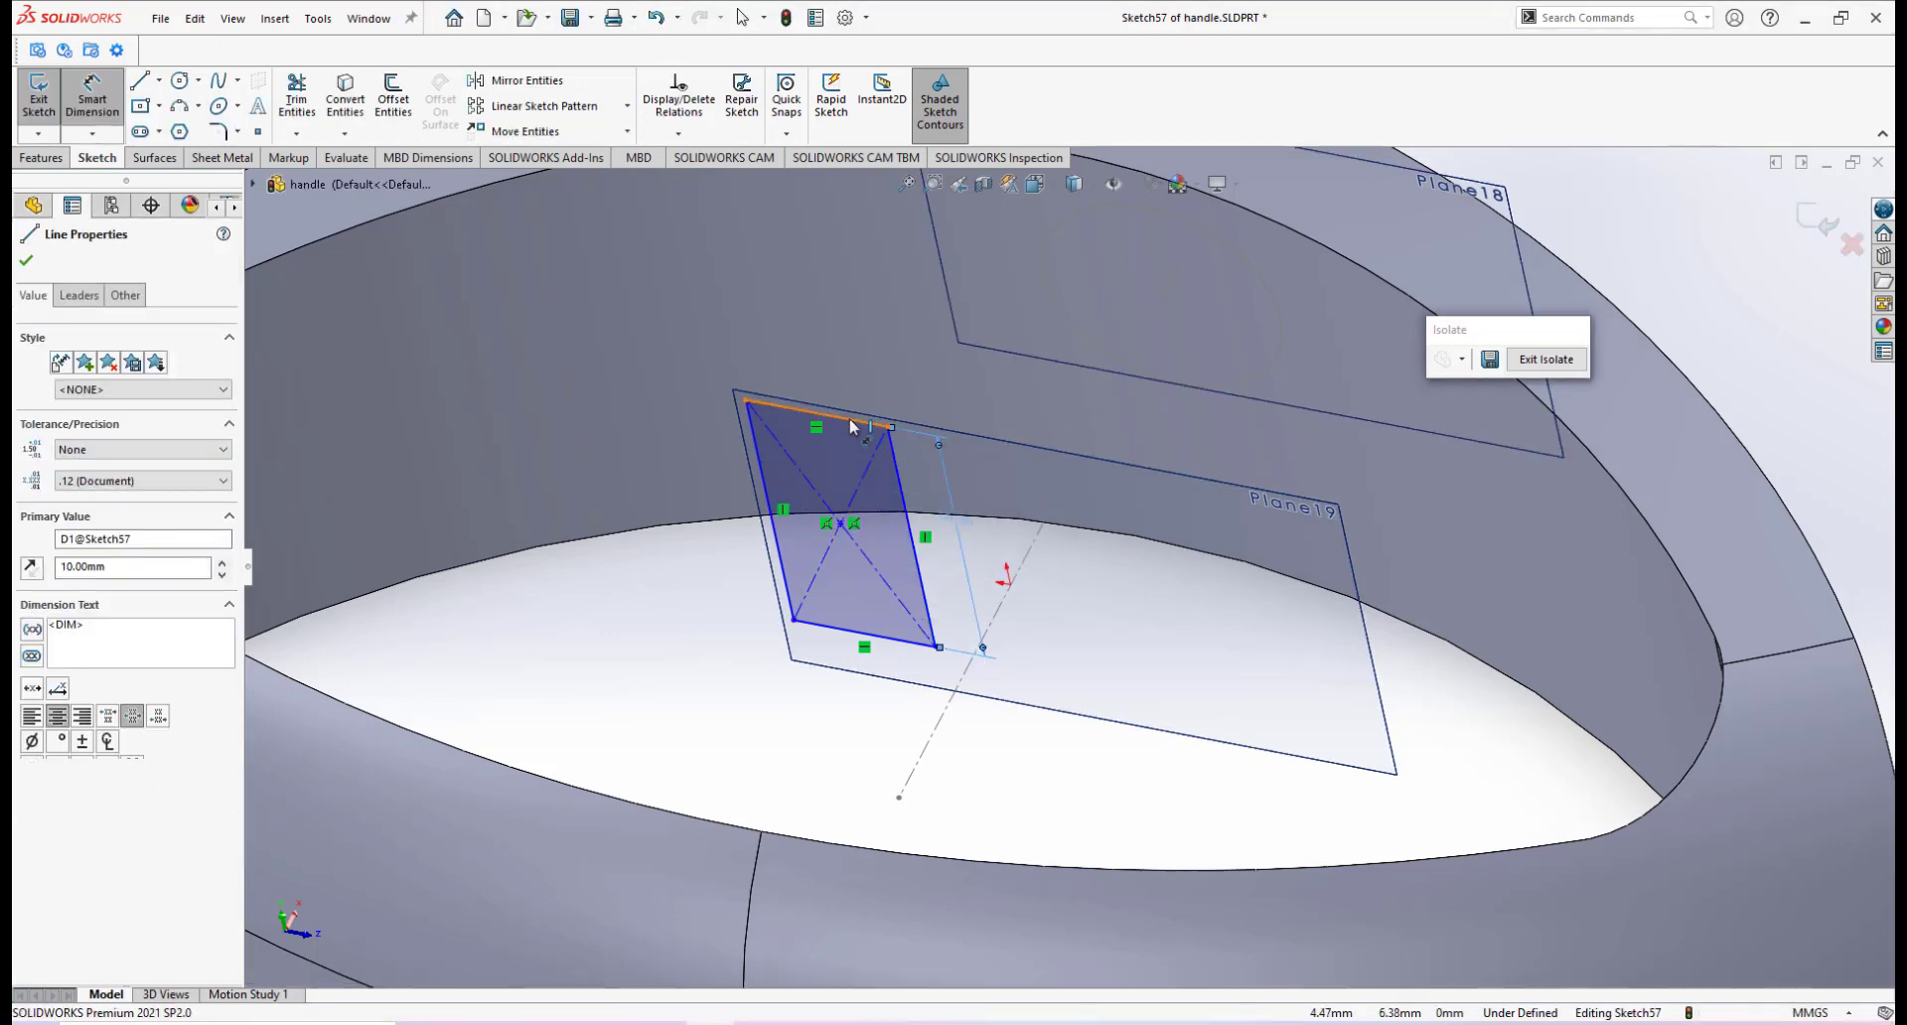
pyautogui.click(794, 354)
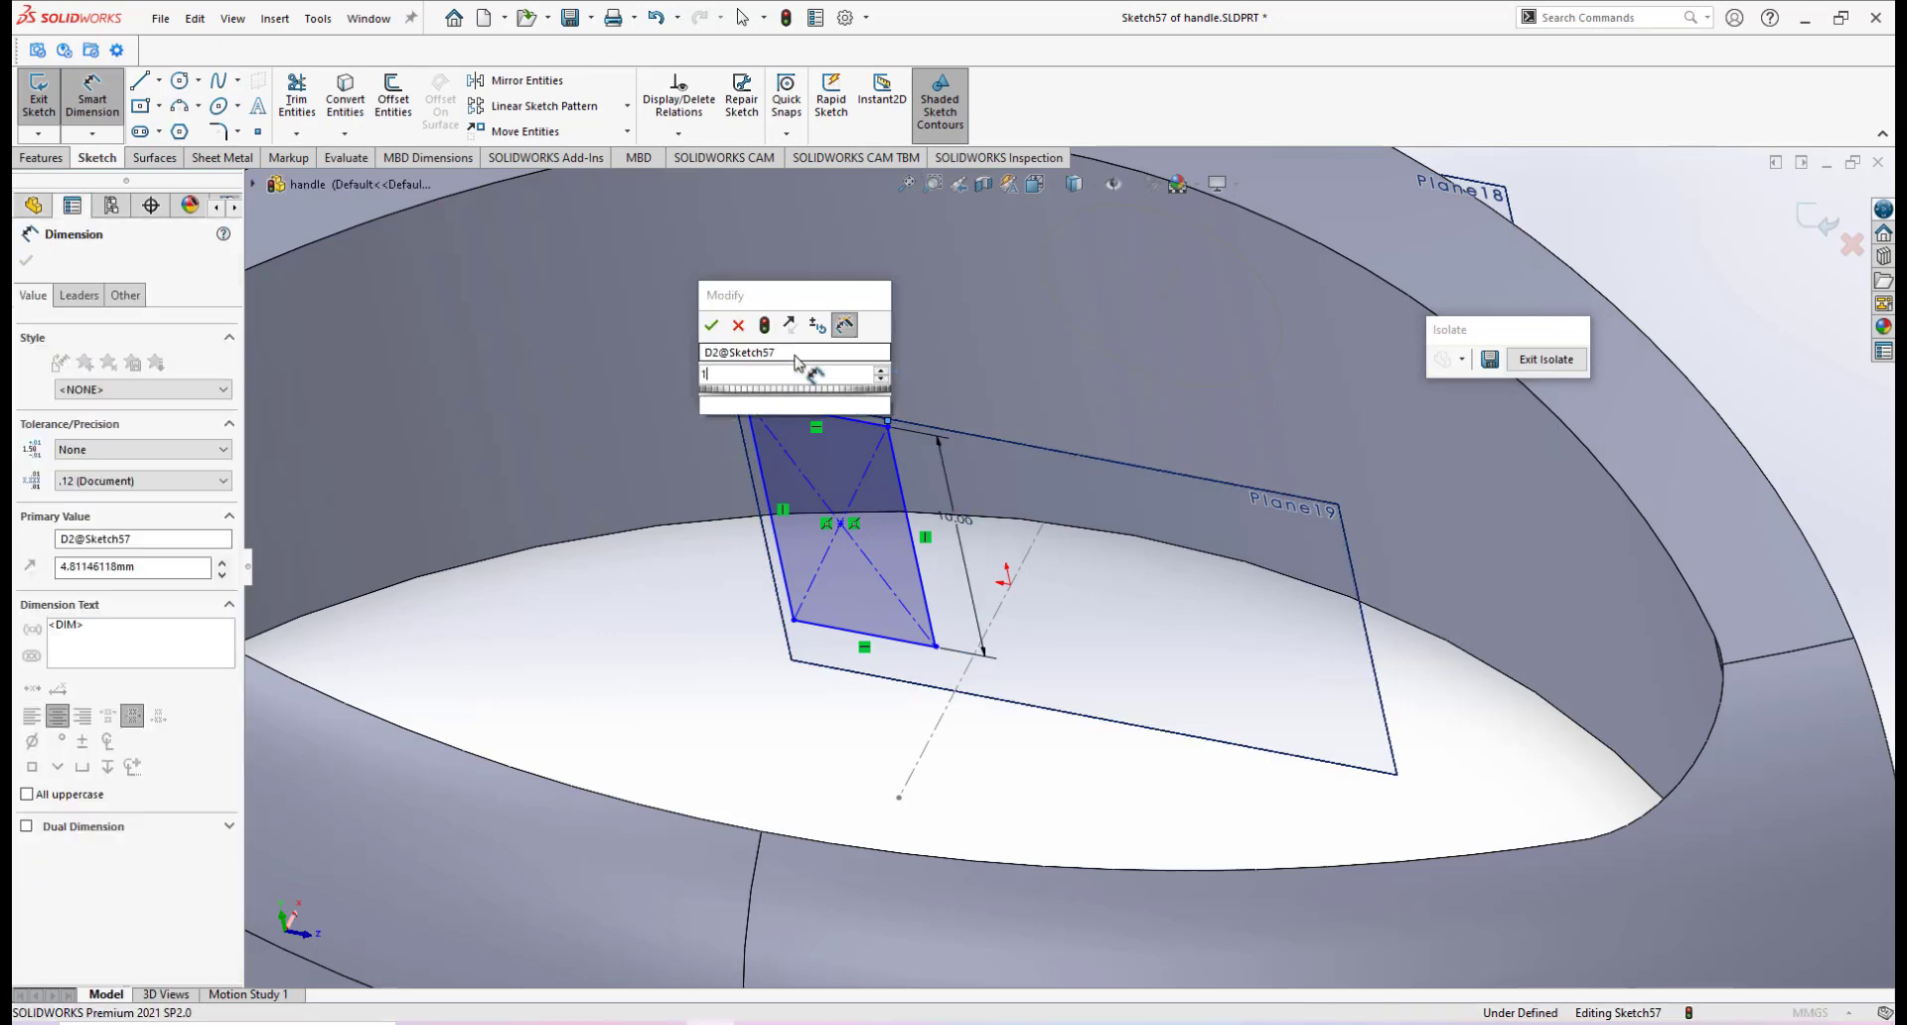
pyautogui.press('Return')
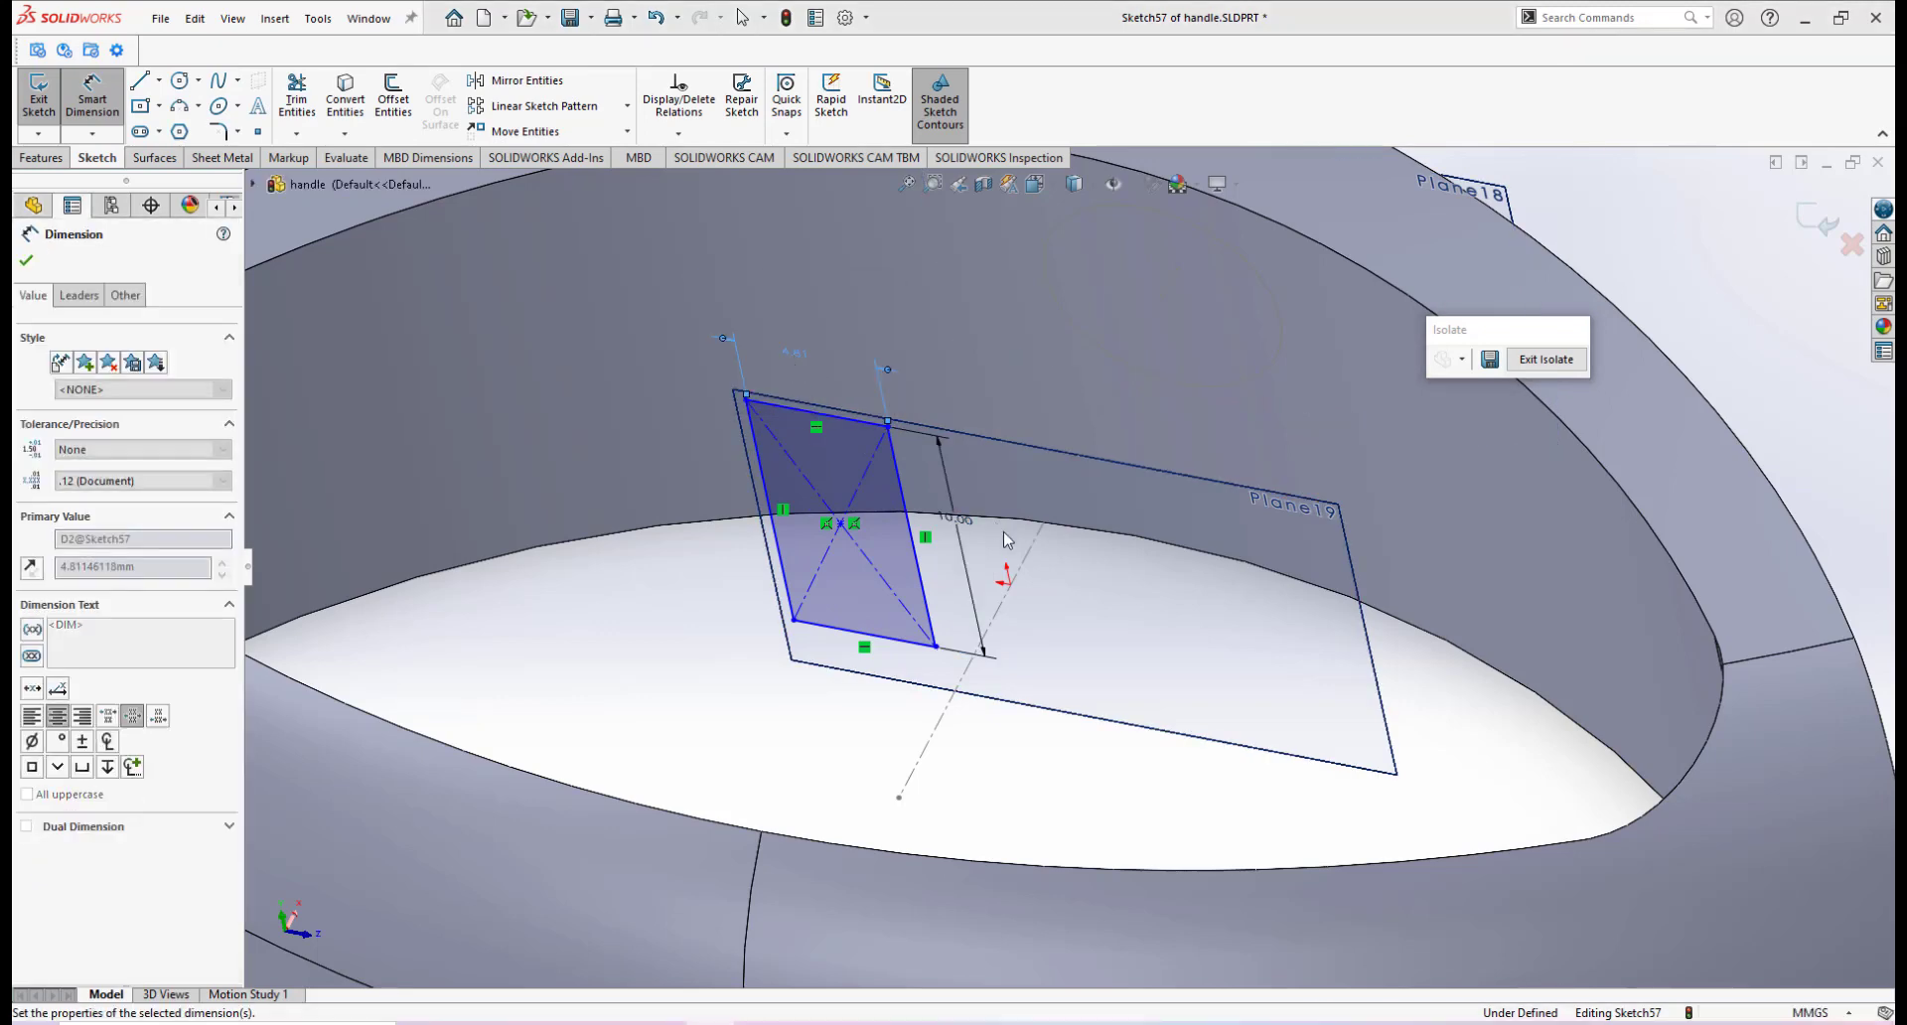
pyautogui.rightClick(1113, 611)
pyautogui.click(1174, 674)
# Add a Pierce relation between the rectangle's centre point and the centreline running through the handle
pyautogui.scroll(5, 971, 600)
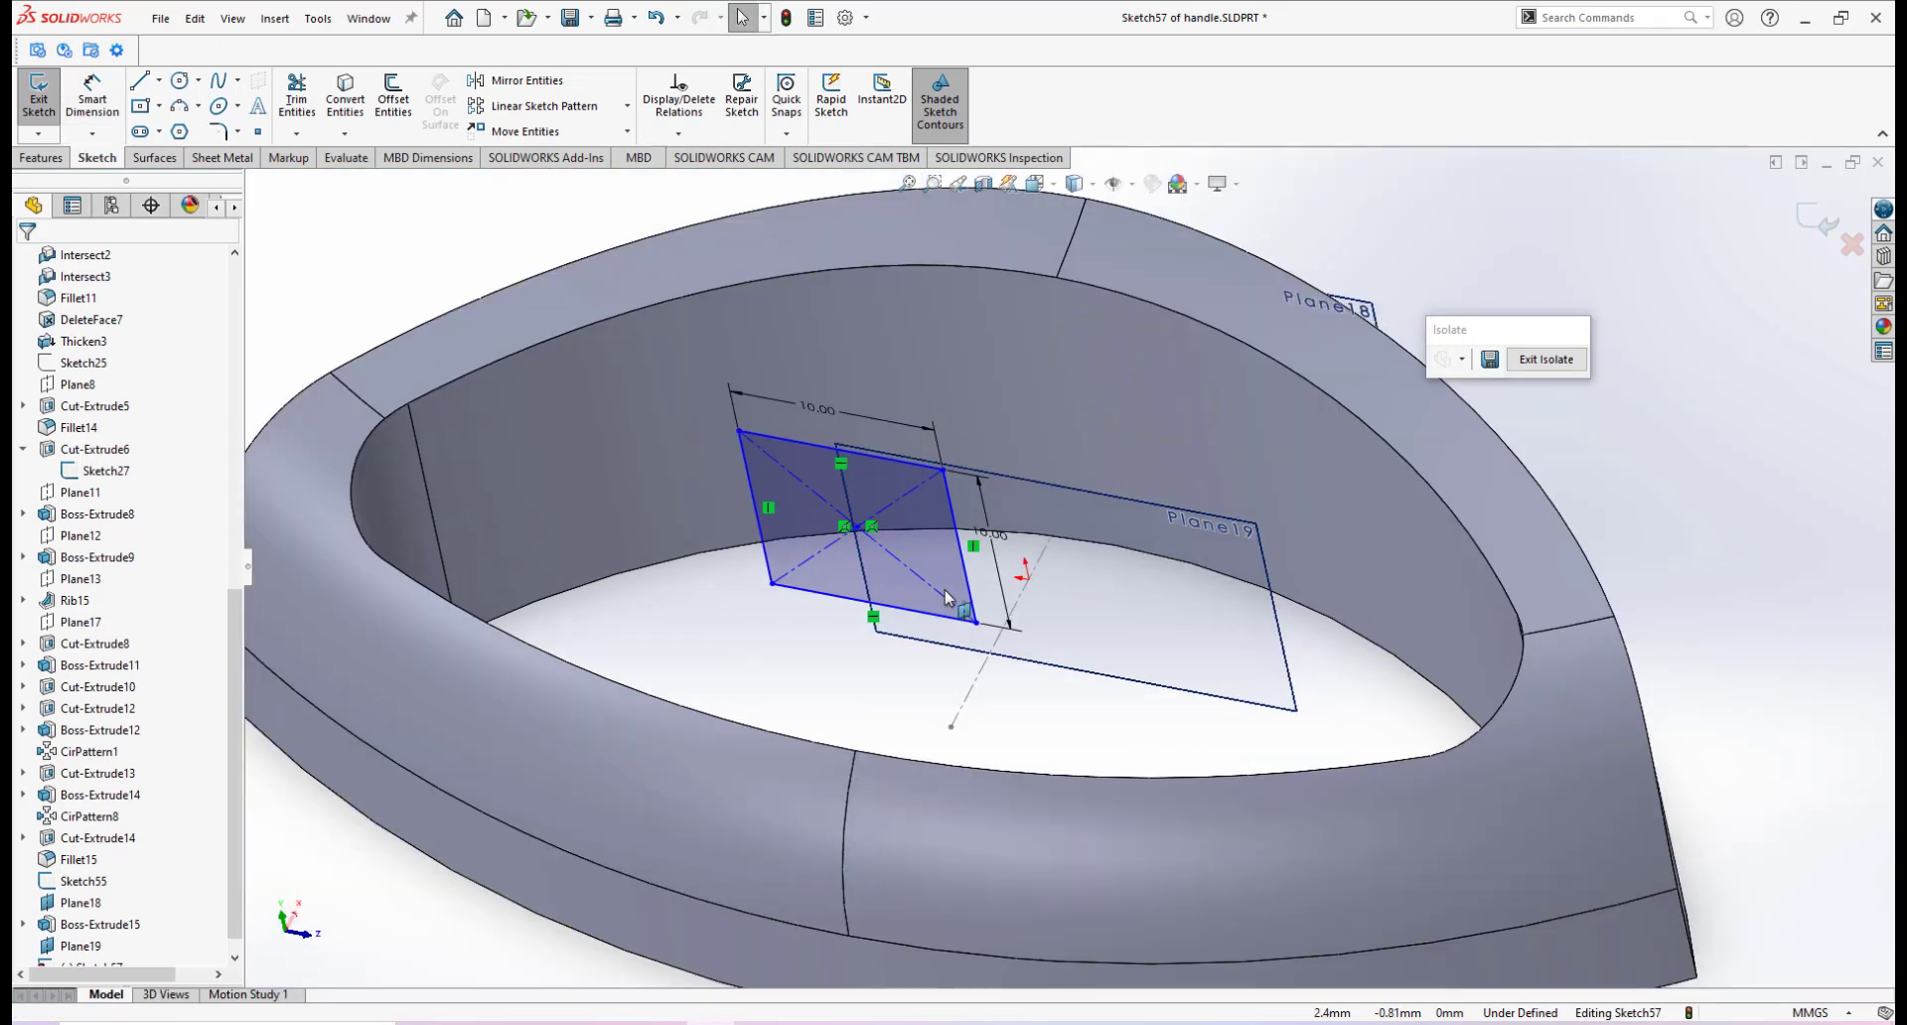
pyautogui.scroll(-6, 923, 548)
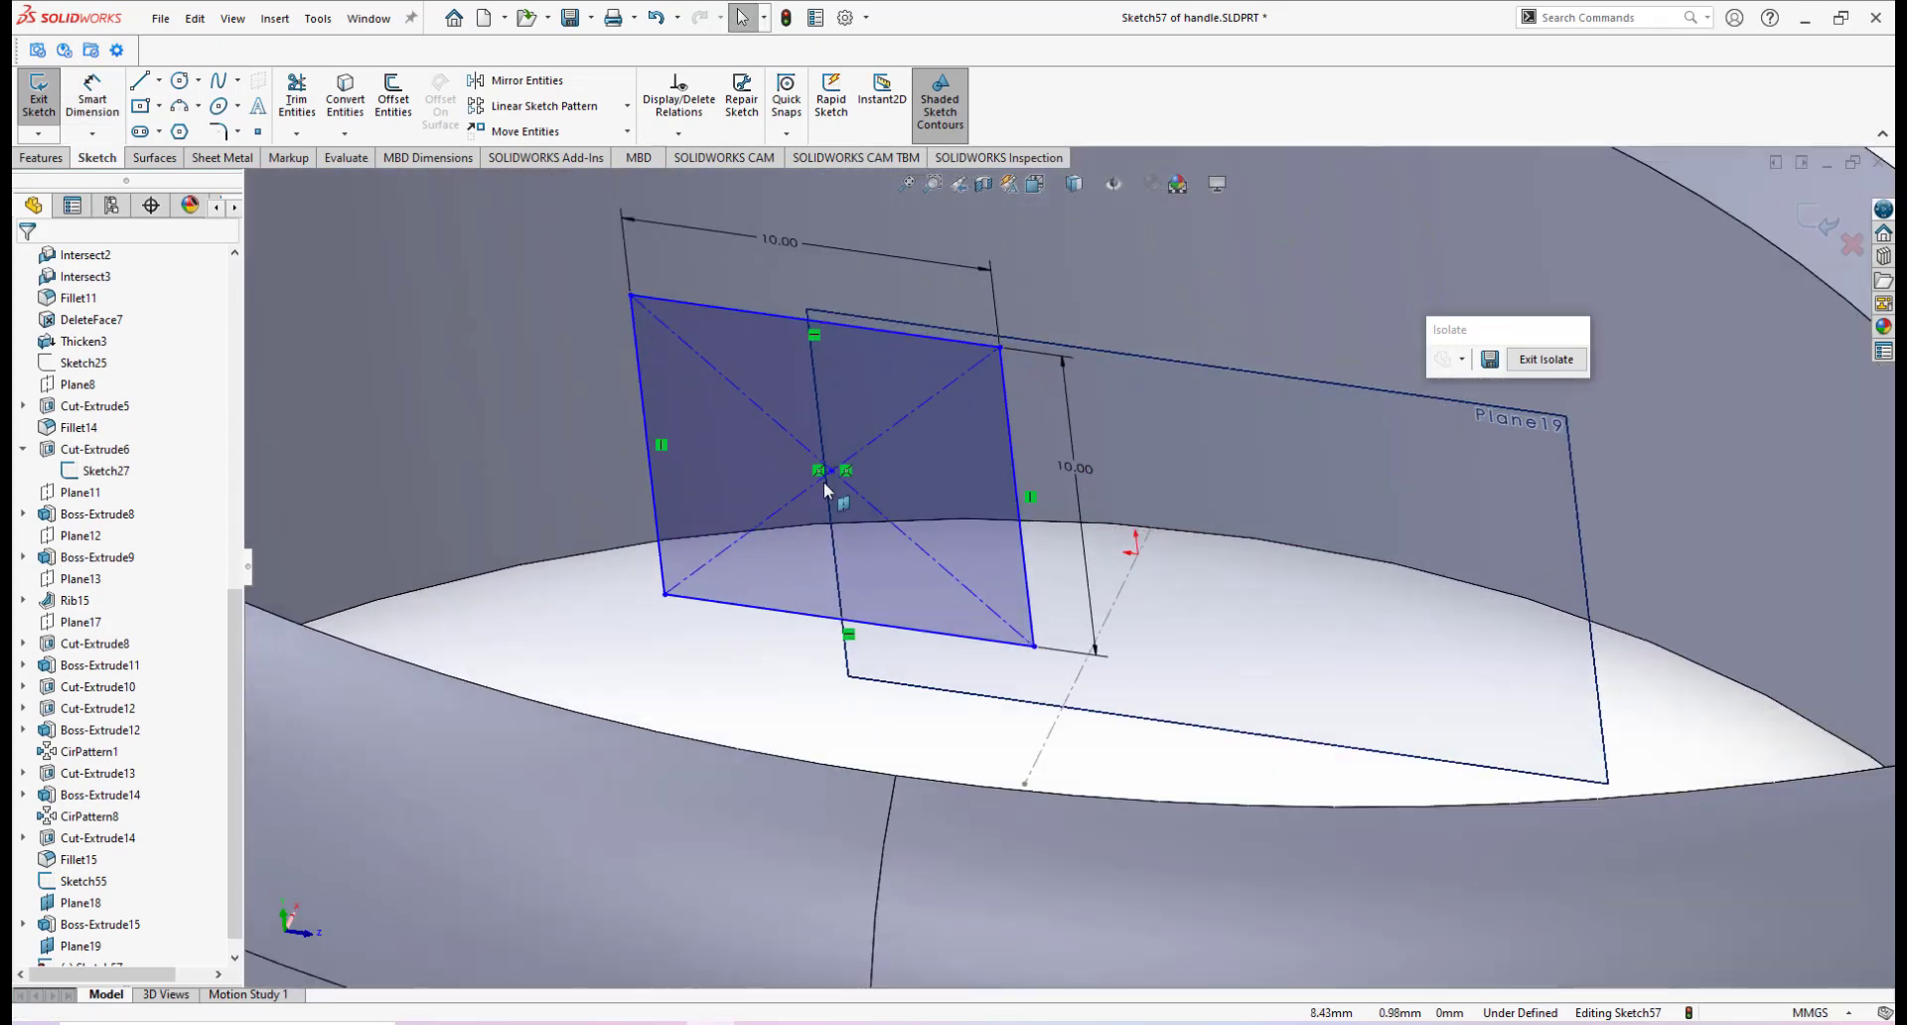
pyautogui.scroll(3, 1084, 621)
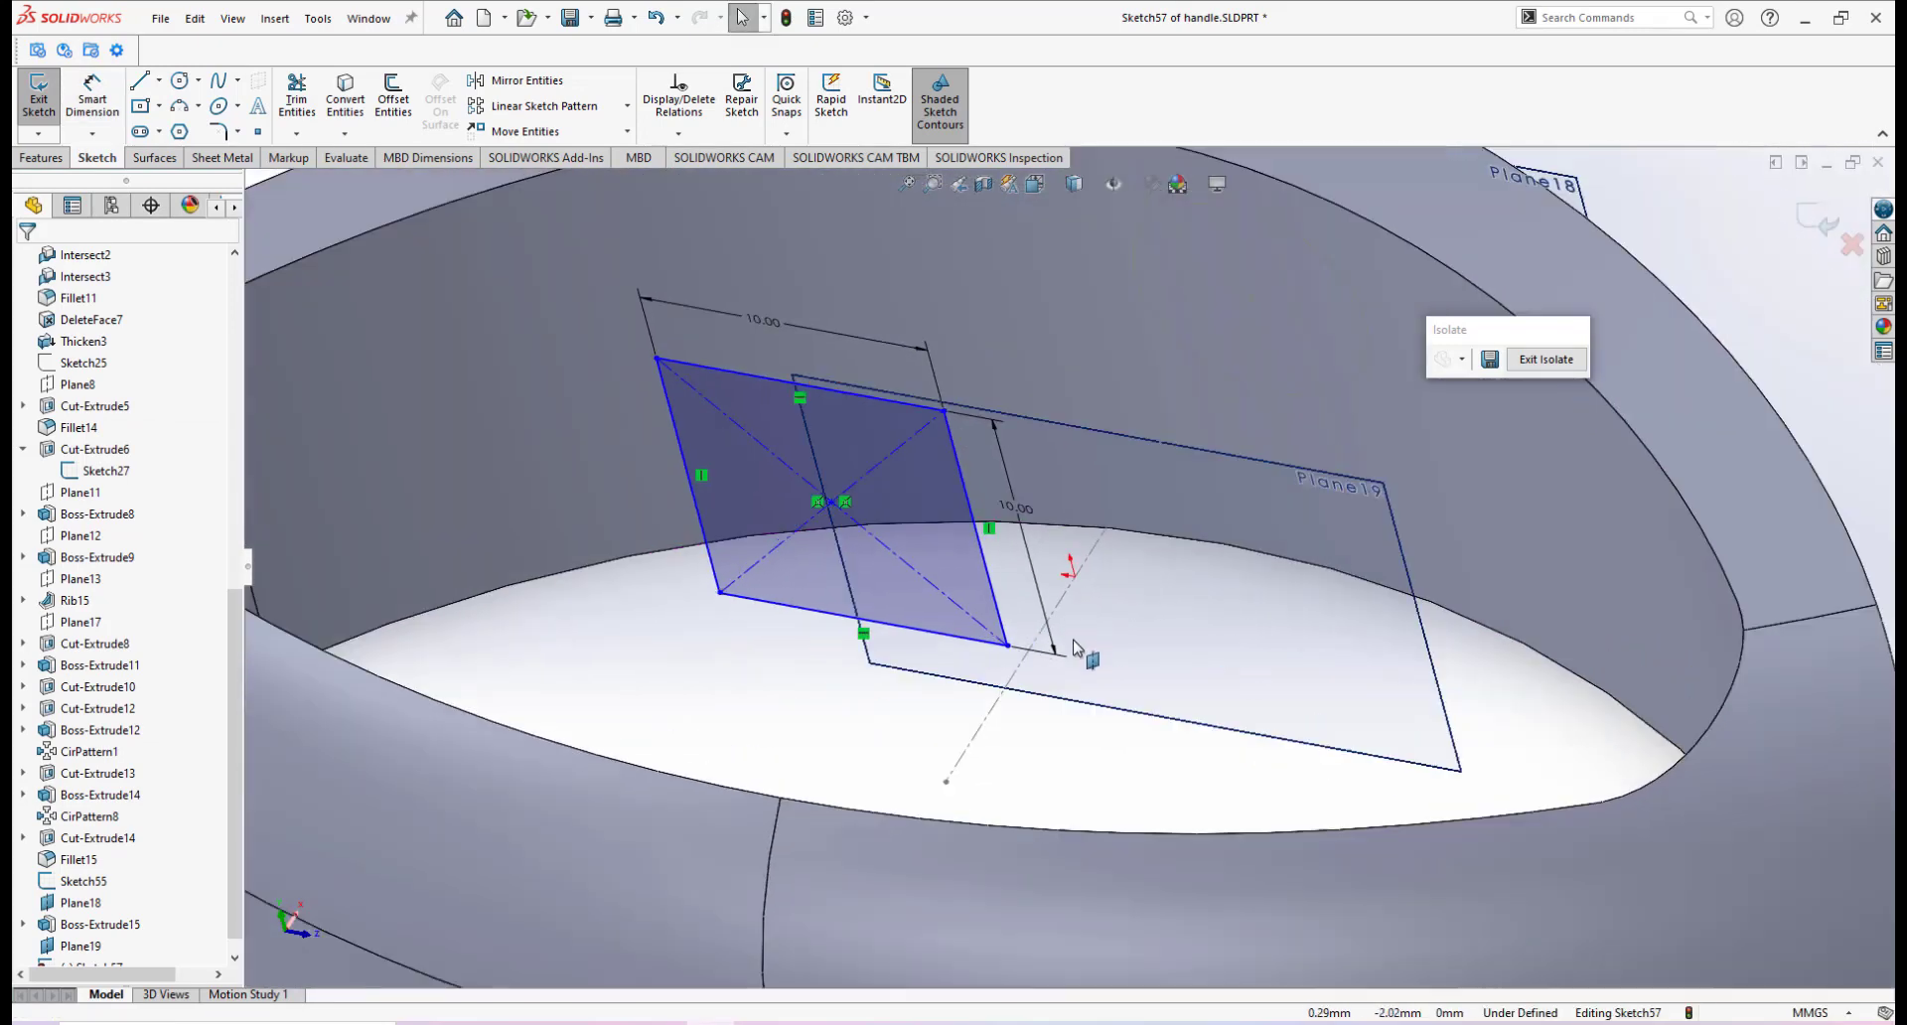
pyautogui.scroll(-2, 967, 704)
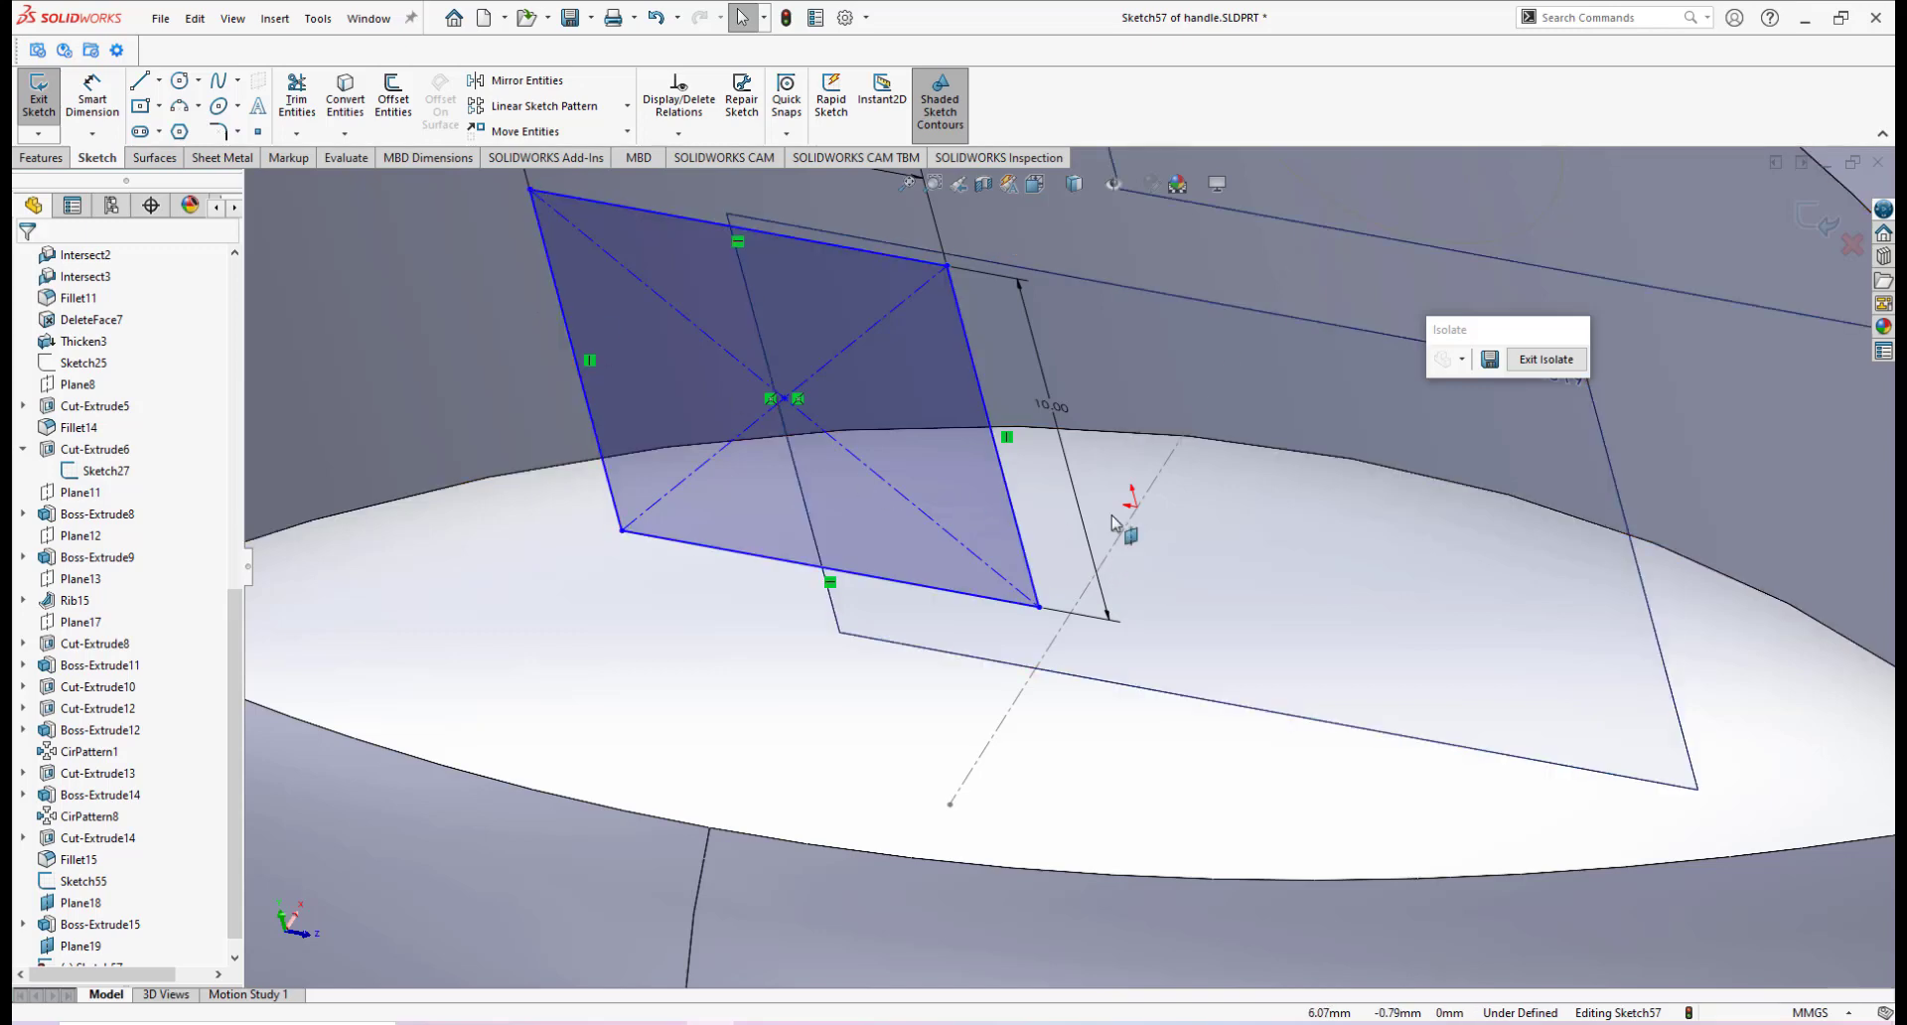
pyautogui.click(783, 399)
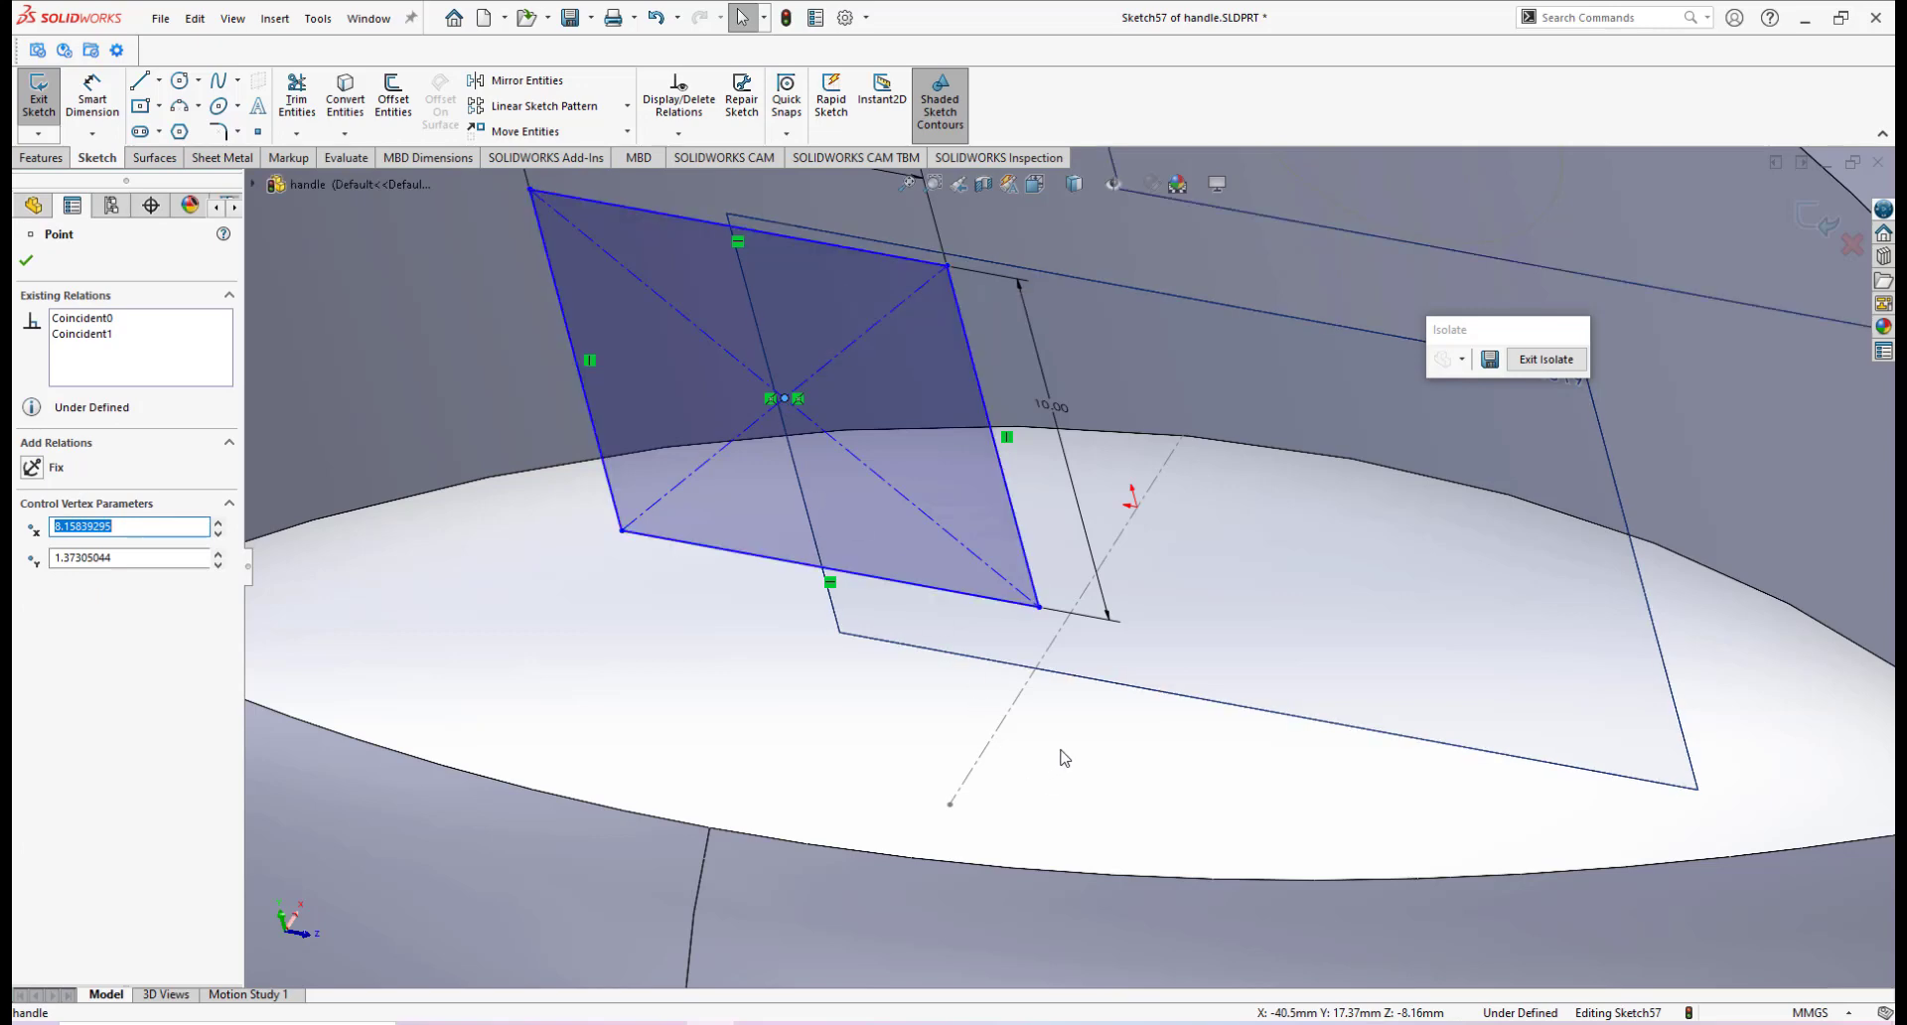
pyautogui.keyDown('ctrl'); pyautogui.click(999, 730); pyautogui.keyUp('ctrl')
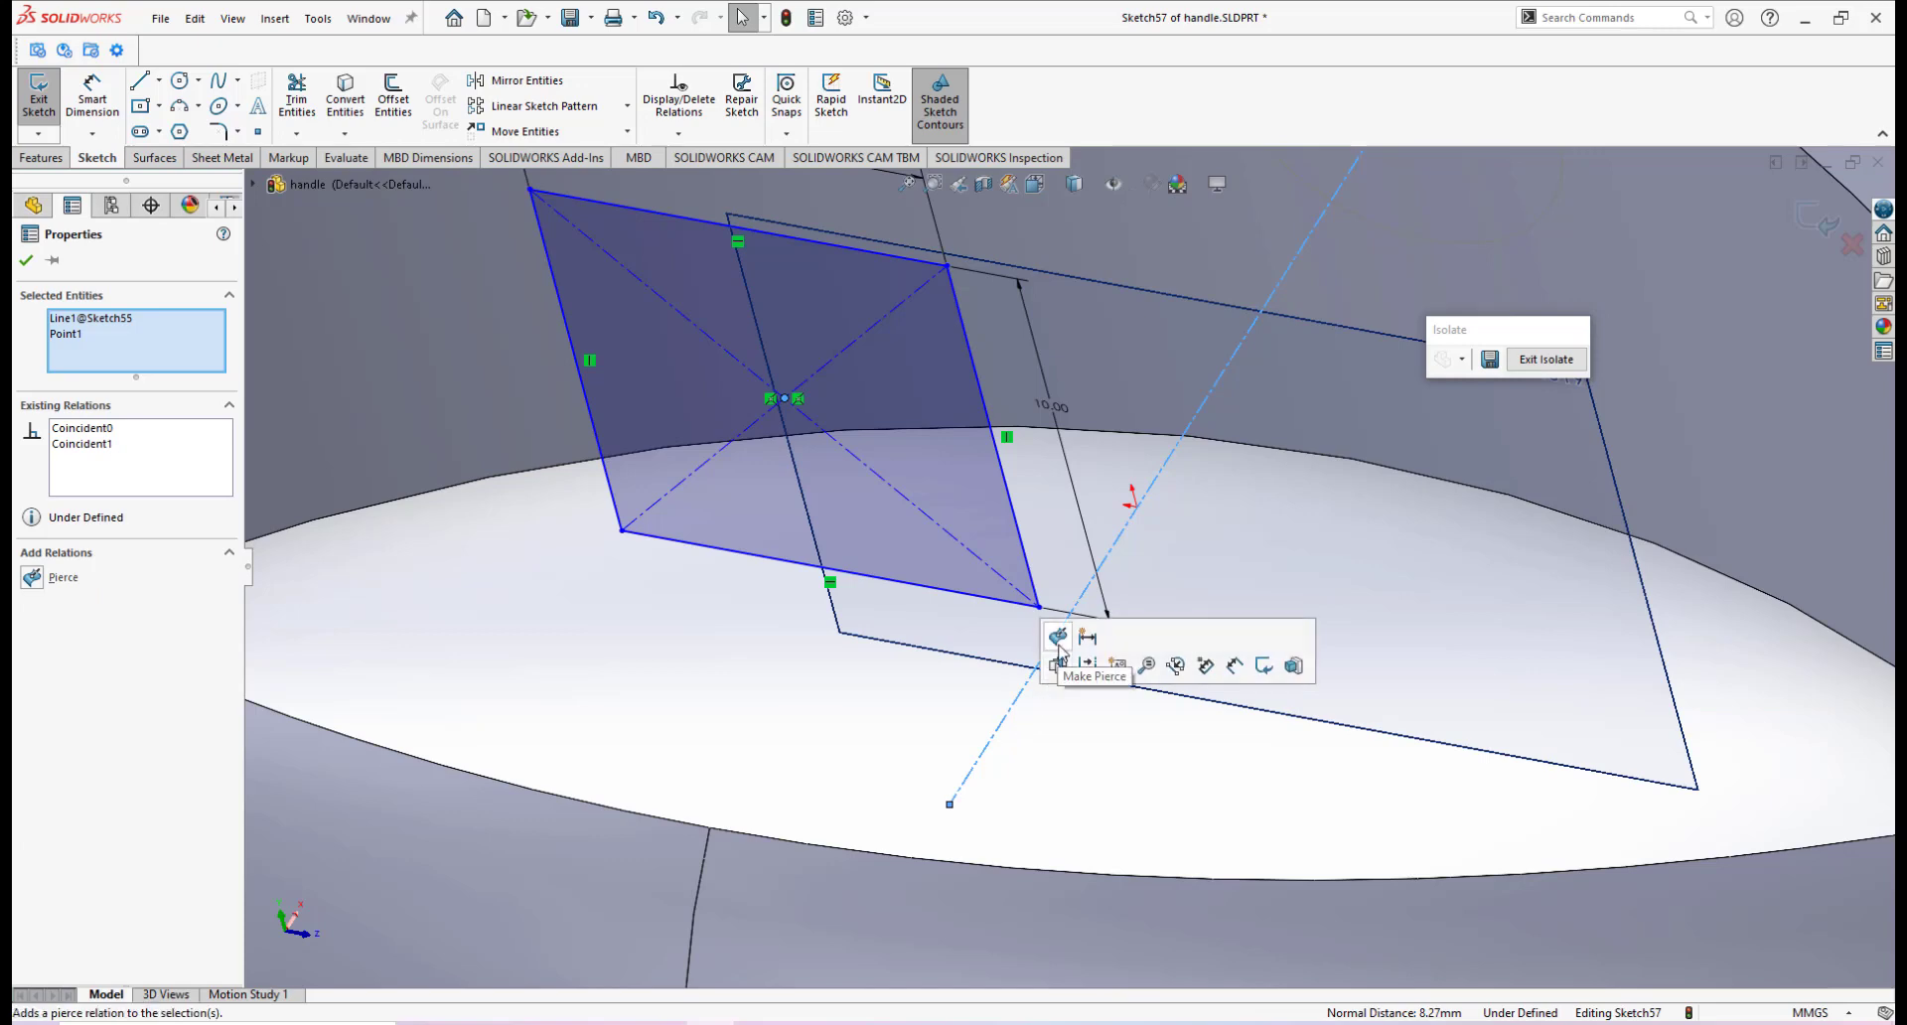
pyautogui.click(1059, 638)
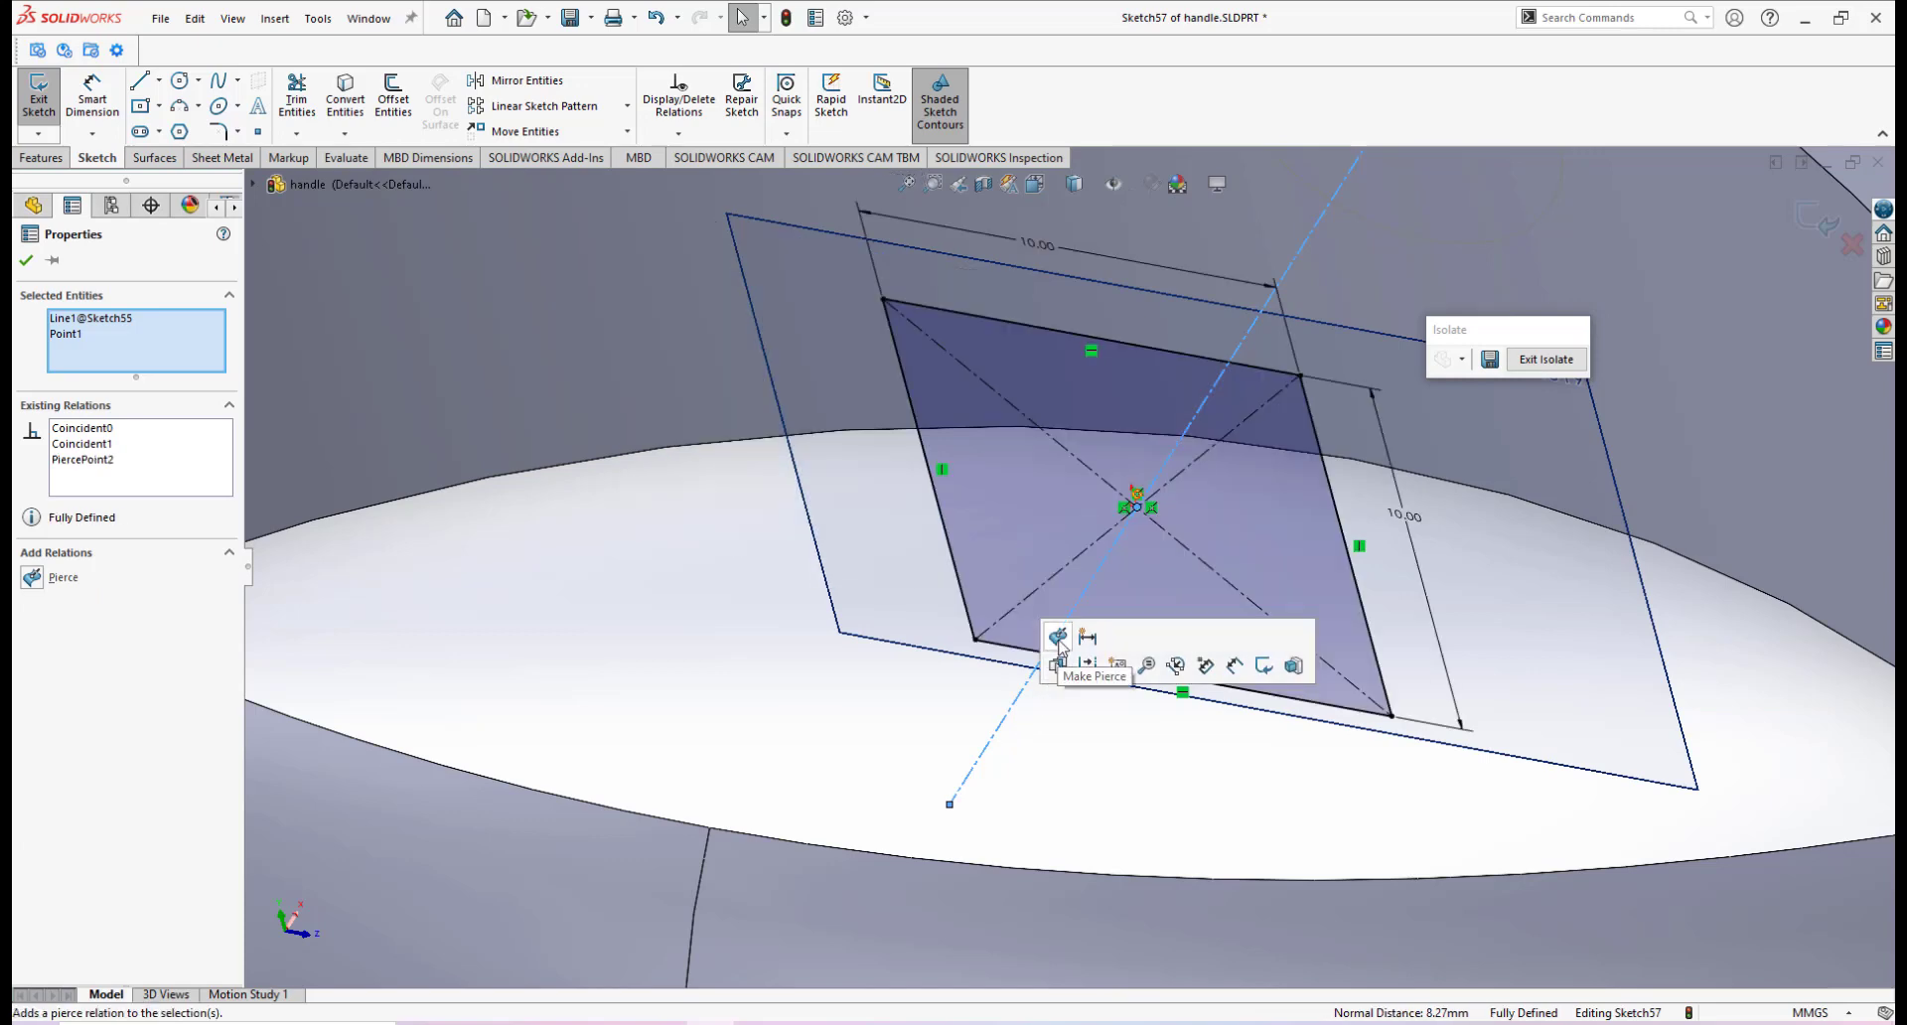
pyautogui.click(30, 264)
pyautogui.scroll(3, 1092, 556)
pyautogui.moveTo(1112, 568)
pyautogui.mouseDown(button='middle')
pyautogui.moveTo(1297, 546)
pyautogui.moveTo(1218, 587)
pyautogui.moveTo(1073, 545)
pyautogui.moveTo(1212, 541)
pyautogui.moveTo(1147, 542)
pyautogui.mouseUp(button='middle')
pyautogui.scroll(2, 1181, 571)
pyautogui.scroll(-2, 1178, 537)
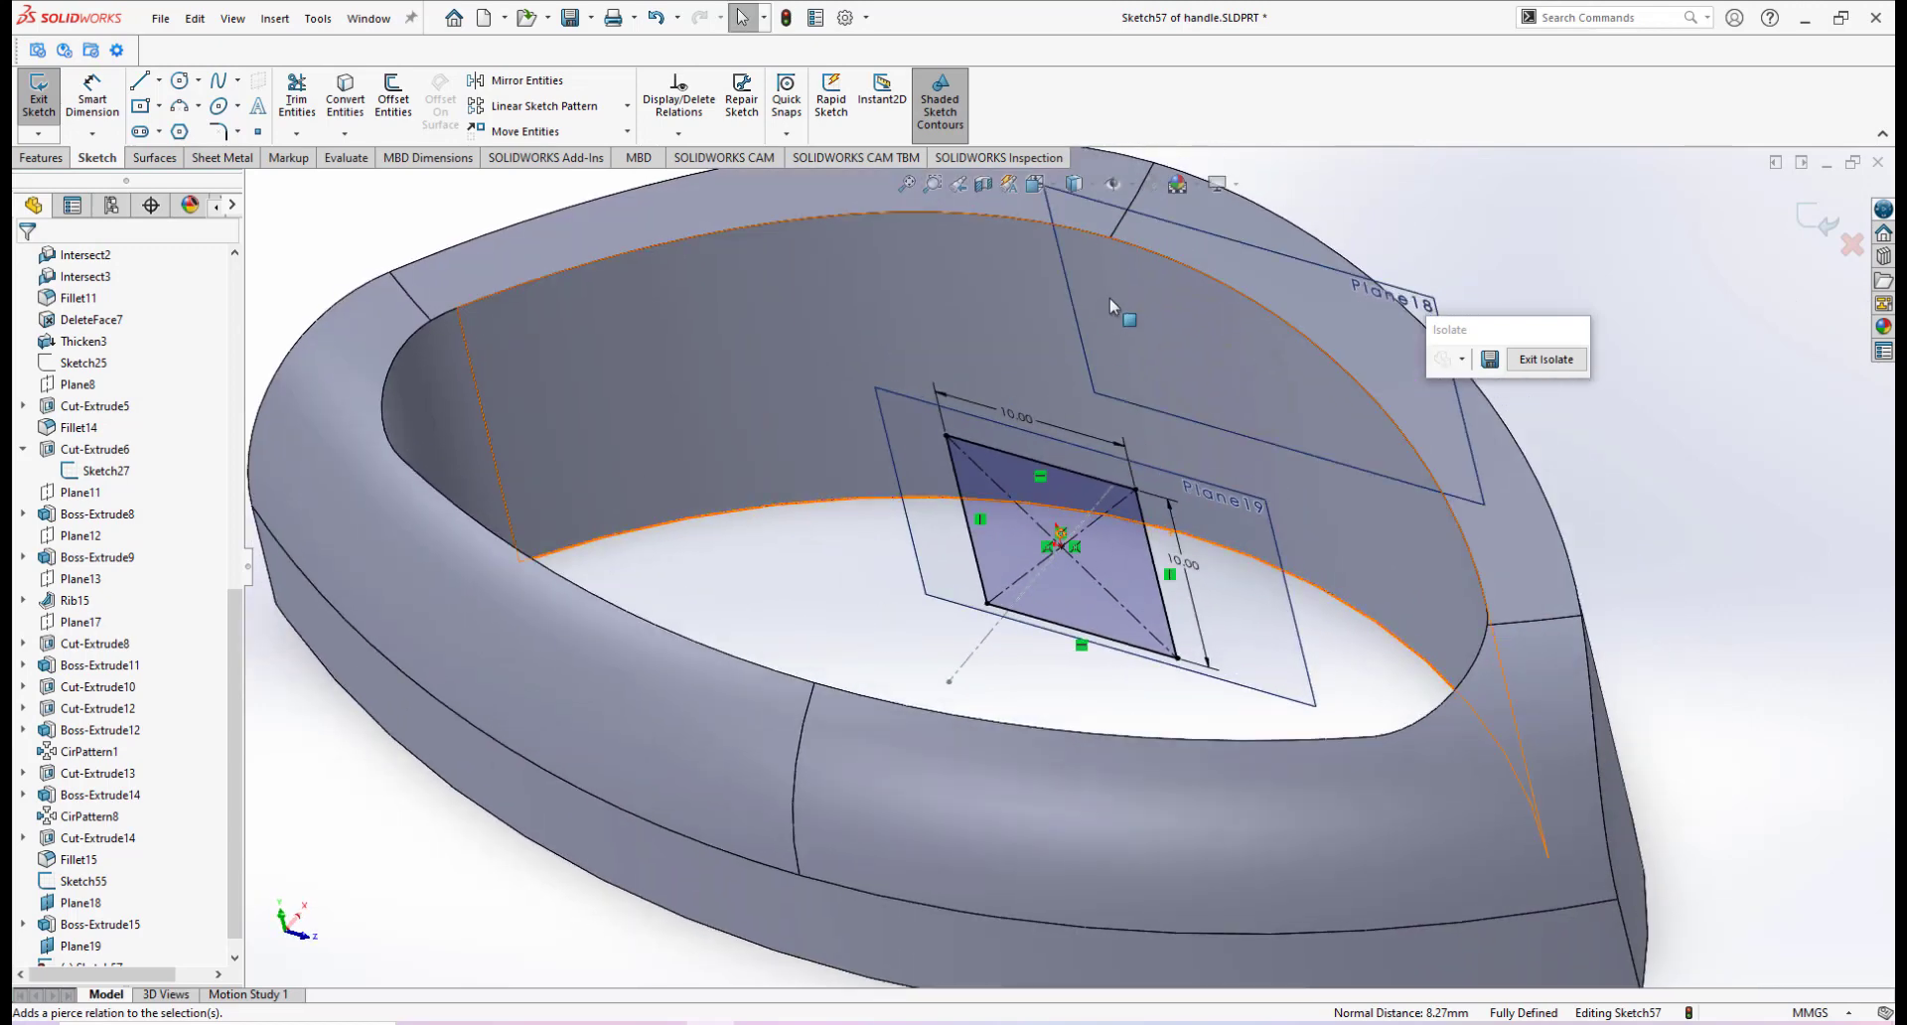
pyautogui.moveTo(1090, 382); pyautogui.dragTo(1045, 334, button='middle')
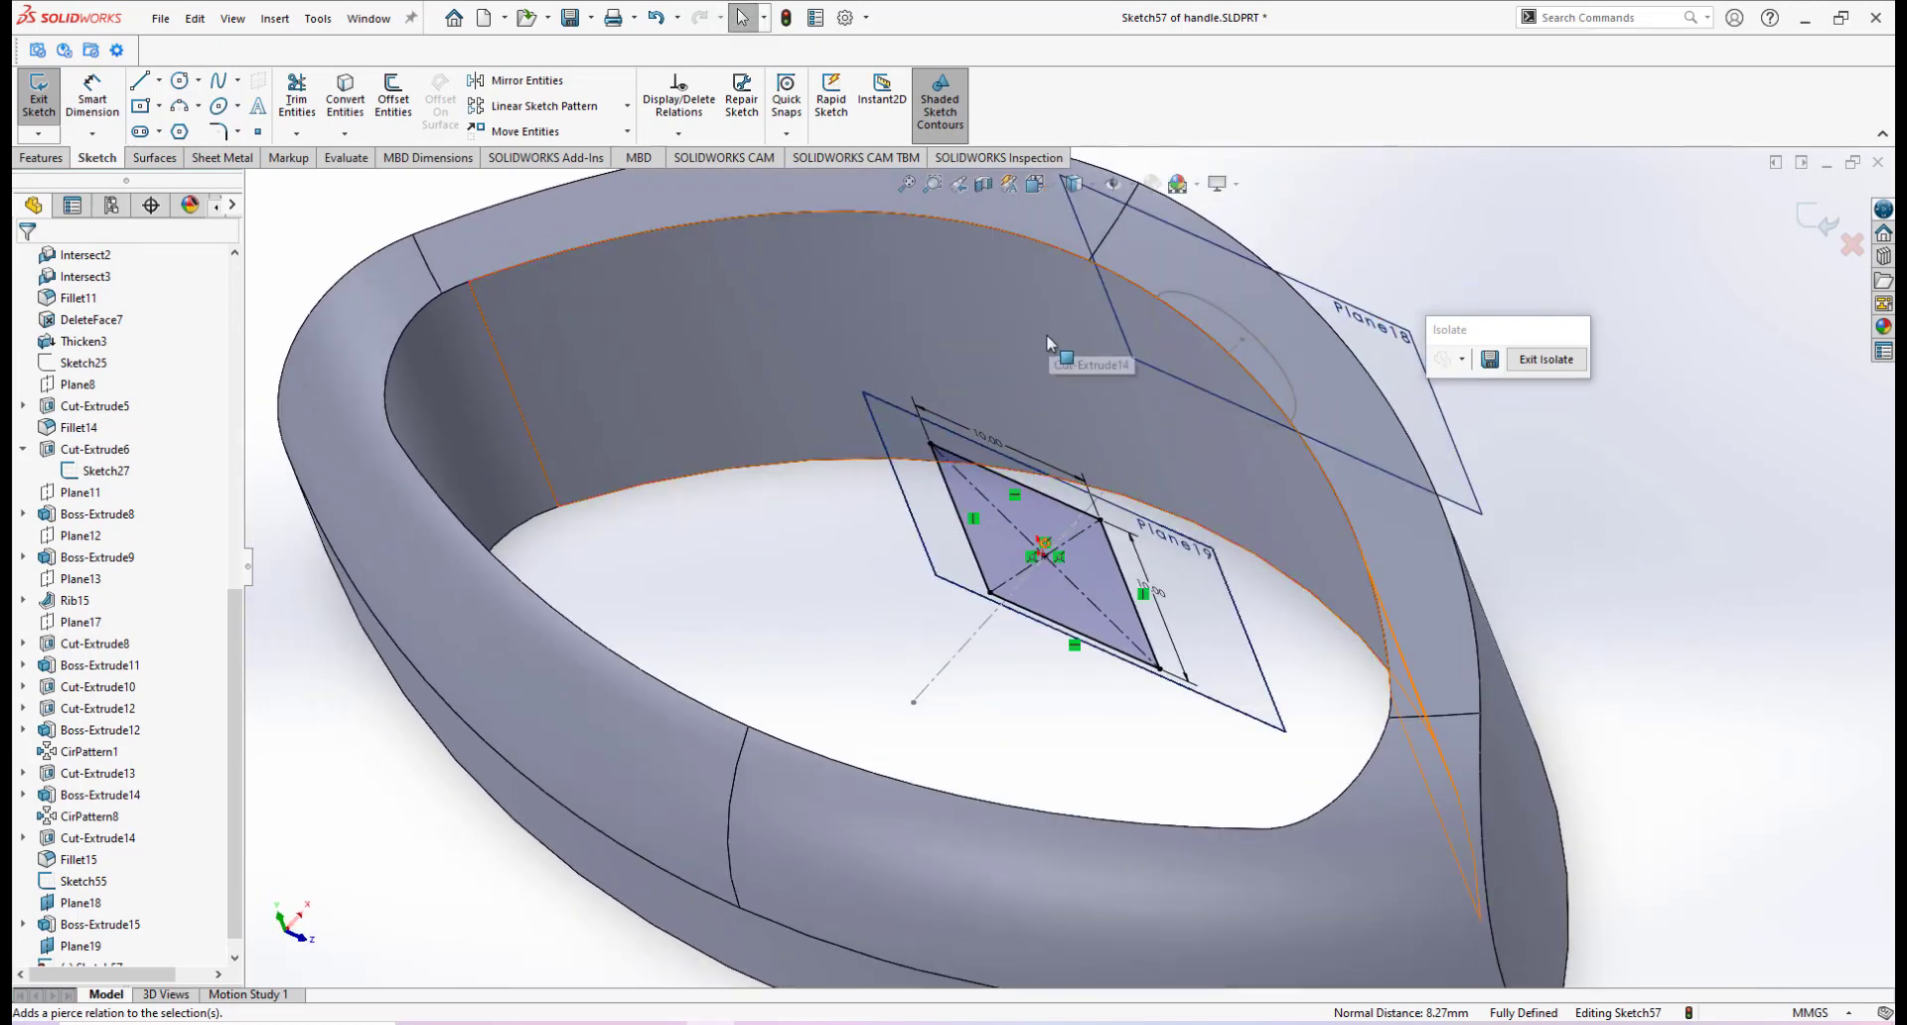
# Extrude the 10 mm square up to the handle's inner wall face as a separate body, with Merge result off
pyautogui.click(27, 161)
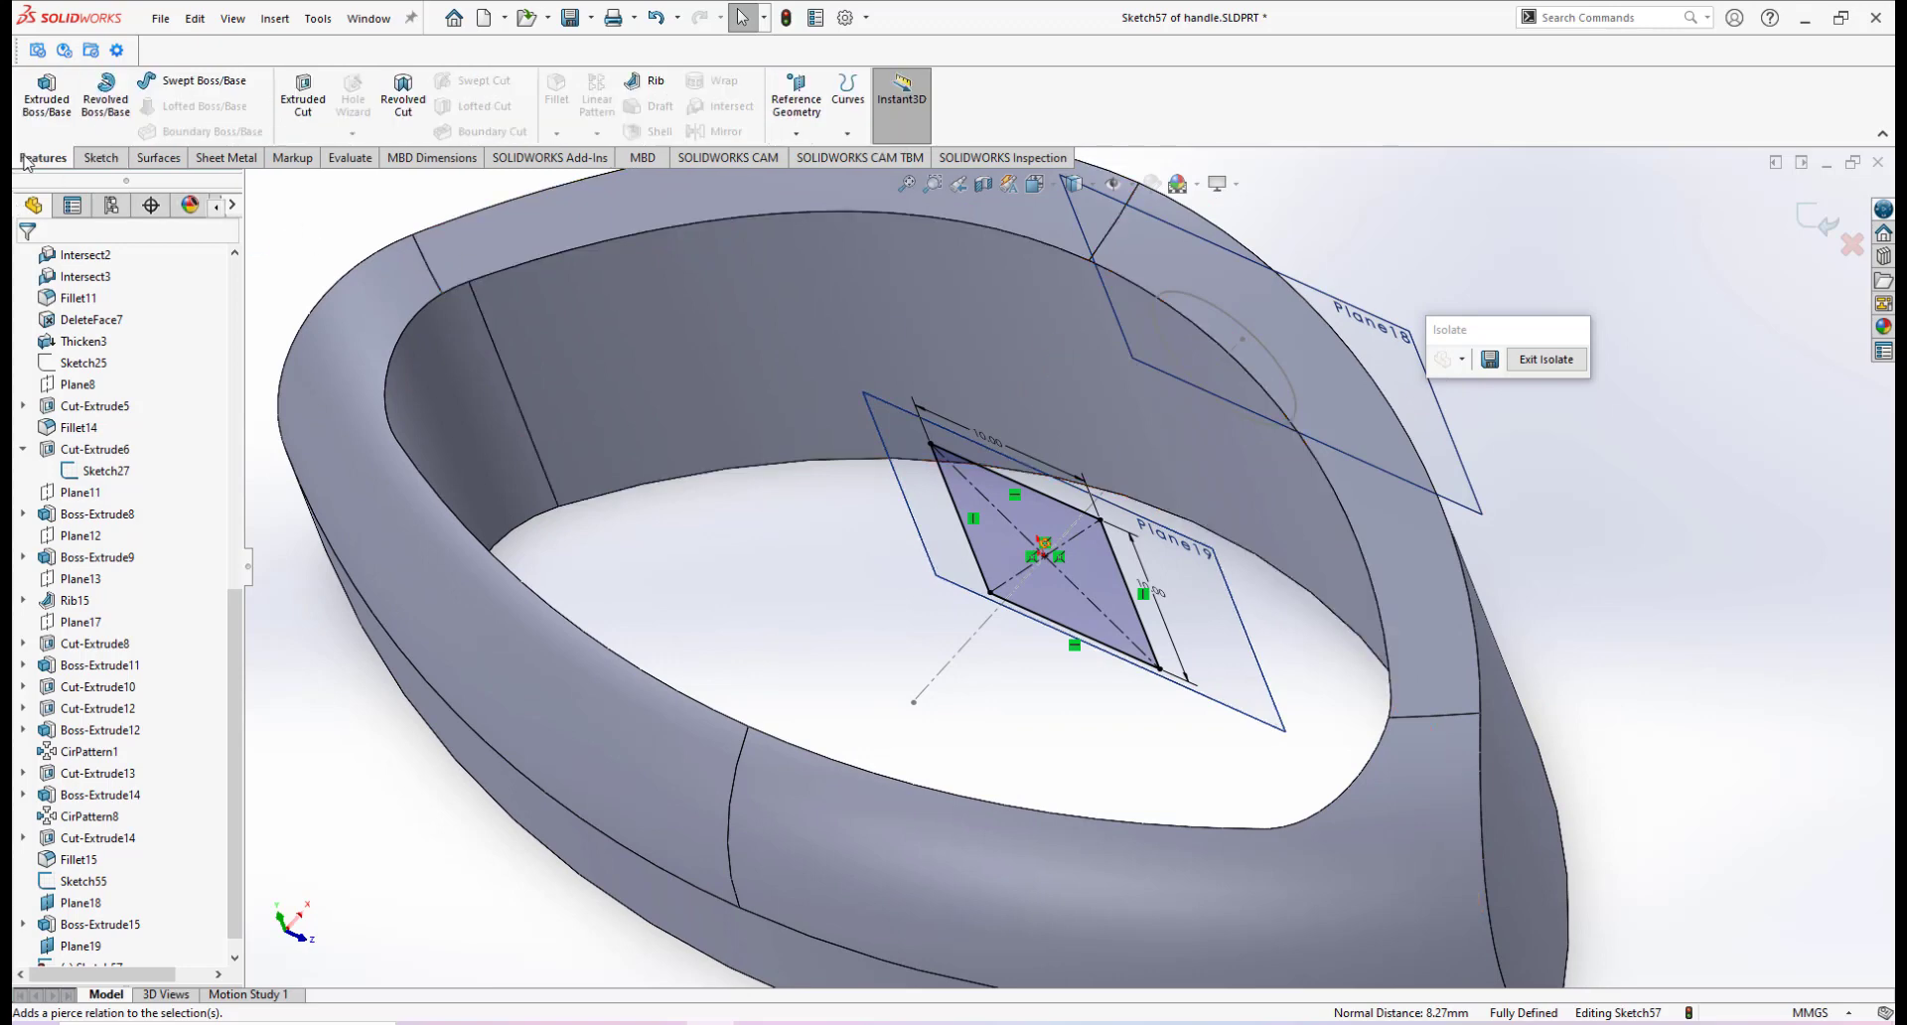
pyautogui.click(48, 105)
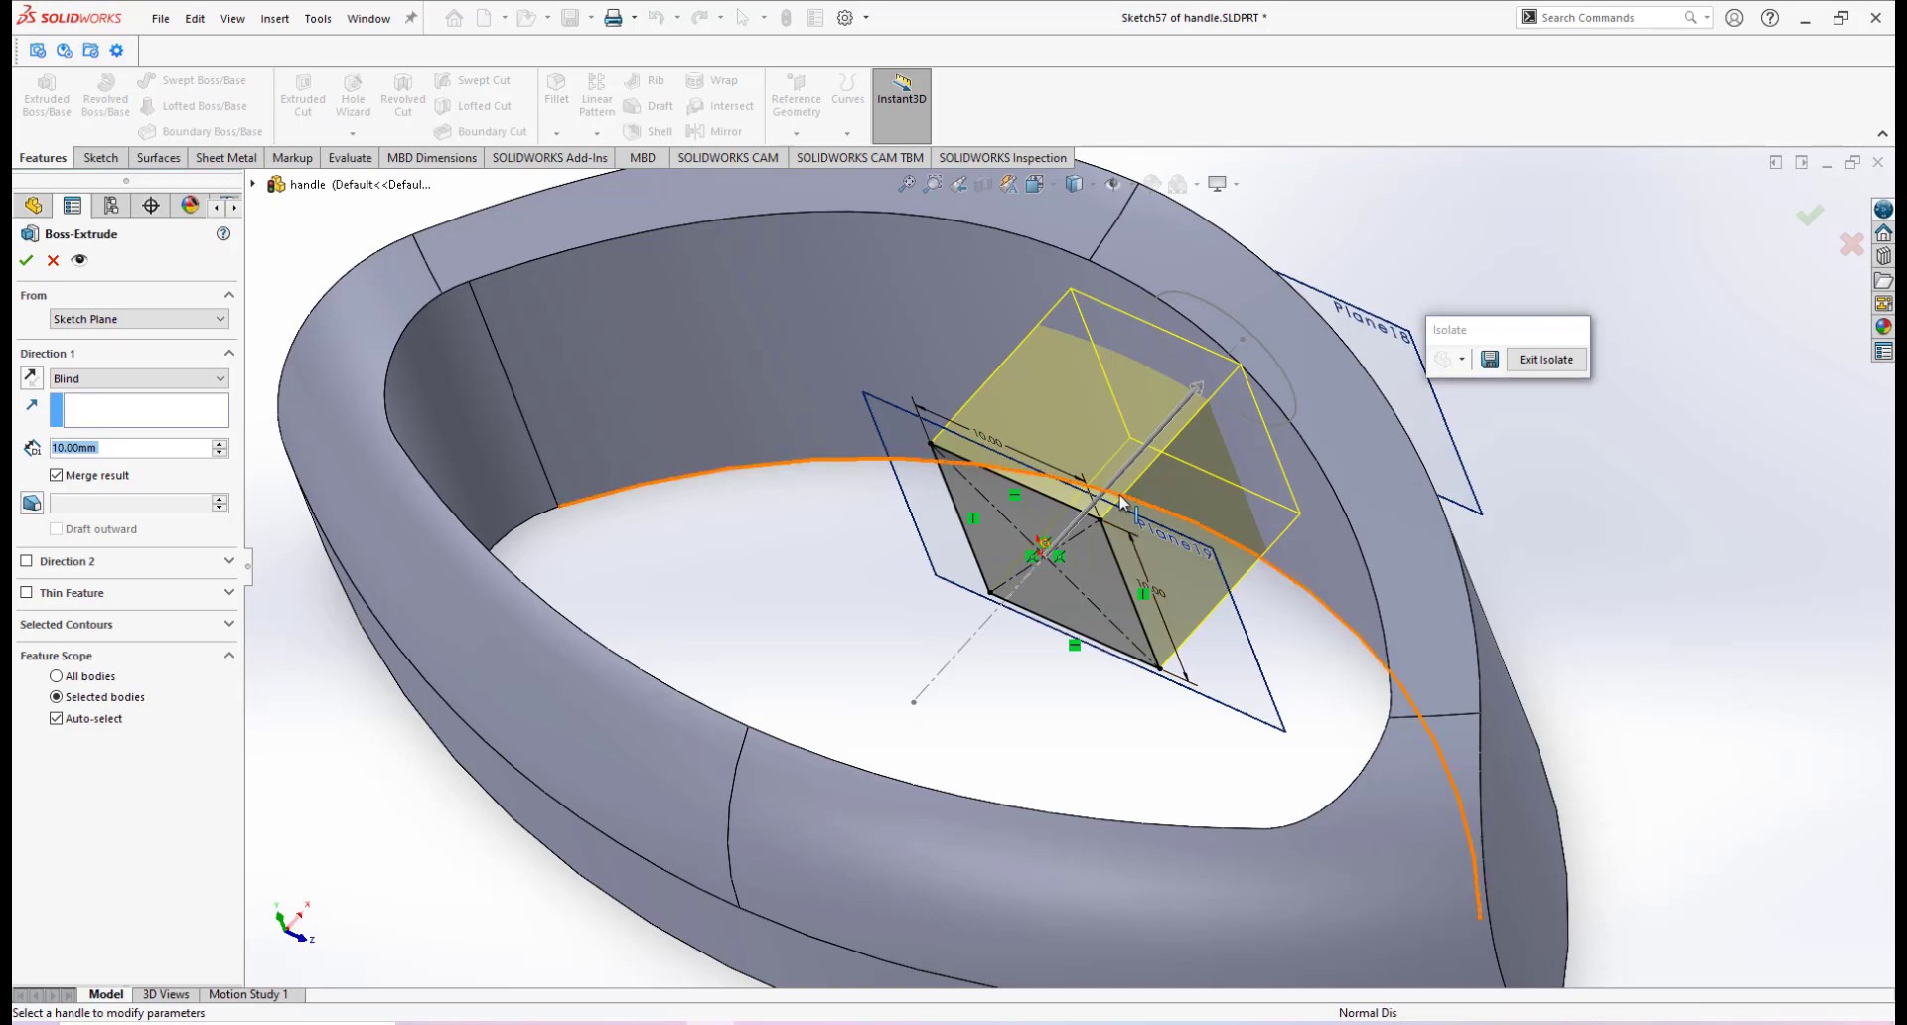
pyautogui.moveTo(1122, 501)
pyautogui.mouseDown(button='middle')
pyautogui.moveTo(1211, 506)
pyautogui.moveTo(1099, 519)
pyautogui.moveTo(1078, 546)
pyautogui.moveTo(1106, 494)
pyautogui.moveTo(993, 516)
pyautogui.mouseUp(button='middle')
pyautogui.scroll(3, 1124, 504)
pyautogui.scroll(-3, 1124, 504)
pyautogui.scroll(-5, 1110, 496)
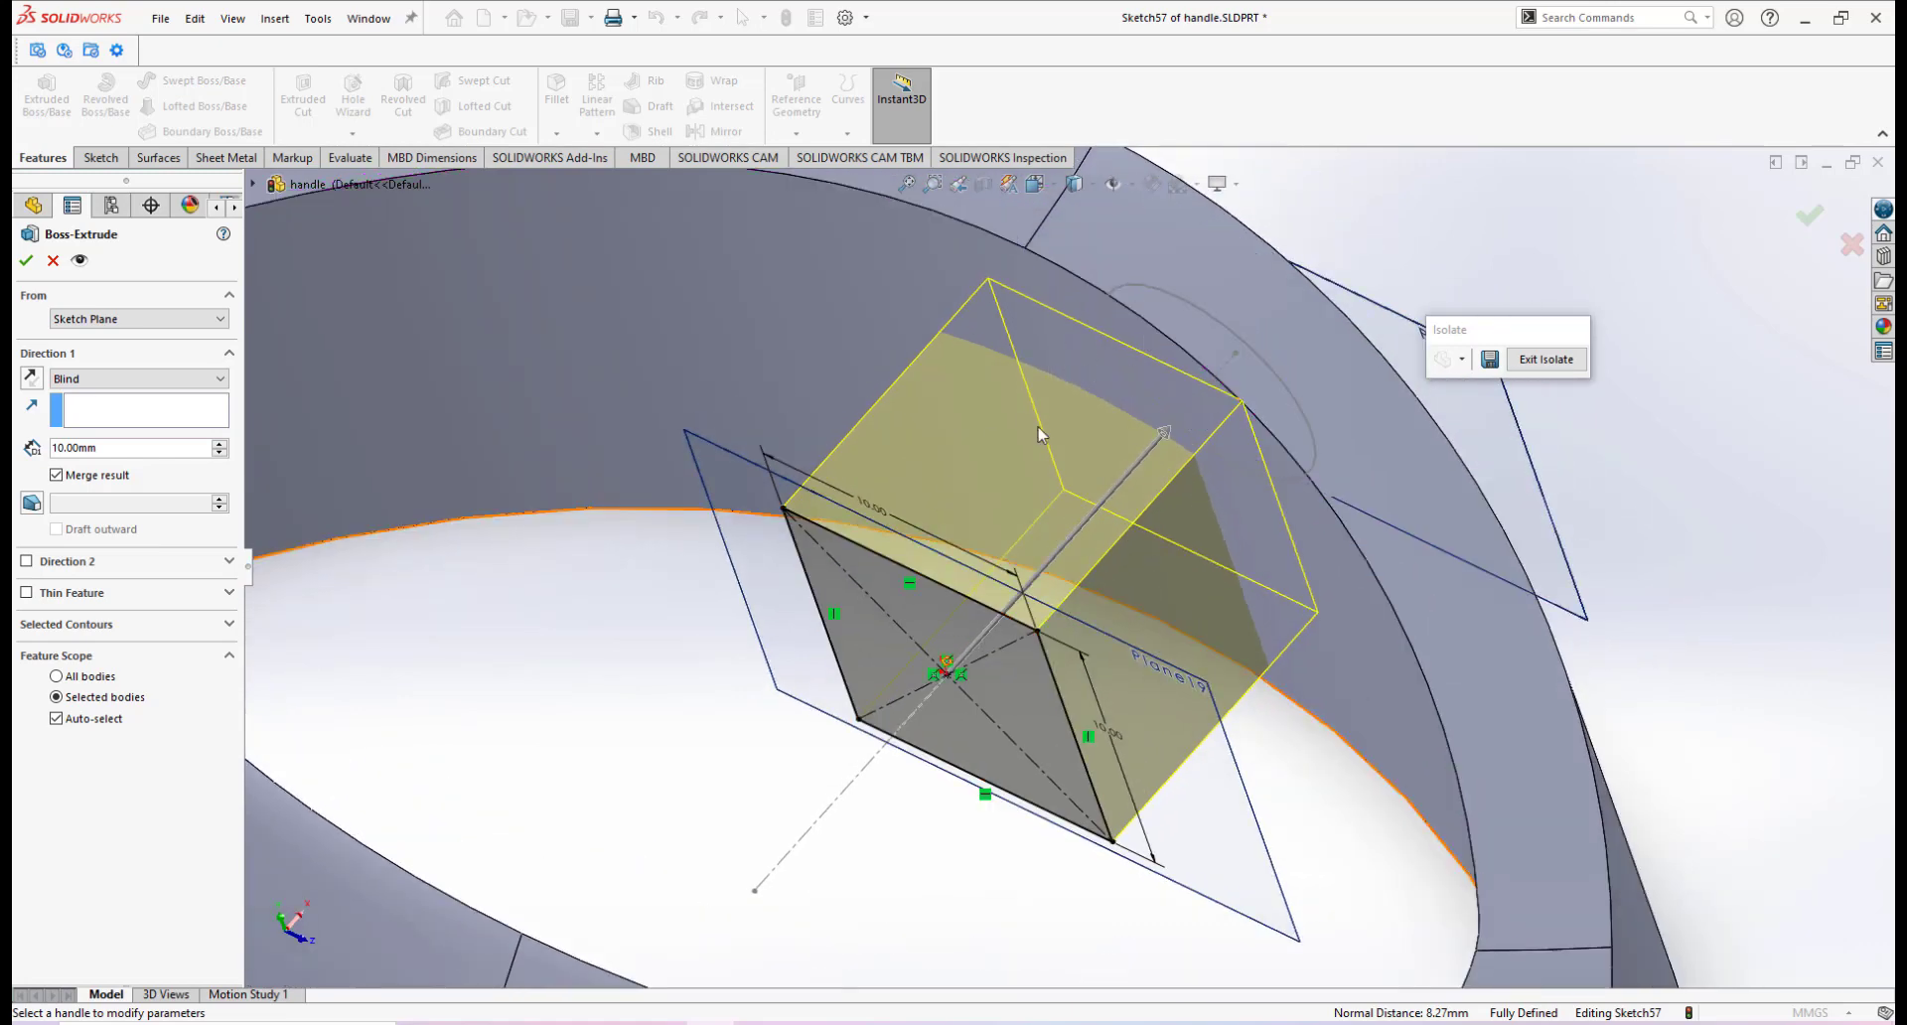
pyautogui.scroll(2, 1042, 520)
pyautogui.moveTo(1042, 519)
pyautogui.mouseDown(button='middle')
pyautogui.moveTo(1052, 460)
pyautogui.moveTo(1059, 490)
pyautogui.moveTo(1246, 536)
pyautogui.mouseUp(button='middle')
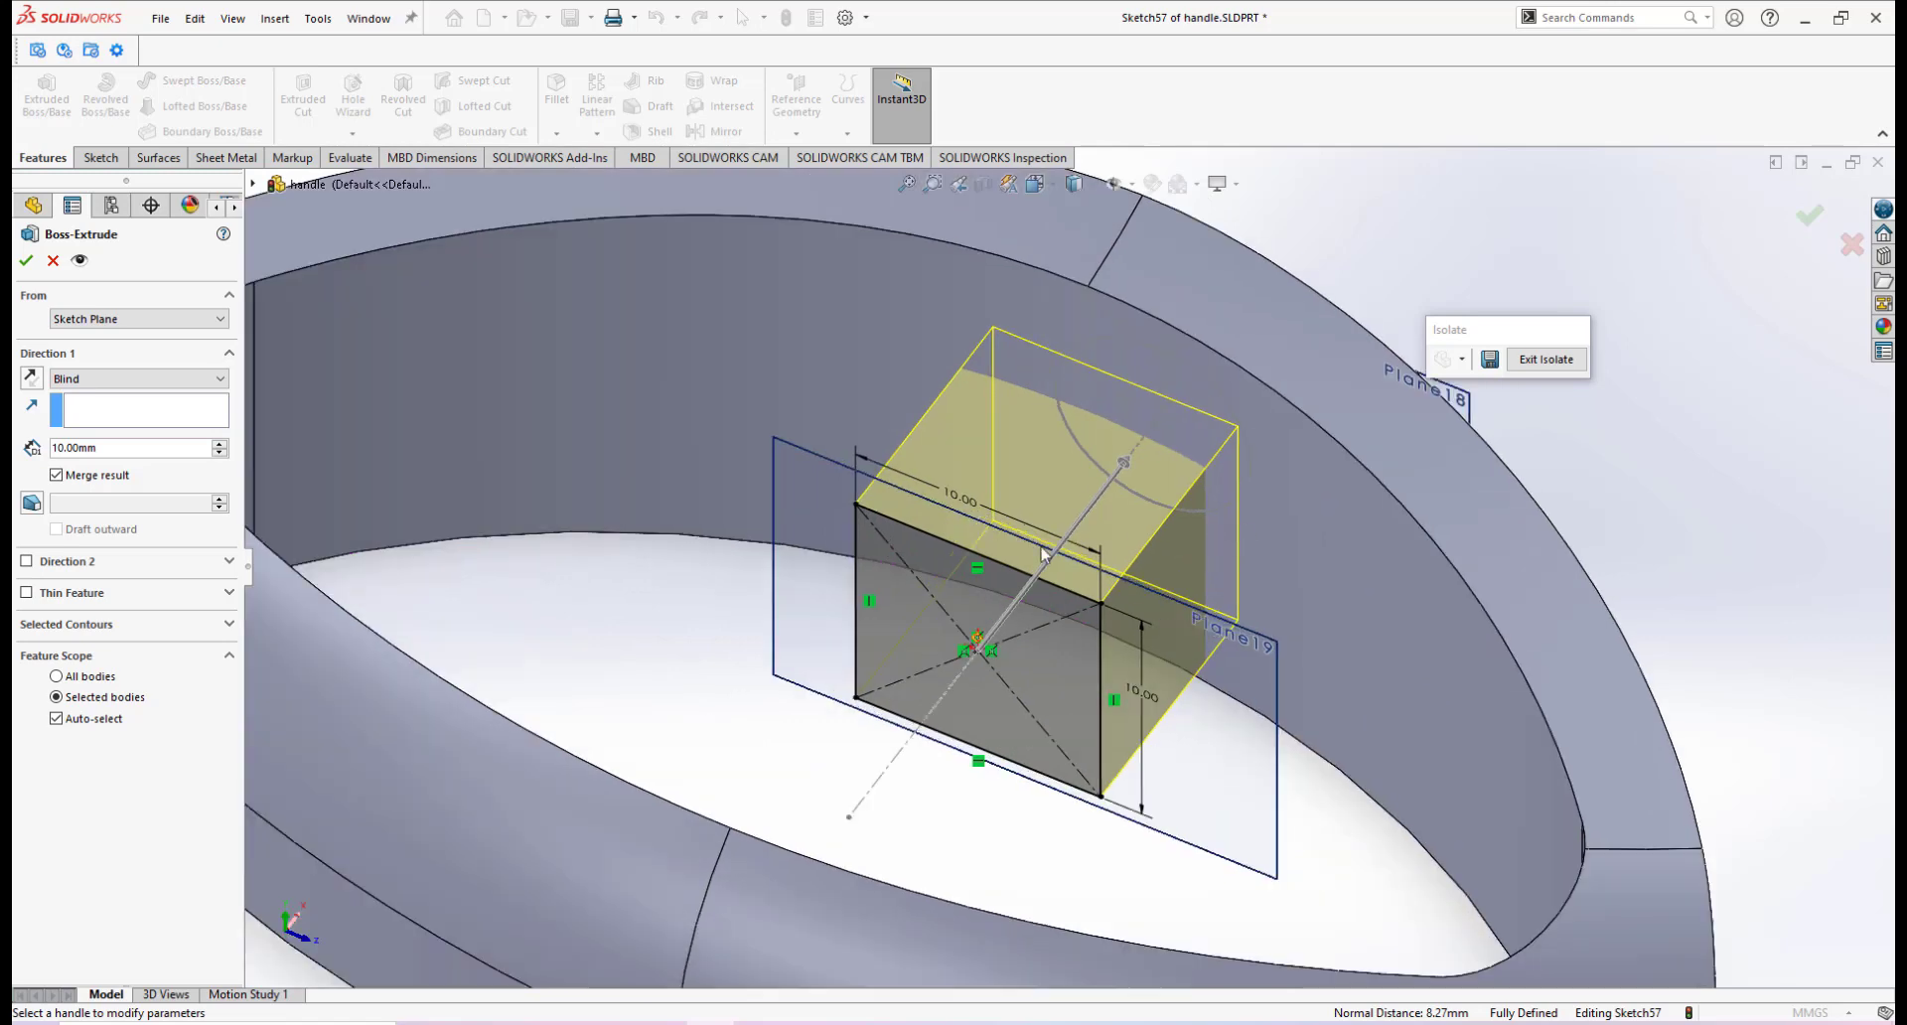
pyautogui.click(56, 476)
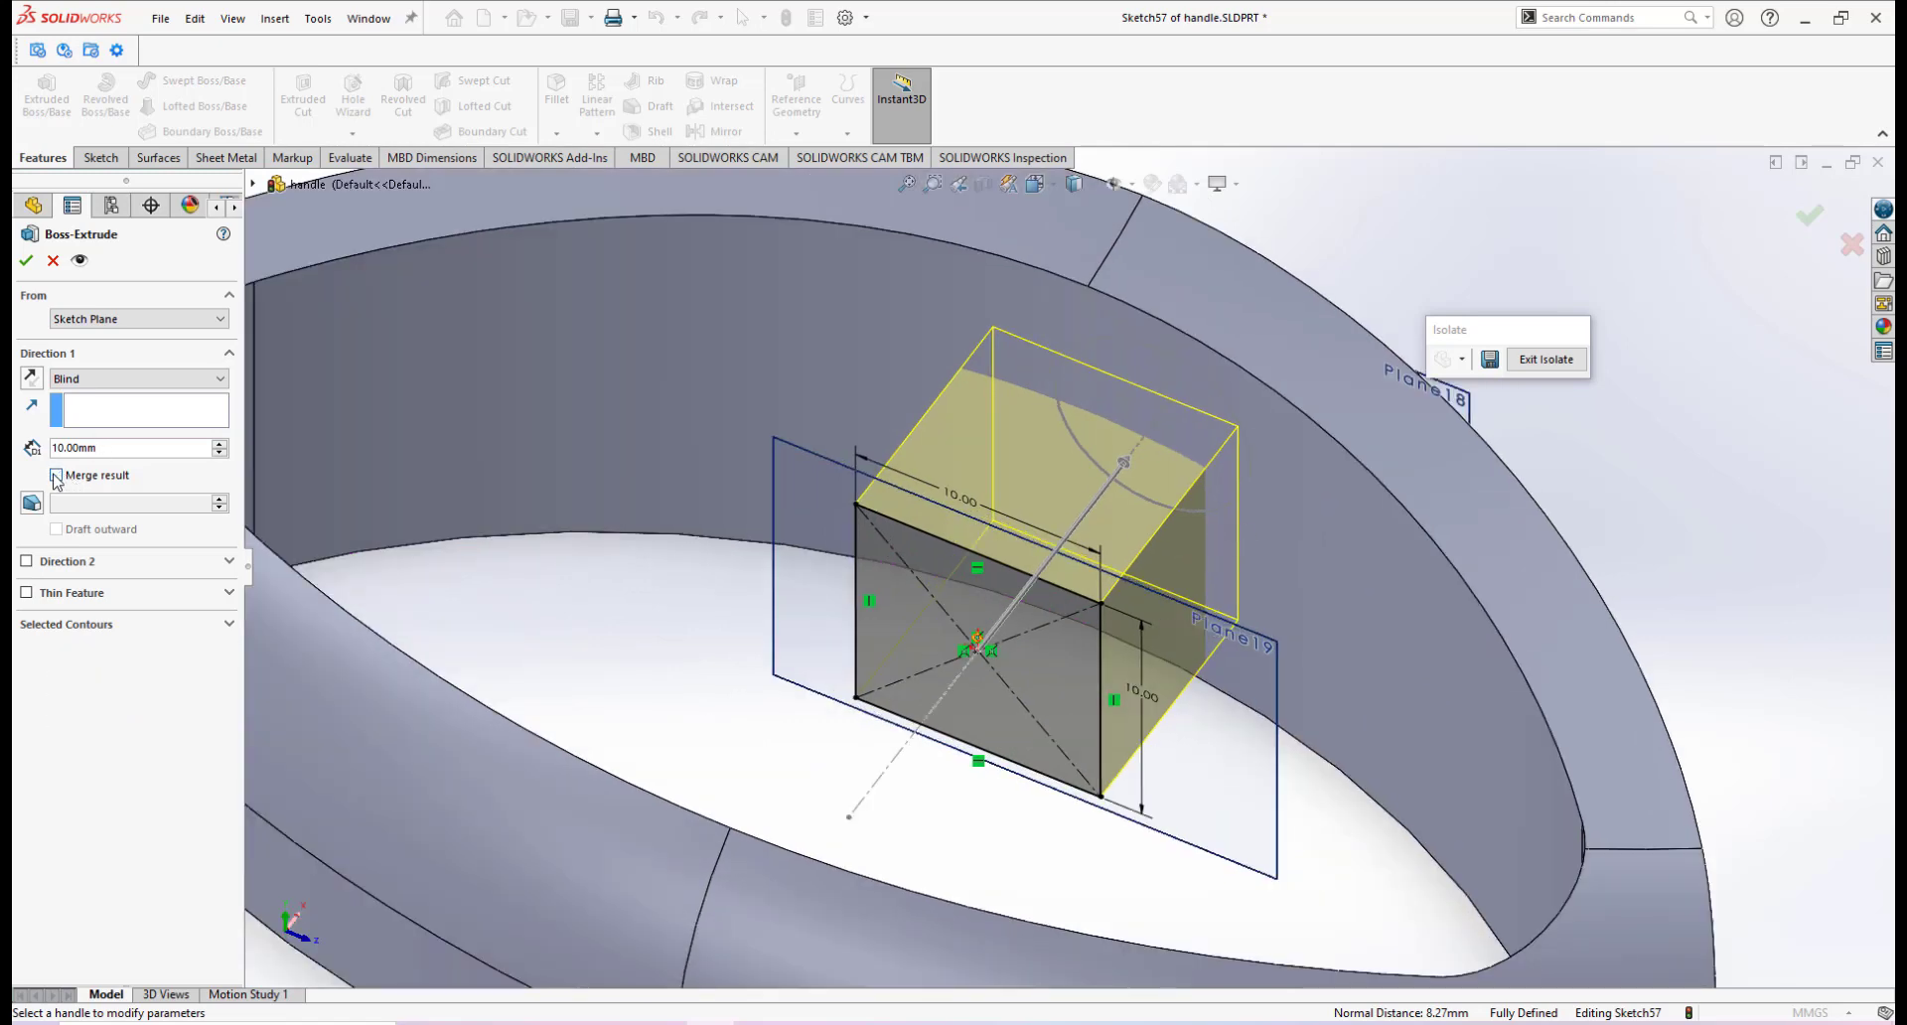
pyautogui.click(119, 379)
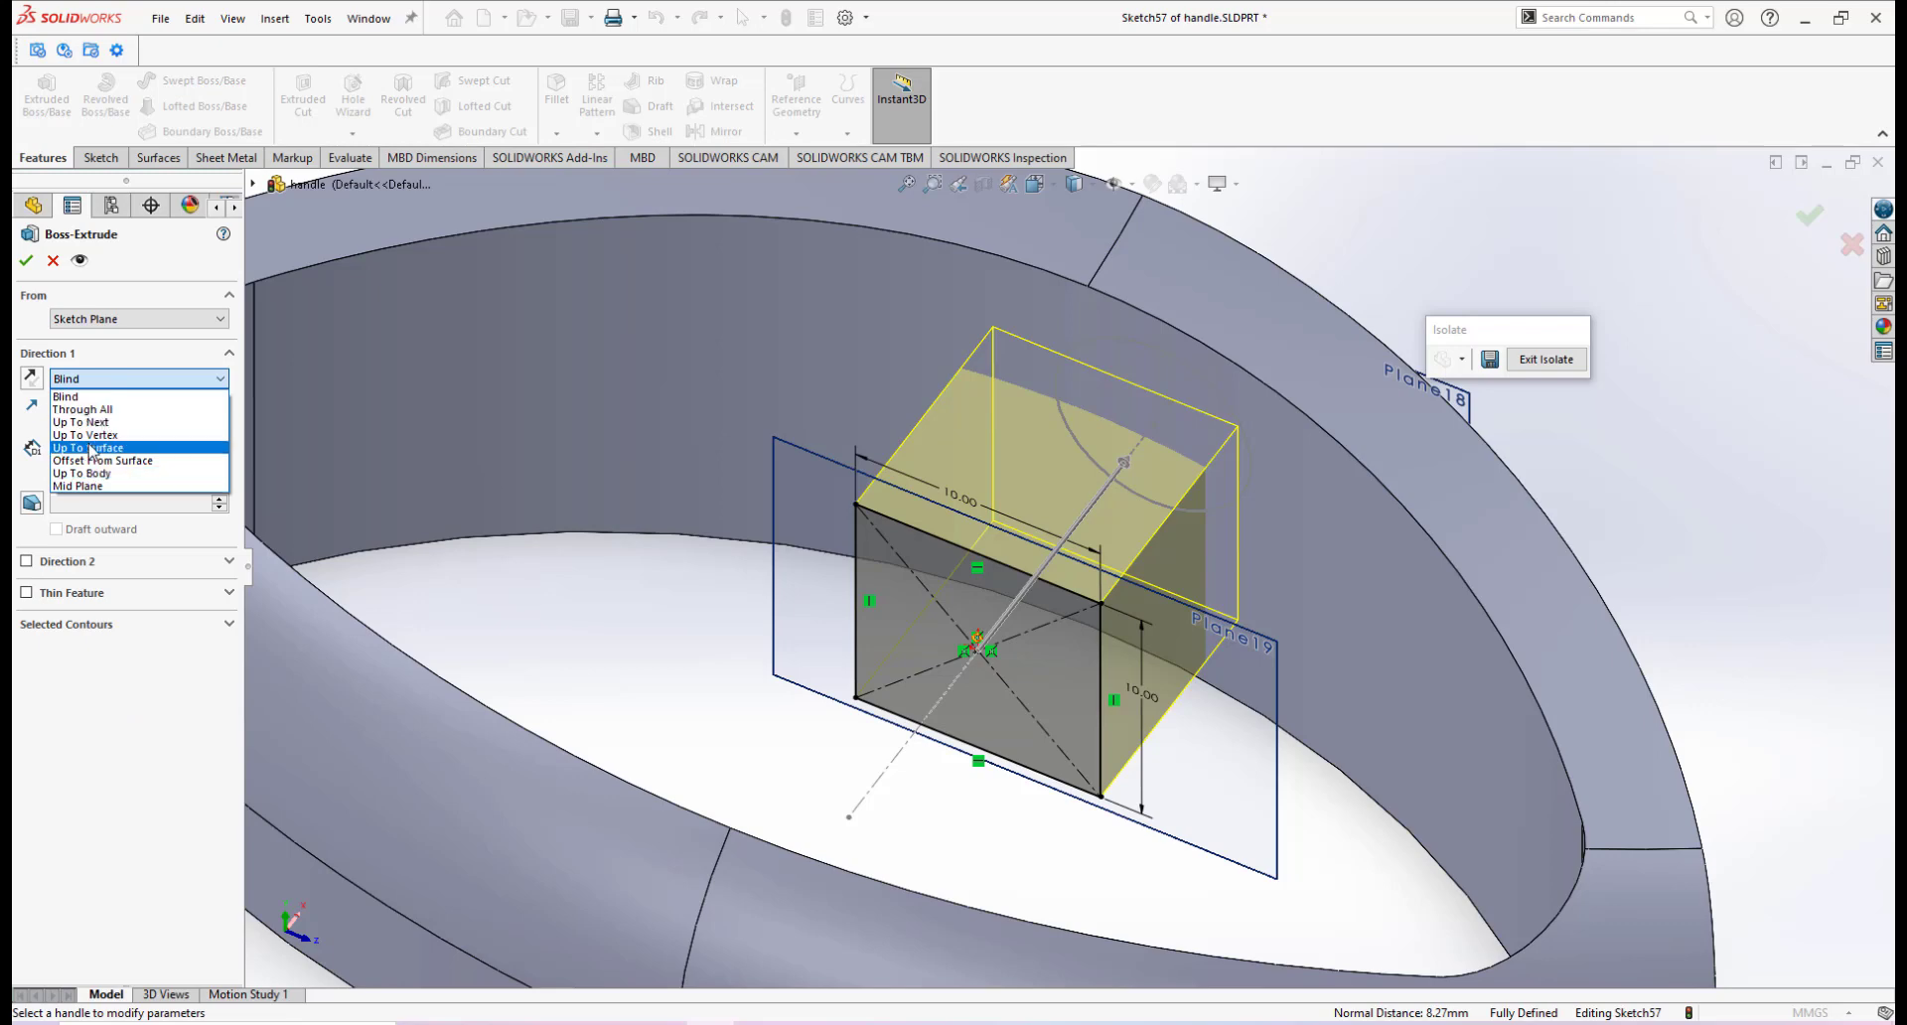
pyautogui.click(100, 450)
pyautogui.click(883, 336)
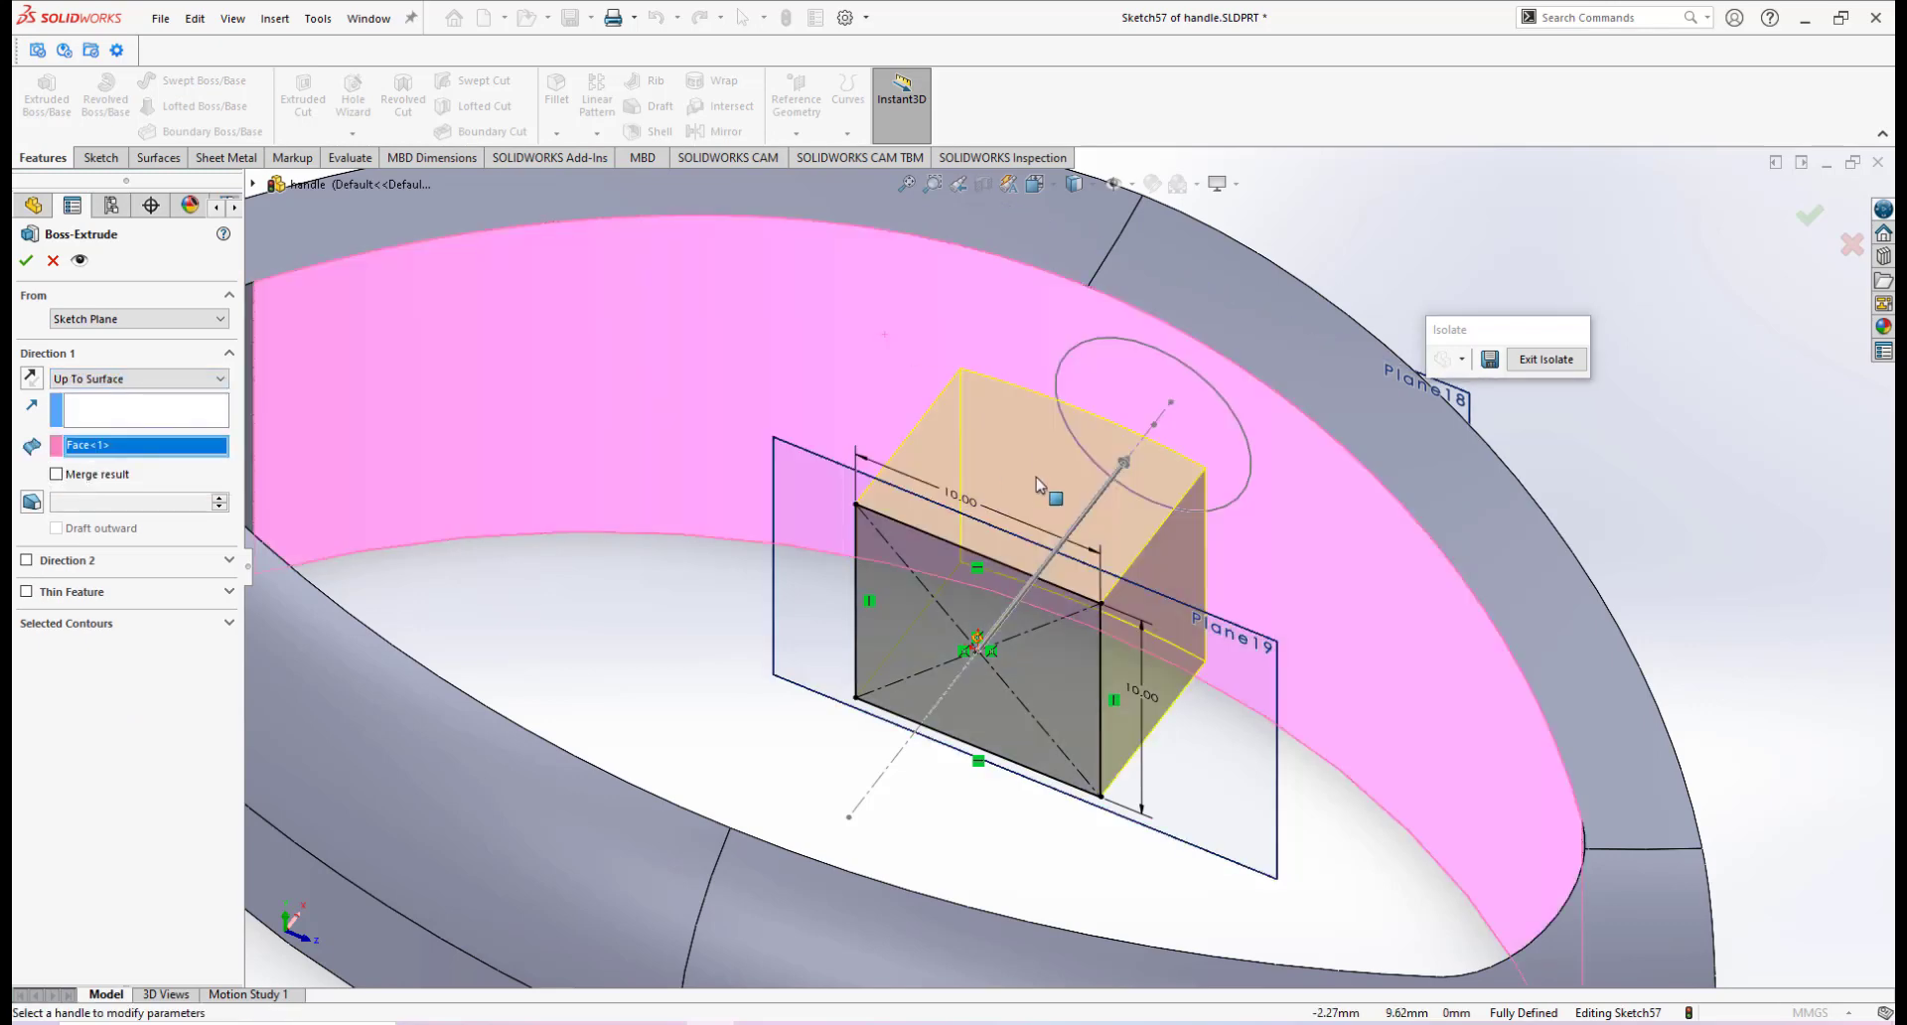
pyautogui.moveTo(966, 464); pyautogui.dragTo(1080, 445, button='middle')
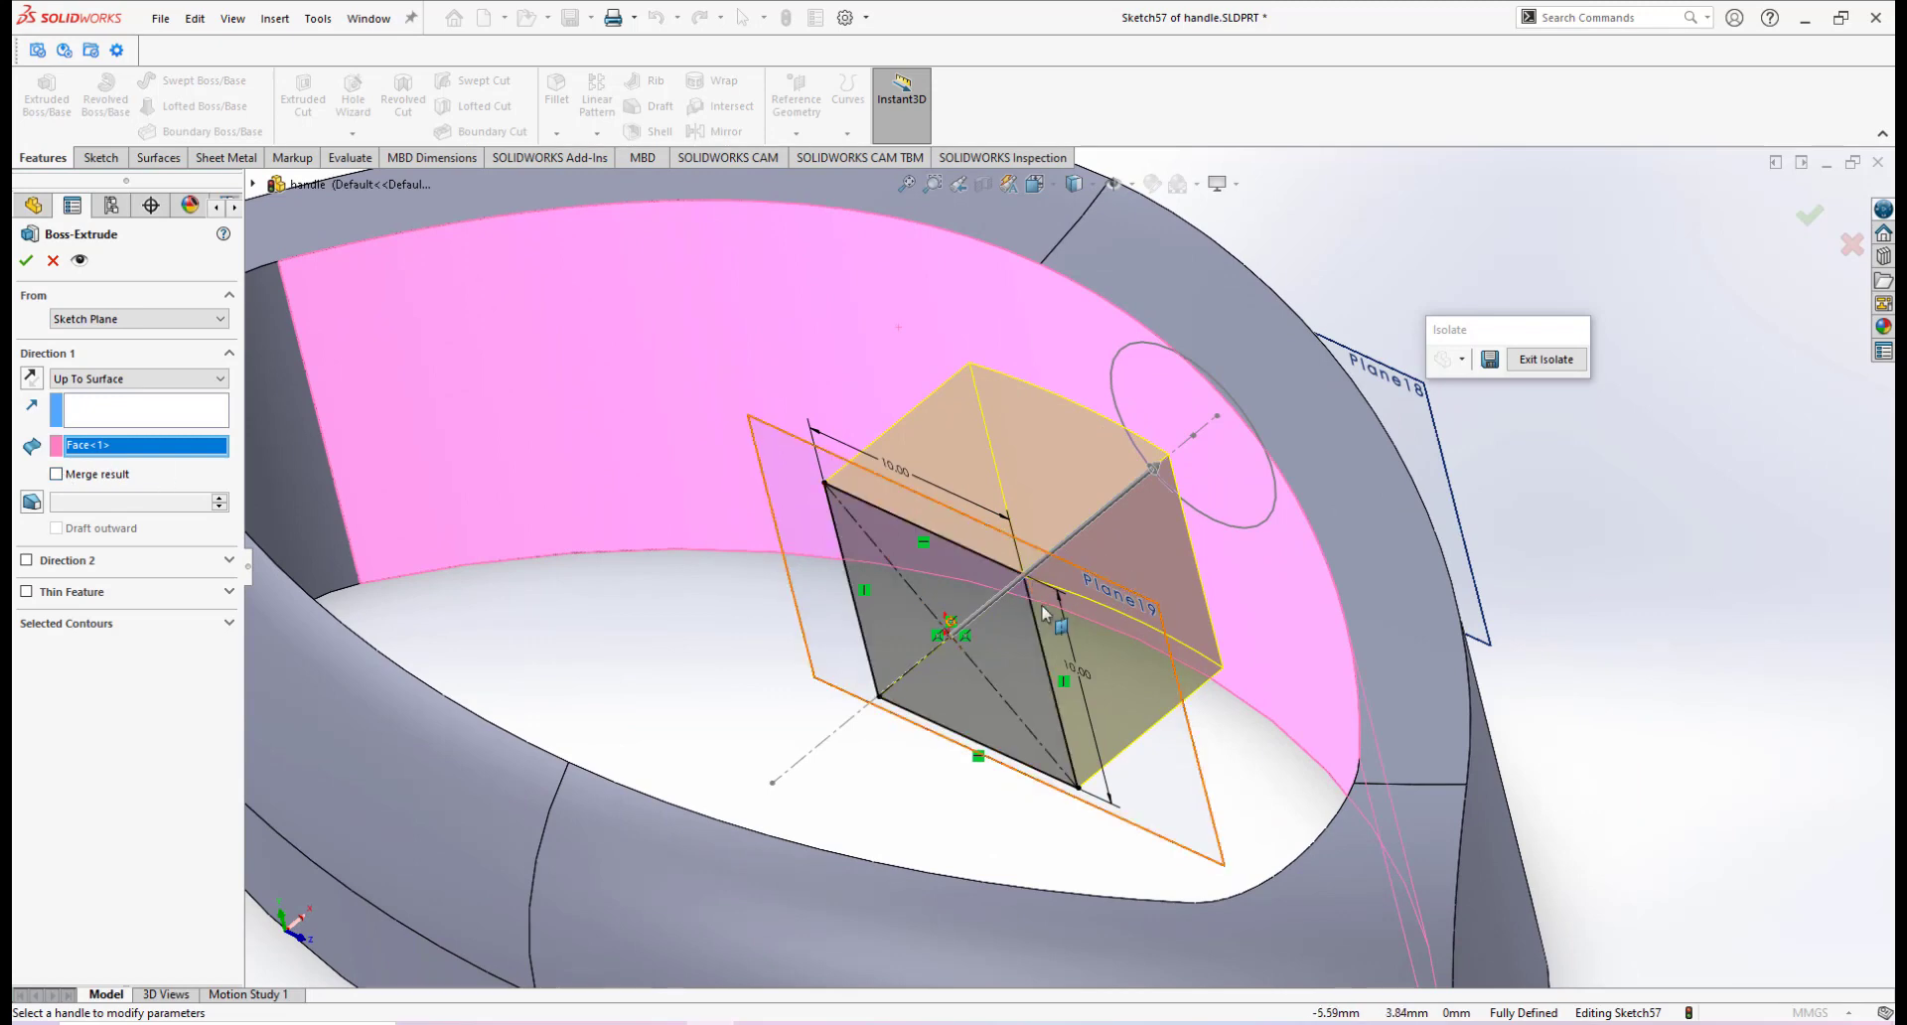
pyautogui.moveTo(1118, 572)
pyautogui.mouseDown(button='middle')
pyautogui.moveTo(1072, 570)
pyautogui.moveTo(1152, 568)
pyautogui.mouseUp(button='middle')
pyautogui.click(26, 260)
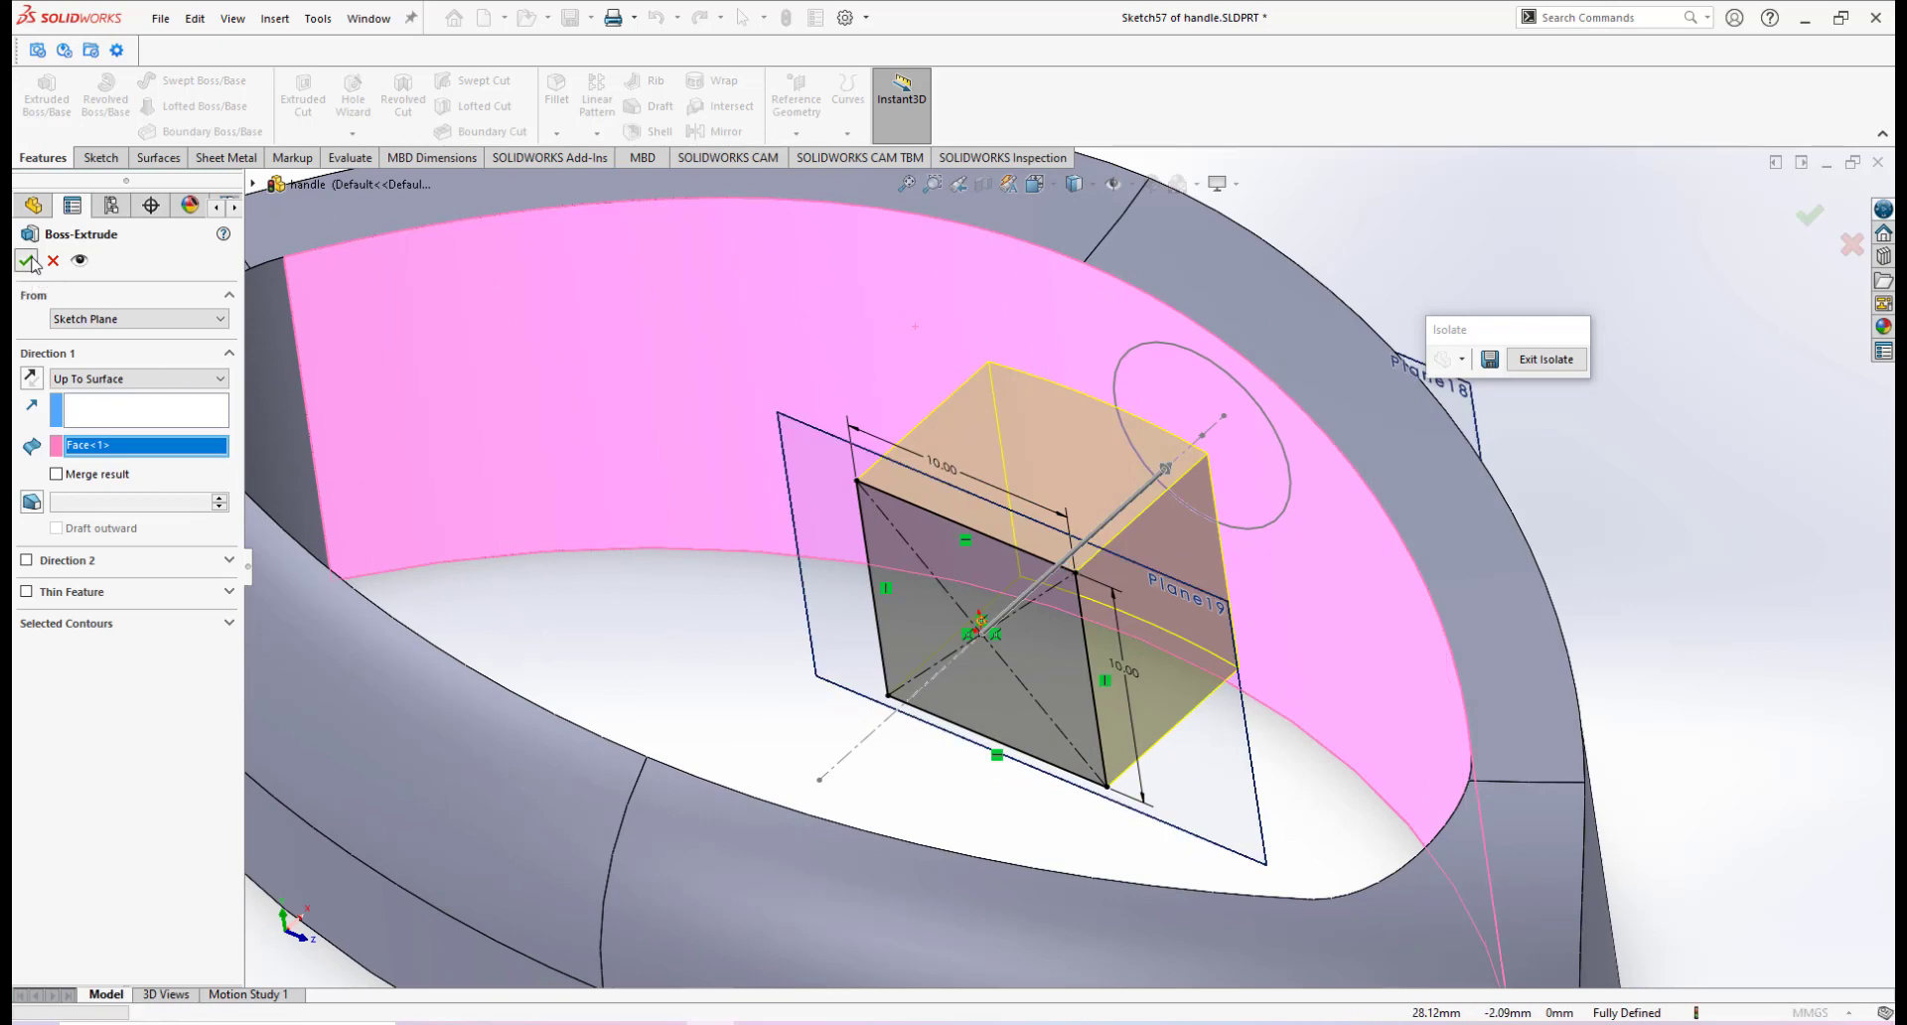
# Examine the part's solid bodies by highlighting the handle ring and the new block one after the other
pyautogui.moveTo(660, 443); pyautogui.dragTo(1147, 497, button='middle')
pyautogui.scroll(1, 1147, 497)
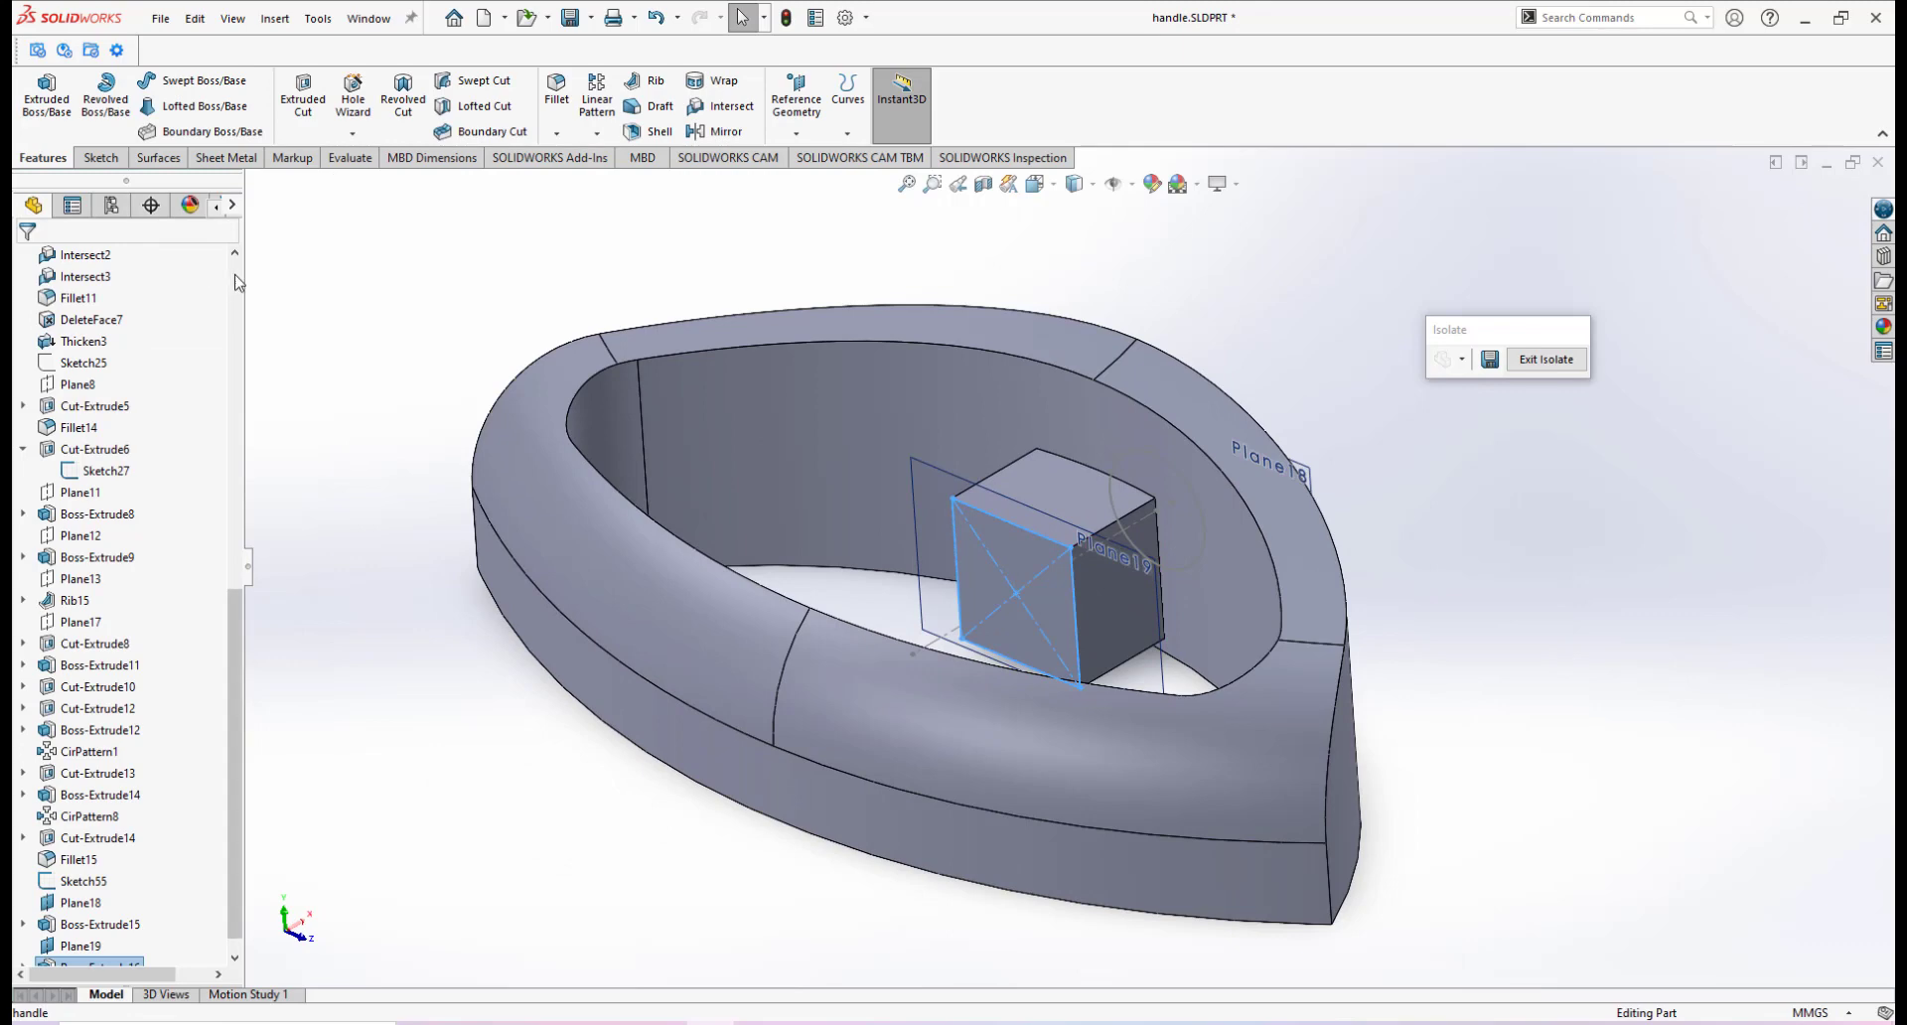
pyautogui.scroll(10, 236, 283)
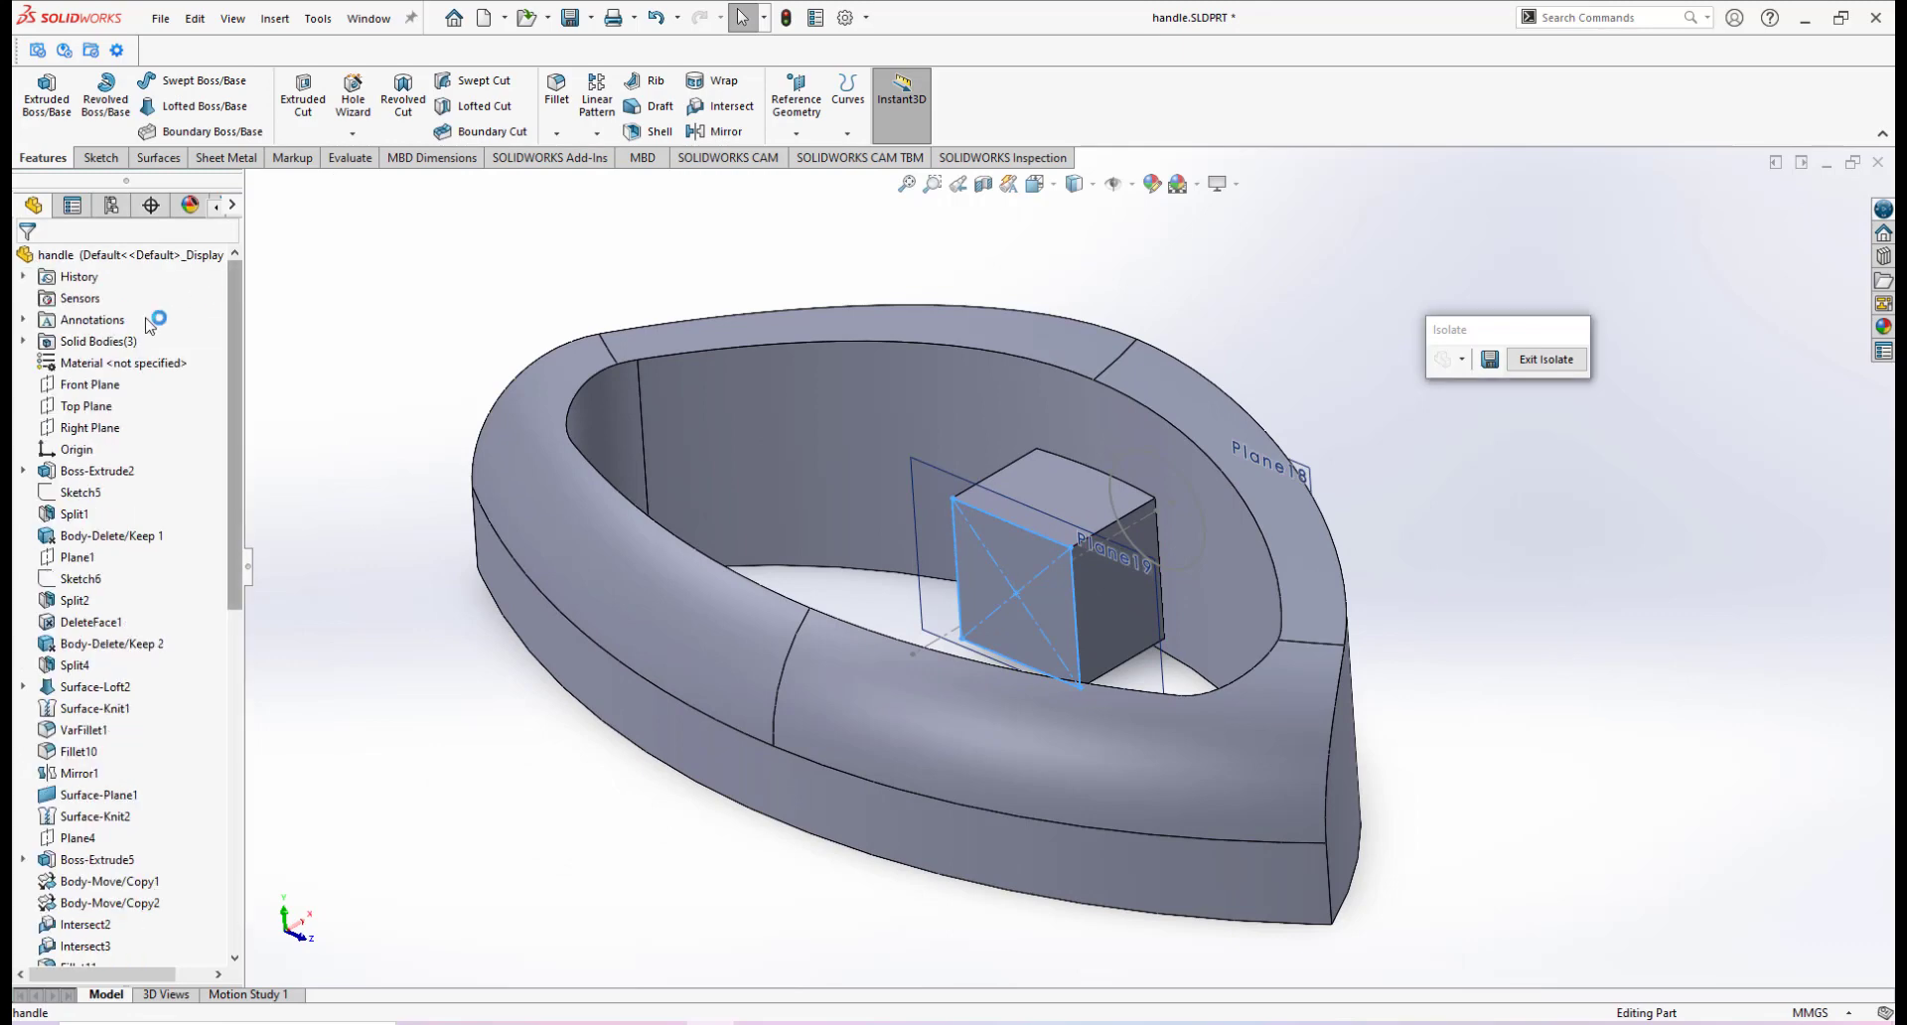
pyautogui.click(23, 340)
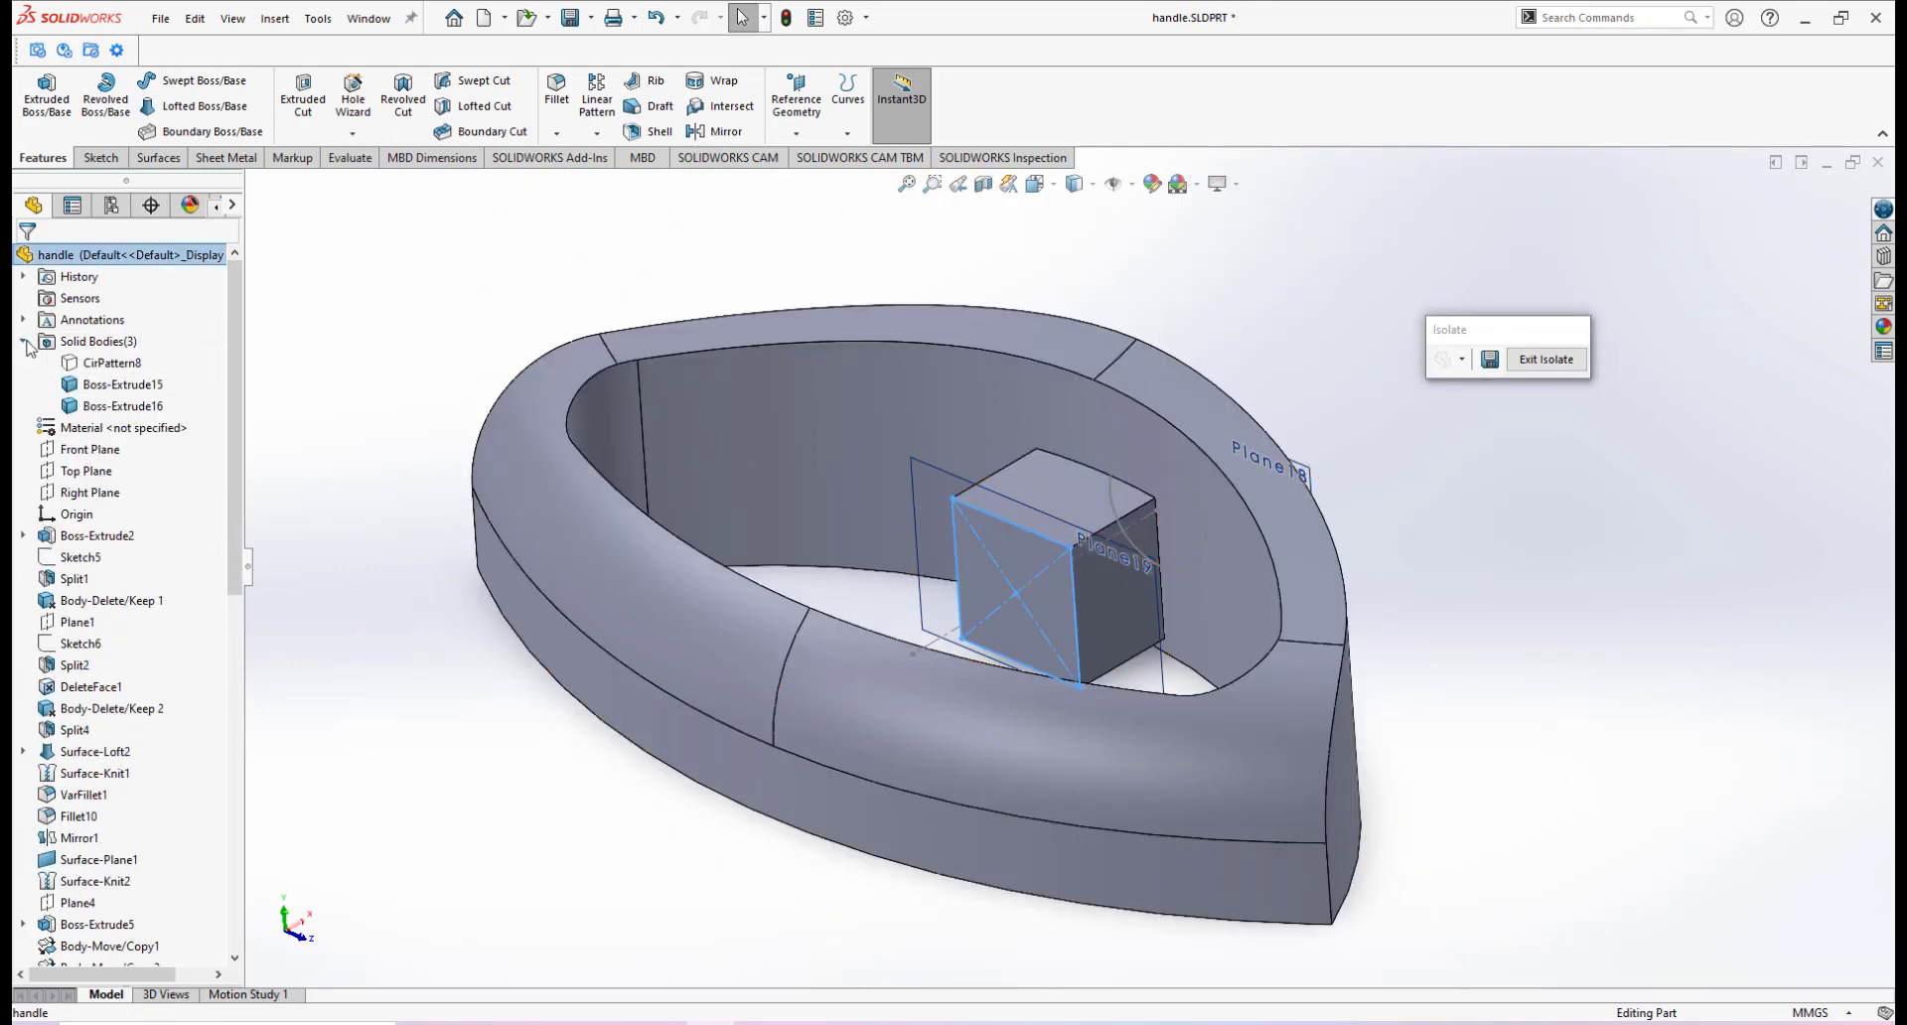
pyautogui.click(103, 388)
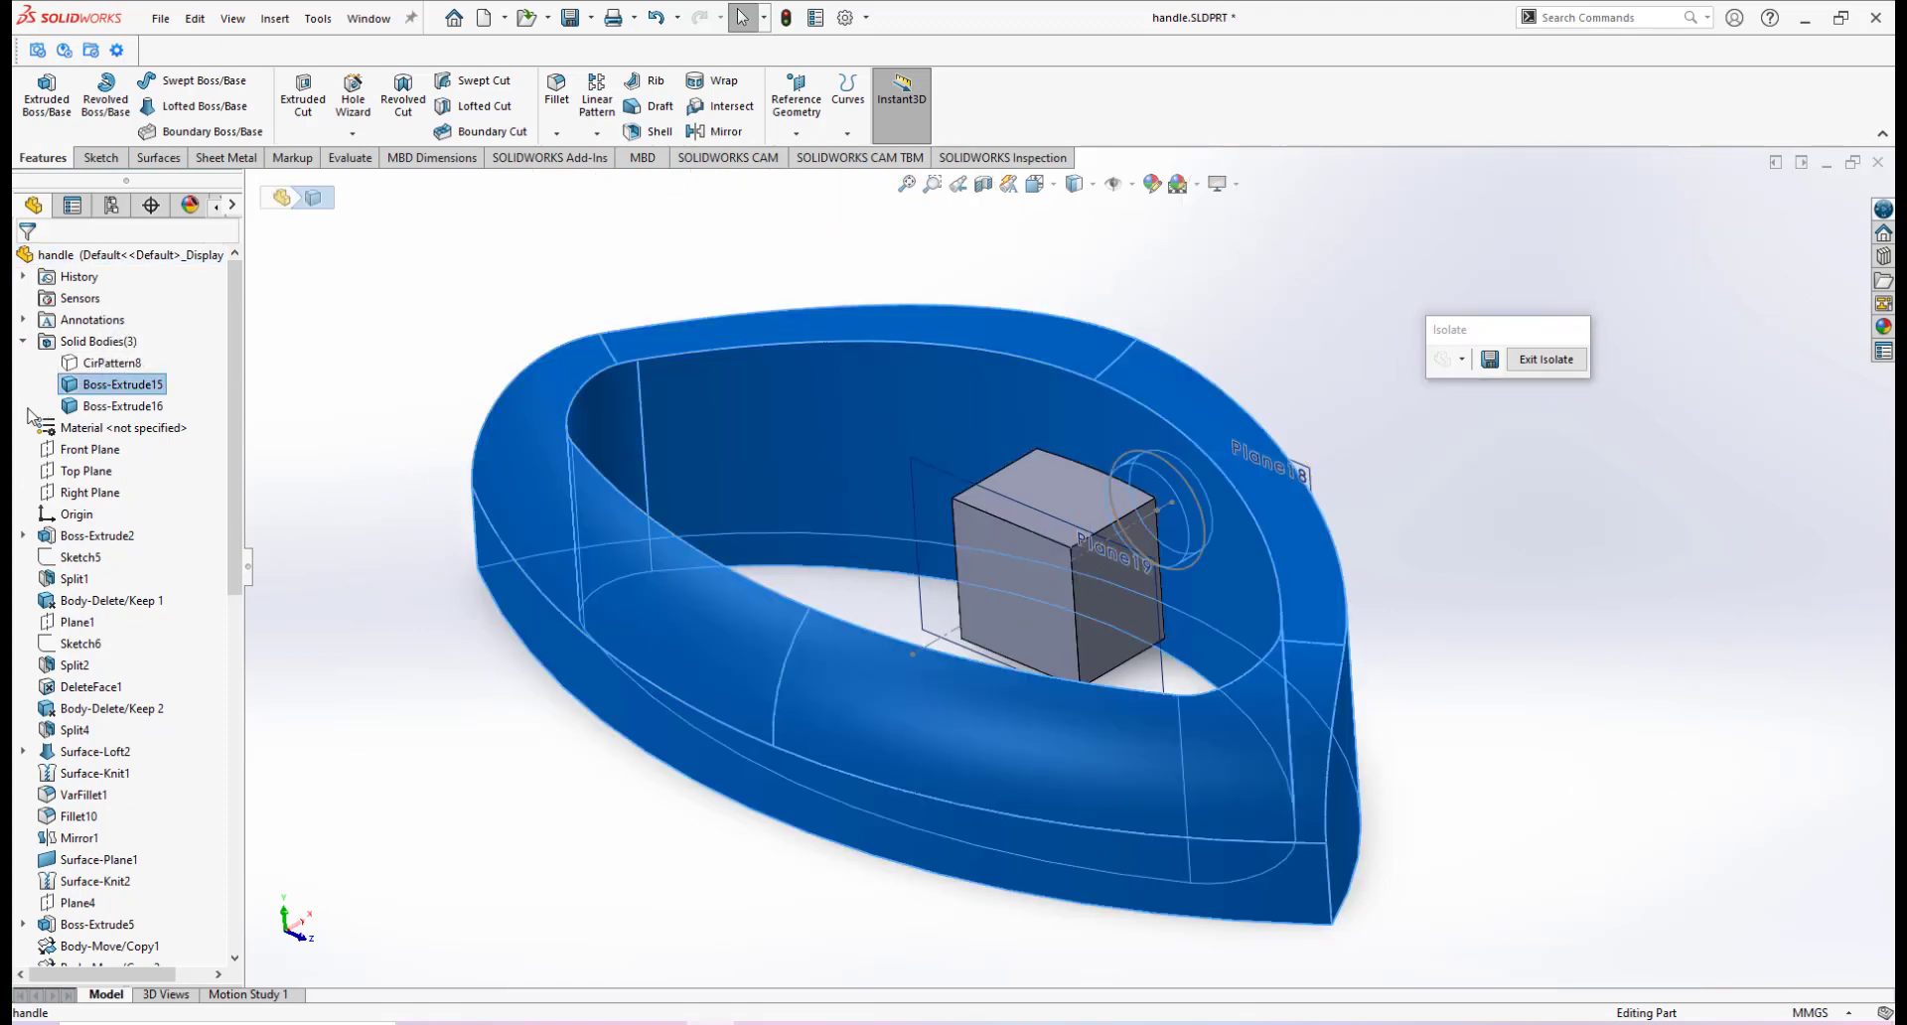
pyautogui.click(111, 406)
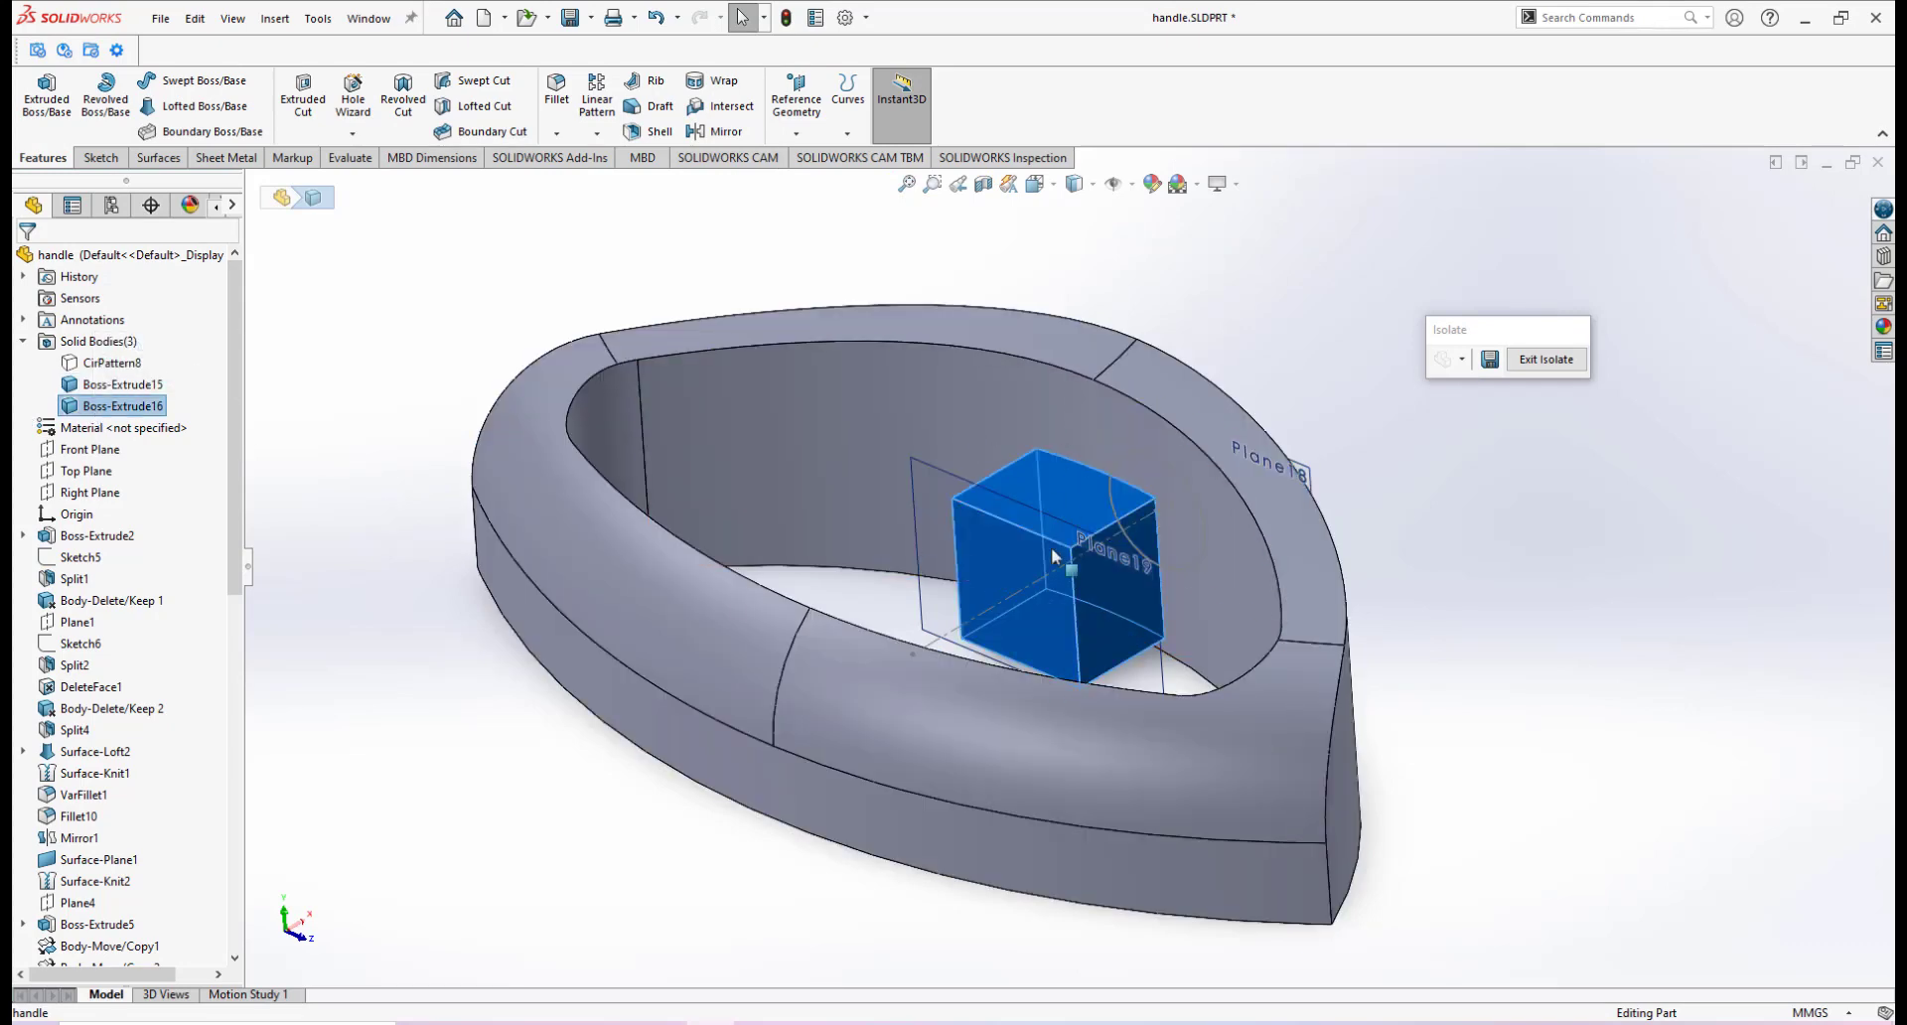
pyautogui.moveTo(1054, 556); pyautogui.dragTo(1036, 683, button='middle')
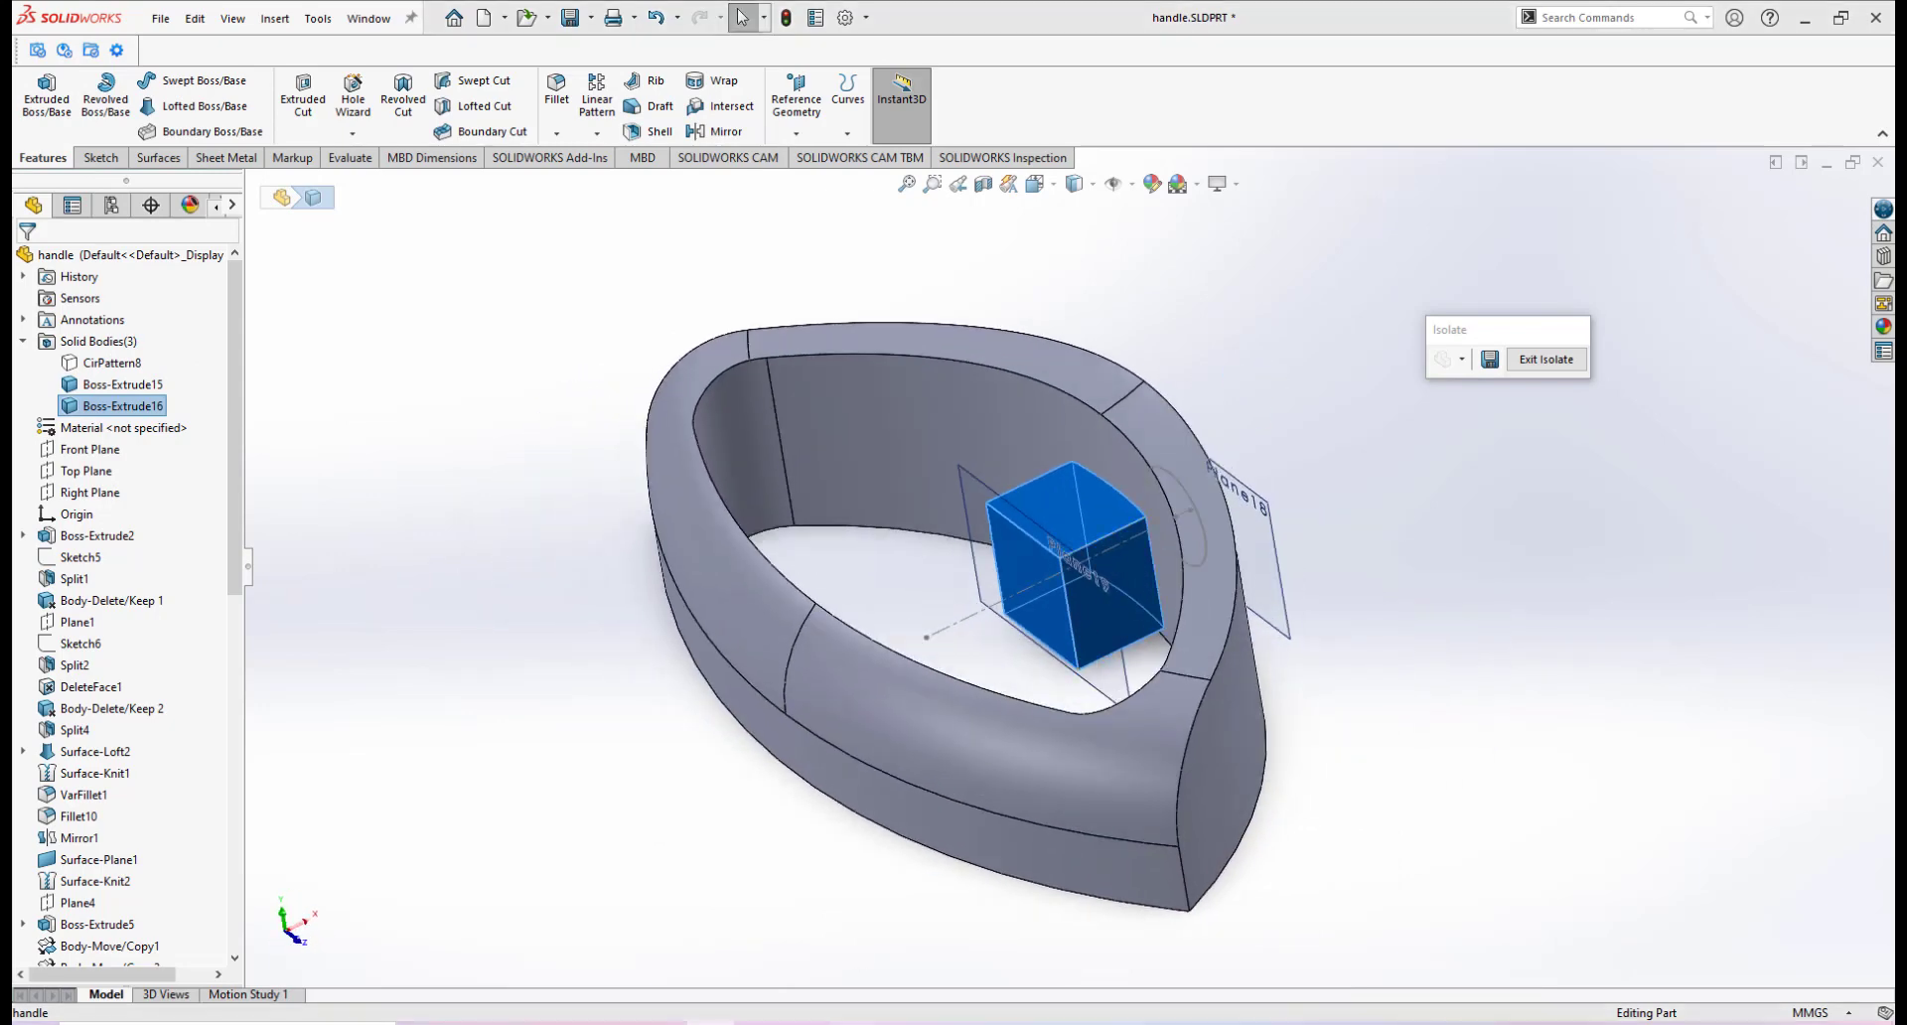
# Consult the handle drawing IMG_20221218_154647.jpg in the photo viewer and return to the handle model
pyautogui.moveTo(854, 1013)
pyautogui.click(775, 888)
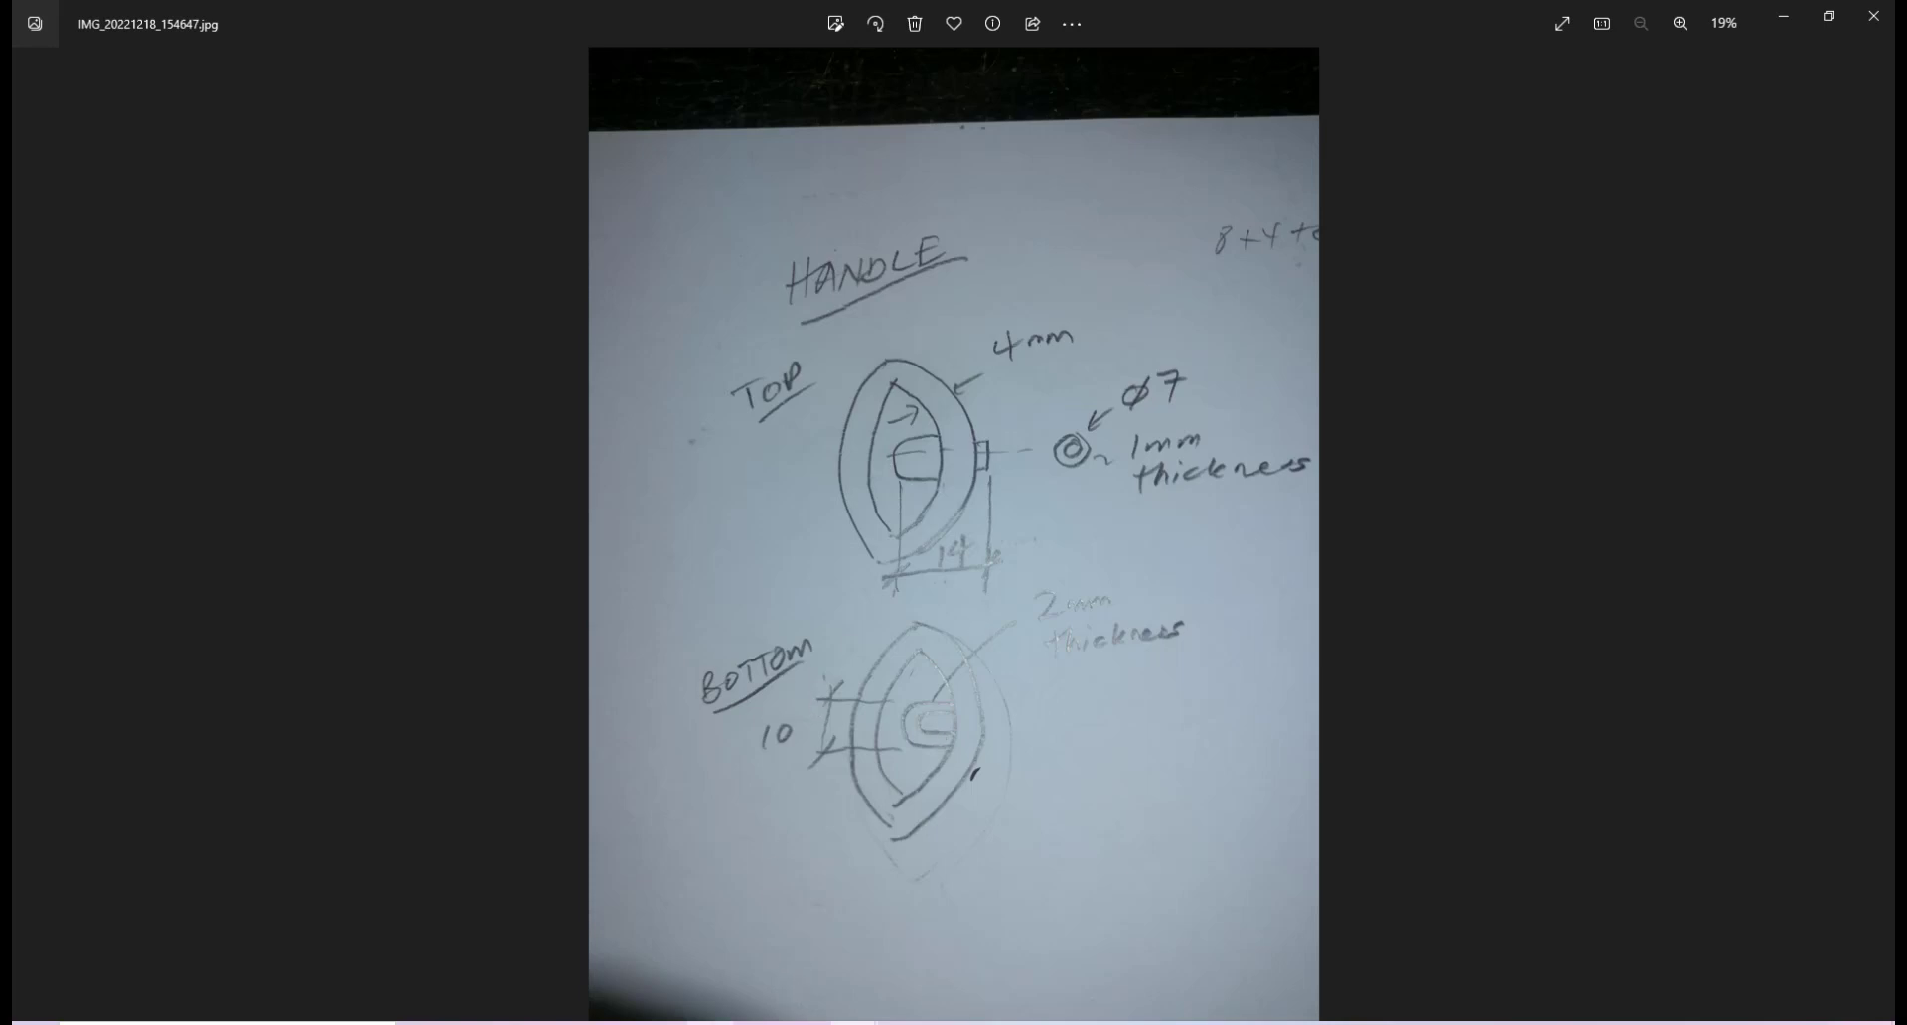
pyautogui.hotkey('alt', 'Tab')
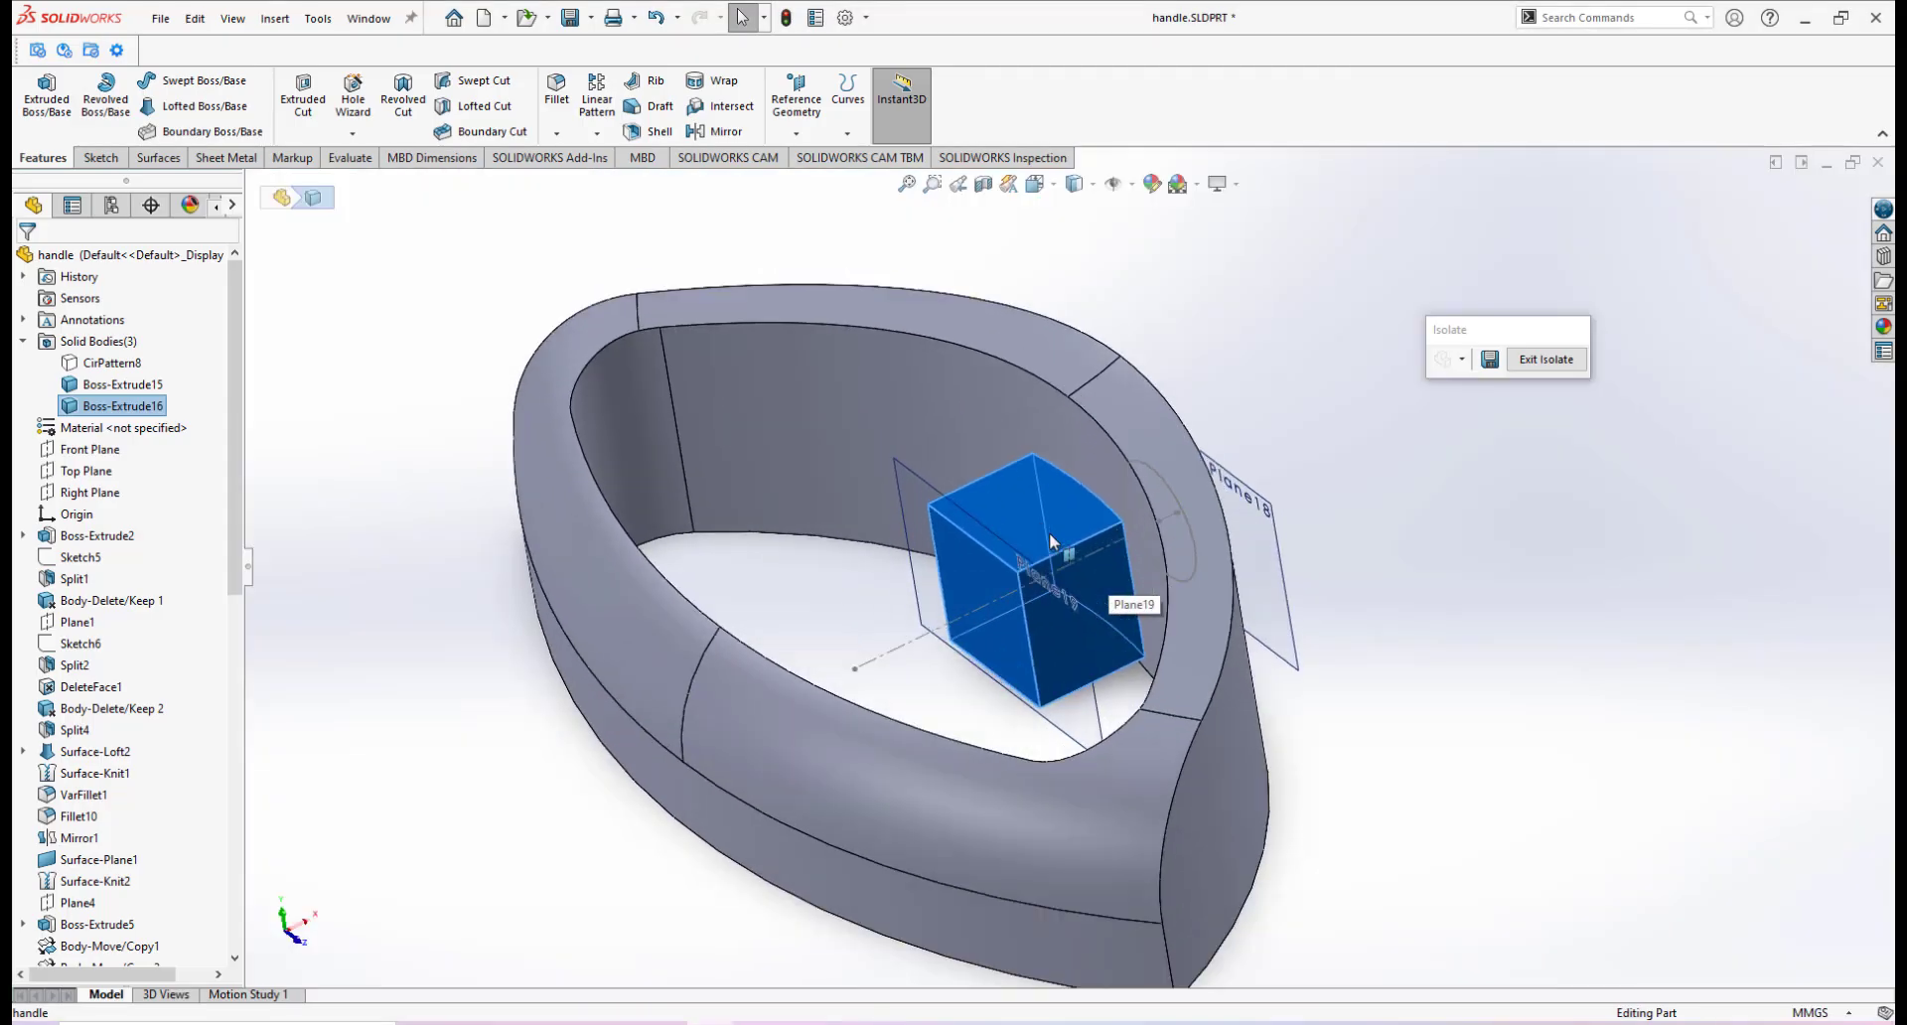
pyautogui.moveTo(1049, 533)
pyautogui.mouseDown(button='middle')
pyautogui.moveTo(968, 536)
pyautogui.moveTo(1063, 551)
pyautogui.mouseUp(button='middle')
# Exit the current isolation and isolate only the extruded square block inside the handle
pyautogui.click(1548, 363)
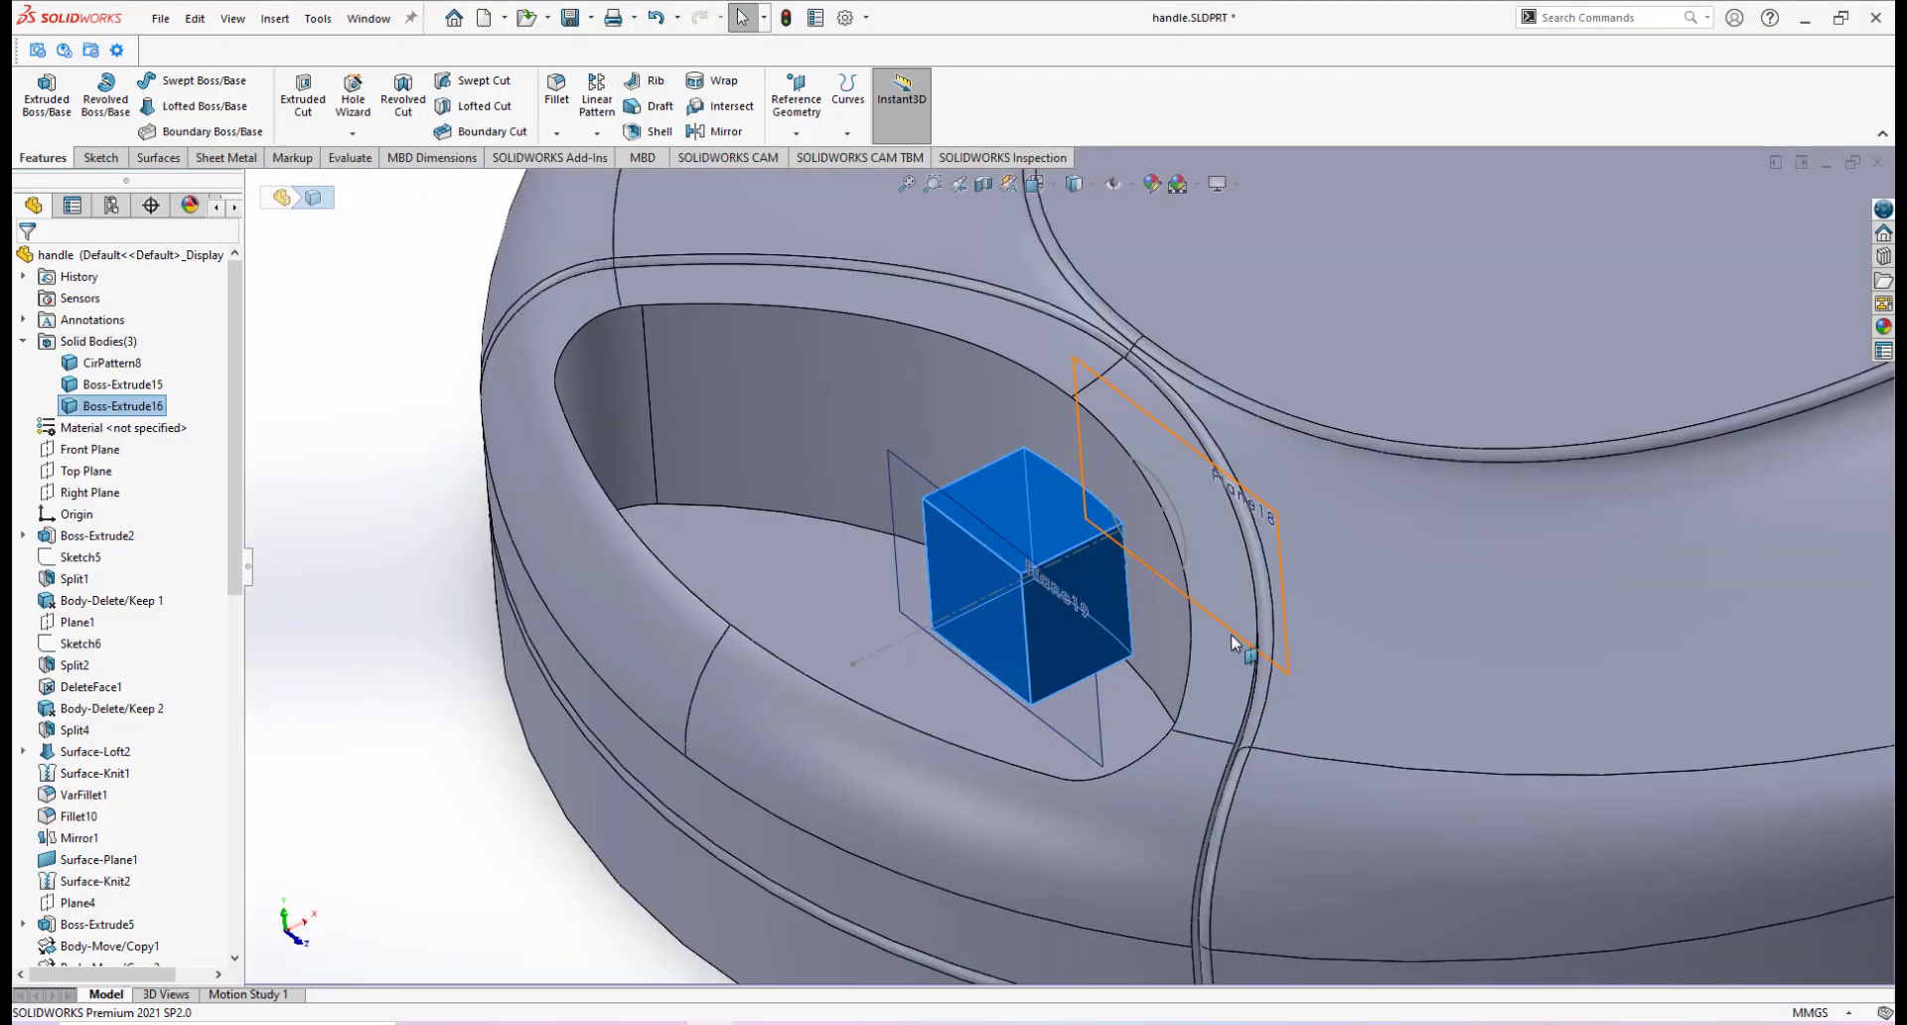
pyautogui.scroll(3, 1232, 637)
pyautogui.click(606, 673)
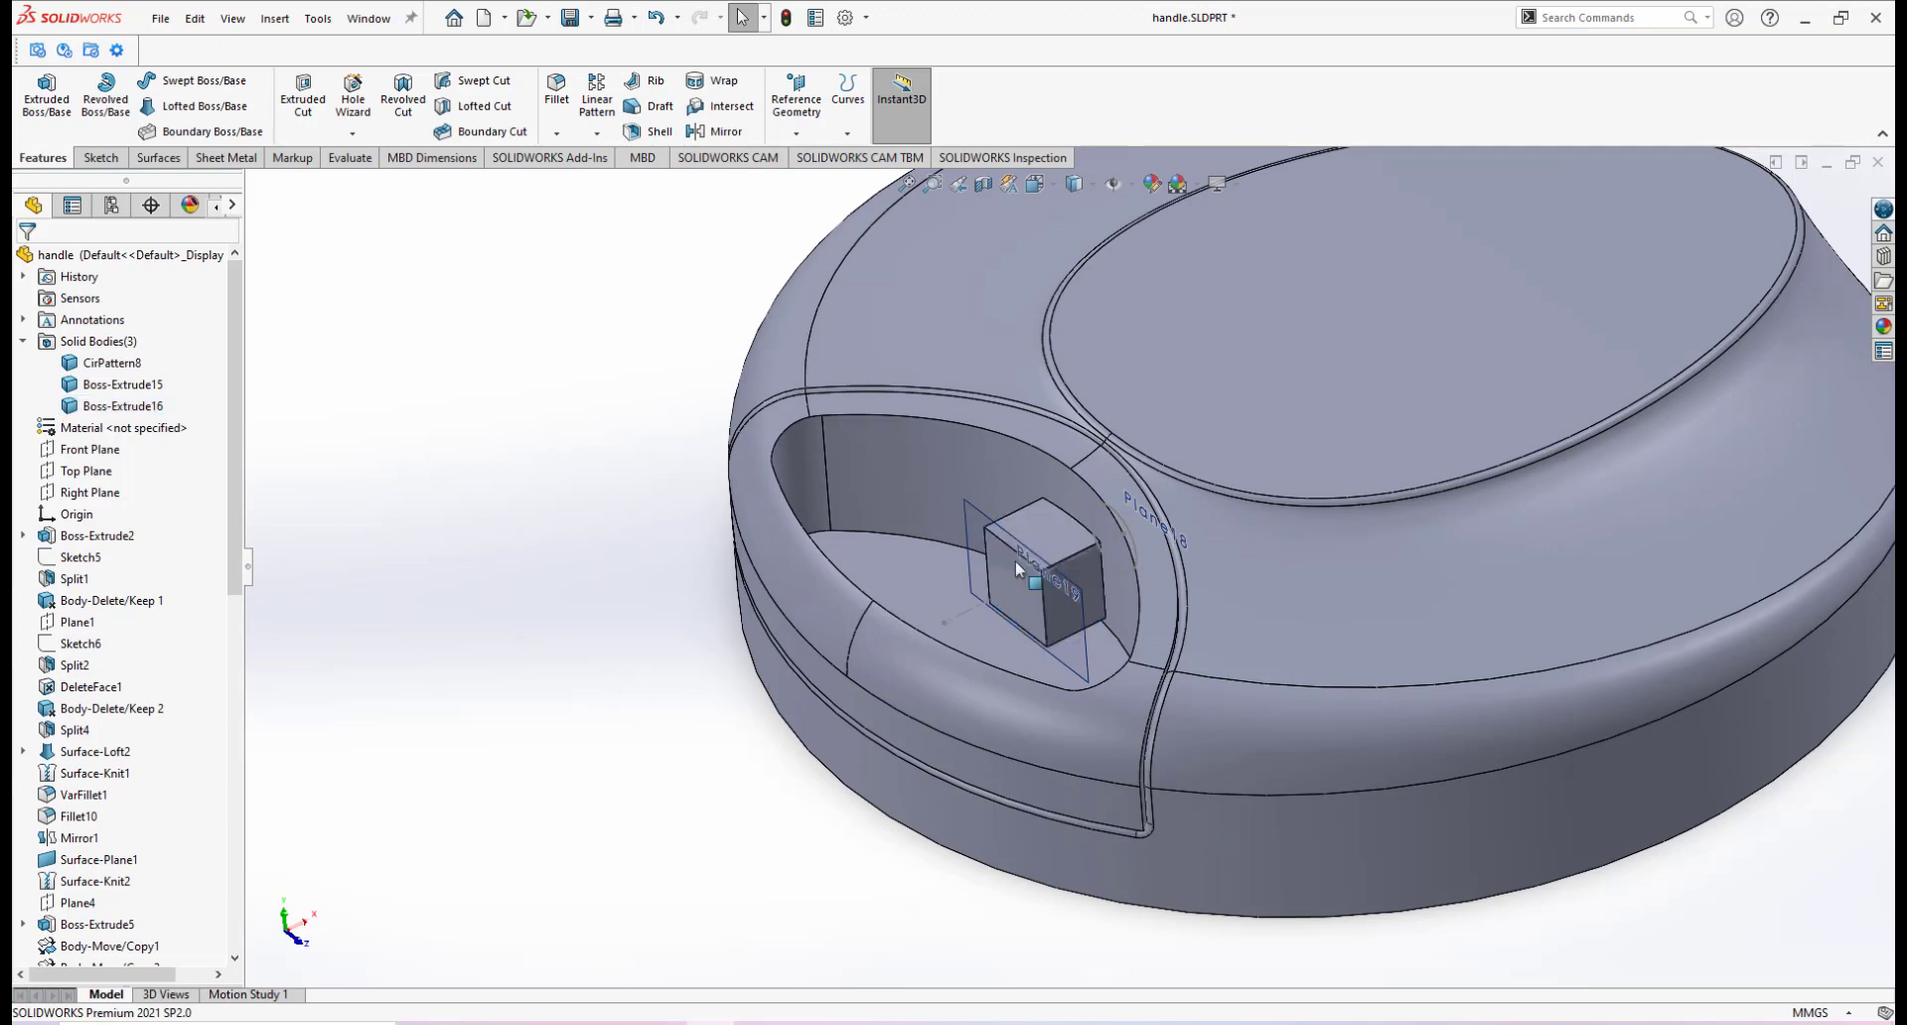
pyautogui.click(1040, 541)
pyautogui.rightClick(1044, 537)
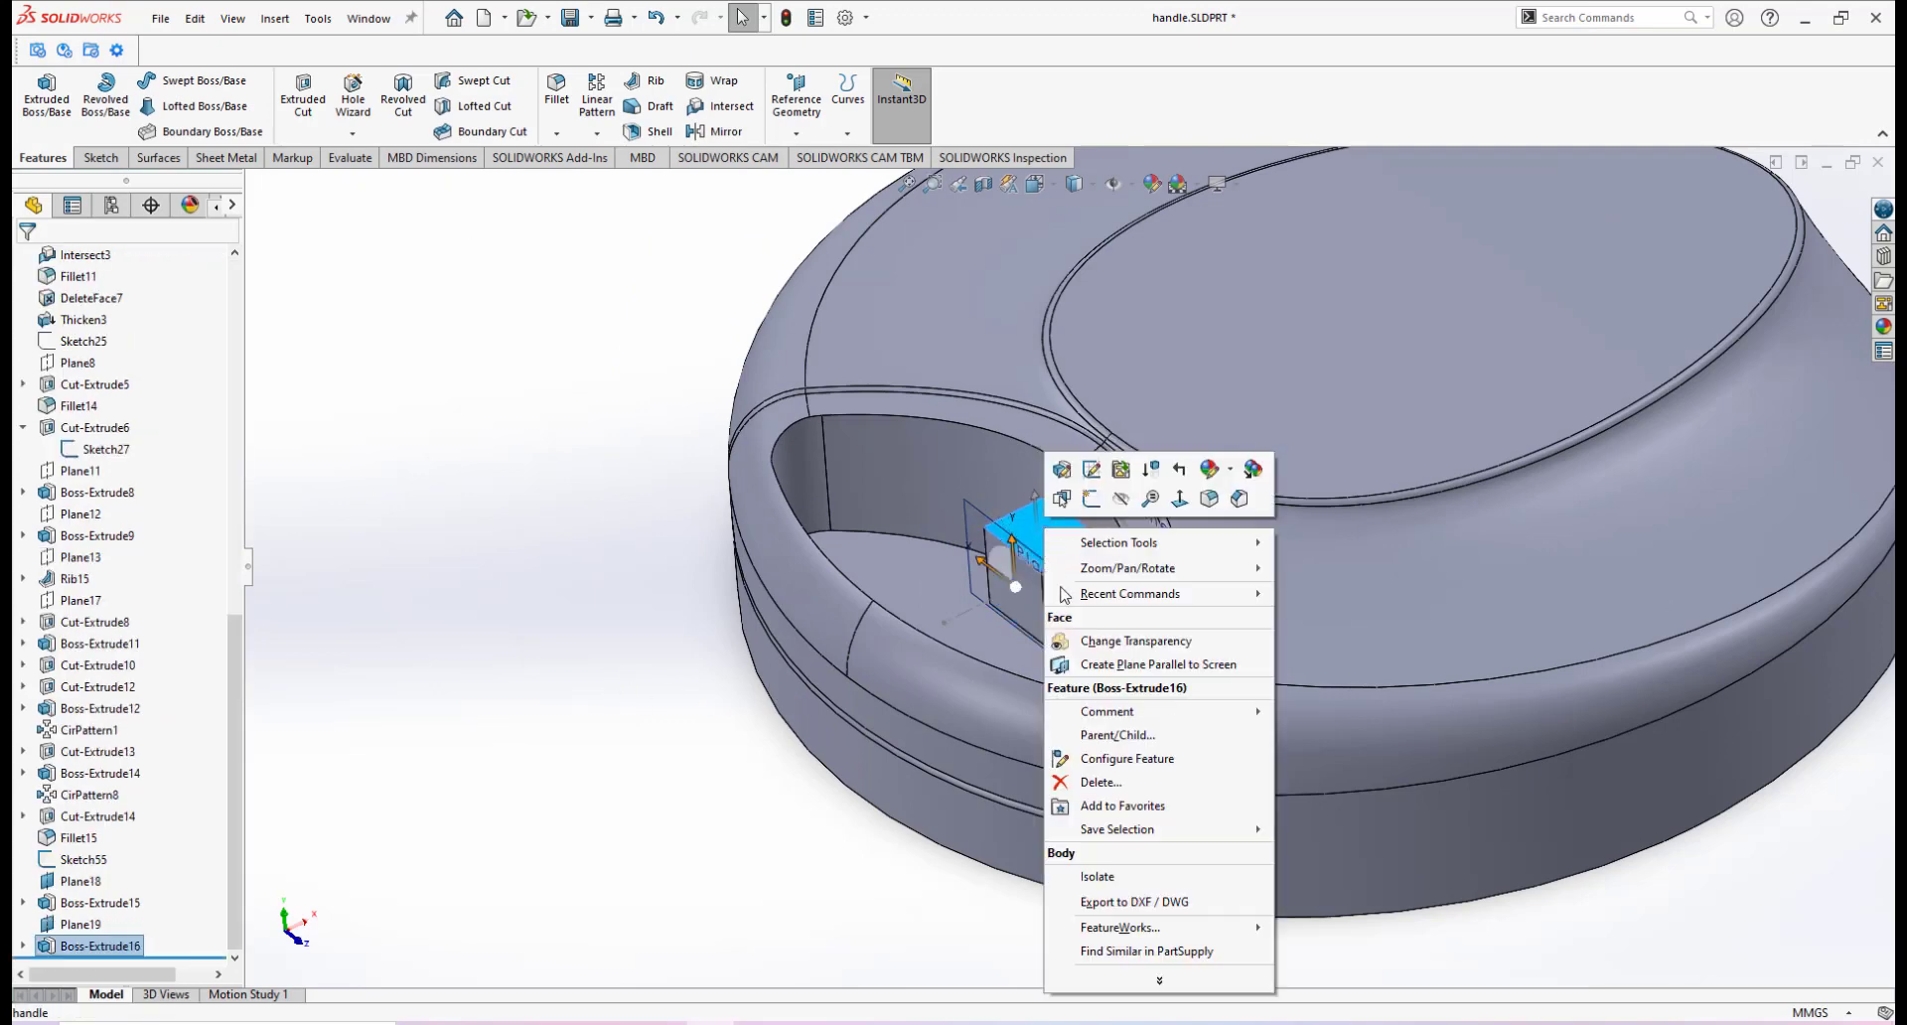
pyautogui.click(1096, 872)
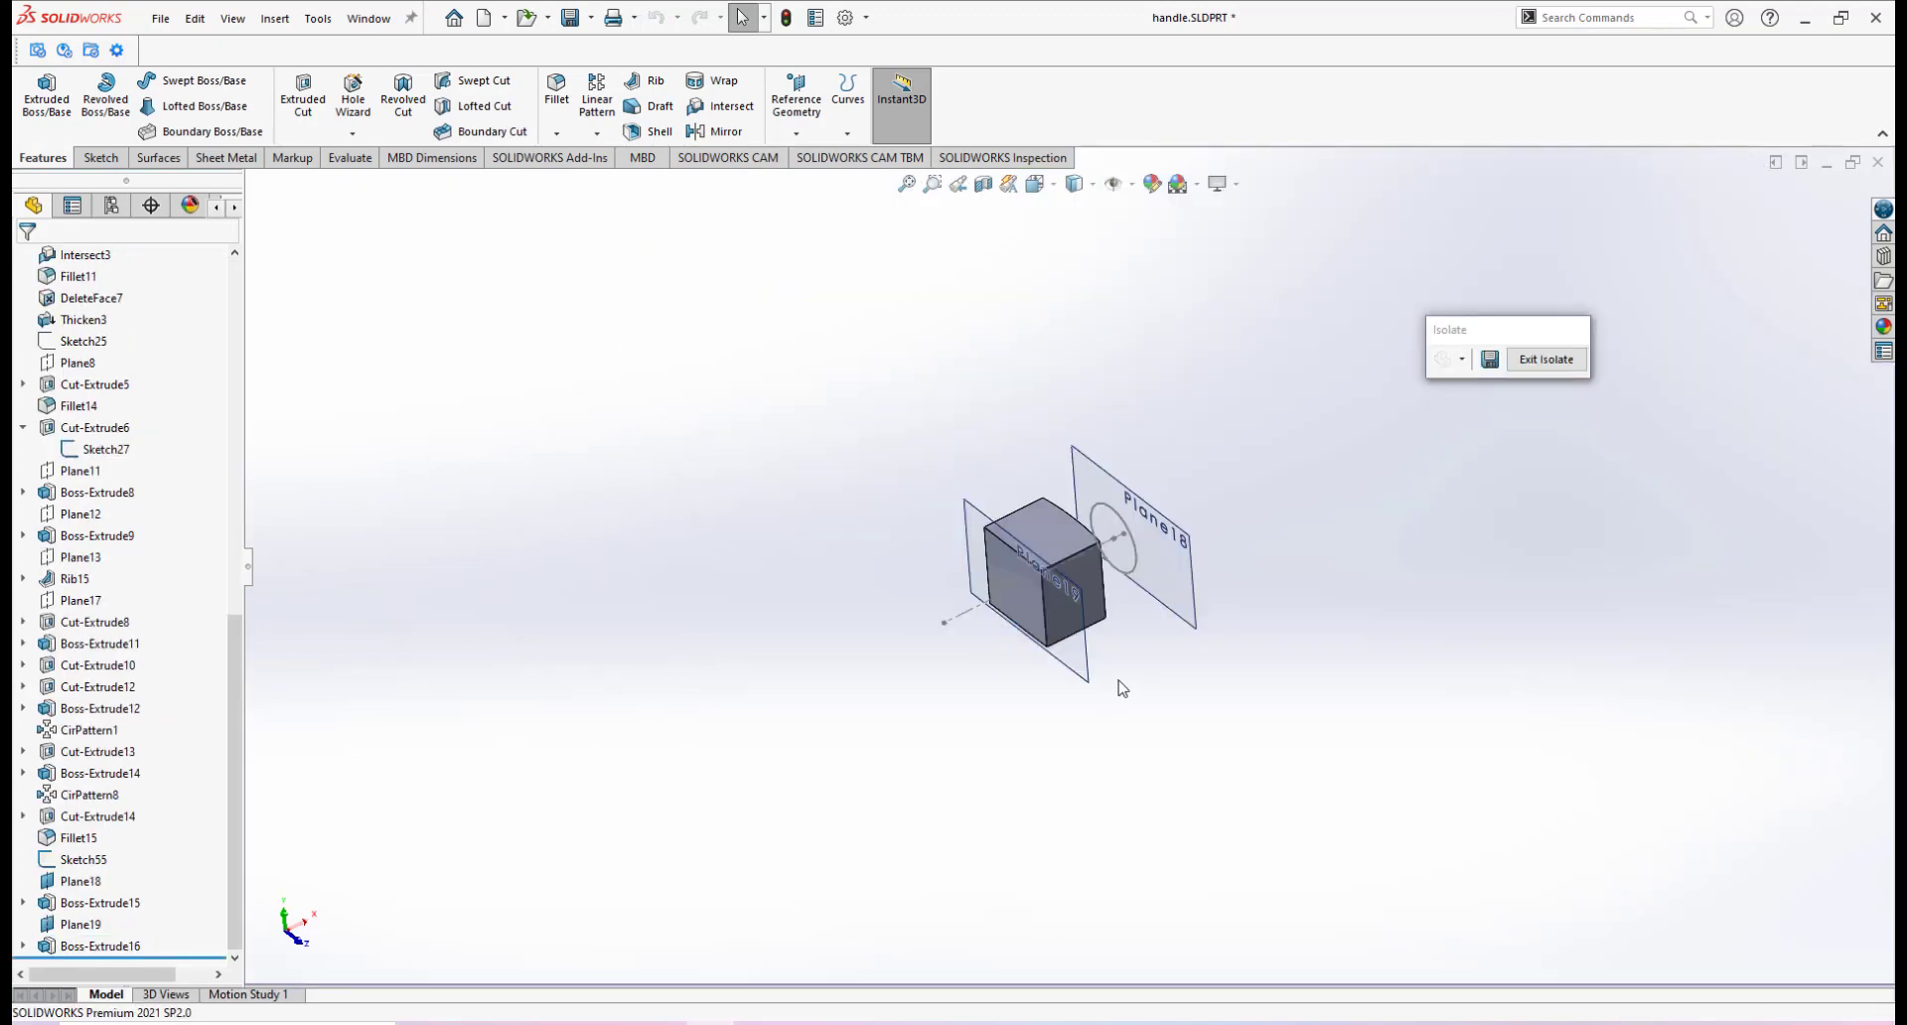
# Fillet the block's two vertical edges on the side away from the handle wall with a 5 mm radius
pyautogui.moveTo(1119, 687); pyautogui.dragTo(1084, 735, button='middle')
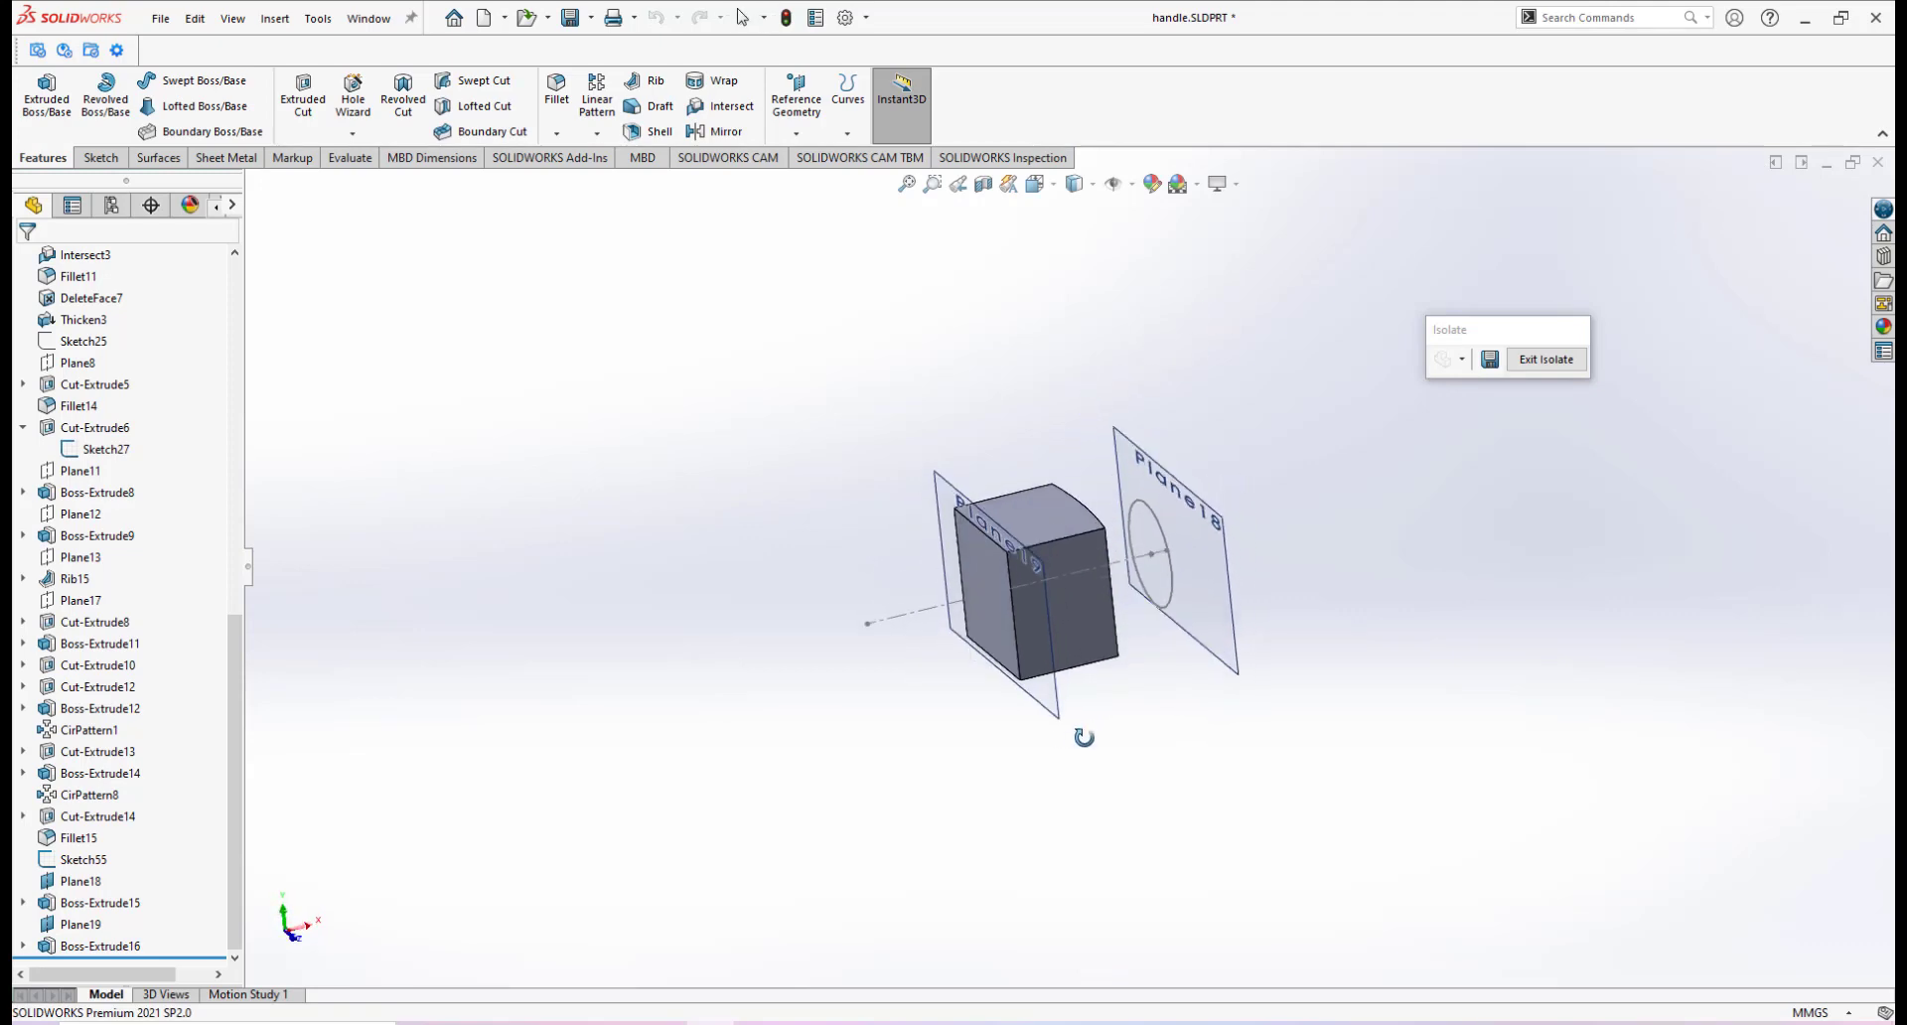
pyautogui.scroll(-1, 1009, 524)
pyautogui.moveTo(1009, 523); pyautogui.dragTo(1040, 592, button='middle')
pyautogui.scroll(-1, 1020, 528)
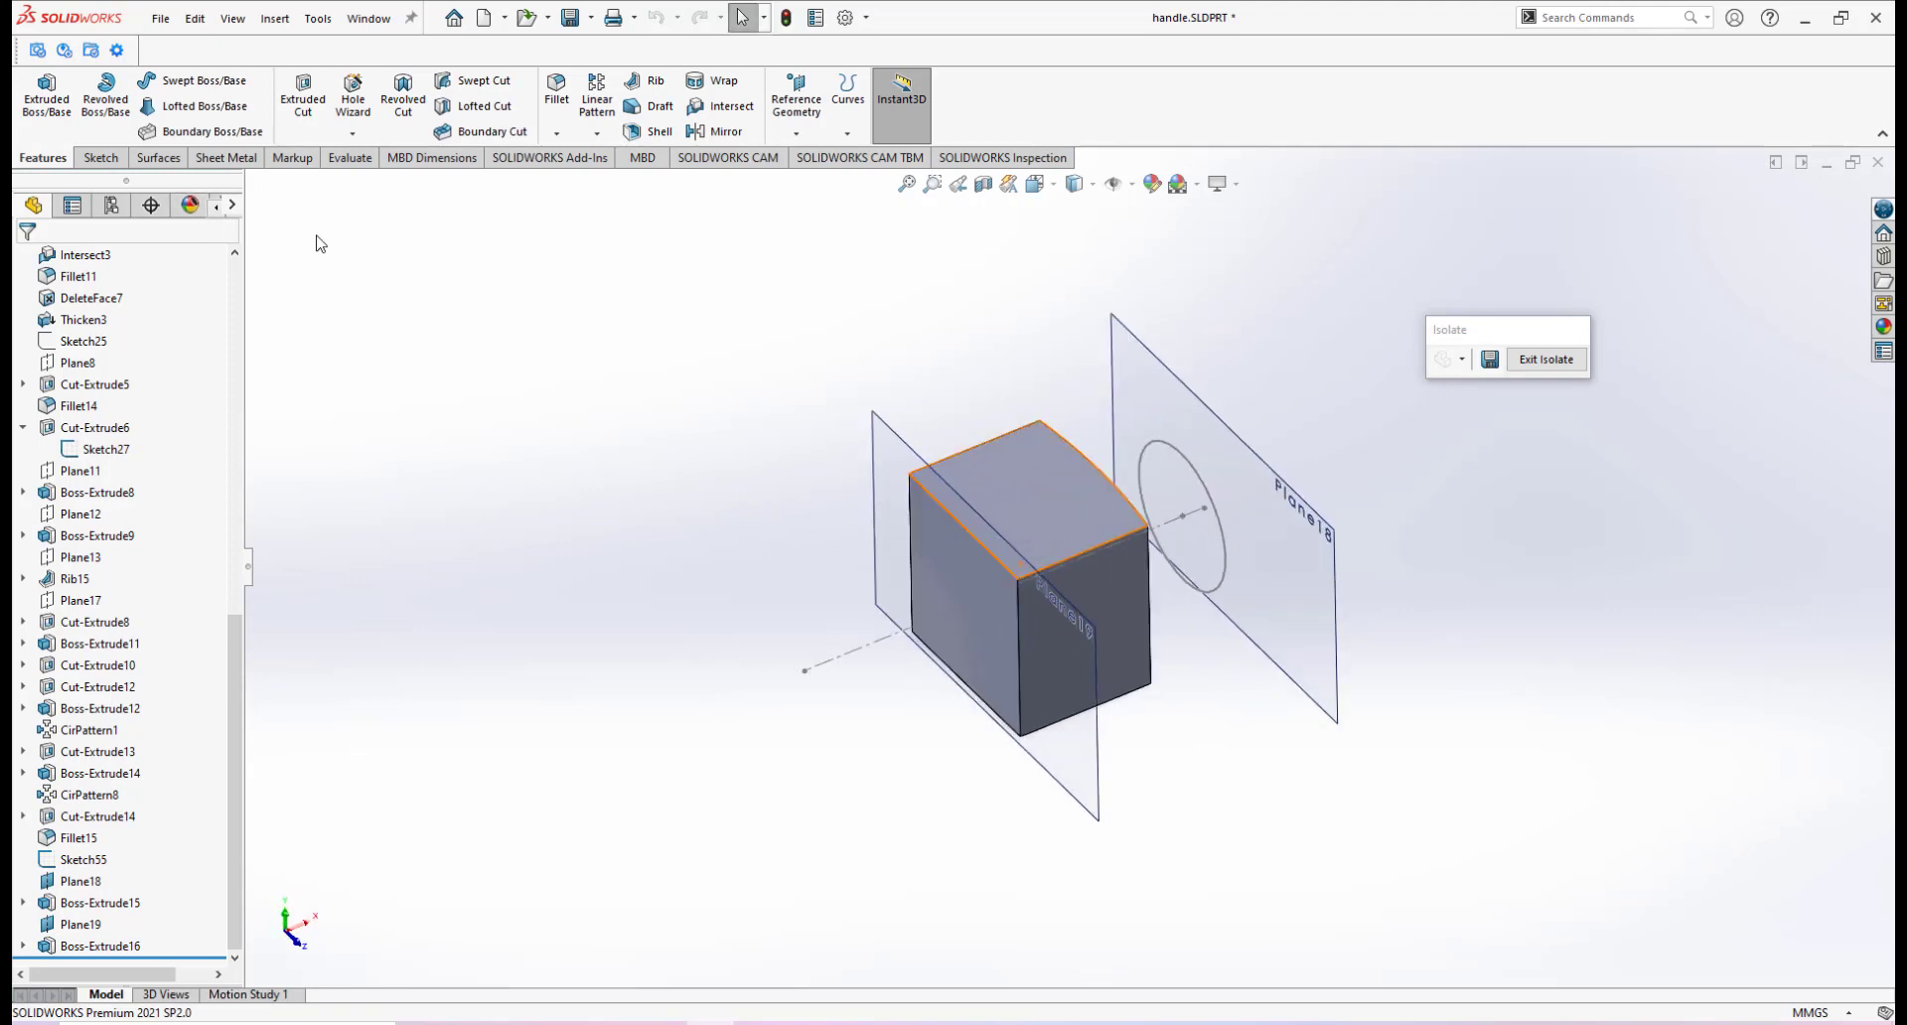
pyautogui.click(556, 89)
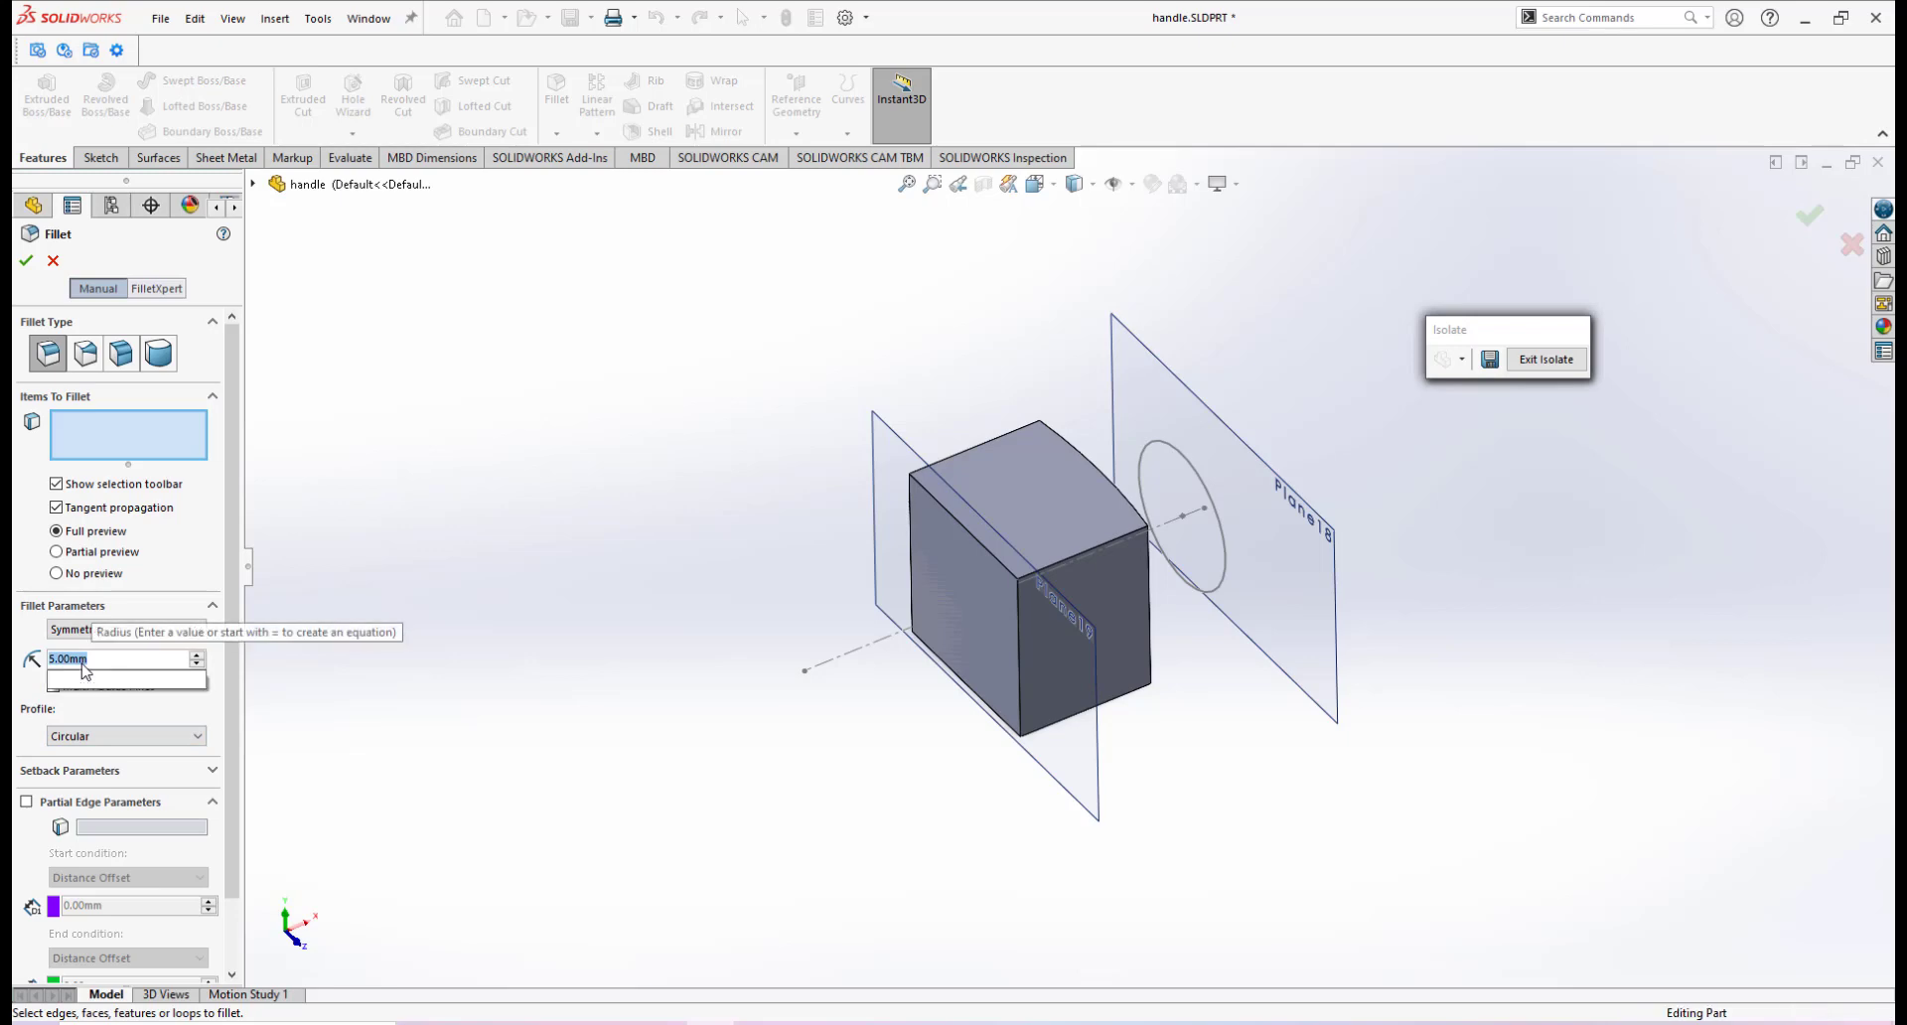
pyautogui.click(1018, 631)
pyautogui.click(914, 539)
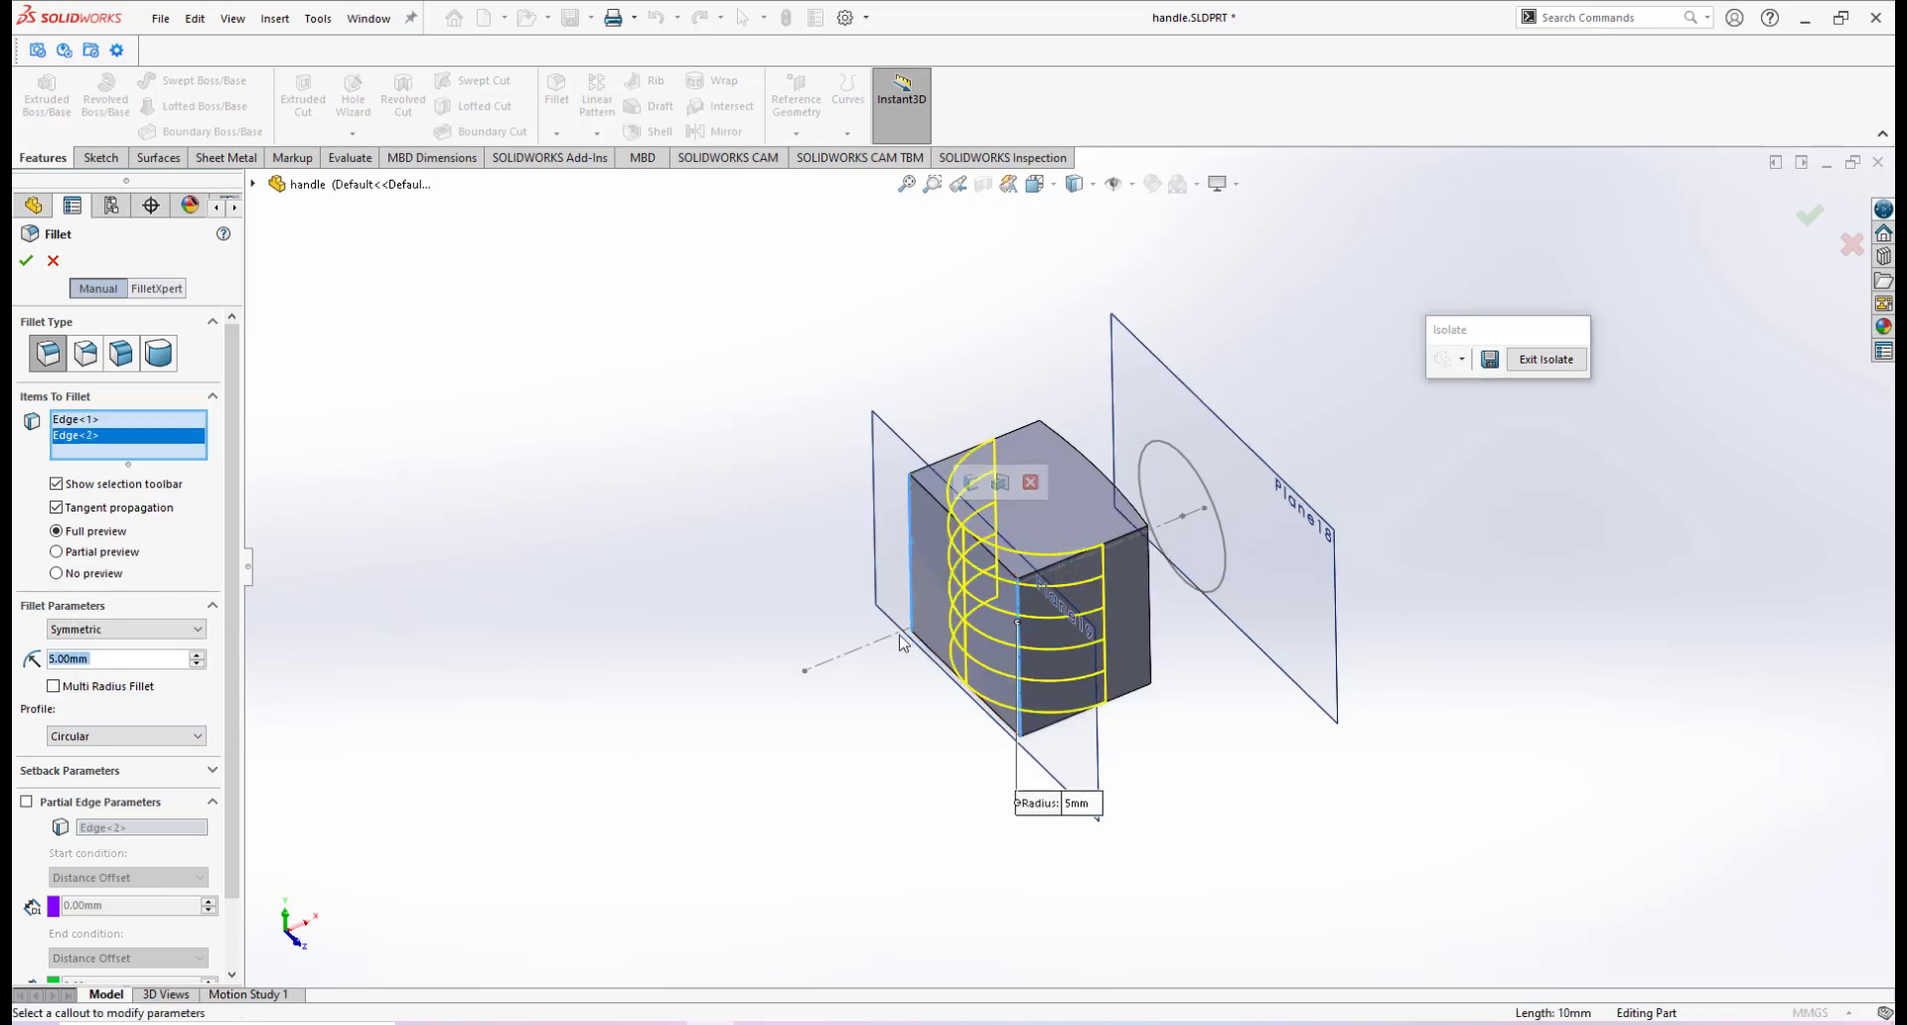
pyautogui.press('Return')
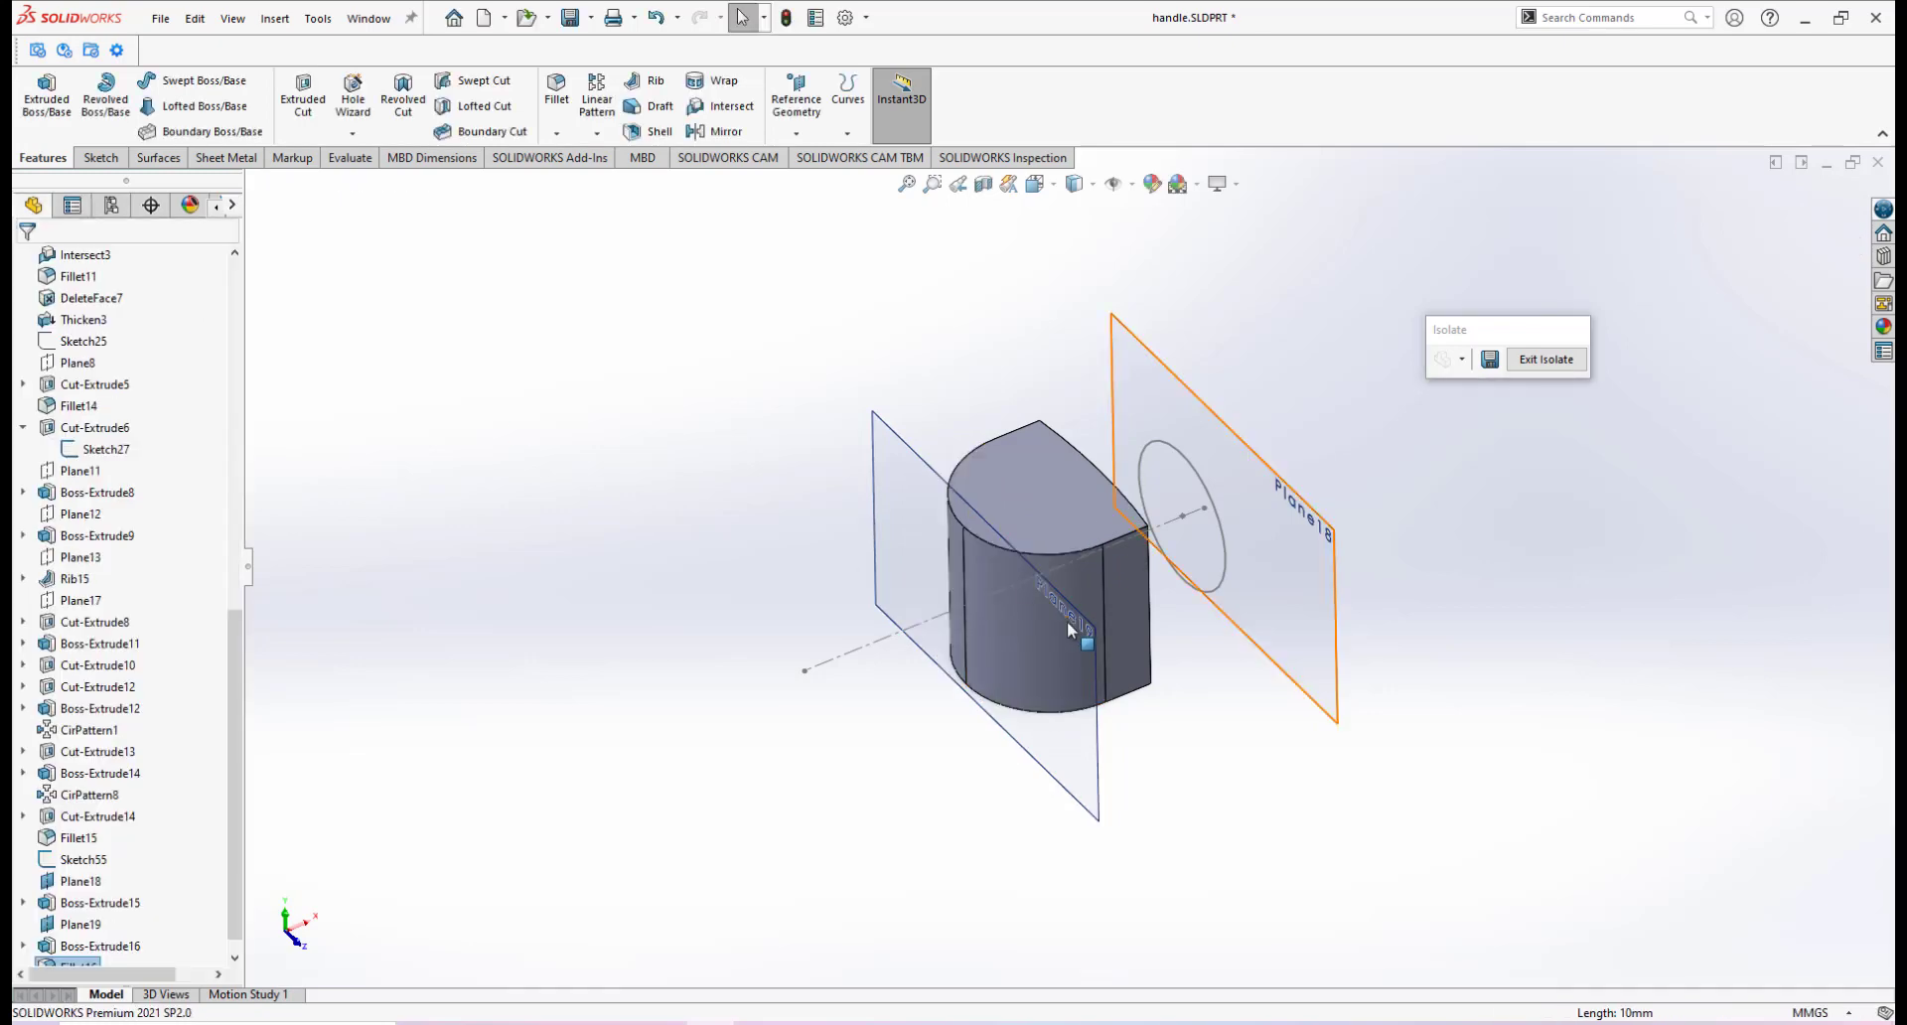
# Start a Shell on the block, check the wall thickness in the handle drawing IMG_20221218_154647.jpg, and set the thickness to 1 mm
pyautogui.moveTo(1086, 624); pyautogui.dragTo(1147, 532, button='middle')
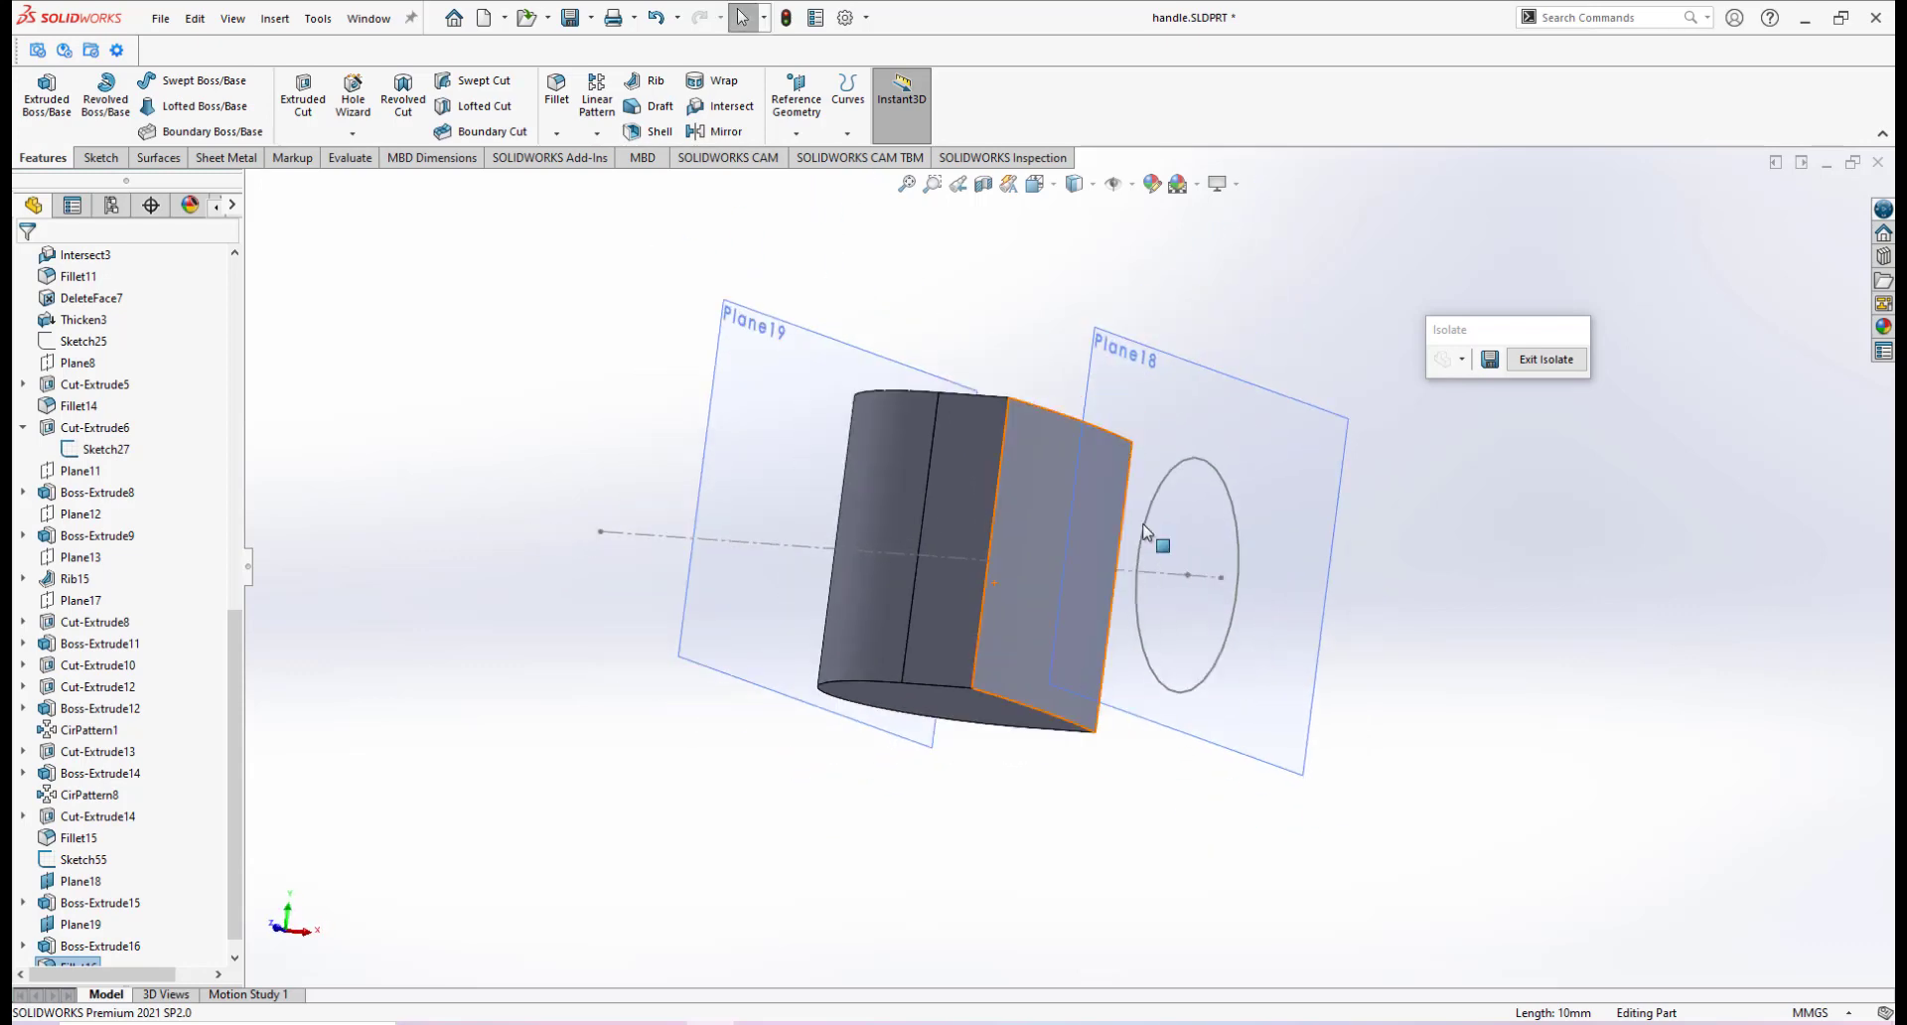
pyautogui.click(646, 132)
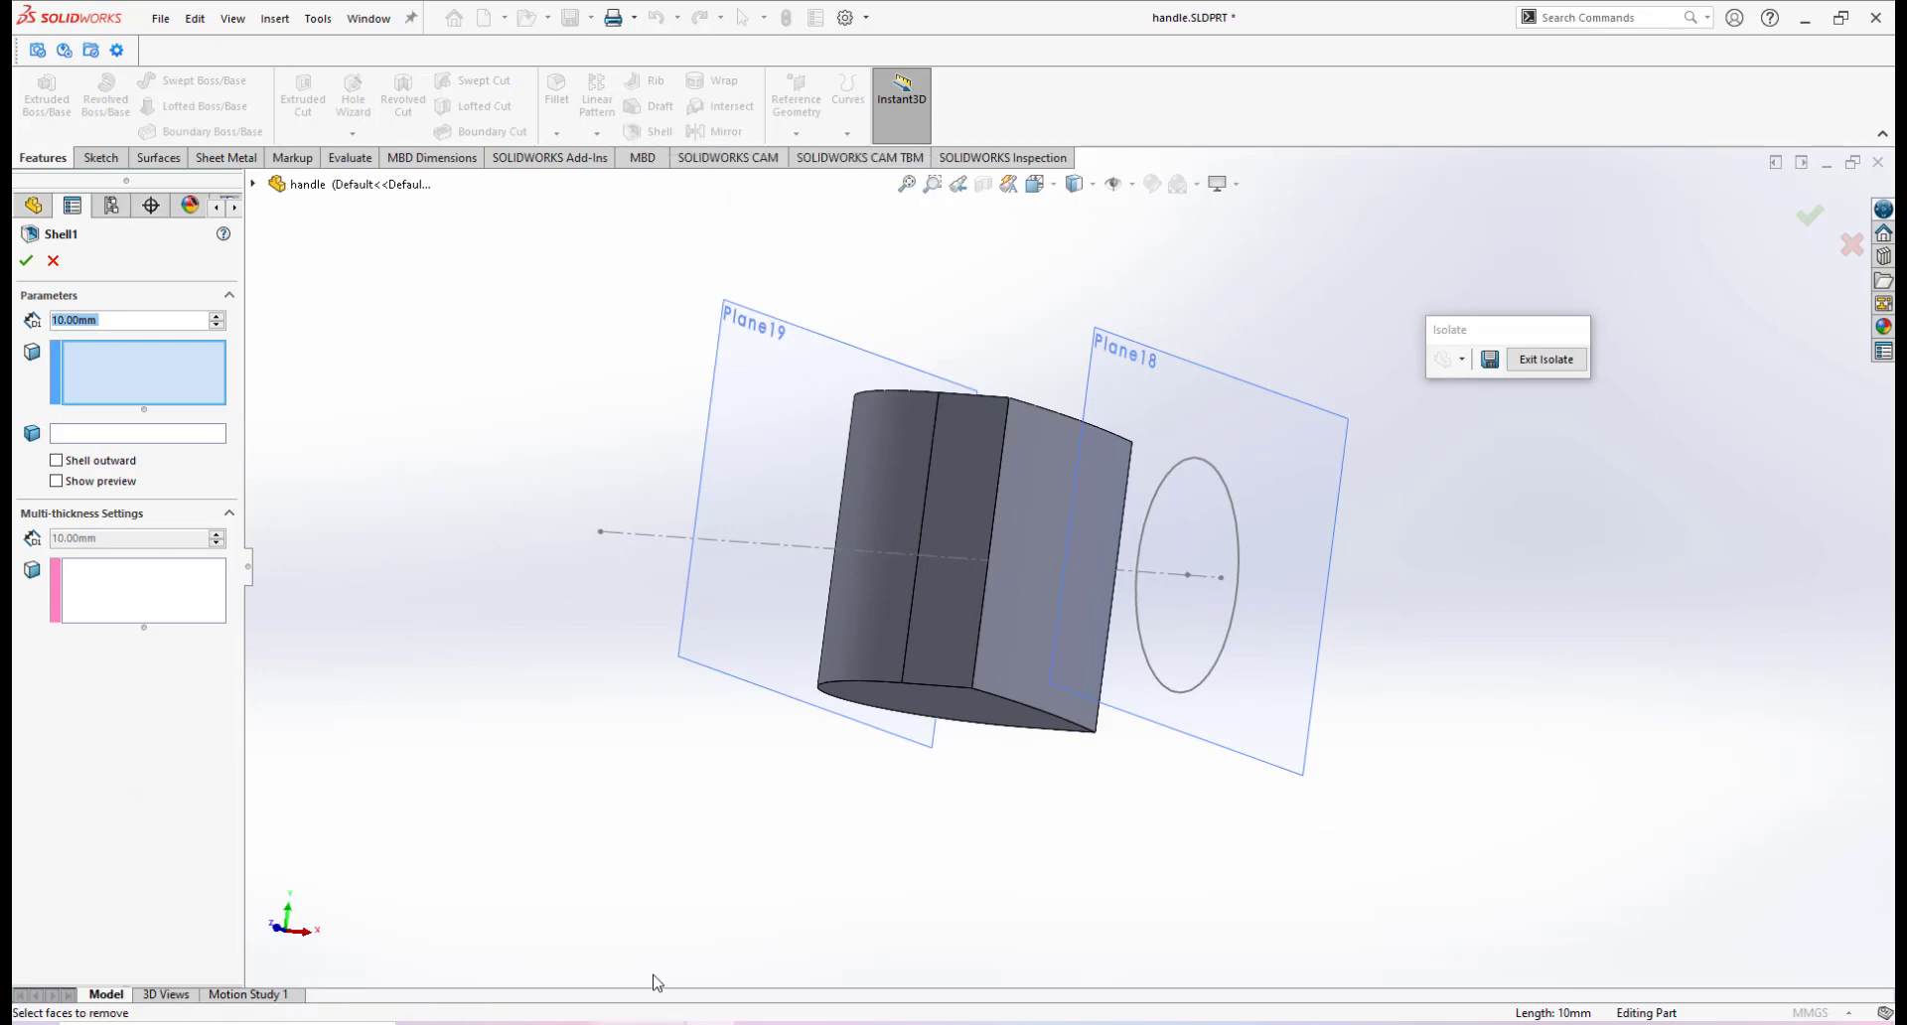
pyautogui.click(852, 1023)
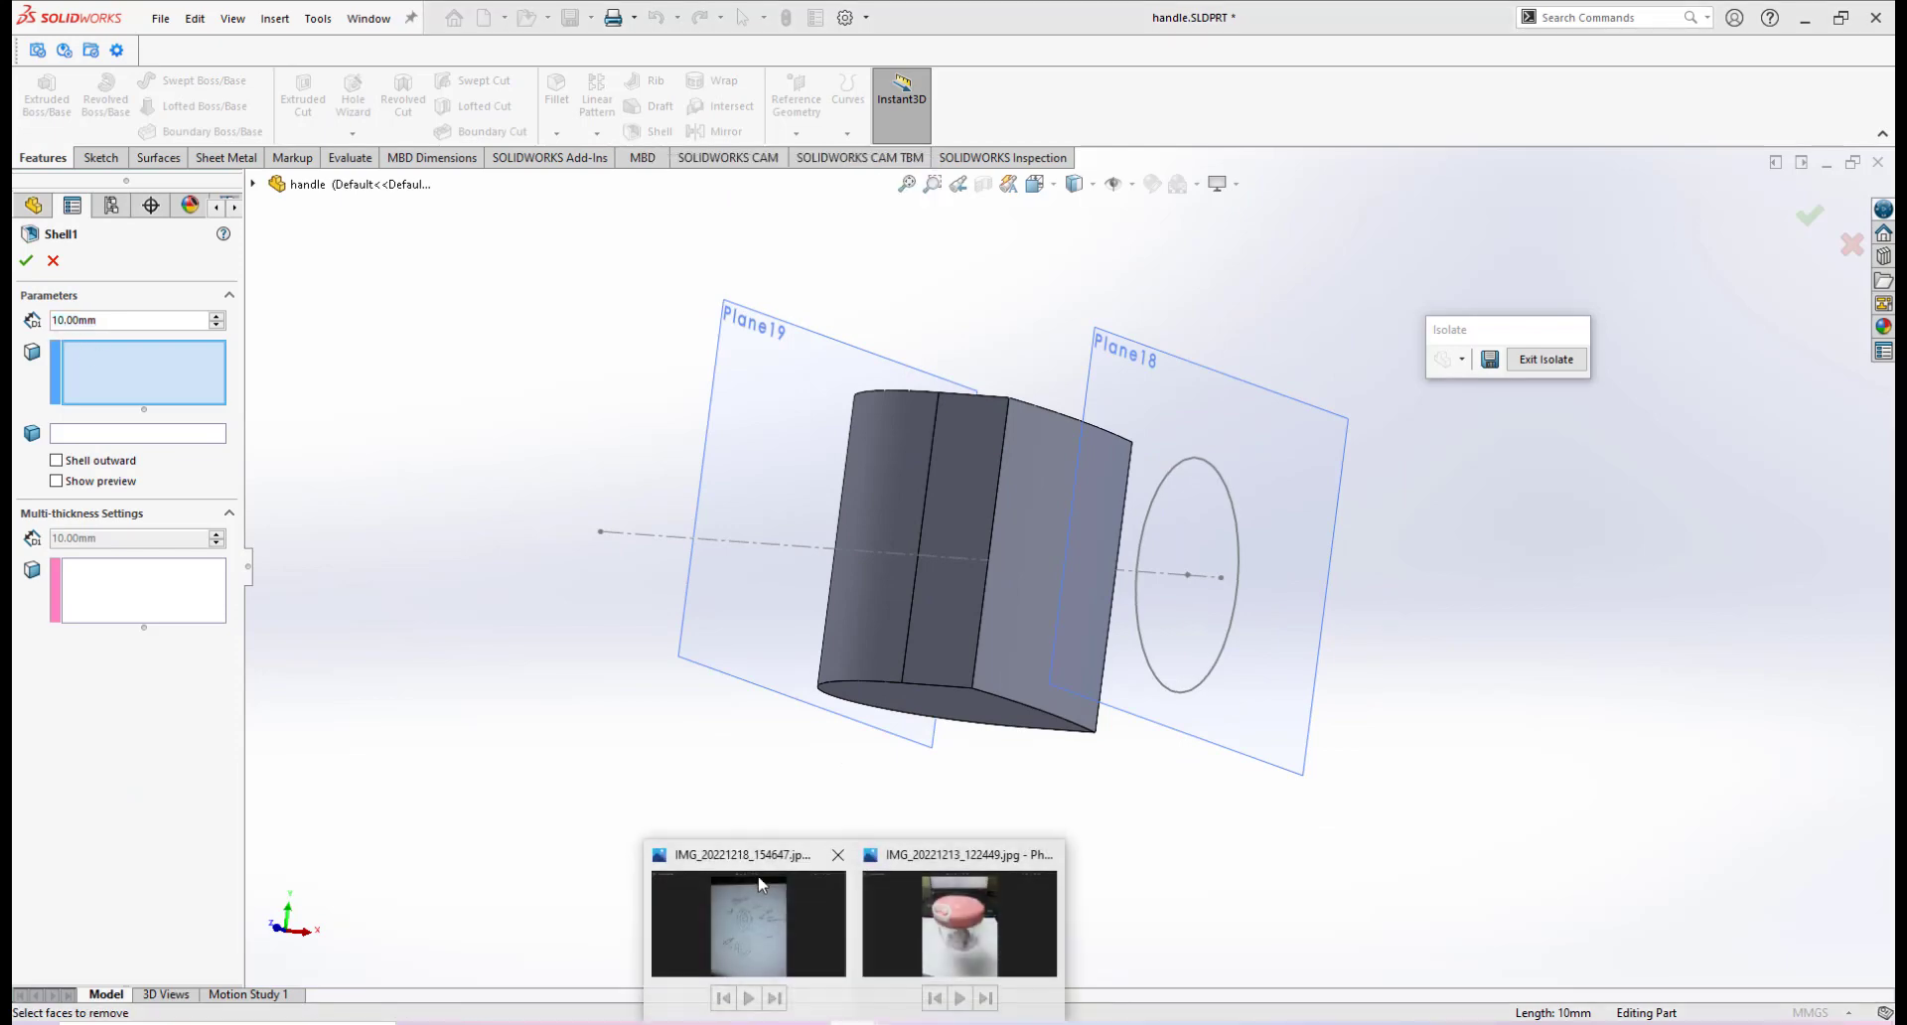
pyautogui.click(761, 884)
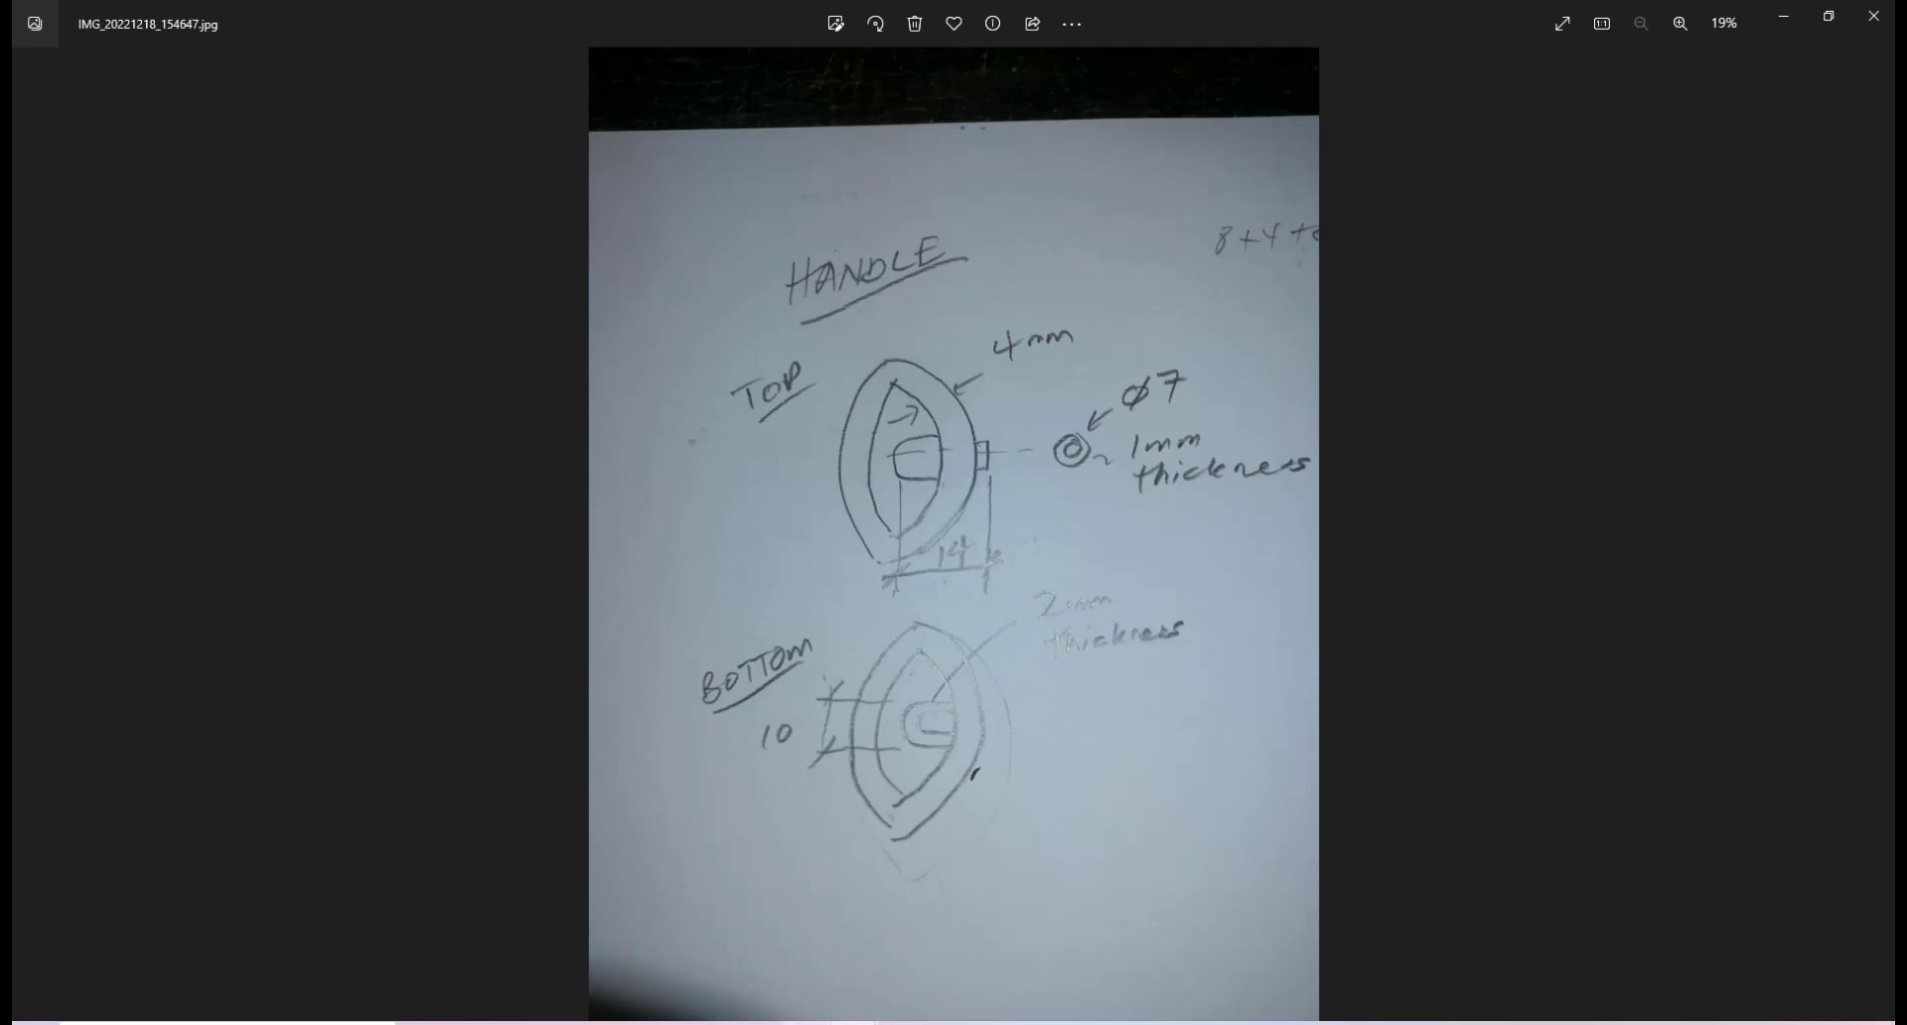
pyautogui.hotkey('alt', 'Tab')
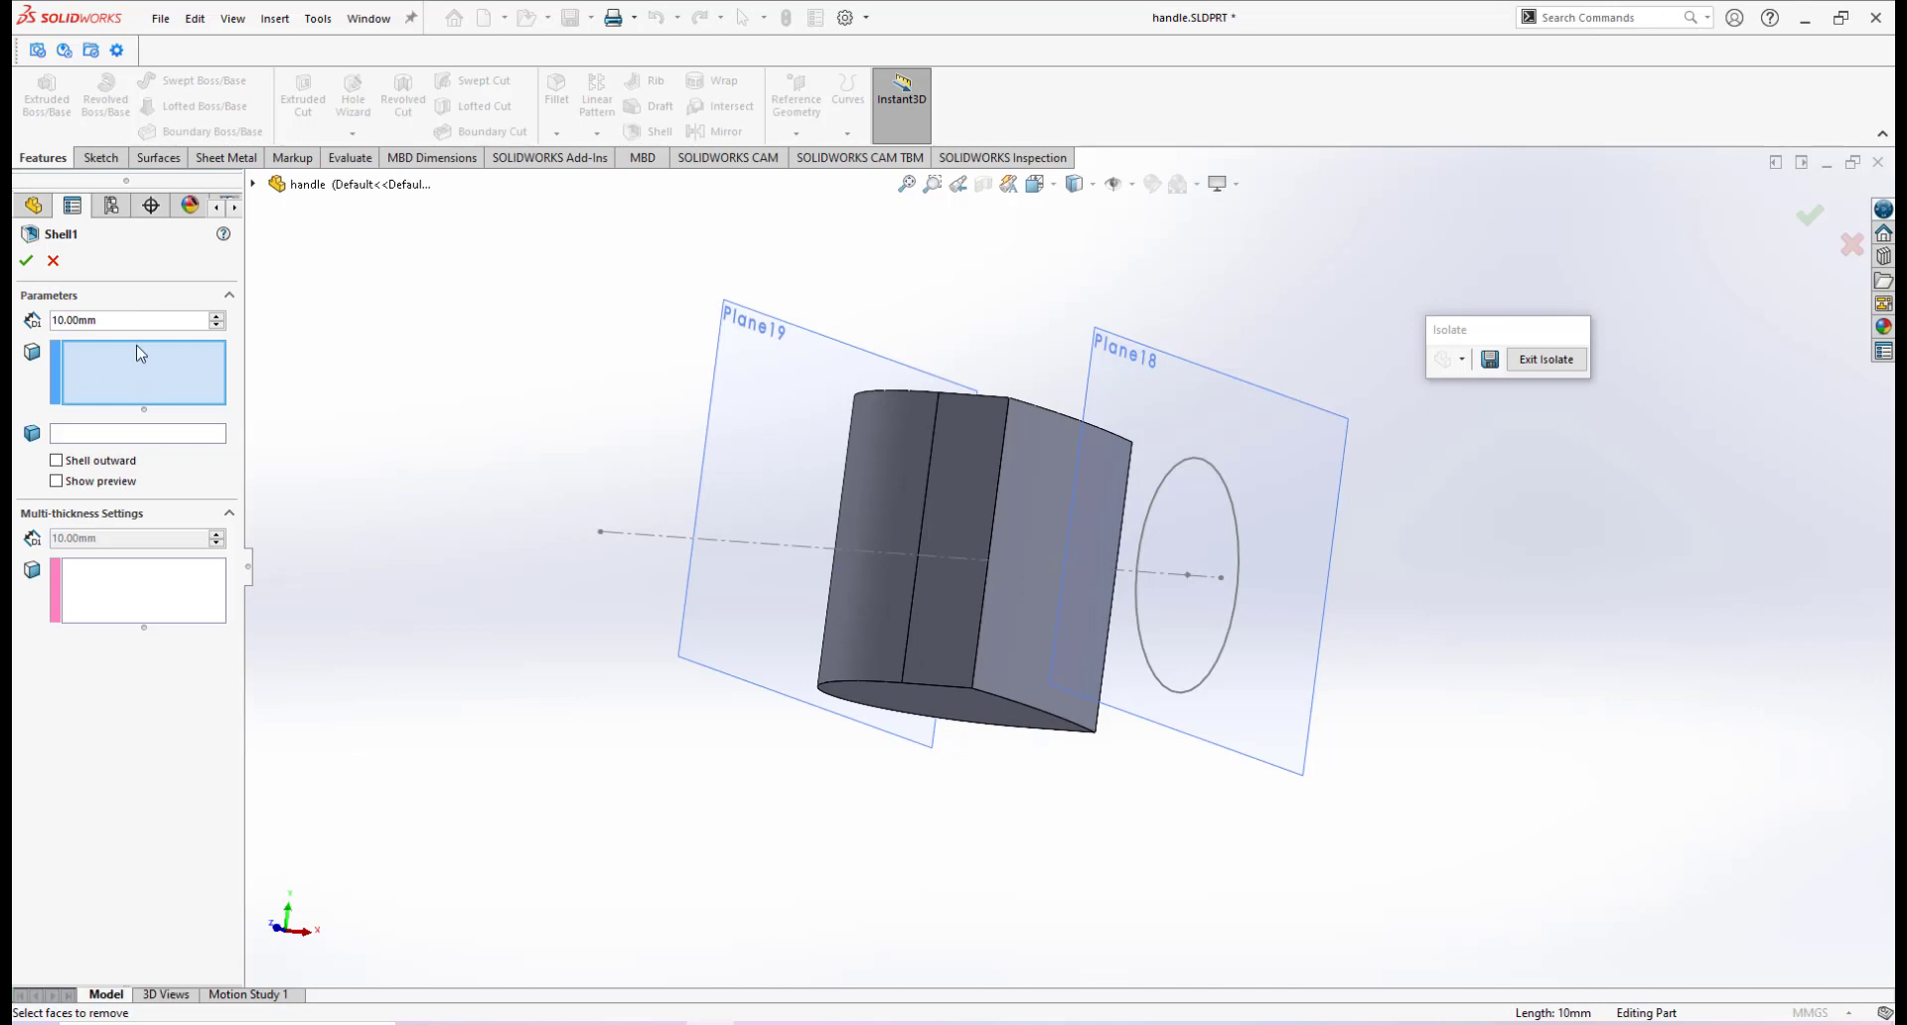
pyautogui.write('1')
pyautogui.press('Return')
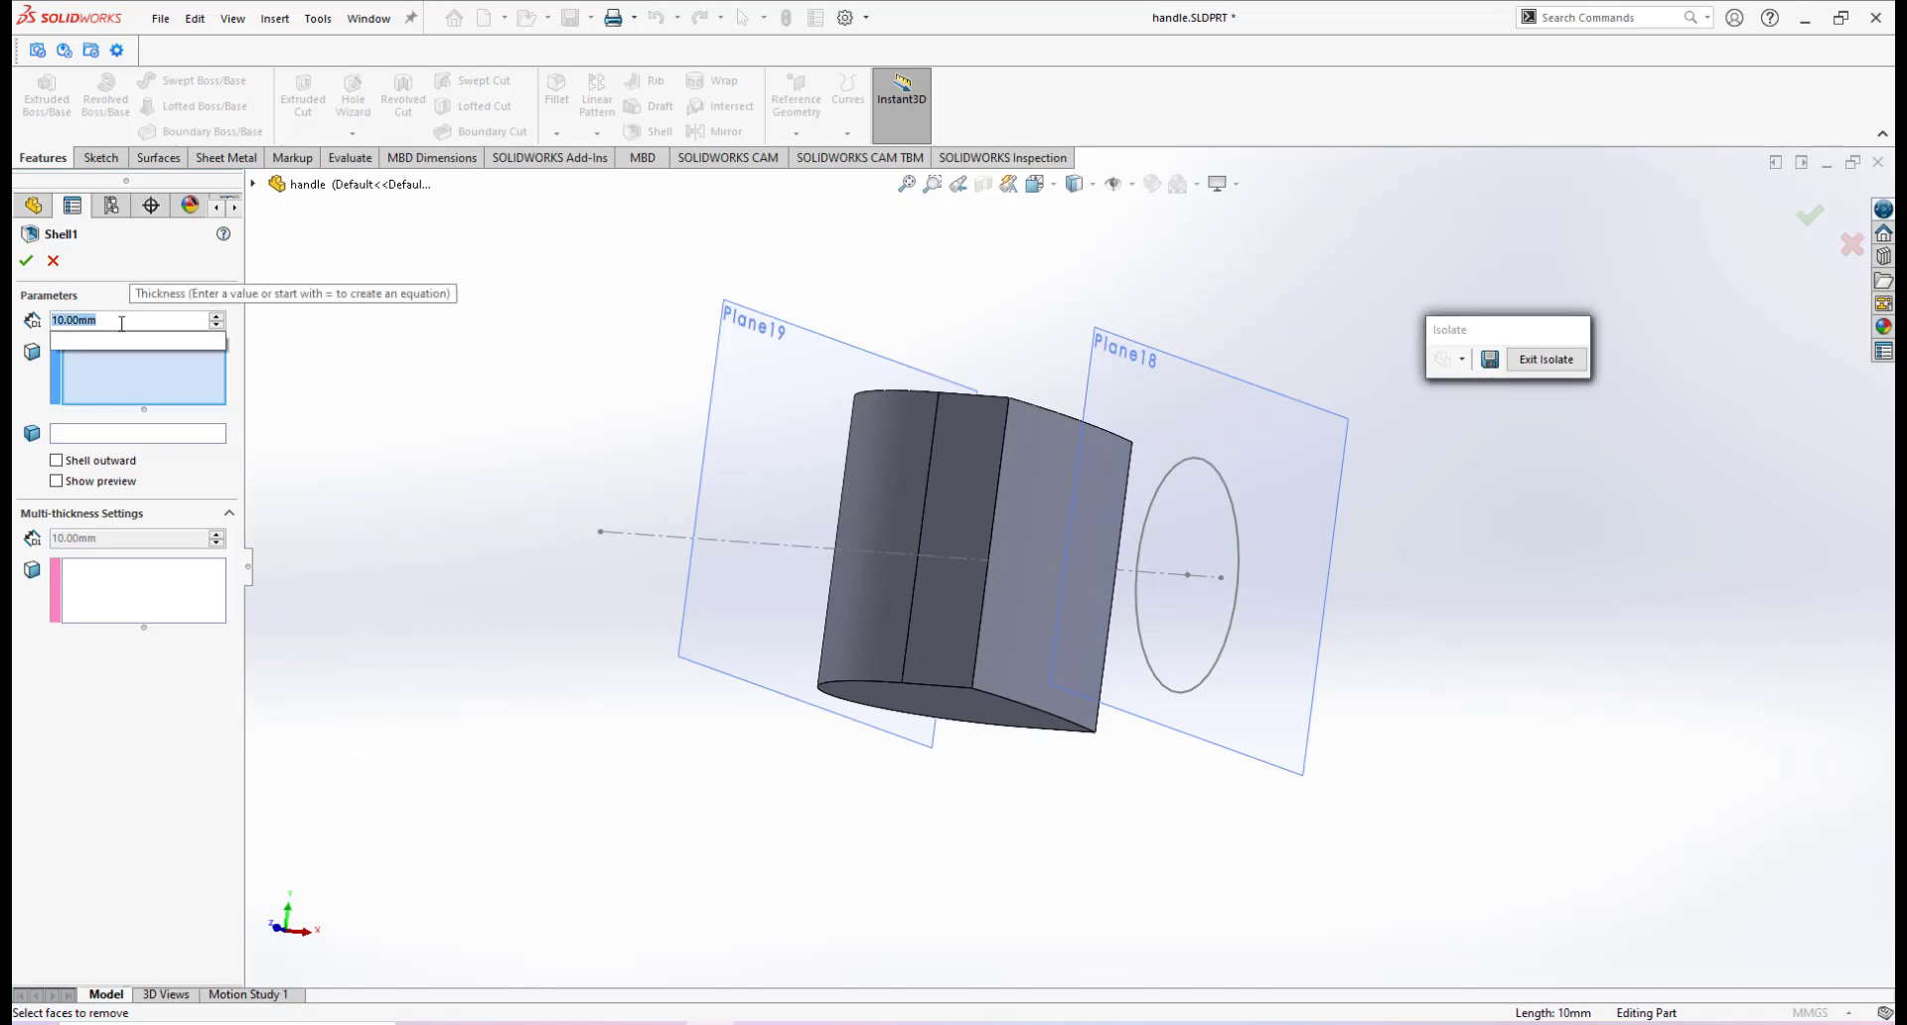
# Remove the block's curved wall-side face and its bottom face in the Shell and complete it
pyautogui.click(1040, 519)
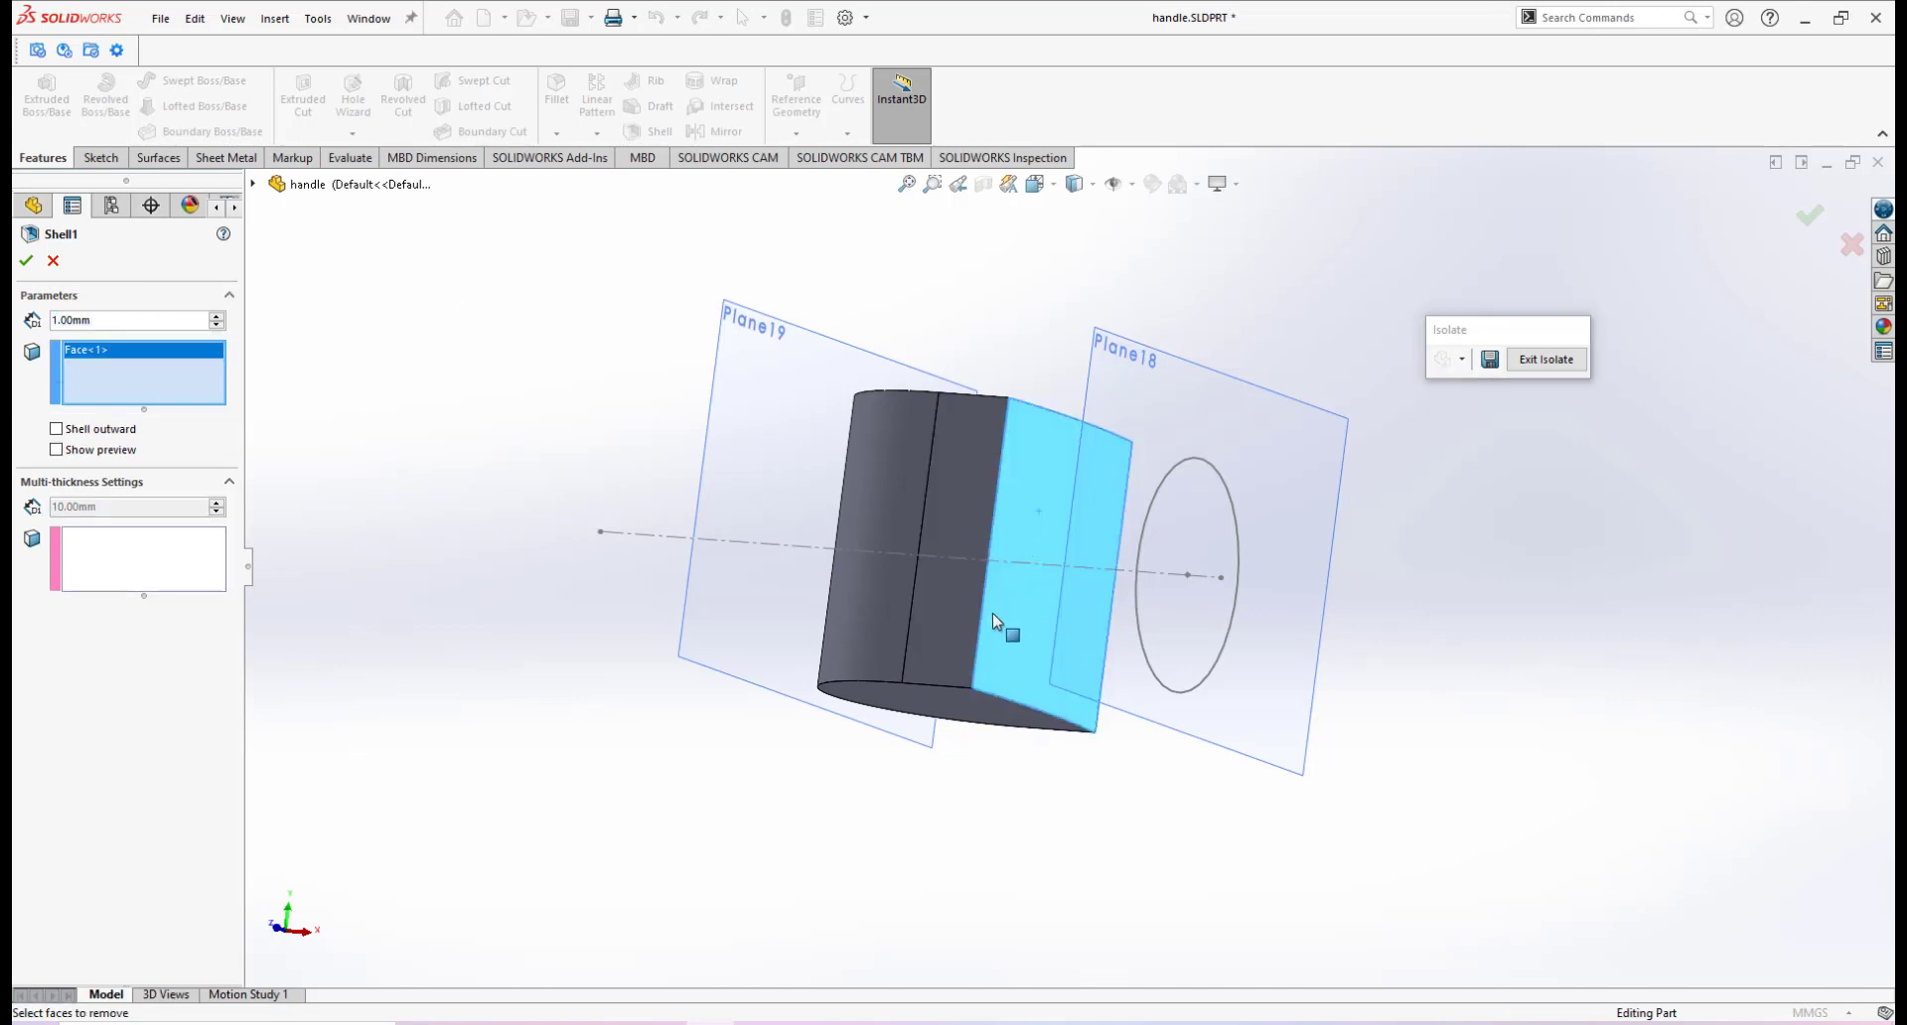
pyautogui.moveTo(1041, 519); pyautogui.dragTo(986, 547, button='middle')
pyautogui.click(933, 678)
pyautogui.moveTo(934, 678); pyautogui.dragTo(911, 714, button='middle')
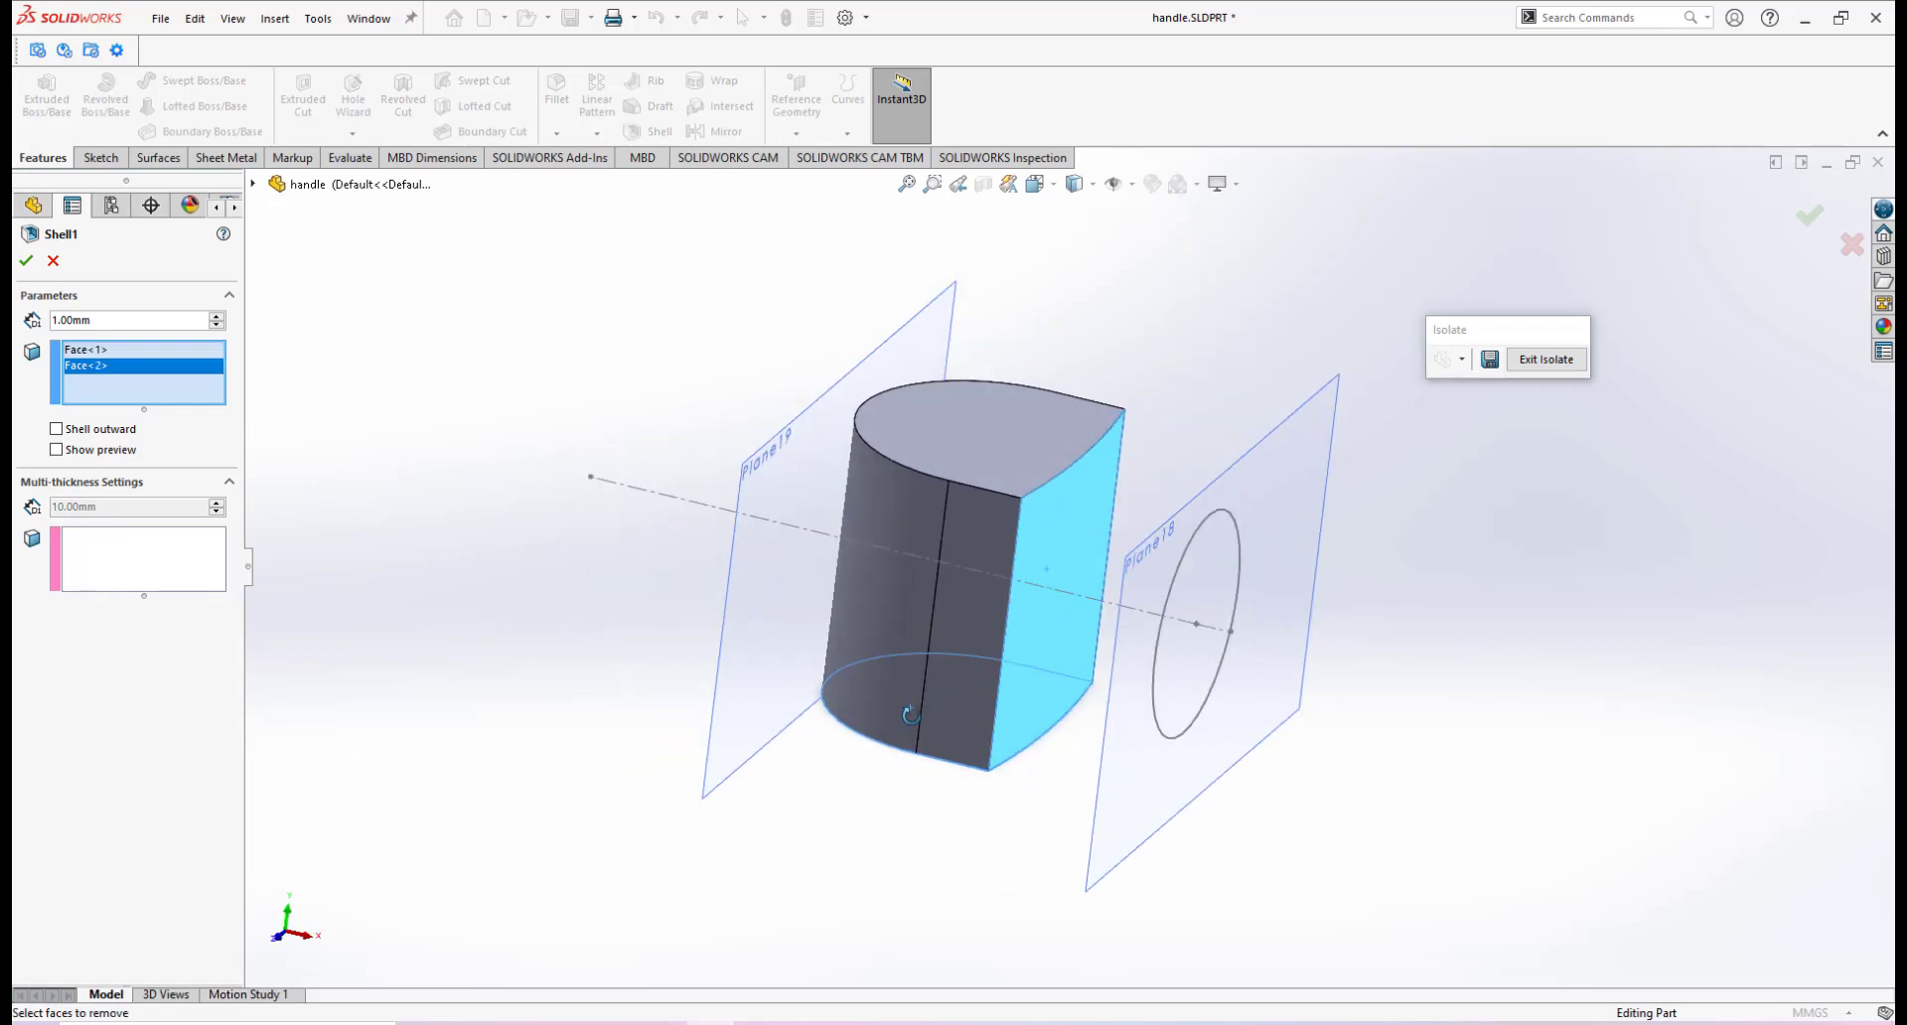
pyautogui.click(26, 262)
pyautogui.moveTo(957, 616); pyautogui.dragTo(1006, 481, button='middle')
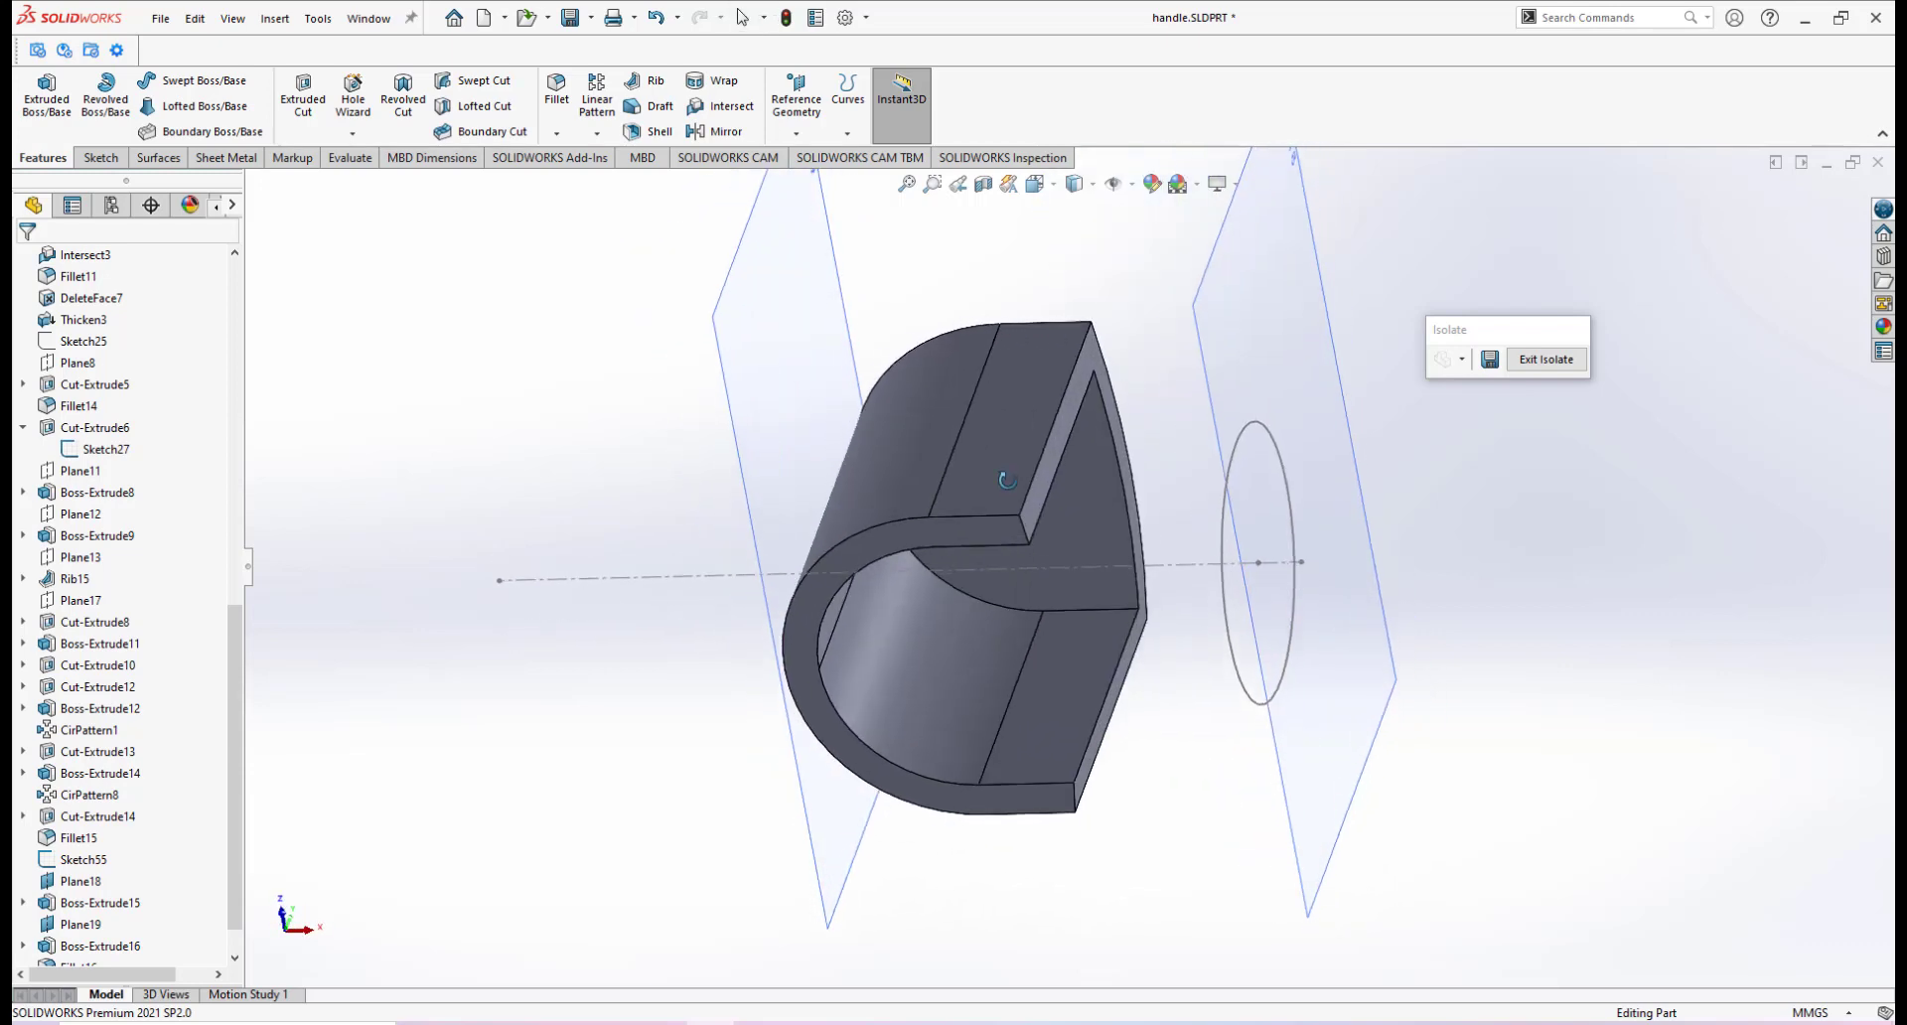
# Exit the block's isolation and isolate the handle ring body together with the shelled block
pyautogui.click(1529, 358)
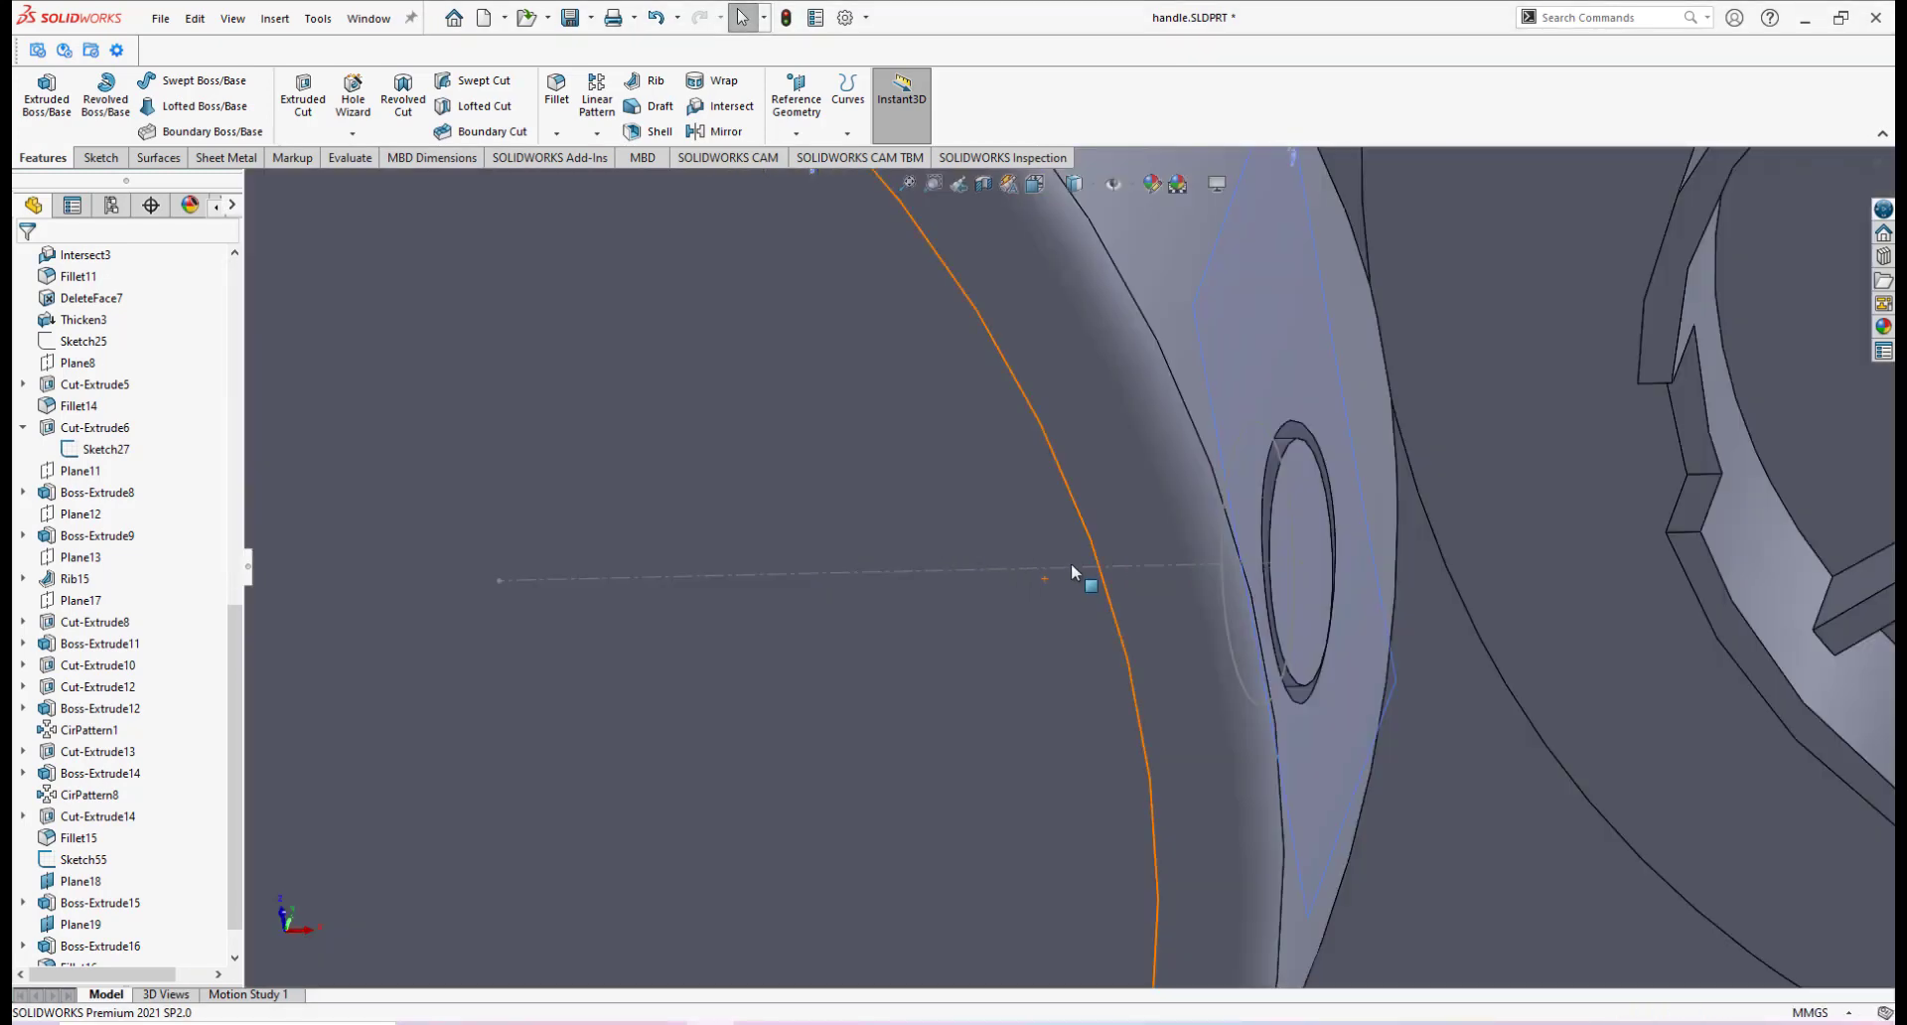
pyautogui.scroll(6, 1060, 570)
pyautogui.moveTo(1115, 492); pyautogui.dragTo(1134, 615, button='middle')
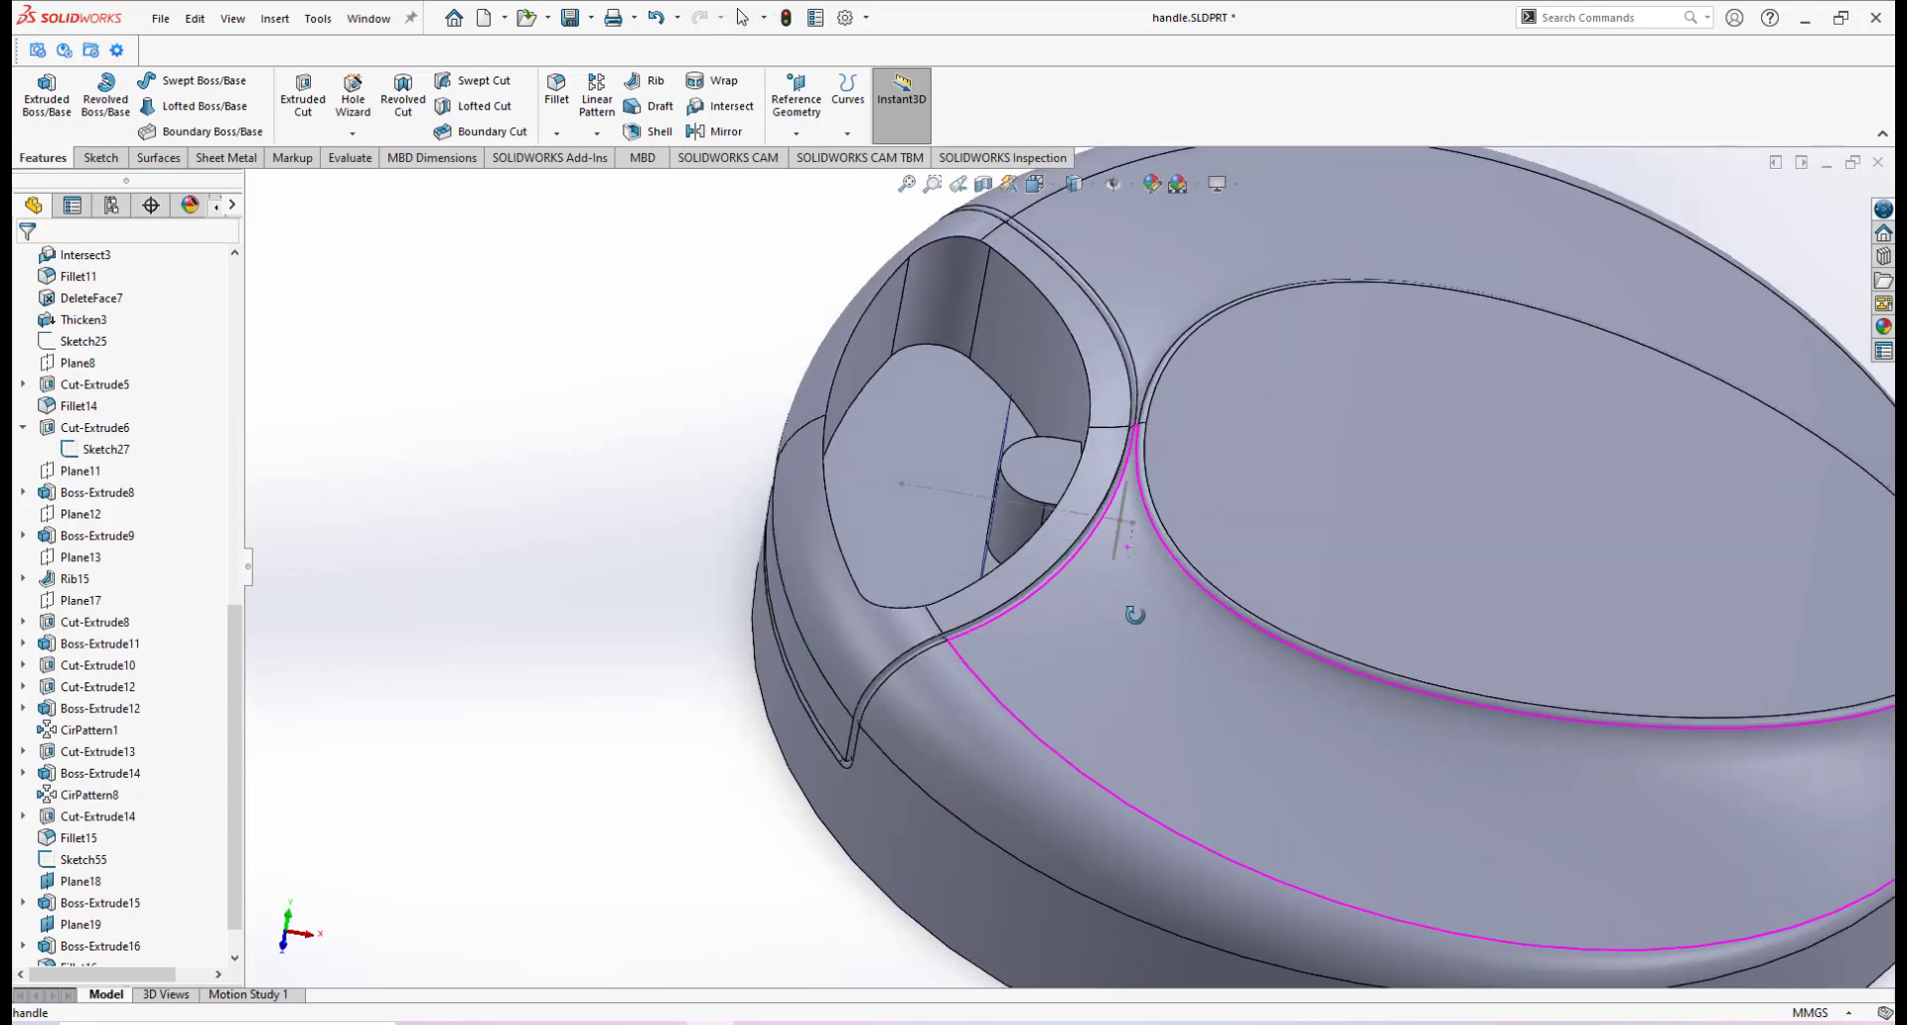
pyautogui.click(1053, 341)
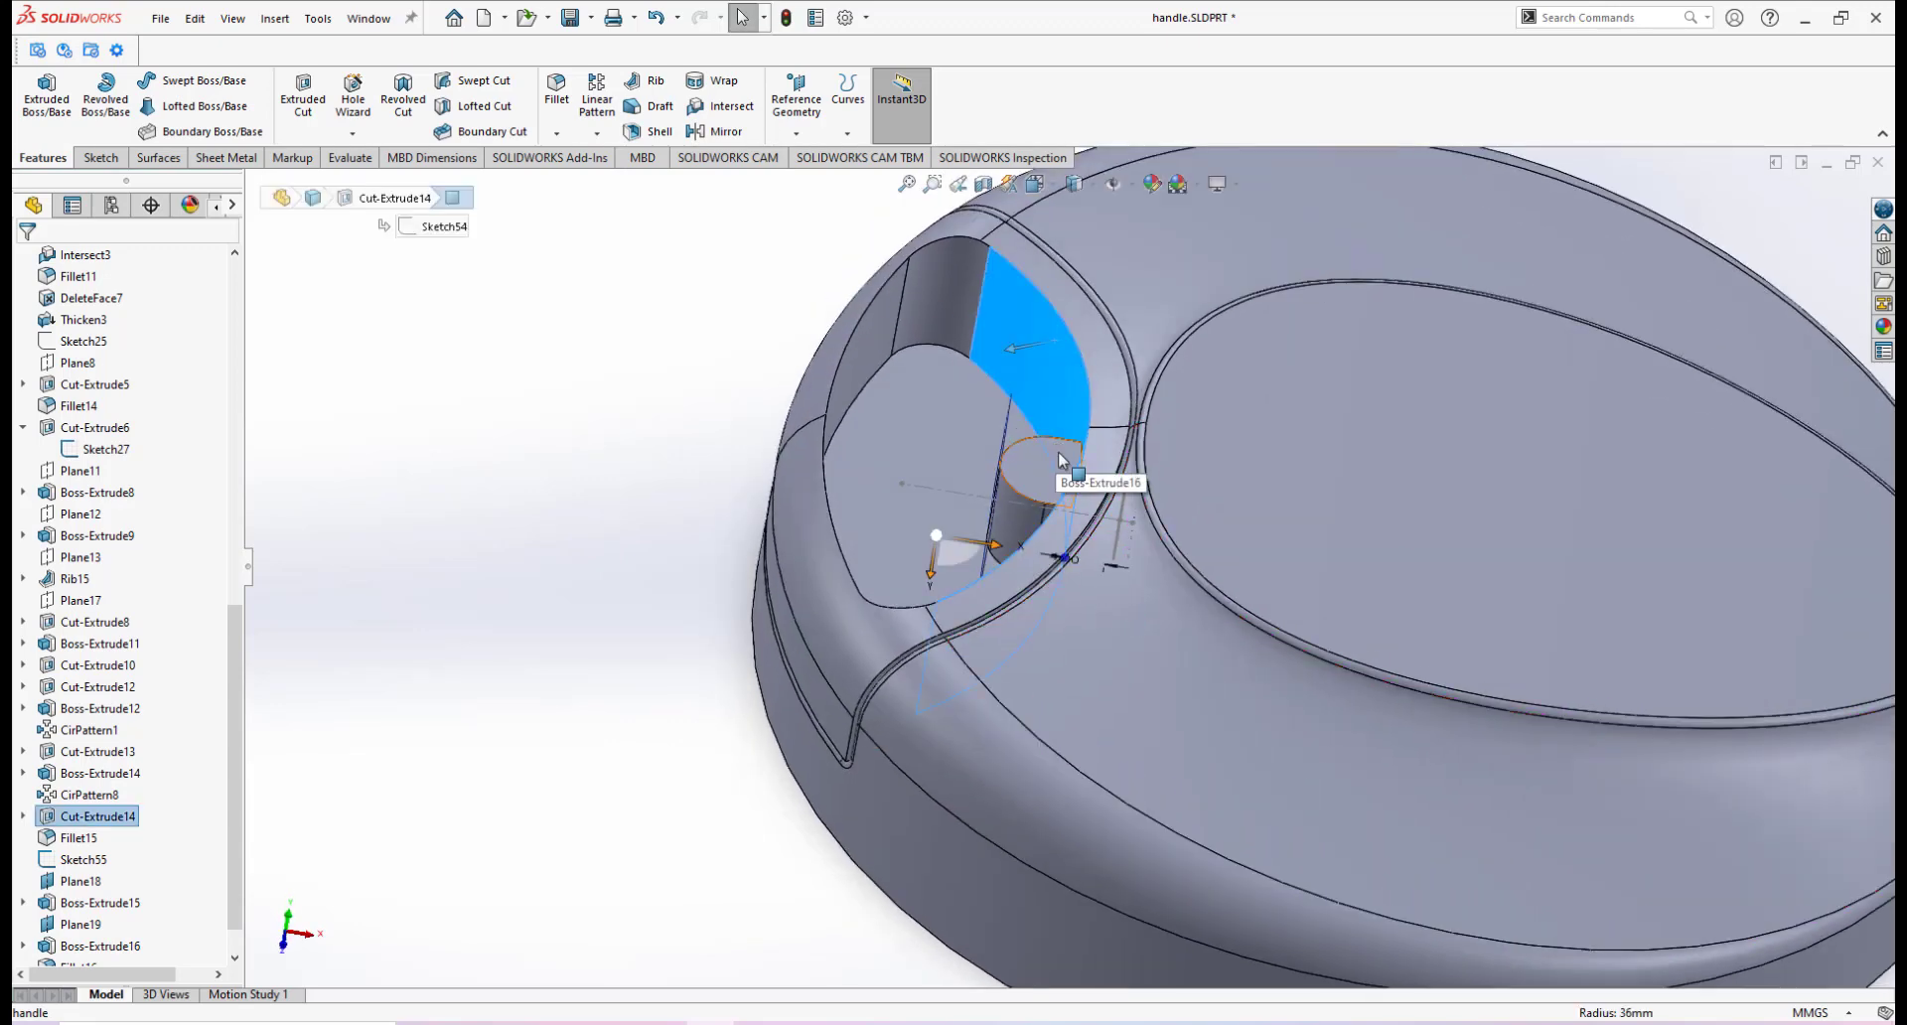
pyautogui.rightClick(1058, 455)
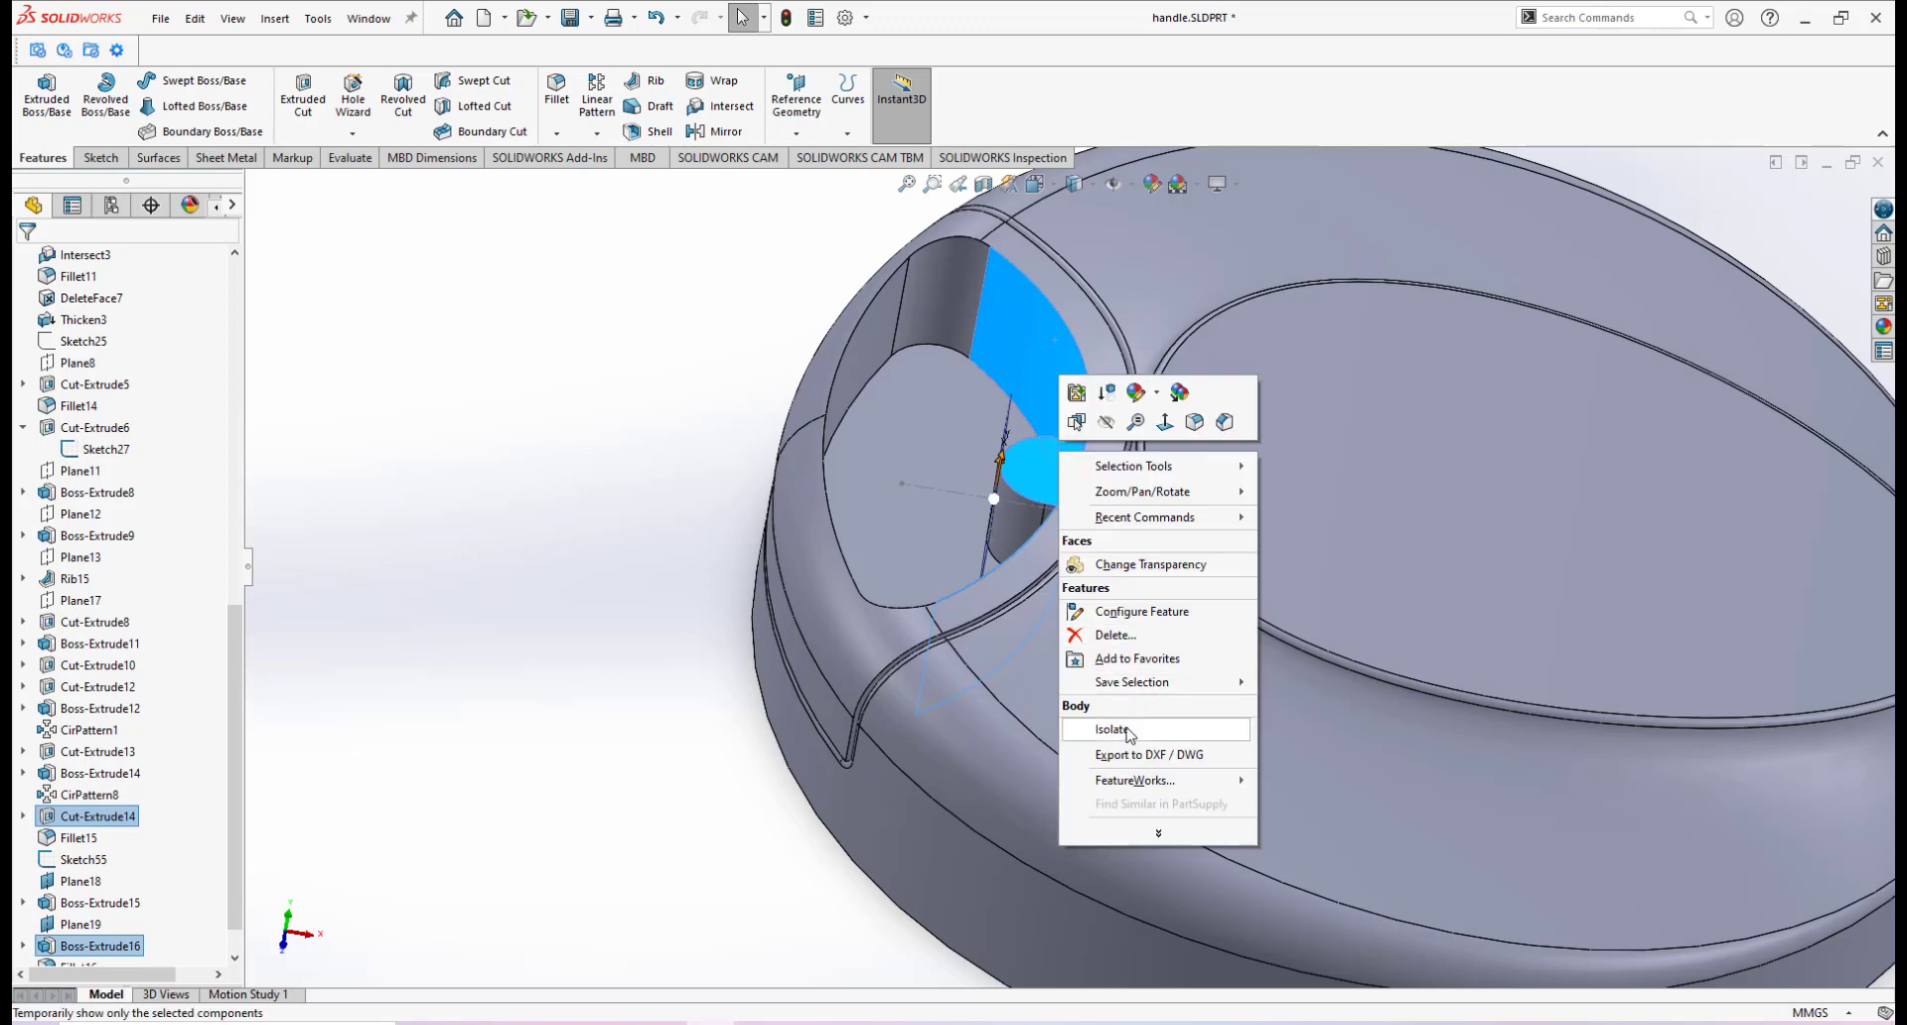
pyautogui.click(1125, 729)
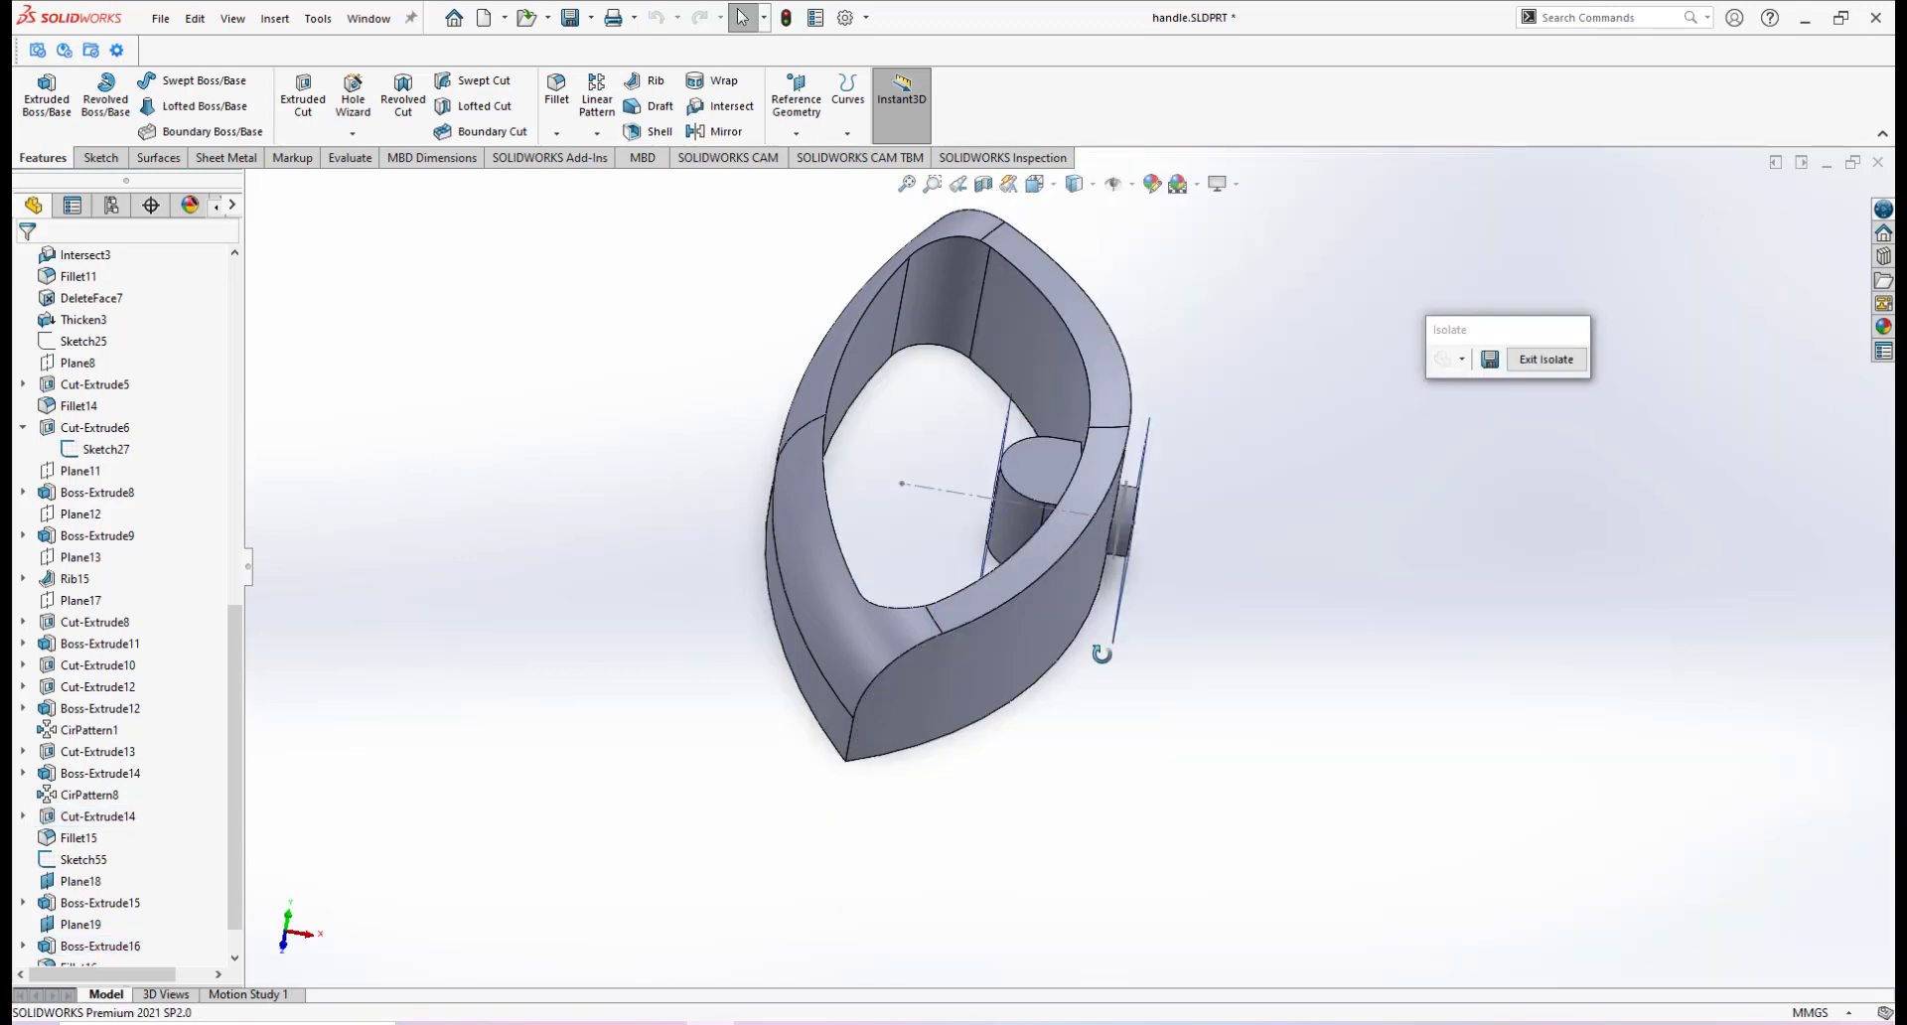
# Examine from several angles how the shelled block meets the inner wall of the handle ring
pyautogui.moveTo(1101, 653); pyautogui.dragTo(1063, 223, button='middle')
pyautogui.moveTo(1011, 459); pyautogui.dragTo(1029, 651, button='middle')
pyautogui.scroll(2, 1033, 536)
pyautogui.scroll(-3, 1032, 501)
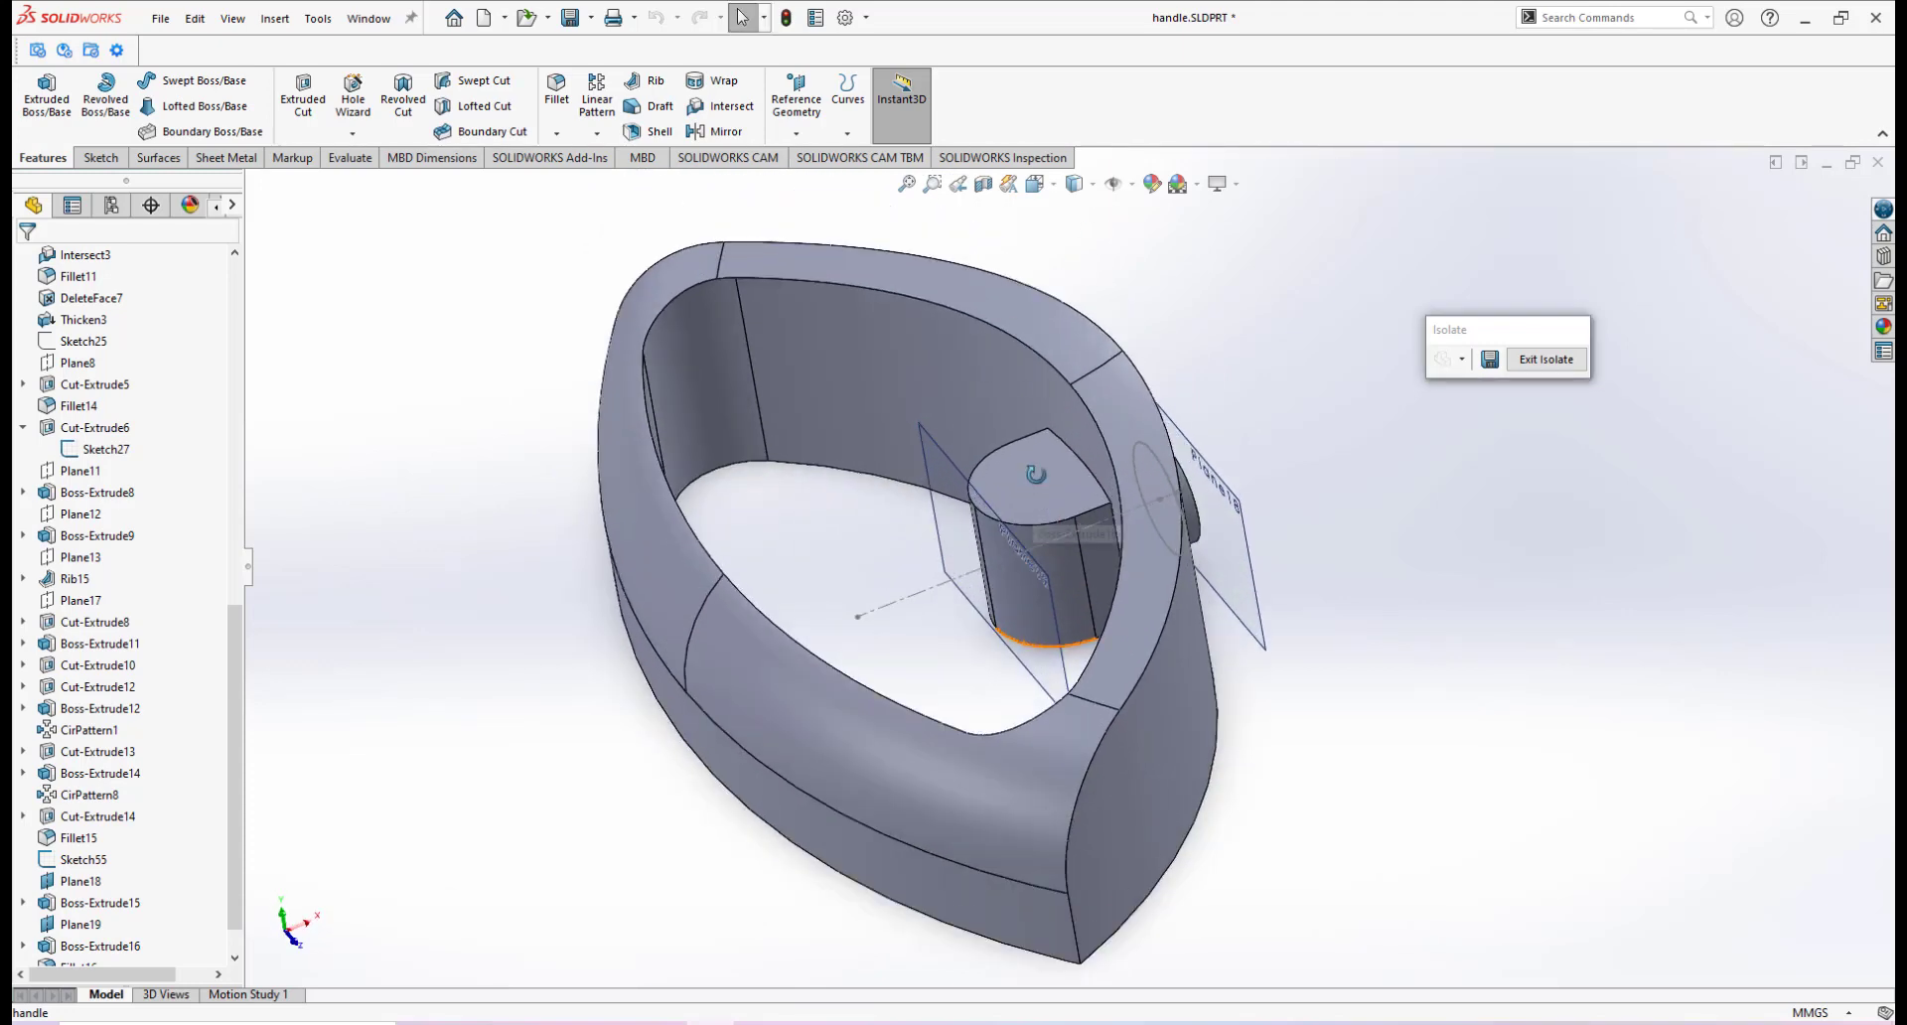
pyautogui.moveTo(1034, 477); pyautogui.dragTo(1077, 530, button='middle')
pyautogui.scroll(-1, 1076, 529)
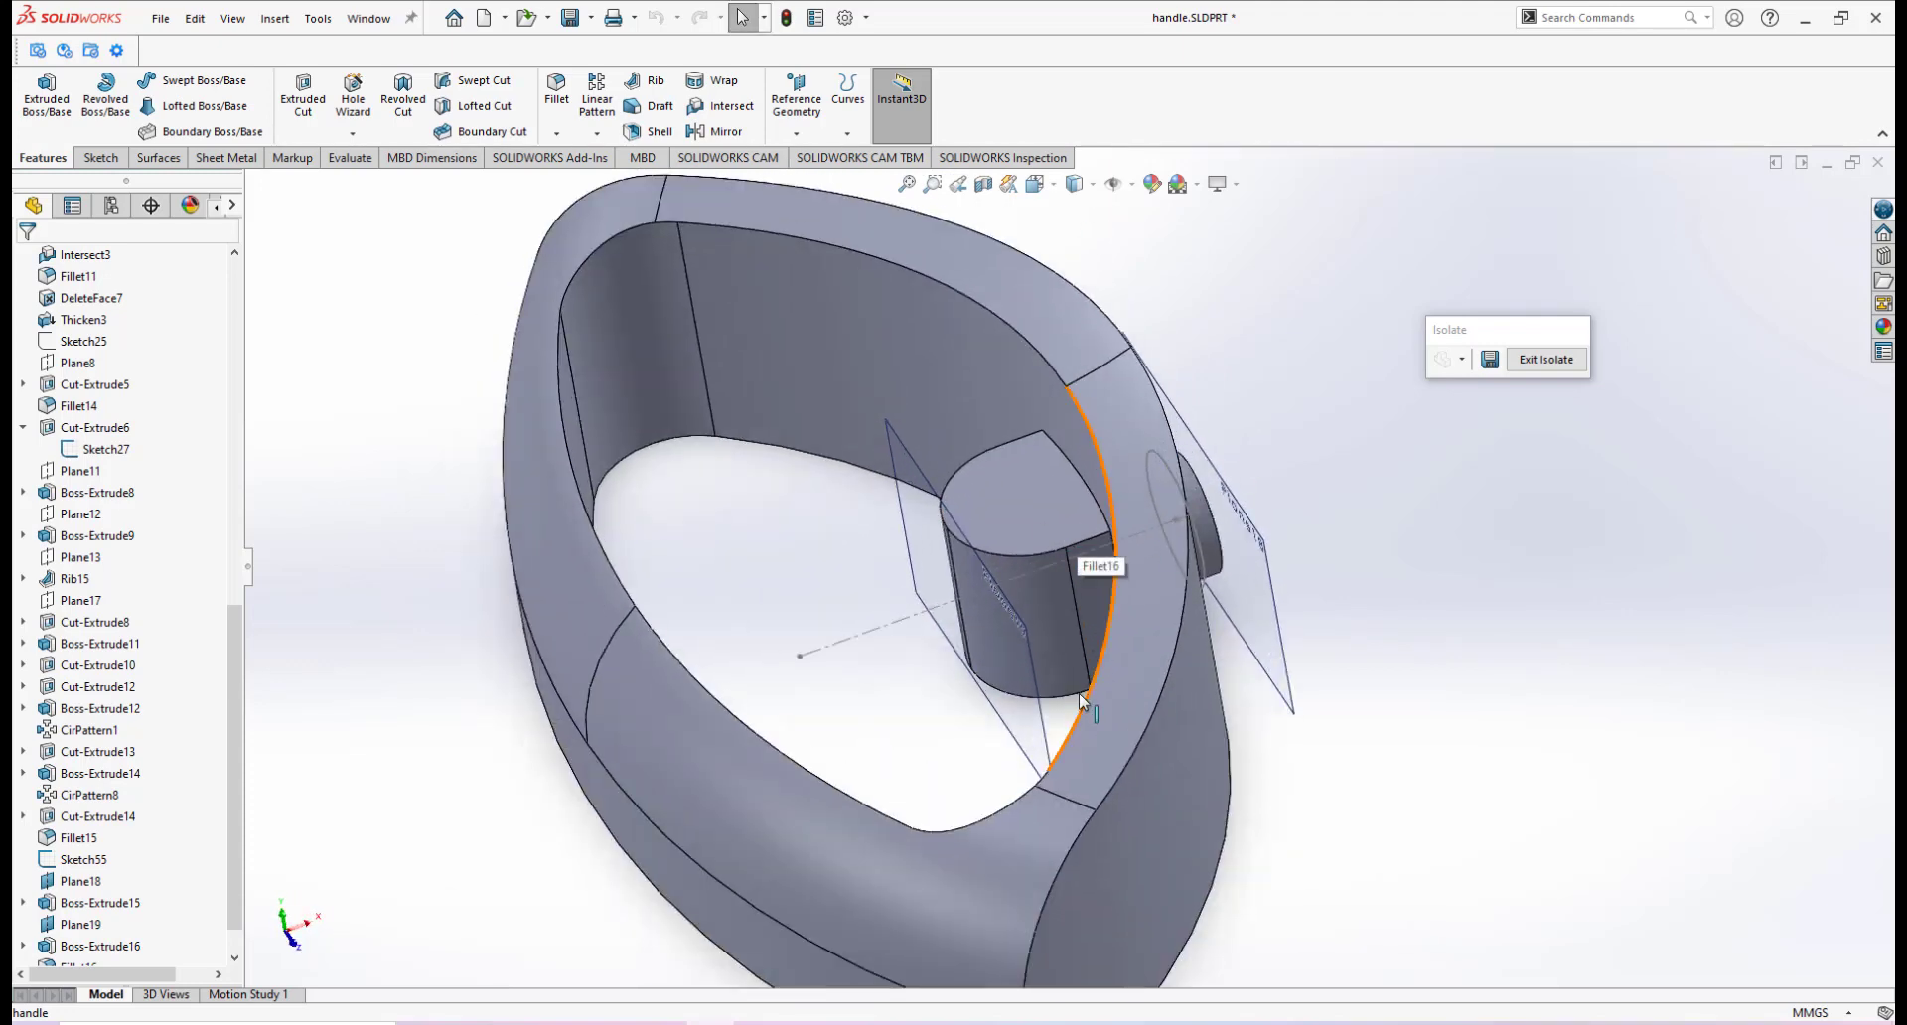
pyautogui.scroll(5, 1112, 636)
pyautogui.scroll(-2, 1089, 648)
pyautogui.moveTo(1090, 648); pyautogui.dragTo(1082, 610, button='middle')
pyautogui.scroll(-2, 1083, 610)
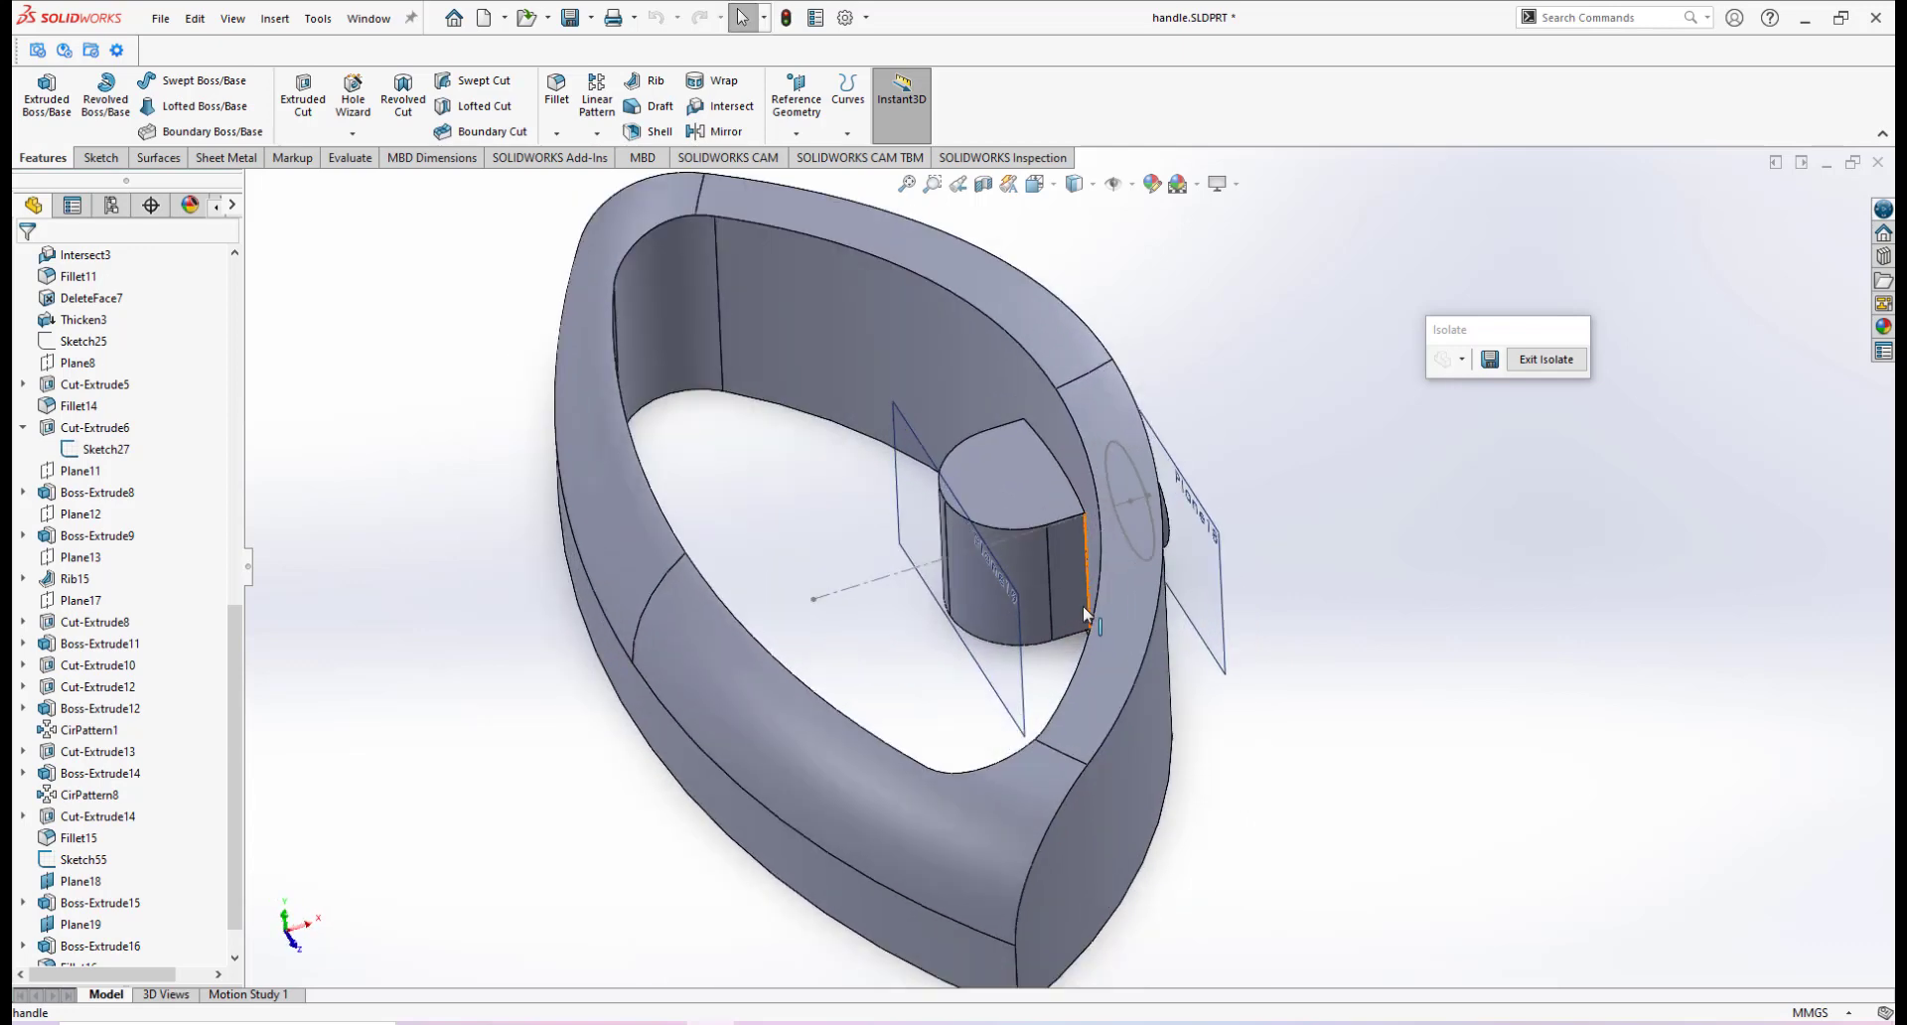
# Combine the shelled block and the handle ring into one body with the Add operation
pyautogui.click(268, 24)
pyautogui.moveTo(328, 97)
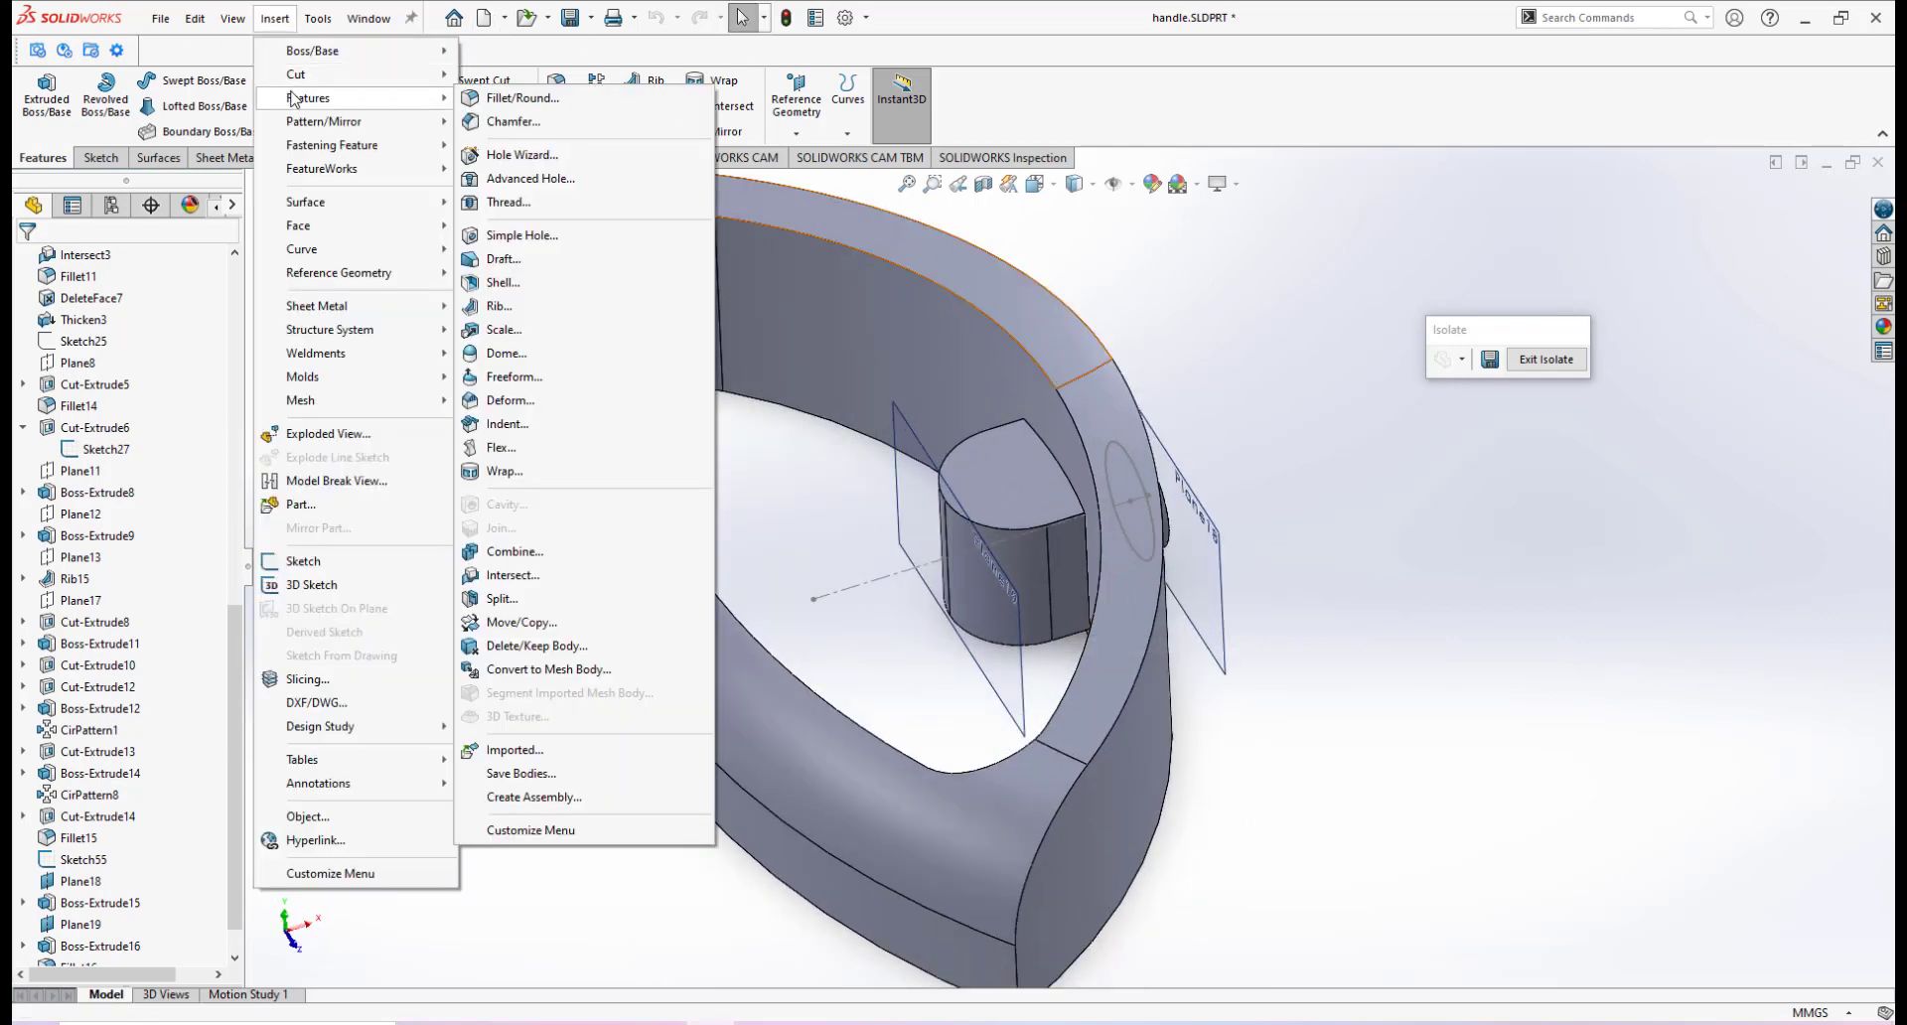
pyautogui.click(525, 549)
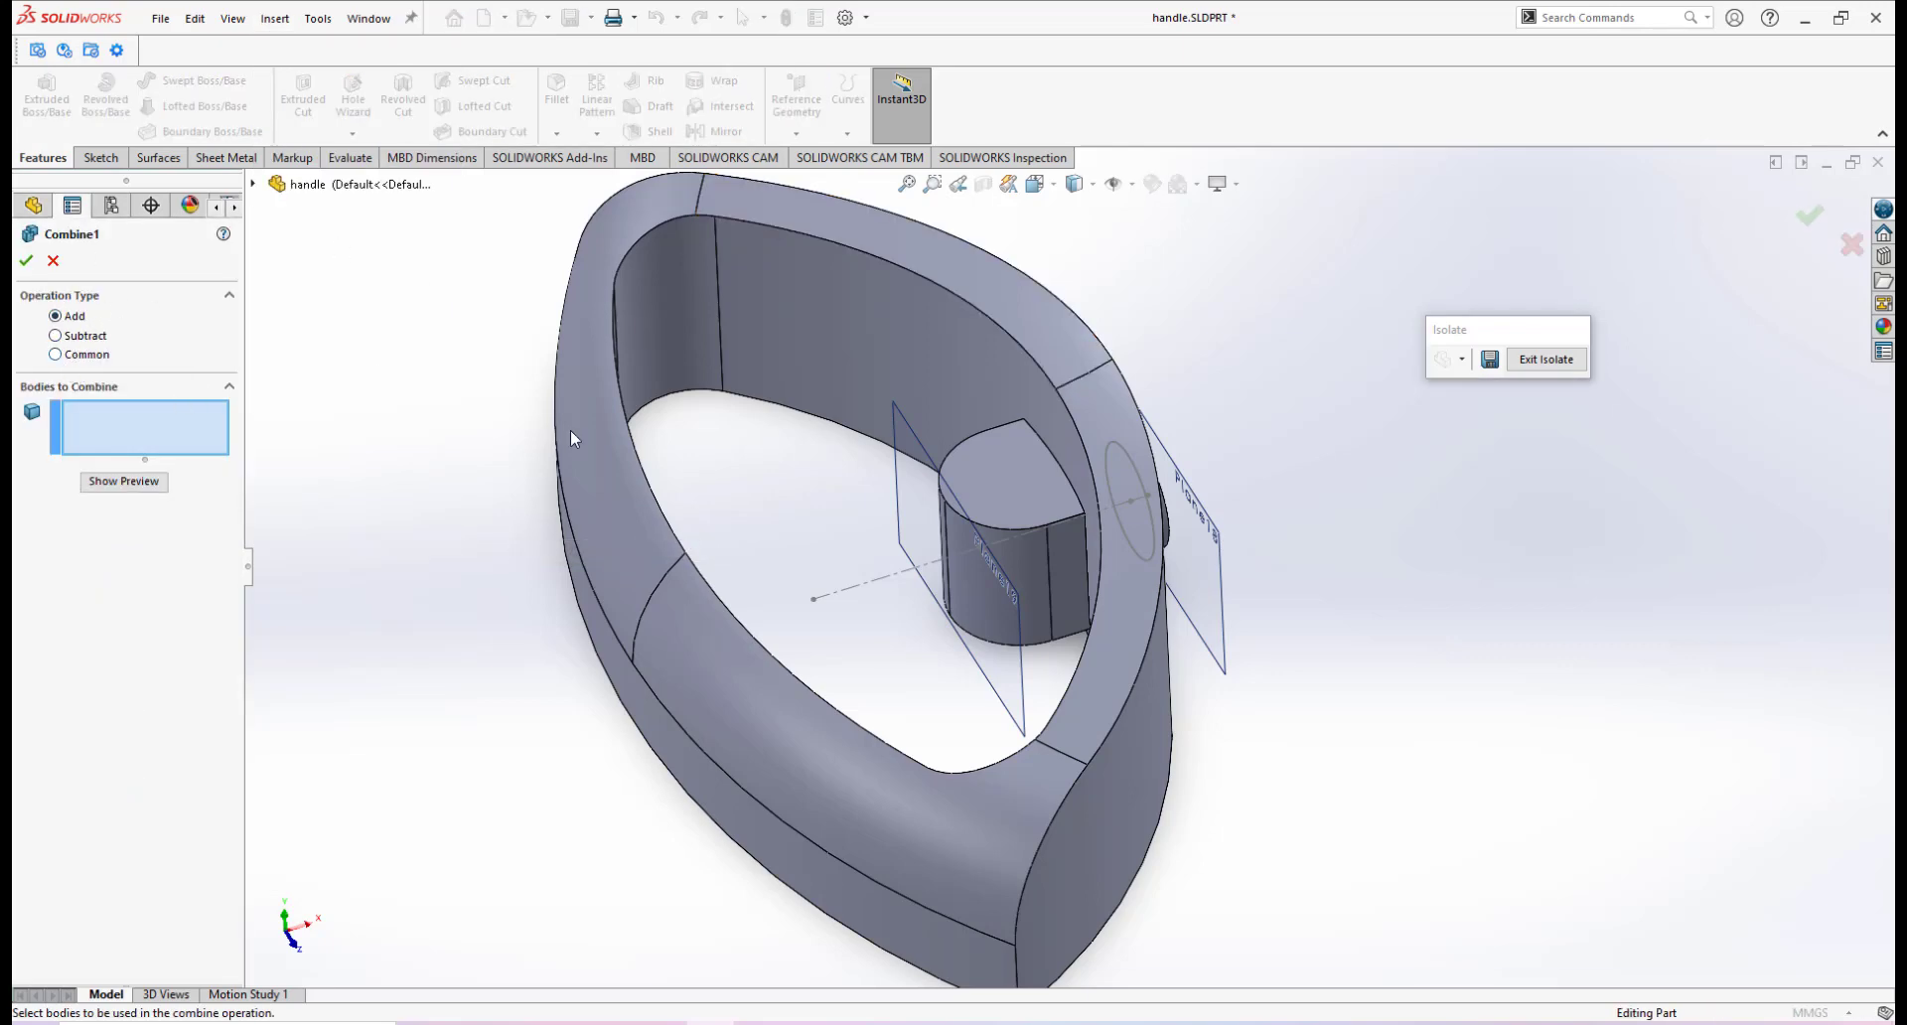
pyautogui.scroll(-2, 980, 509)
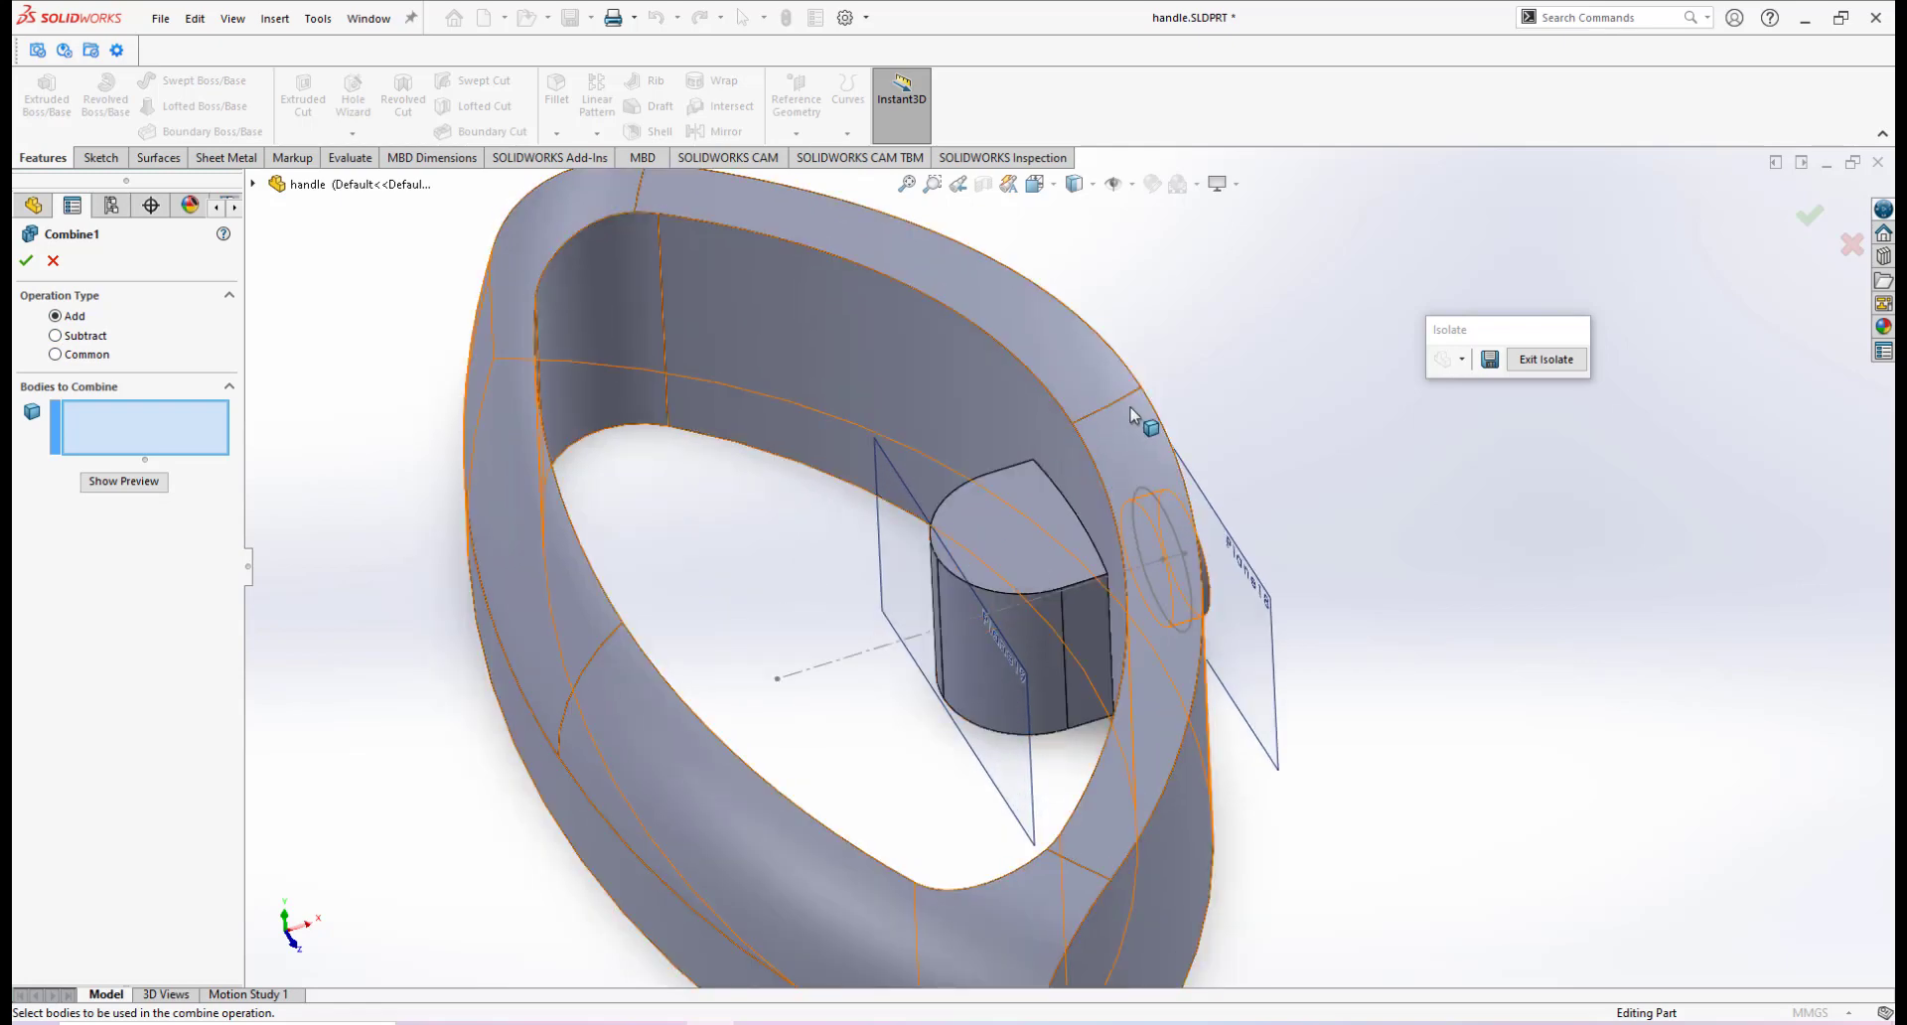
pyautogui.click(55, 335)
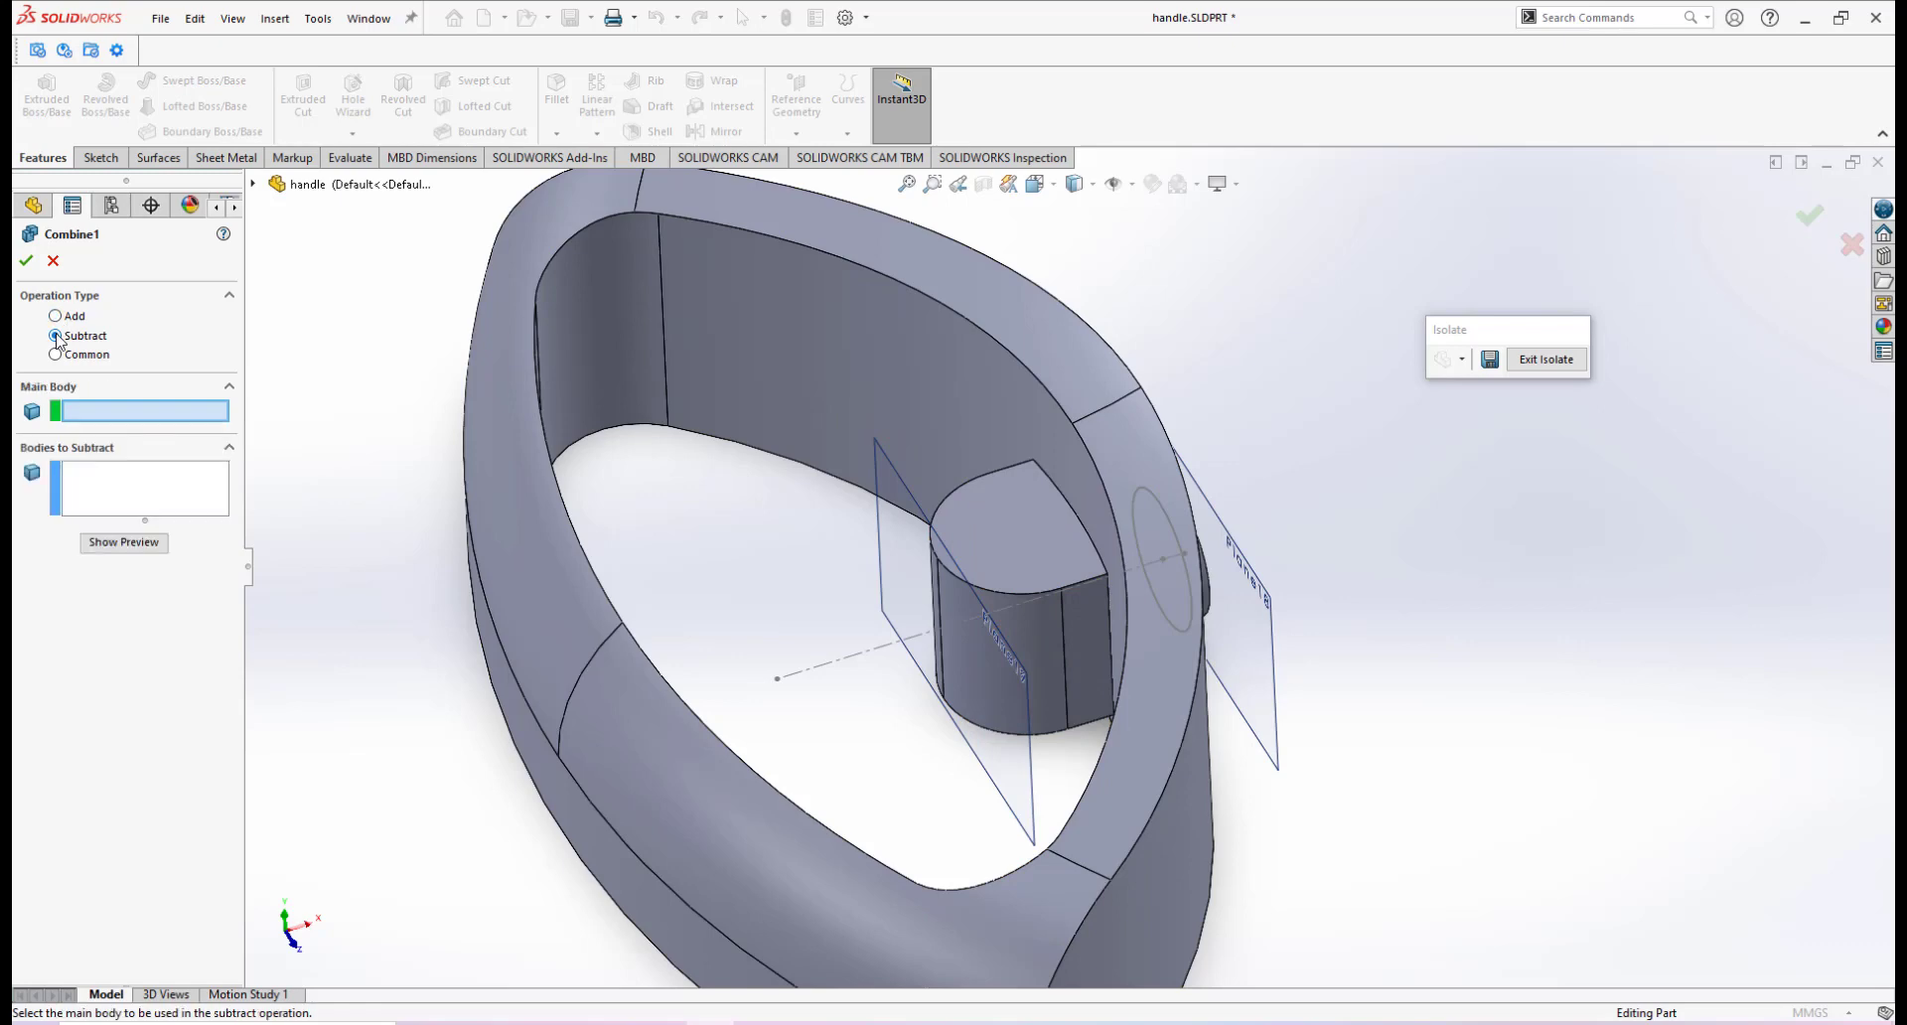
pyautogui.click(56, 315)
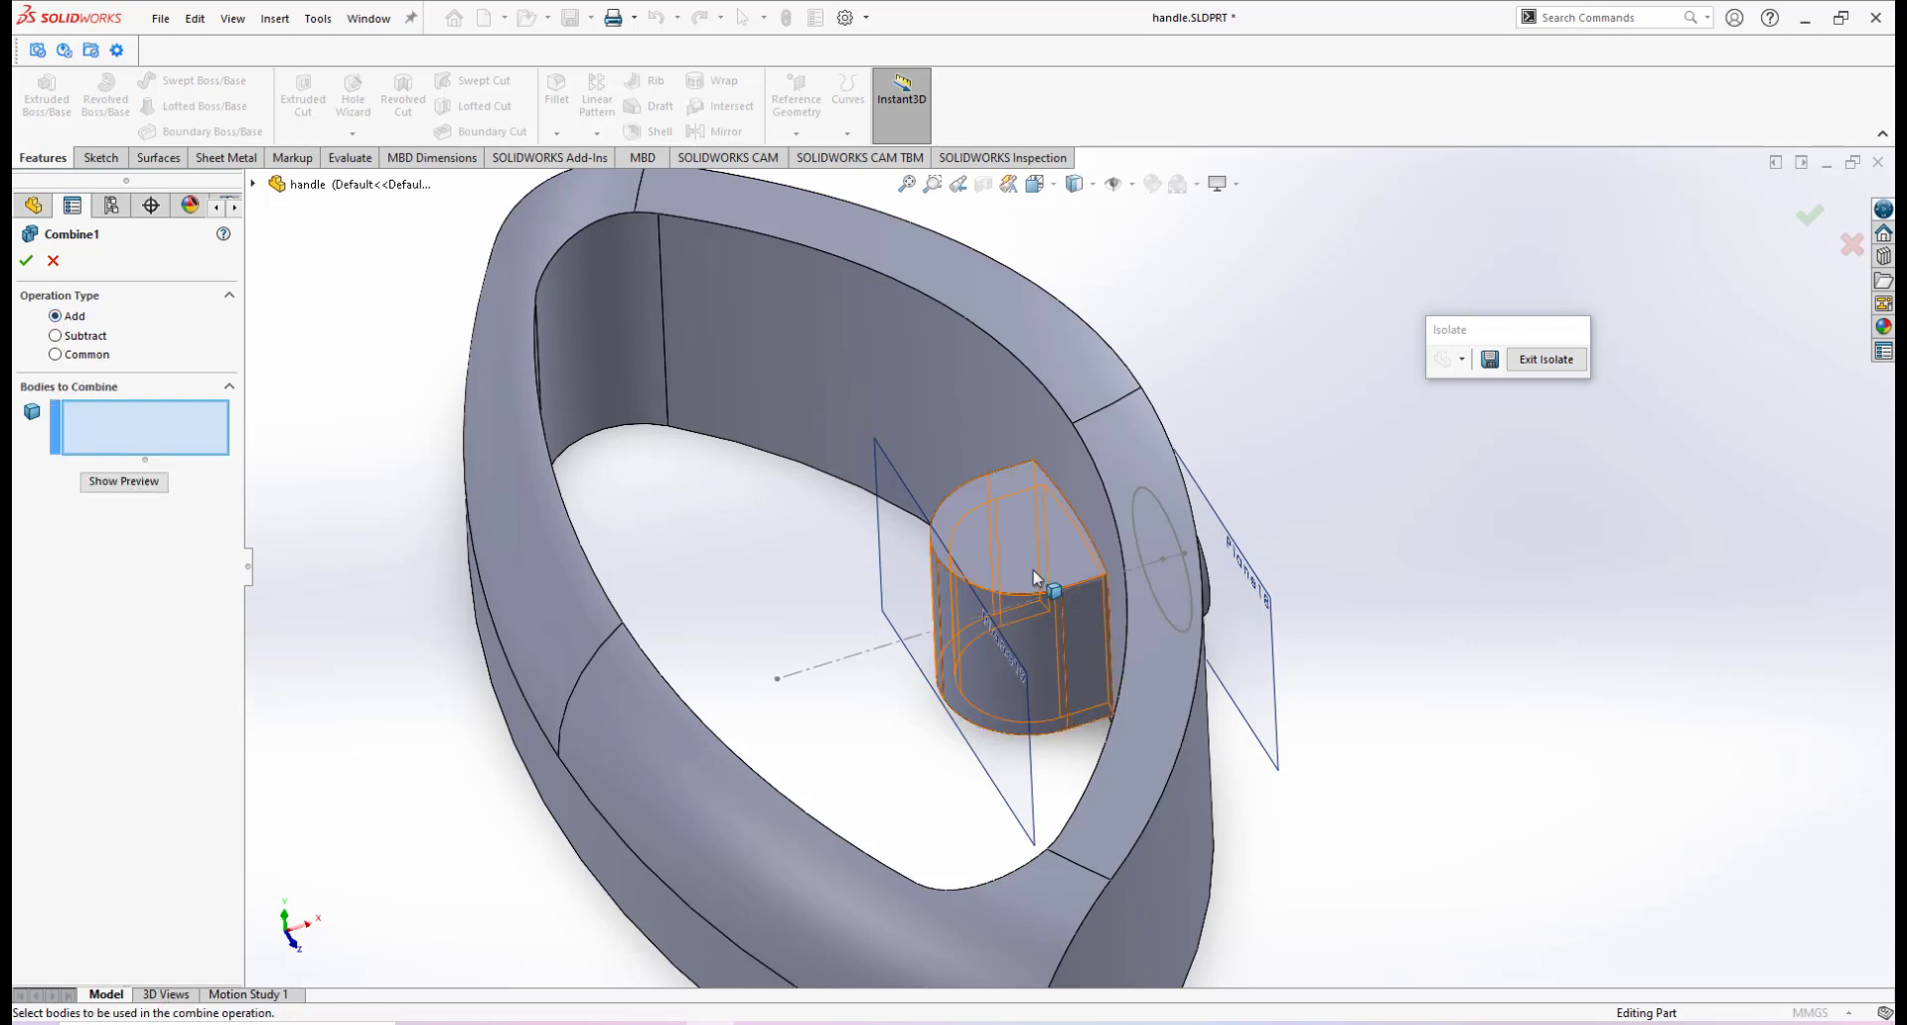
pyautogui.click(989, 540)
pyautogui.click(929, 357)
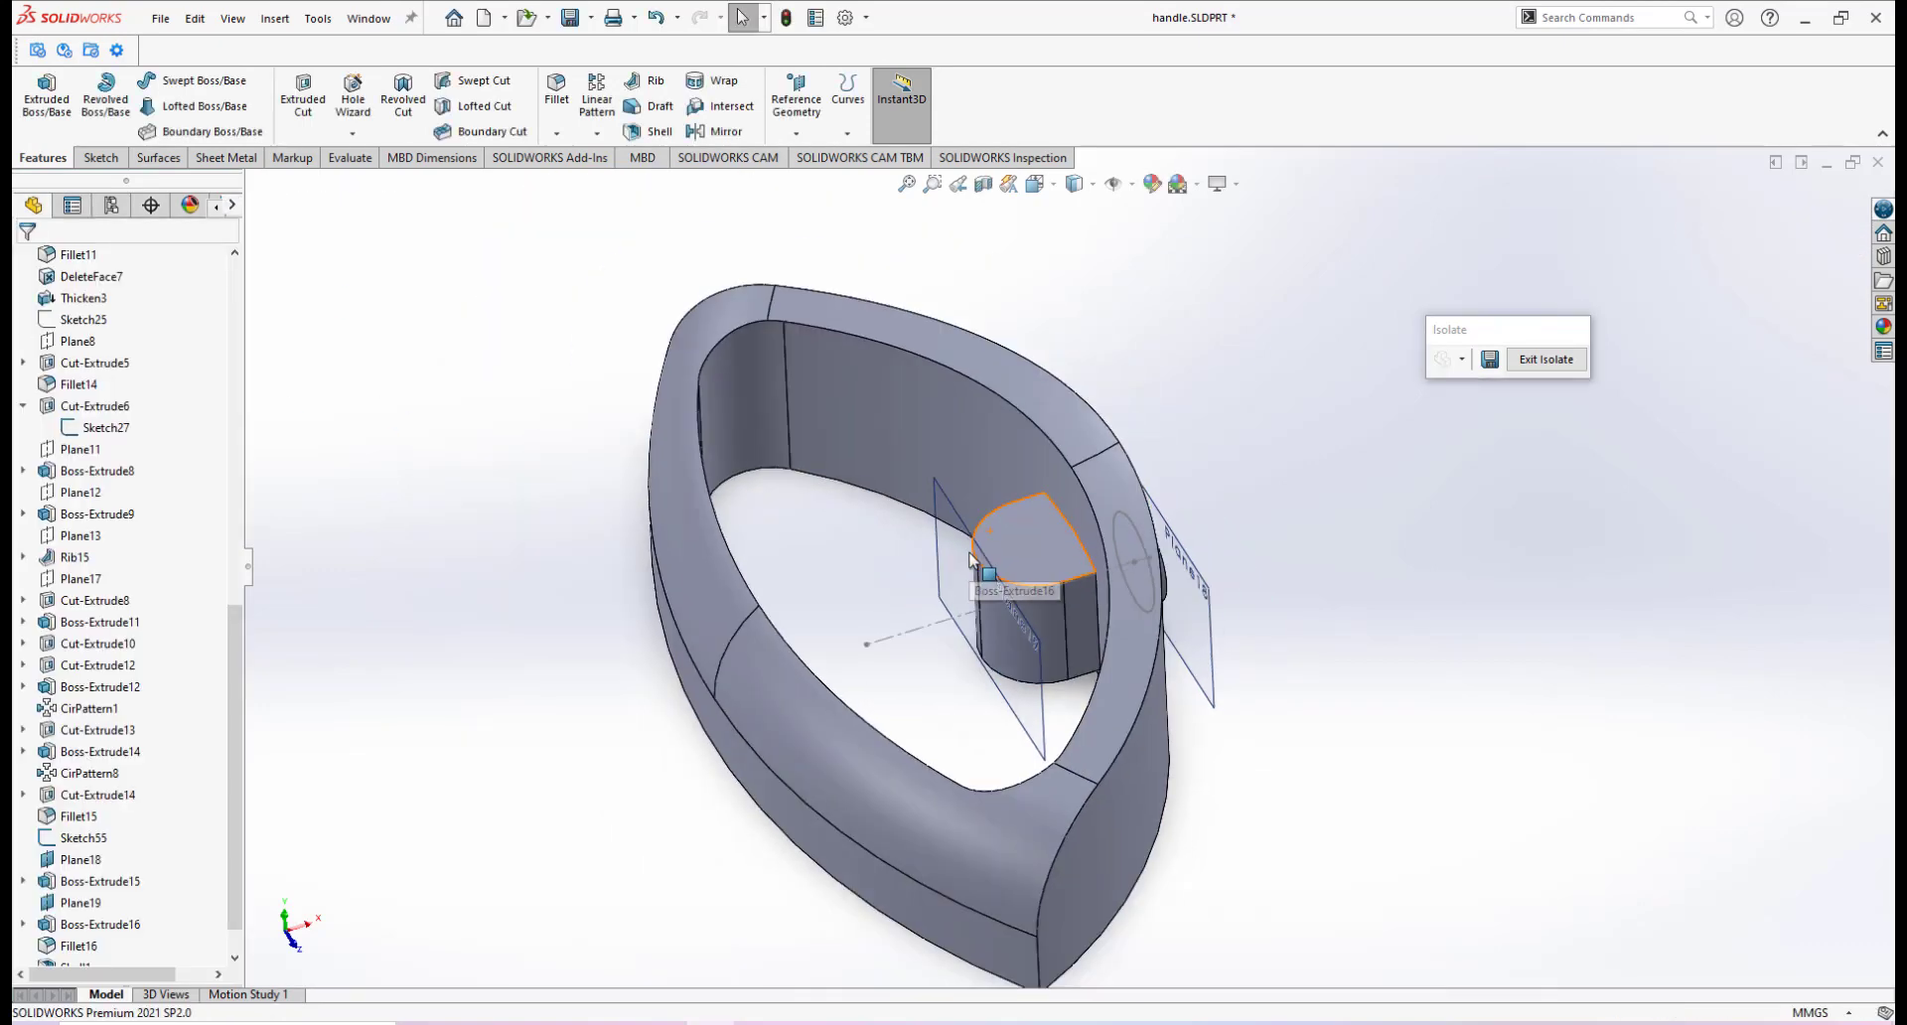
# Check the part's solid bodies by highlighting CirPattern8 and Combine1 in turn
pyautogui.click(235, 297)
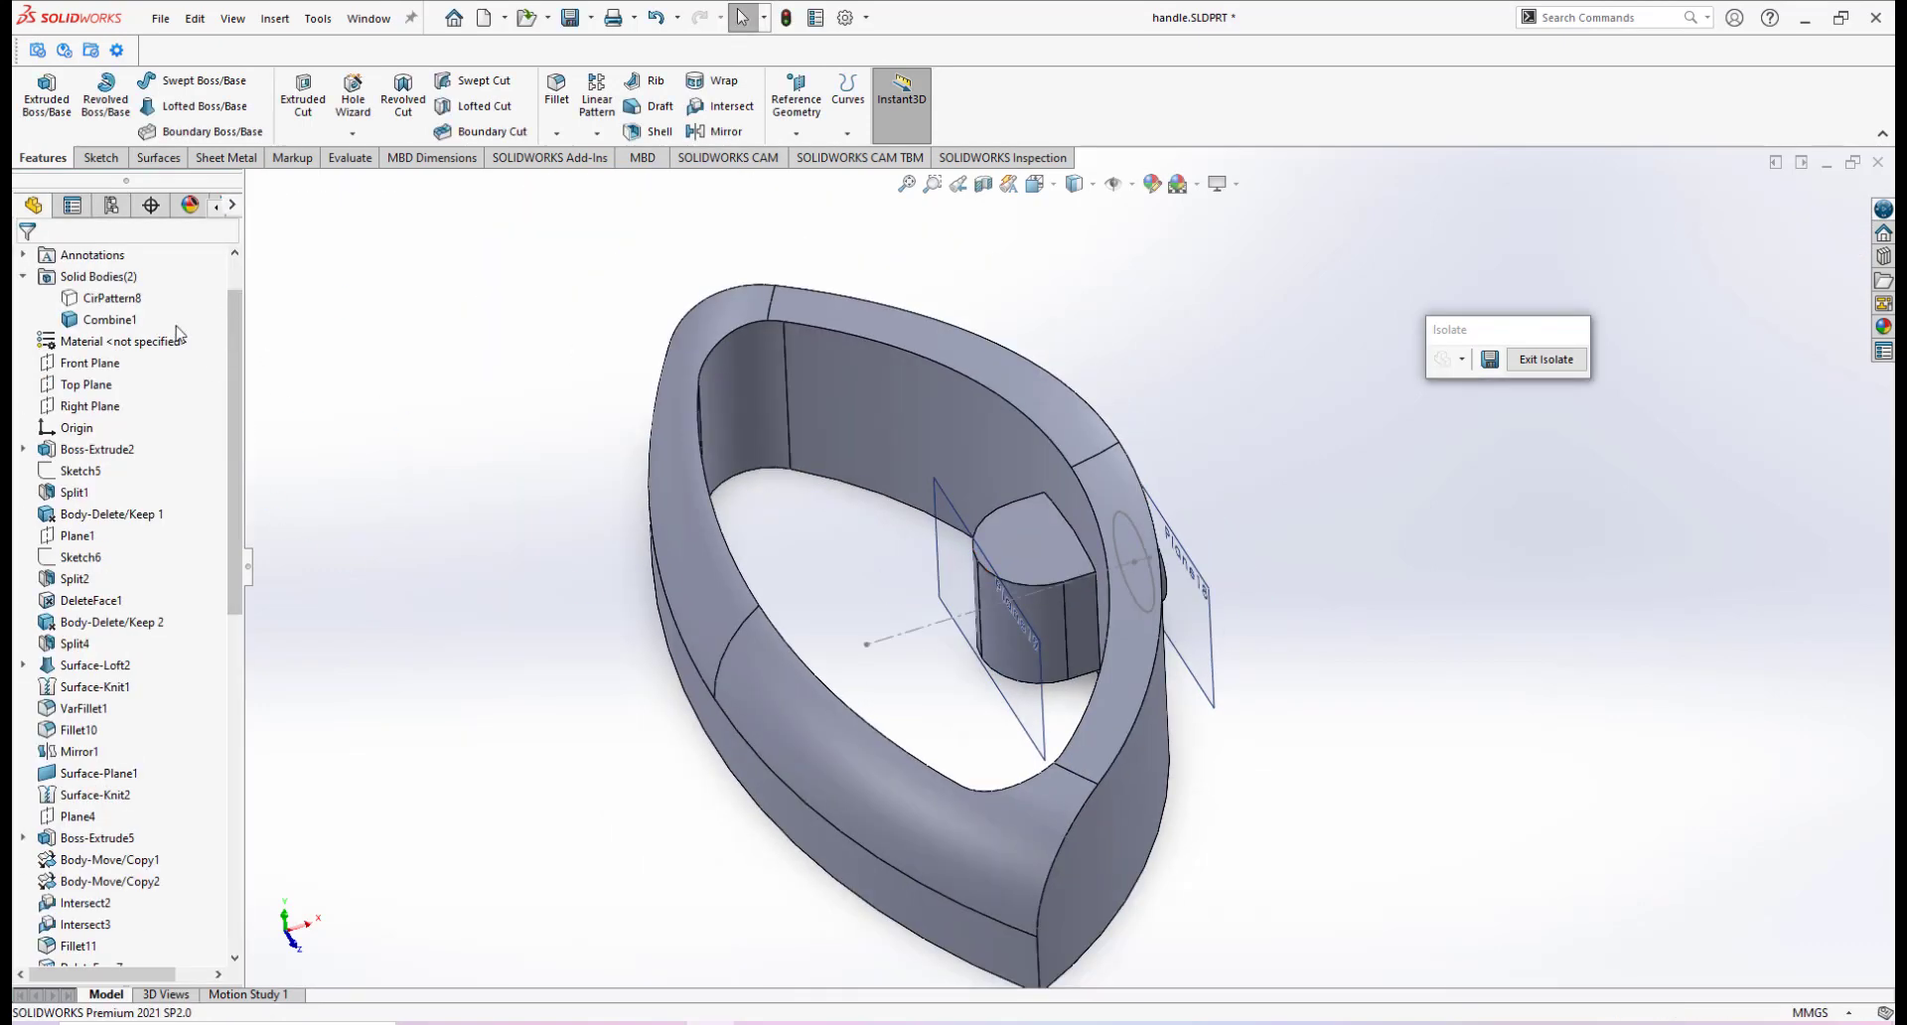
pyautogui.scroll(1, 230, 319)
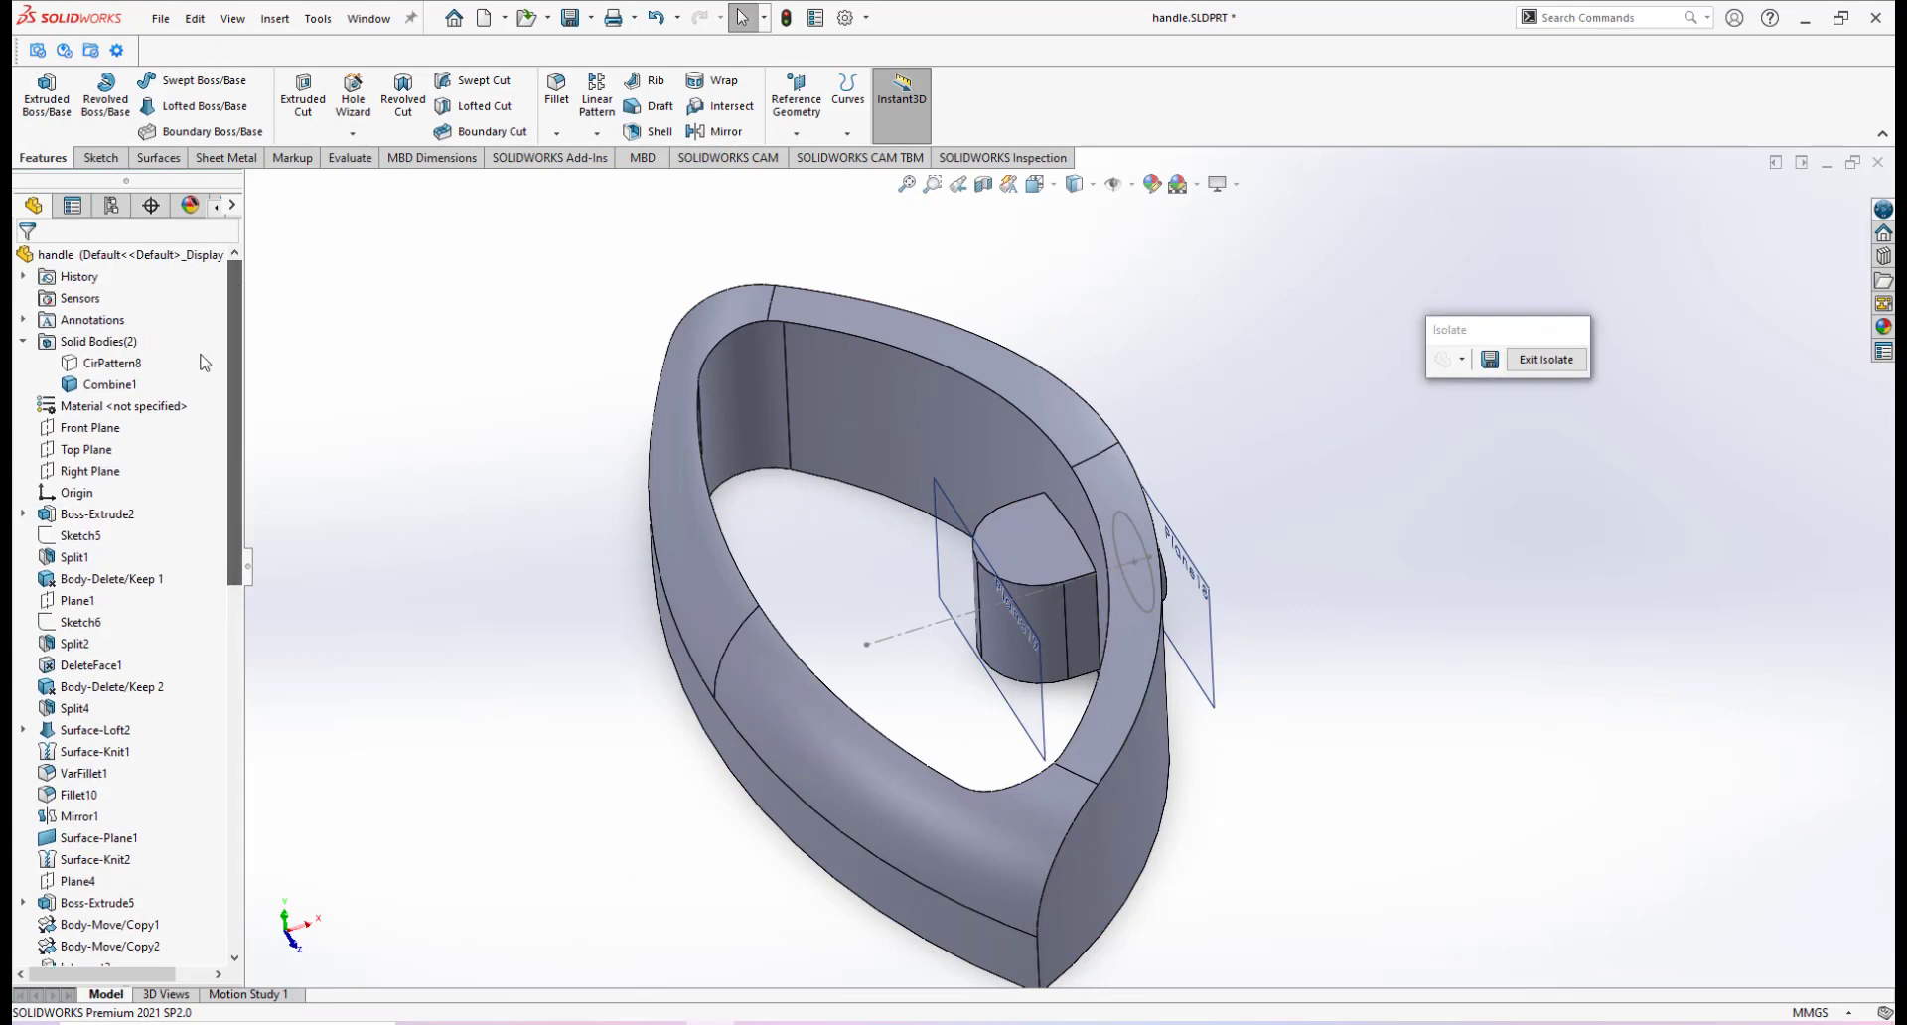
pyautogui.click(100, 384)
pyautogui.click(100, 364)
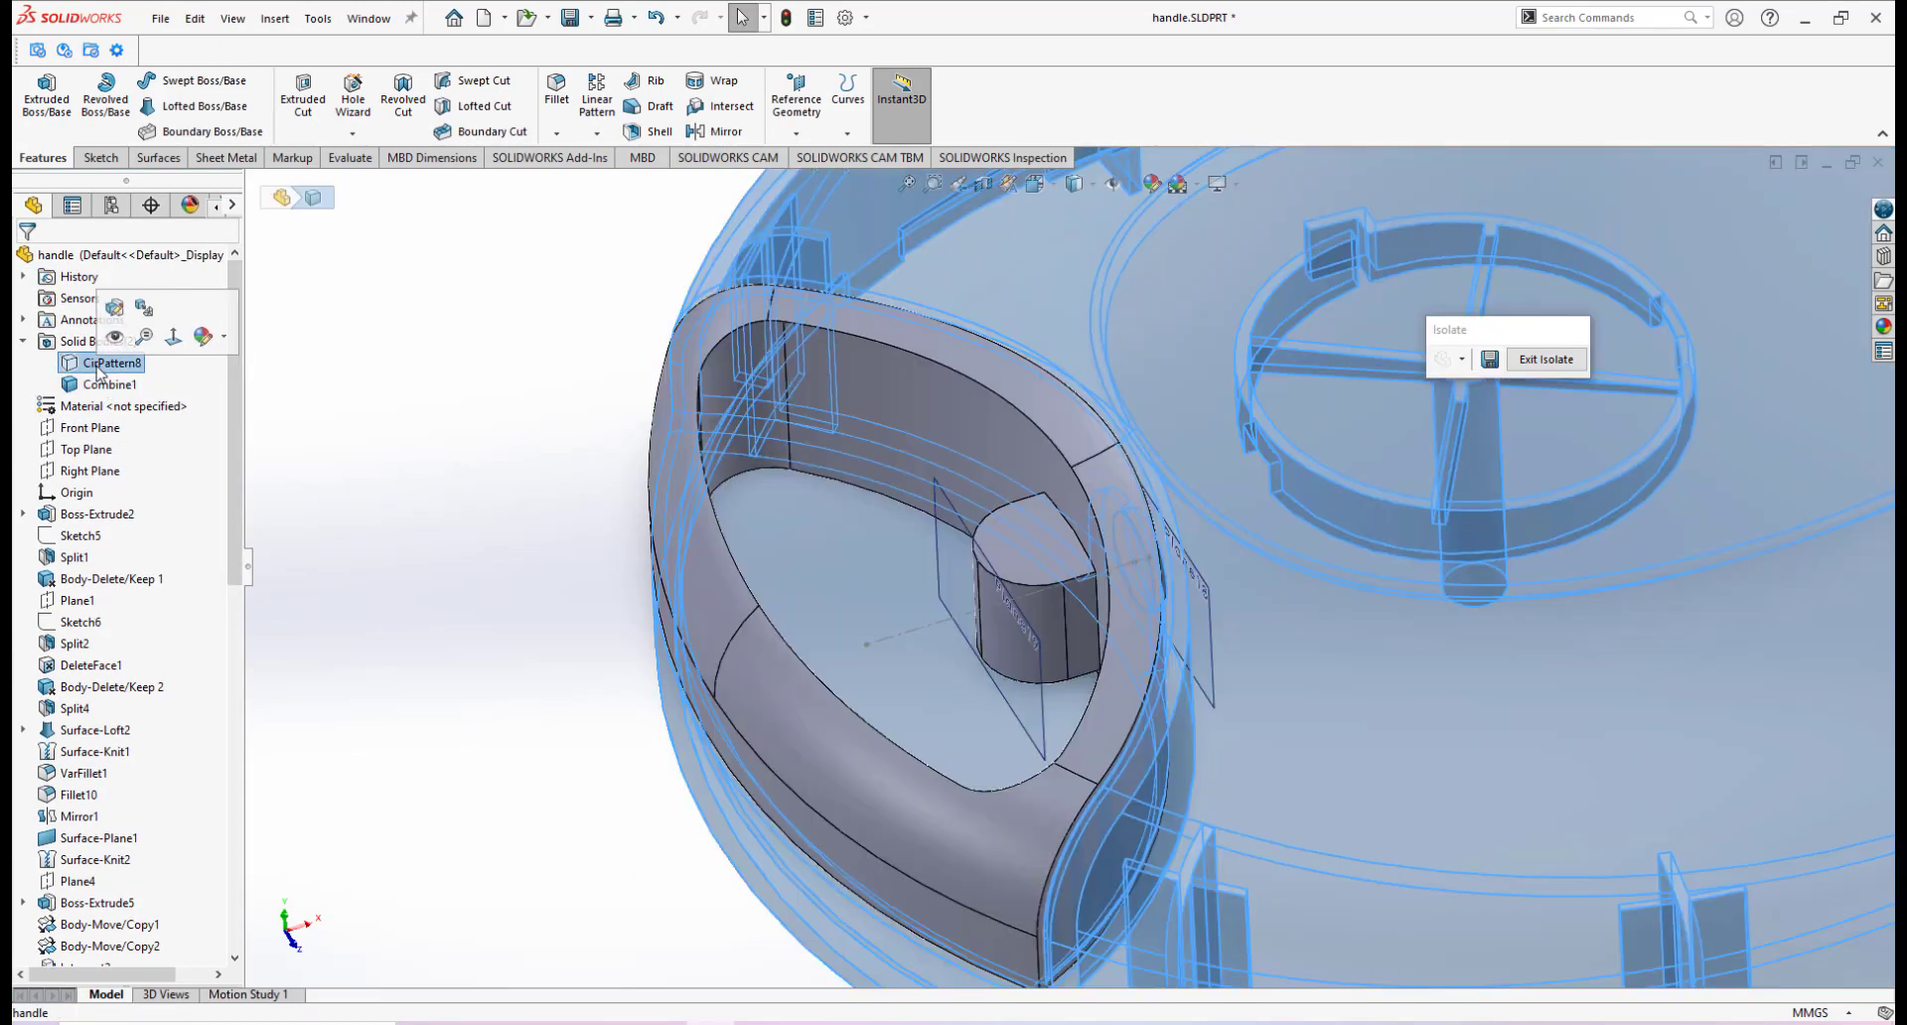
pyautogui.click(99, 384)
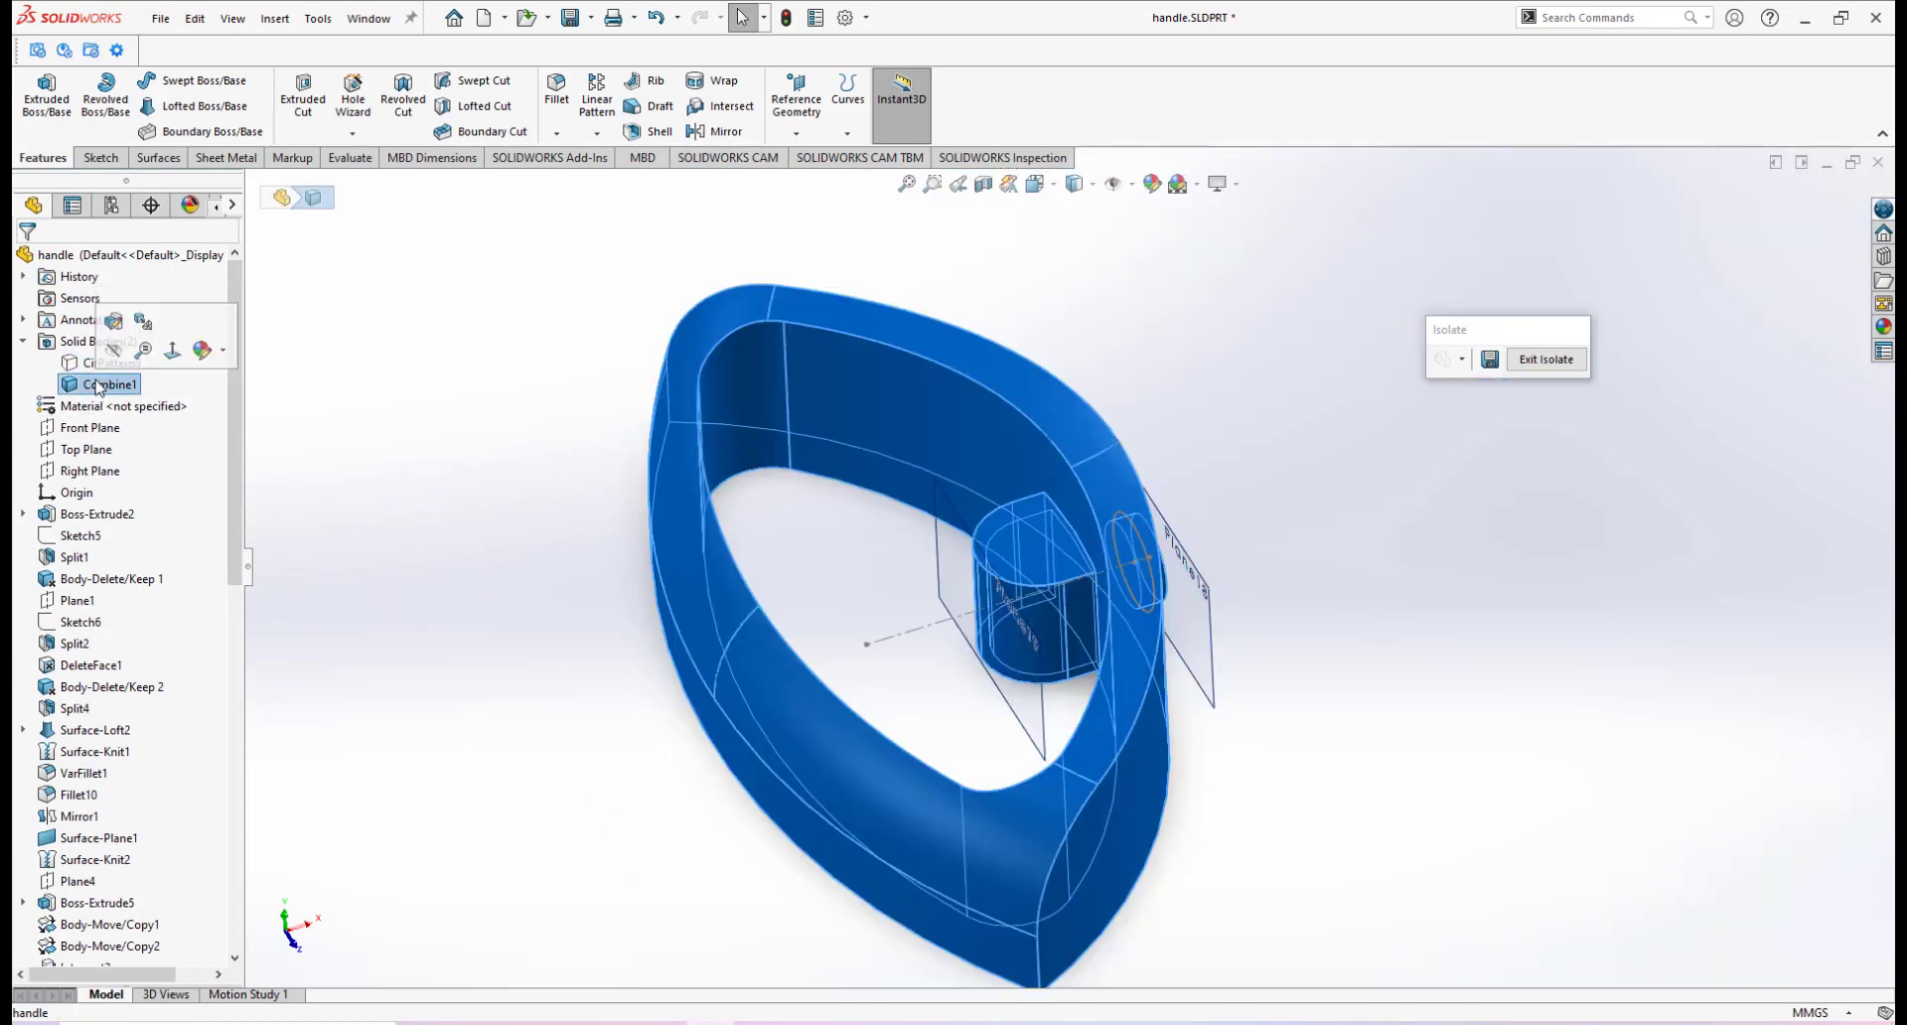
pyautogui.click(1468, 663)
# Inspect the combined handle from above, below and outside, including the hollow inner boss and the round outer boss
pyautogui.scroll(3, 1274, 702)
pyautogui.moveTo(1110, 586); pyautogui.dragTo(1086, 498, button='middle')
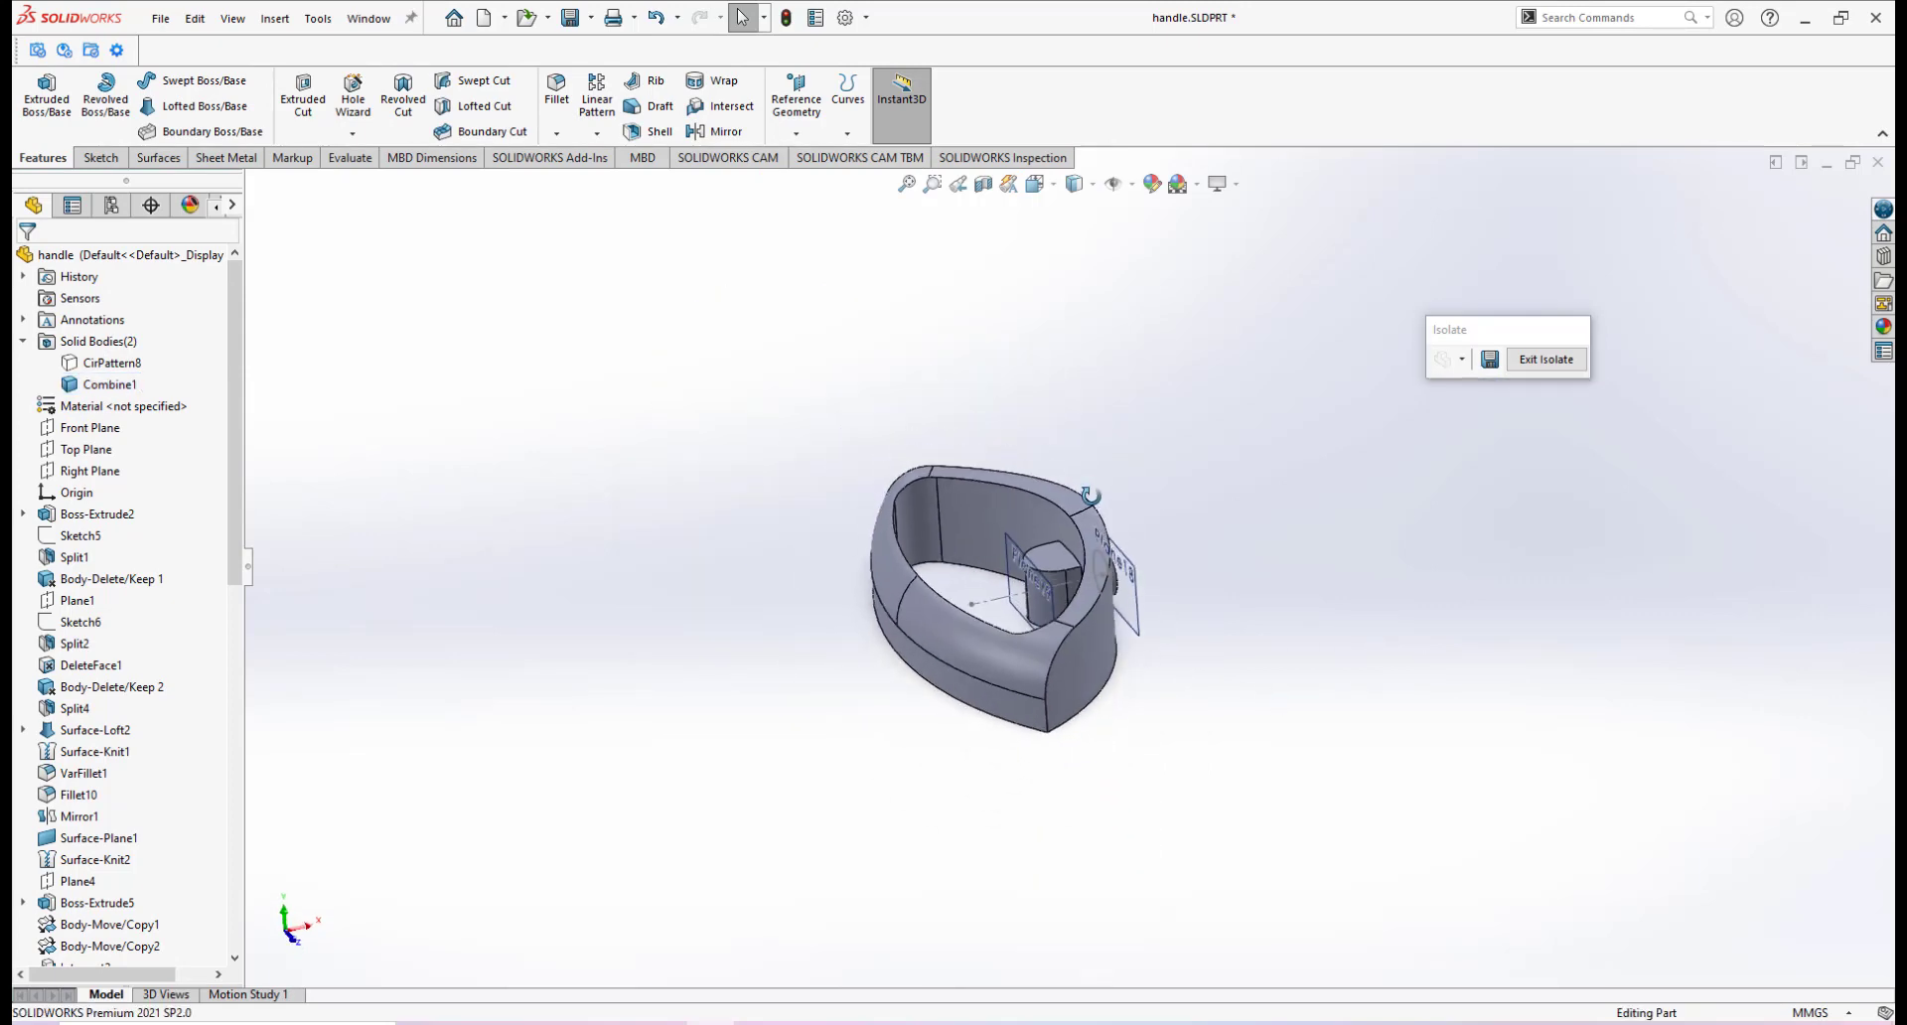
pyautogui.scroll(-3, 1063, 562)
pyautogui.scroll(-5, 1052, 596)
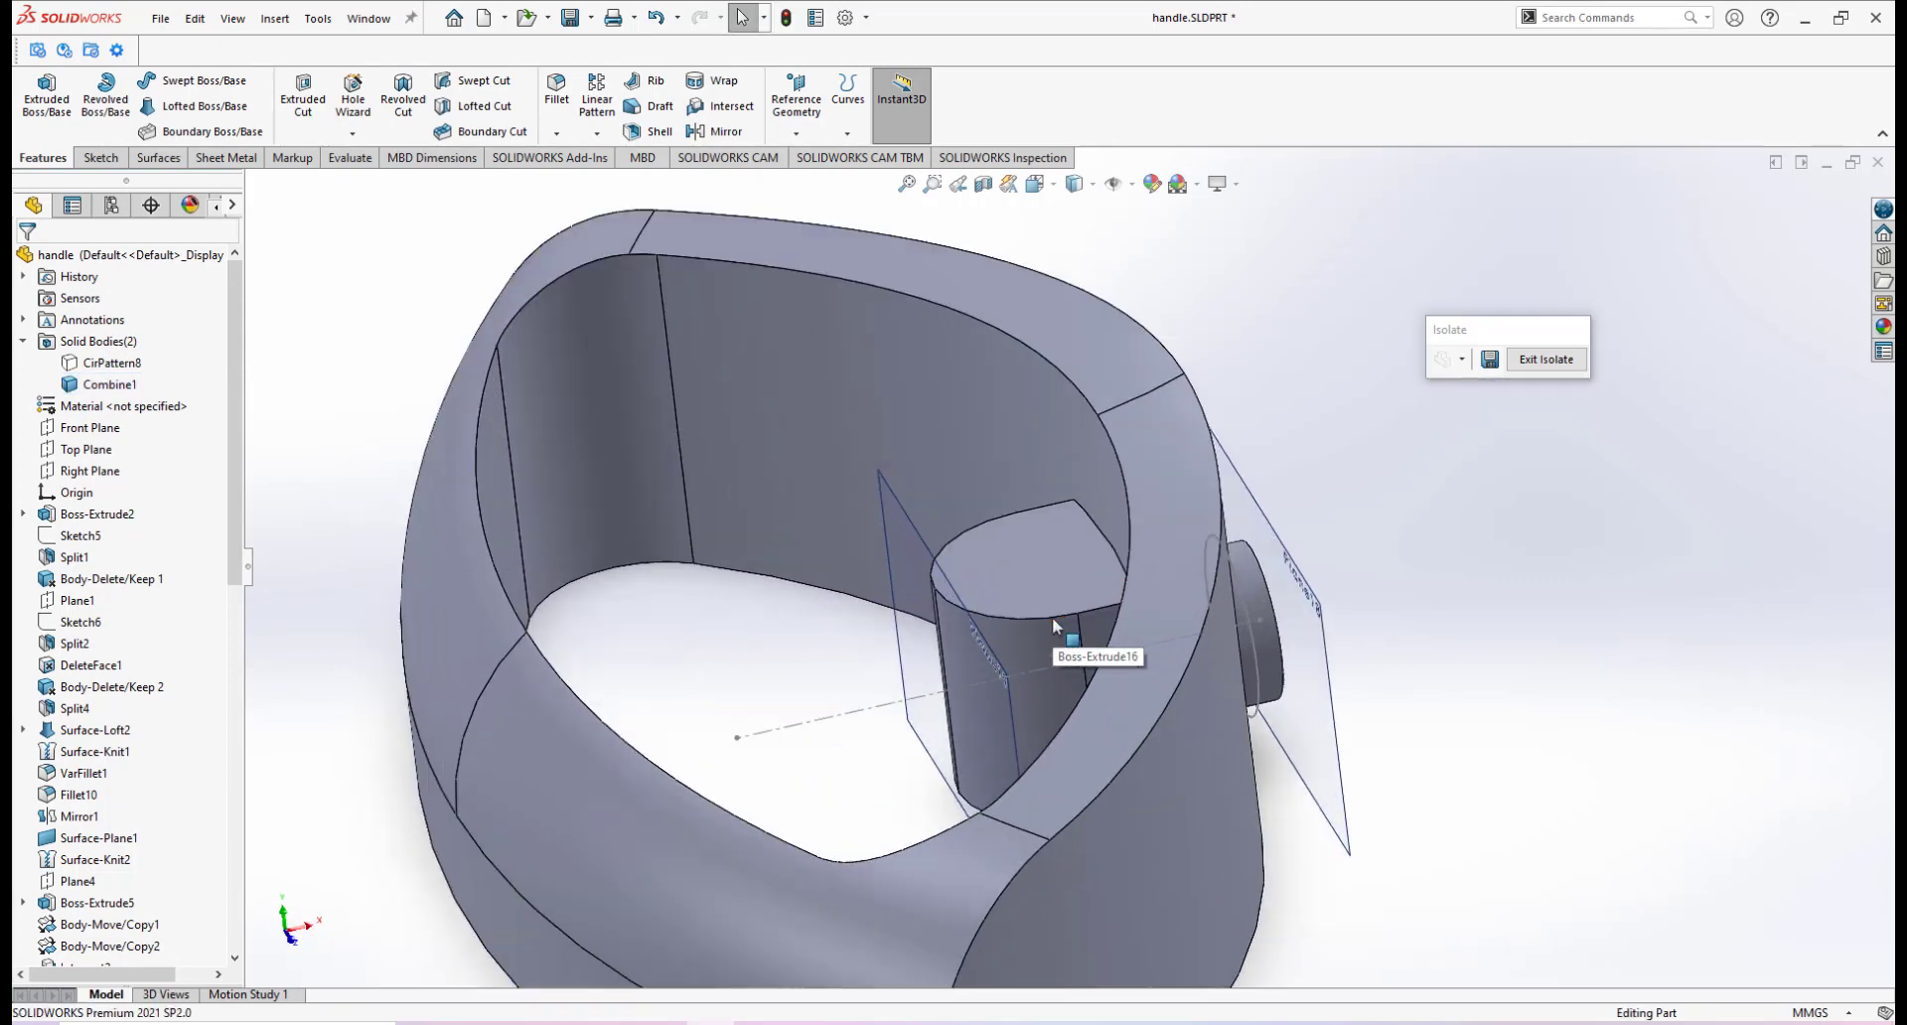
pyautogui.scroll(4, 1021, 707)
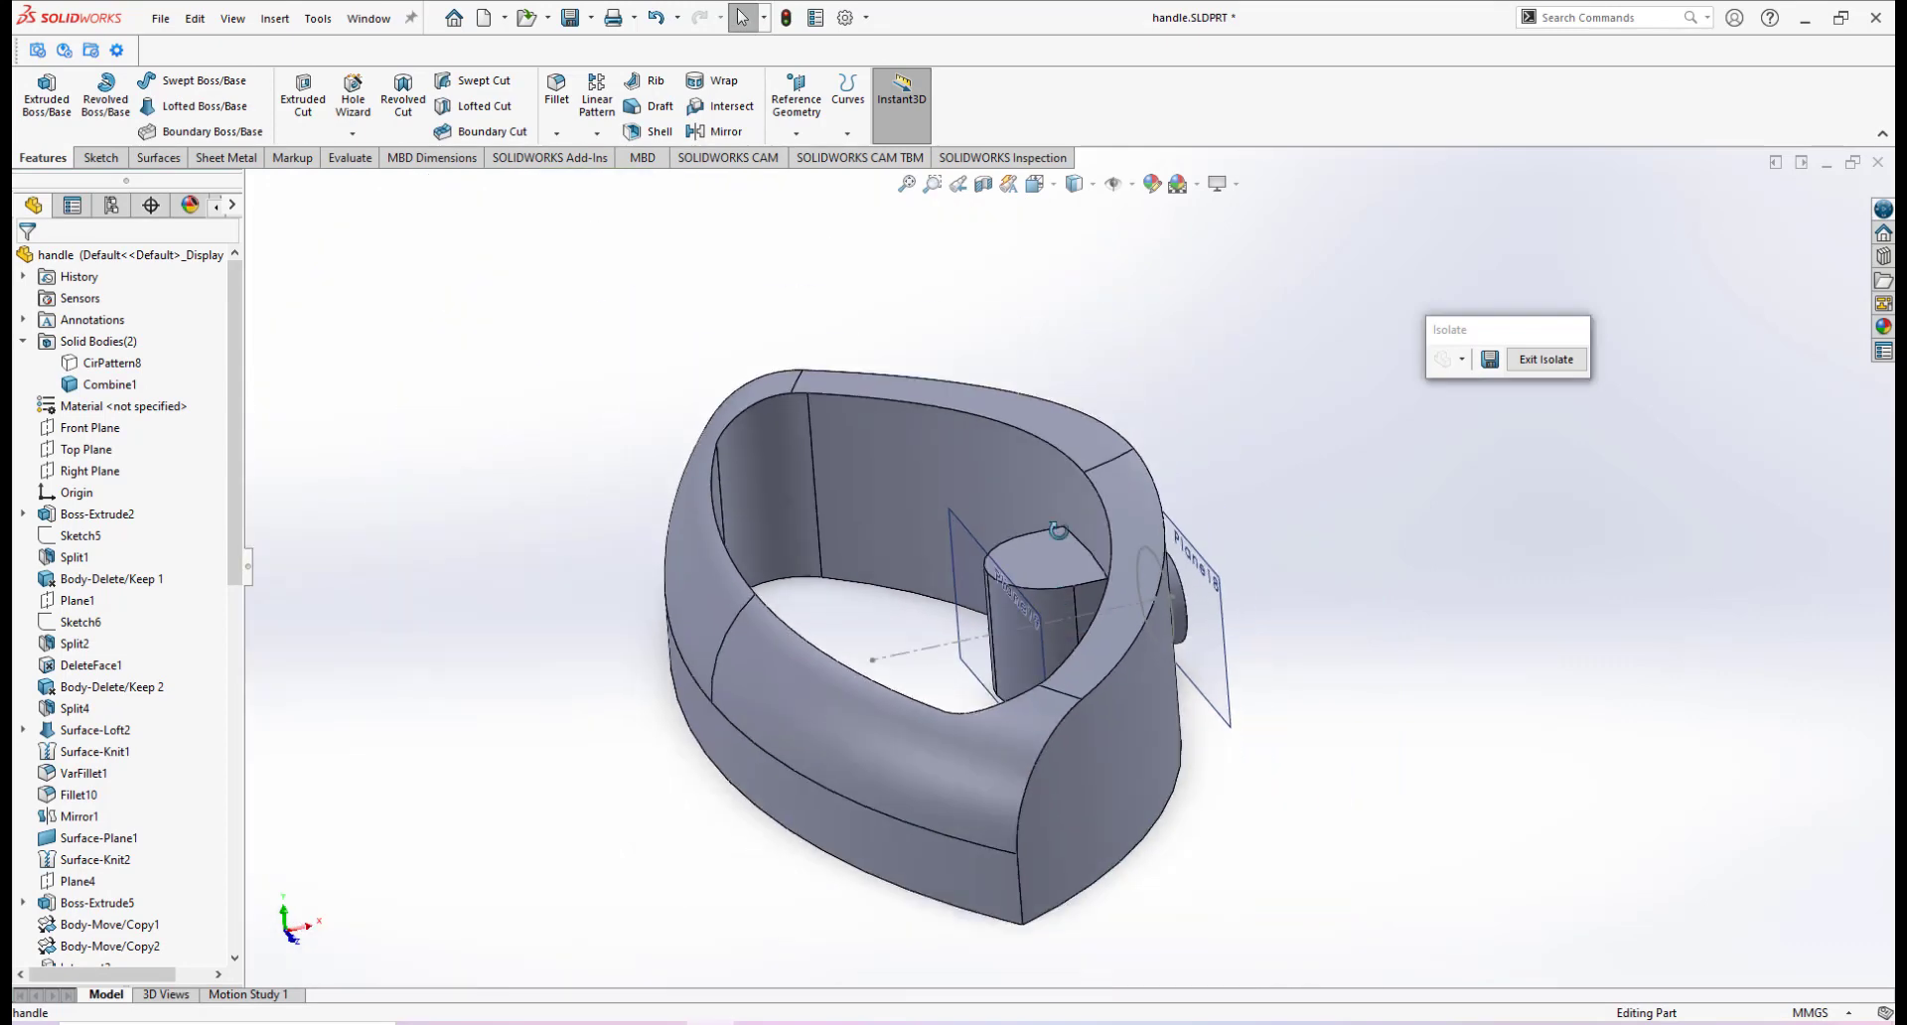
pyautogui.moveTo(1043, 646); pyautogui.dragTo(1088, 436, button='middle')
pyautogui.scroll(-3, 1211, 828)
pyautogui.moveTo(1120, 644); pyautogui.dragTo(1064, 462, button='middle')
pyautogui.scroll(-1, 1064, 462)
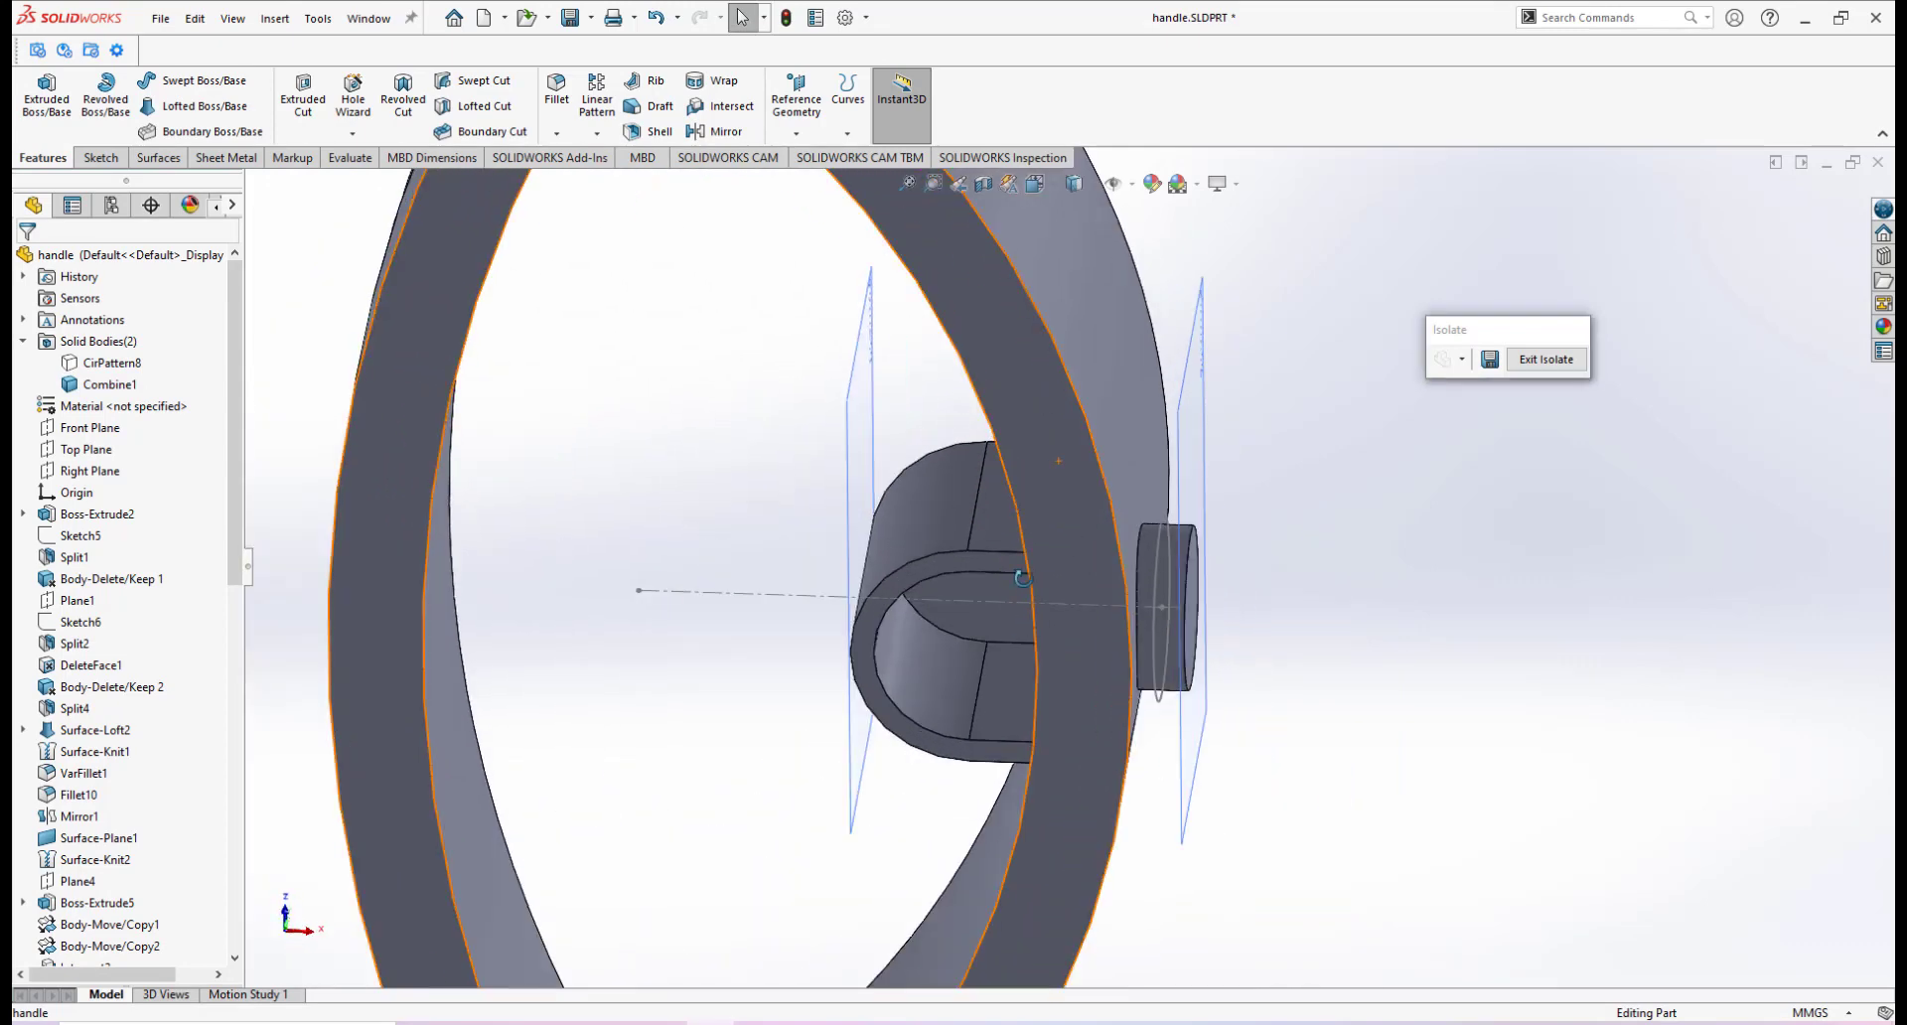
pyautogui.moveTo(1023, 571); pyautogui.dragTo(1030, 542, button='middle')
pyautogui.scroll(-2, 1018, 554)
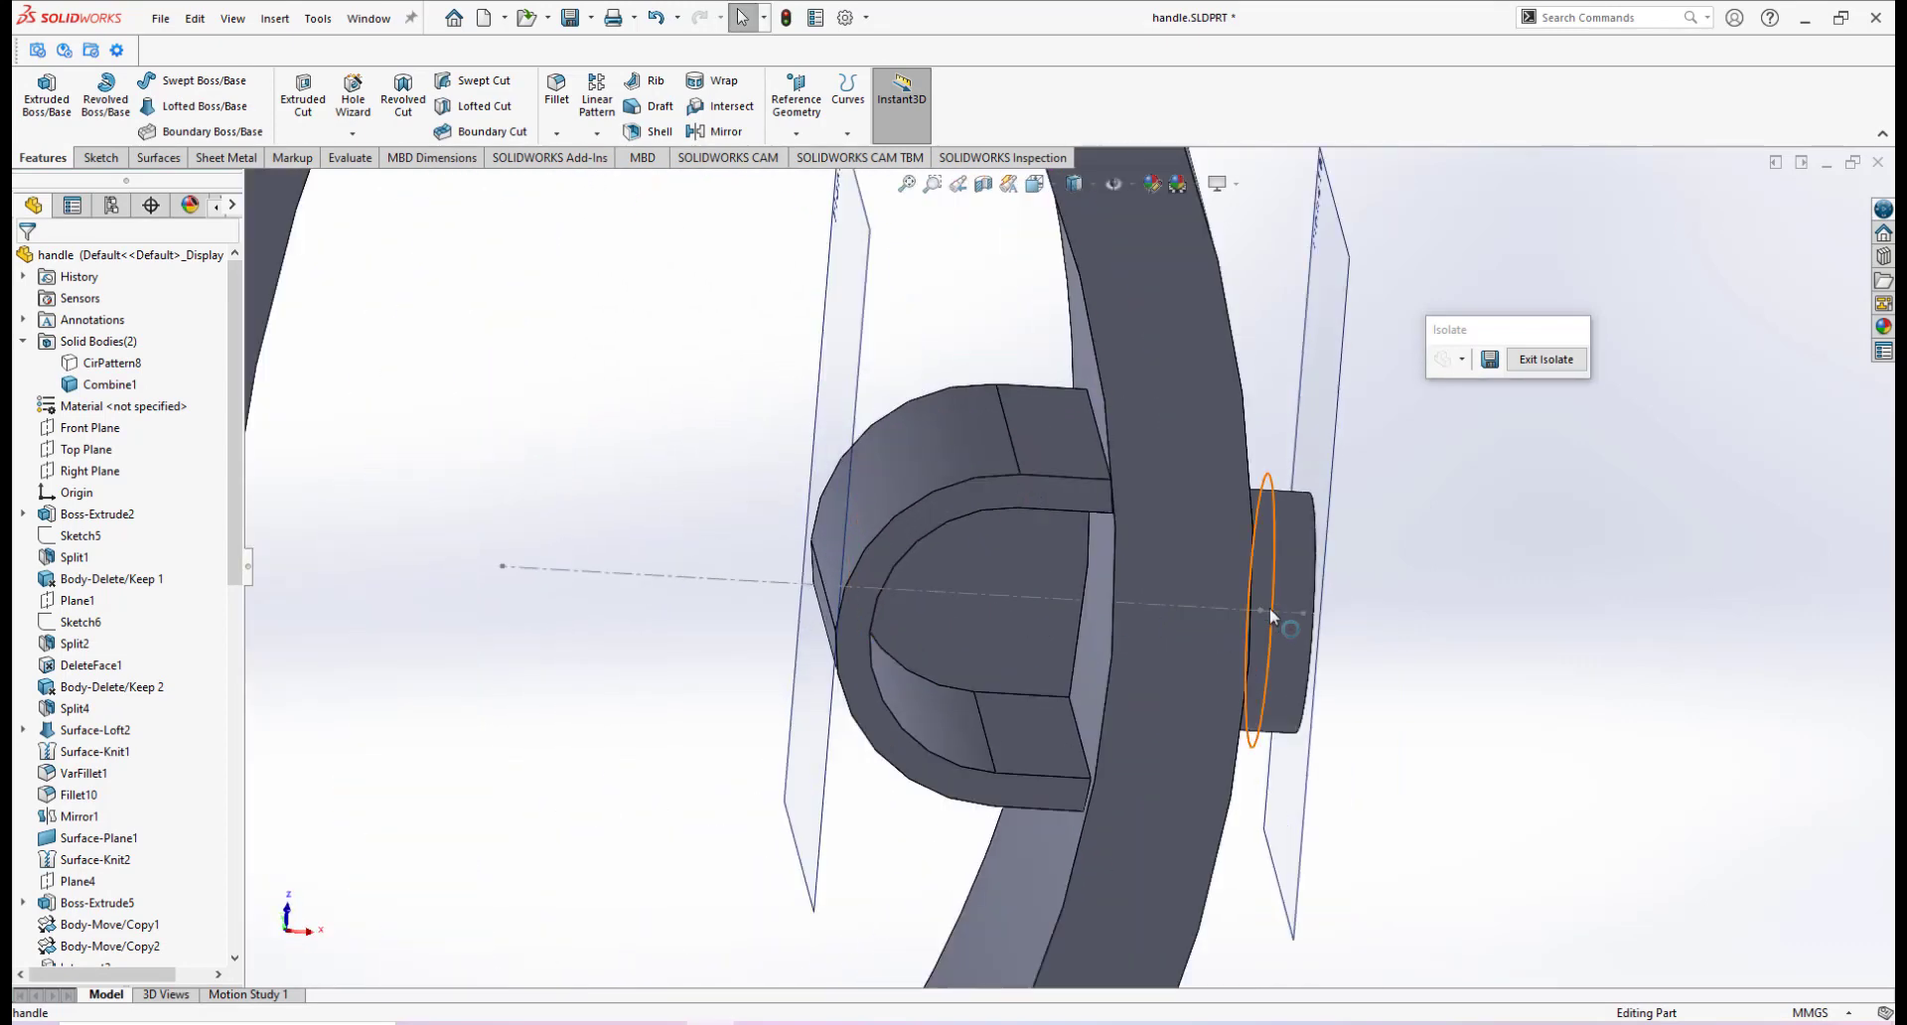
pyautogui.moveTo(1272, 616)
pyautogui.mouseDown(button='middle')
pyautogui.moveTo(1239, 626)
pyautogui.moveTo(1266, 616)
pyautogui.mouseUp(button='middle')
pyautogui.moveTo(922, 627); pyautogui.dragTo(1129, 591, button='middle')
pyautogui.scroll(3, 1144, 586)
pyautogui.click(1129, 592)
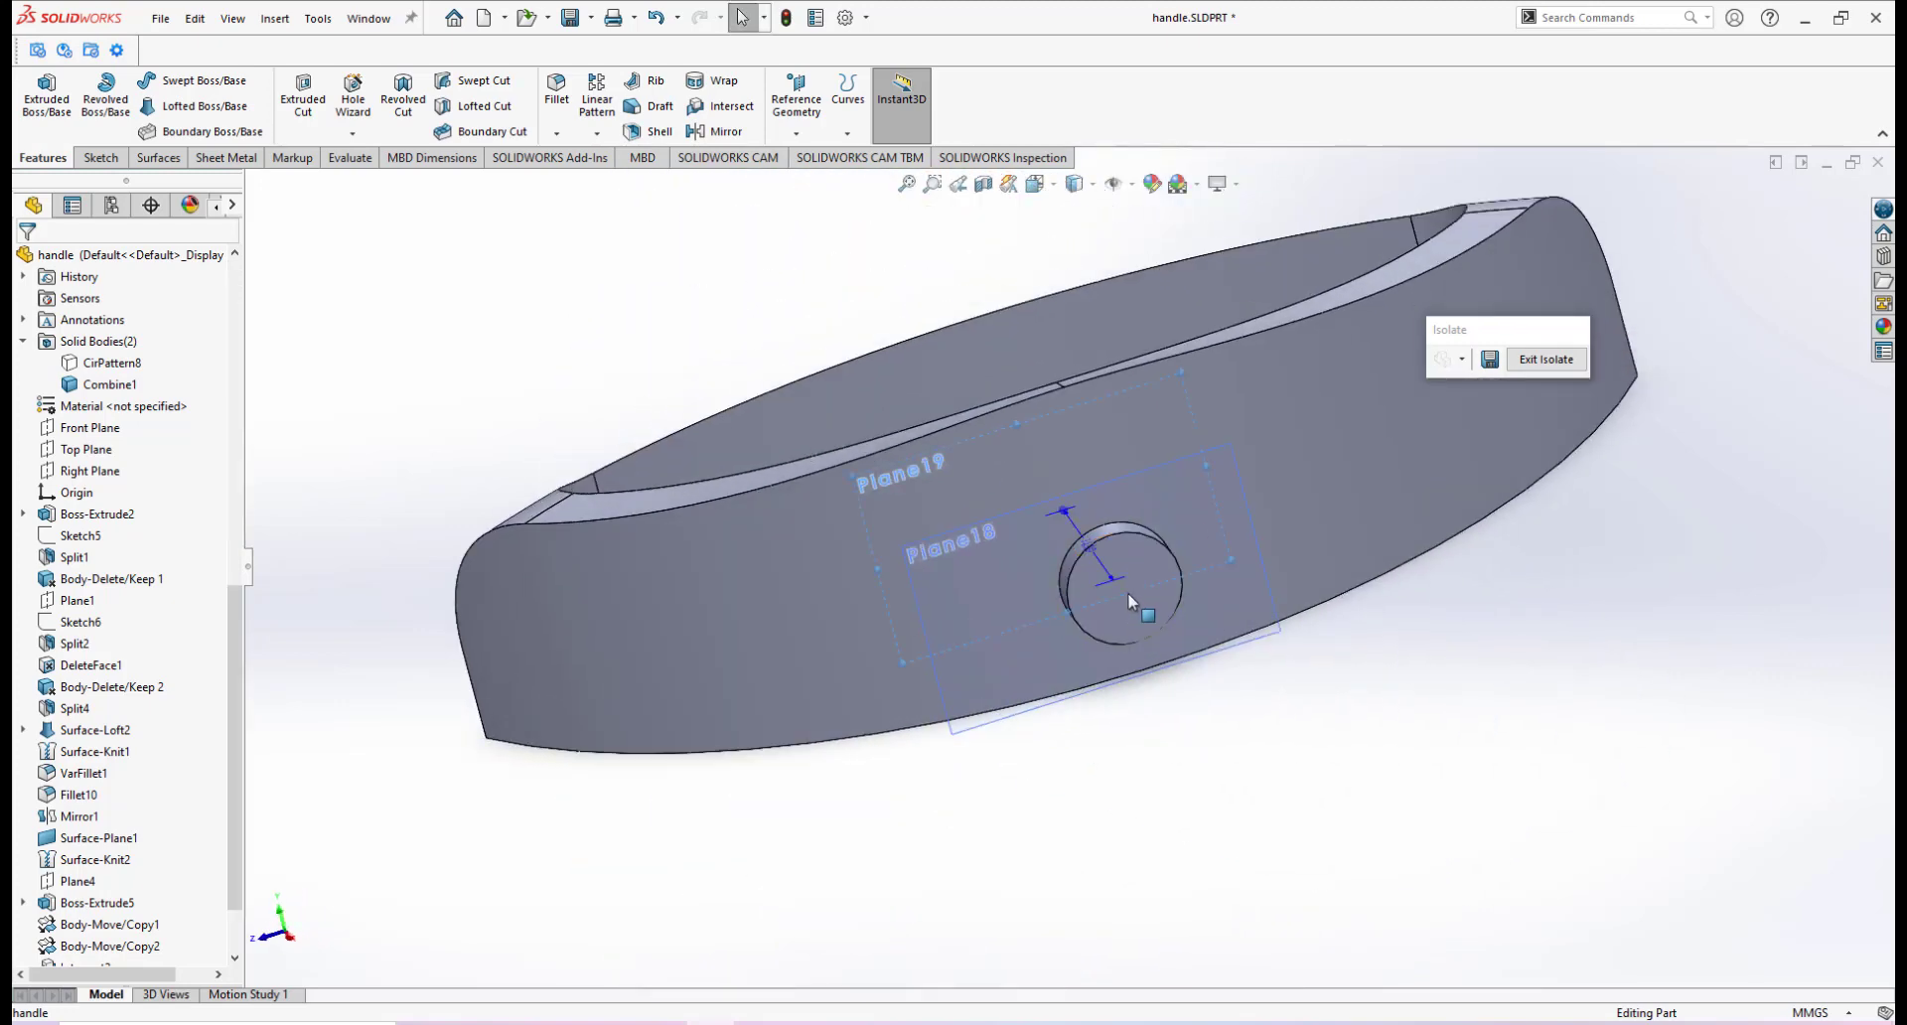
pyautogui.click(1333, 725)
# Start a sketch on the outer boss's end face and draw a concentric circle about 3.1 mm in diameter
pyautogui.scroll(1, 1162, 558)
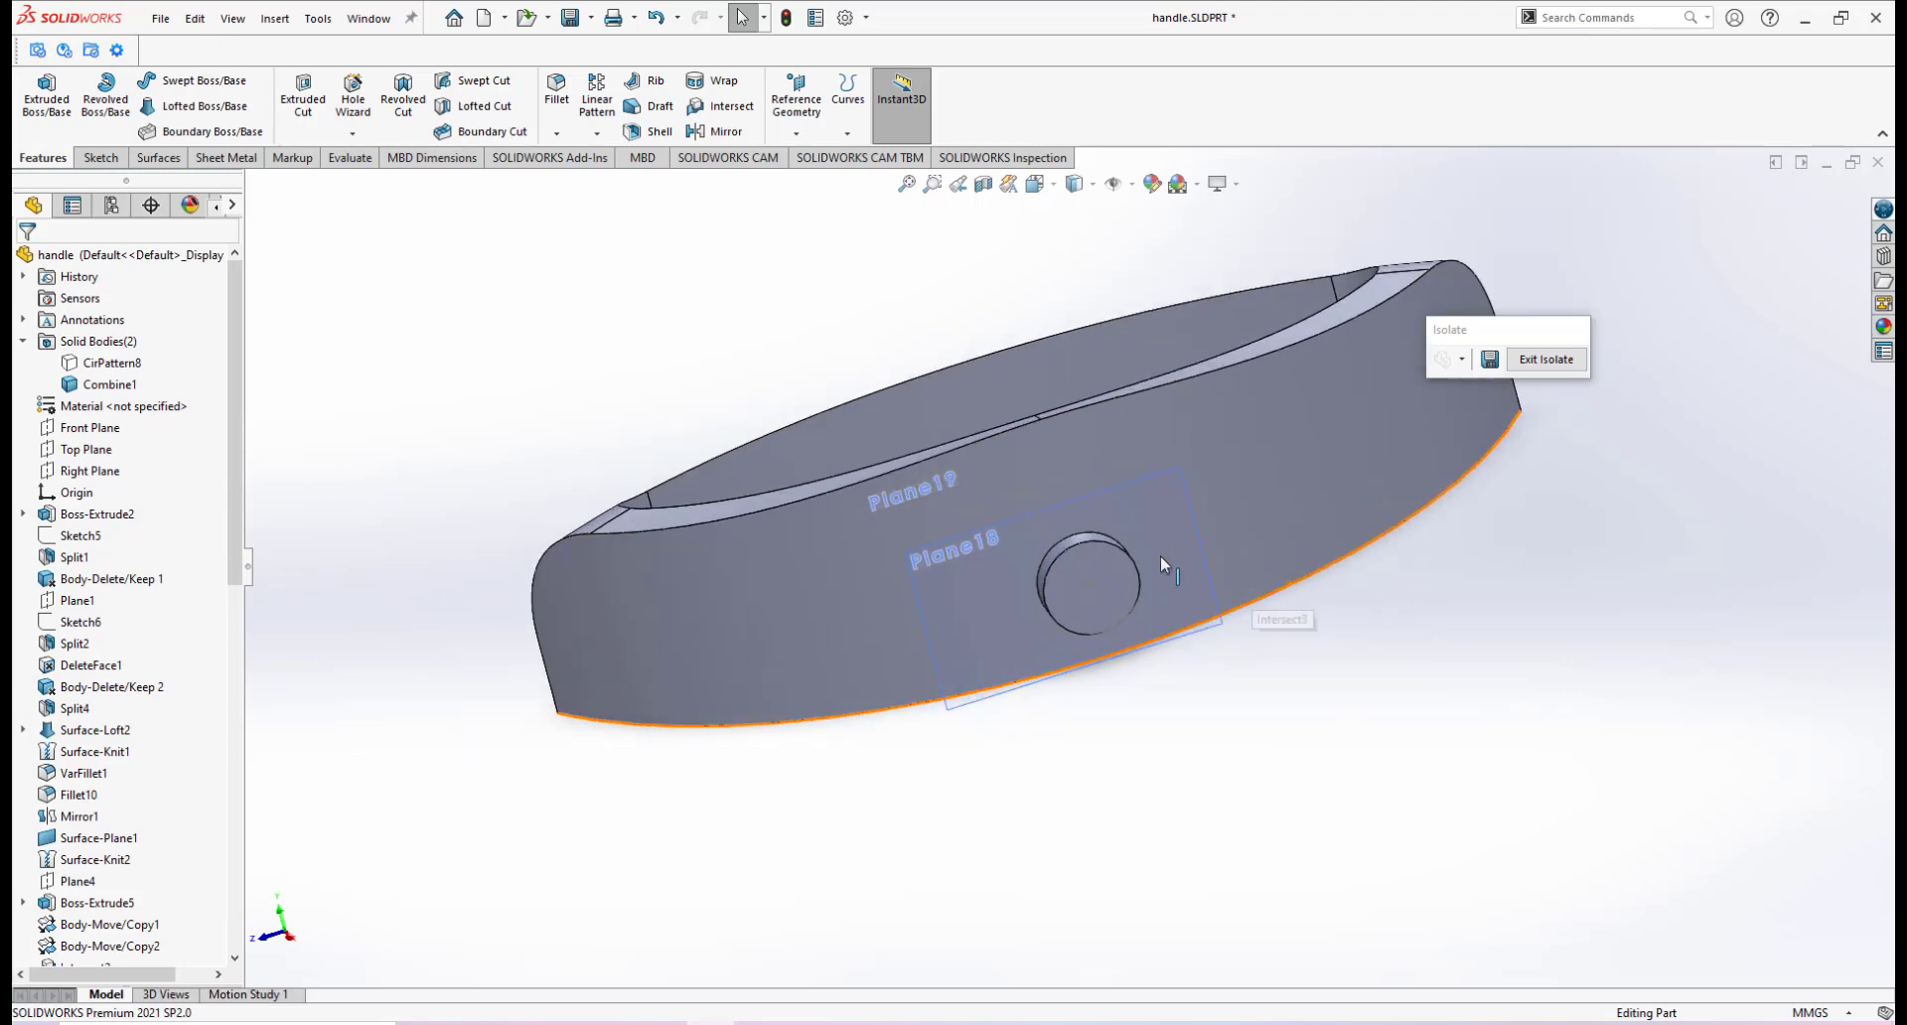
pyautogui.scroll(-2, 1163, 560)
pyautogui.moveTo(1105, 637); pyautogui.dragTo(1071, 596, button='middle')
pyautogui.click(1071, 598)
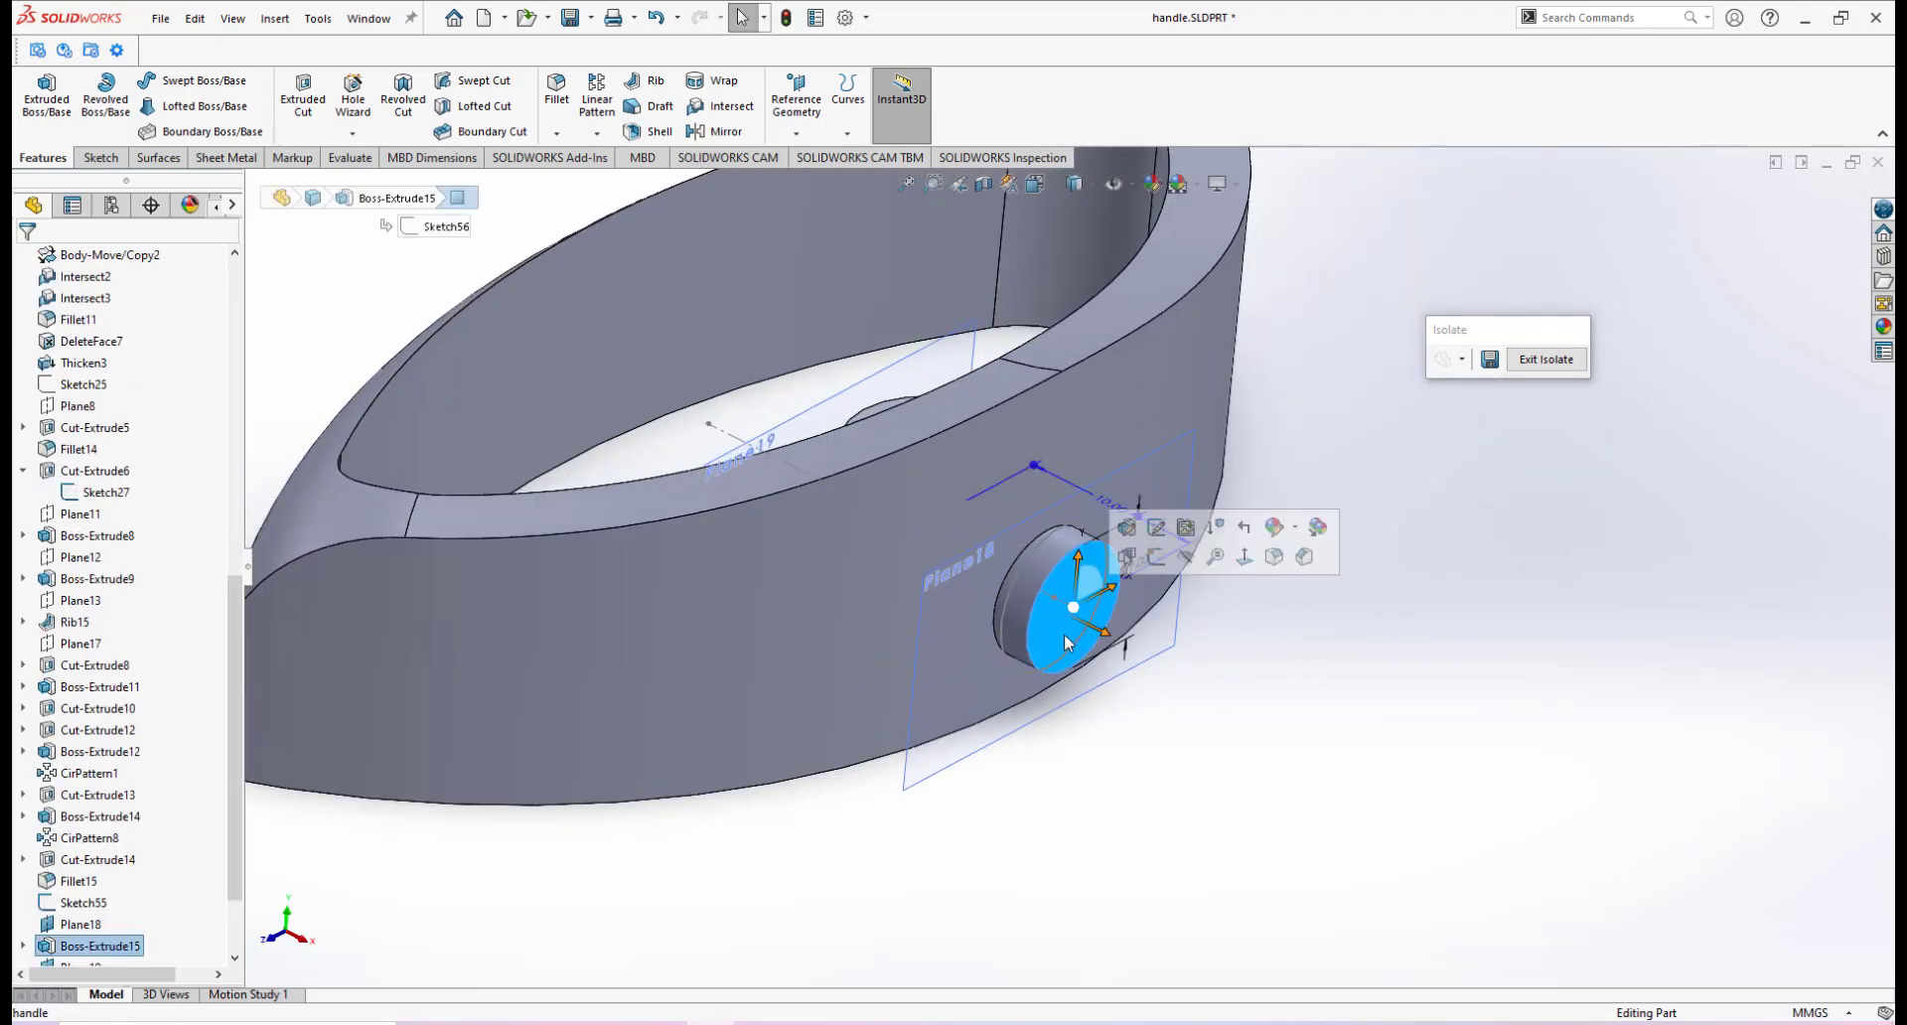
pyautogui.click(1154, 555)
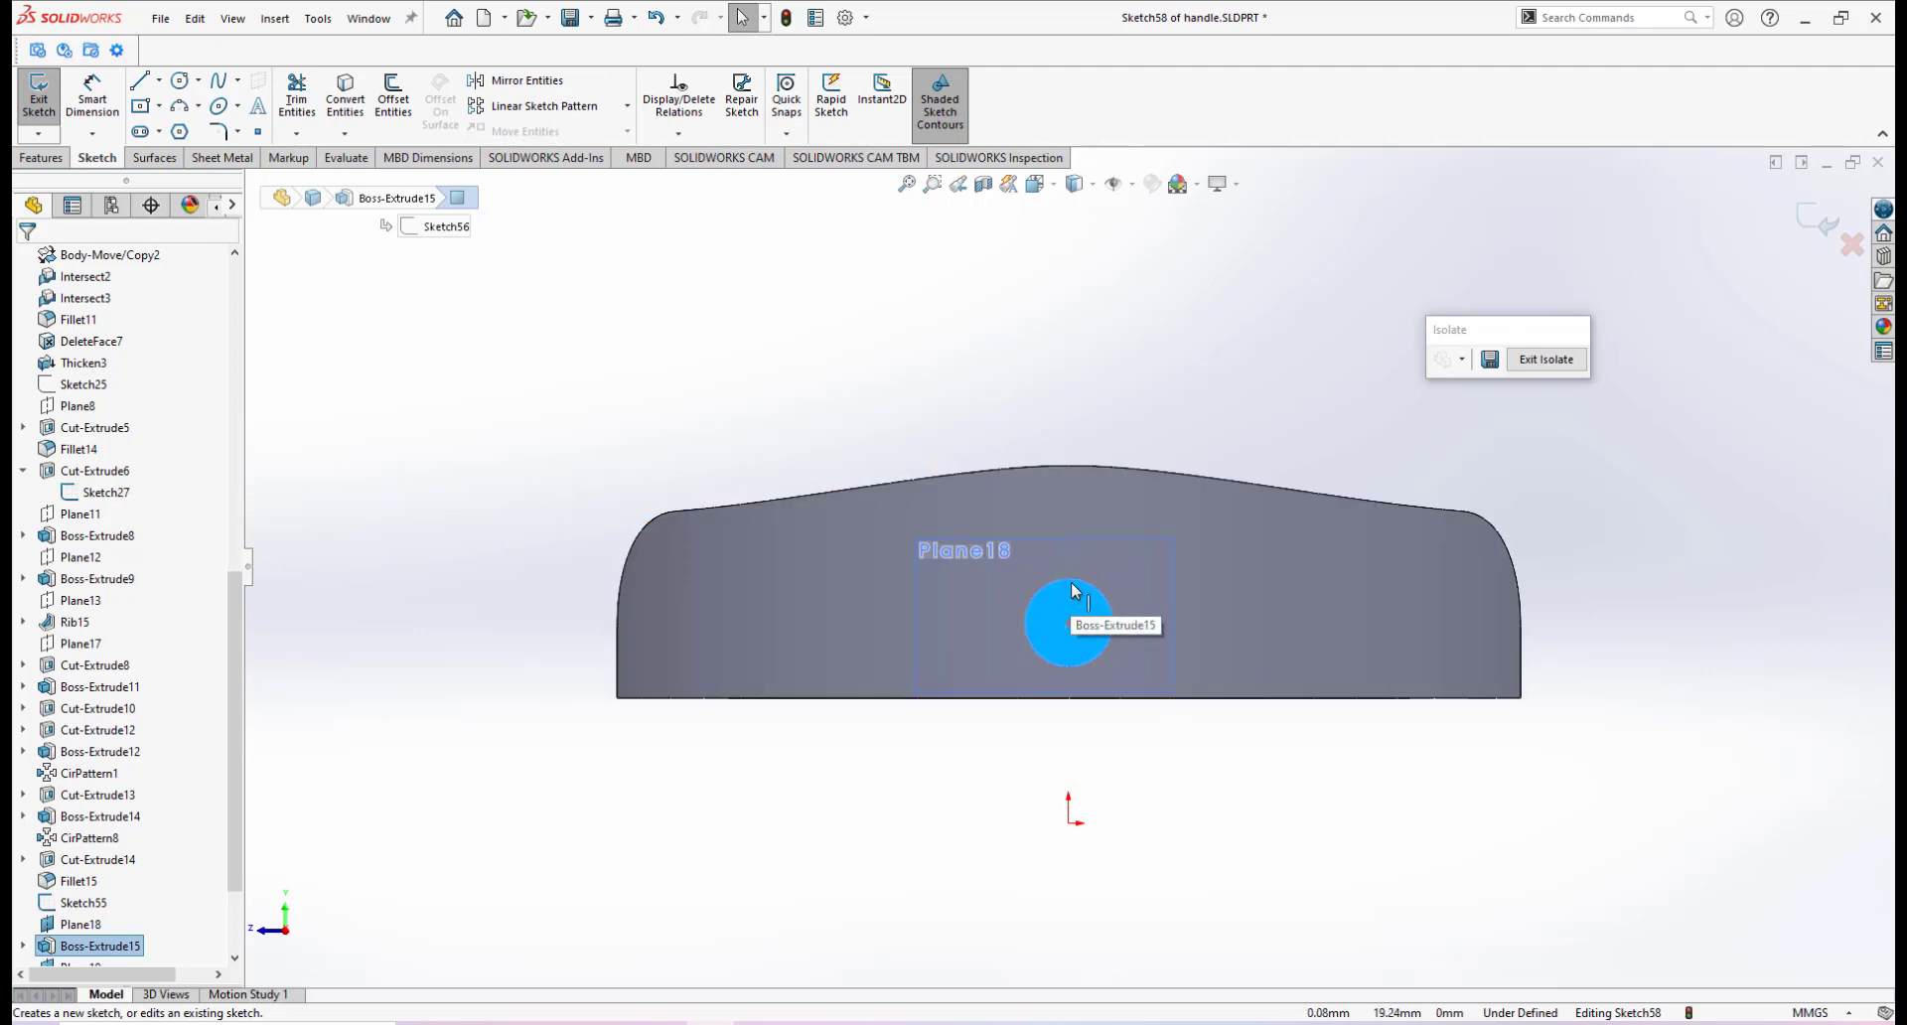
pyautogui.click(178, 82)
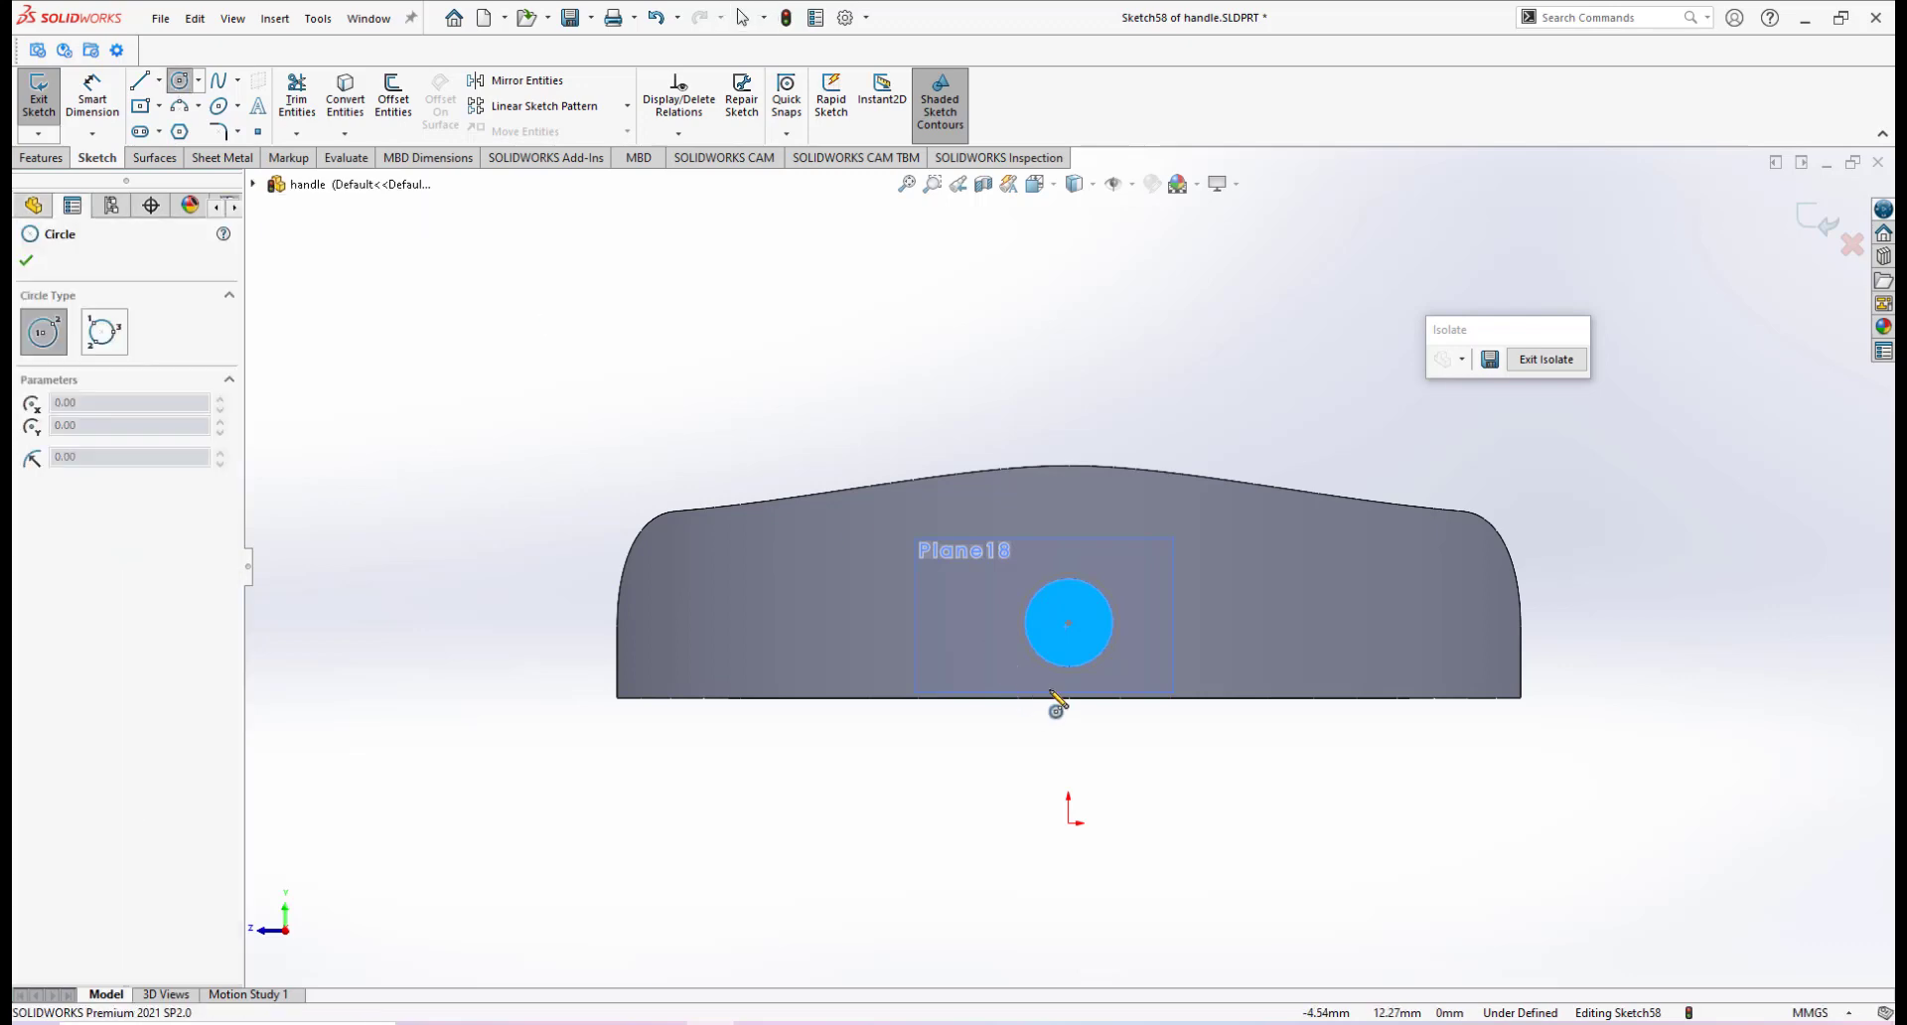
pyautogui.click(1068, 624)
pyautogui.click(1095, 626)
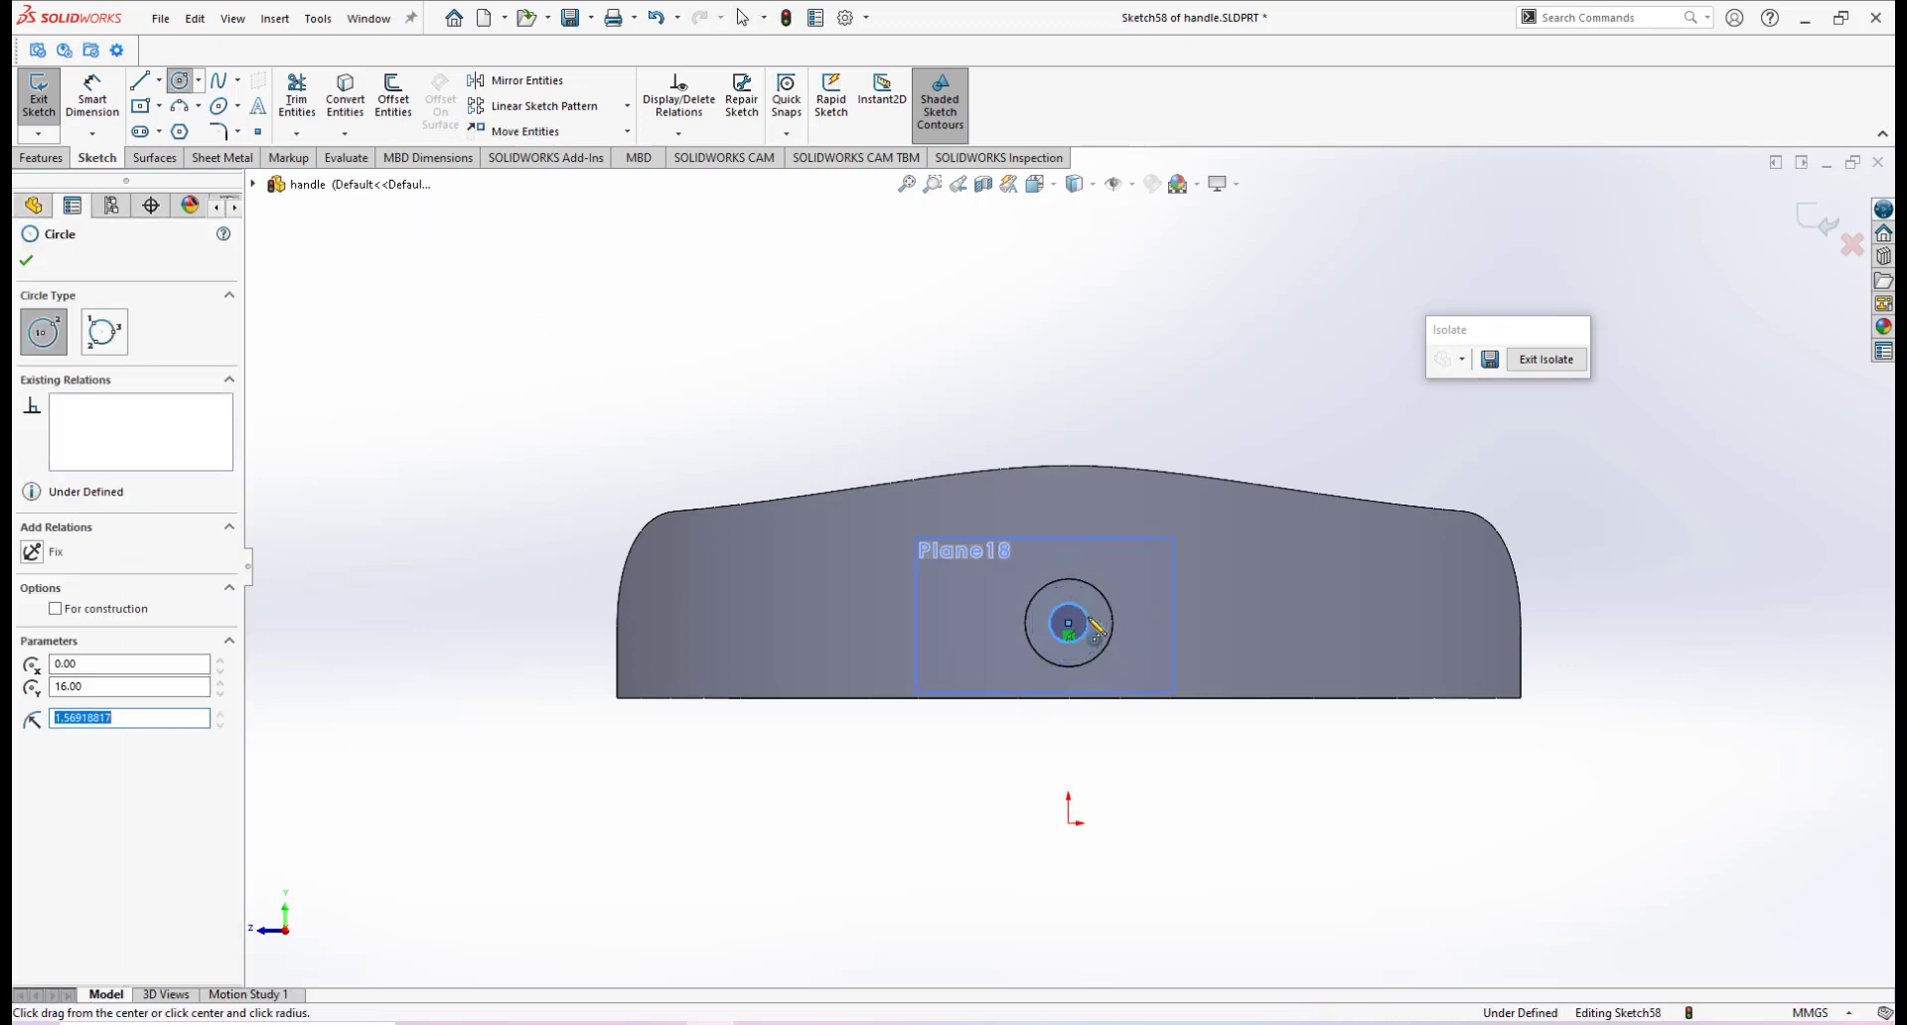
# Dimension the circle on the outer boss's face to a 5 mm diameter
pyautogui.rightClick(1090, 620)
pyautogui.click(1284, 589)
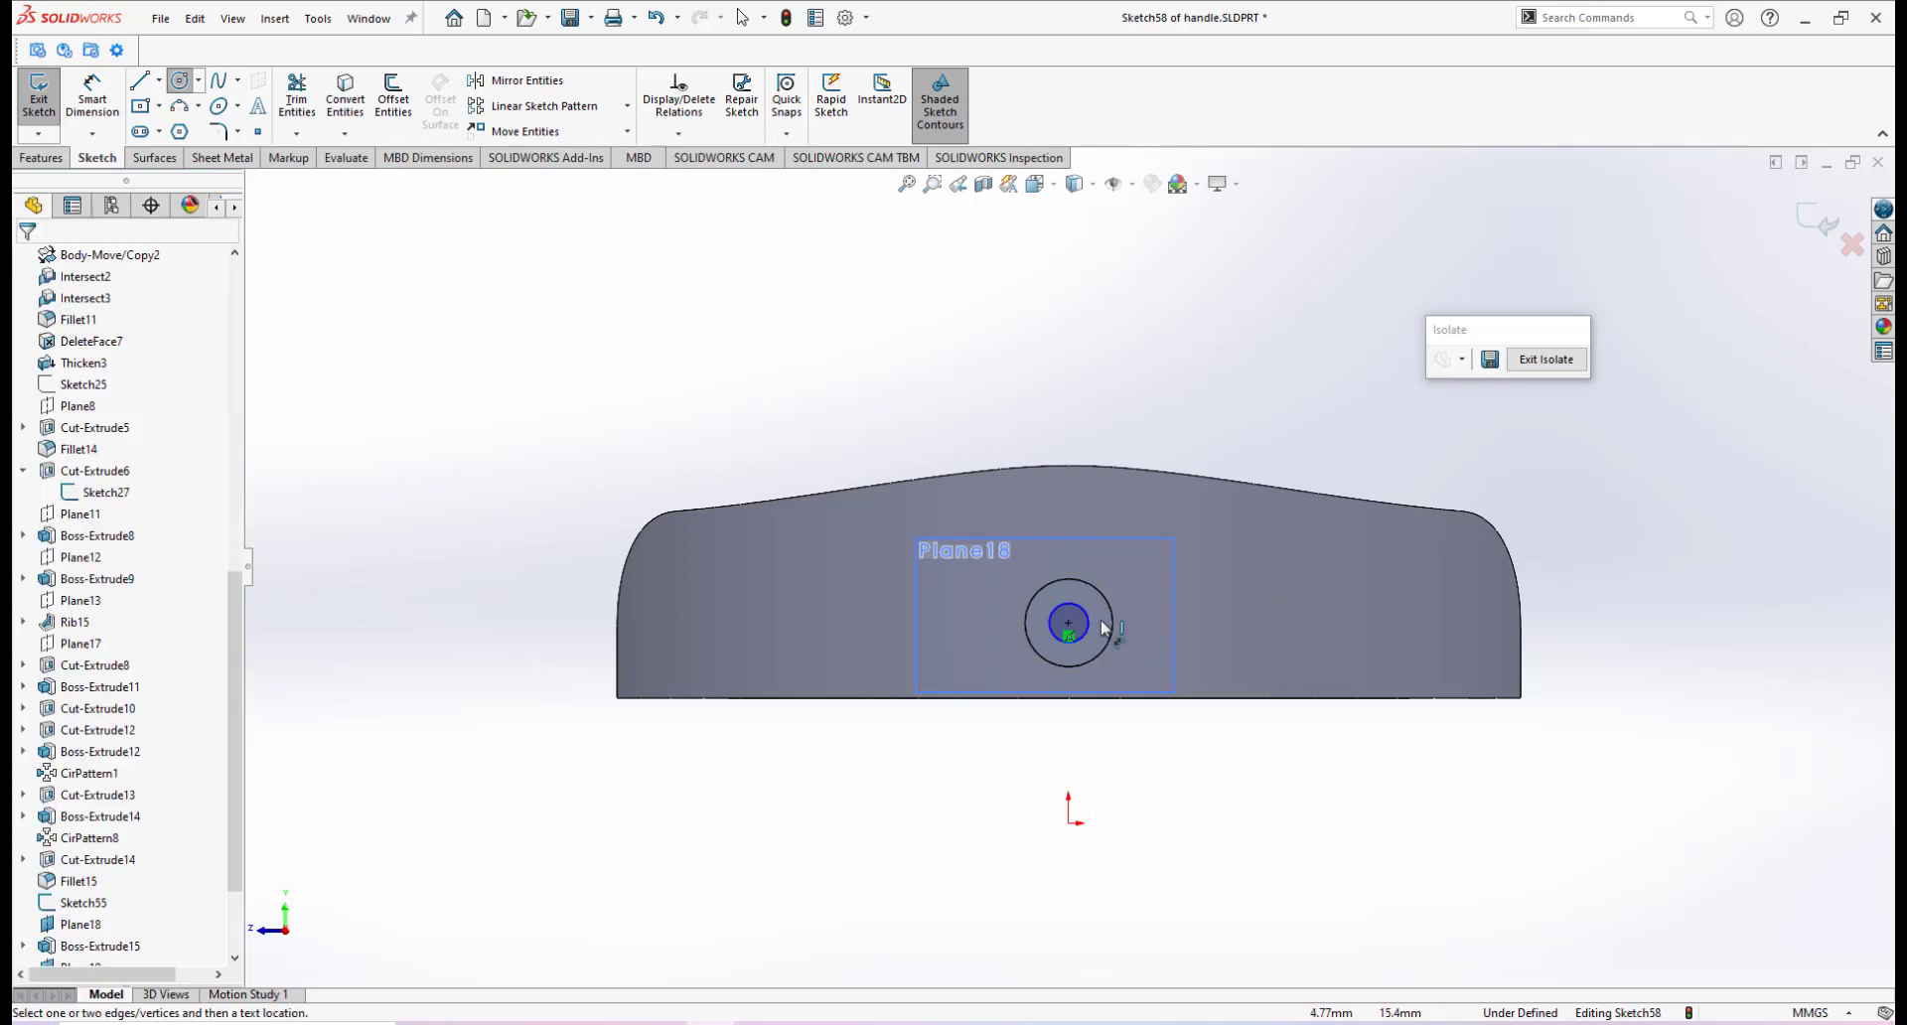
pyautogui.click(1112, 621)
pyautogui.click(1259, 641)
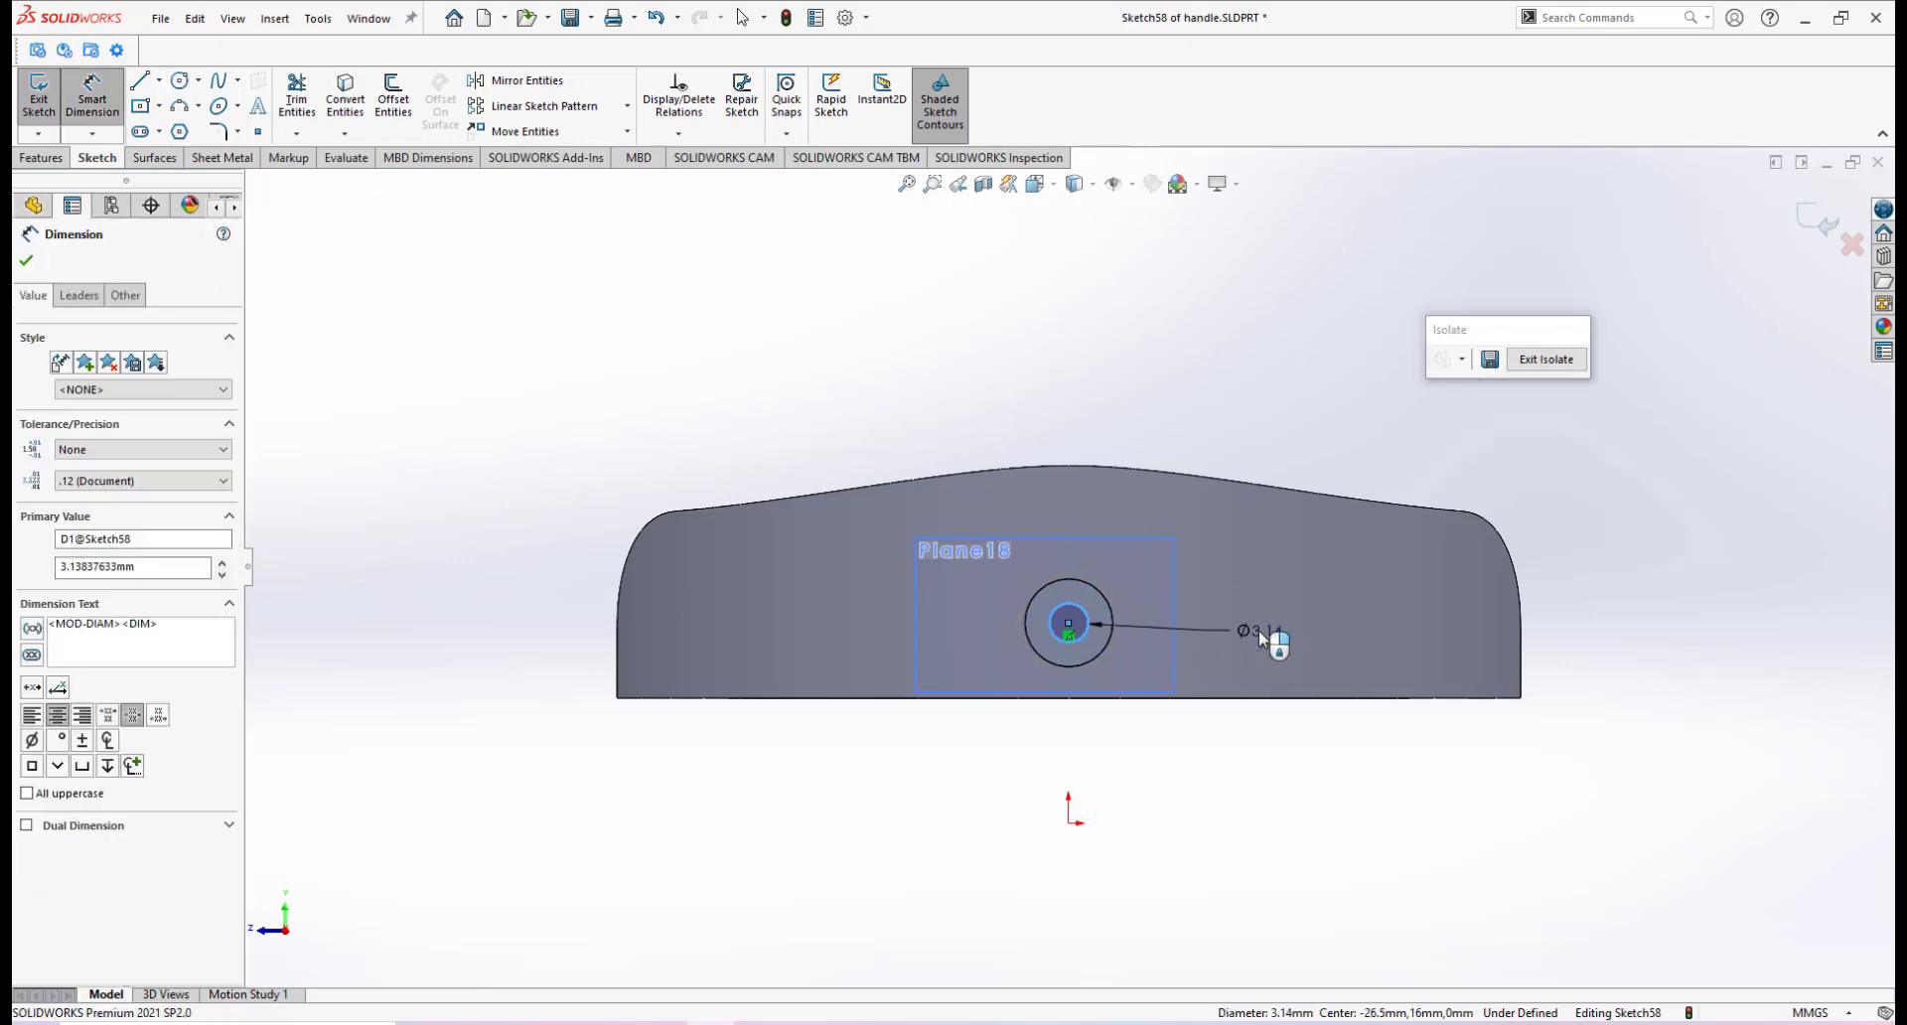
pyautogui.write('5')
pyautogui.press('Return')
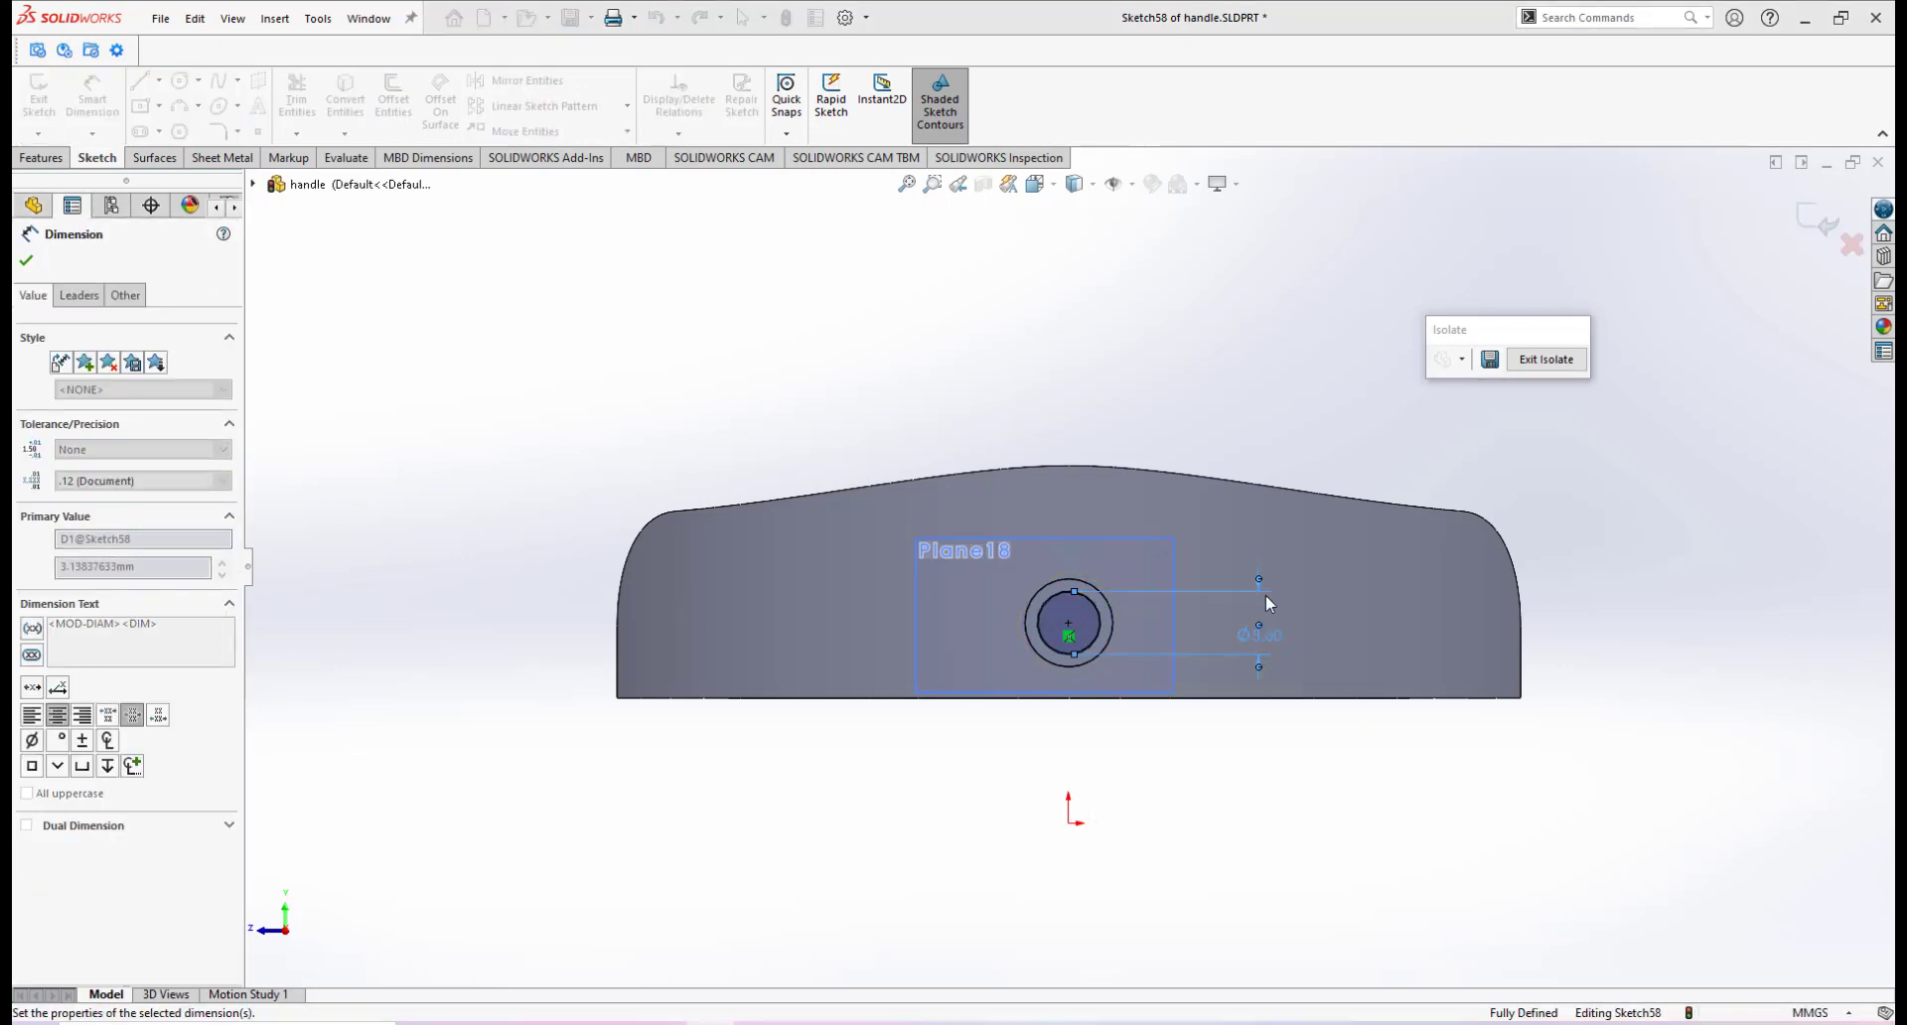
pyautogui.press('Escape')
# Start an extruded cut from the 5 mm circle with a 10 mm blind depth, checking its reach inside the handle
pyautogui.moveTo(1048, 545); pyautogui.dragTo(1172, 661, button='middle')
pyautogui.scroll(-1, 1216, 700)
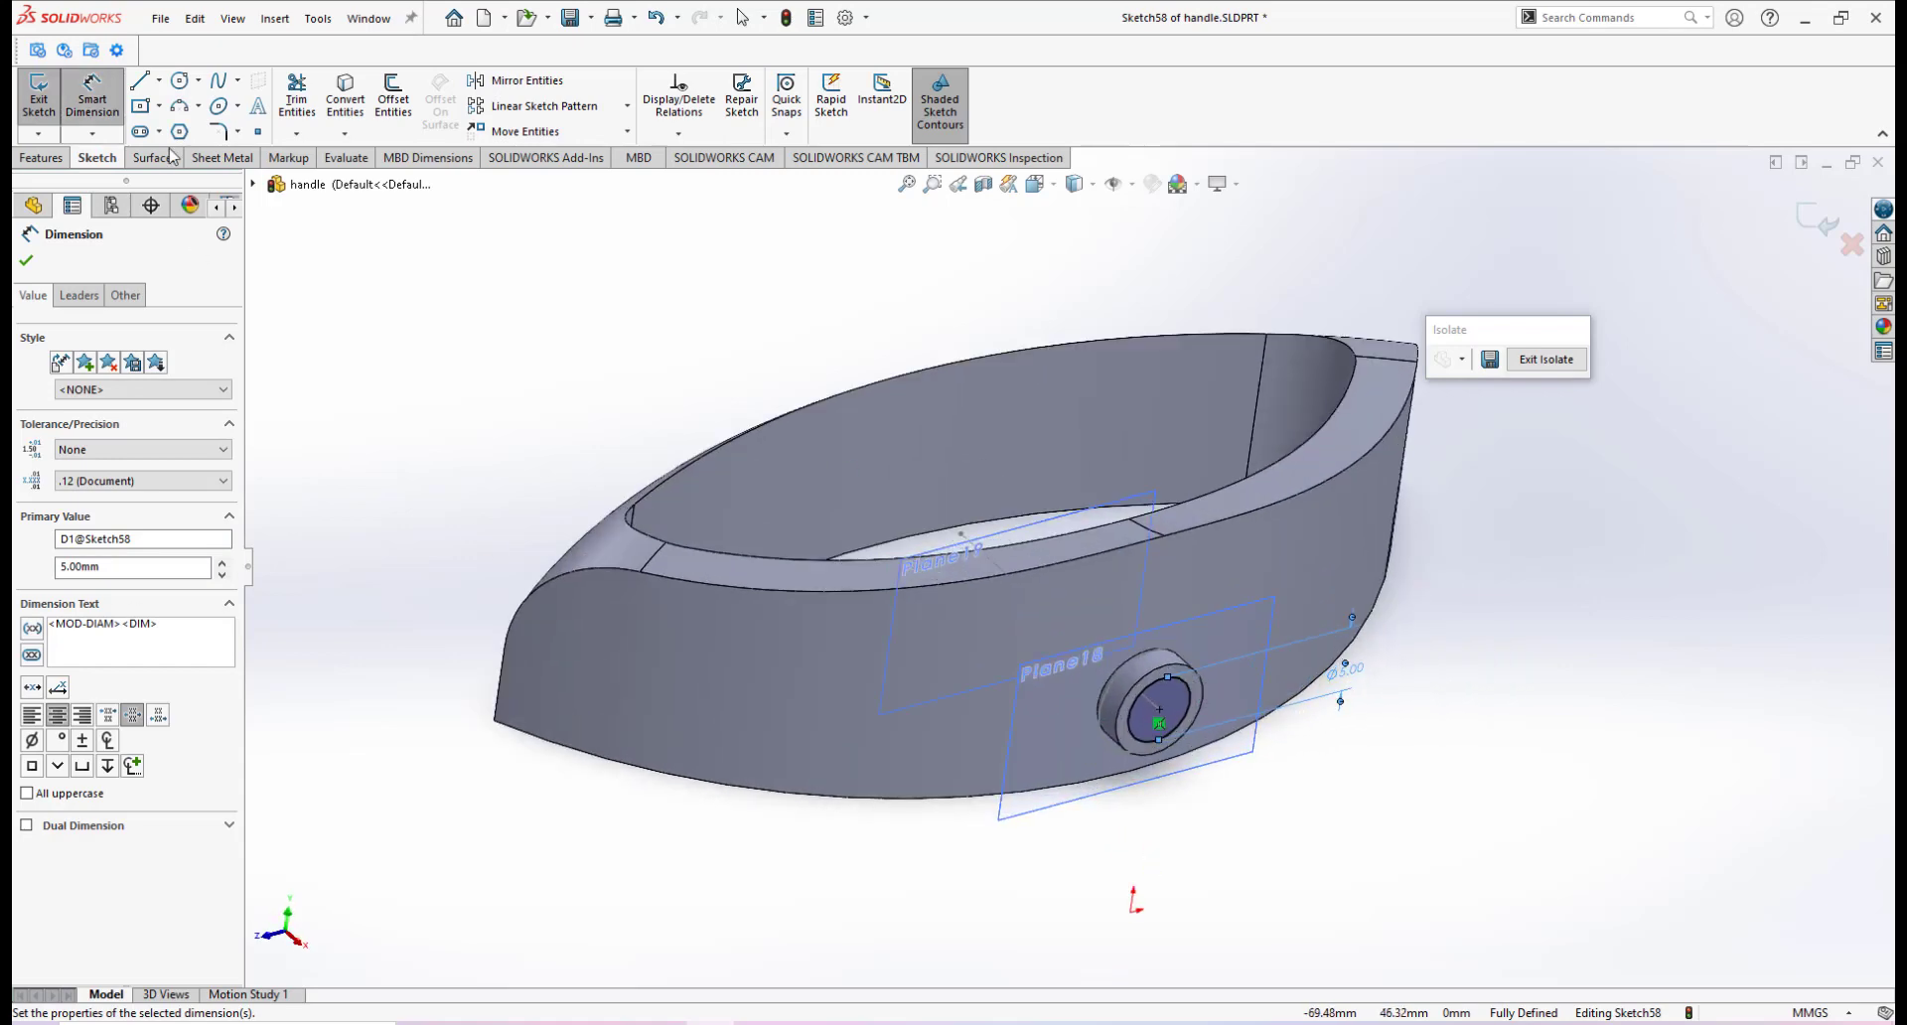
pyautogui.click(40, 158)
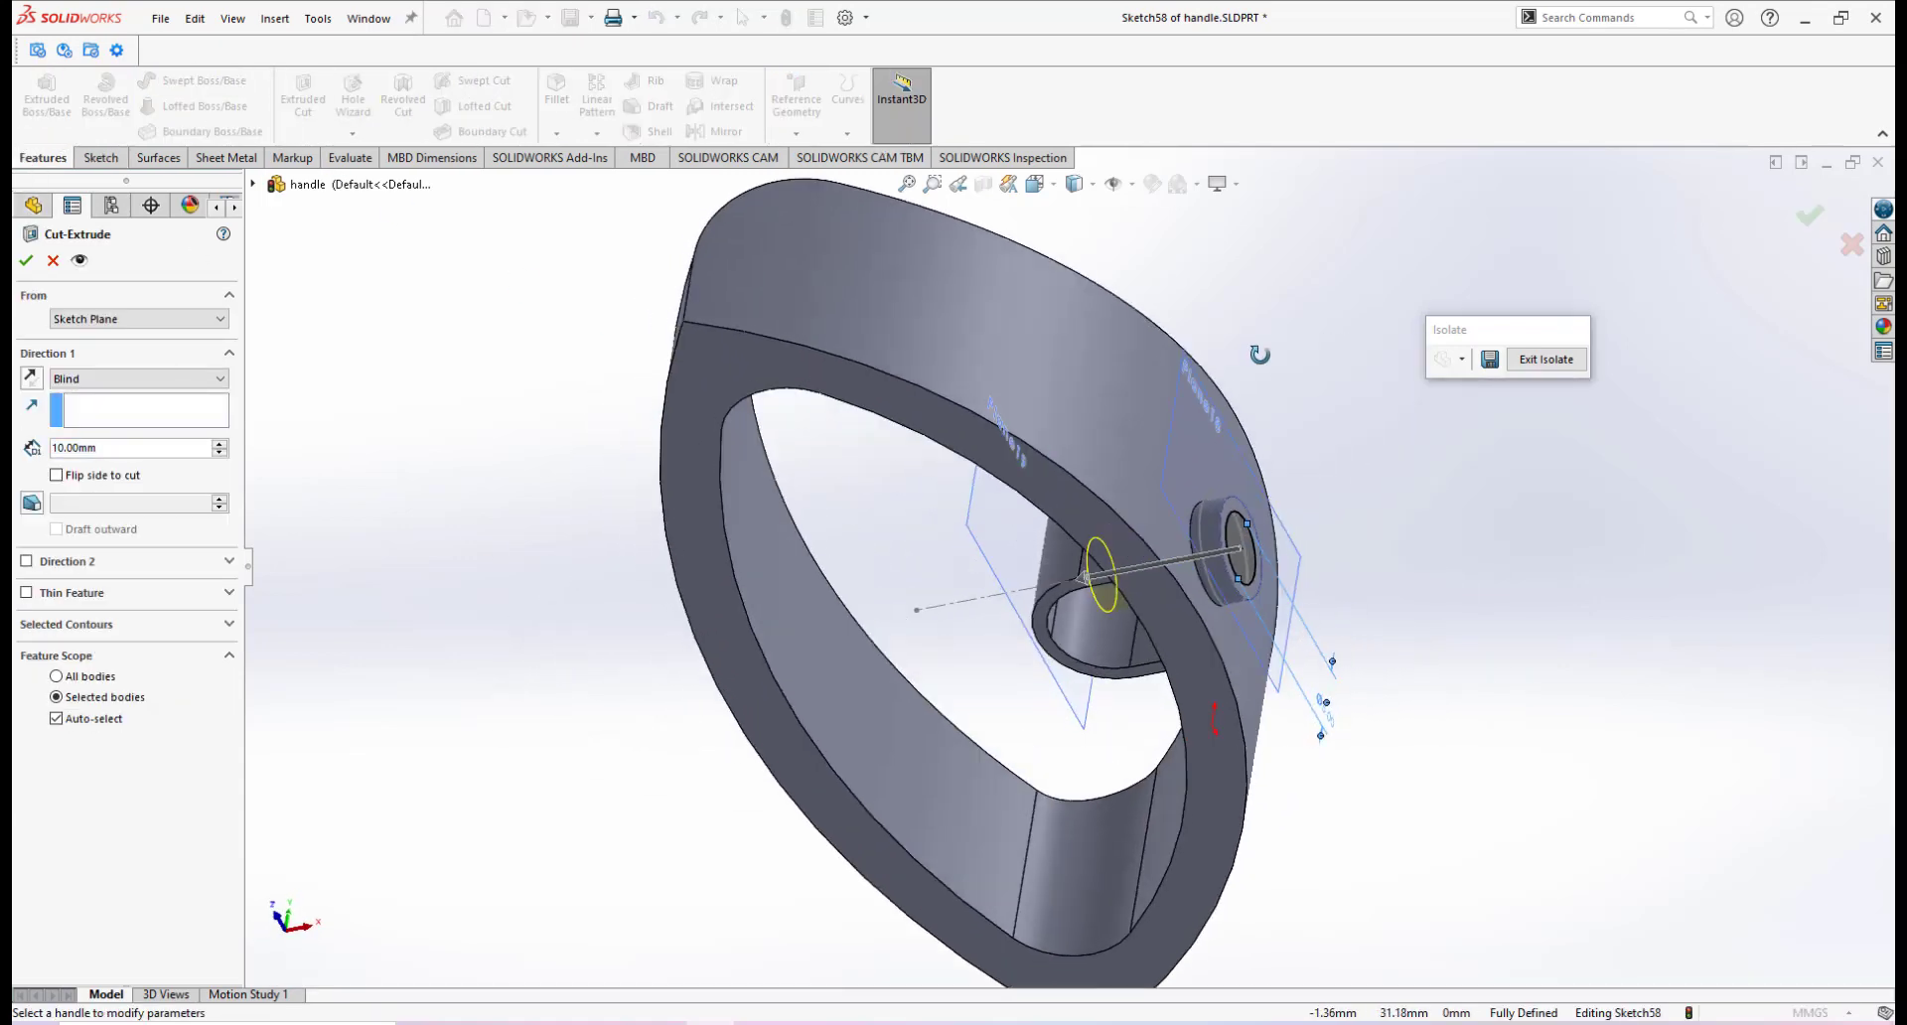
pyautogui.scroll(-2, 1137, 567)
pyautogui.moveTo(1137, 567); pyautogui.dragTo(1187, 486, button='middle')
pyautogui.scroll(-3, 1013, 649)
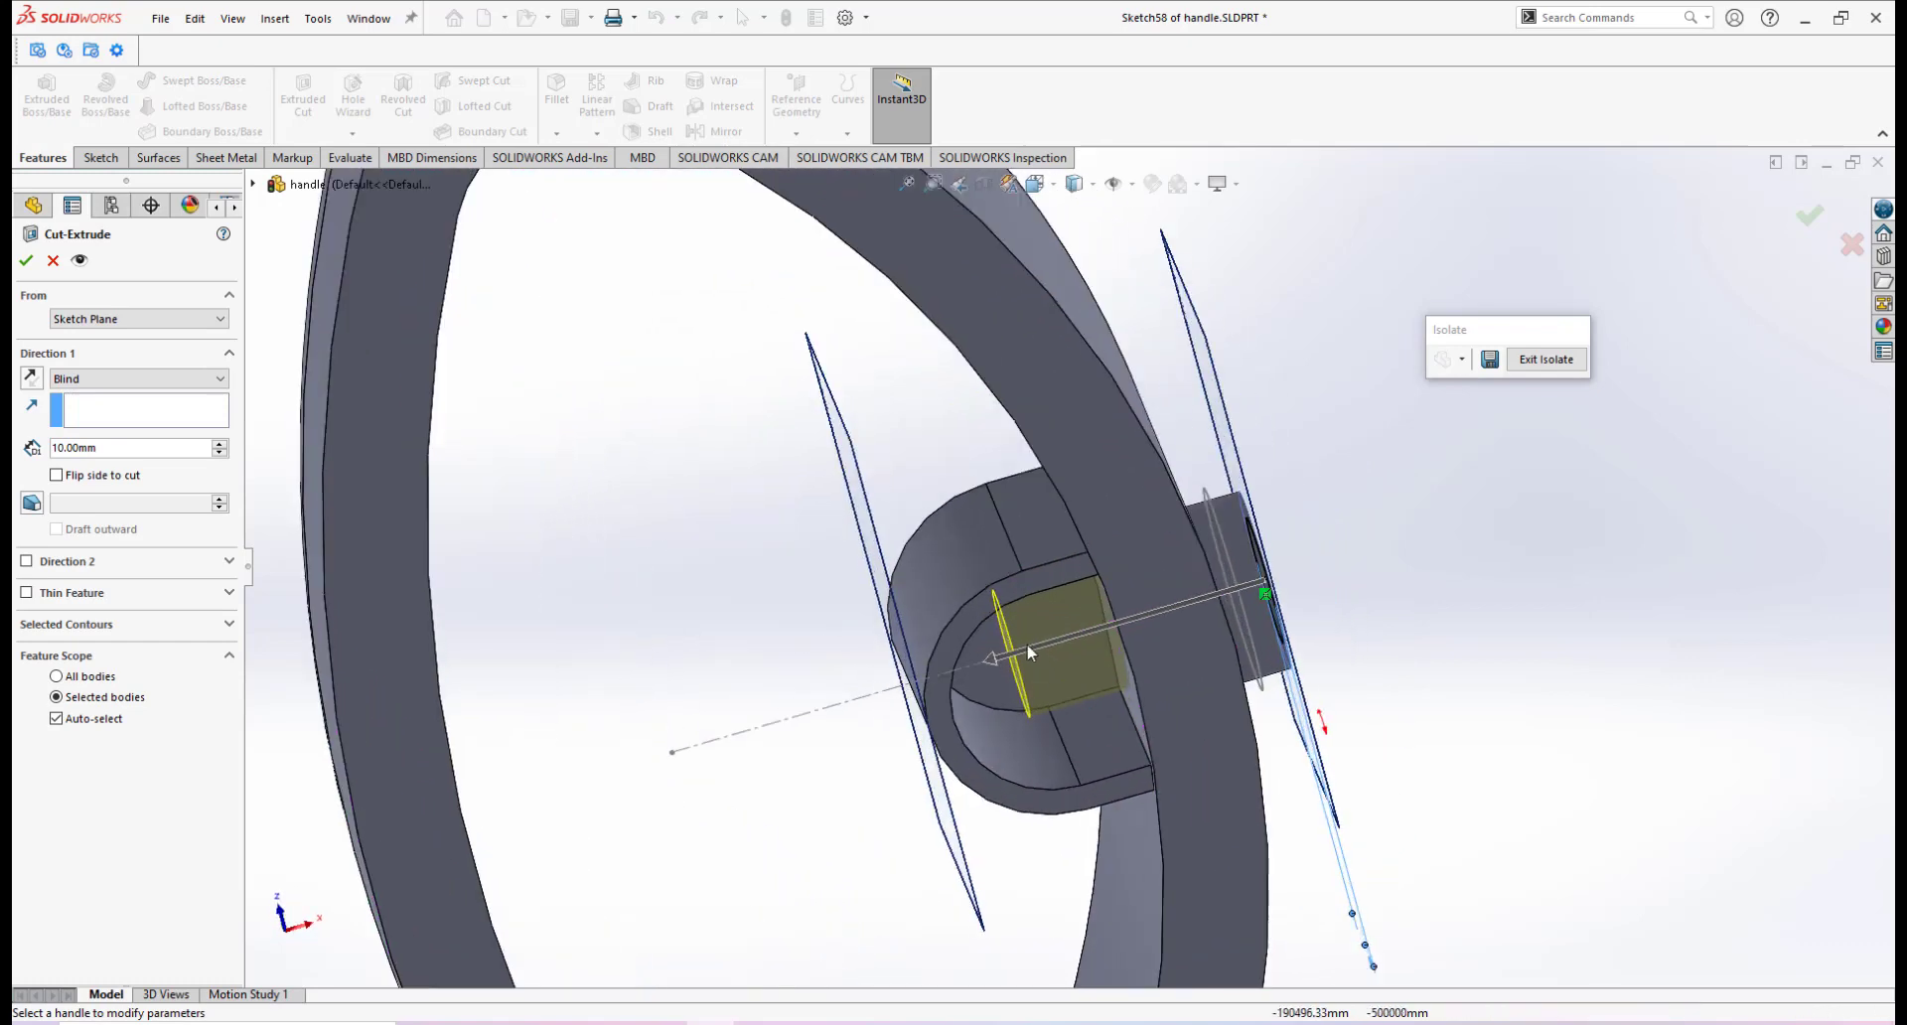
pyautogui.moveTo(1007, 645); pyautogui.dragTo(421, 540, button='middle')
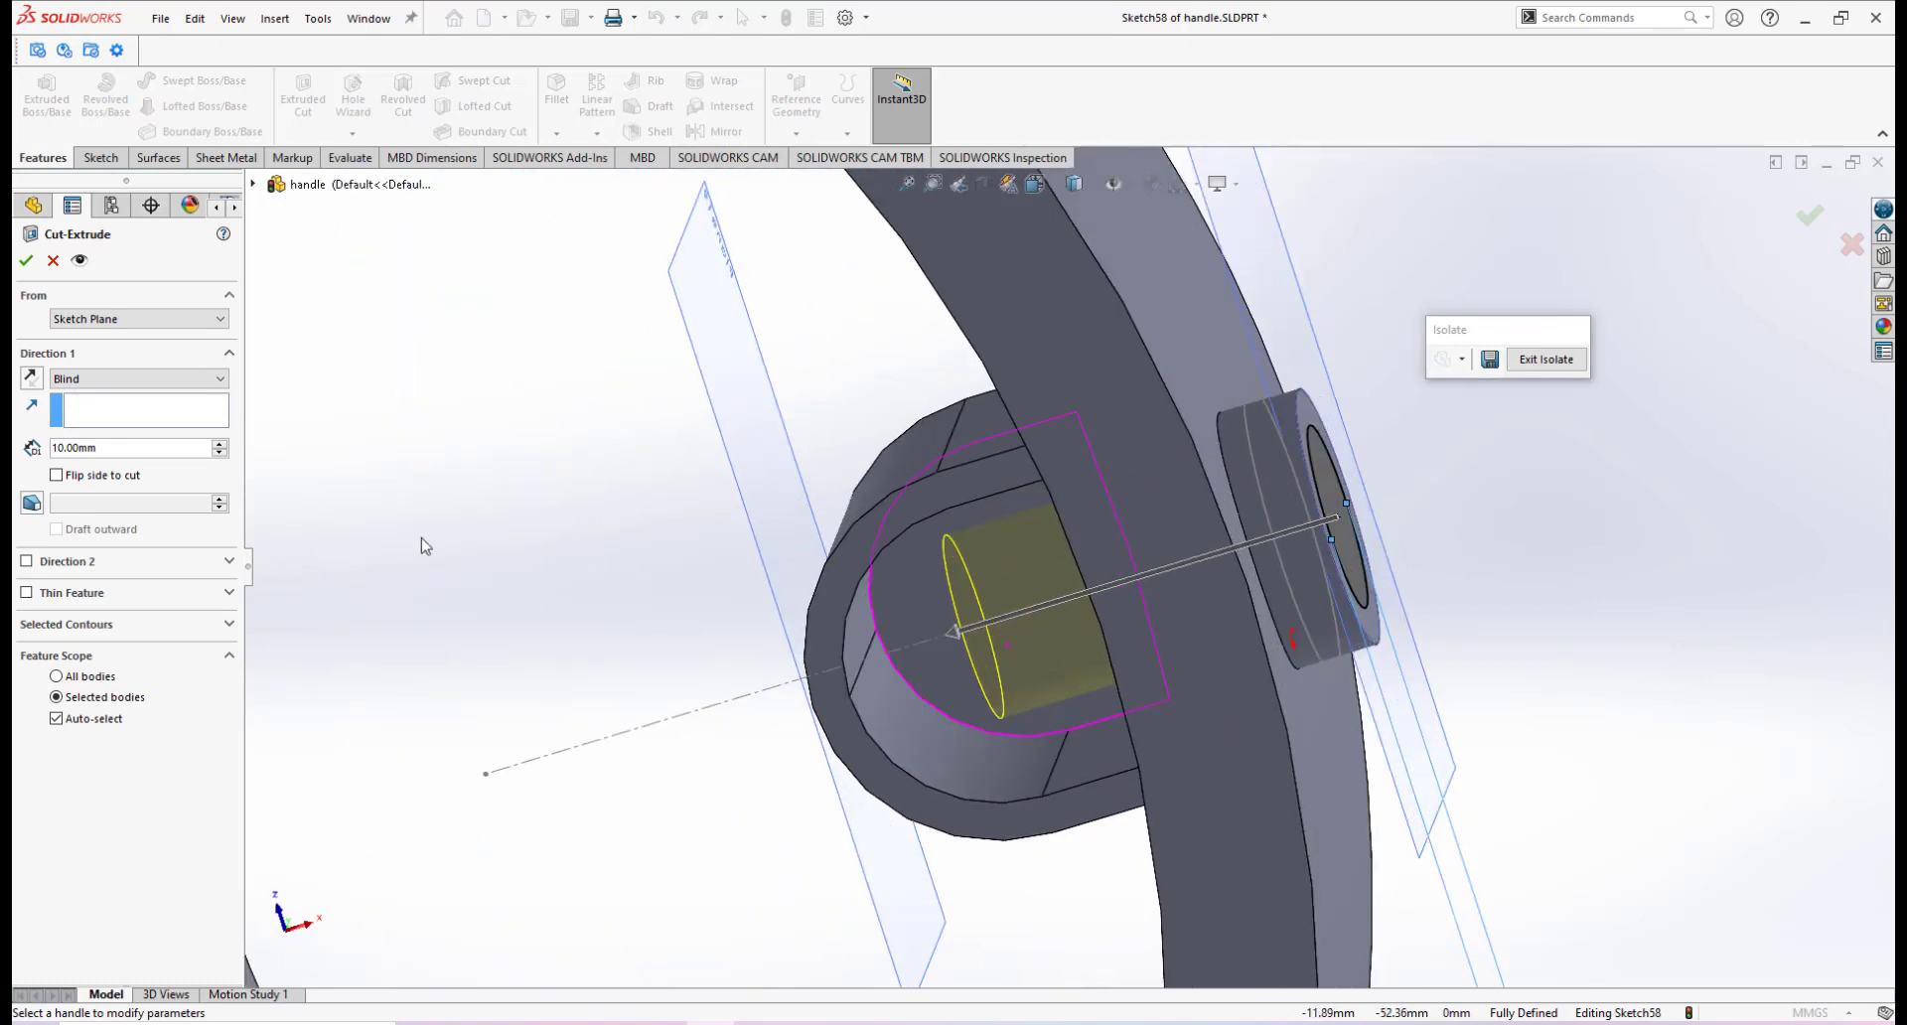
# Try a 30 mm depth for the circular cut, returning it to 10 mm
pyautogui.click(220, 444)
pyautogui.click(220, 444)
pyautogui.moveTo(753, 610); pyautogui.dragTo(858, 627, button='middle')
pyautogui.moveTo(738, 695); pyautogui.dragTo(417, 586, button='middle')
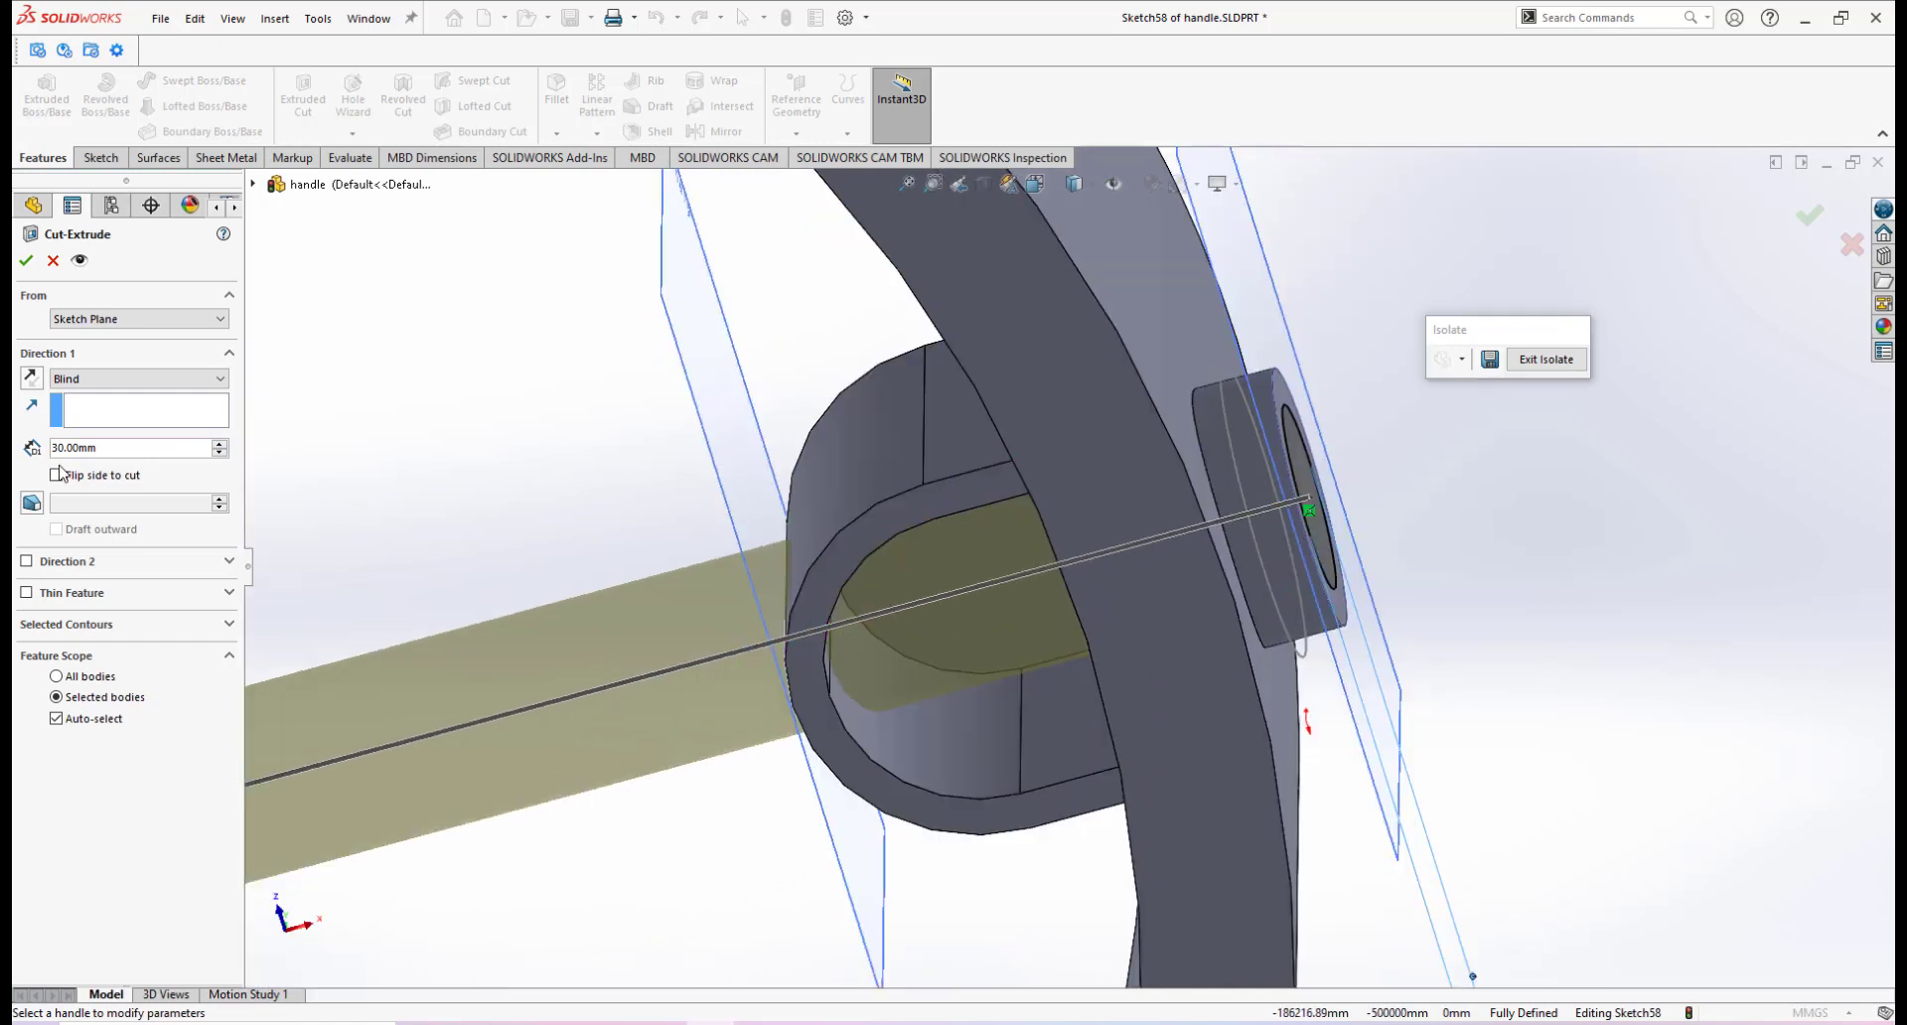
pyautogui.click(219, 451)
pyautogui.moveTo(820, 640); pyautogui.dragTo(983, 509, button='middle')
pyautogui.moveTo(1080, 554); pyautogui.dragTo(1237, 534, button='middle')
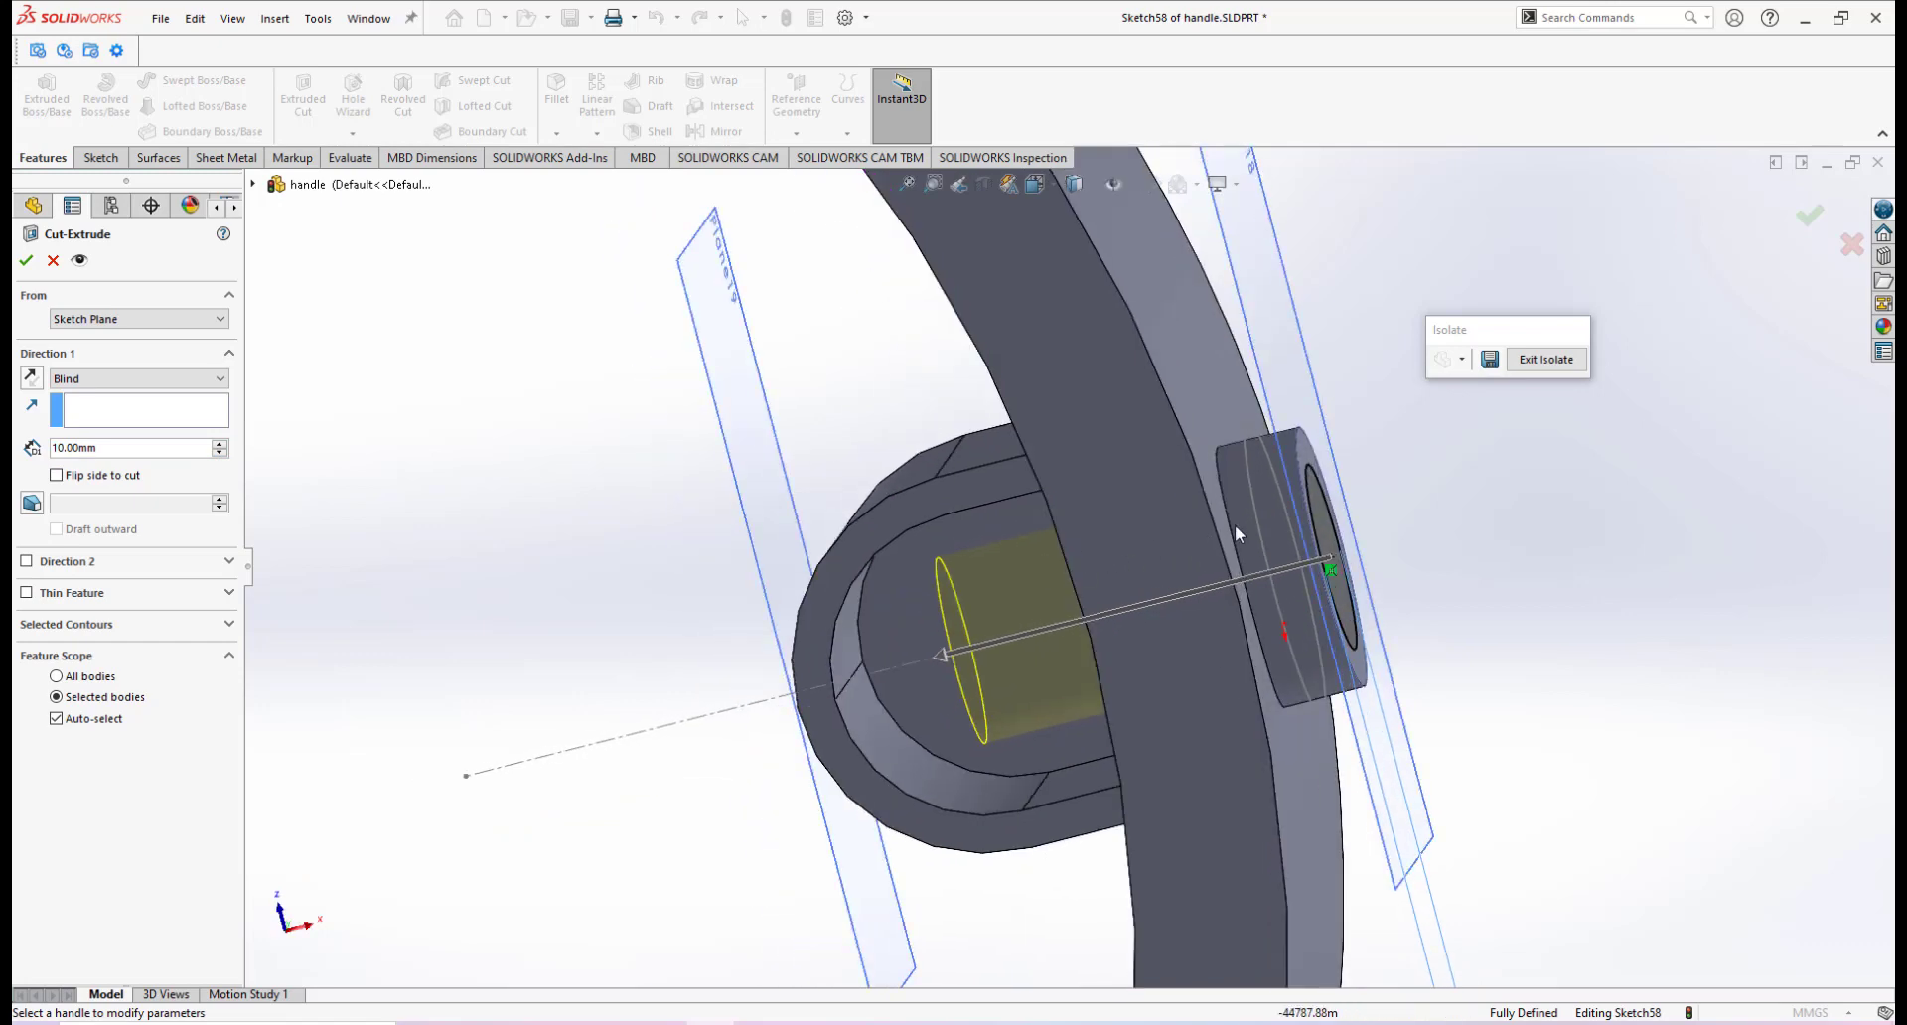
# Complete the 10 mm deep blind cut through the outer boss and handle wall into the inner boss
pyautogui.moveTo(1096, 555); pyautogui.dragTo(1125, 466, button='middle')
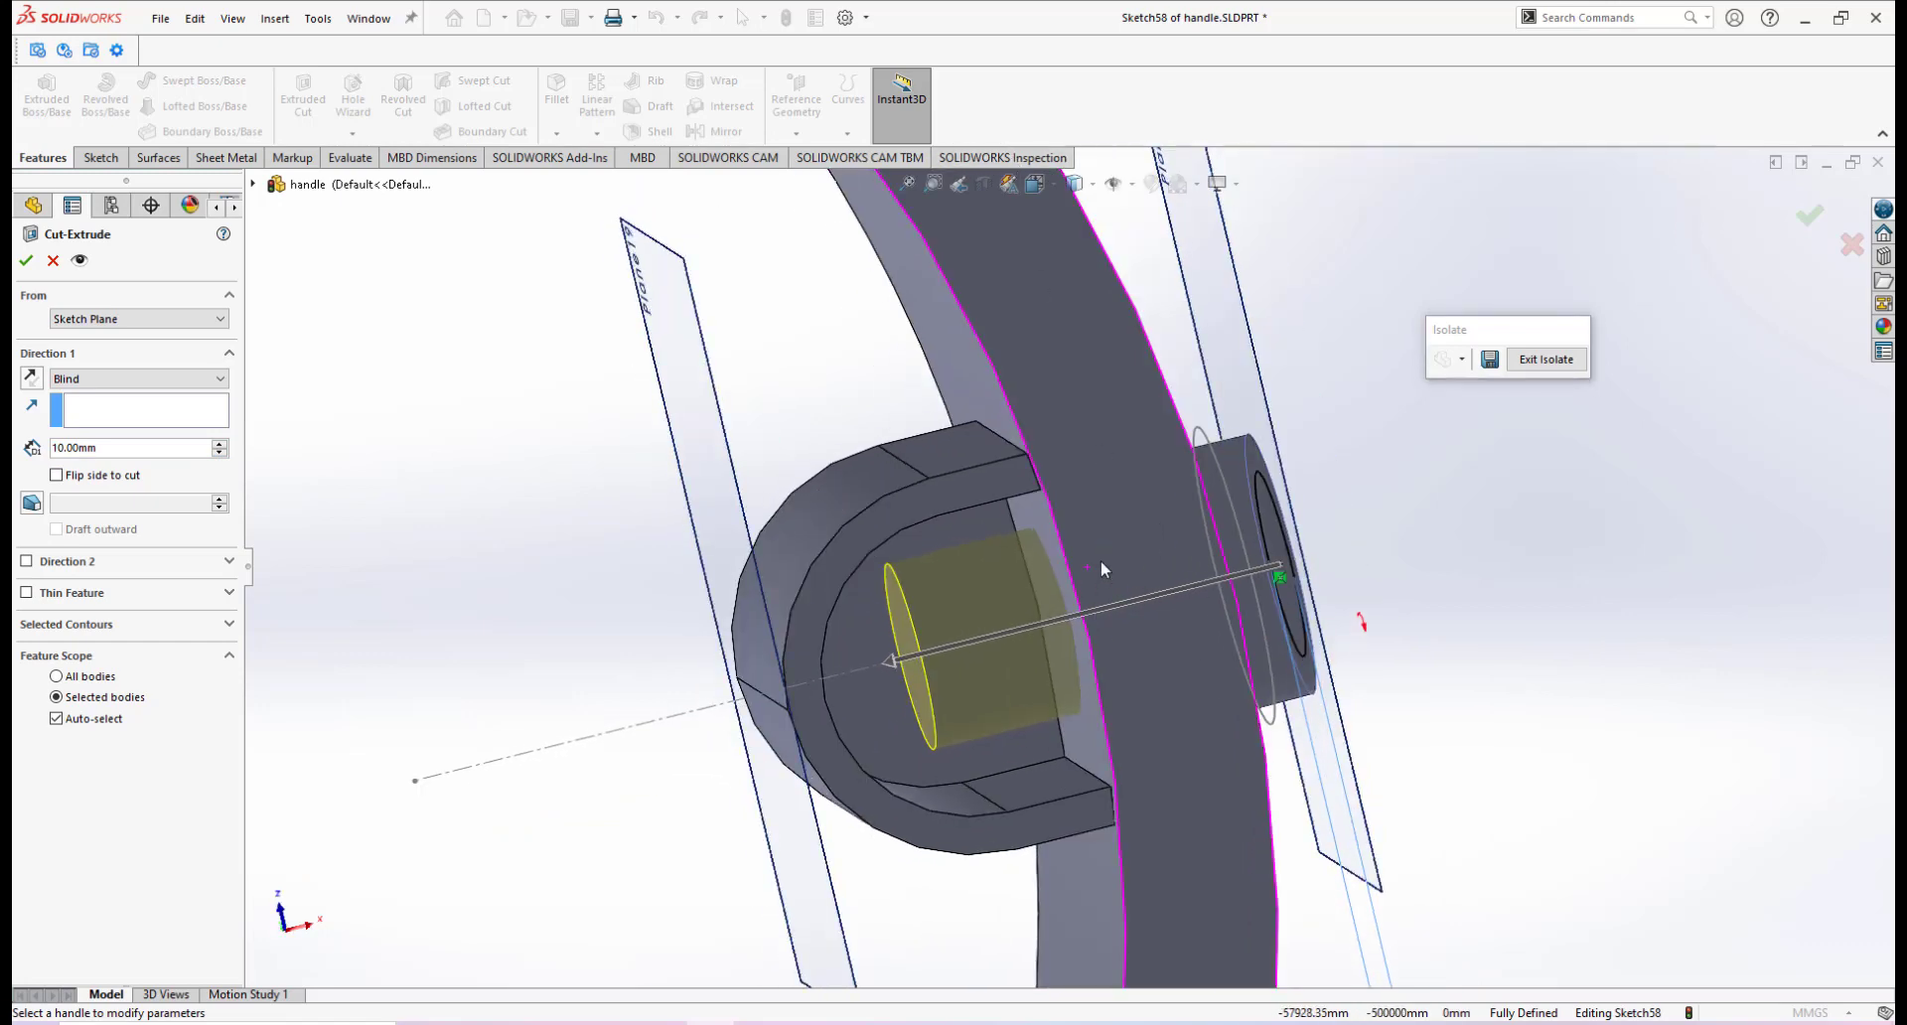
pyautogui.moveTo(1100, 562); pyautogui.dragTo(978, 664, button='middle')
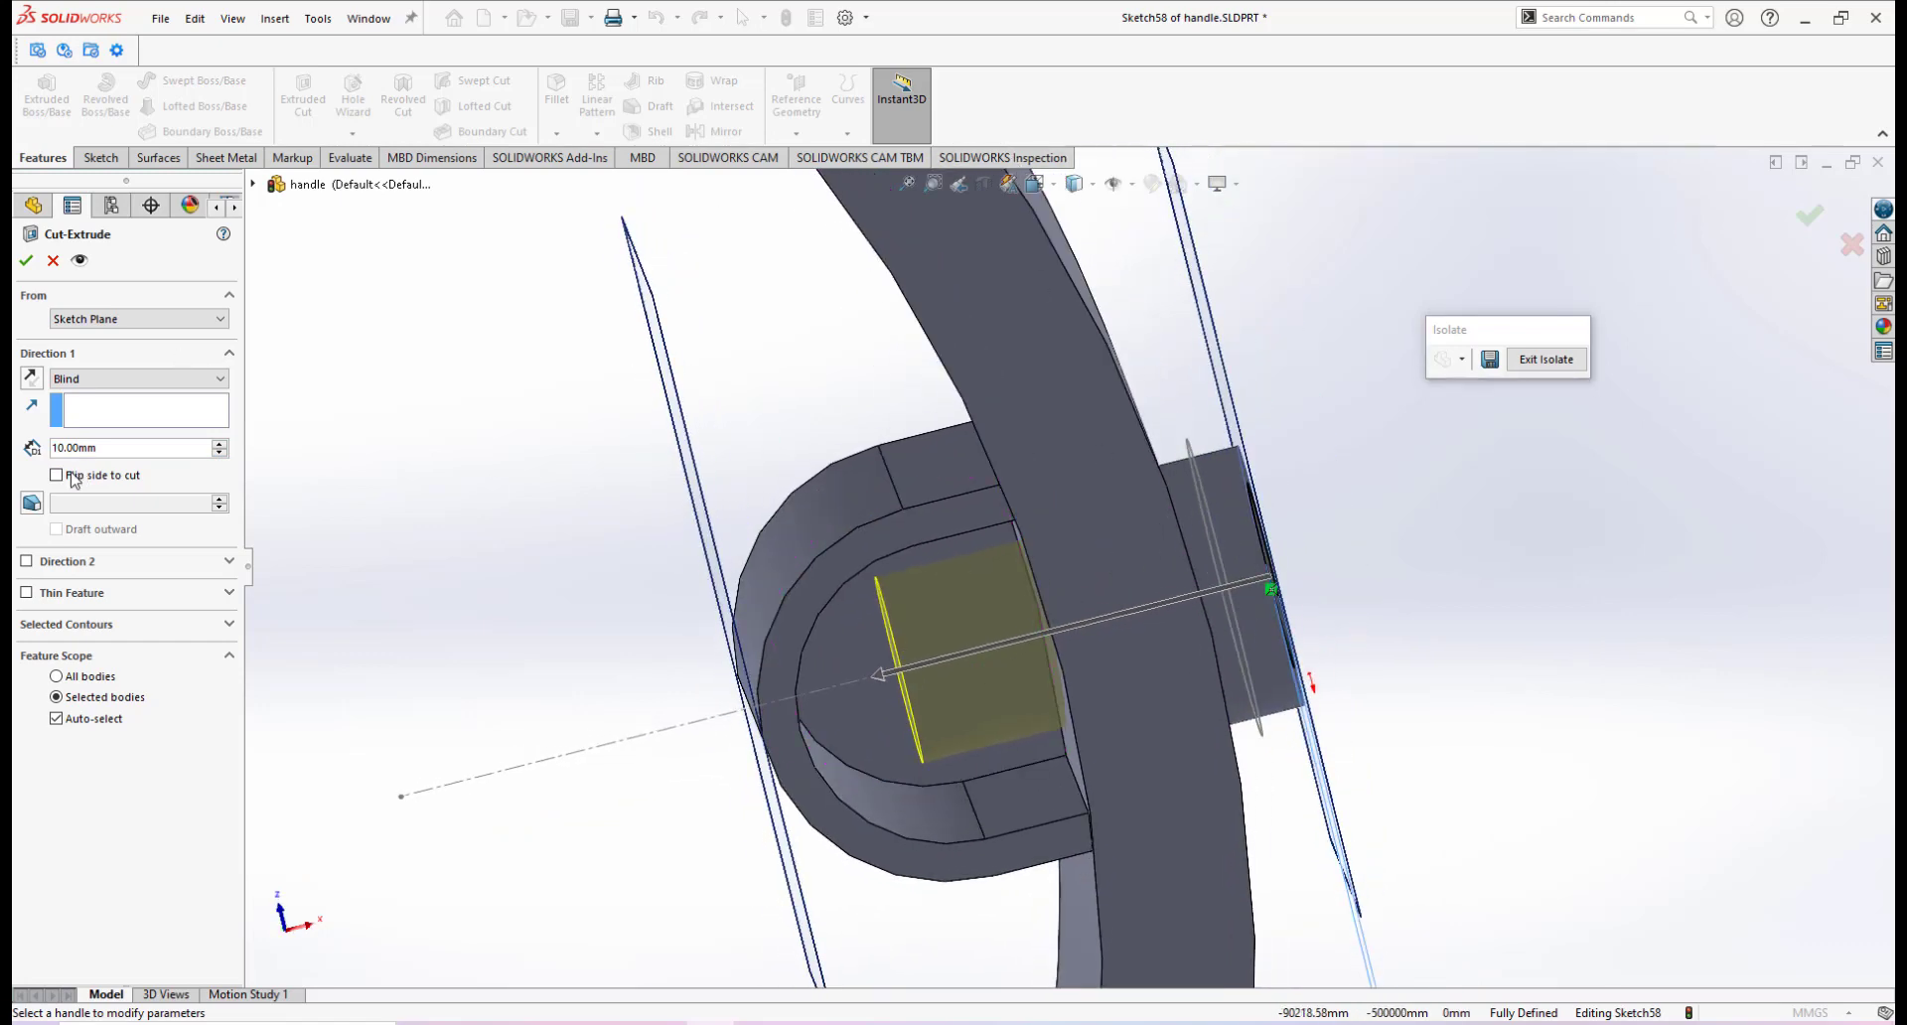
pyautogui.click(28, 264)
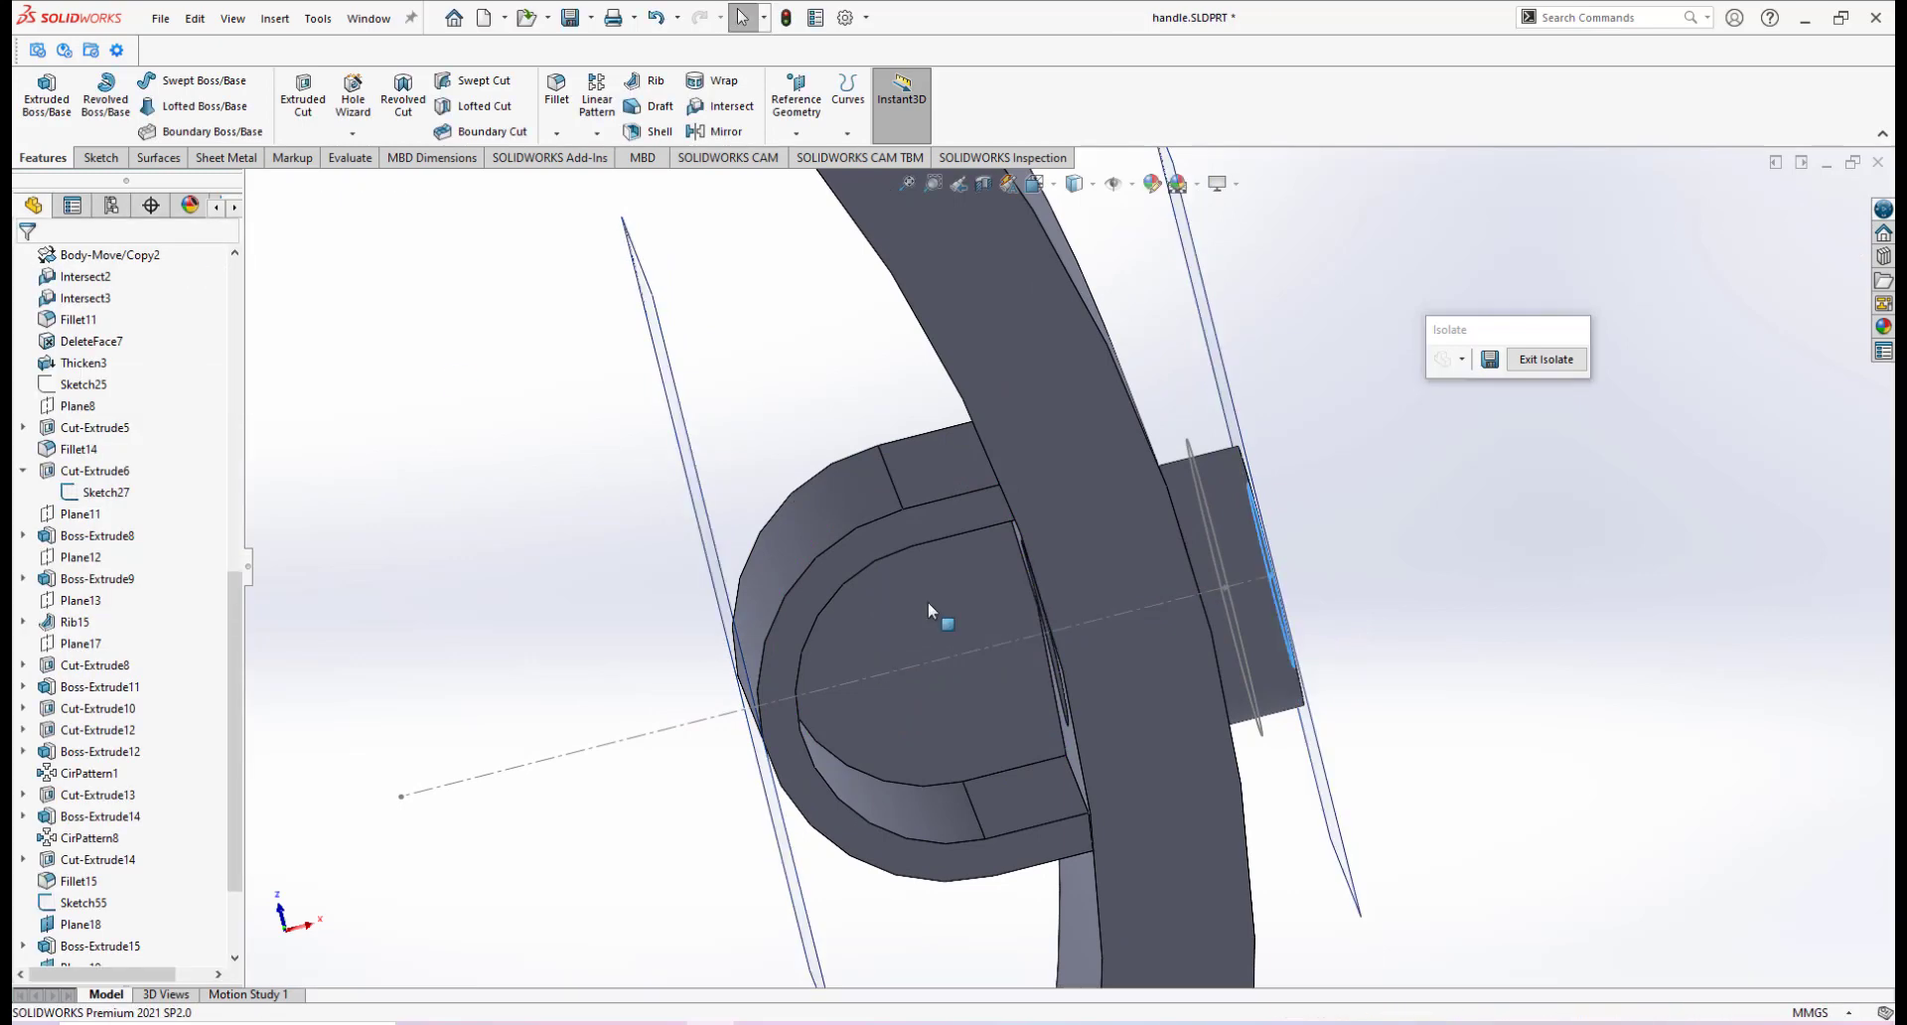
# Start a symmetric fillet with a 1 mm radius on the handle's upper inner and outer rim edges
pyautogui.scroll(4, 932, 606)
pyautogui.moveTo(1132, 566); pyautogui.dragTo(1038, 561, button='middle')
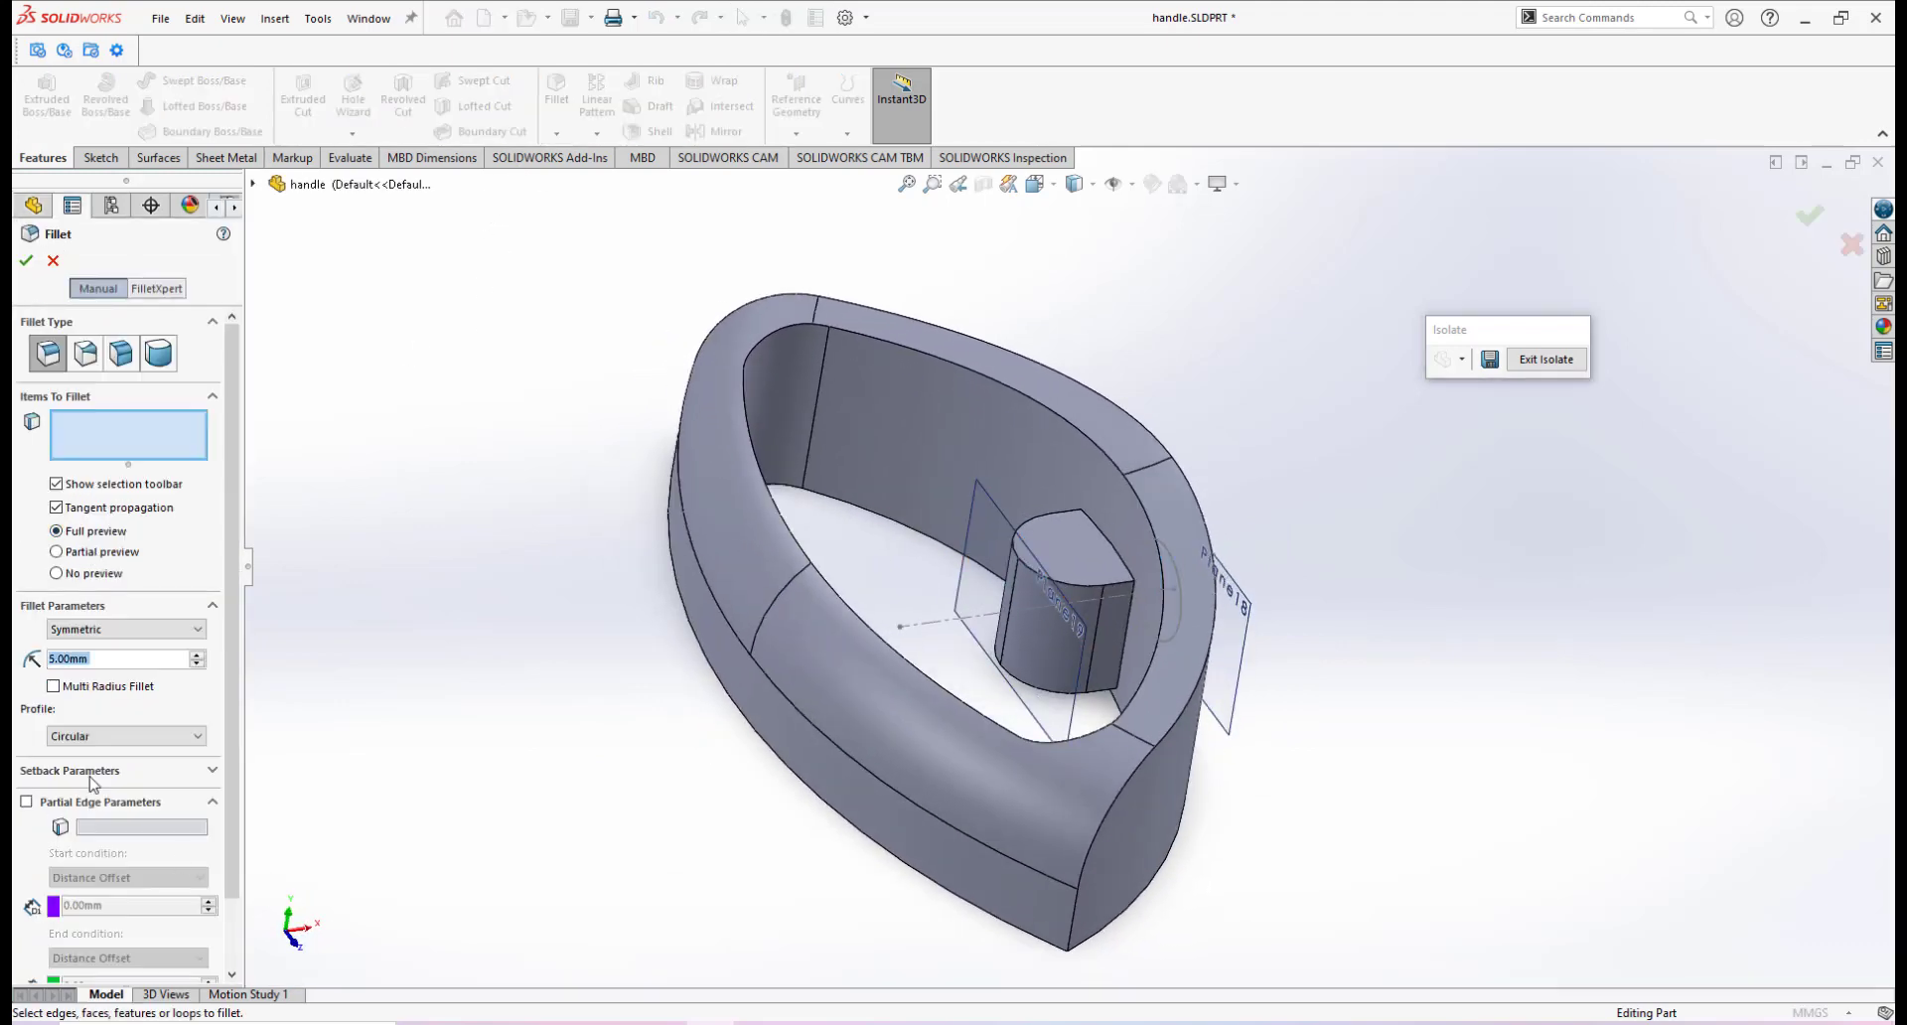
pyautogui.write('1')
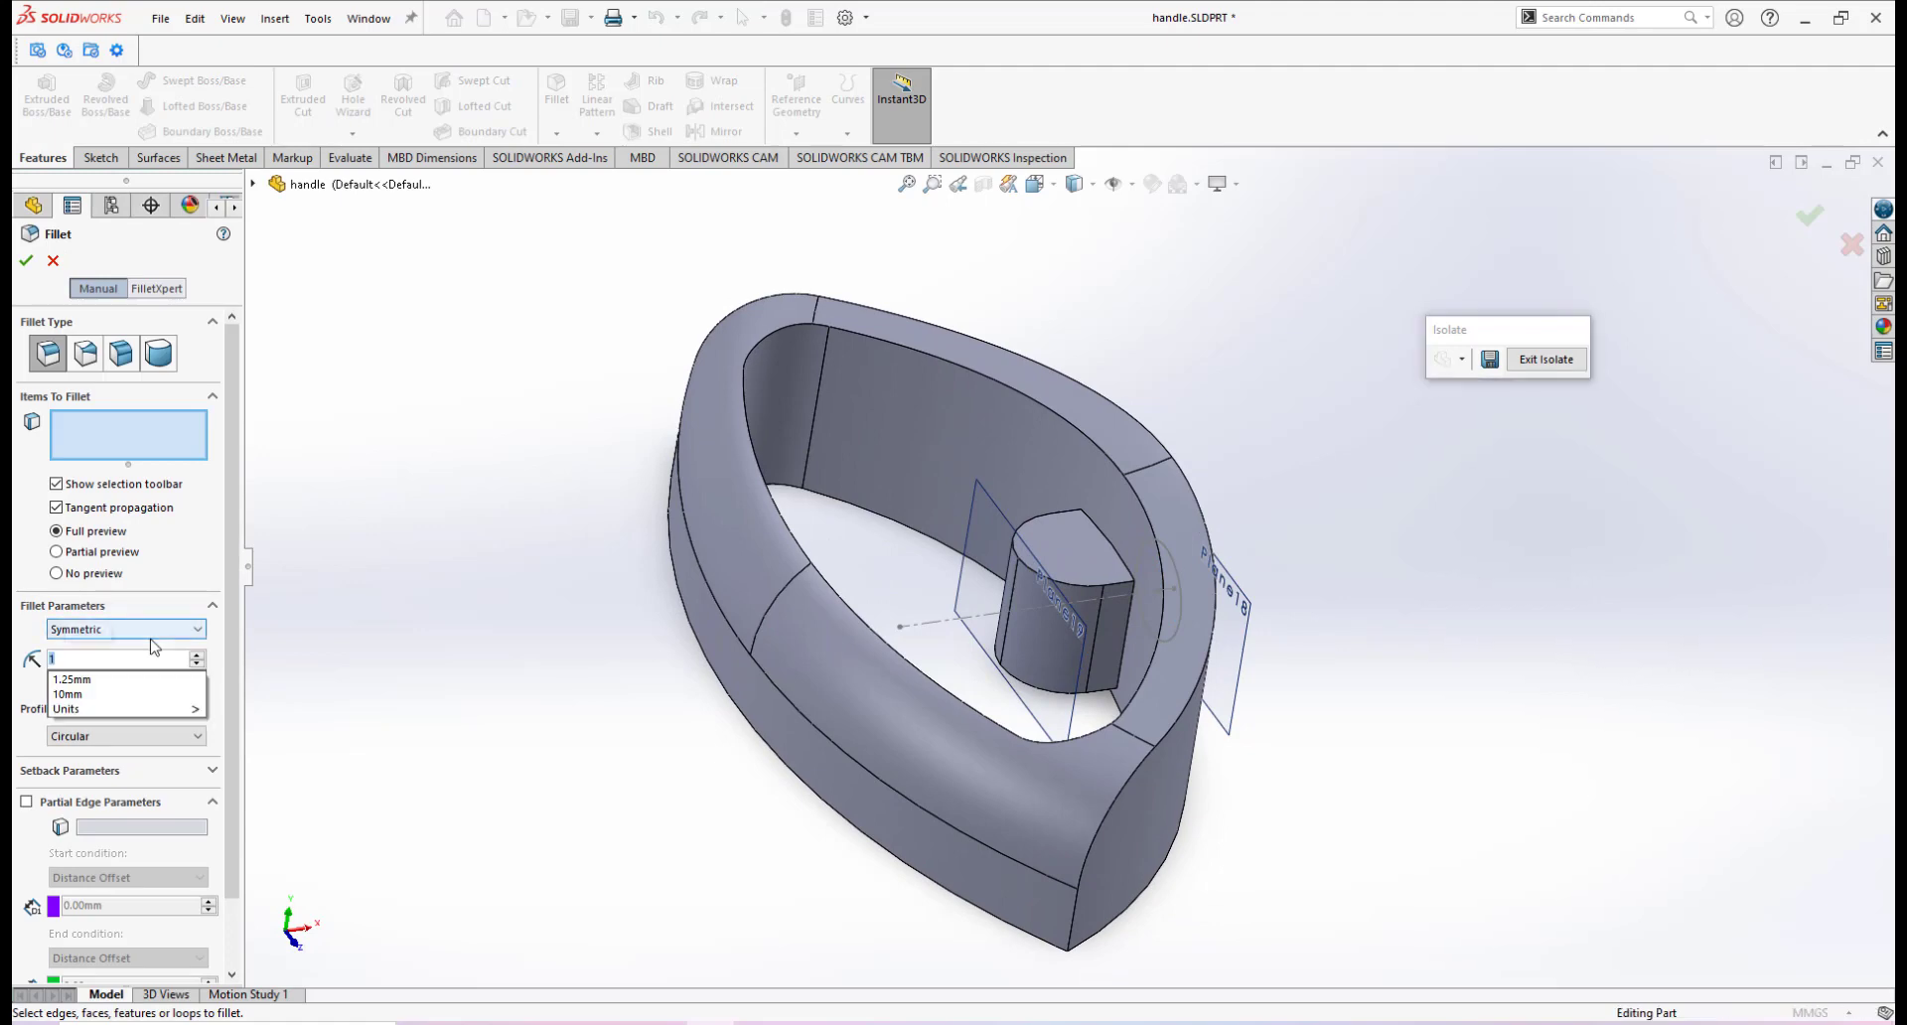
pyautogui.press('Return')
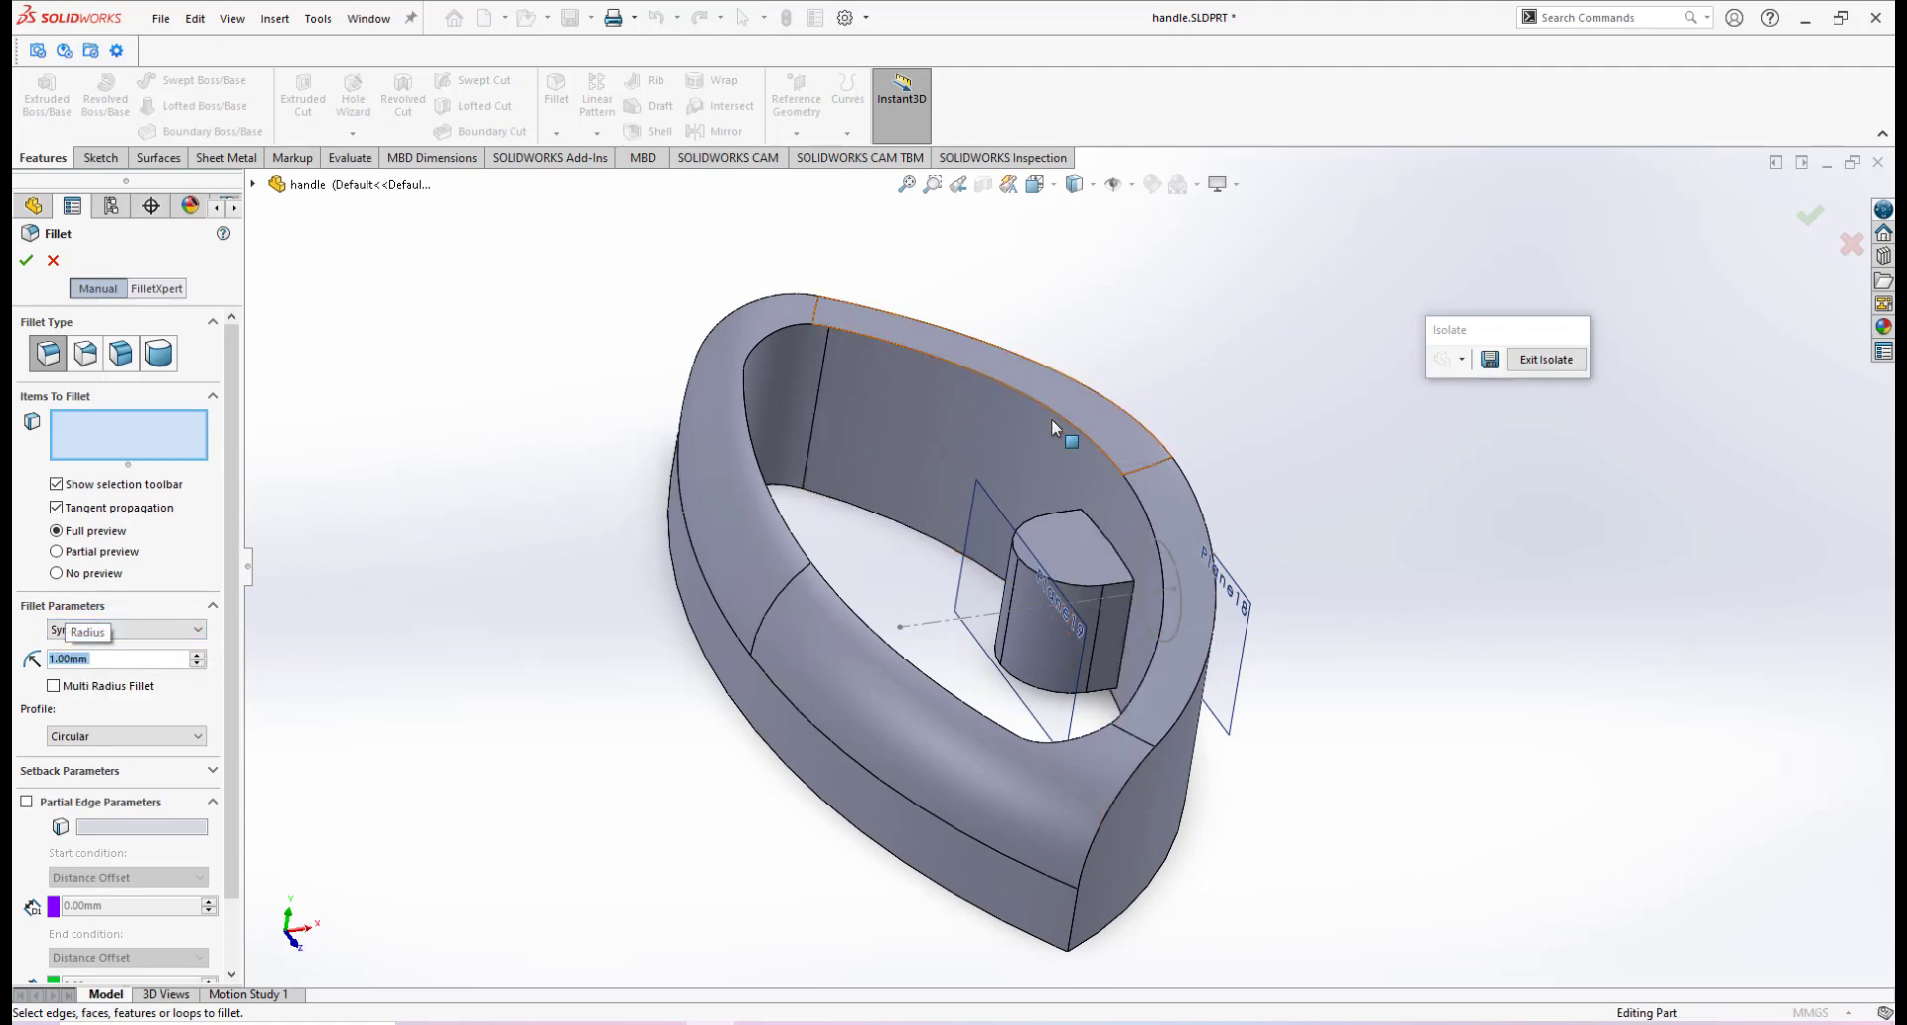
pyautogui.click(1121, 493)
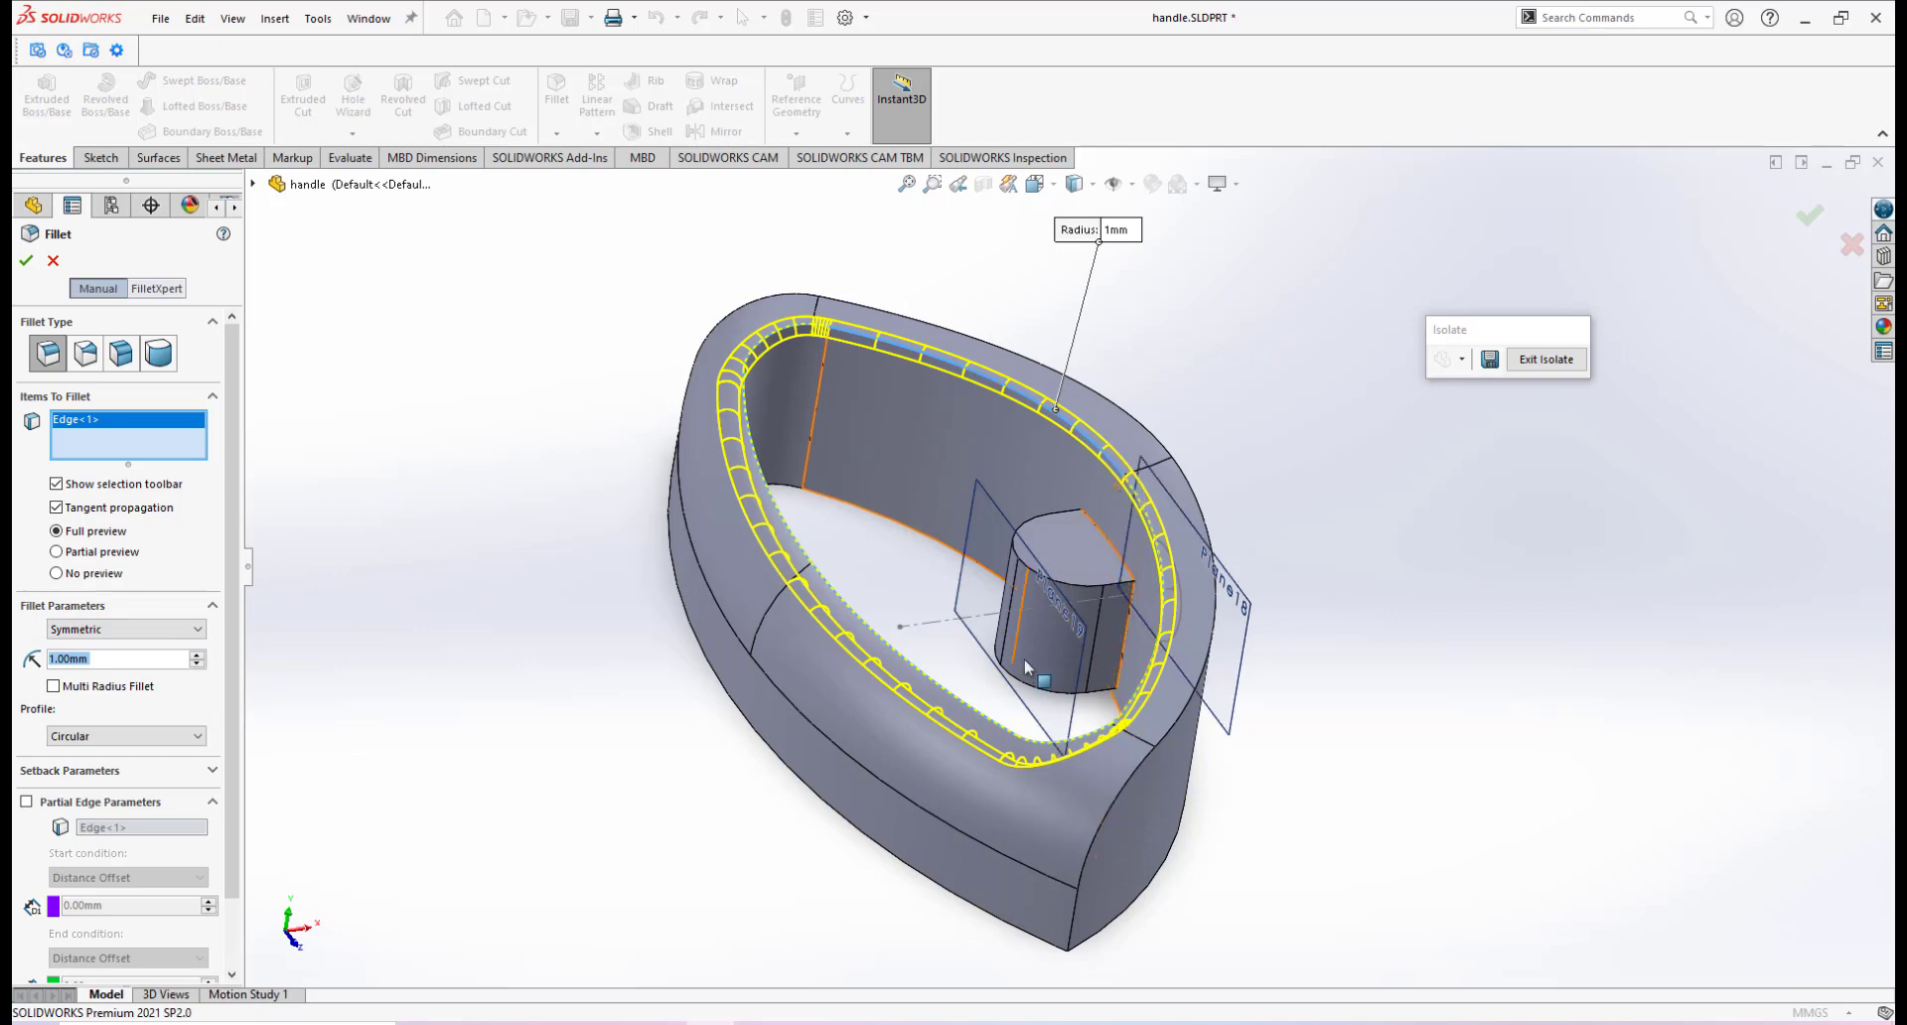
pyautogui.click(1172, 740)
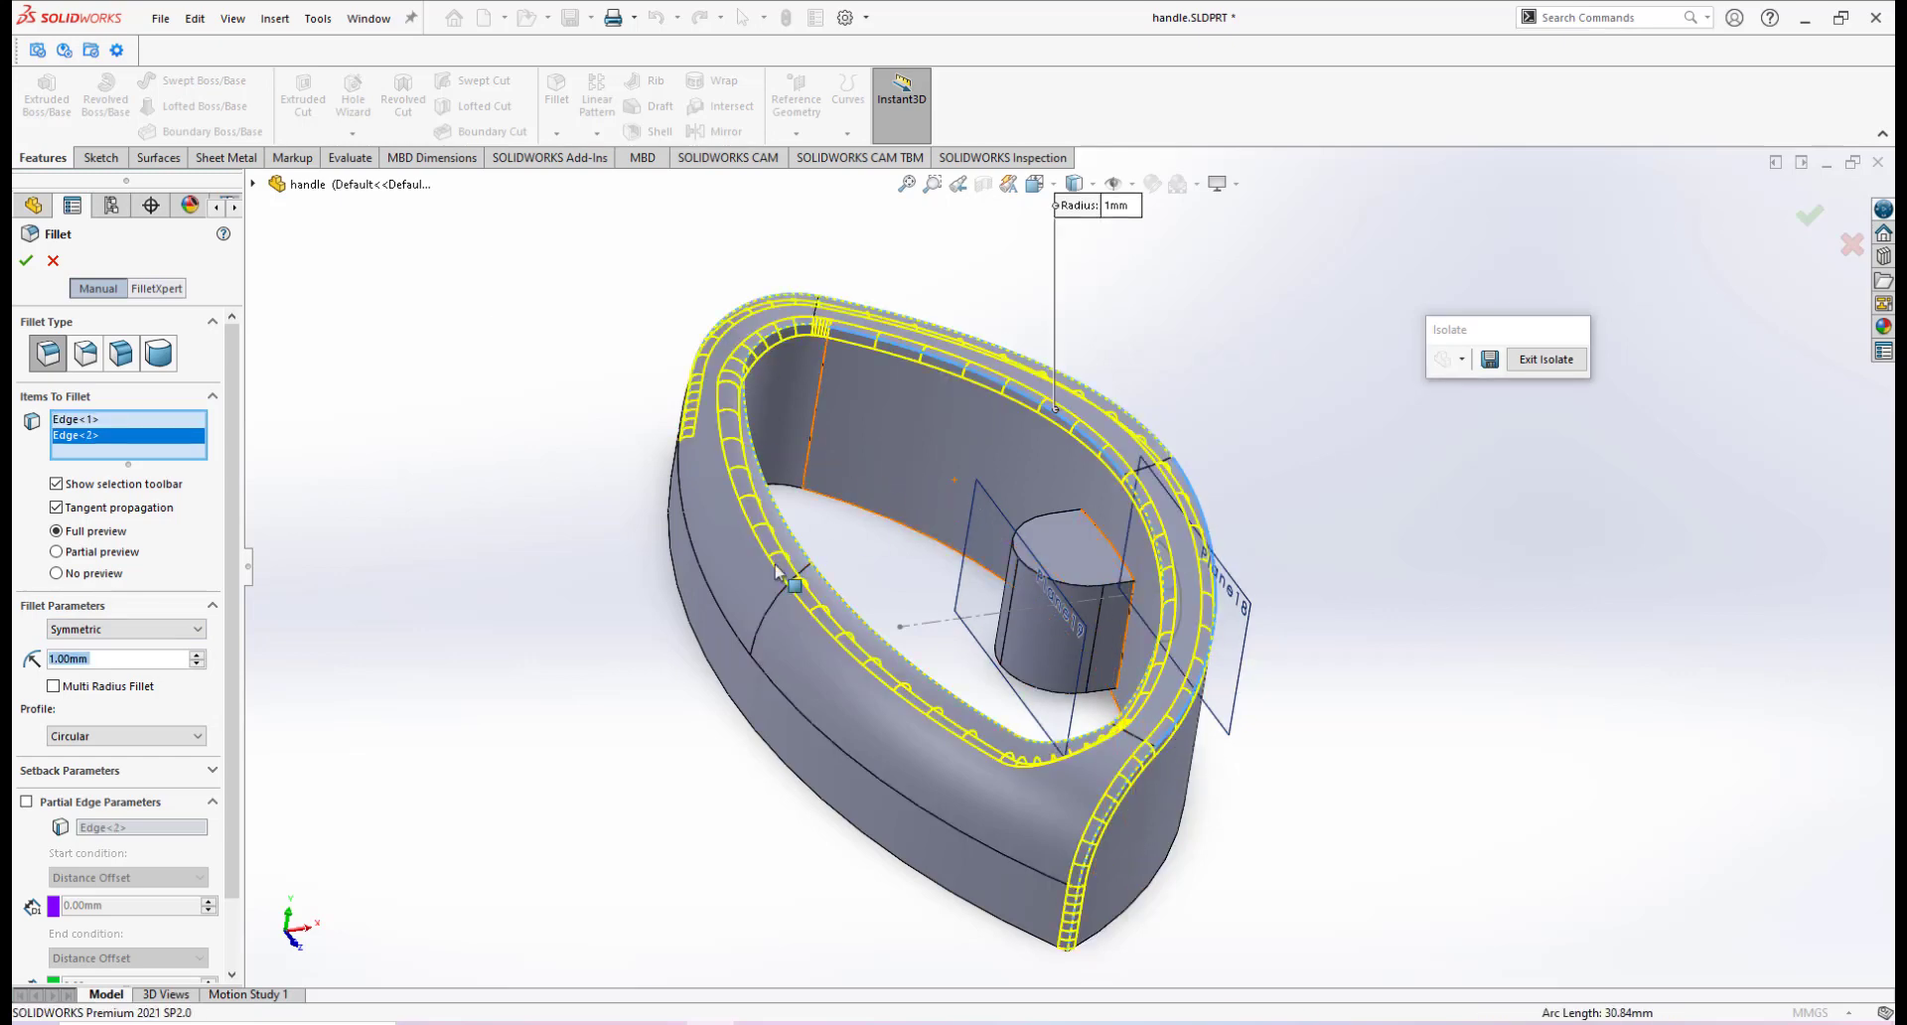
# Add the handle's lower inner and outer edges to the 1 mm fillet and apply it
pyautogui.moveTo(1054, 765); pyautogui.dragTo(1117, 448, button='middle')
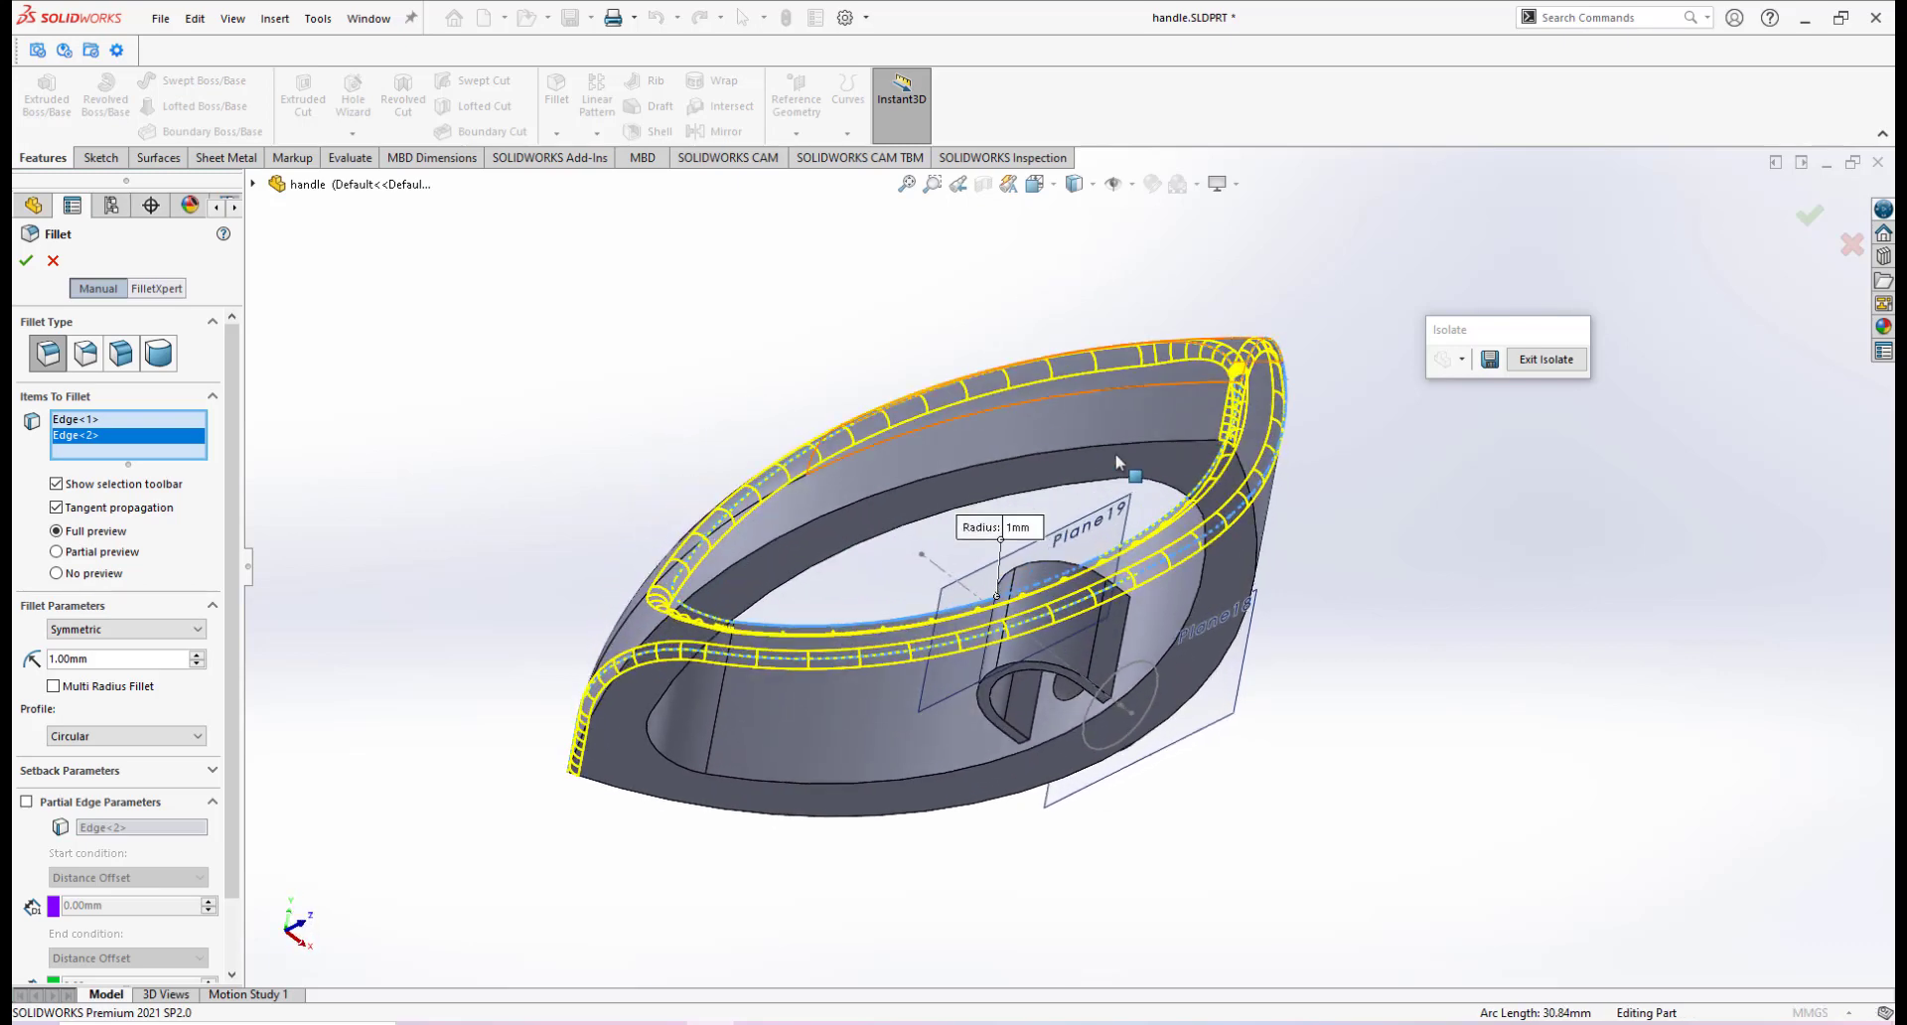
pyautogui.click(1113, 448)
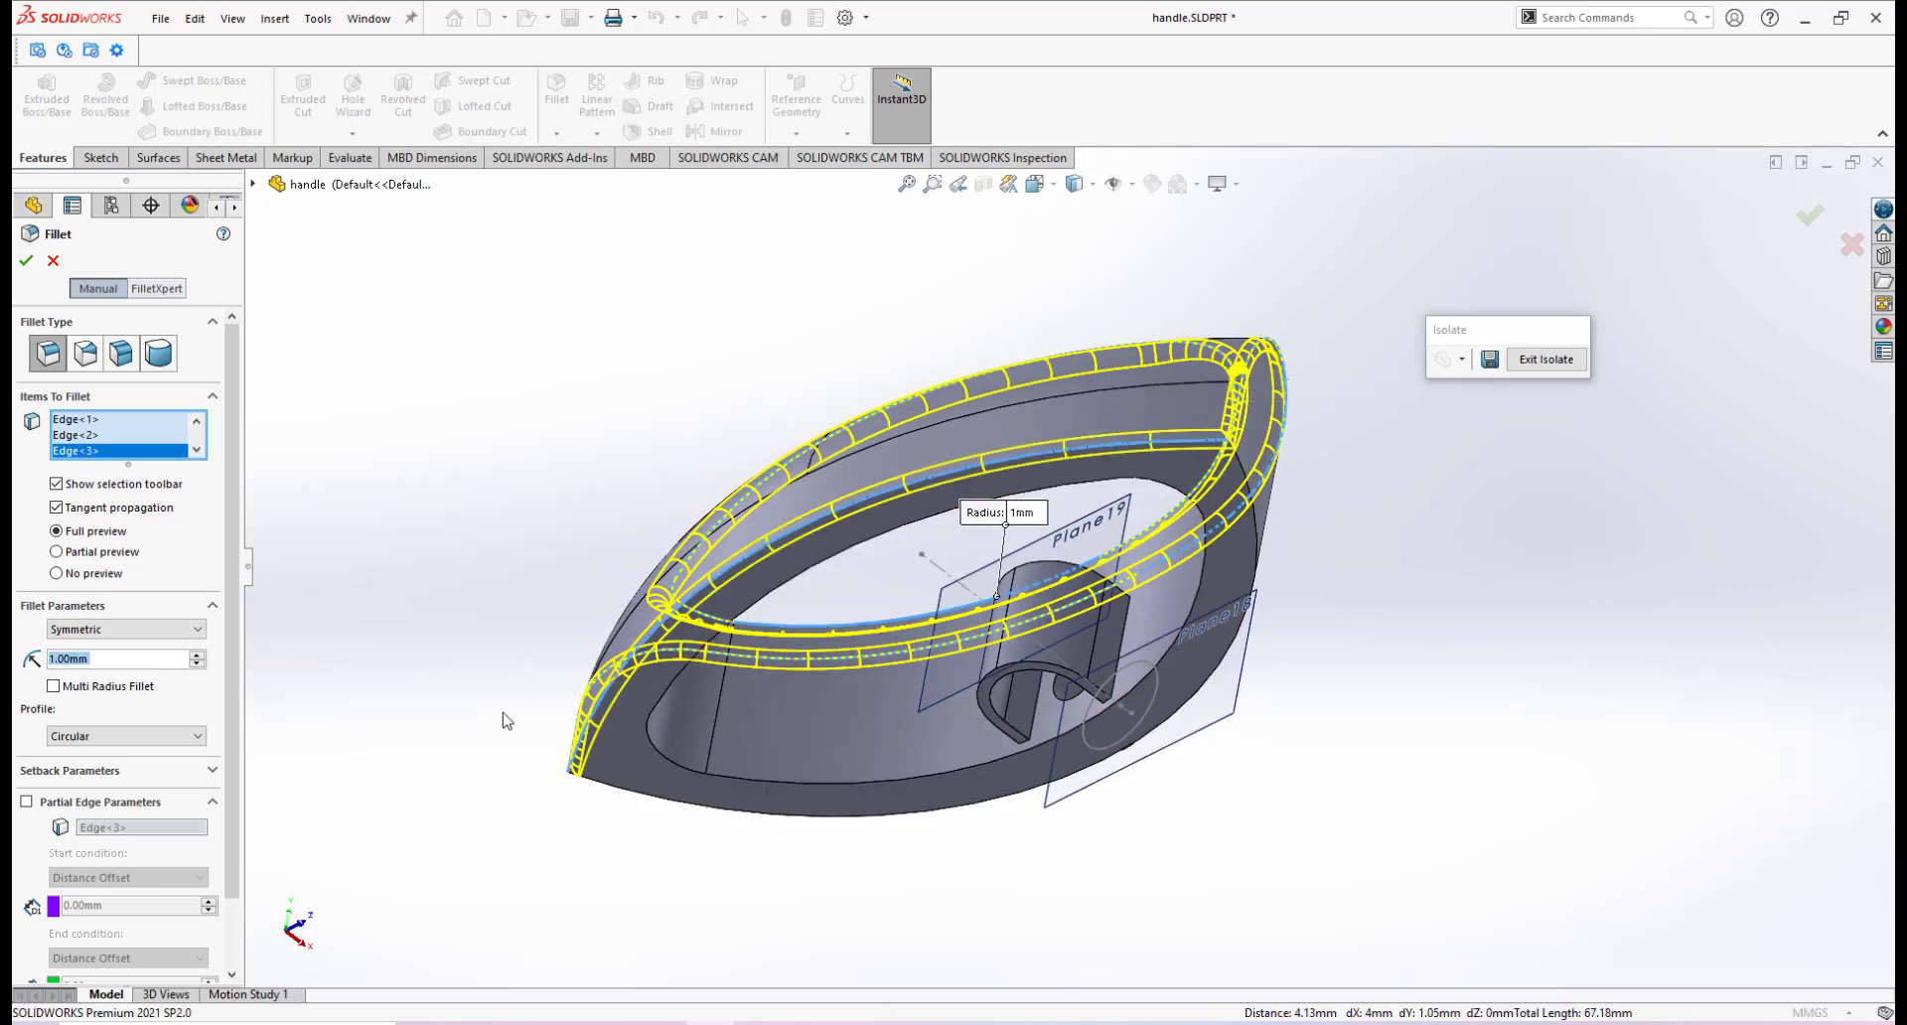
pyautogui.click(660, 762)
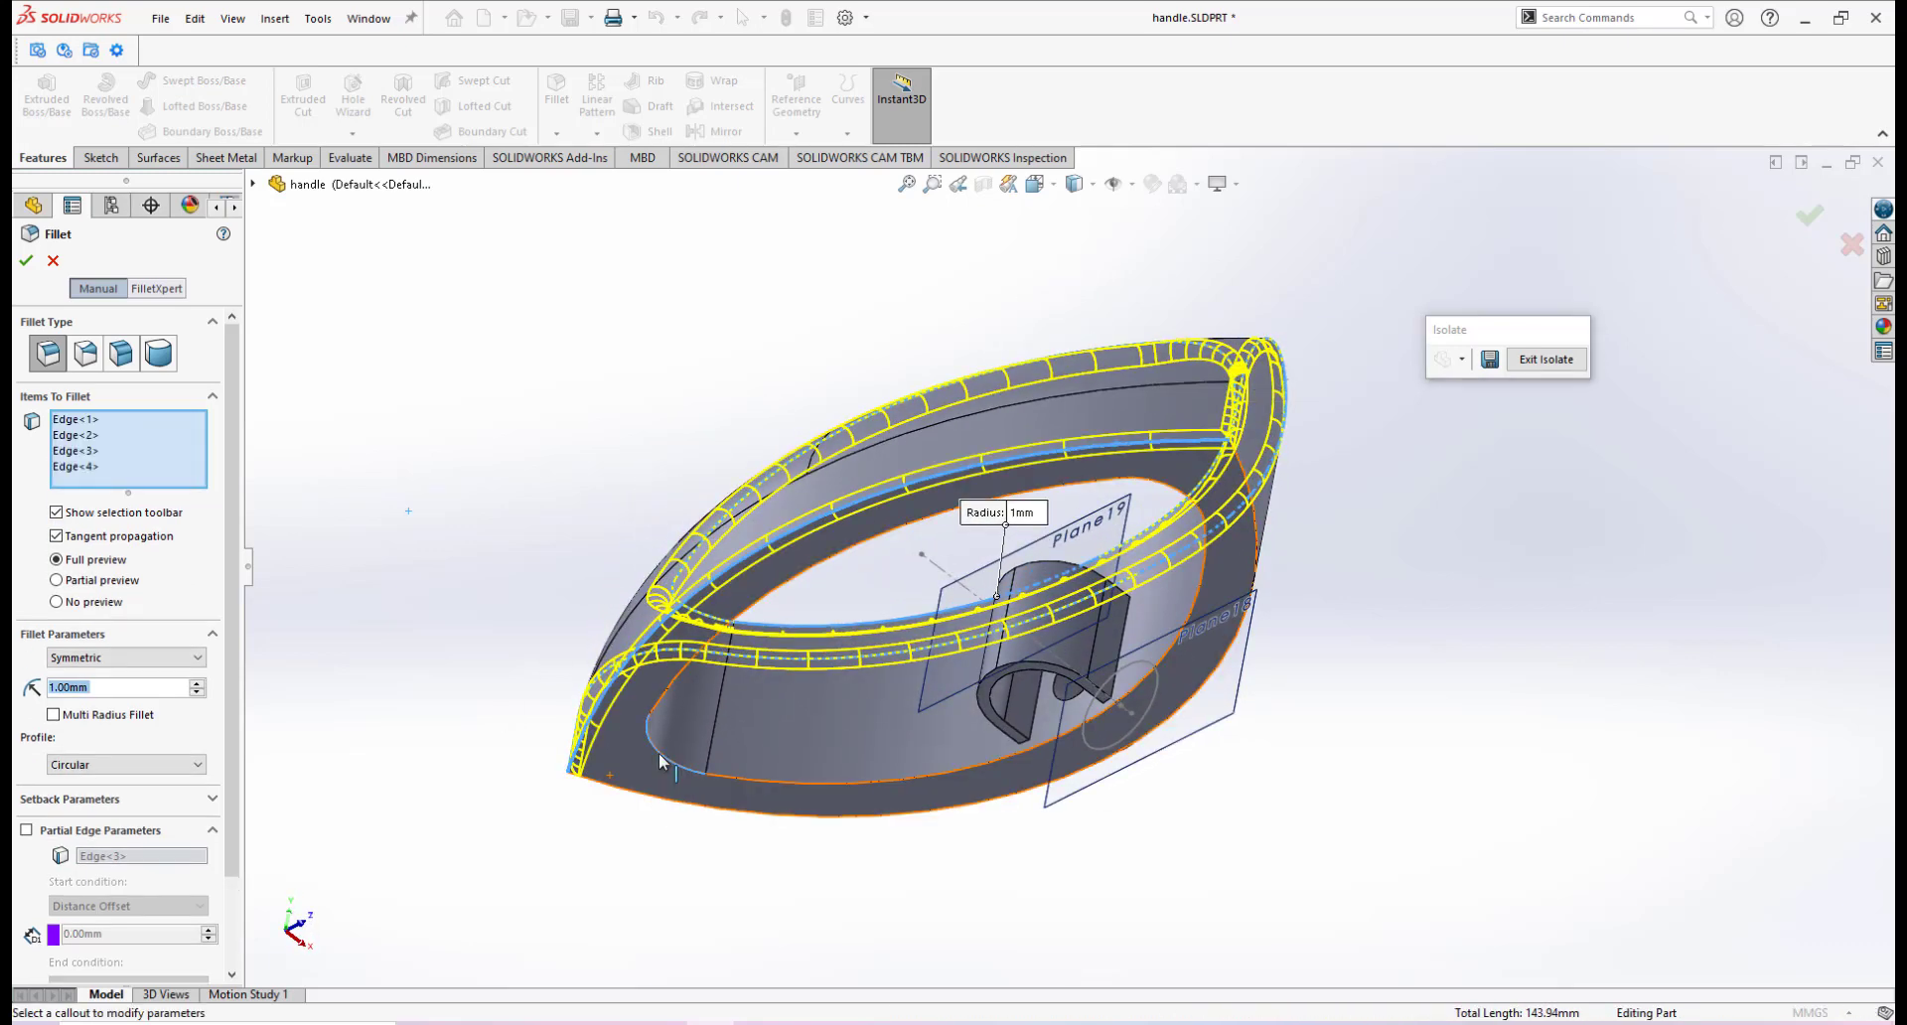
pyautogui.moveTo(660, 763); pyautogui.dragTo(996, 707, button='middle')
pyautogui.click(1044, 367)
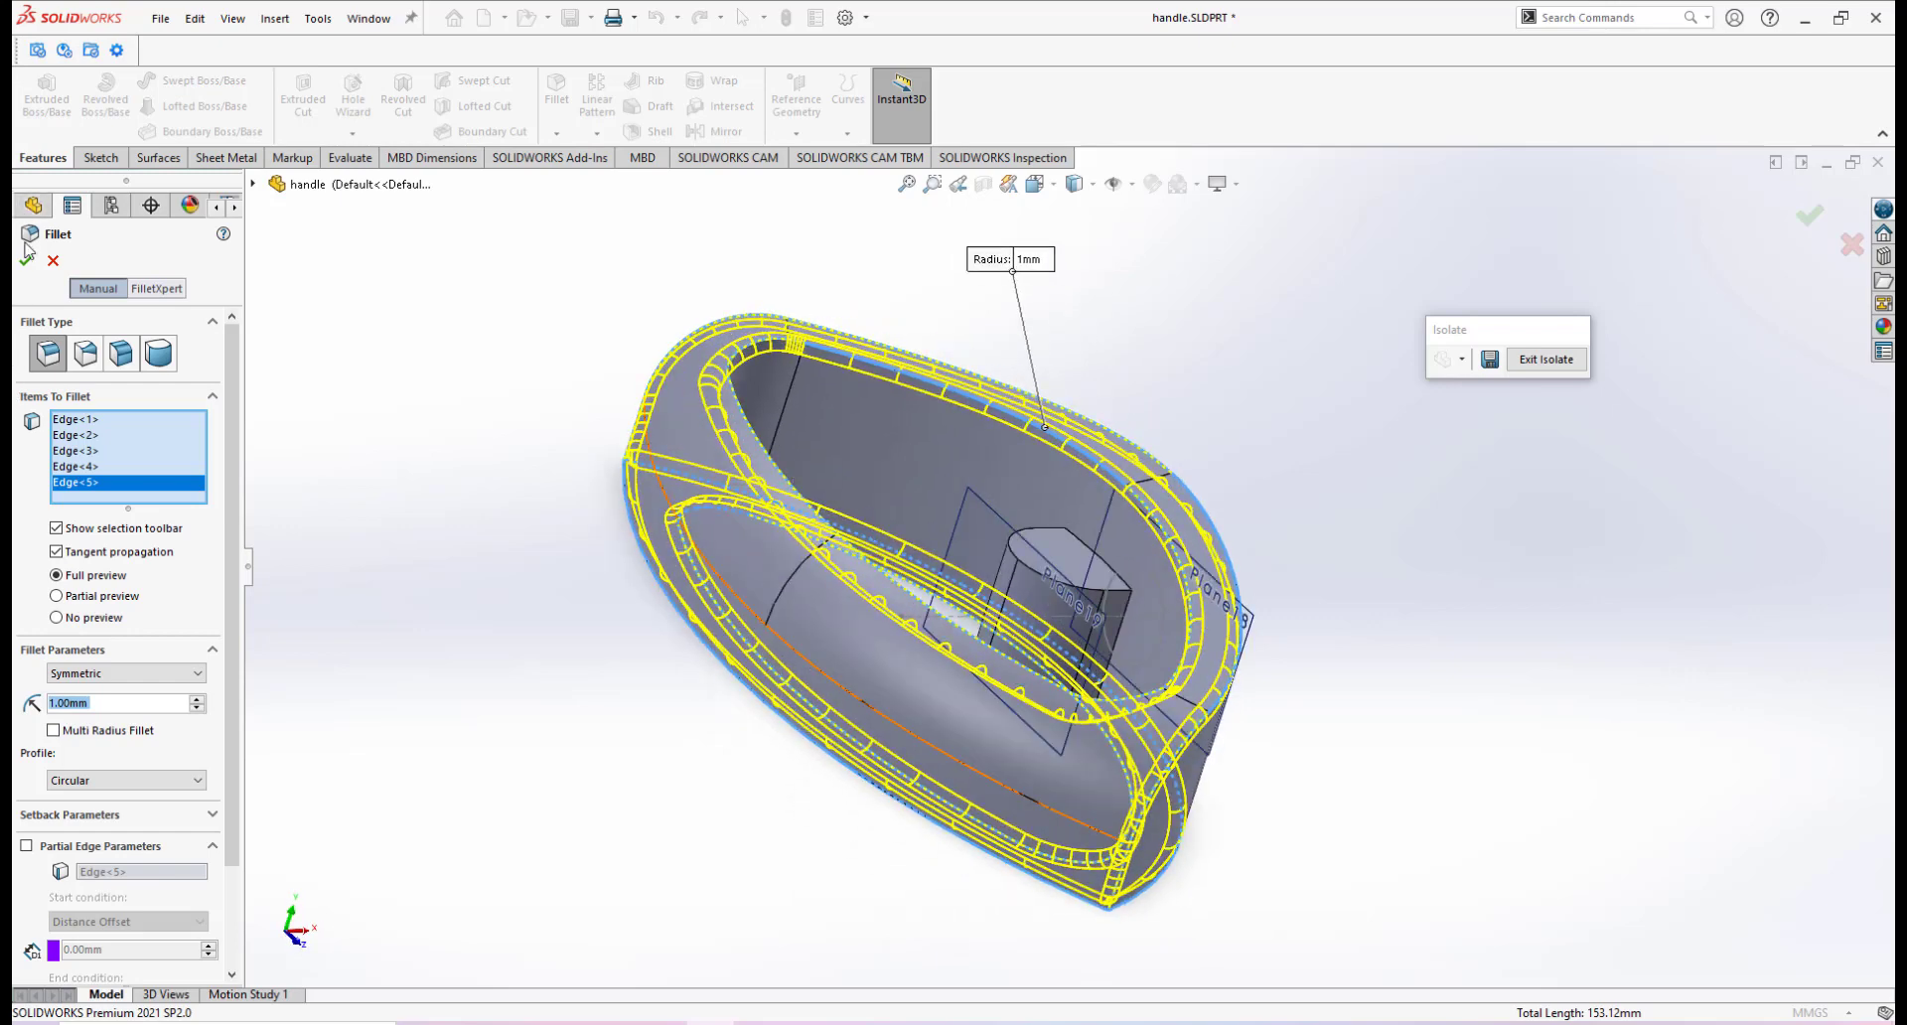
# Exit the handle's isolation and view it together with the surrounding chopper body
pyautogui.scroll(3, 1049, 614)
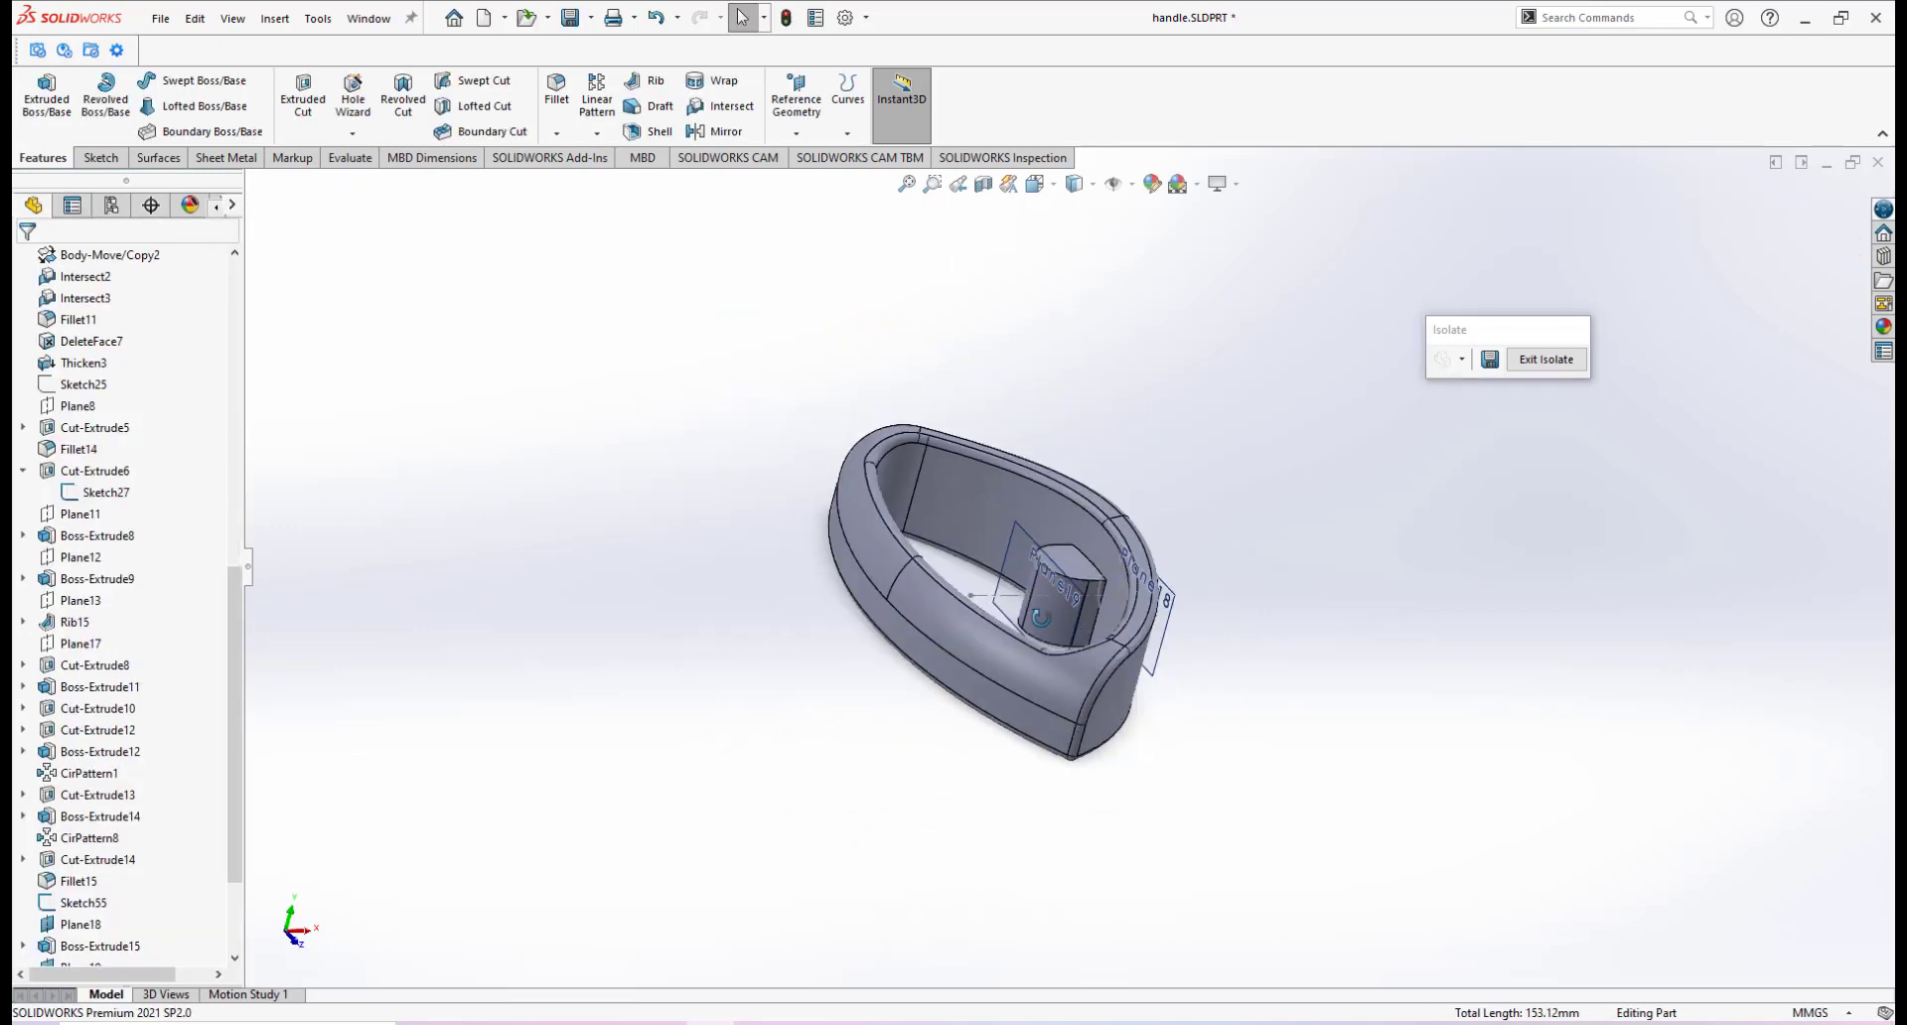
pyautogui.moveTo(1048, 618); pyautogui.dragTo(1062, 556, button='middle')
pyautogui.click(1557, 364)
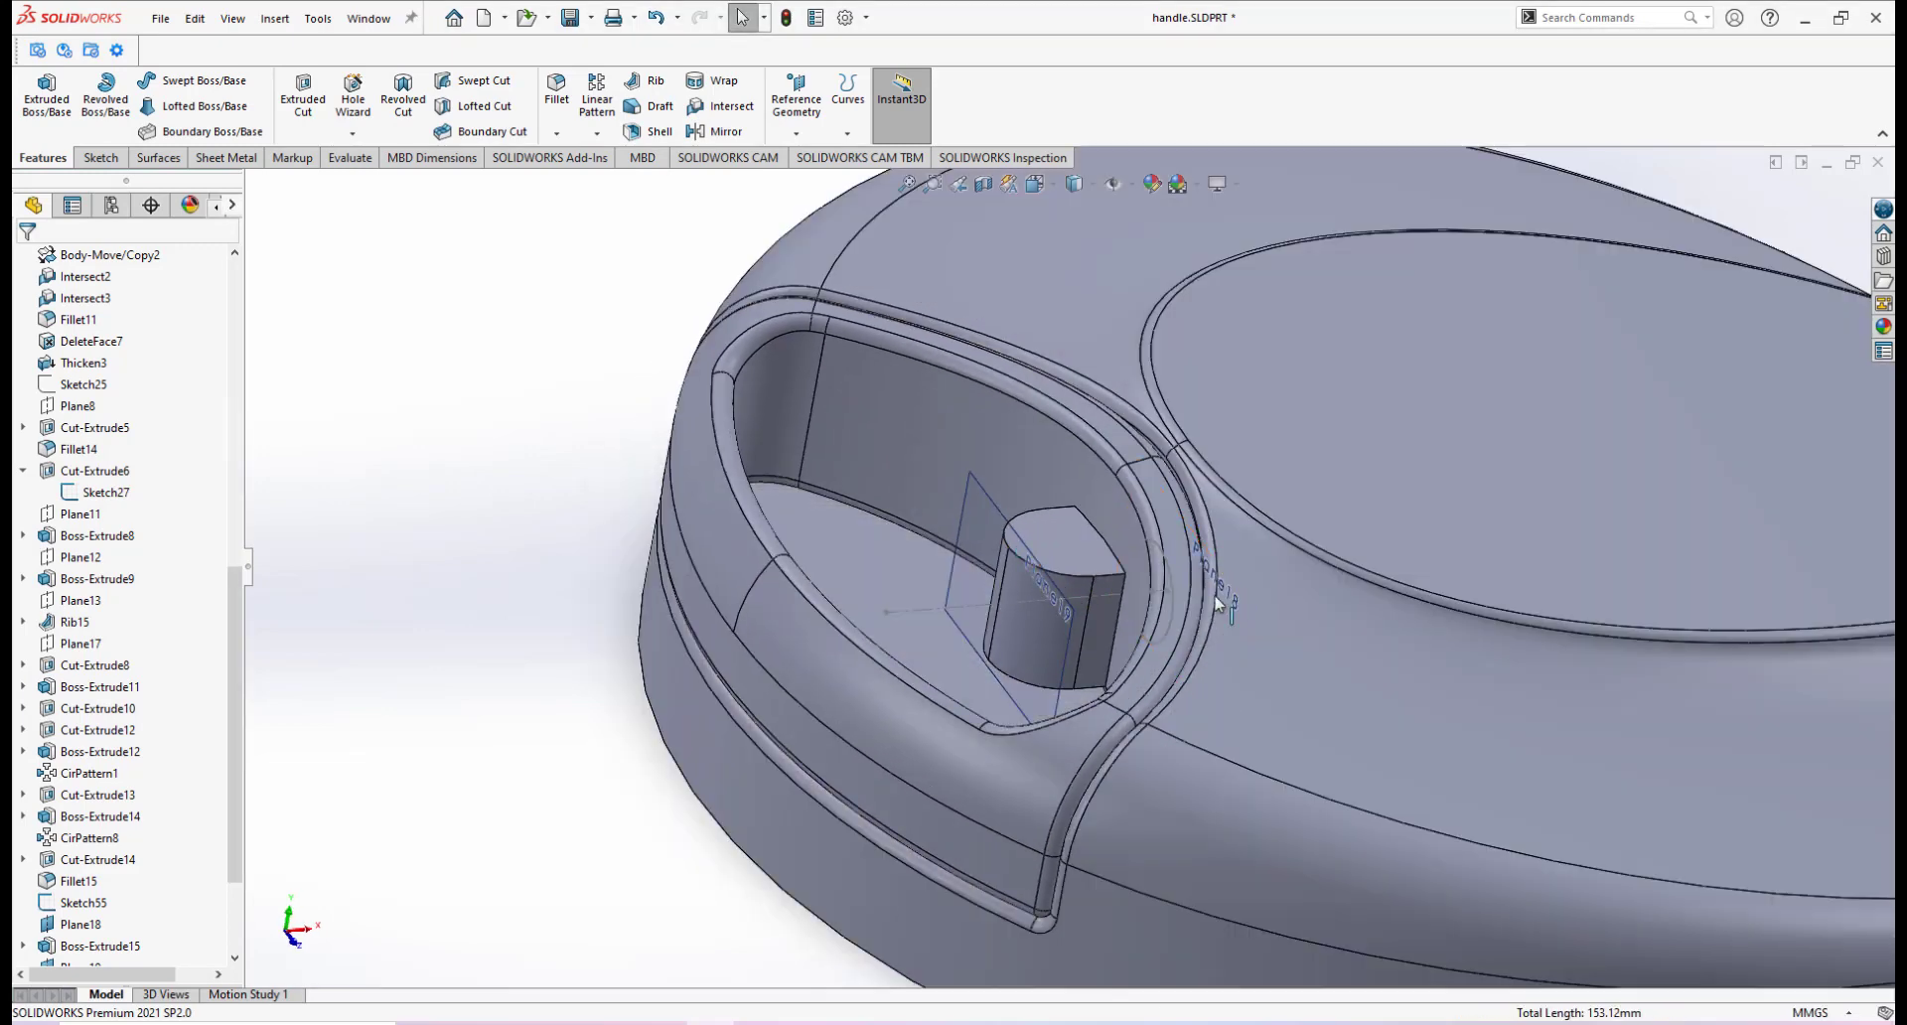
pyautogui.scroll(3, 1212, 598)
pyautogui.moveTo(1170, 617); pyautogui.dragTo(1155, 576, button='middle')
pyautogui.scroll(2, 1160, 569)
pyautogui.scroll(-2, 1157, 562)
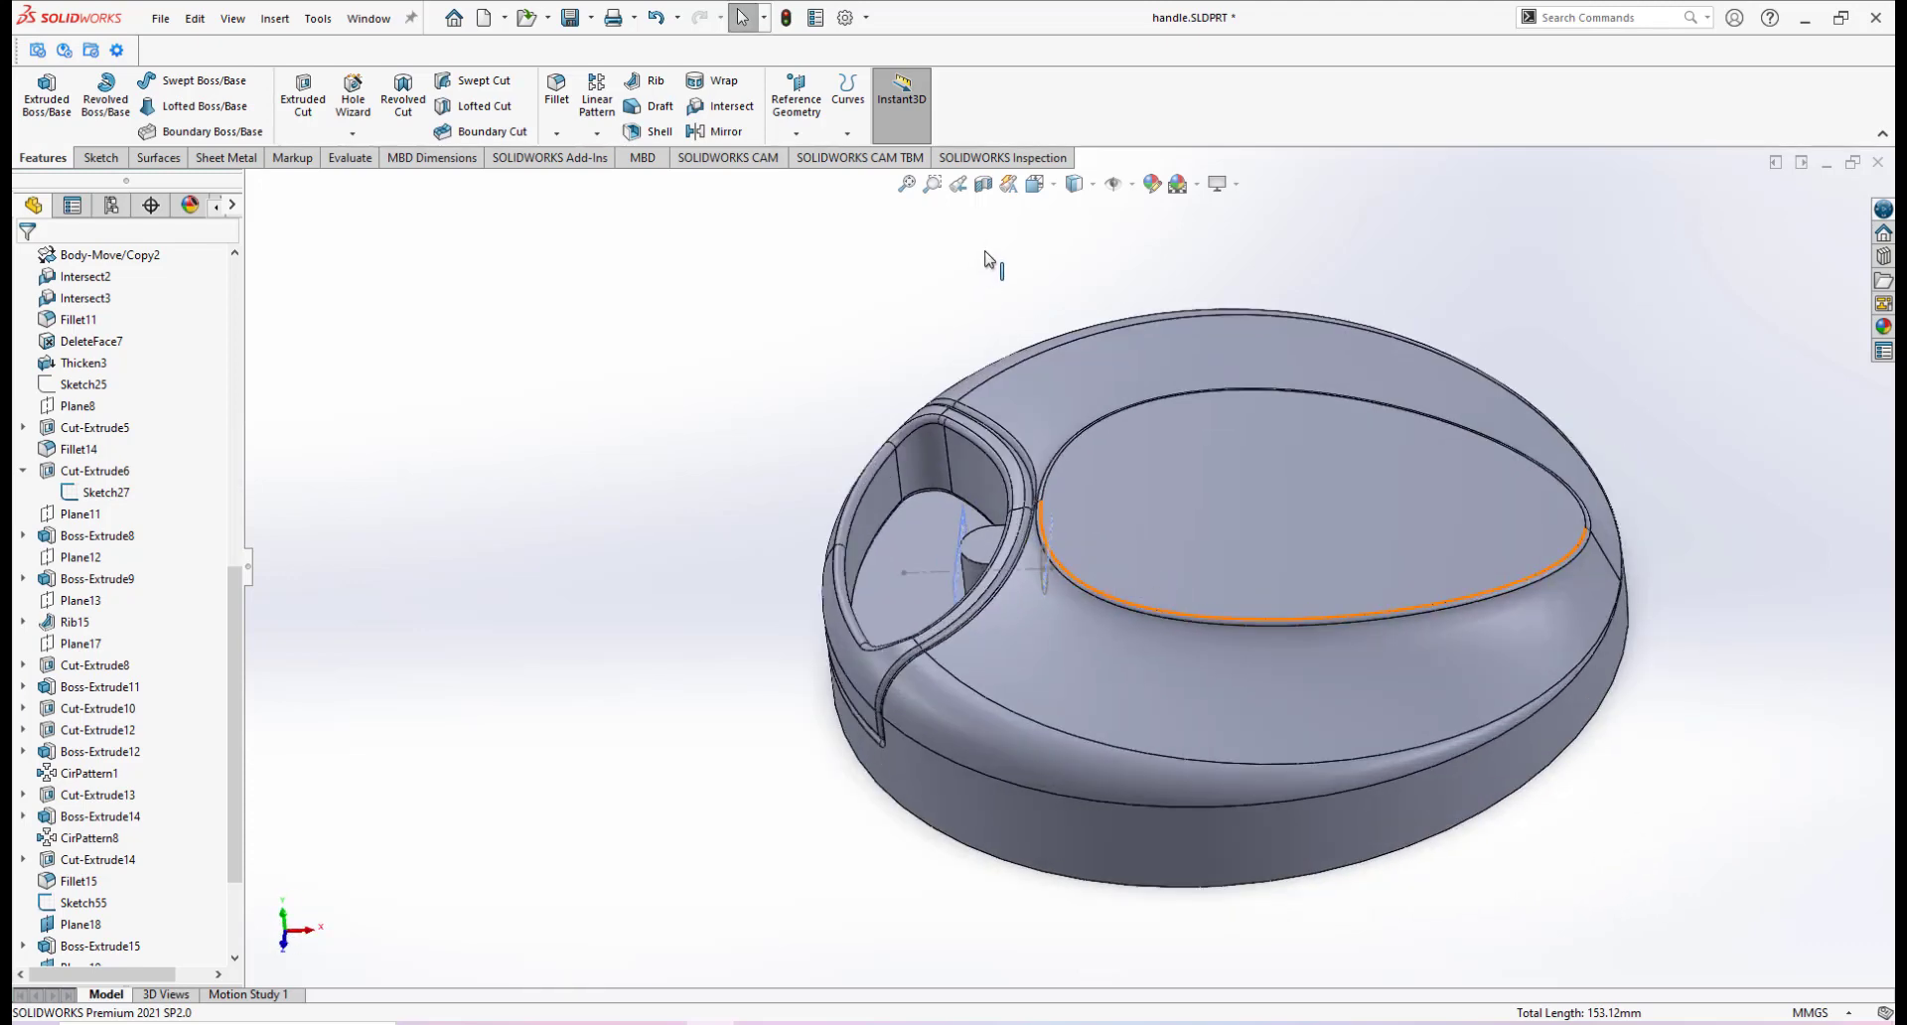
# Section the model along the Front Plane and examine how the handle's bosses and hole sit against the chopper body
pyautogui.click(983, 184)
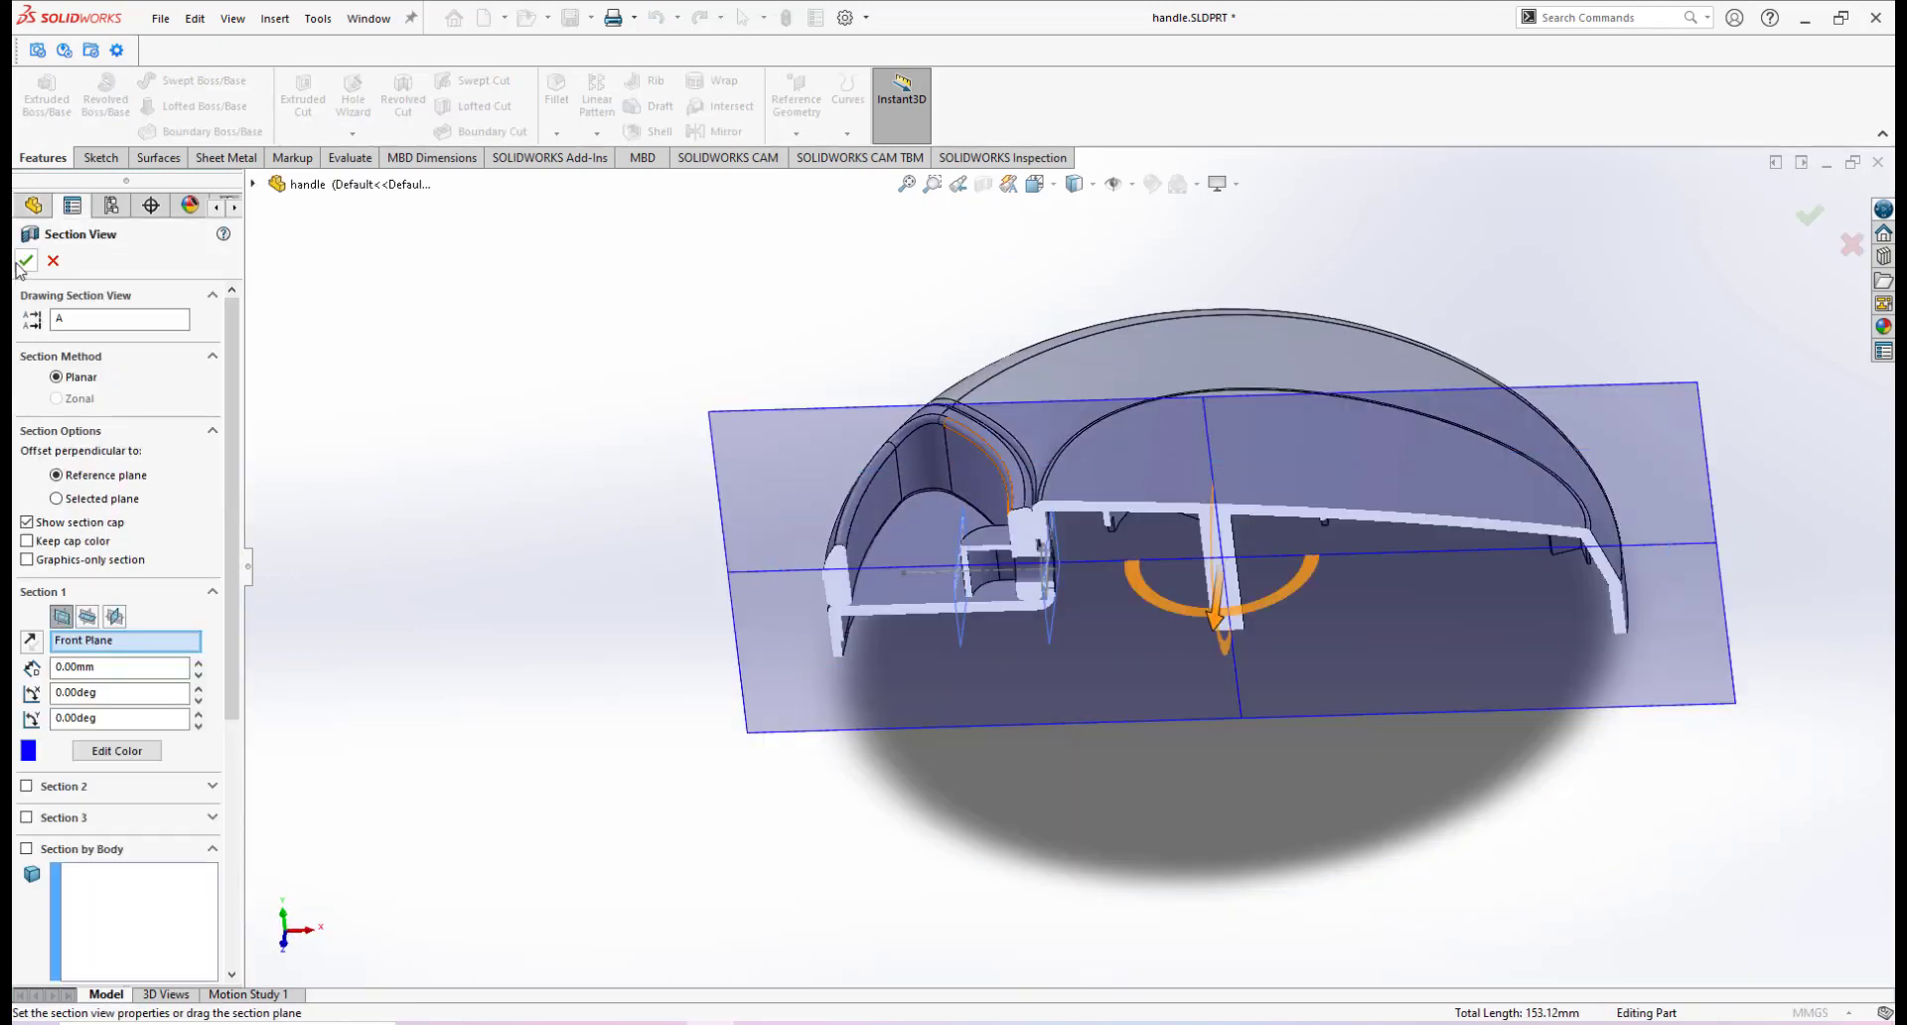
pyautogui.click(20, 262)
pyautogui.scroll(-5, 1386, 556)
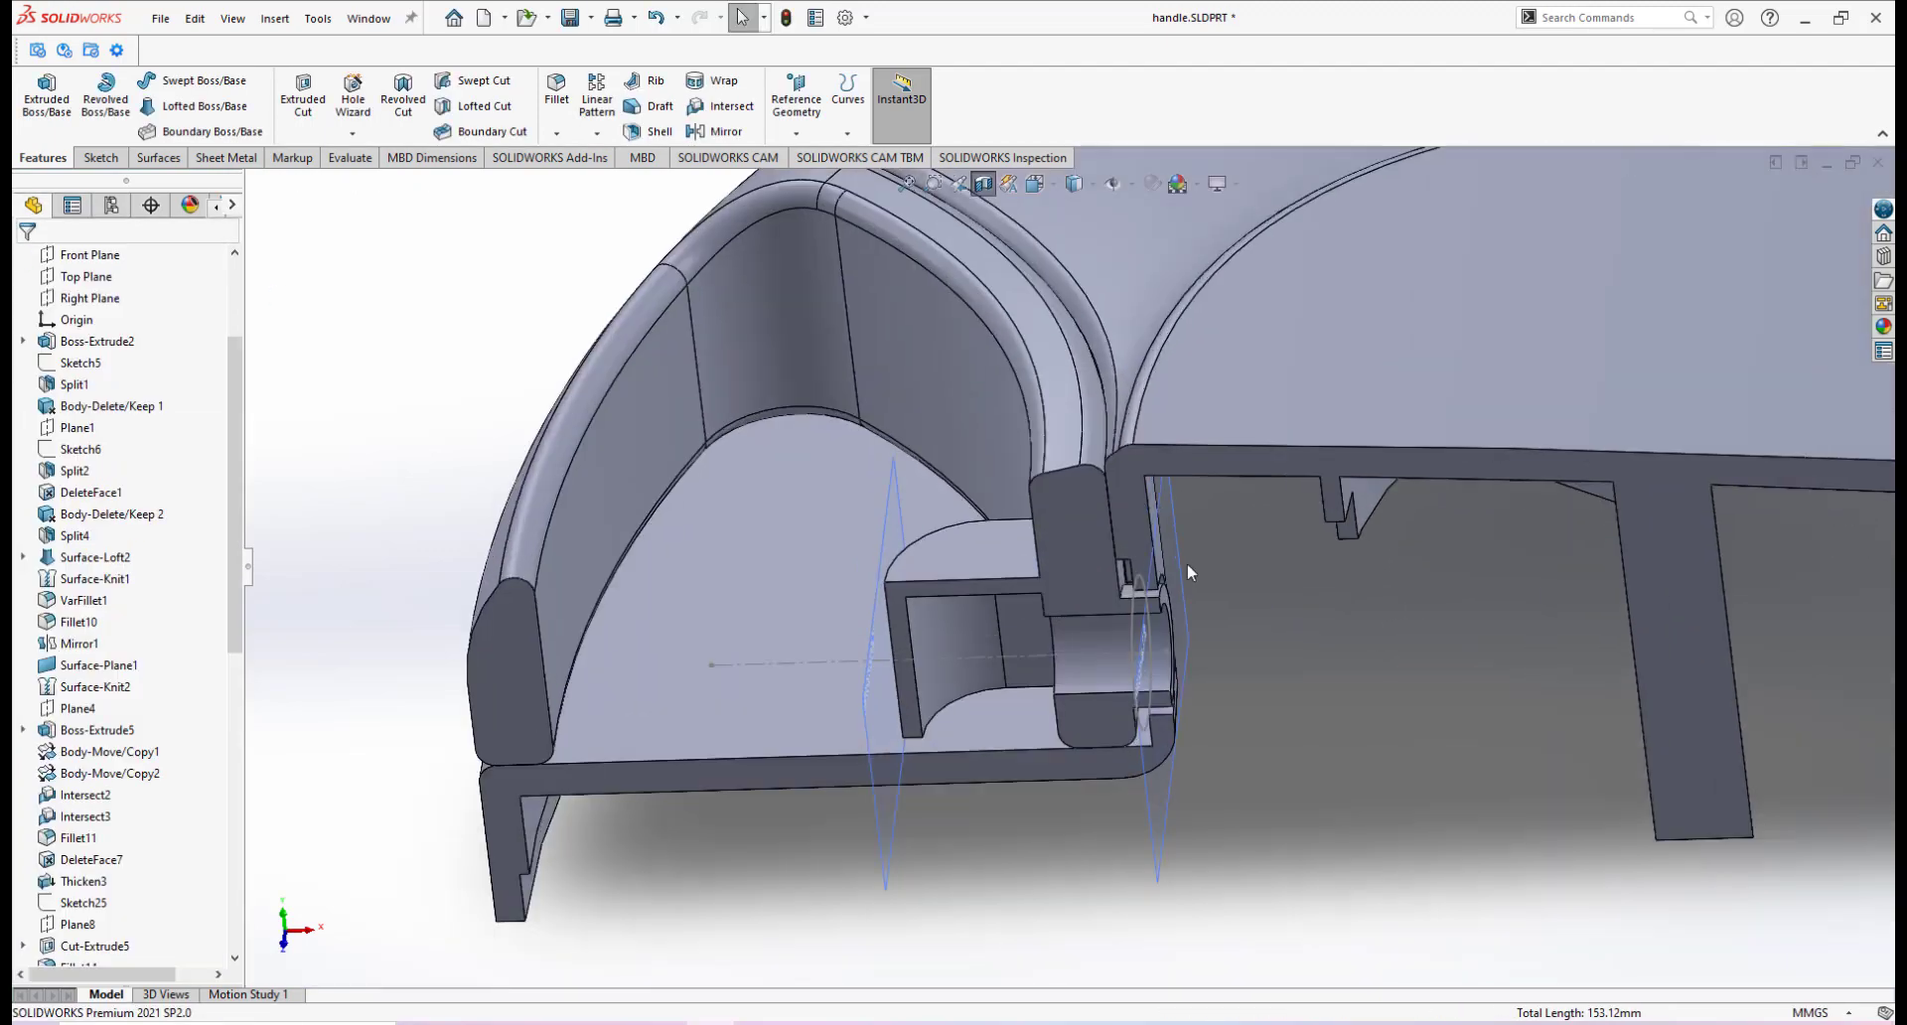
pyautogui.moveTo(1188, 563); pyautogui.dragTo(1153, 728, button='middle')
pyautogui.click(1087, 537)
pyautogui.scroll(2, 1062, 628)
pyautogui.moveTo(1063, 628); pyautogui.dragTo(1077, 695, button='middle')
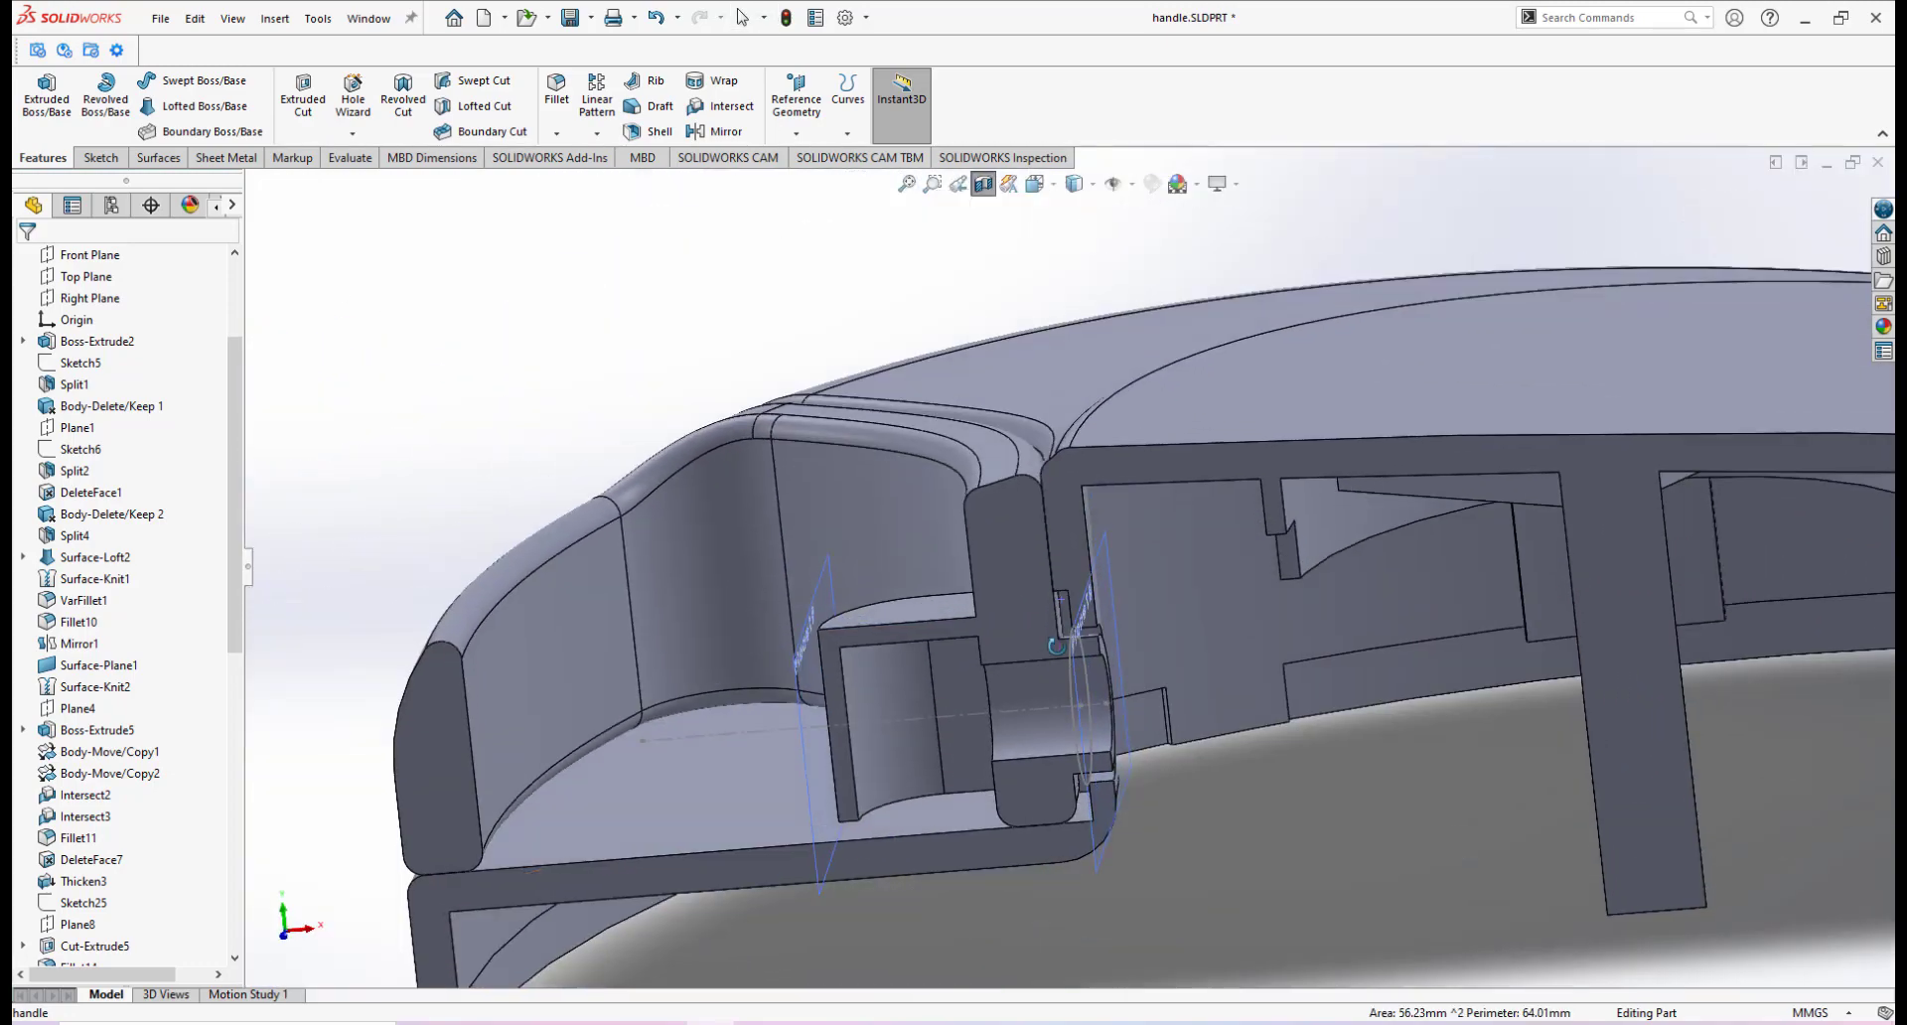
# Turn off the section view and inspect the filleted handle in place on the chopper body
pyautogui.click(983, 183)
pyautogui.scroll(5, 1154, 548)
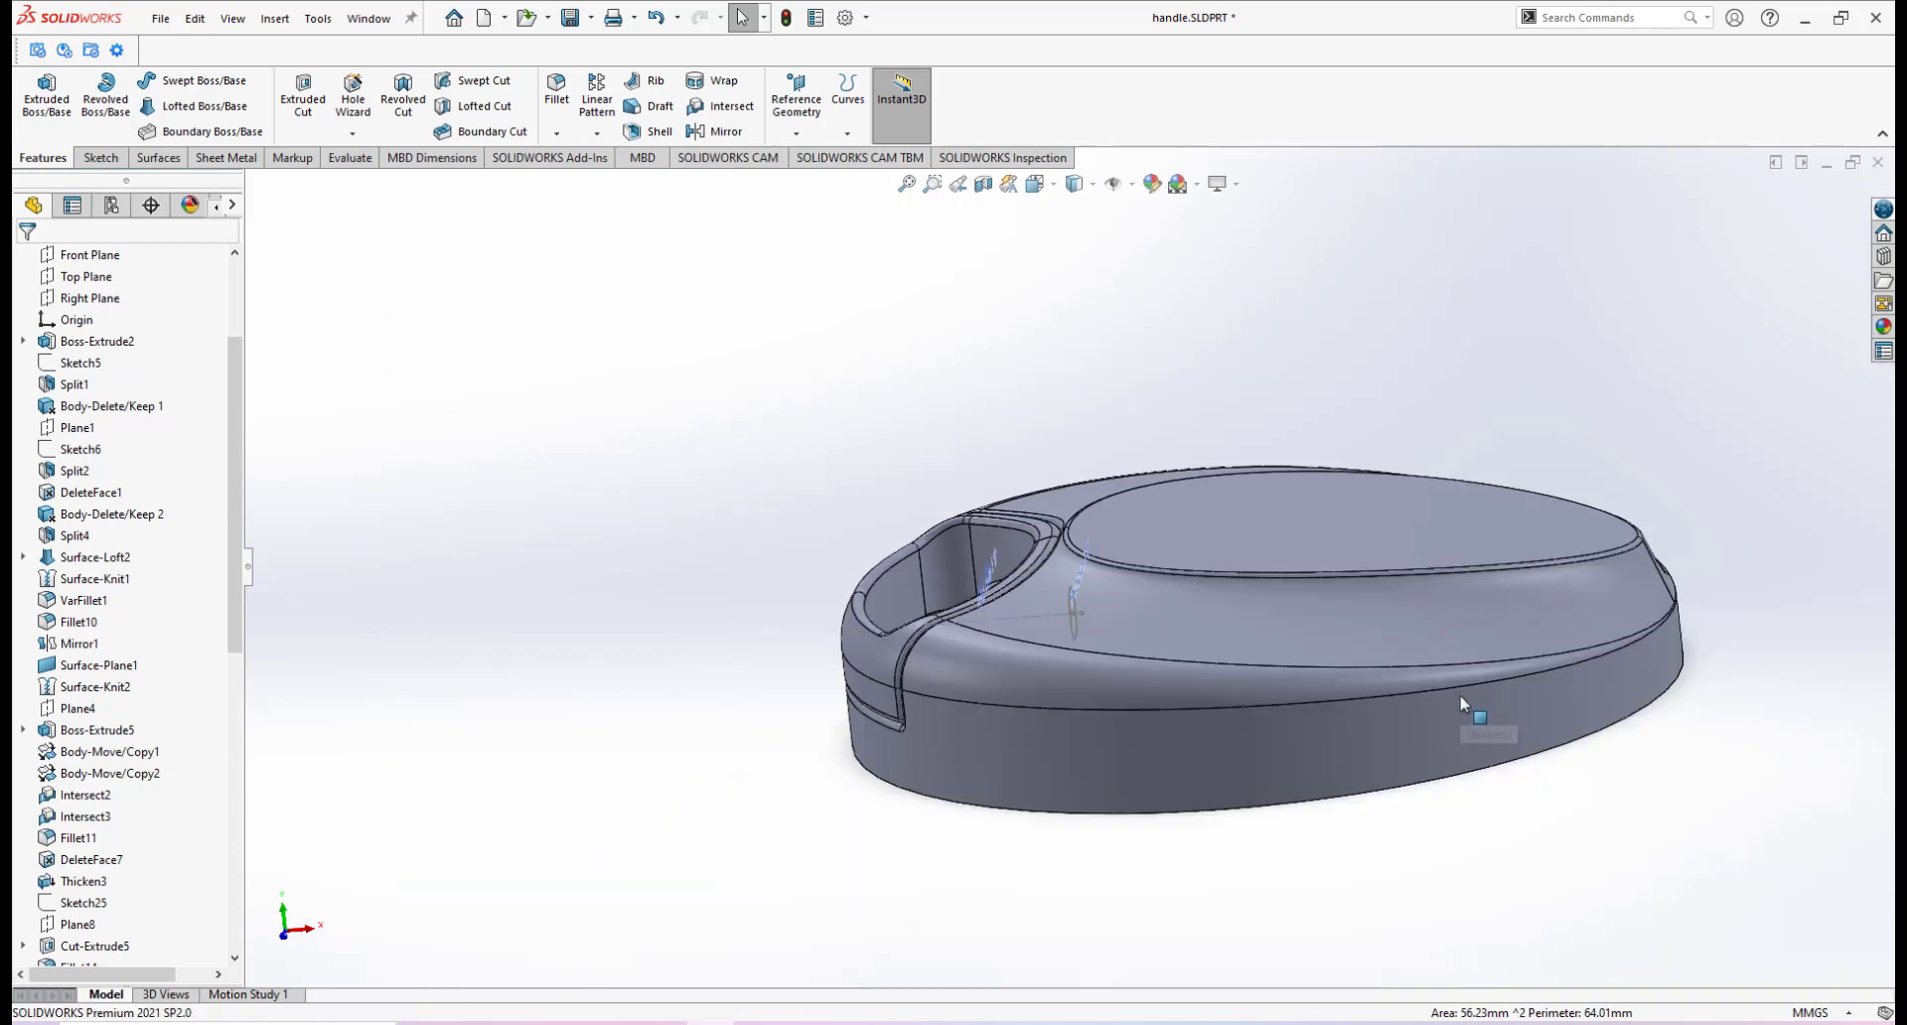
pyautogui.moveTo(1188, 580); pyautogui.dragTo(1137, 620, button='middle')
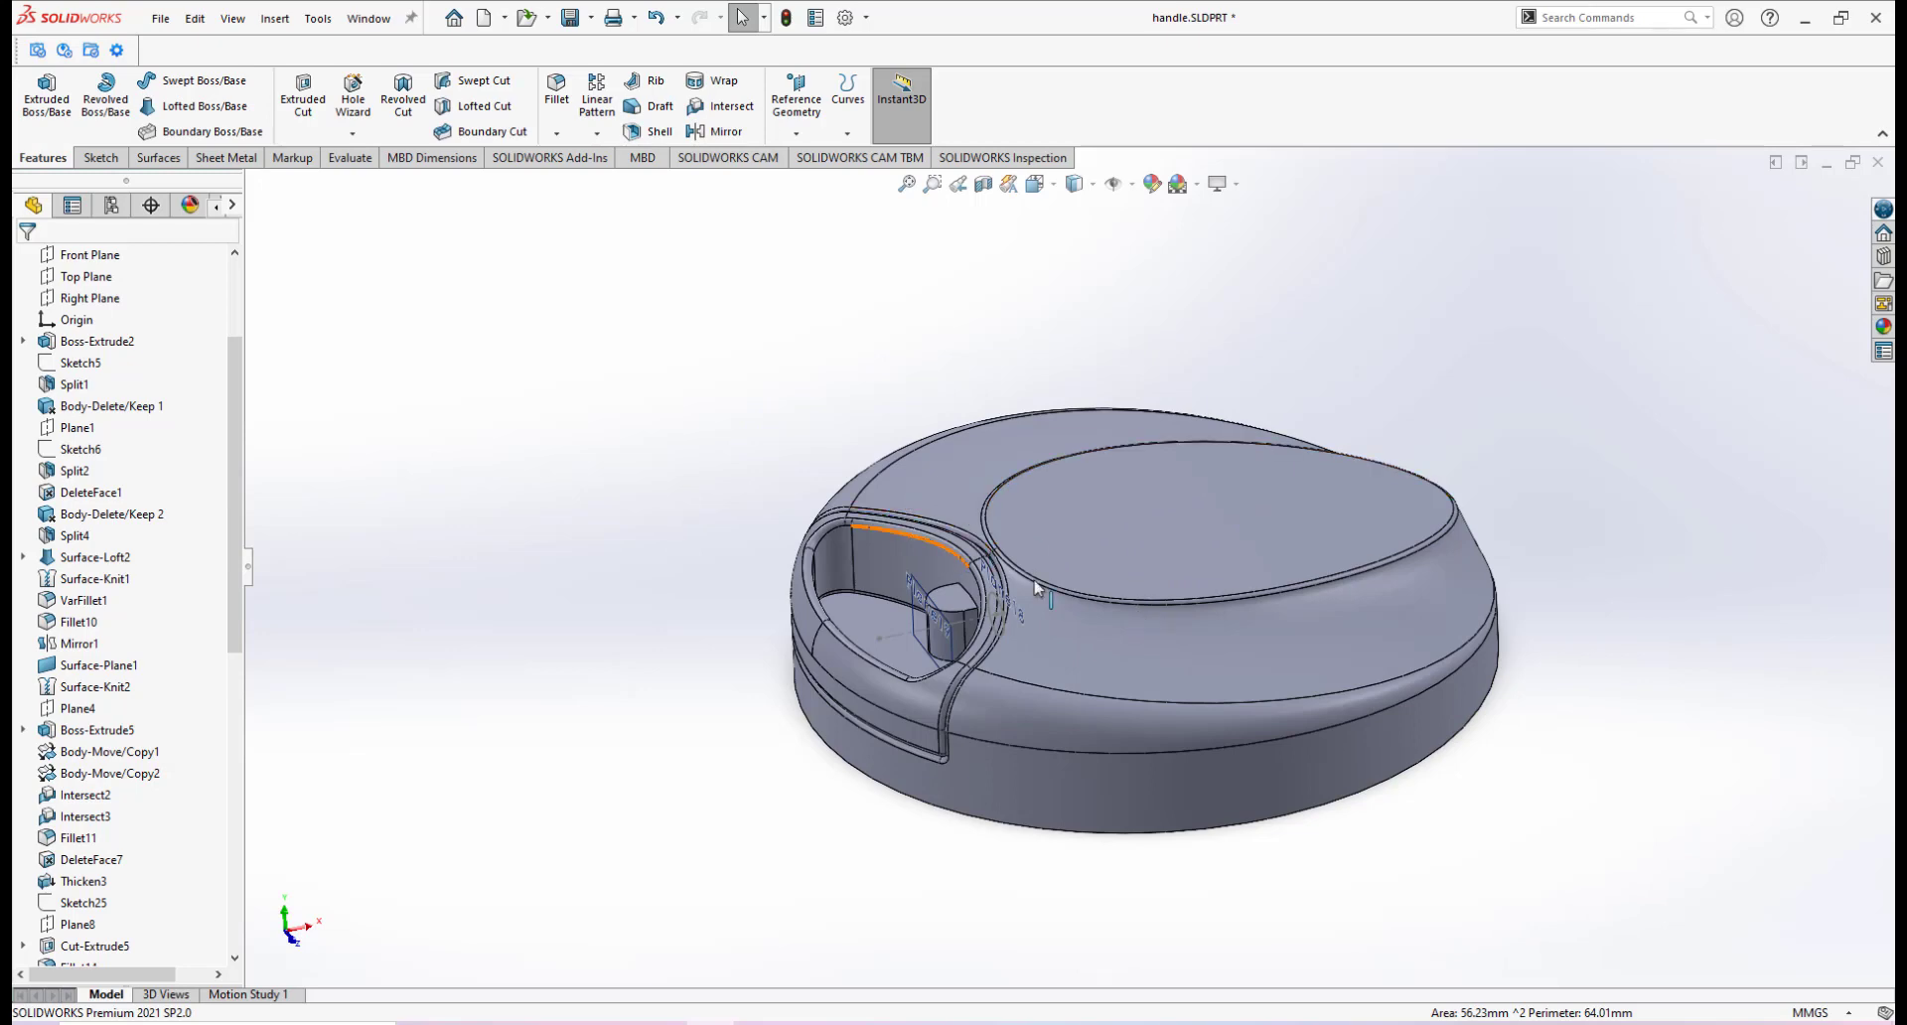
pyautogui.scroll(3, 1165, 622)
pyautogui.scroll(-3, 1166, 622)
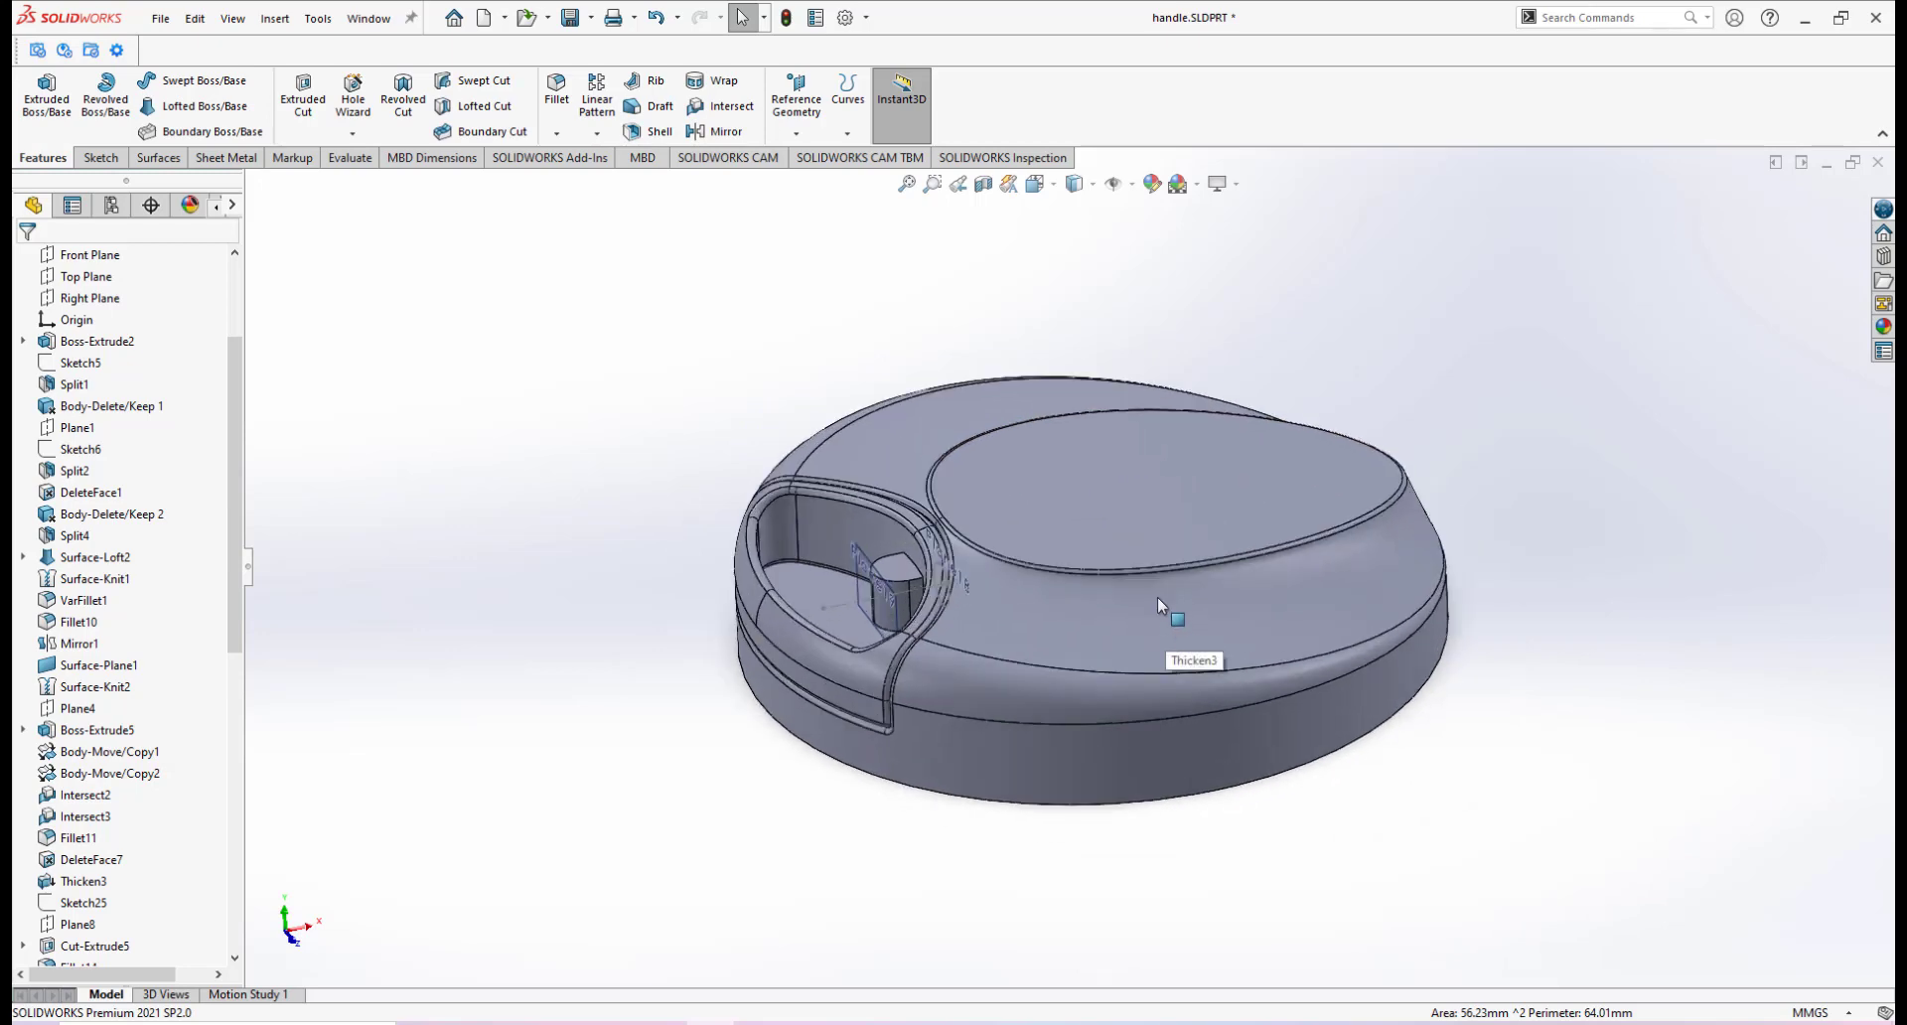
pyautogui.scroll(-2, 1158, 598)
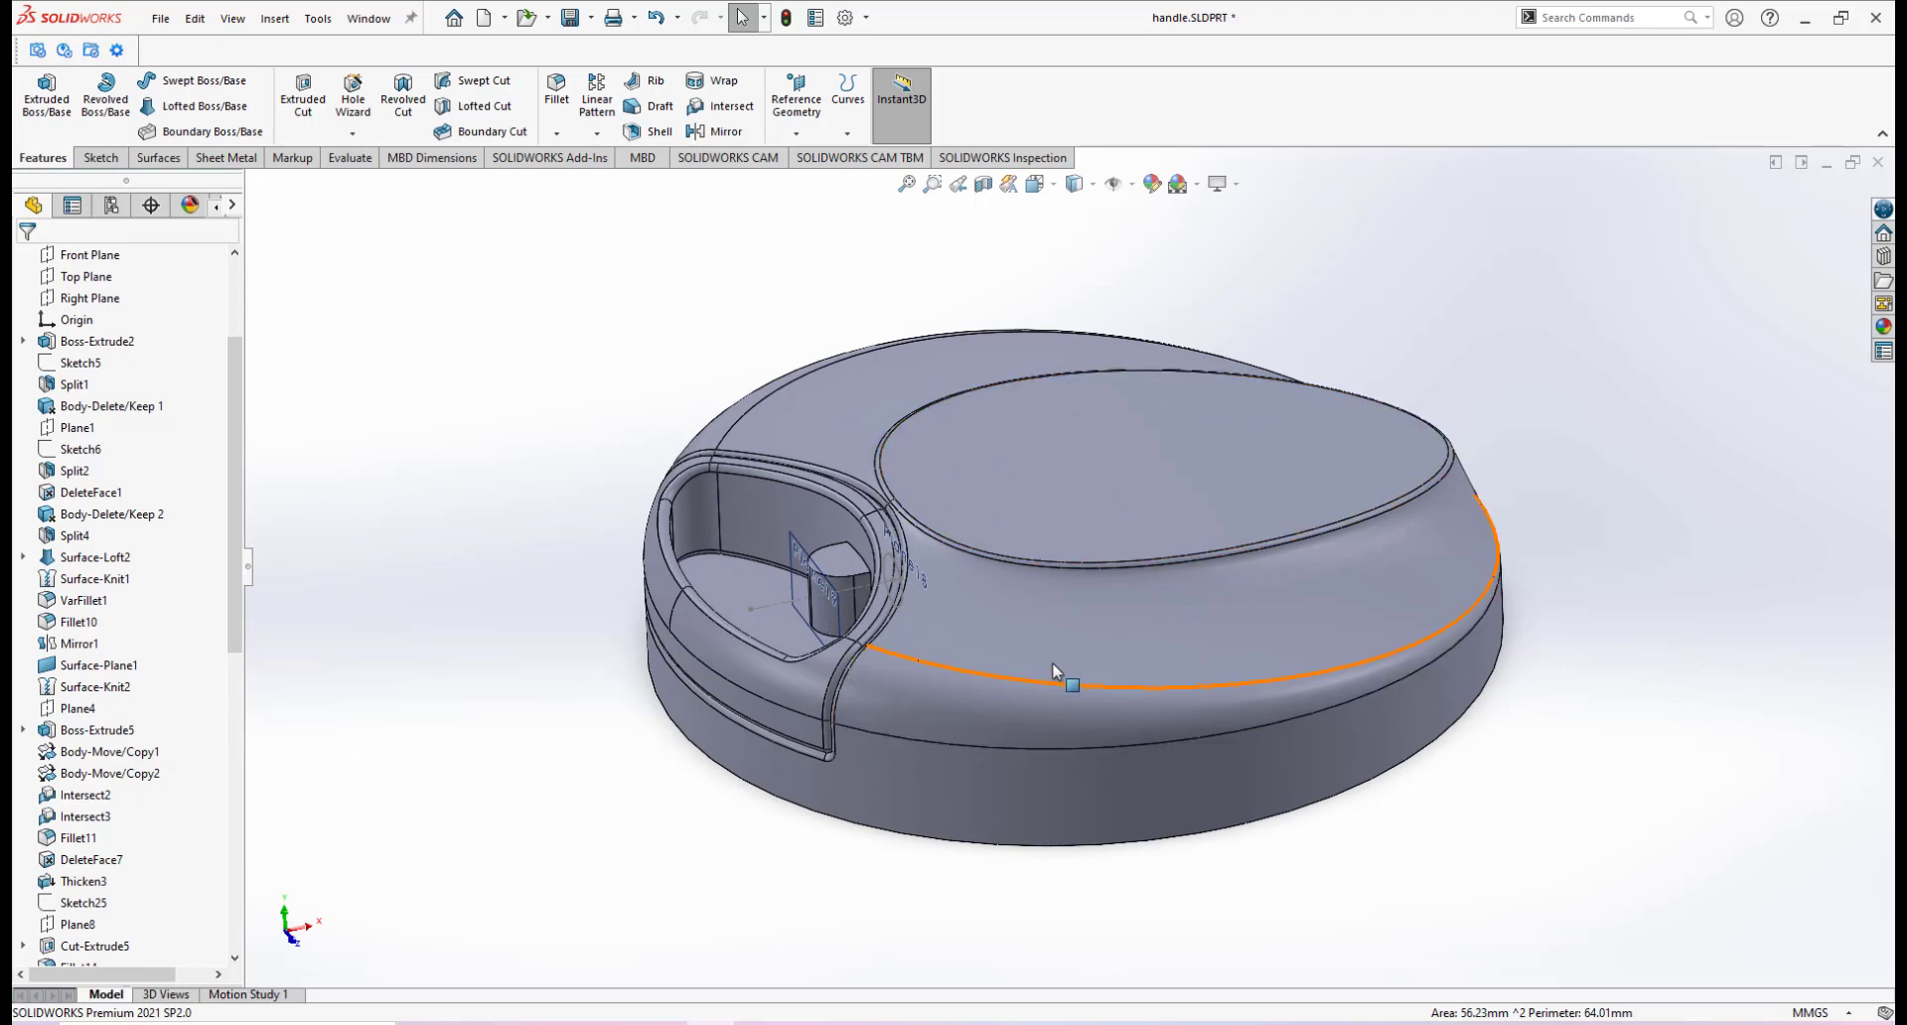
pyautogui.moveTo(1064, 676); pyautogui.dragTo(1073, 614, button='middle')
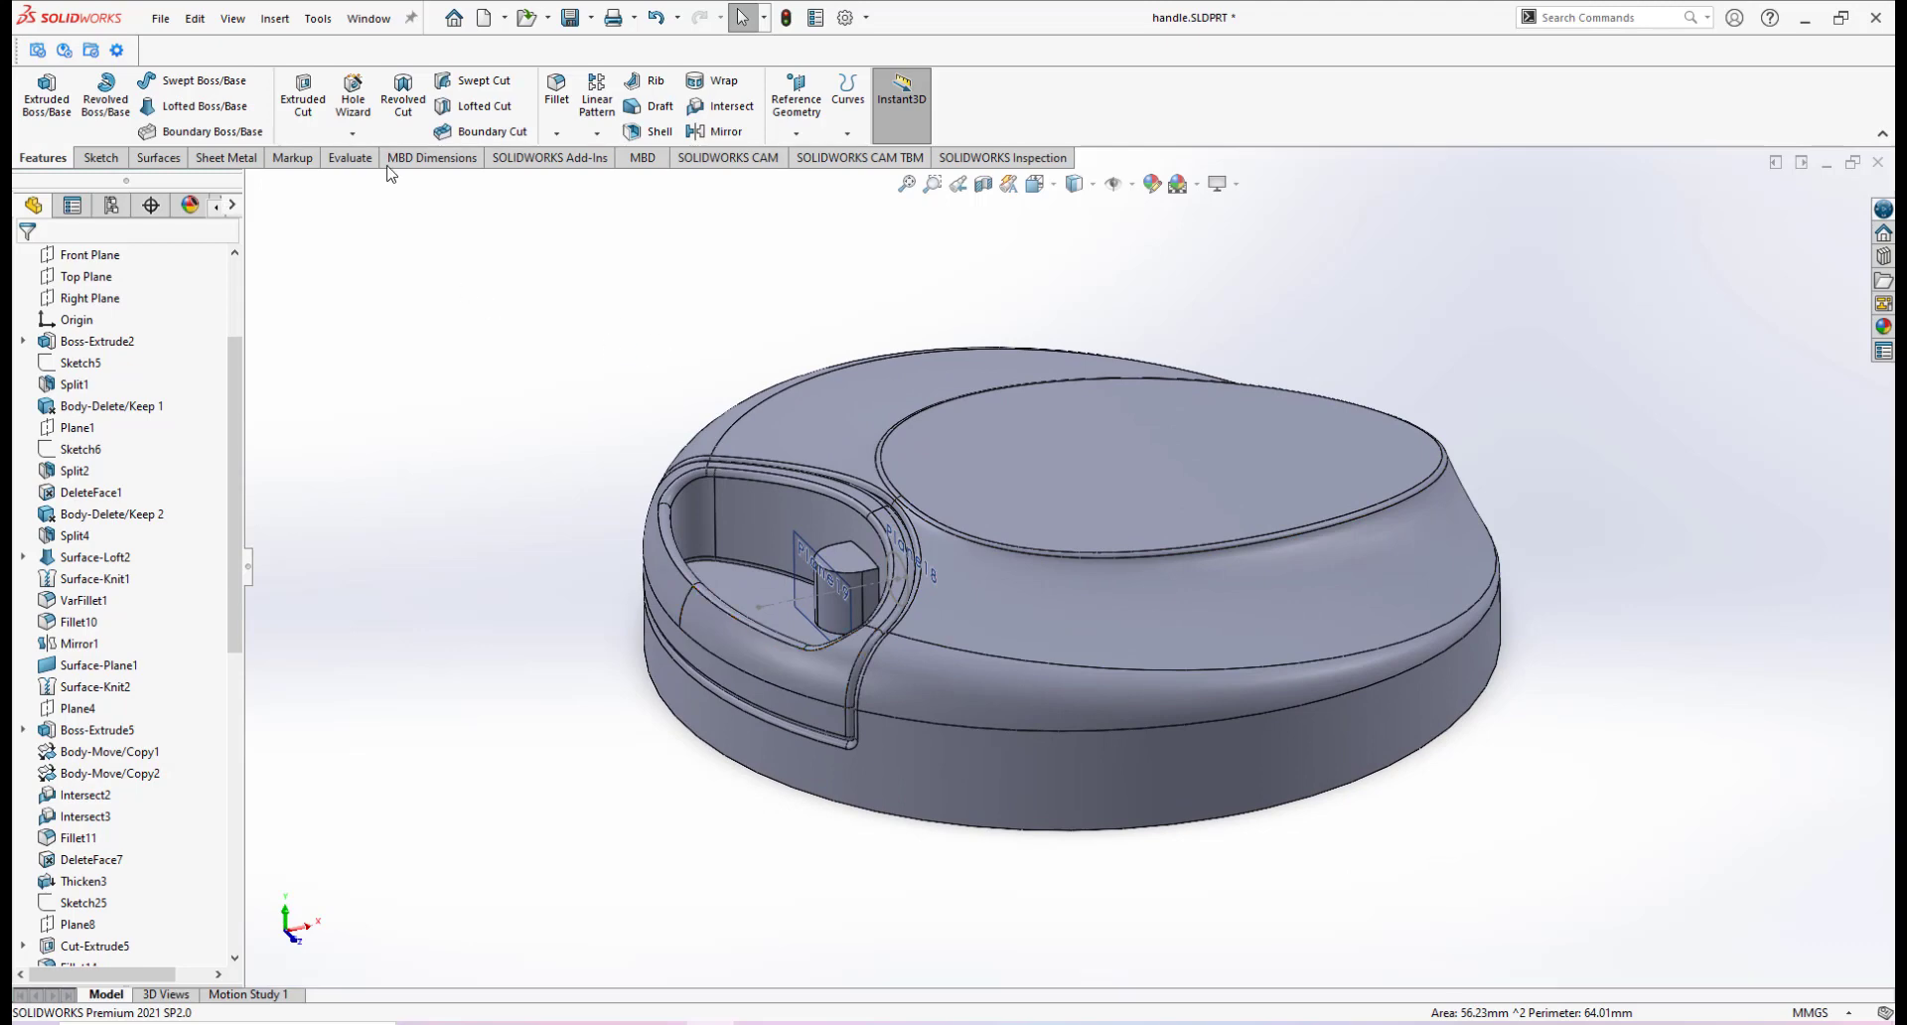
# Delete the chopper's main body, CirPattern8, with Delete/Keep Body, leaving only the handle
pyautogui.click(271, 27)
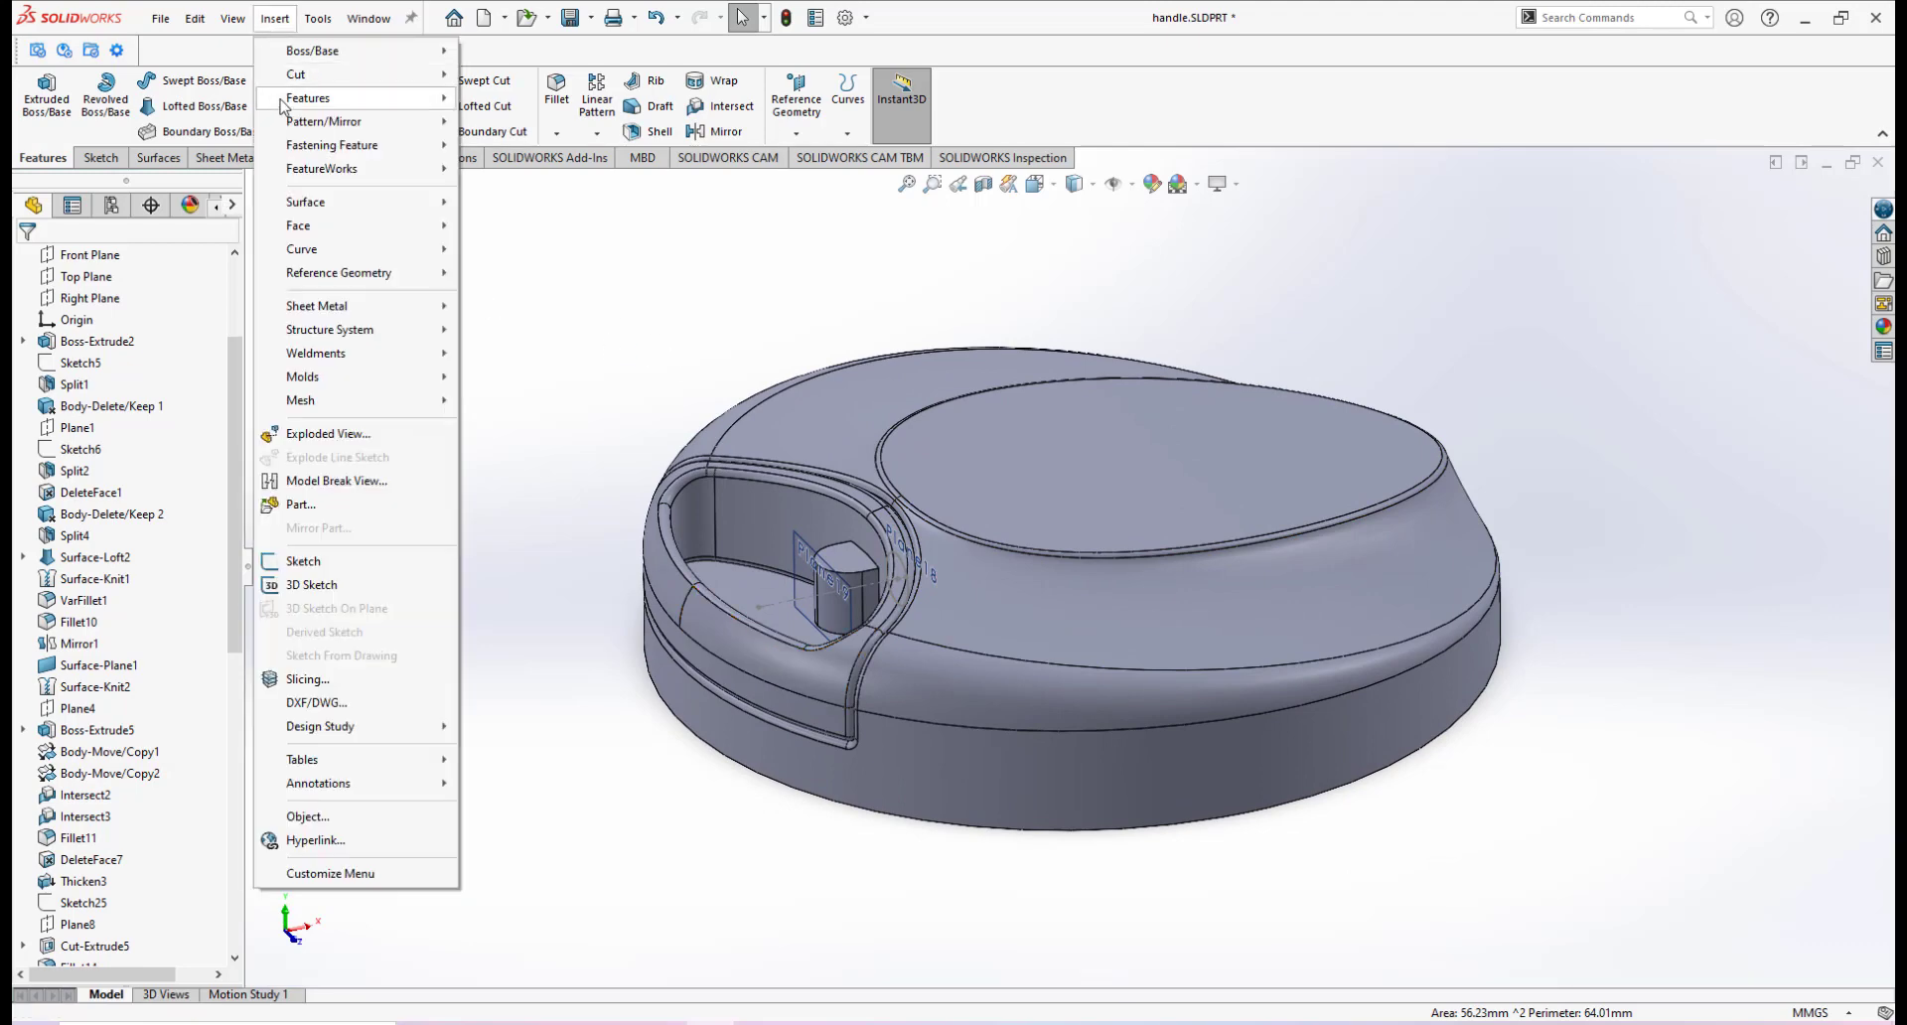
pyautogui.moveTo(281, 100)
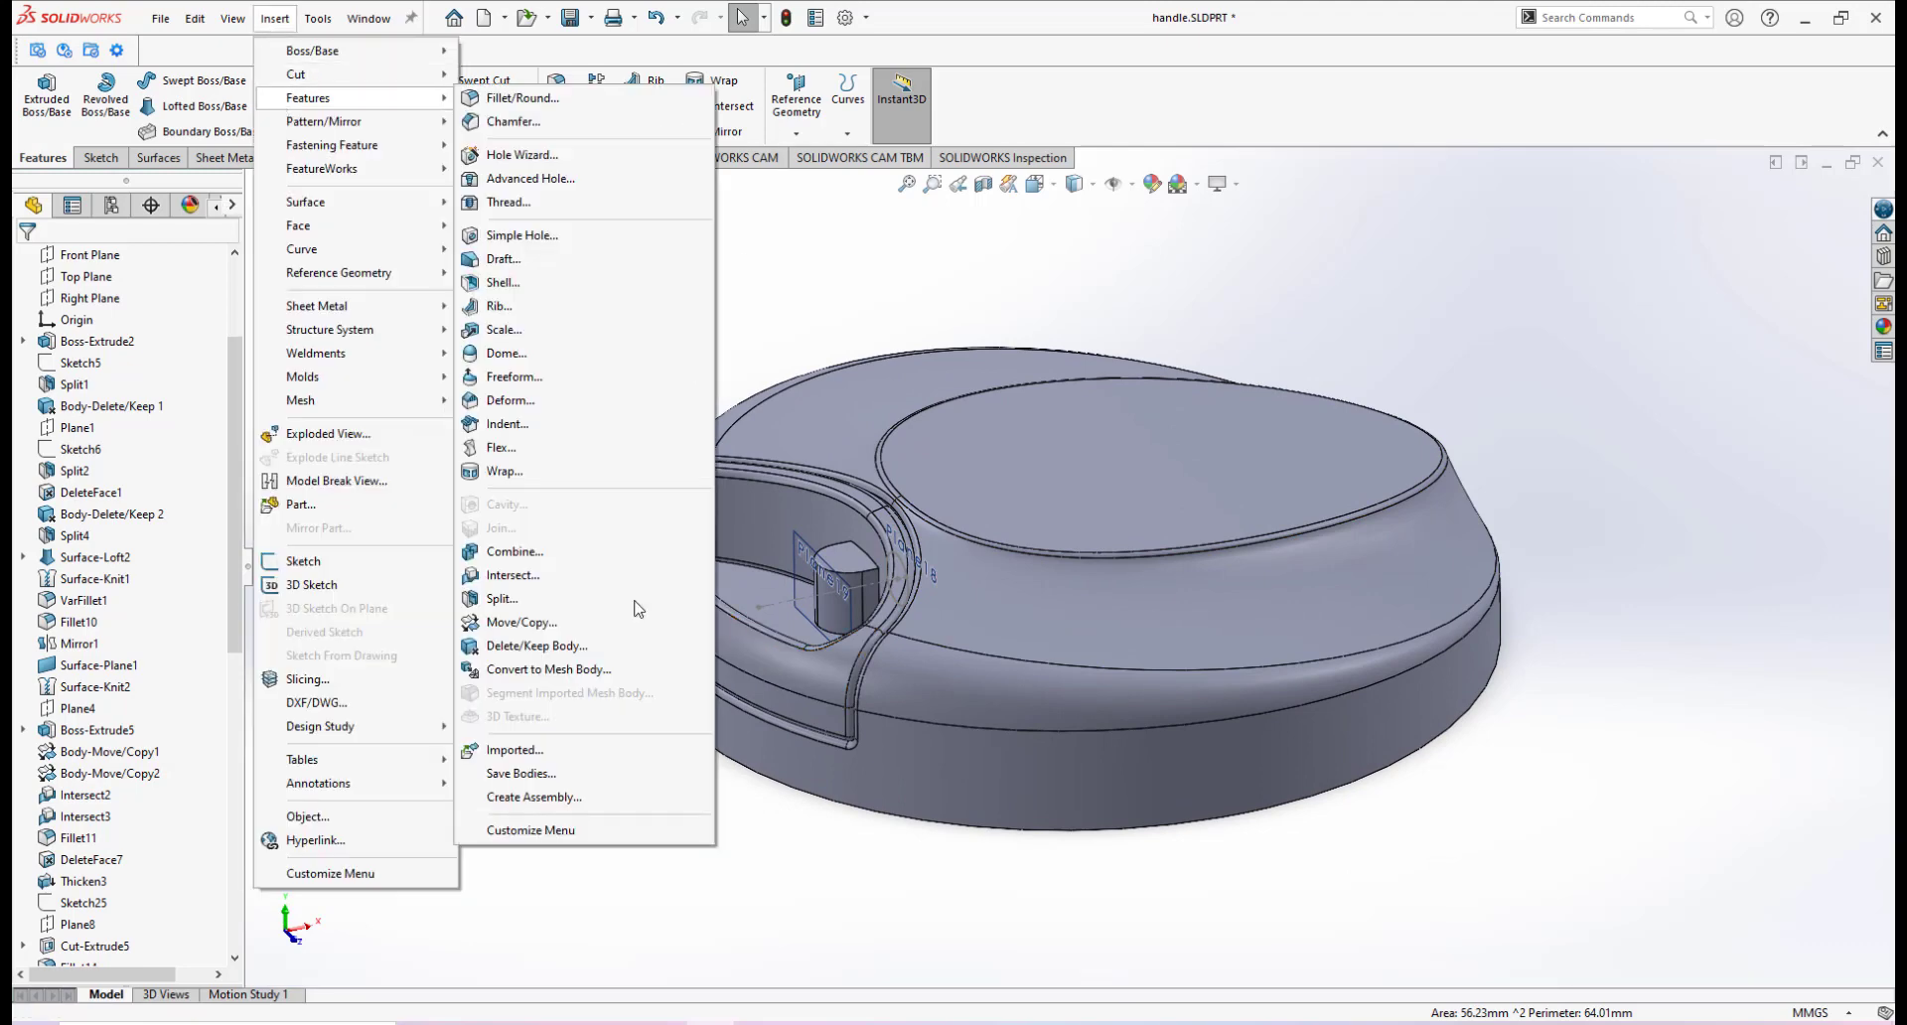
pyautogui.click(548, 647)
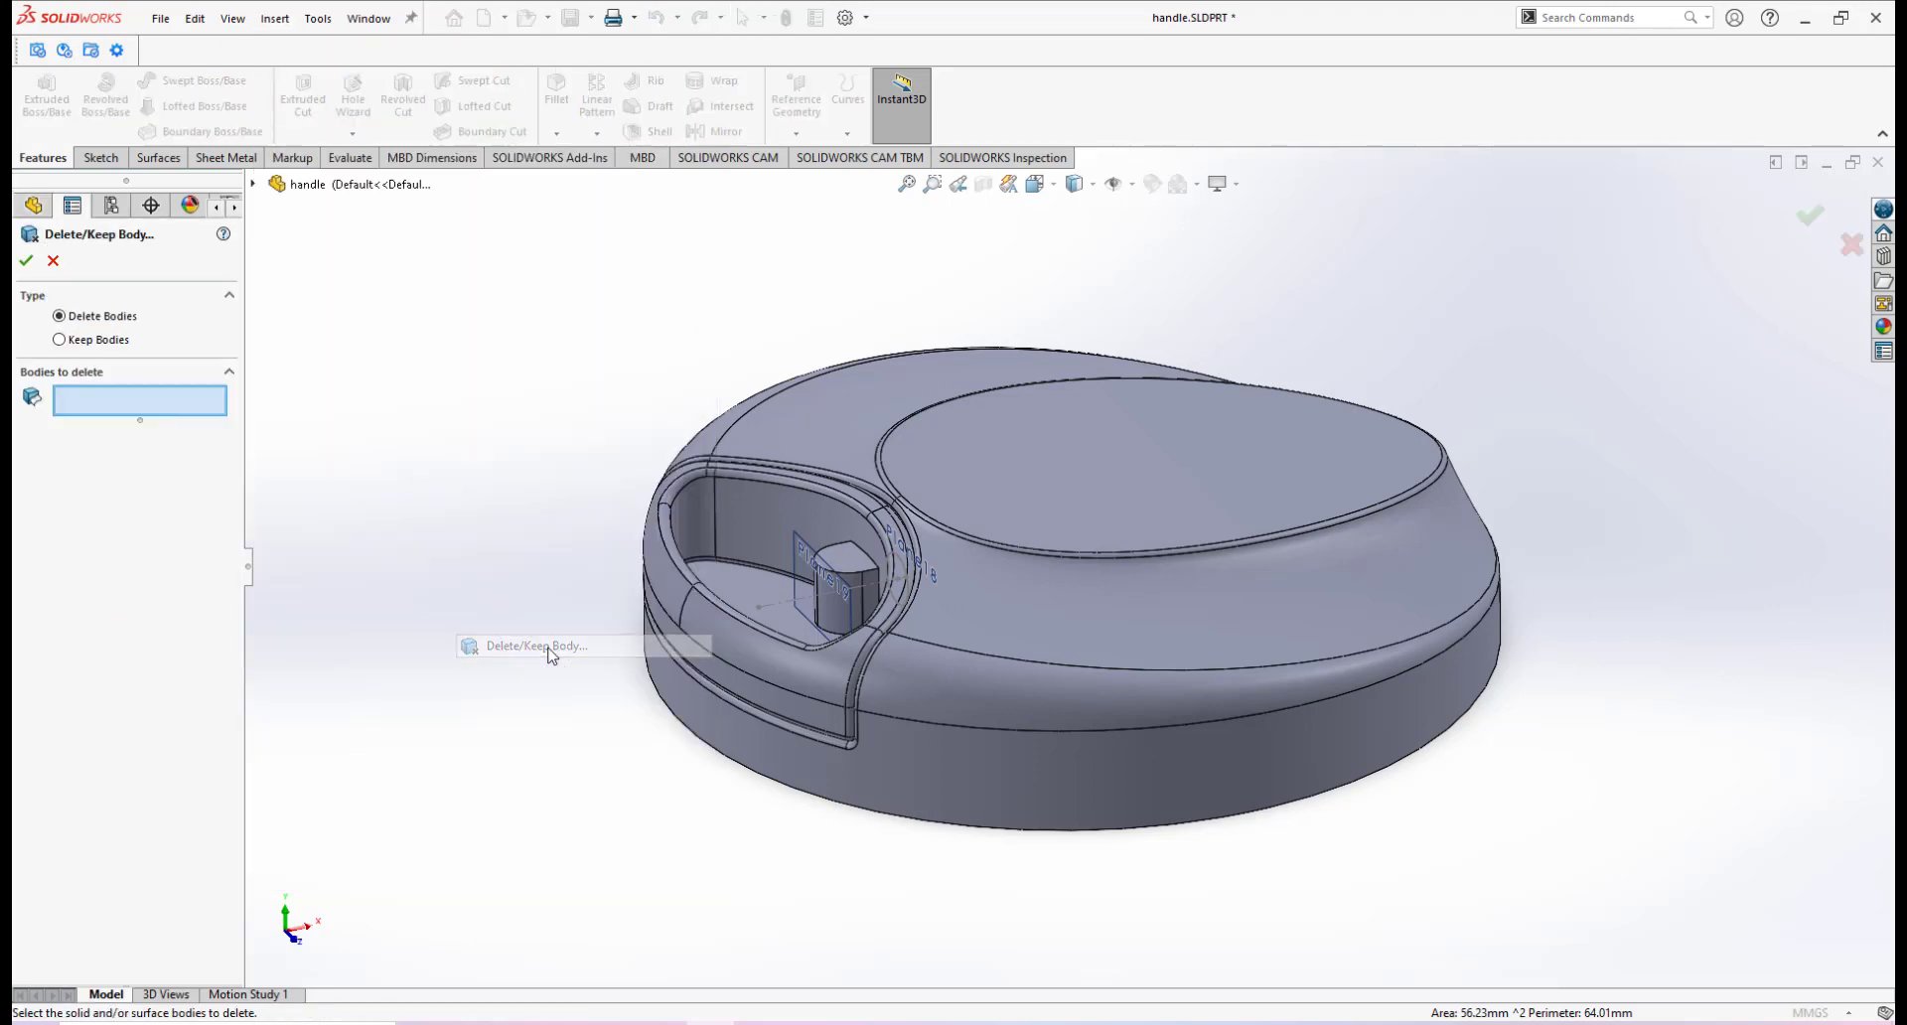
pyautogui.click(1080, 478)
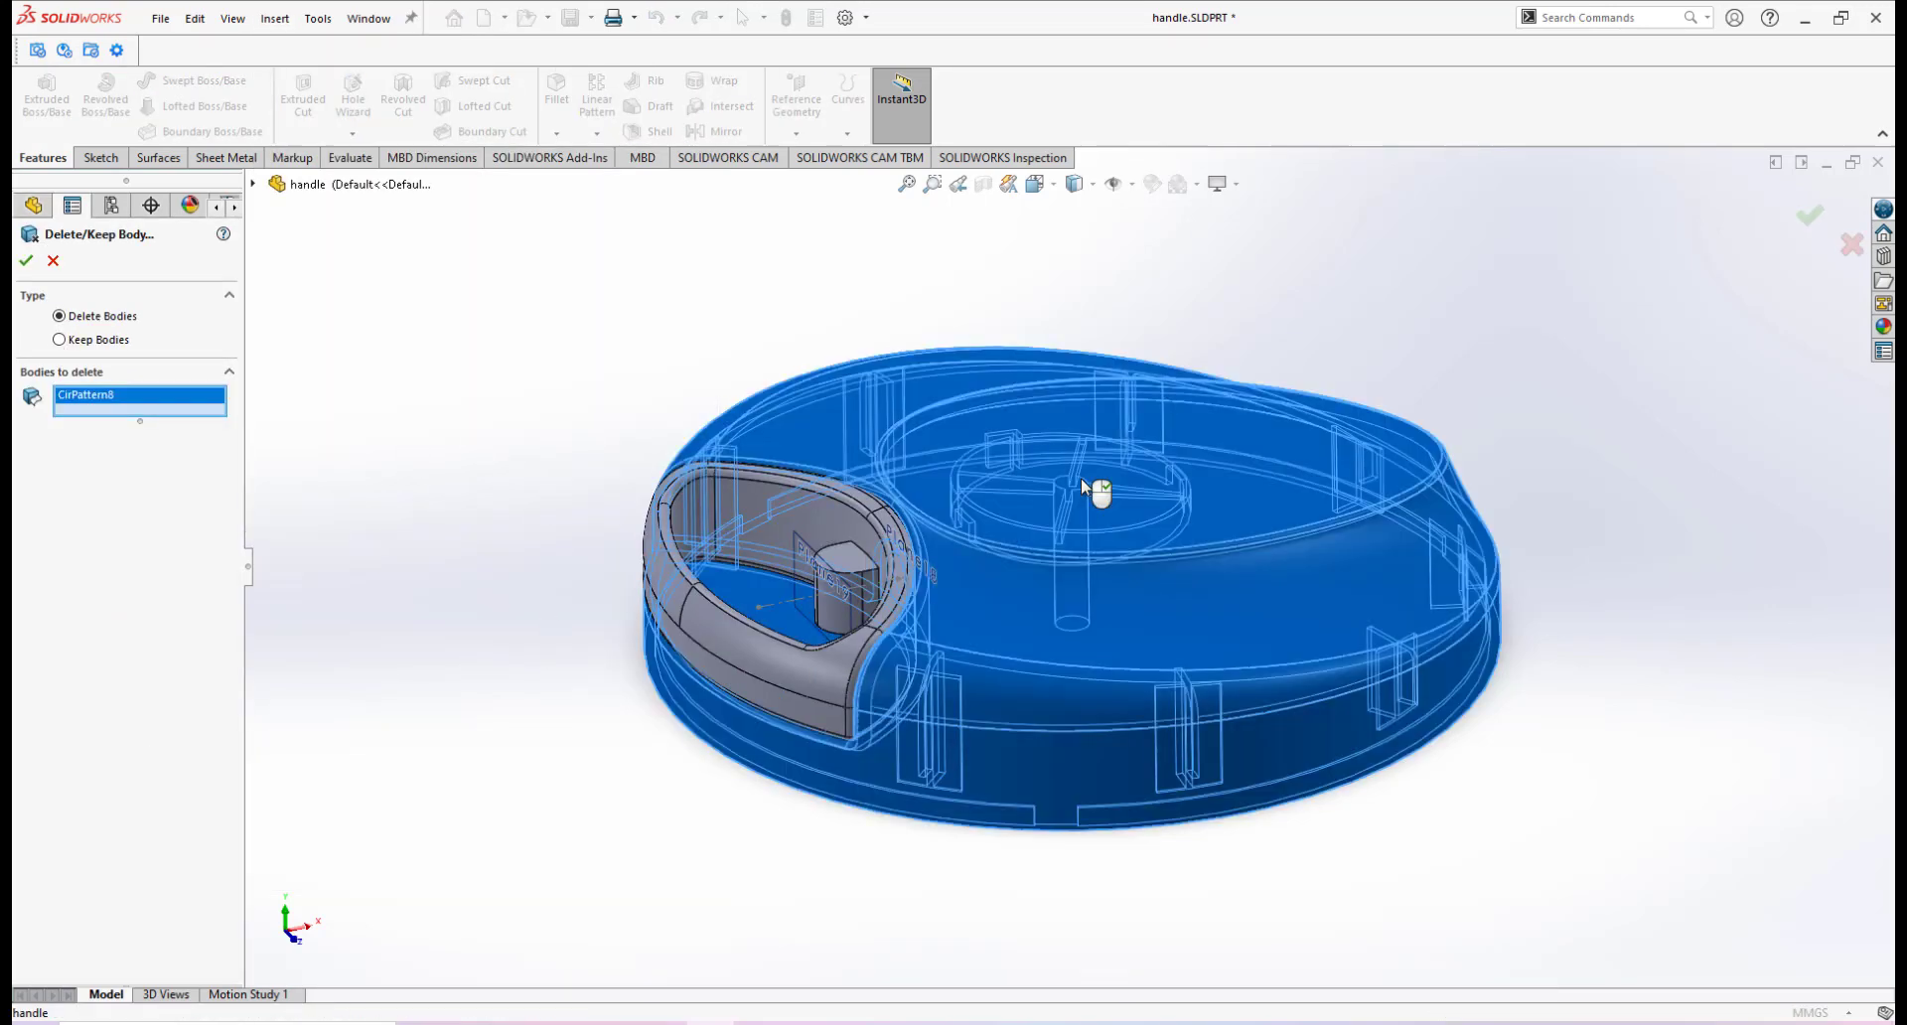
pyautogui.click(26, 261)
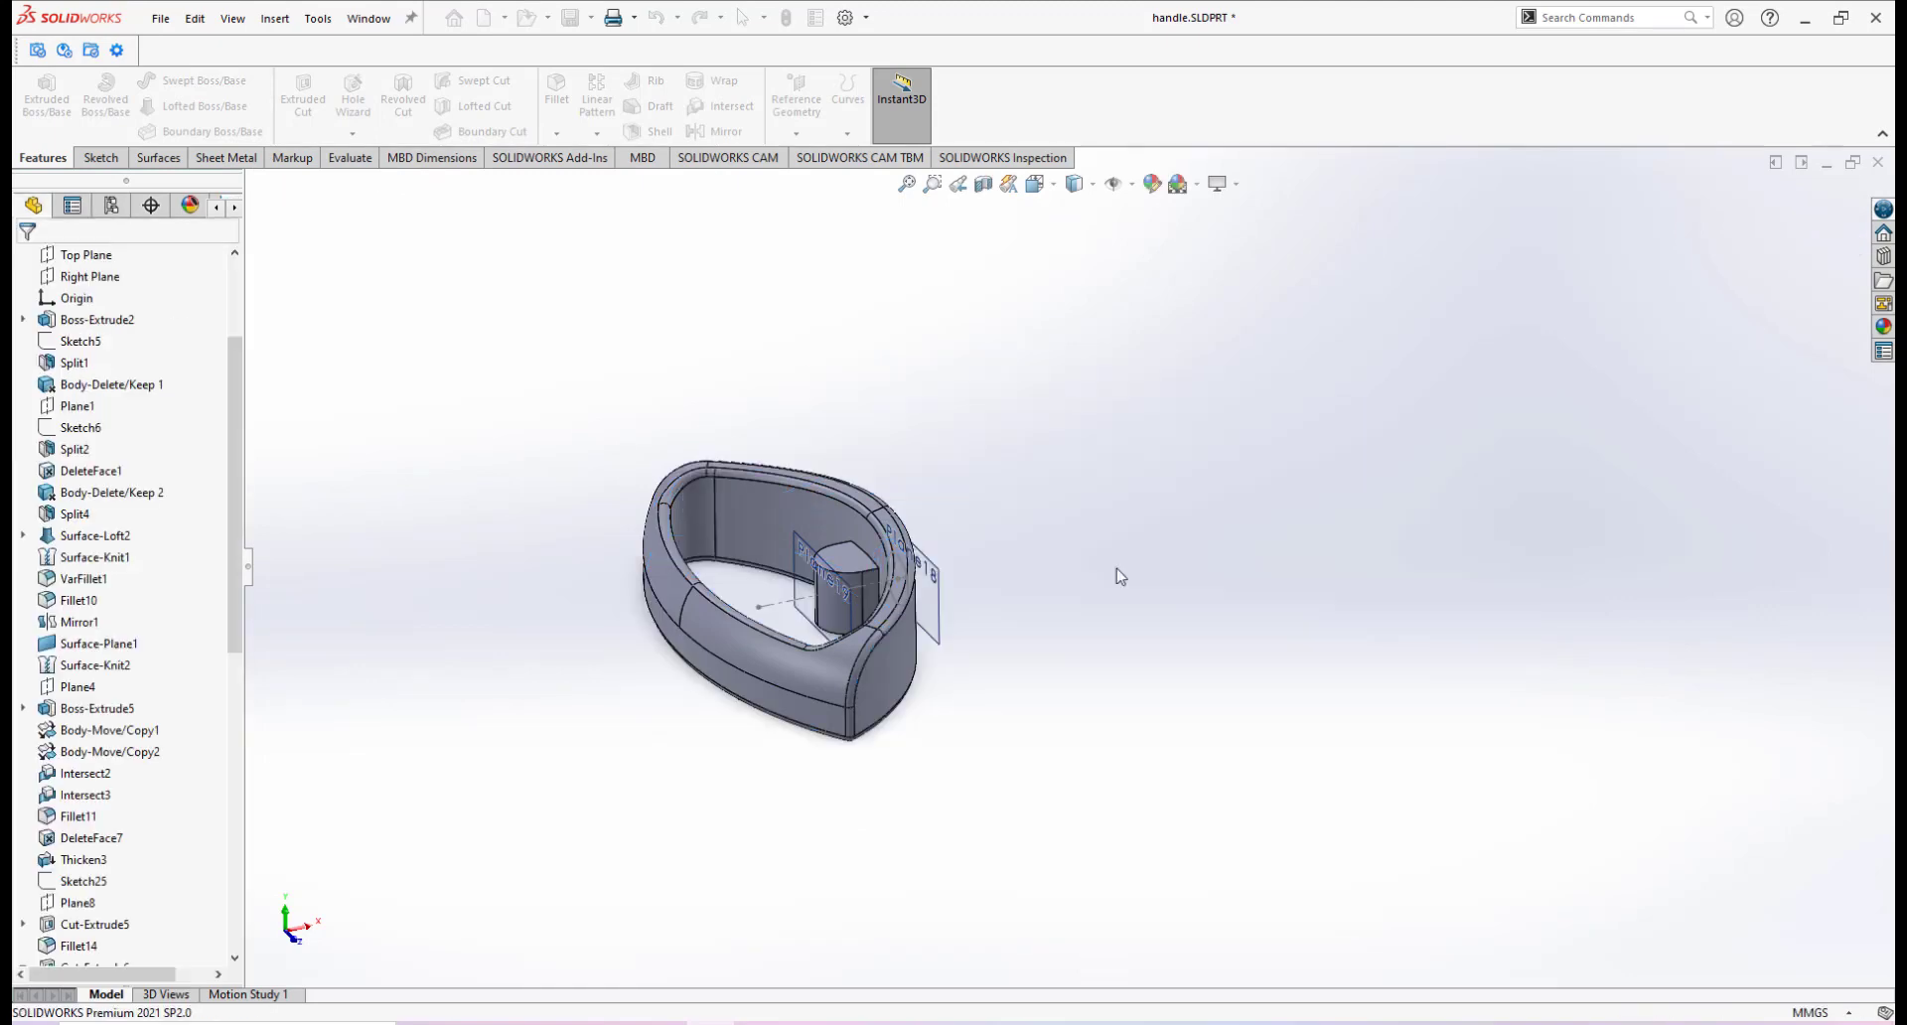
# Orient the handle to the isometric view and examine its outer boss and hole
pyautogui.moveTo(1113, 574); pyautogui.dragTo(1011, 603, button='middle')
pyautogui.press('space')
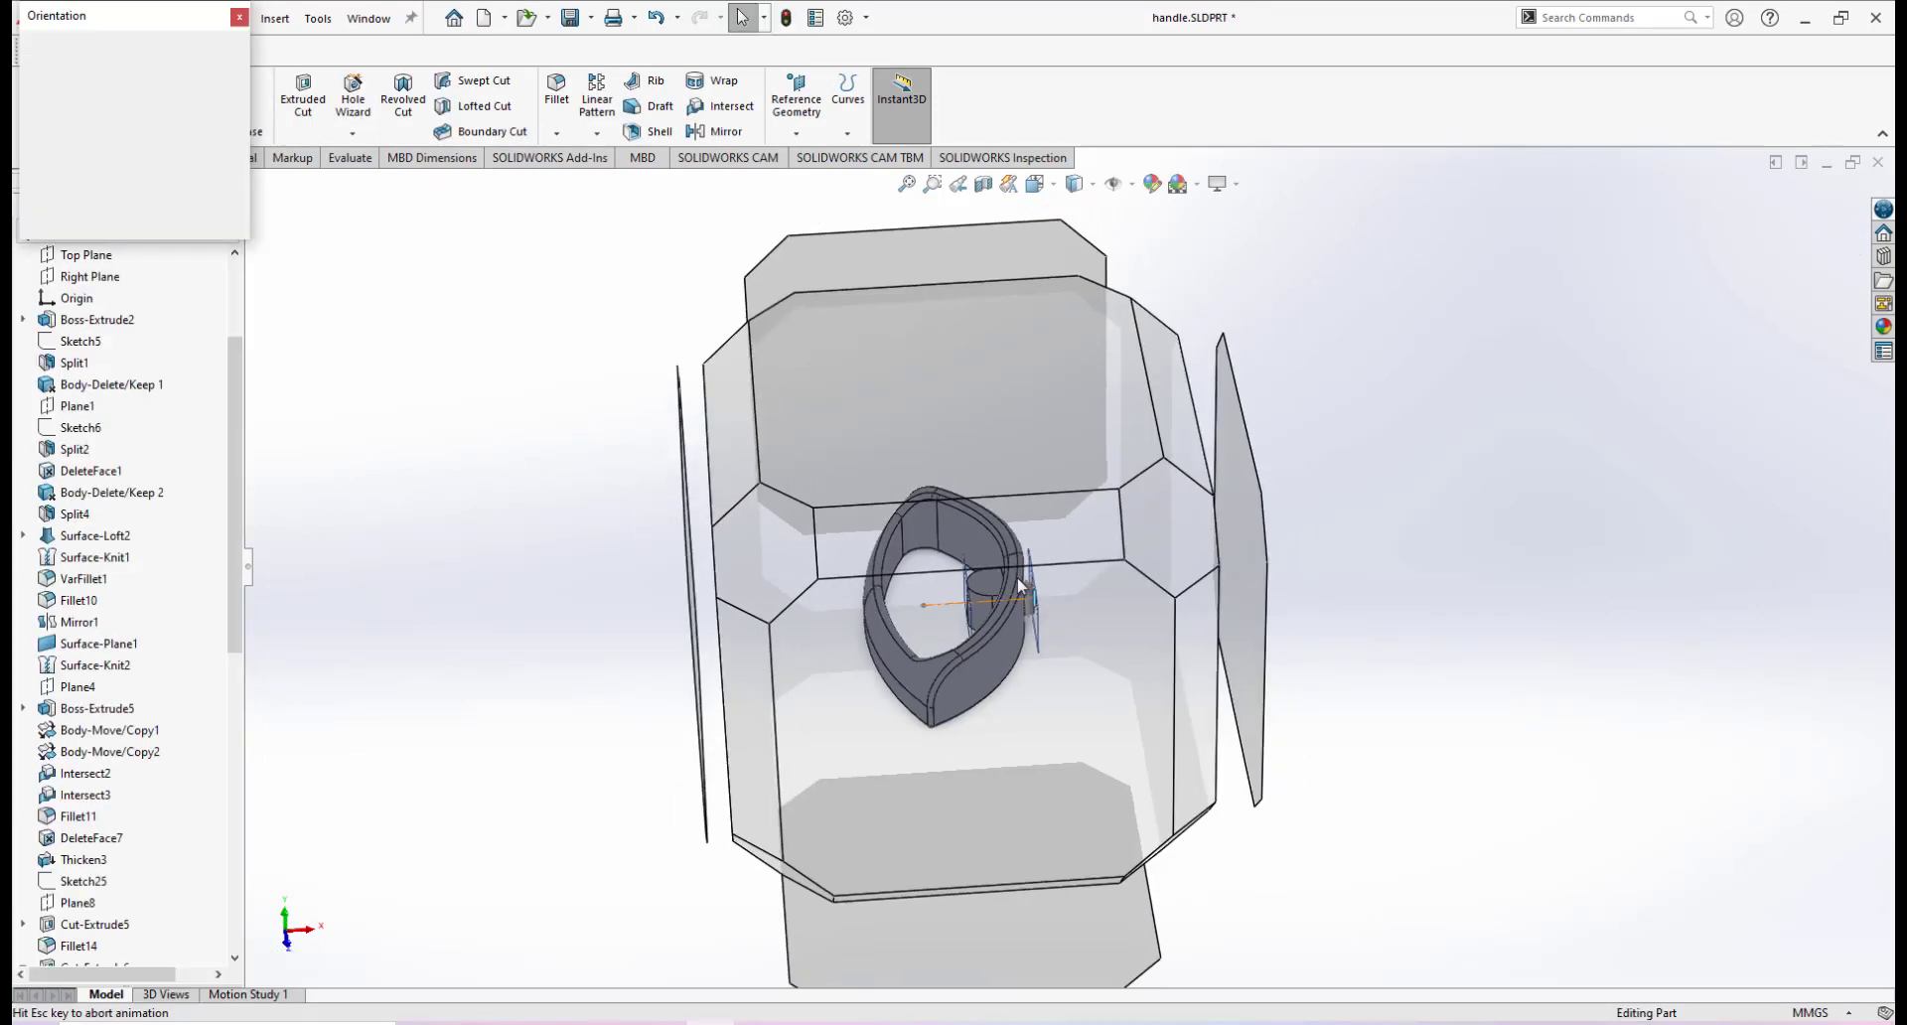
pyautogui.click(962, 631)
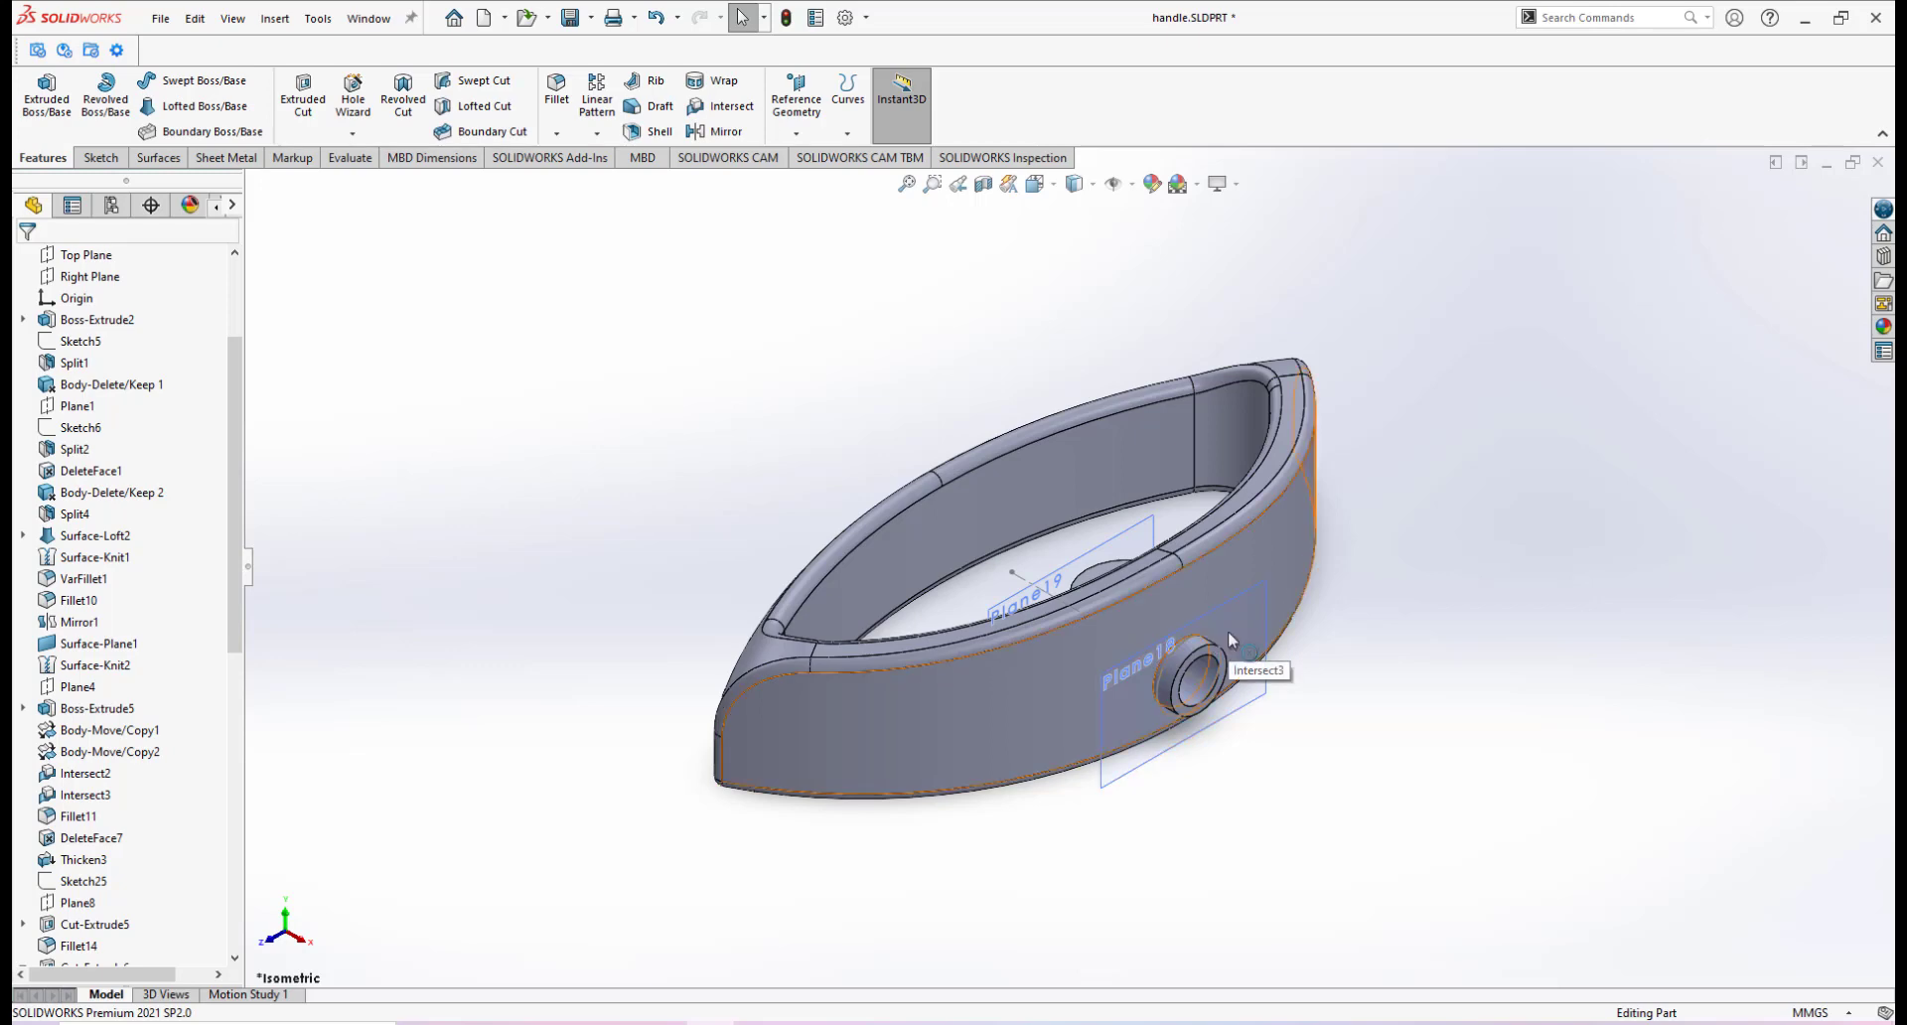
pyautogui.scroll(-3, 1230, 616)
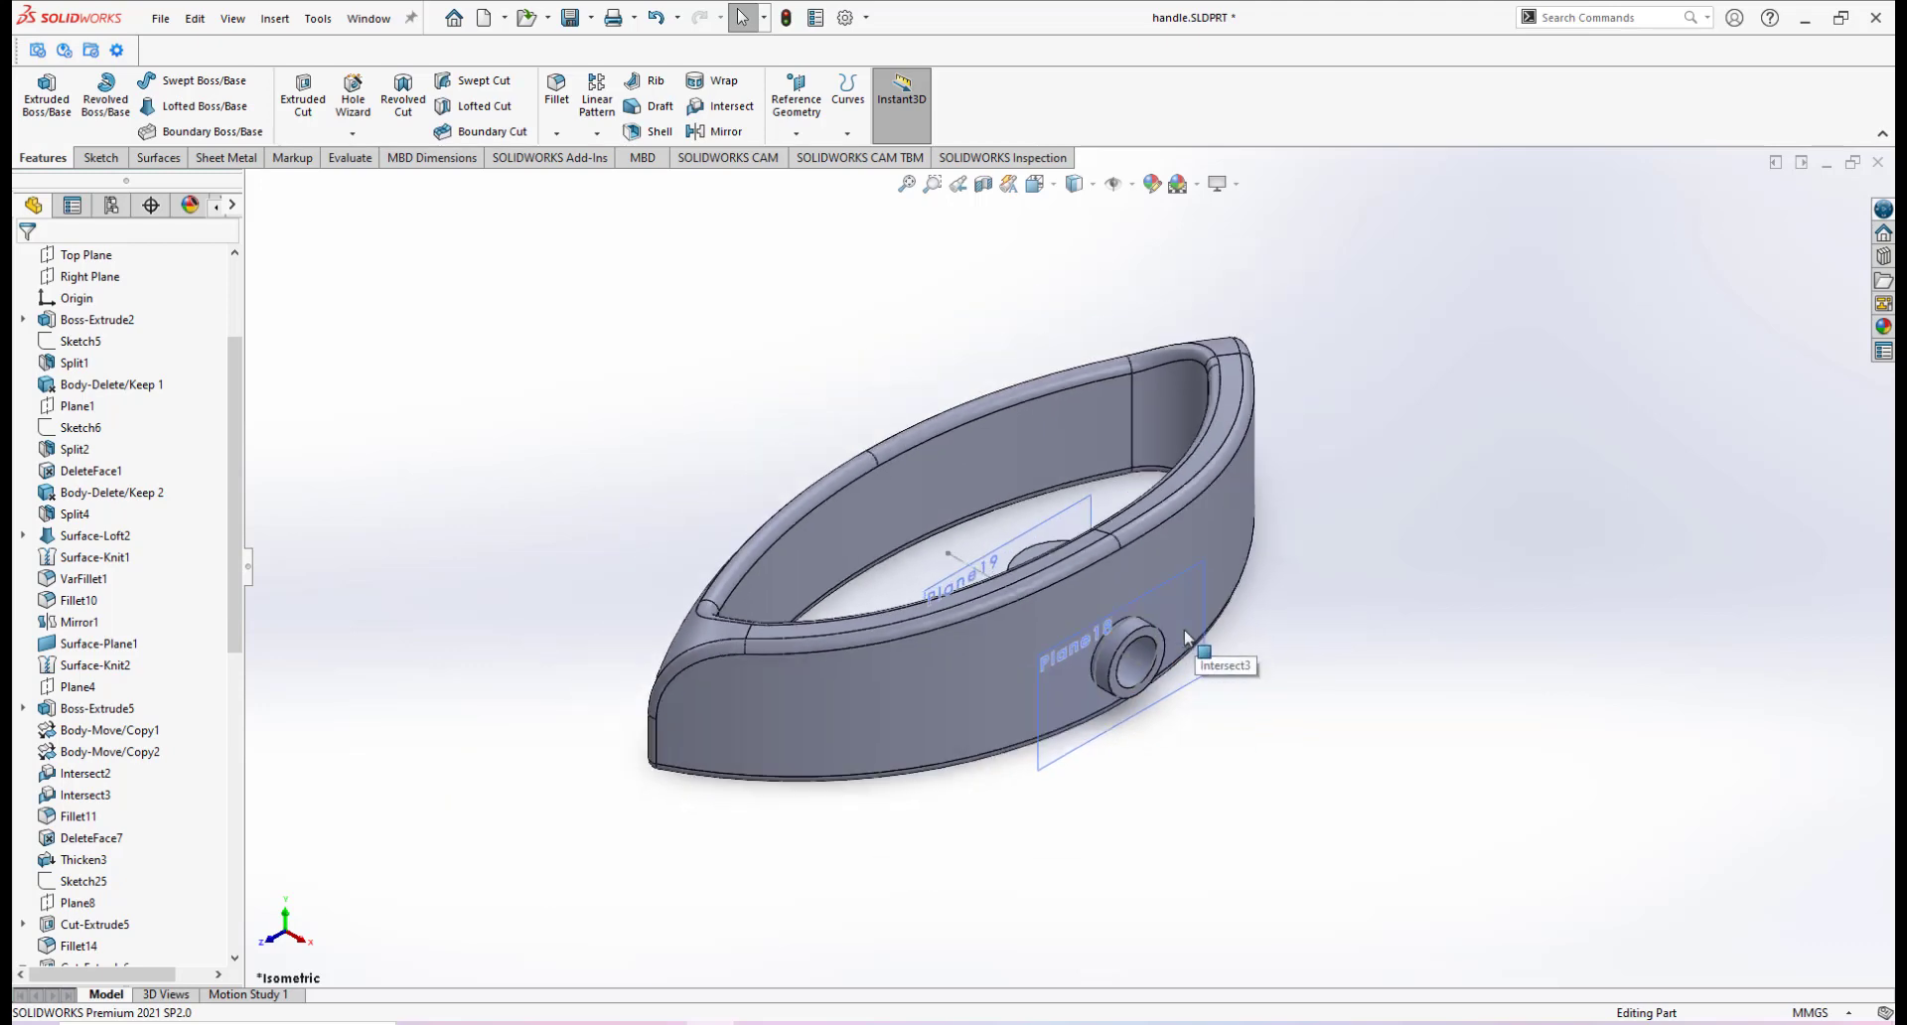